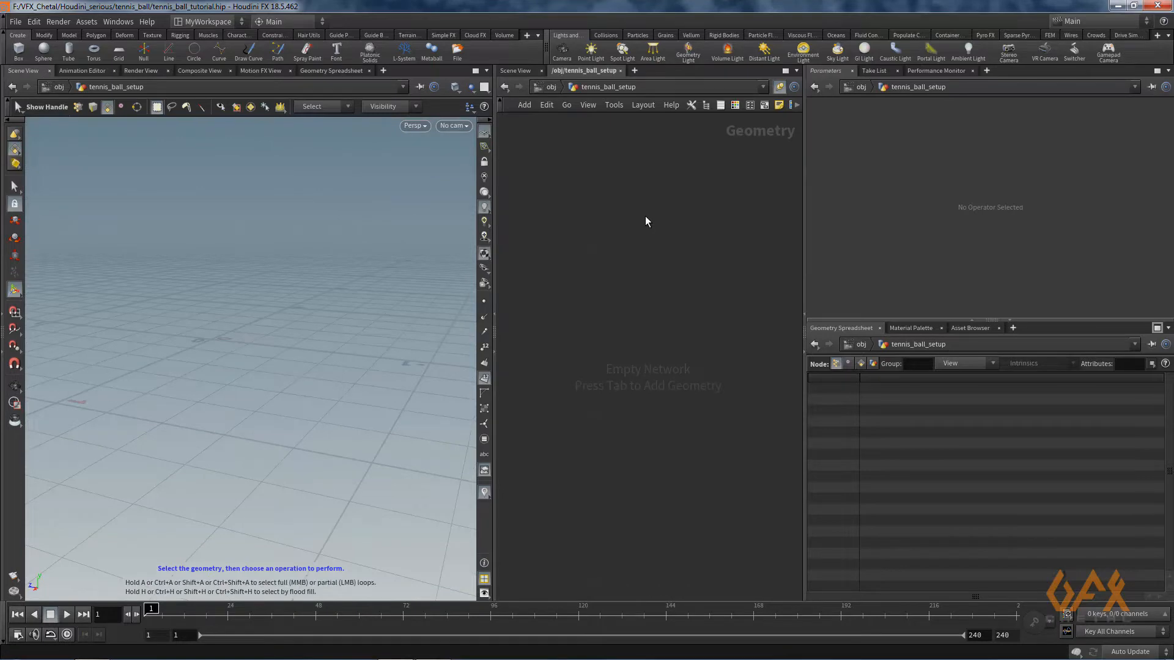
- Add a Box node to the empty tennis_ball_setup geometry network
{"action": "key", "text": "Tab"}
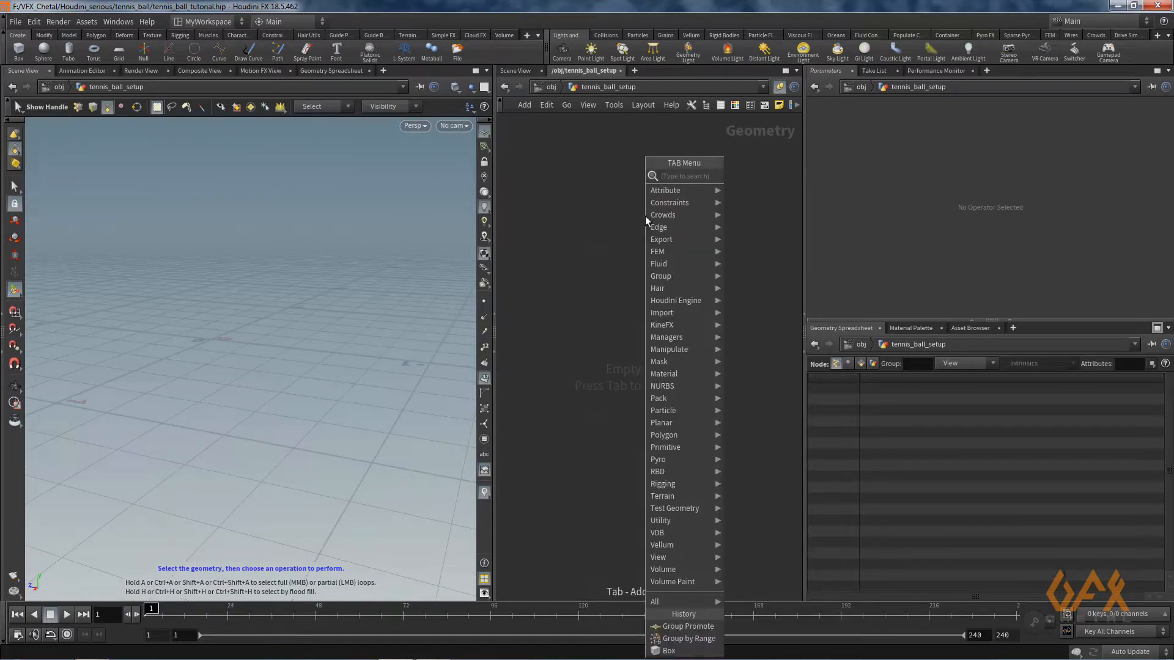
{"action": "type", "text": "box"}
{"action": "key", "text": "Return"}
{"action": "left_click", "coordinate": [646, 221]}
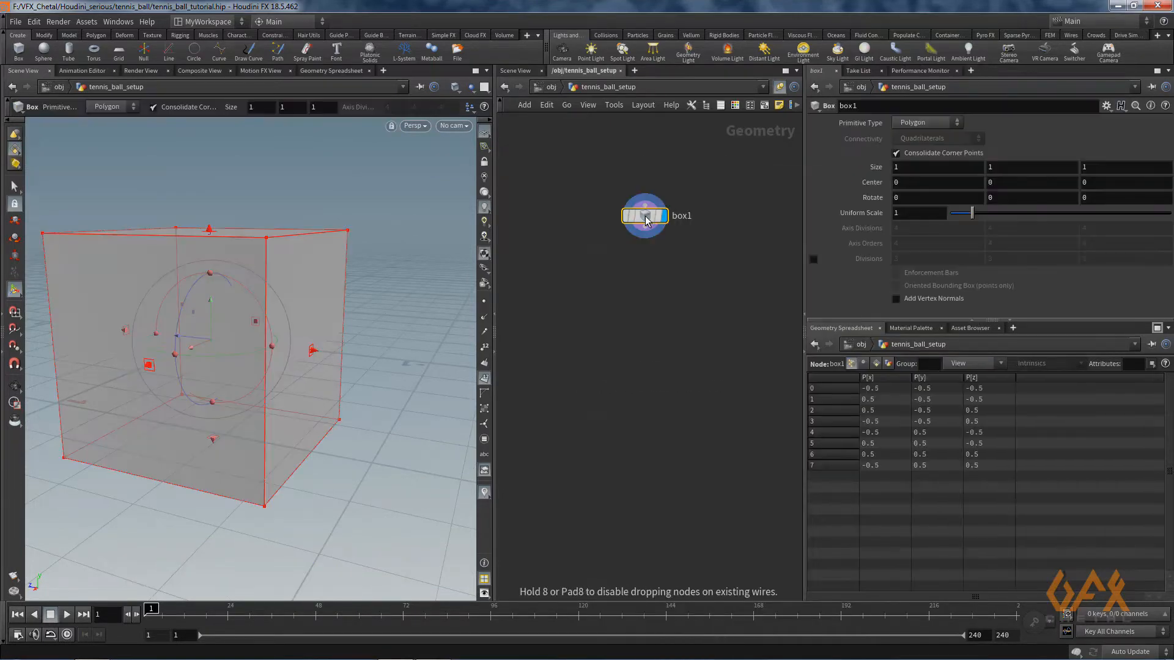
- Select two opposite side faces and the bottom face of the box in the viewport
{"action": "key", "text": "Escape"}
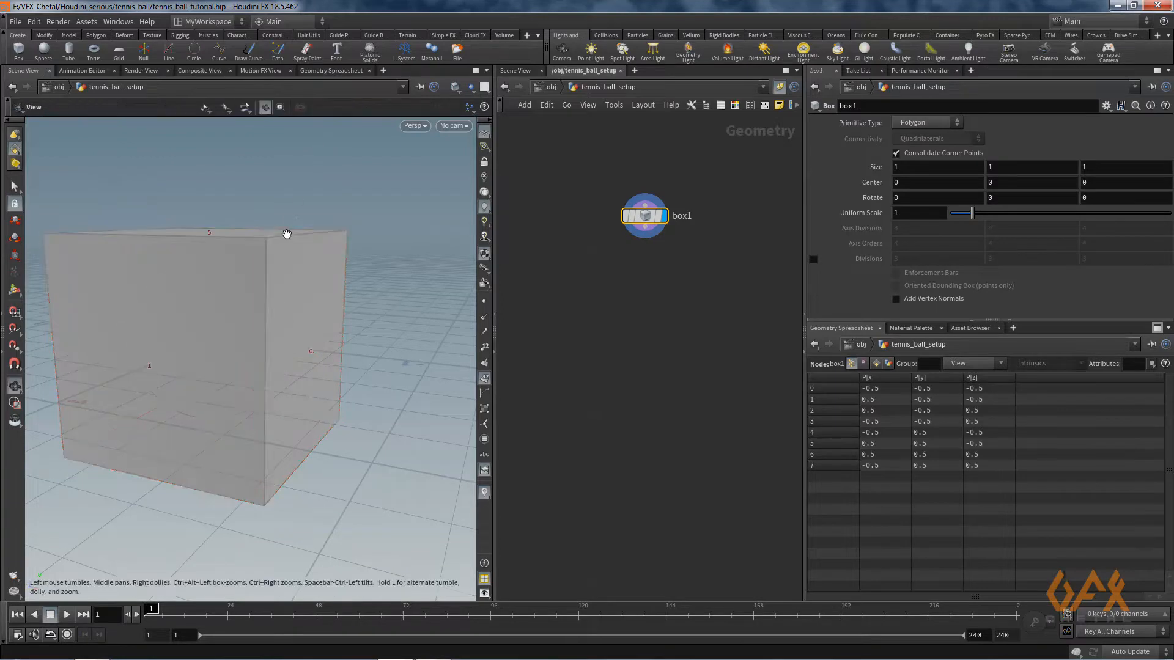
{"action": "left_click_drag", "start_coordinate": [198, 265], "coordinate": [132, 286]}
{"action": "key", "text": "s"}
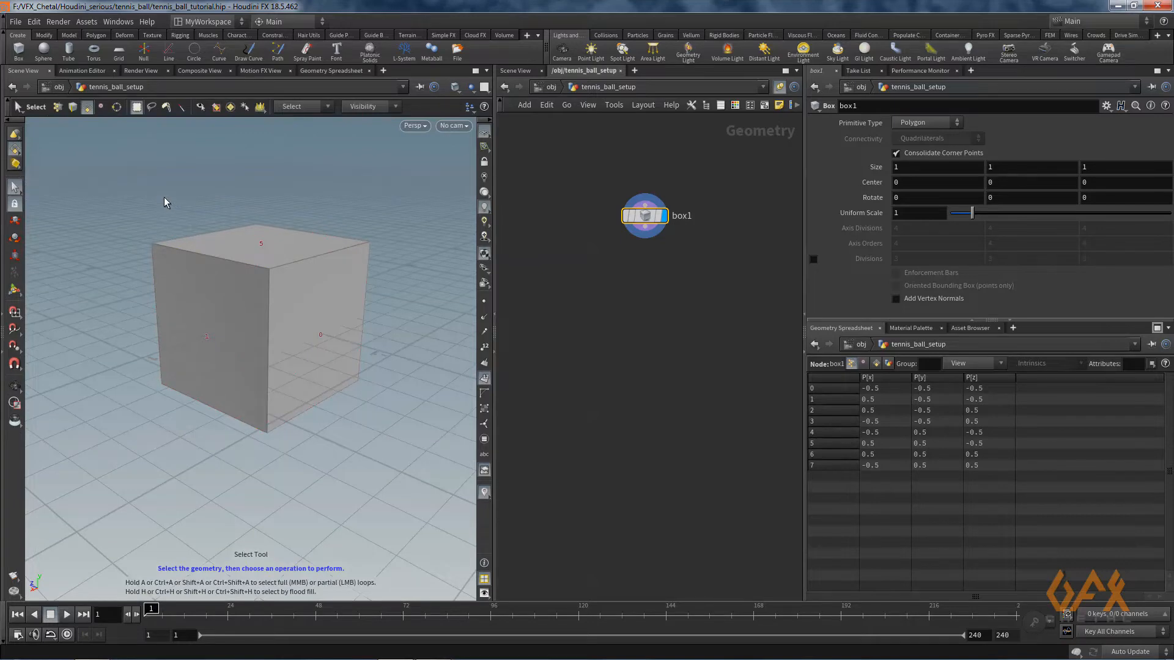
{"action": "left_click", "coordinate": [319, 336]}
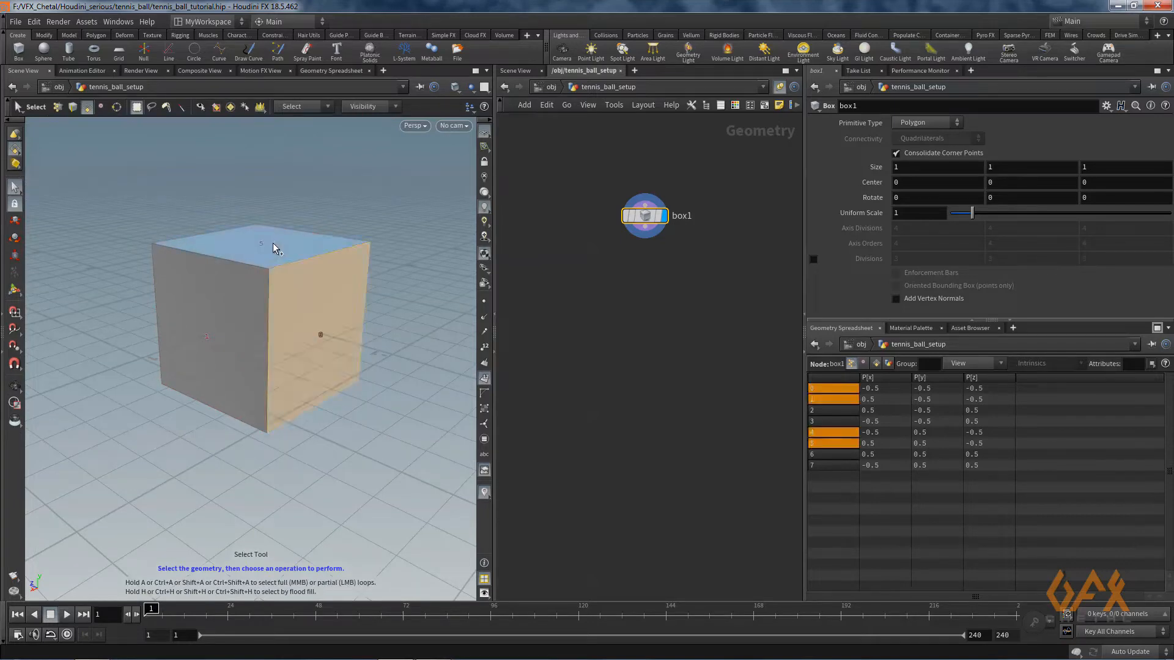
{"action": "left_click_drag", "start_coordinate": [215, 440], "coordinate": [269, 432], "text": "alt"}
{"action": "left_click", "coordinate": [233, 438], "text": "shift"}
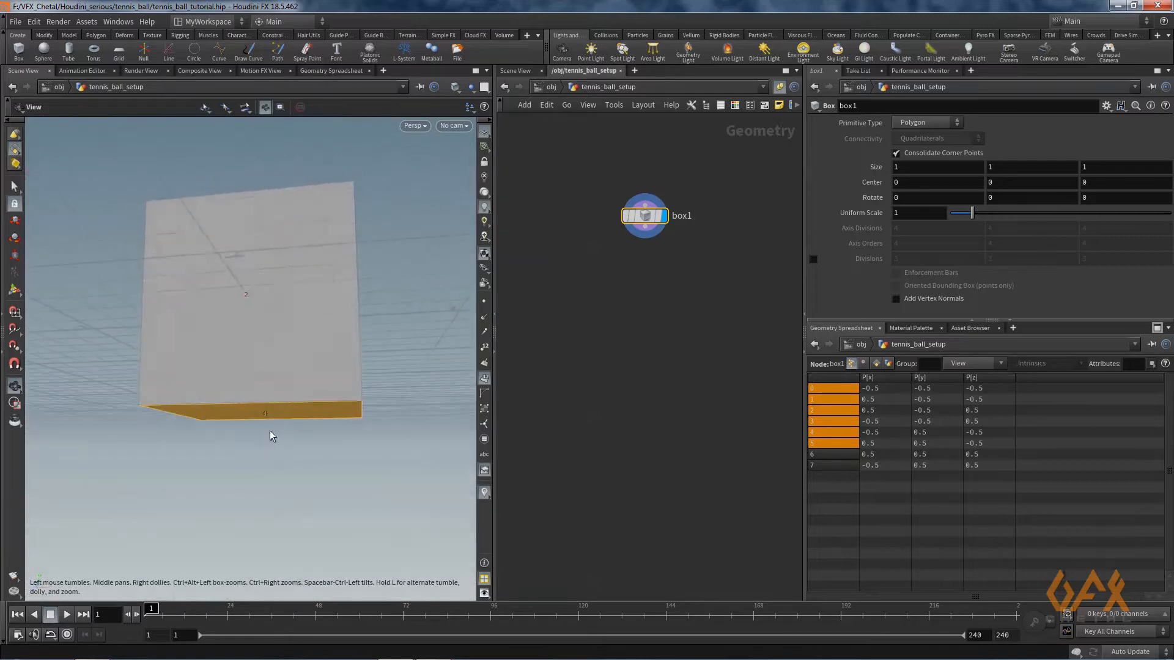
{"action": "left_click", "coordinate": [248, 329], "text": "shift"}
{"action": "left_click_drag", "start_coordinate": [245, 348], "coordinate": [225, 172], "text": "alt"}
{"action": "left_click_drag", "start_coordinate": [282, 266], "coordinate": [247, 339], "text": "alt"}
{"action": "key", "text": "s"}
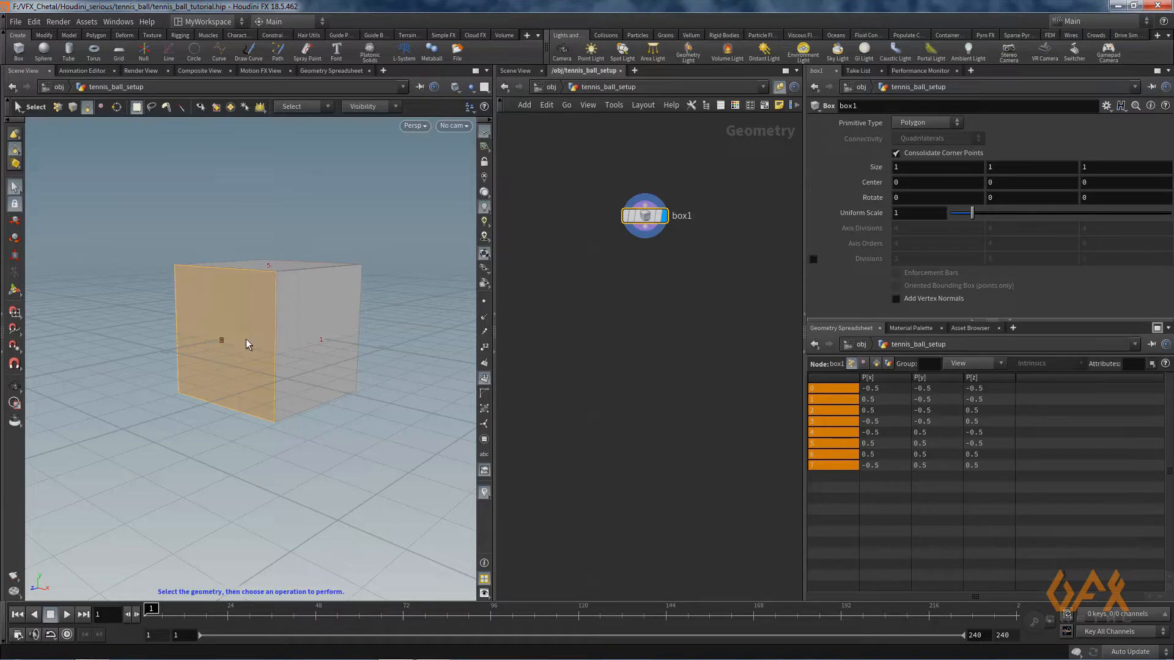
- Clear the face selection on the box
{"action": "key", "text": "Escape"}
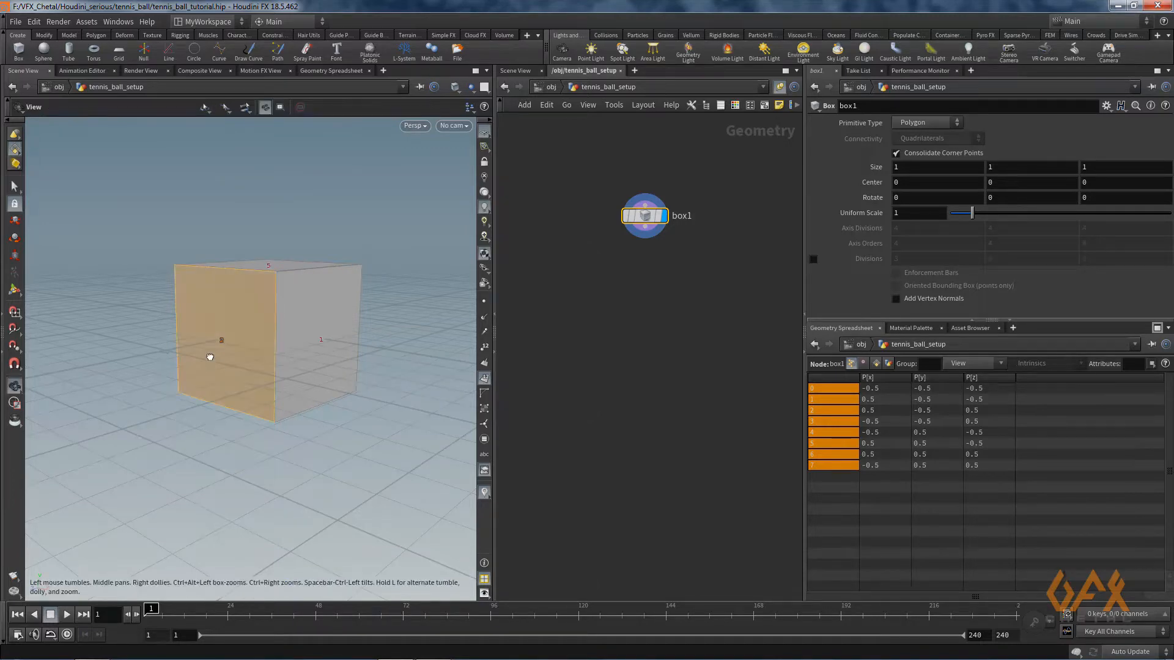
{"action": "left_click_drag", "start_coordinate": [215, 335], "coordinate": [307, 415]}
{"action": "key", "text": "s"}
{"action": "left_click", "coordinate": [196, 183]}
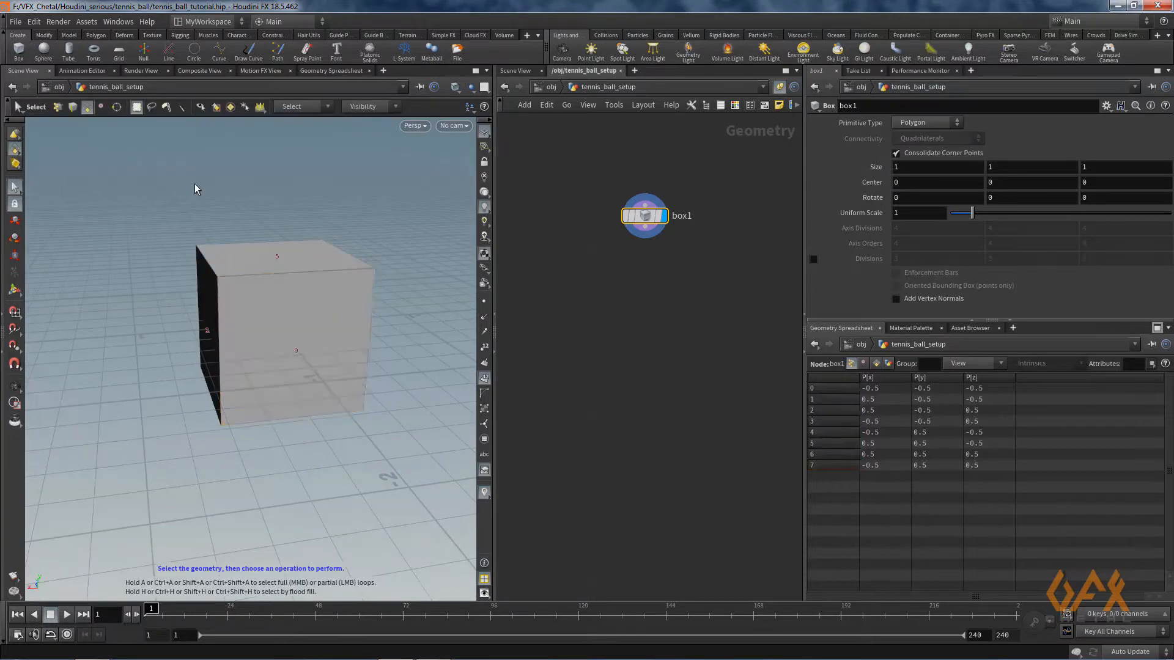
- Add a Group by Range node fed by the box and display its output
{"action": "left_click", "coordinate": [649, 232]}
{"action": "type", "text": "group"}
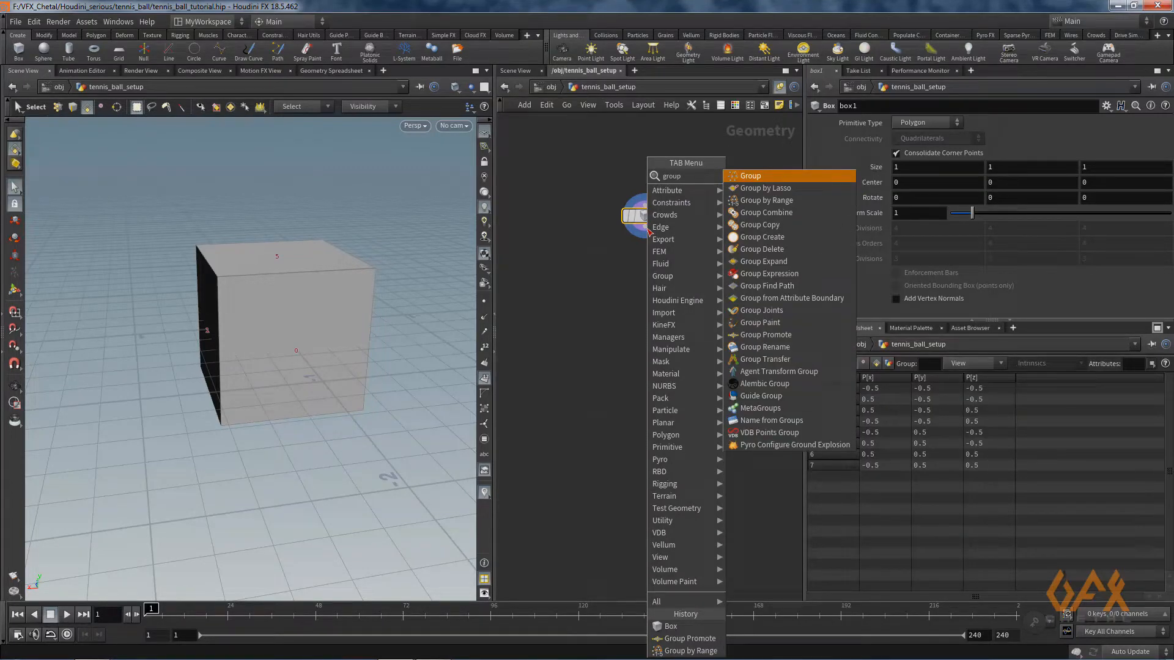
{"action": "type", "text": "b"}
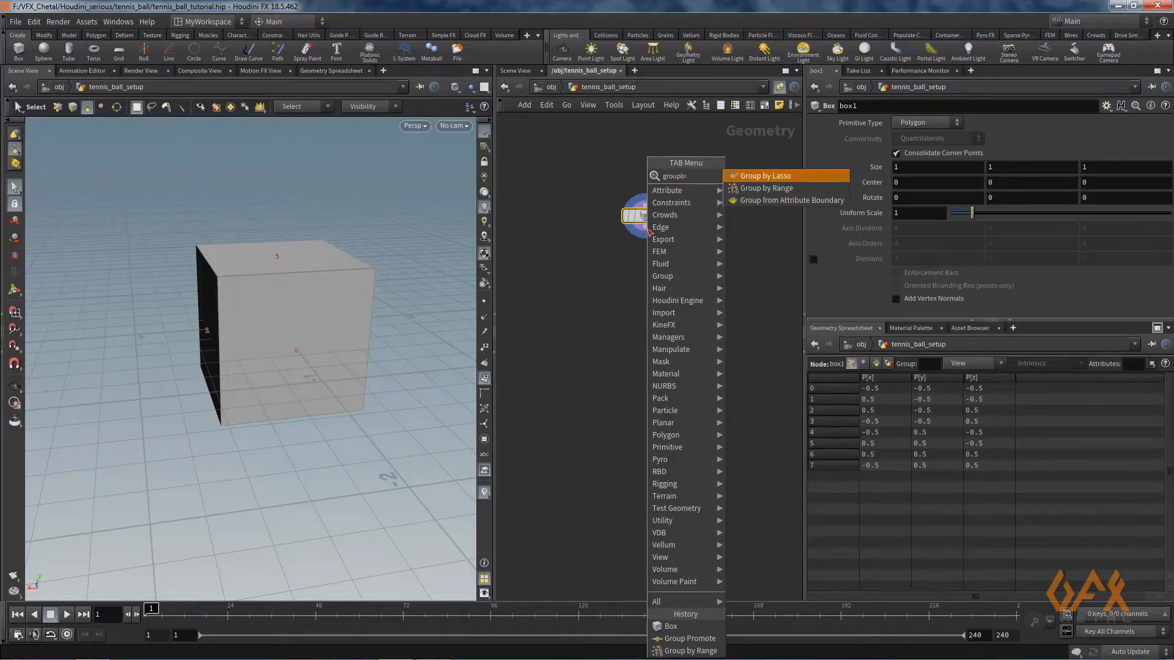
{"action": "key", "text": "Down"}
{"action": "key", "text": "Down"}
{"action": "key", "text": "Up"}
{"action": "key", "text": "Return"}
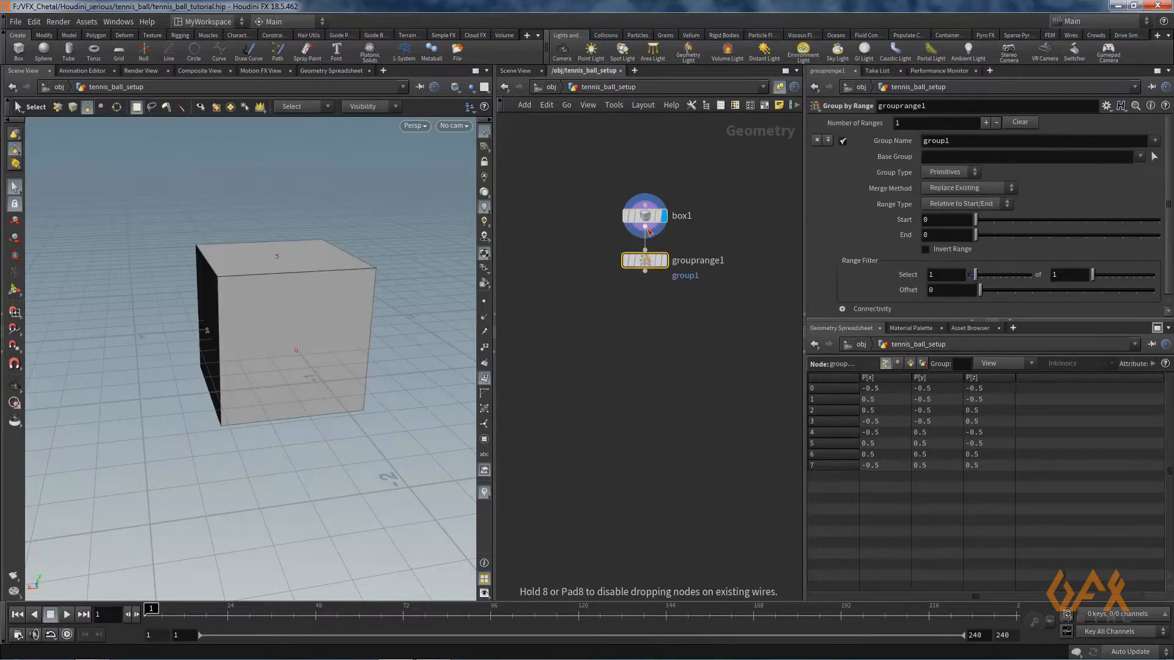
{"action": "left_click", "coordinate": [663, 260]}
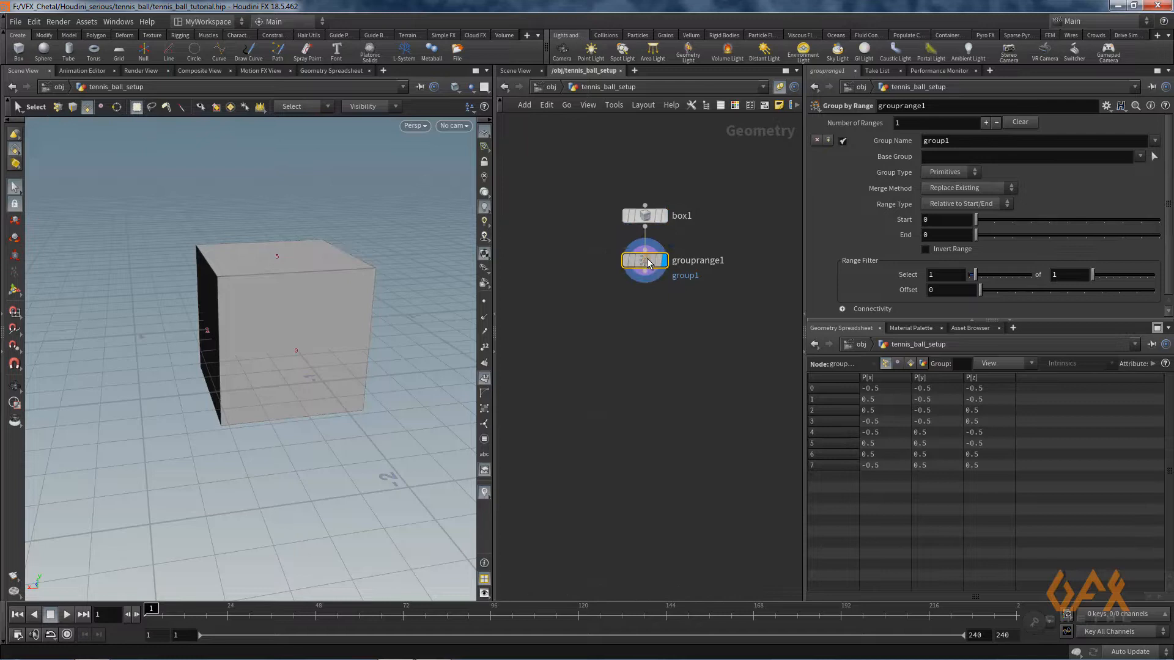
- Name the range group G1 and set its range filter to select 1 of 2 primitives
{"action": "double_click", "coordinate": [936, 141]}
{"action": "type", "text": "G1"}
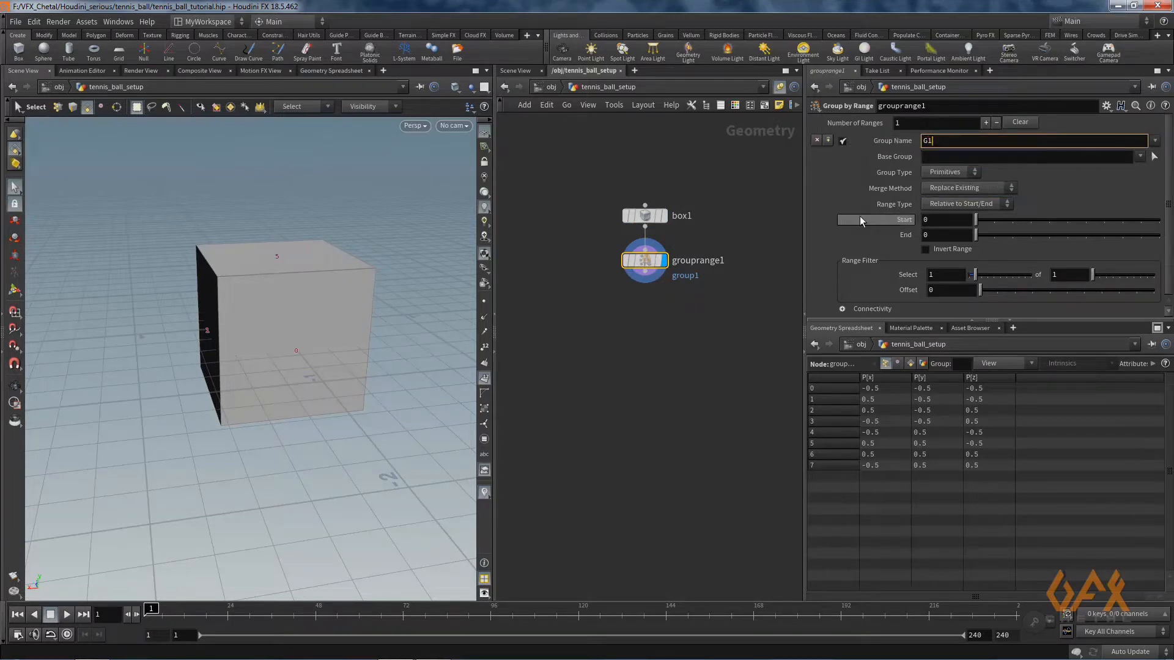
{"action": "key", "text": "Return"}
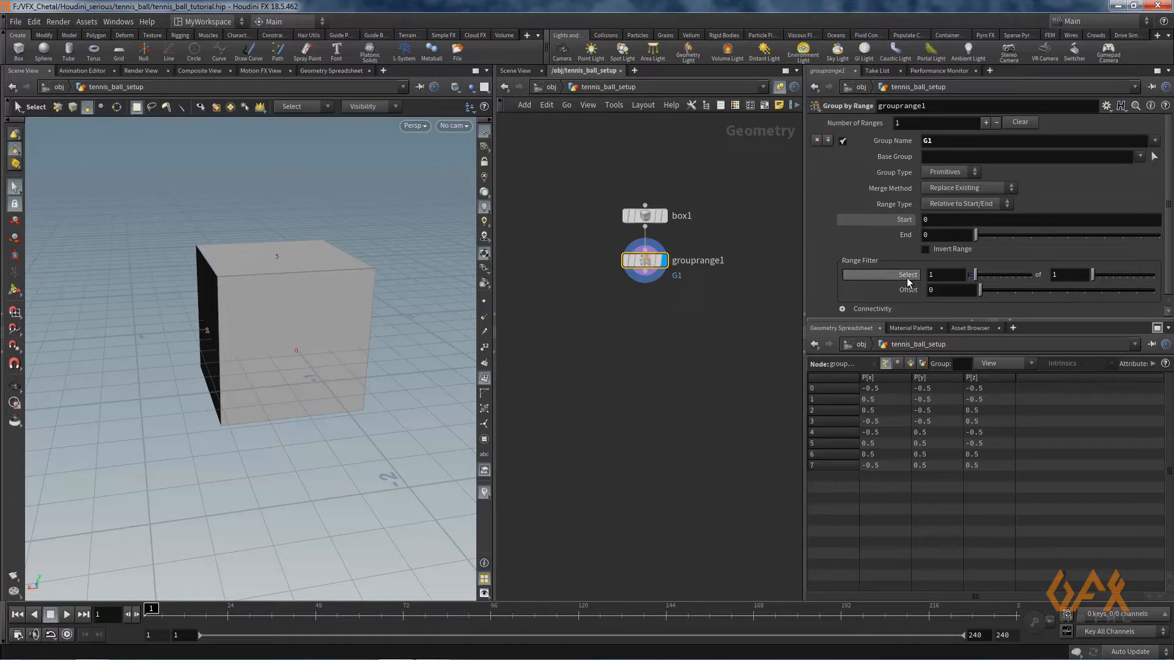
{"action": "left_click_drag", "start_coordinate": [1093, 277], "coordinate": [1098, 276]}
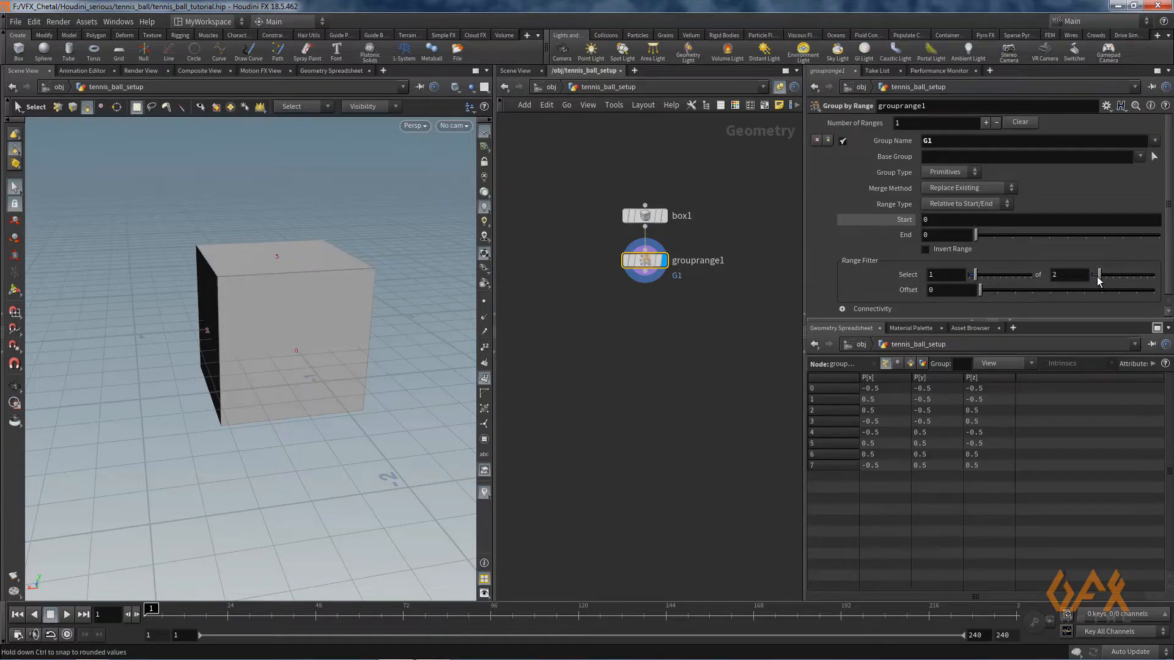
- Examine from several angles which box faces belong to group G1
{"action": "key", "text": "Escape"}
{"action": "left_click_drag", "start_coordinate": [297, 330], "coordinate": [256, 430]}
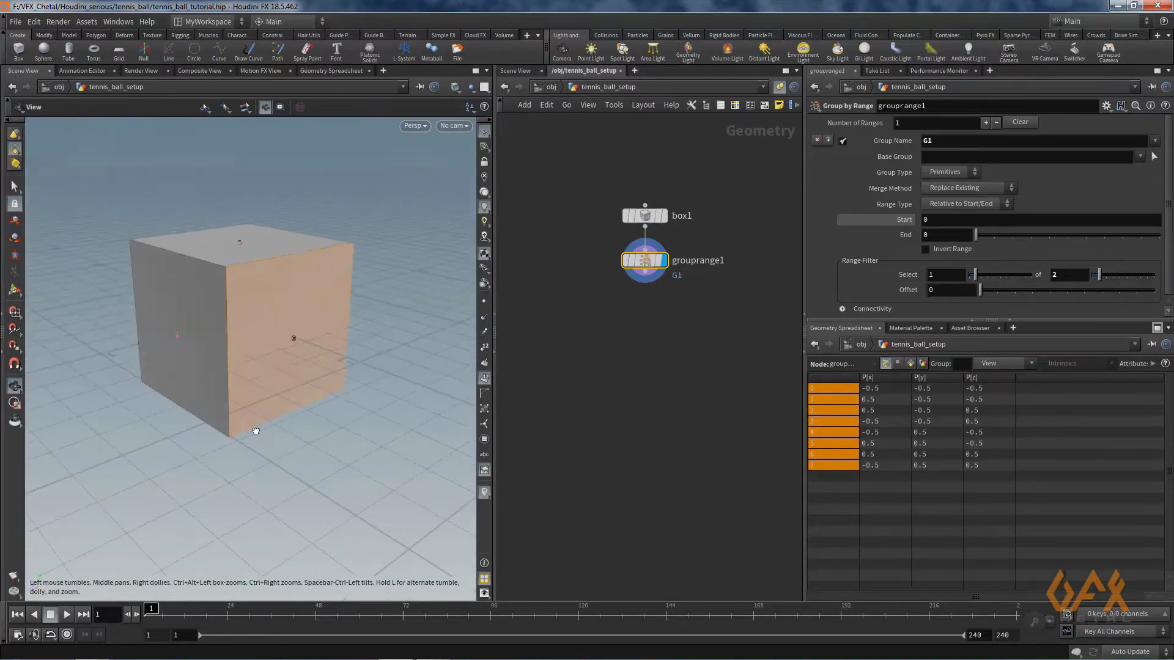
{"action": "key", "text": "Return"}
{"action": "key", "text": "Escape"}
{"action": "left_click_drag", "start_coordinate": [283, 341], "coordinate": [253, 339]}
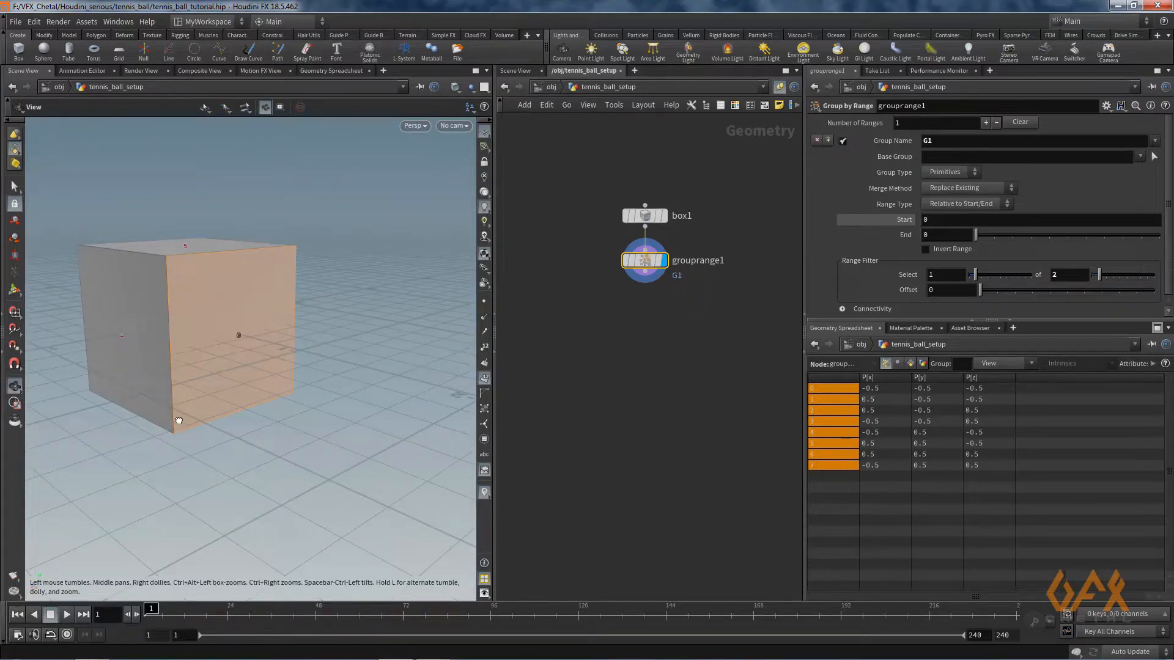
{"action": "left_click_drag", "start_coordinate": [176, 422], "coordinate": [167, 340]}
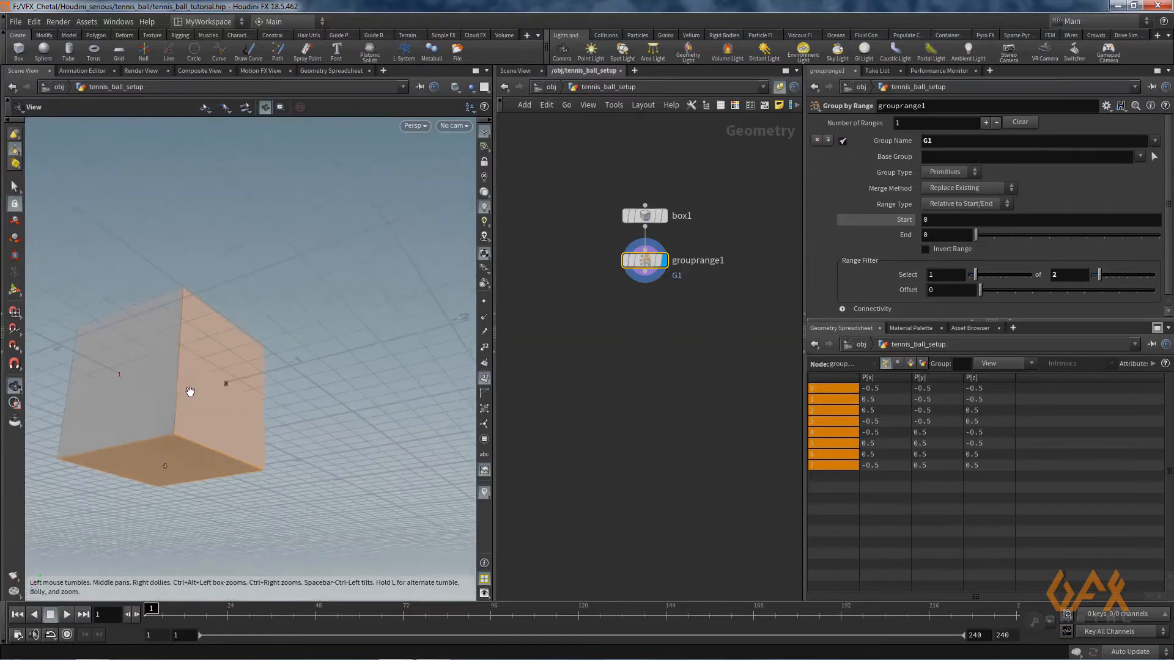
{"action": "left_click_drag", "start_coordinate": [92, 445], "coordinate": [381, 441]}
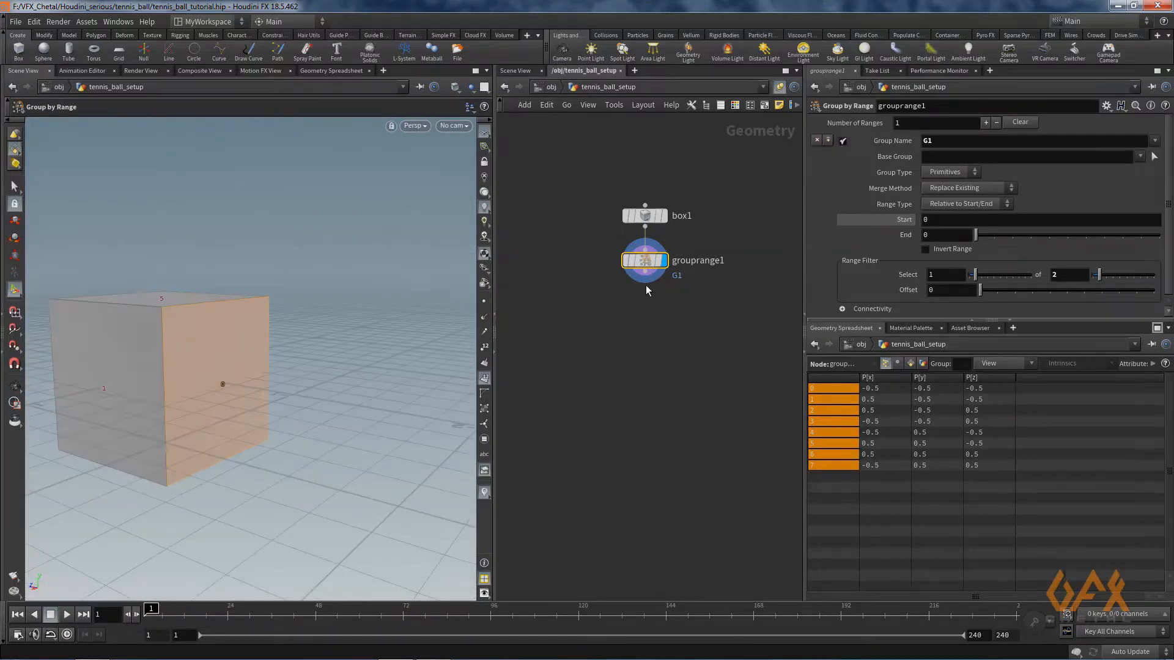
- Add a Group Promote node after the Group by Range node and display its output
{"action": "key", "text": "Tab"}
{"action": "type", "text": "group"}
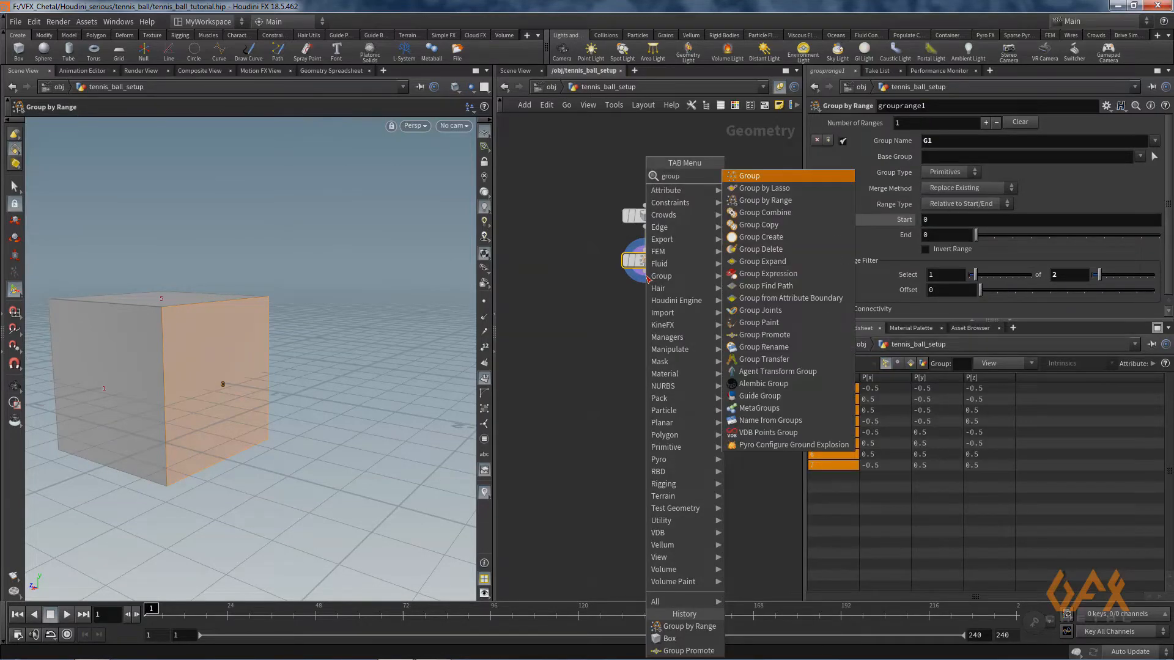
{"action": "type", "text": "o"}
{"action": "key", "text": "BackSpace"}
{"action": "type", "text": "pr"}
{"action": "key", "text": "Return"}
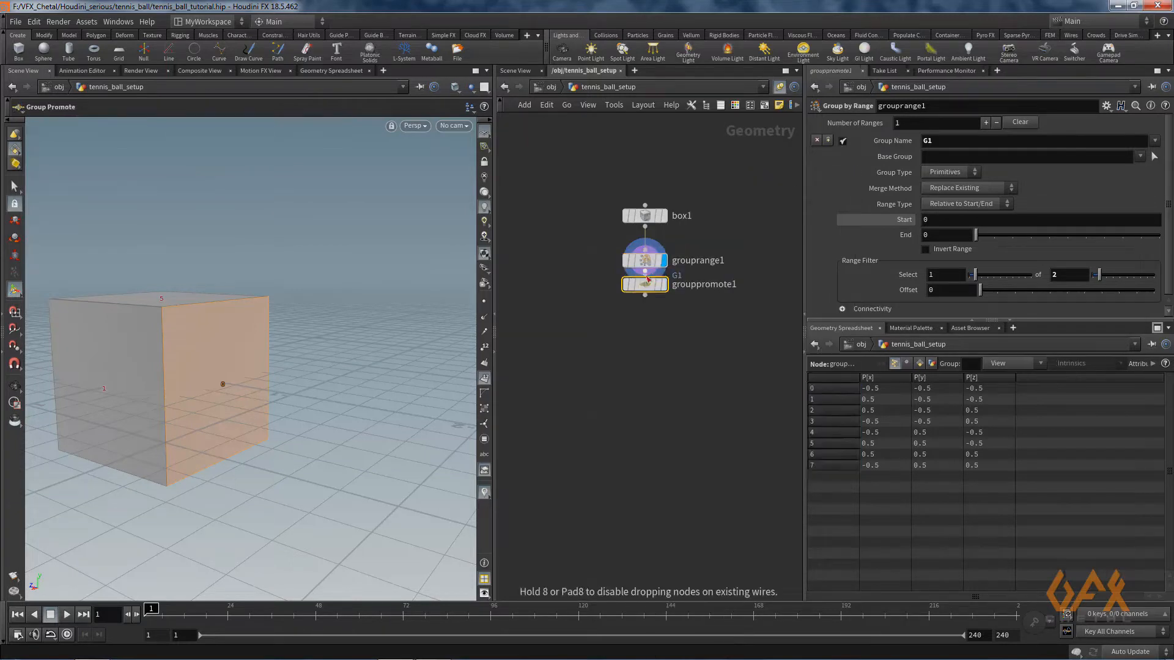
{"action": "left_click", "coordinate": [648, 283]}
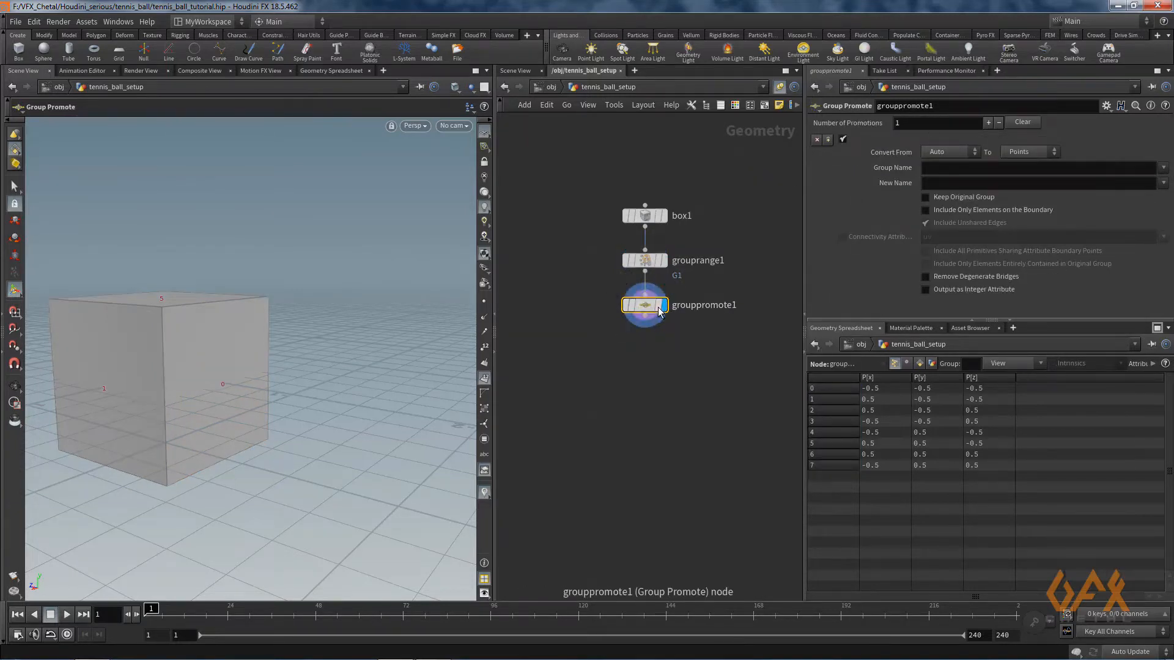
- Promote group G1 from Primitives to Edges in the Group Promote node
{"action": "left_click", "coordinate": [1163, 170]}
{"action": "left_click", "coordinate": [1074, 196]}
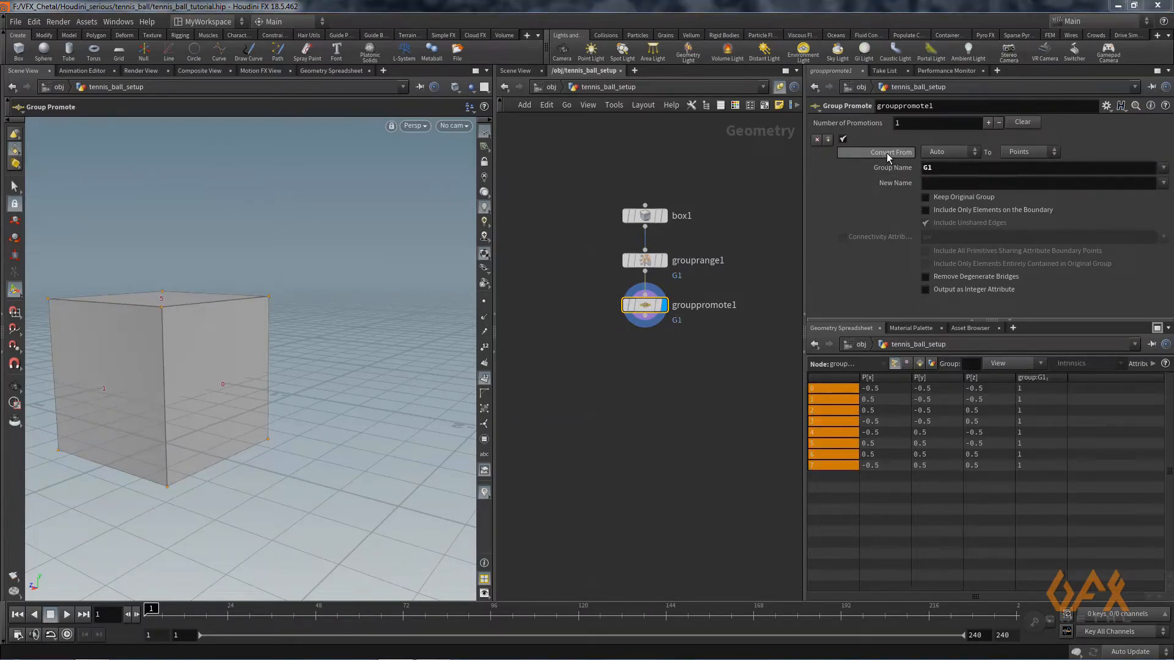
{"action": "left_click", "coordinate": [938, 153]}
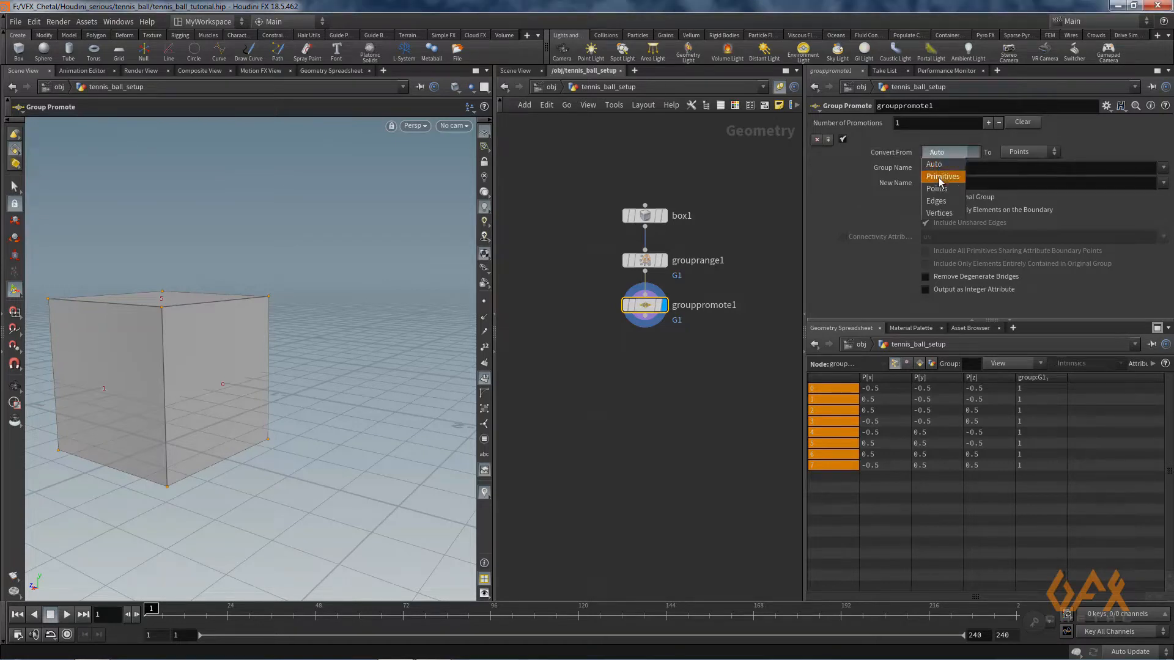
{"action": "left_click", "coordinate": [942, 177]}
{"action": "left_click", "coordinate": [1028, 152]}
{"action": "left_click", "coordinate": [1019, 189]}
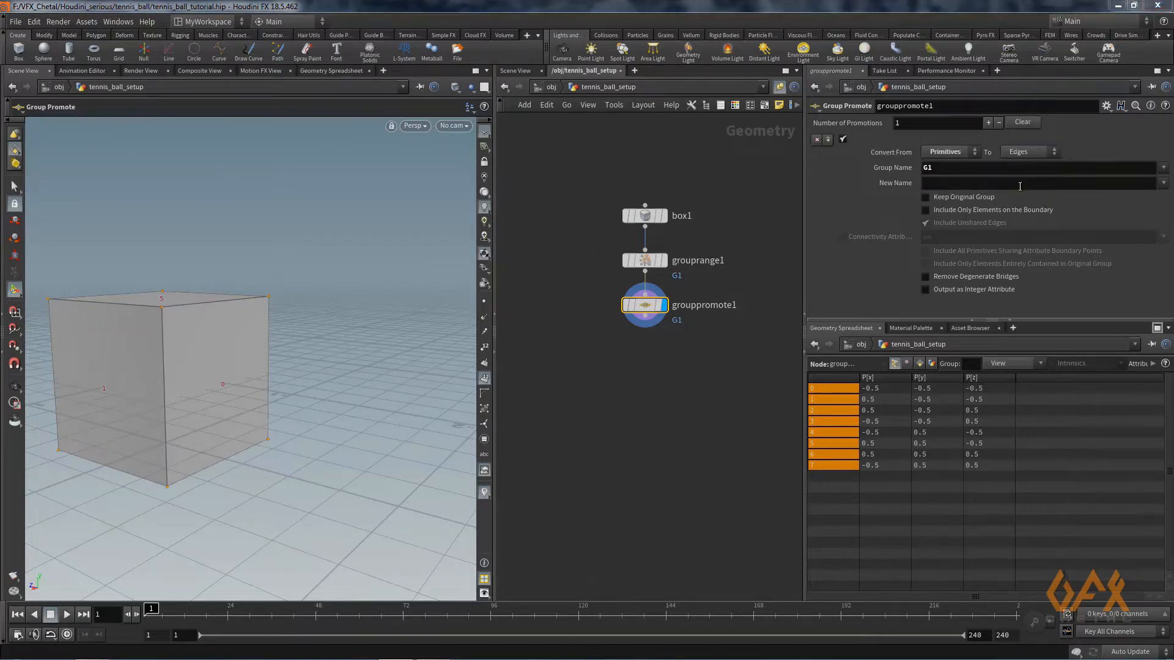
{"action": "key", "text": "Escape"}
{"action": "mouse_move", "coordinate": [159, 386]}
{"action": "left_mouse_down"}
{"action": "mouse_move", "coordinate": [177, 366]}
{"action": "mouse_move", "coordinate": [148, 394]}
{"action": "mouse_move", "coordinate": [158, 392]}
{"action": "left_mouse_up"}
{"action": "key", "text": "Return"}
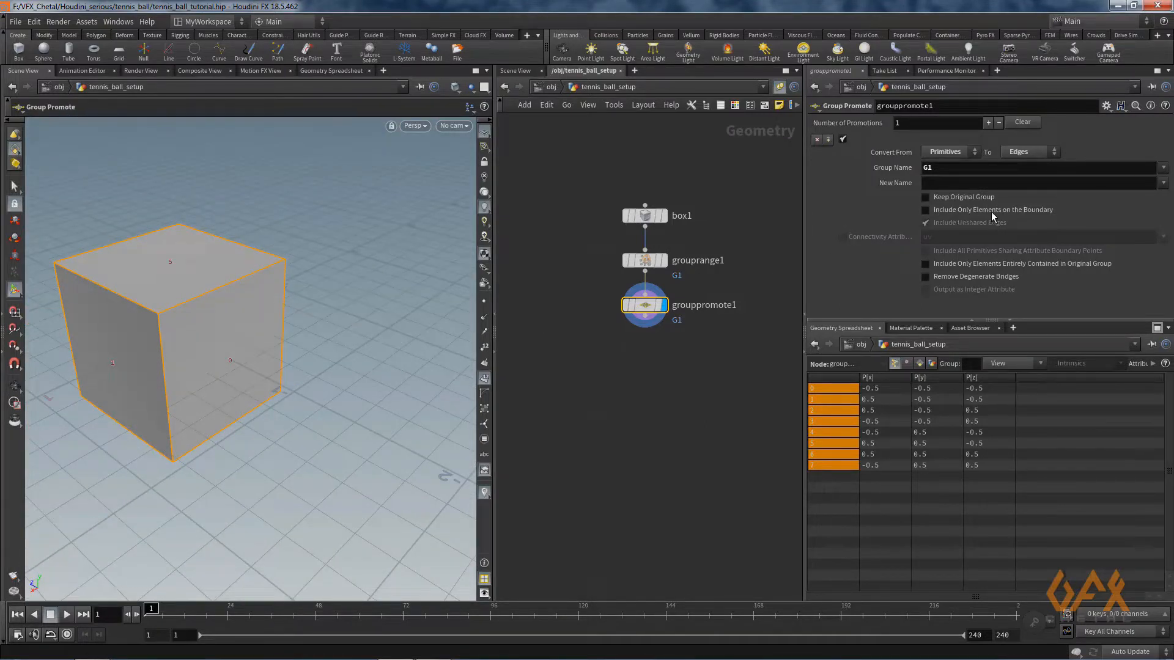
- Restrict the promoted edge group to include only elements on the boundary
{"action": "left_click", "coordinate": [925, 210]}
{"action": "key", "text": "Escape"}
{"action": "left_click_drag", "start_coordinate": [126, 345], "coordinate": [202, 317]}
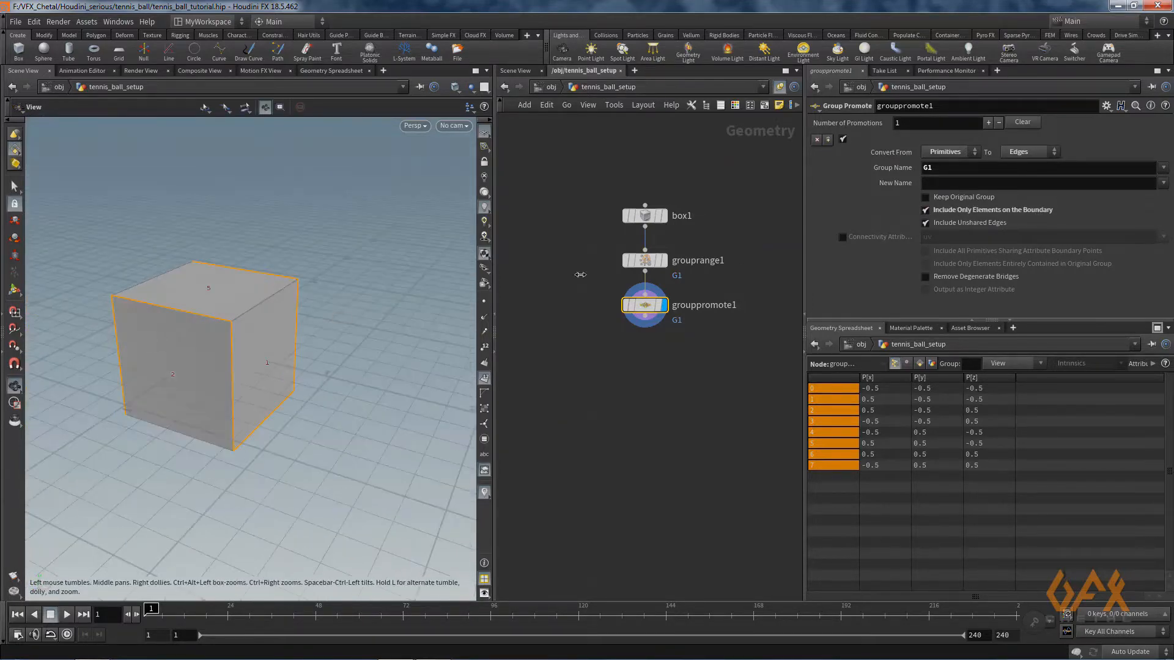
{"action": "key", "text": "Return"}
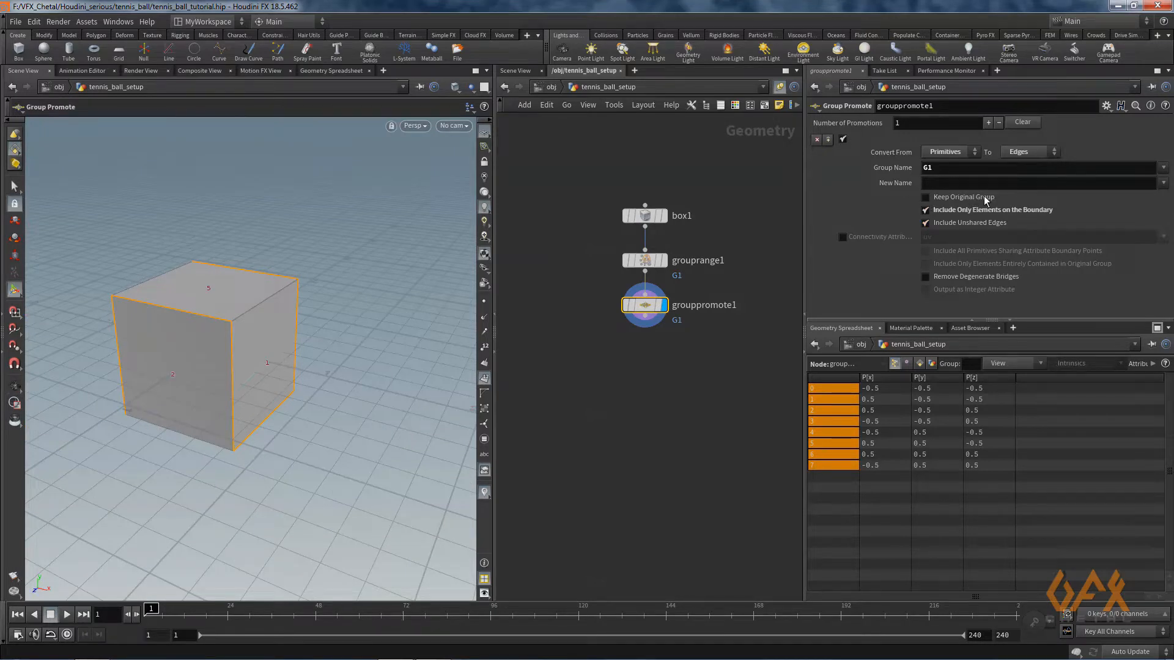
- Name the promoted group crease_edges and keep the original group
{"action": "left_click", "coordinate": [935, 182]}
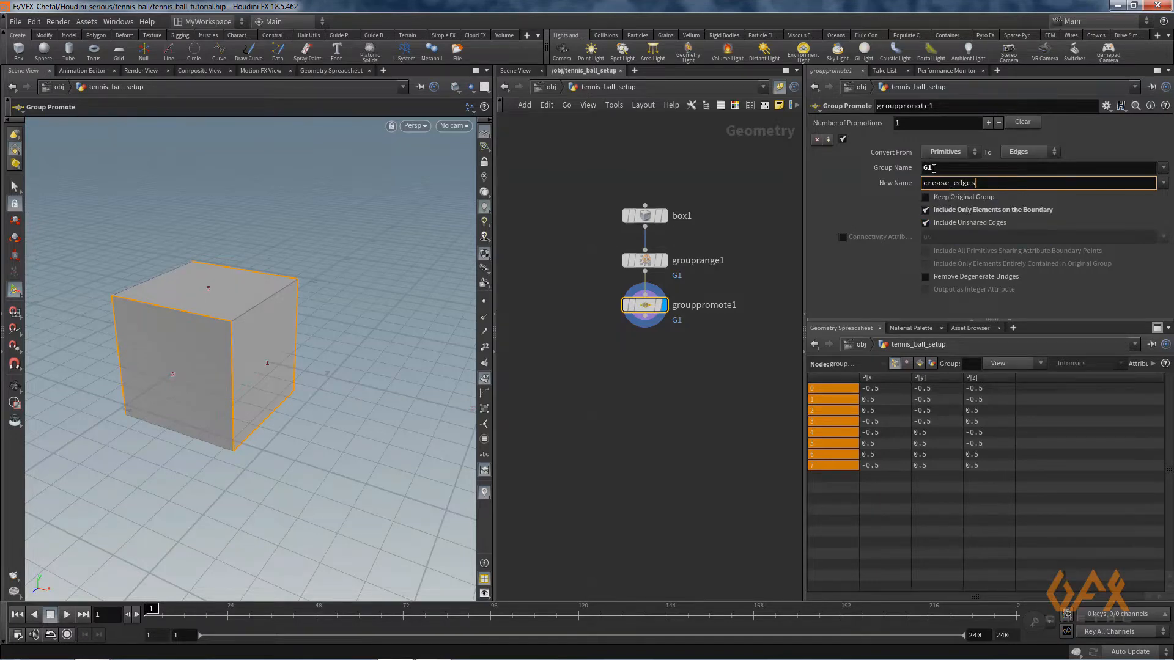
{"action": "left_click", "coordinate": [925, 197]}
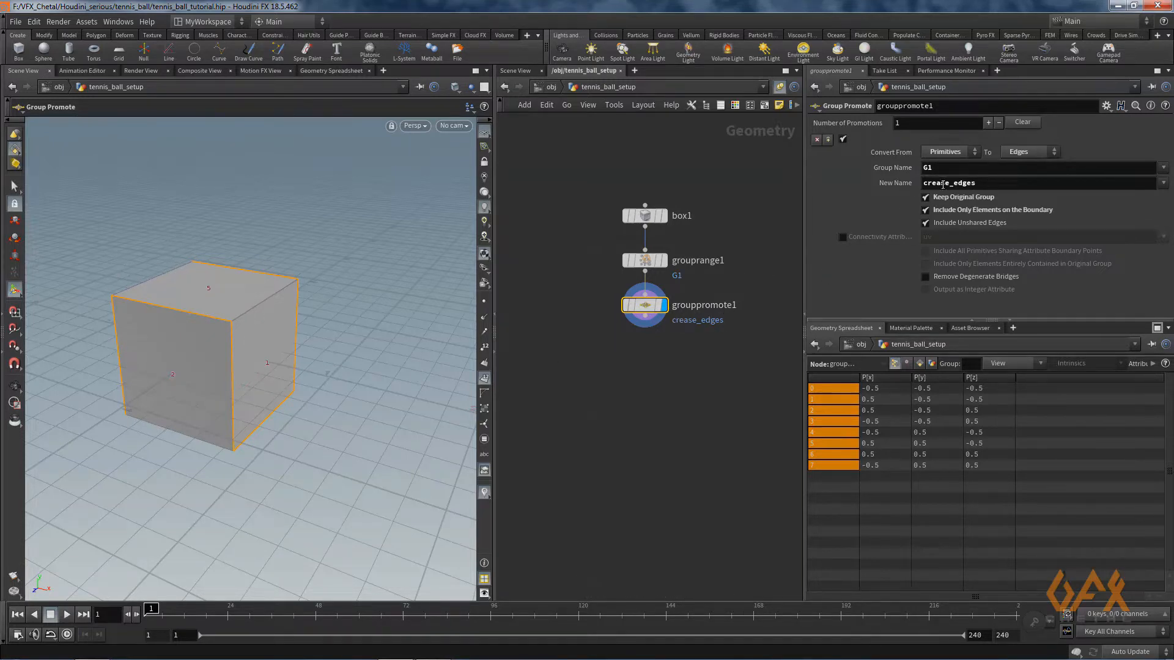
{"action": "key", "text": "Escape"}
{"action": "left_click_drag", "start_coordinate": [149, 340], "coordinate": [233, 373]}
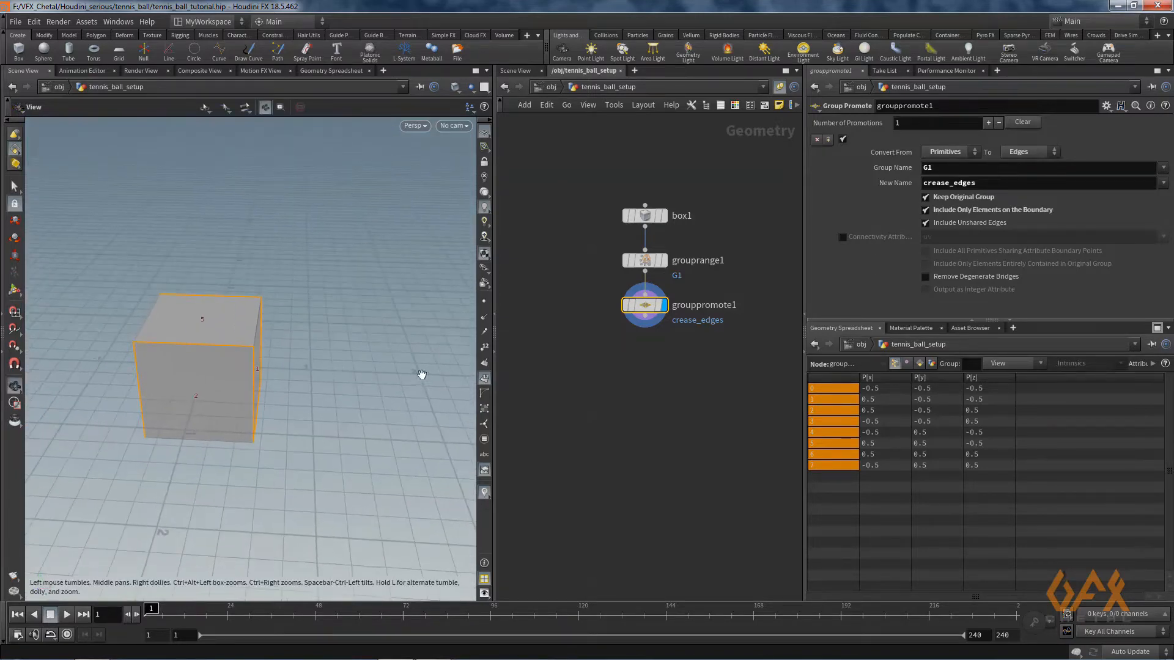
{"action": "key", "text": "Return"}
- Add a Crease node after the Group Promote node and display its output
{"action": "key", "text": "Tab"}
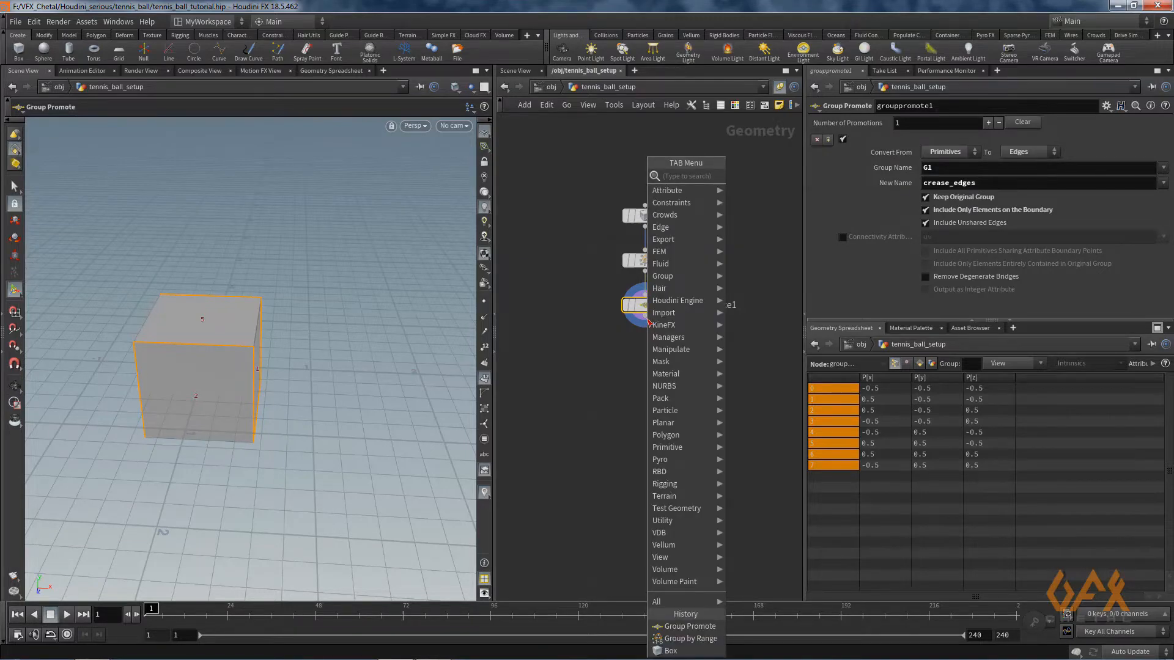
{"action": "type", "text": "crease"}
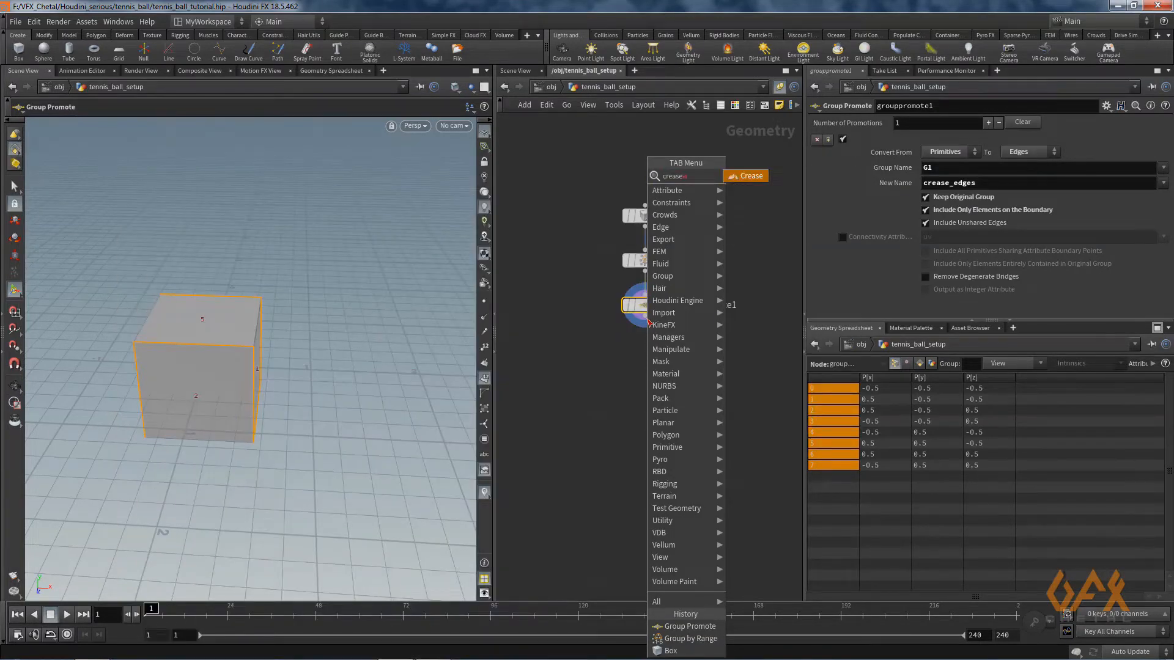
{"action": "key", "text": "Return"}
{"action": "left_click", "coordinate": [644, 350]}
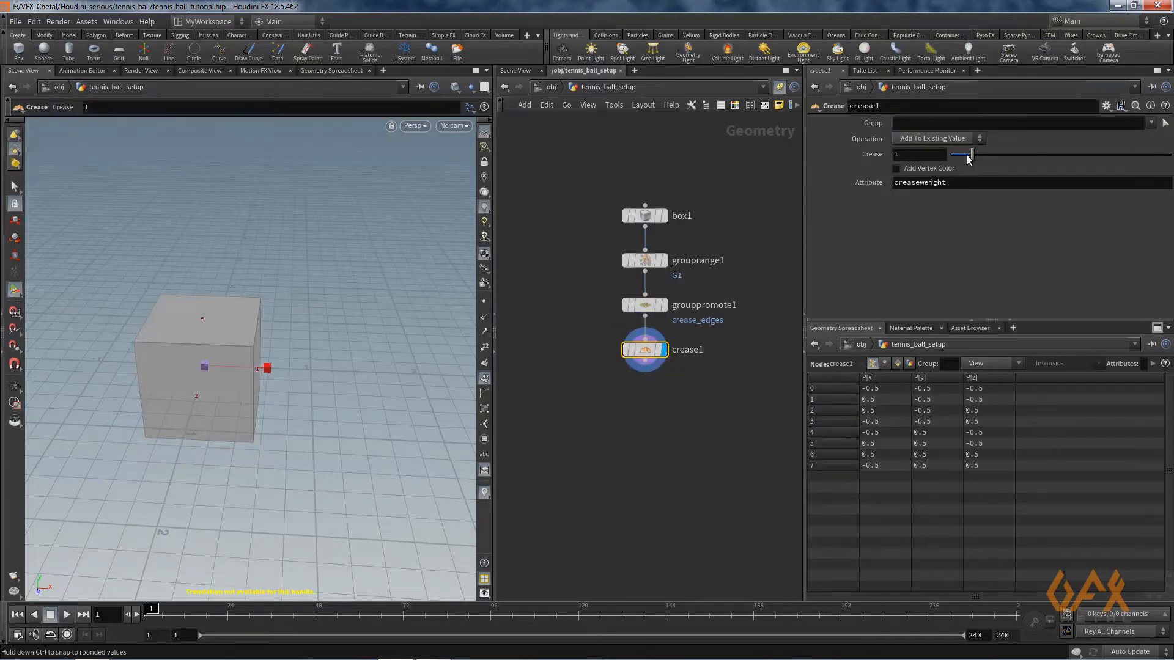
- Raise the crease weight to about 3.03 and add a displayed Subdivide node after the Crease node
{"action": "left_click_drag", "start_coordinate": [973, 155], "coordinate": [1017, 155]}
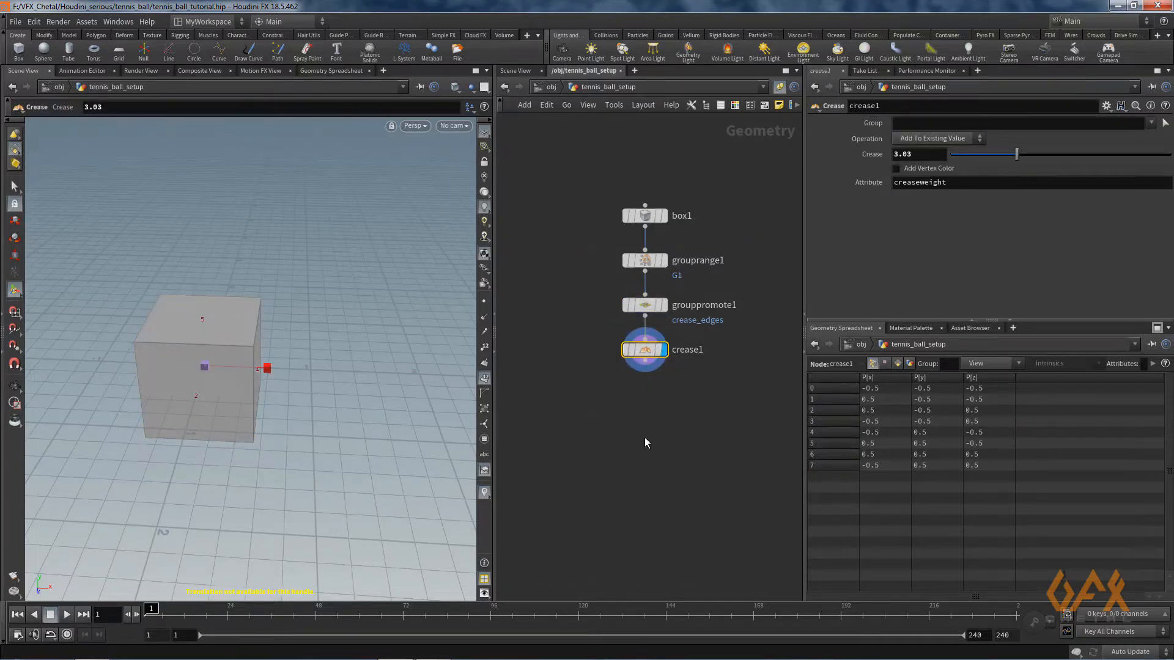
{"action": "left_click", "coordinate": [646, 365]}
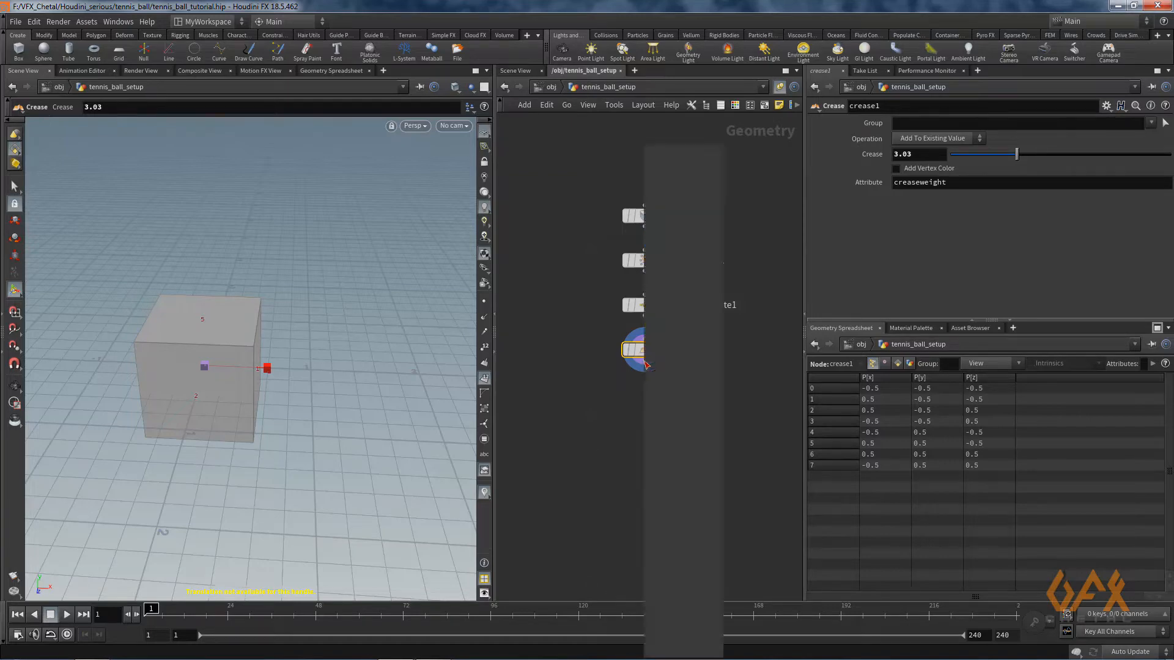
{"action": "type", "text": "subdi"}
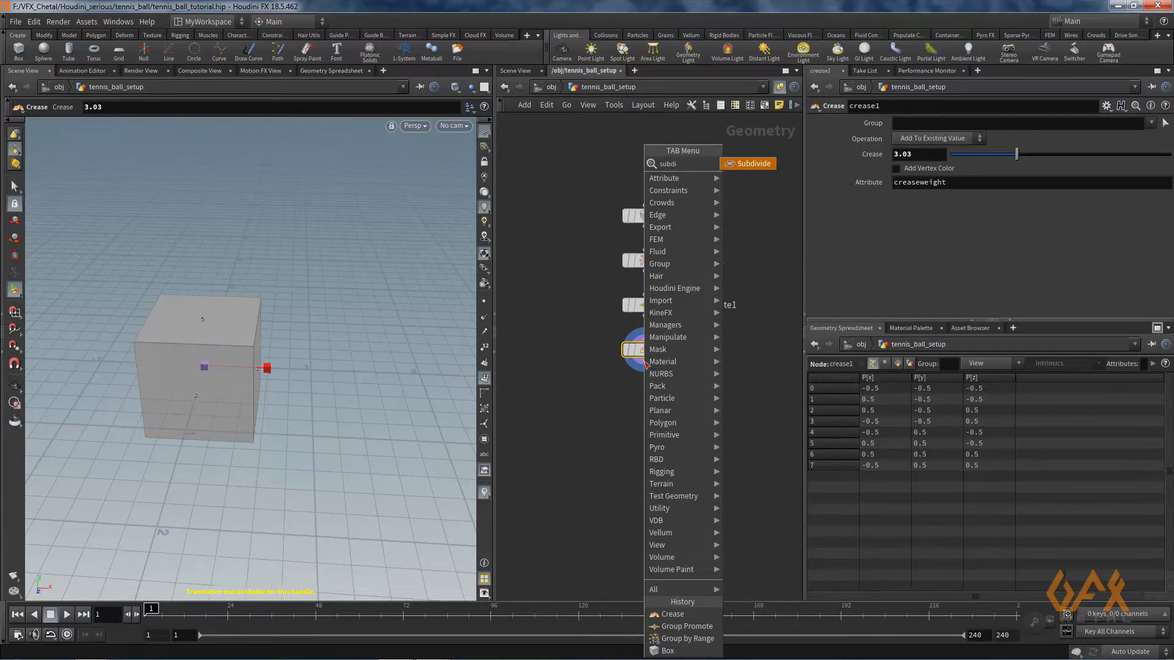
{"action": "key", "text": "Return"}
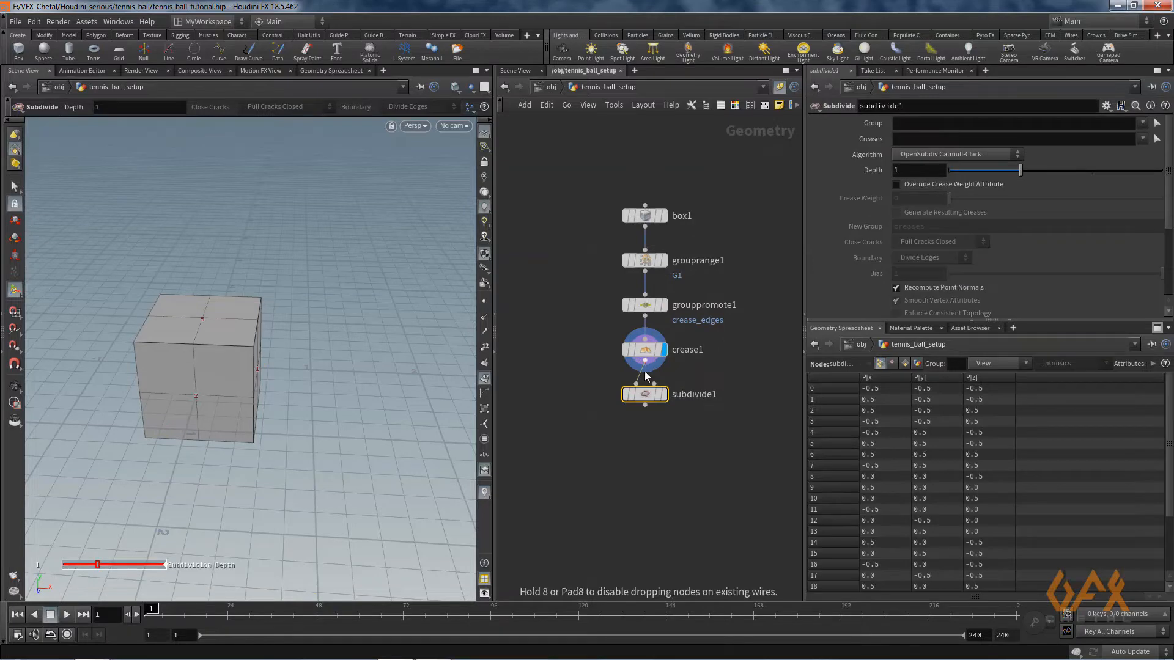
{"action": "left_click", "coordinate": [652, 396]}
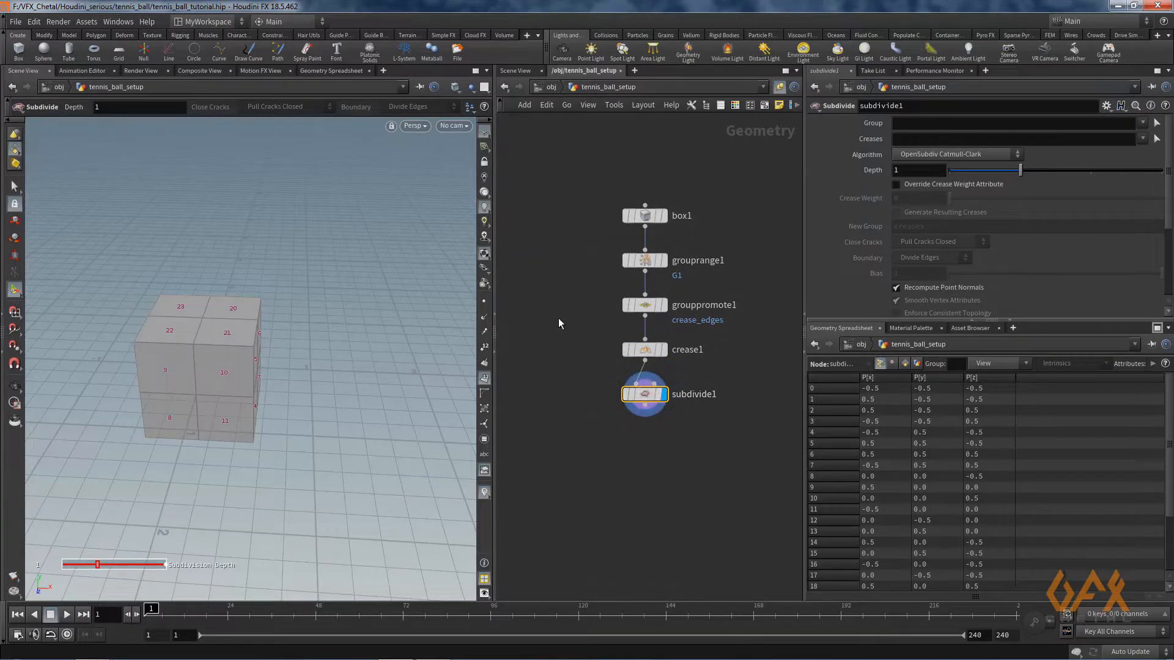
- Limit the Crease node to the crease_edges group
{"action": "left_click", "coordinate": [640, 347]}
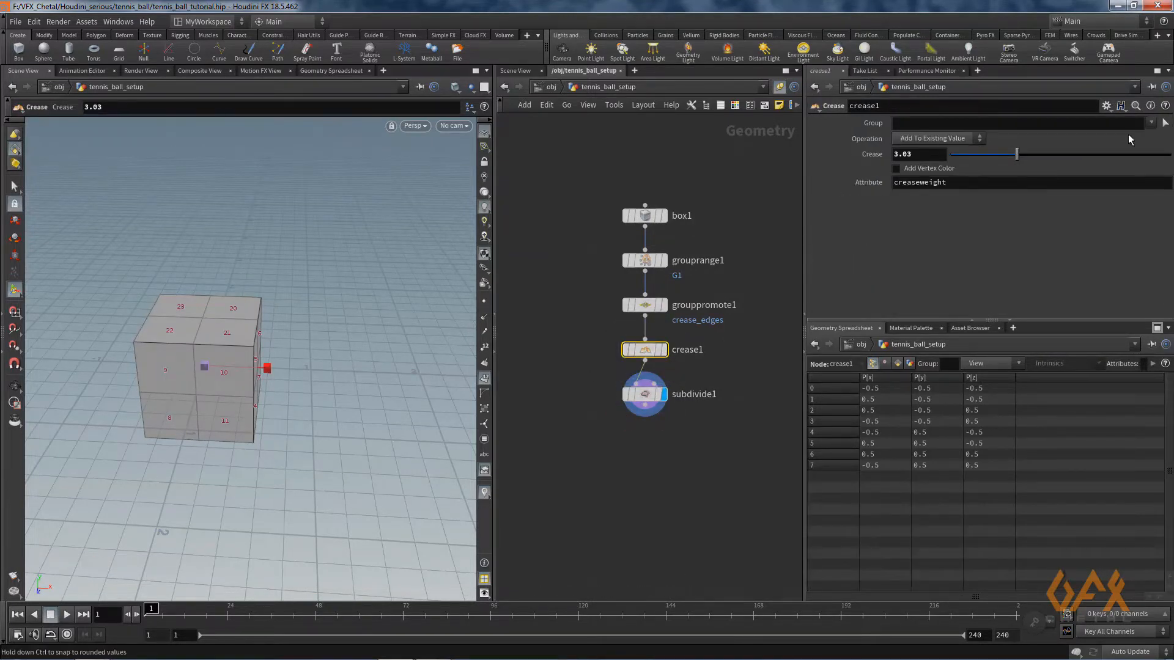
{"action": "left_click", "coordinate": [1149, 124]}
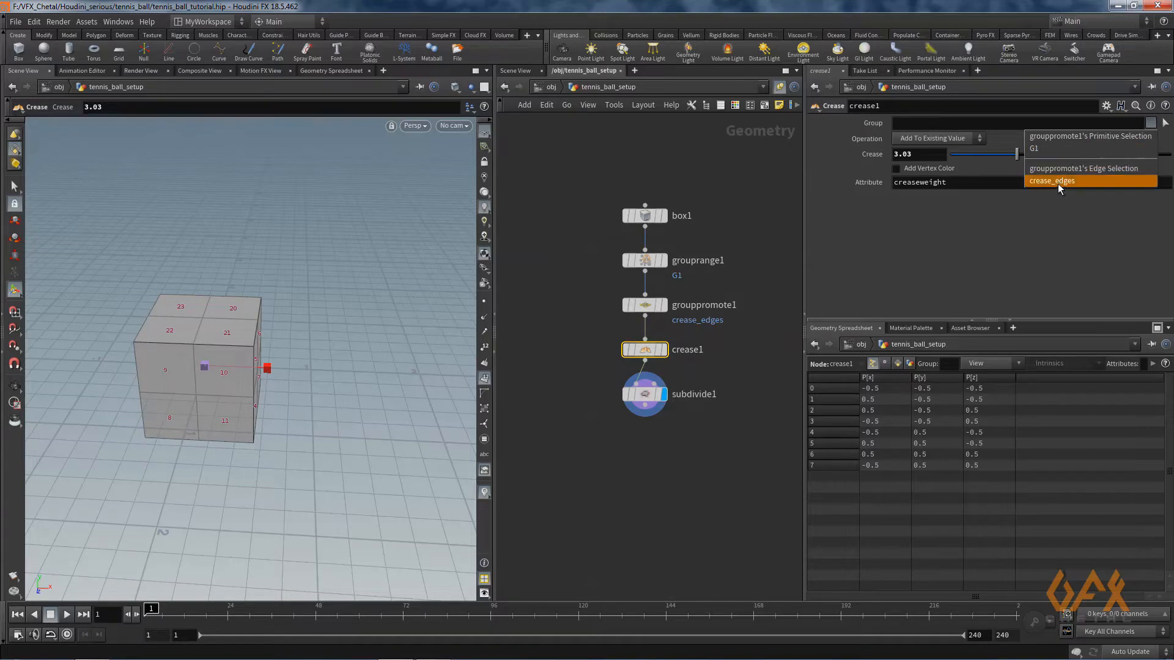
{"action": "key", "text": "Escape"}
{"action": "left_click_drag", "start_coordinate": [296, 405], "coordinate": [251, 379]}
{"action": "scroll", "coordinate": [251, 378], "scroll_direction": "up", "scroll_amount": 6}
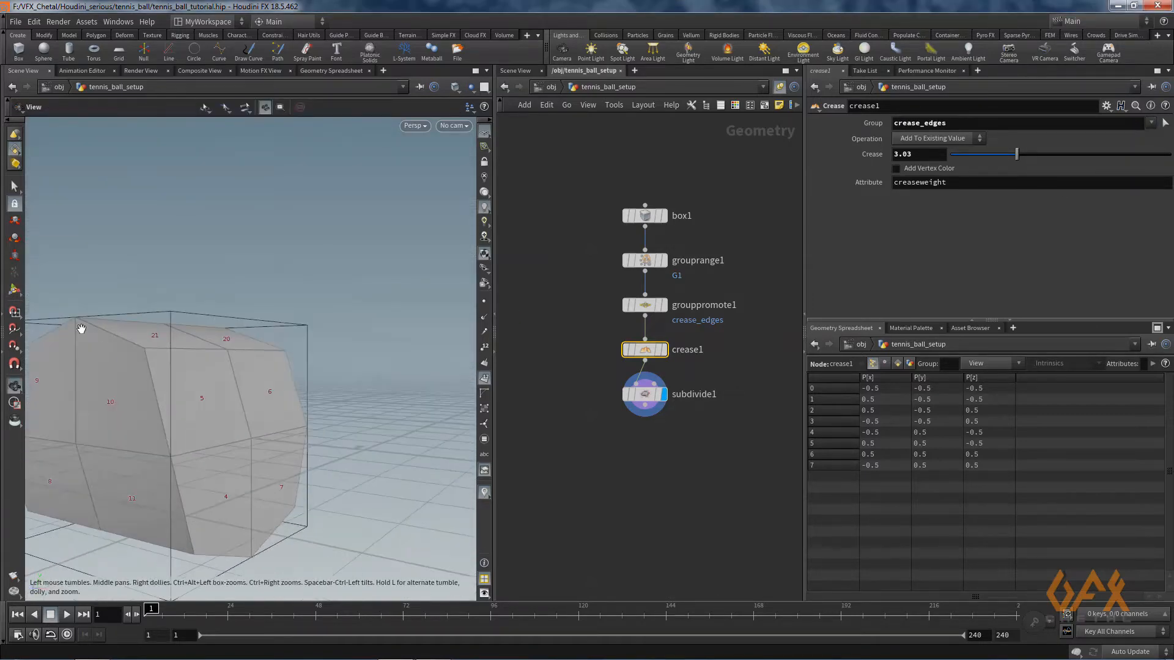
{"action": "left_click_drag", "start_coordinate": [183, 441], "coordinate": [210, 472]}
{"action": "key", "text": "Return"}
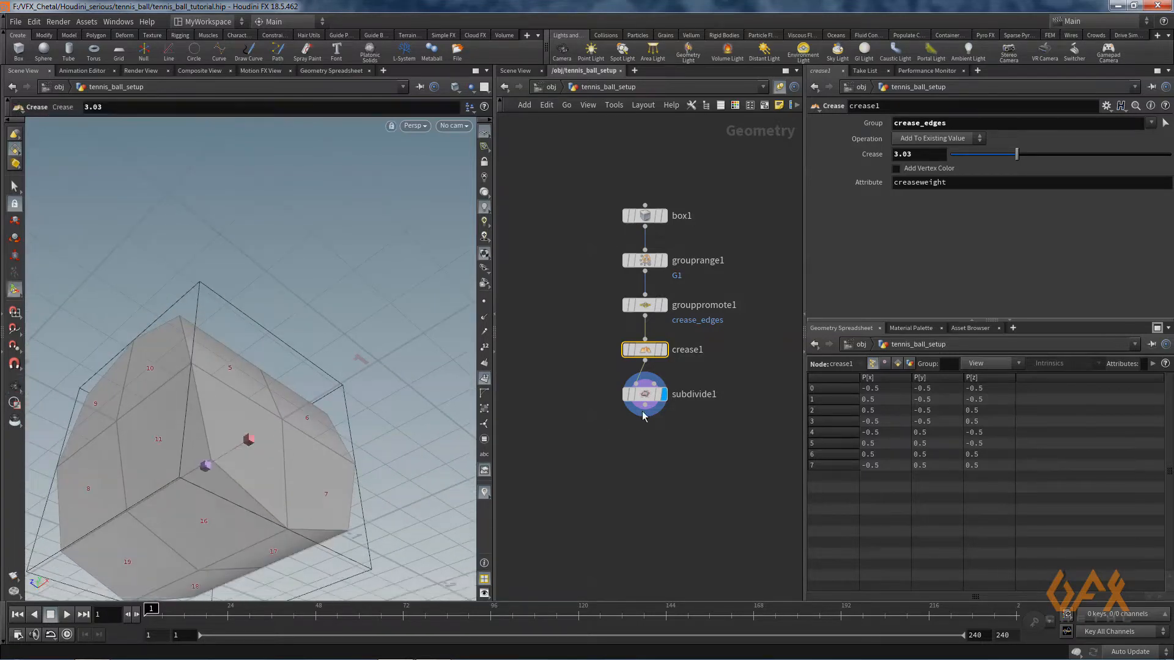
- Set the Subdivide node's depth to 3 and hide the primitive numbers in the viewport
{"action": "left_click", "coordinate": [645, 394]}
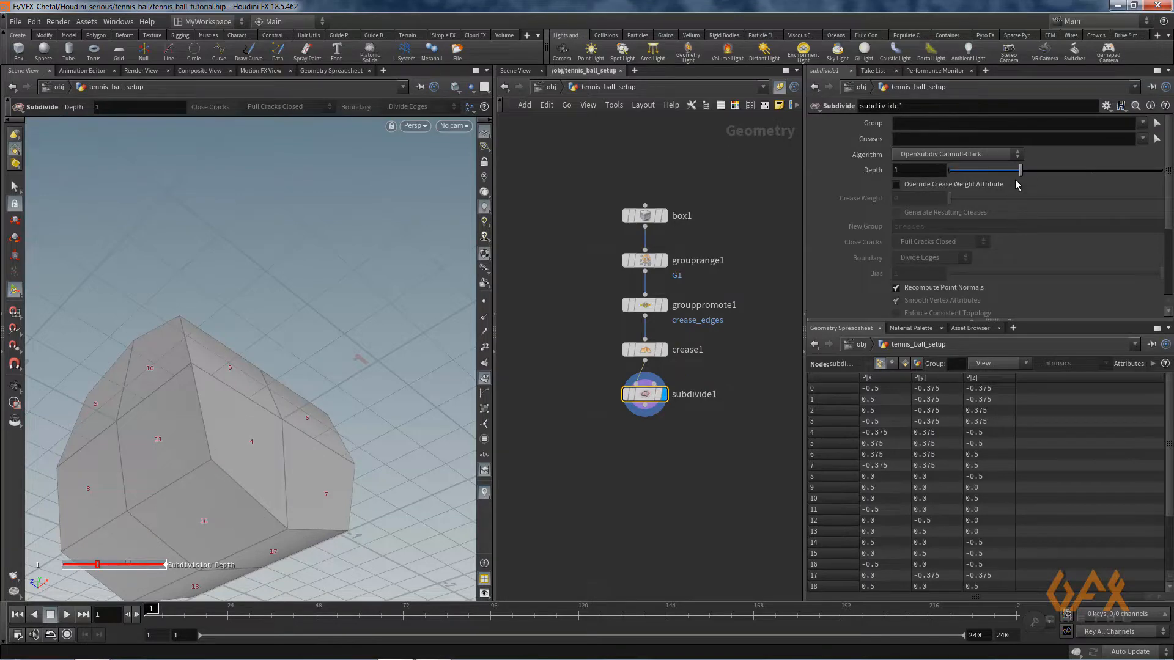
{"action": "left_click_drag", "start_coordinate": [1016, 179], "coordinate": [1136, 179]}
{"action": "key", "text": "space"}
{"action": "left_click_drag", "start_coordinate": [230, 347], "coordinate": [245, 324]}
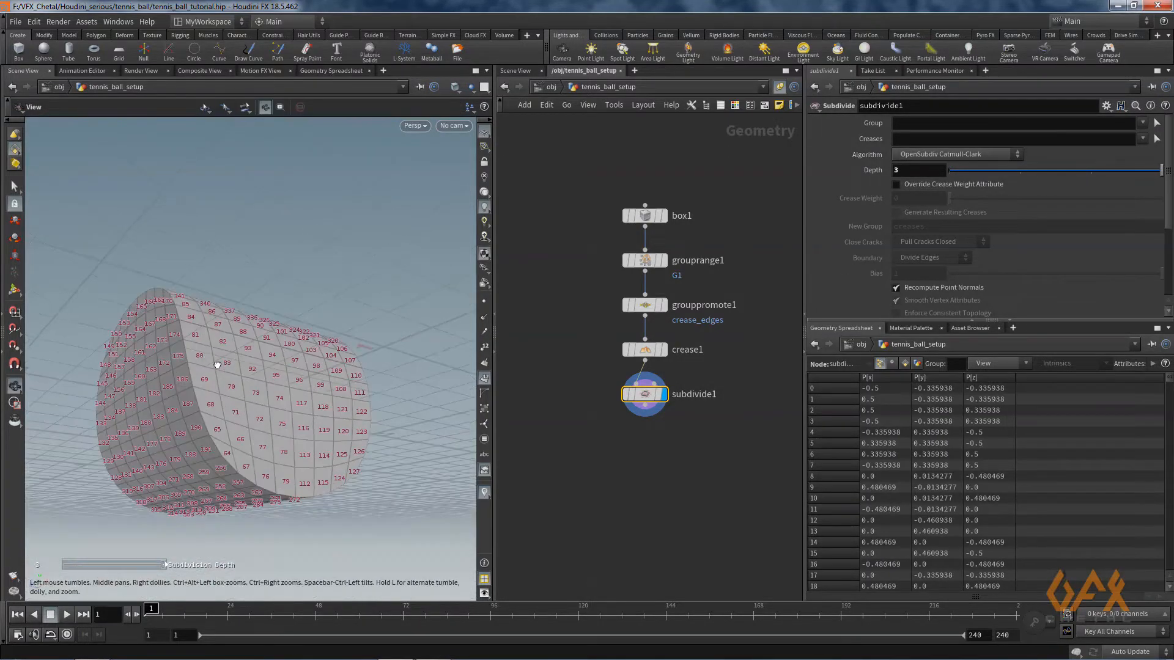
{"action": "left_click", "coordinate": [485, 379]}
{"action": "key", "text": "space"}
{"action": "left_click_drag", "start_coordinate": [322, 361], "coordinate": [171, 425]}
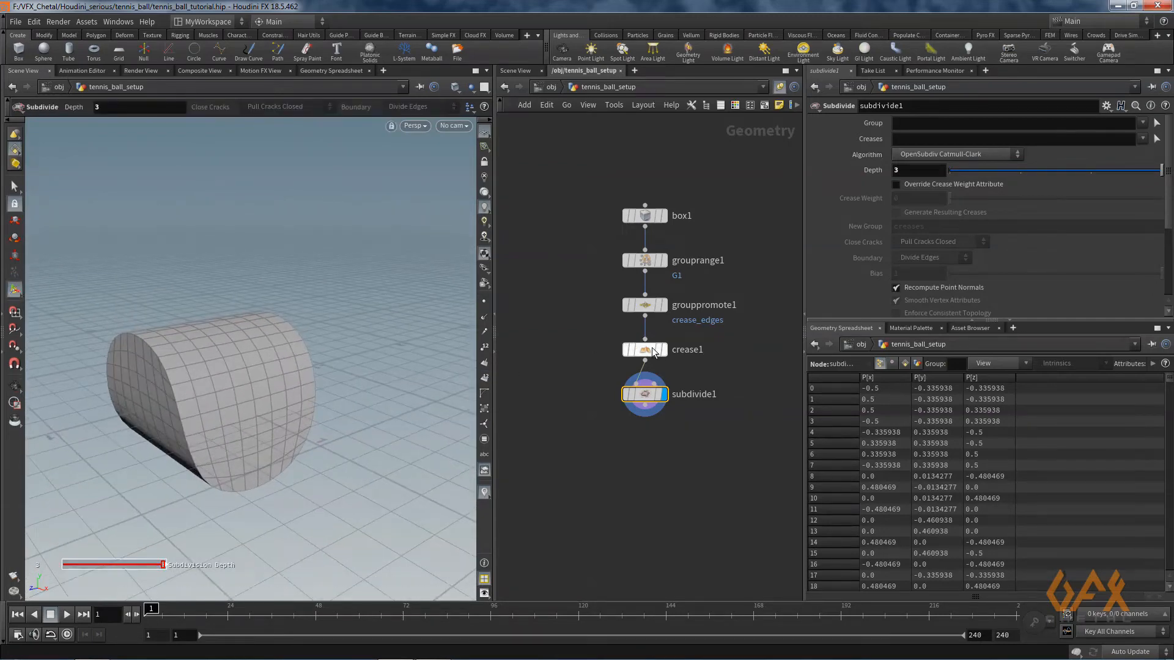
- Set the Crease node's crease weight to 10 and check the sharpened edges on the subdivided shape
{"action": "left_click", "coordinate": [645, 349]}
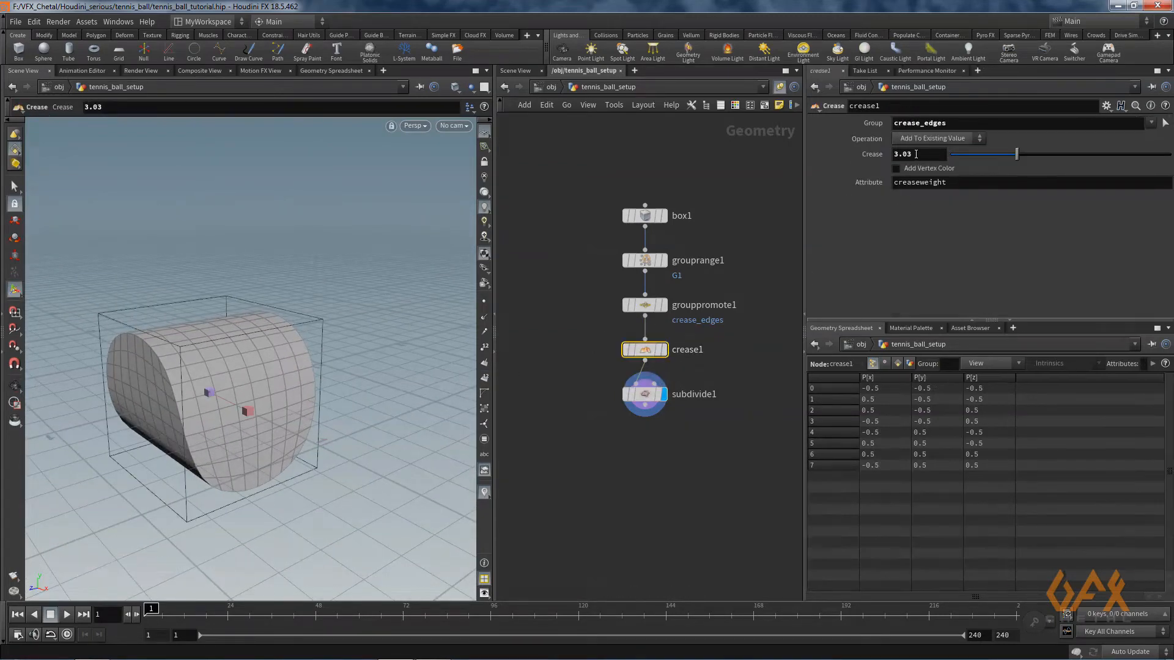
{"action": "left_click", "coordinate": [915, 154]}
{"action": "type", "text": "10"}
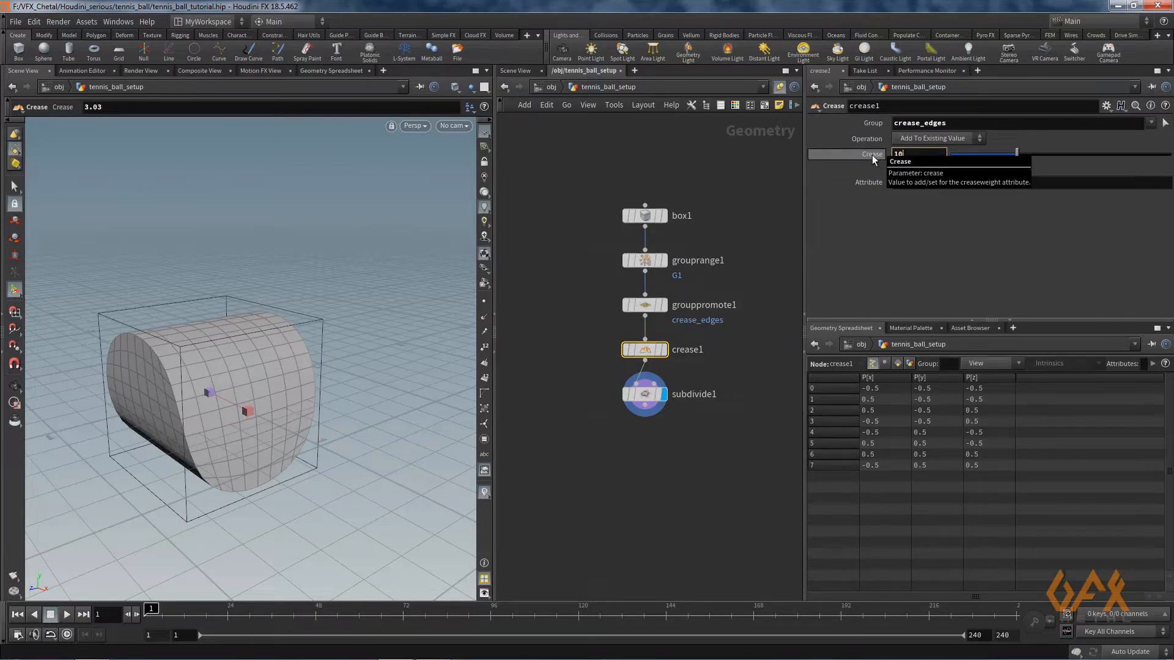
{"action": "key", "text": "Return"}
{"action": "key", "text": "Escape"}
{"action": "scroll", "coordinate": [130, 364], "scroll_direction": "up", "scroll_amount": 5}
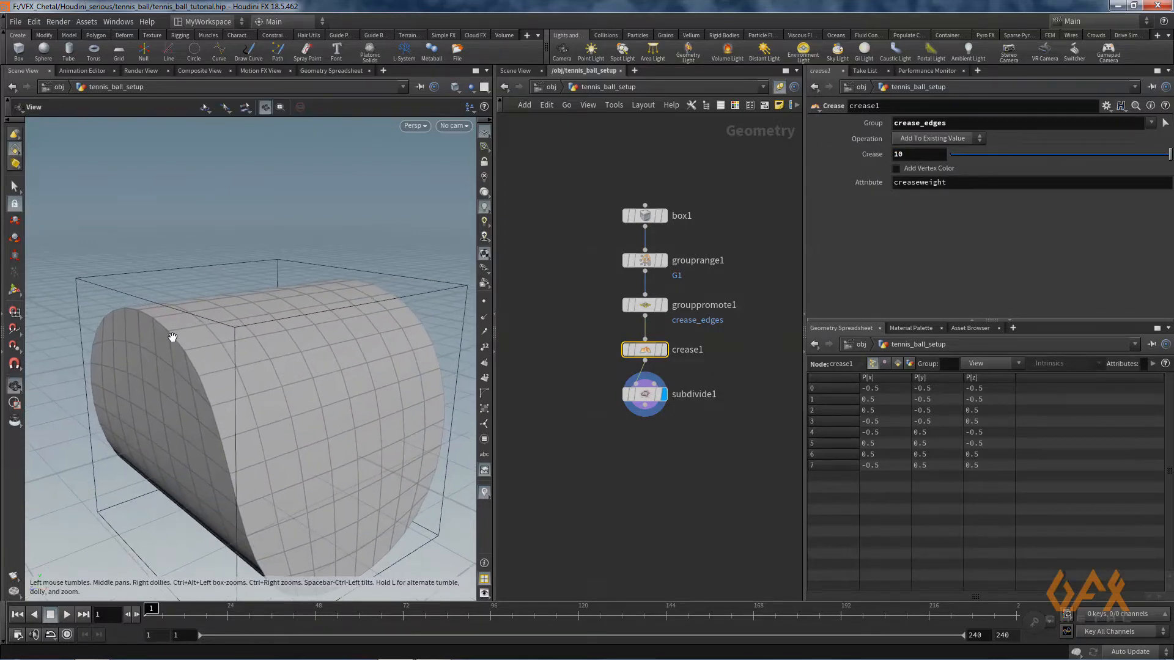
{"action": "left_click_drag", "start_coordinate": [264, 403], "coordinate": [231, 356]}
{"action": "scroll", "coordinate": [254, 419], "scroll_direction": "down", "scroll_amount": 5}
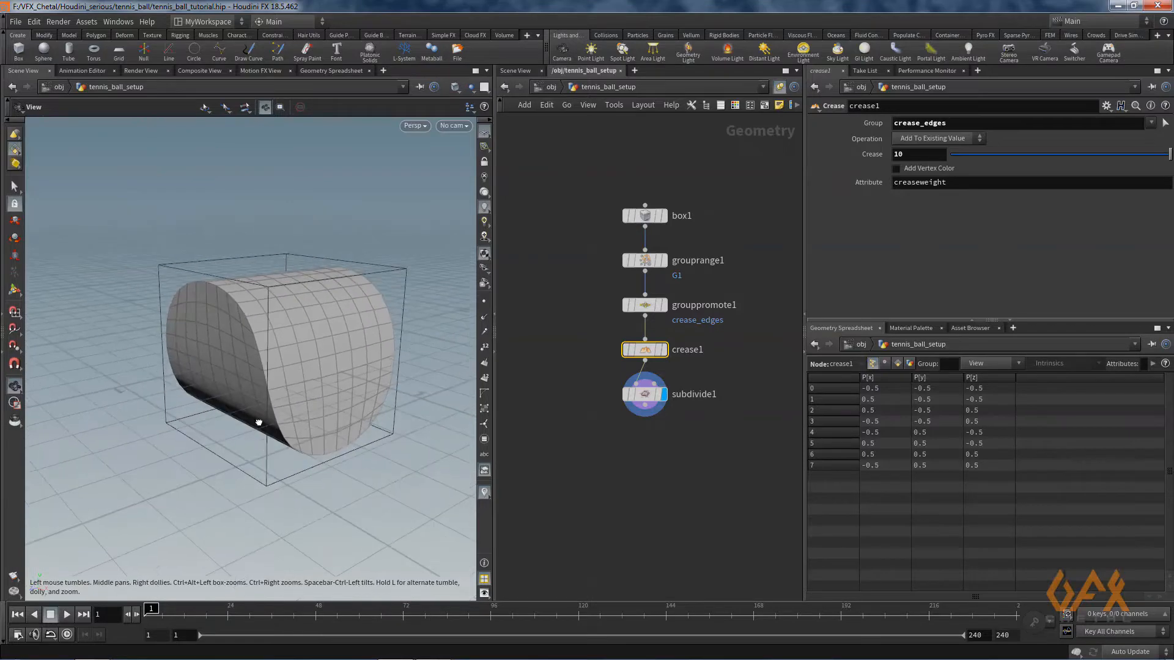
{"action": "left_click_drag", "start_coordinate": [254, 419], "coordinate": [198, 398]}
{"action": "key", "text": "Return"}
- Add a Sphere node beside the Subdivide node and compare its guide with the creased shape
{"action": "middle_click_drag", "start_coordinate": [701, 483], "coordinate": [600, 487]}
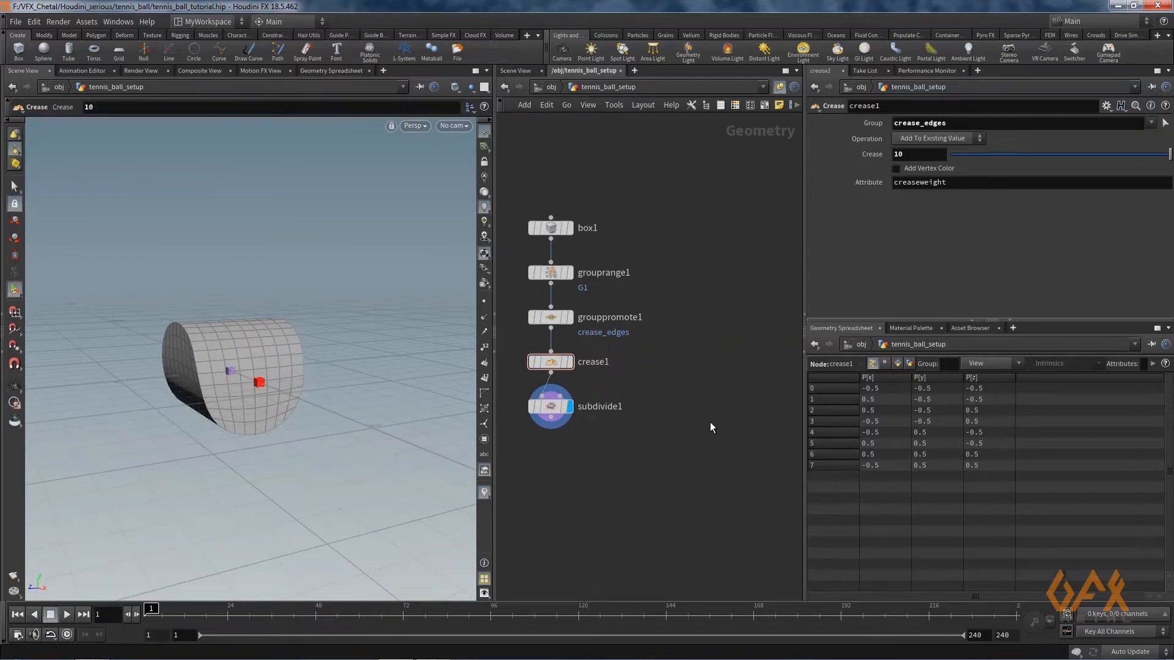
{"action": "key", "text": "Tab"}
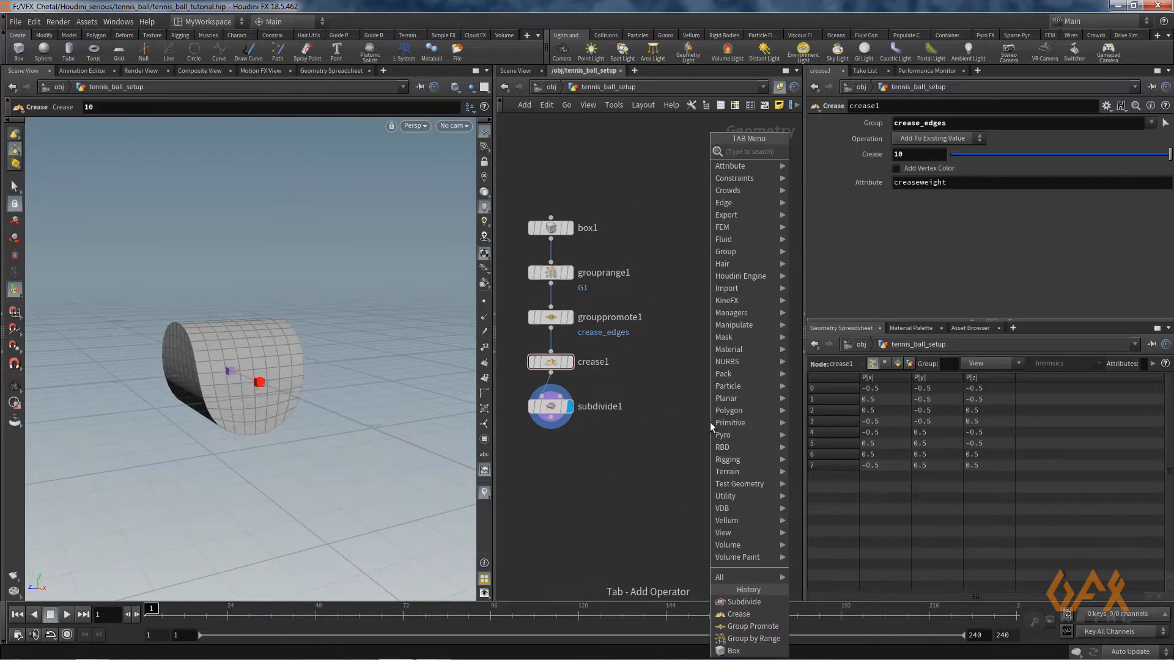
{"action": "type", "text": "sphere"}
{"action": "key", "text": "Return"}
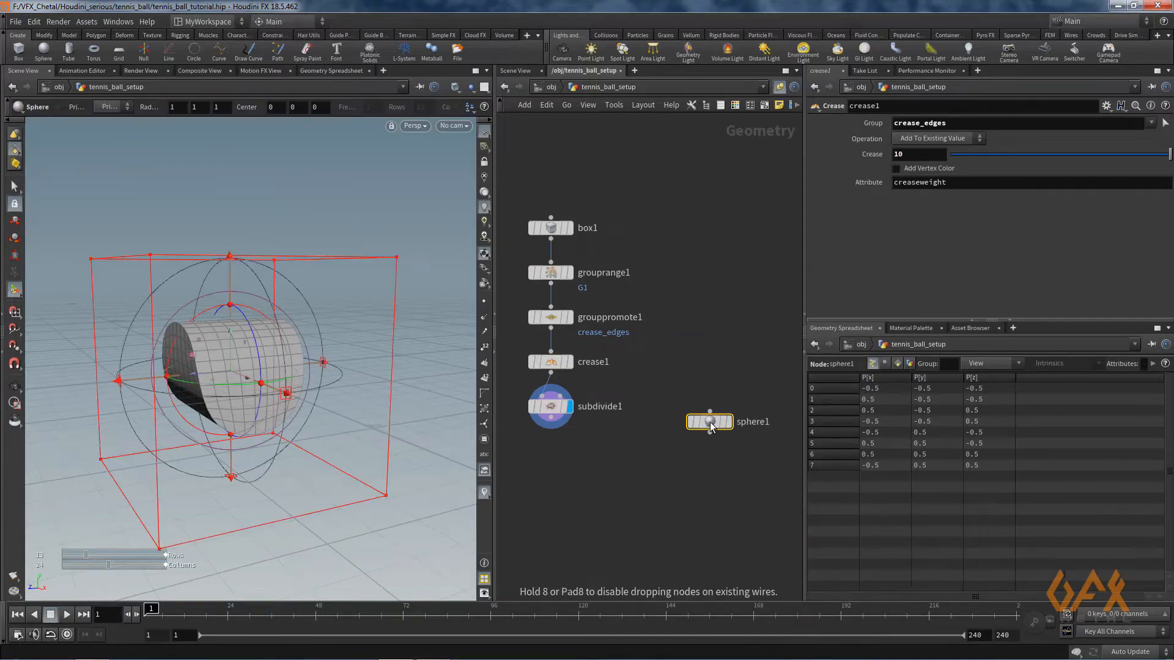
{"action": "left_click", "coordinate": [714, 413]}
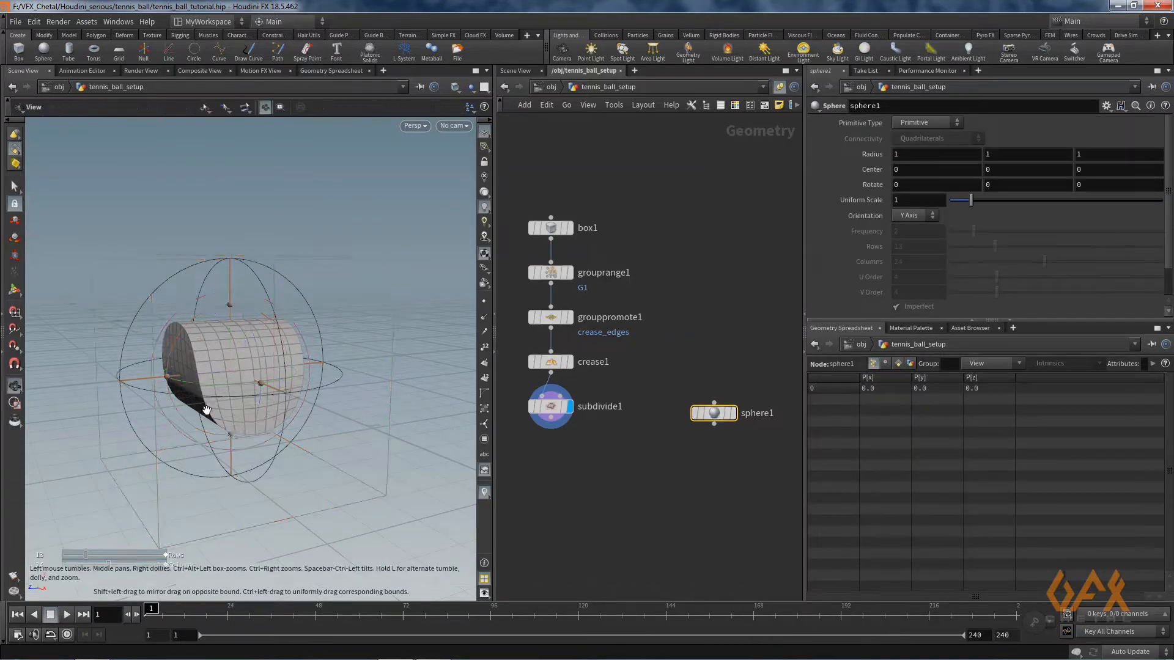
{"action": "left_click_drag", "start_coordinate": [206, 409], "coordinate": [159, 275]}
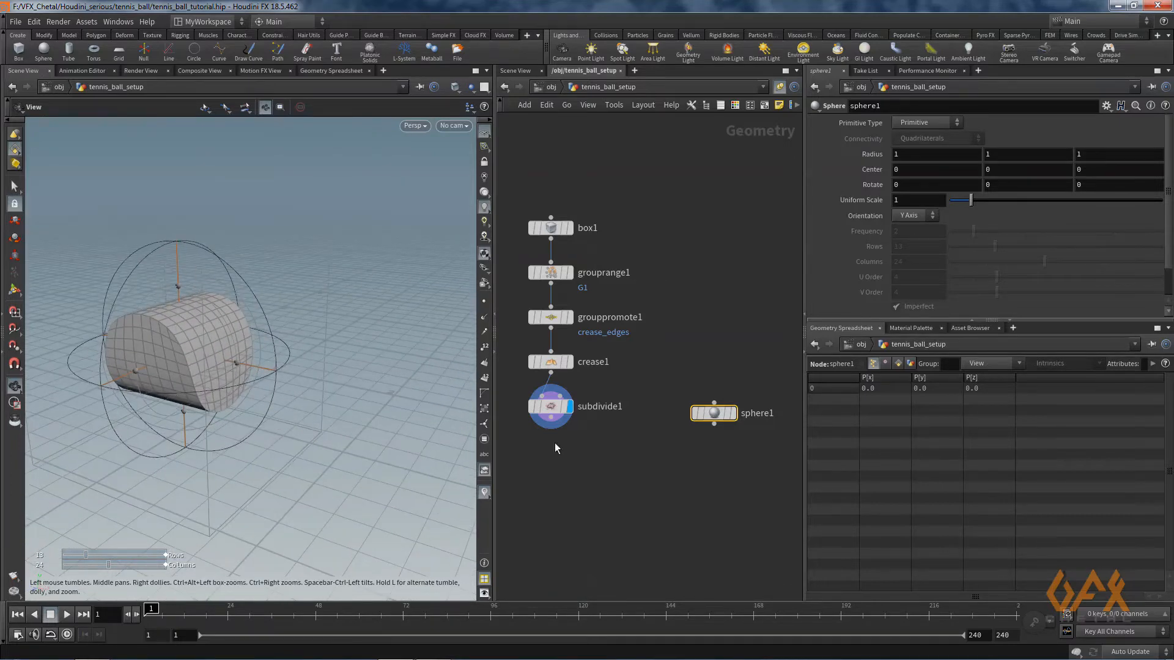
{"action": "key", "text": "Return"}
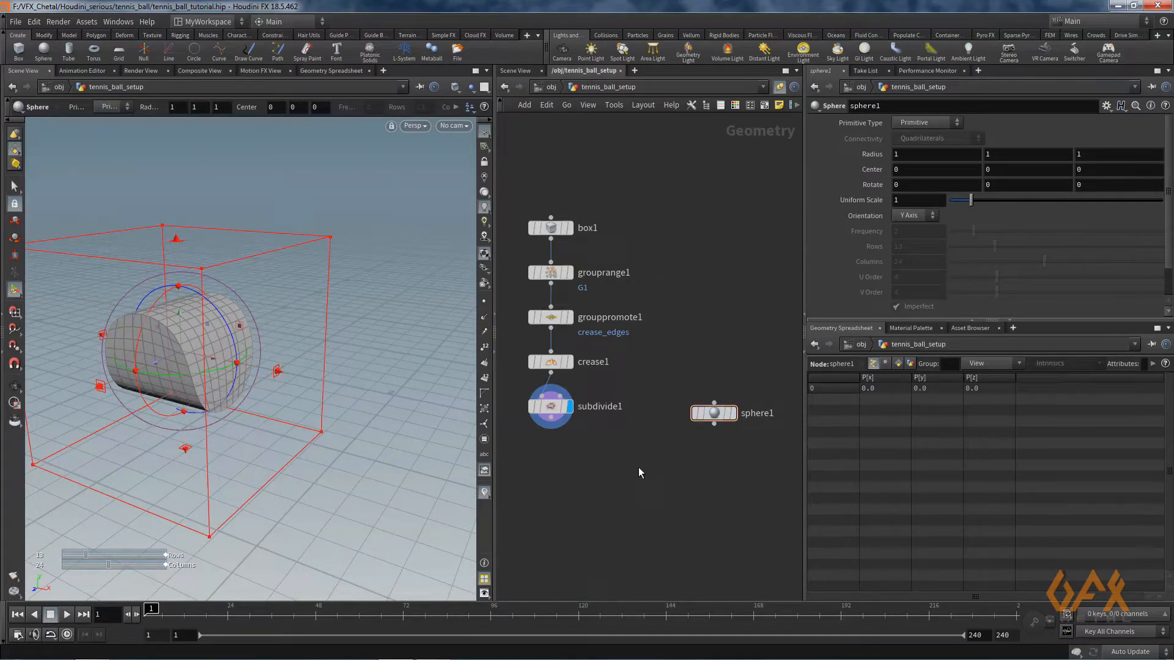
- Add a Ray node with the Subdivide node as first input and the sphere as second, and display its output
{"action": "key", "text": "Tab"}
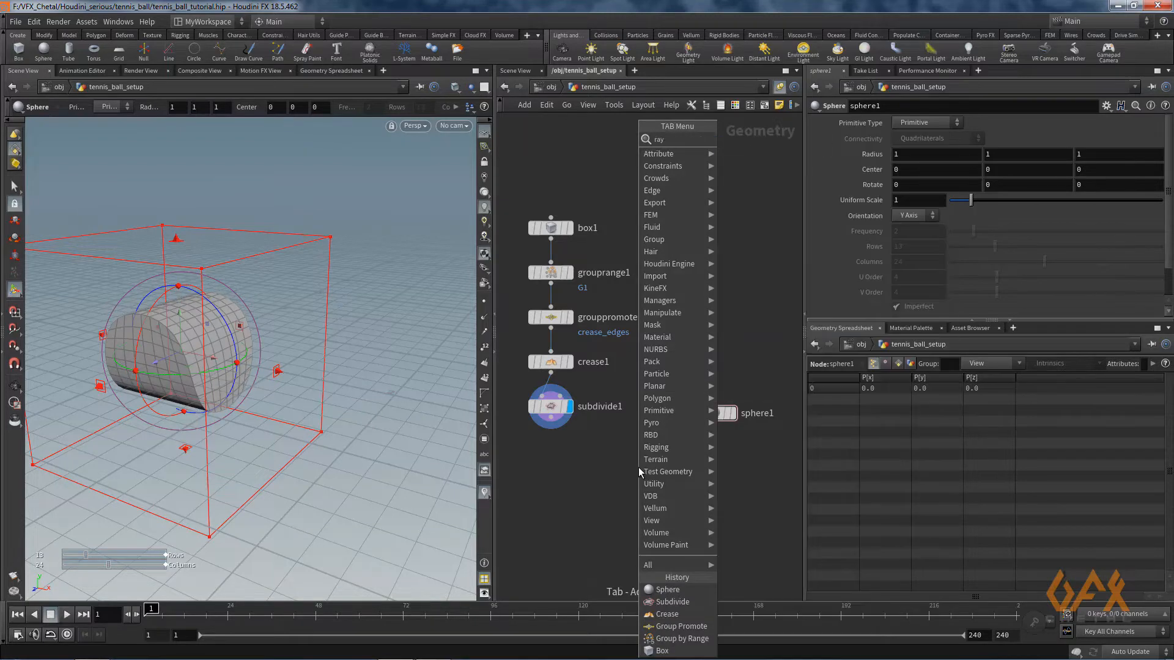
{"action": "key", "text": "Return"}
{"action": "left_click", "coordinate": [638, 481]}
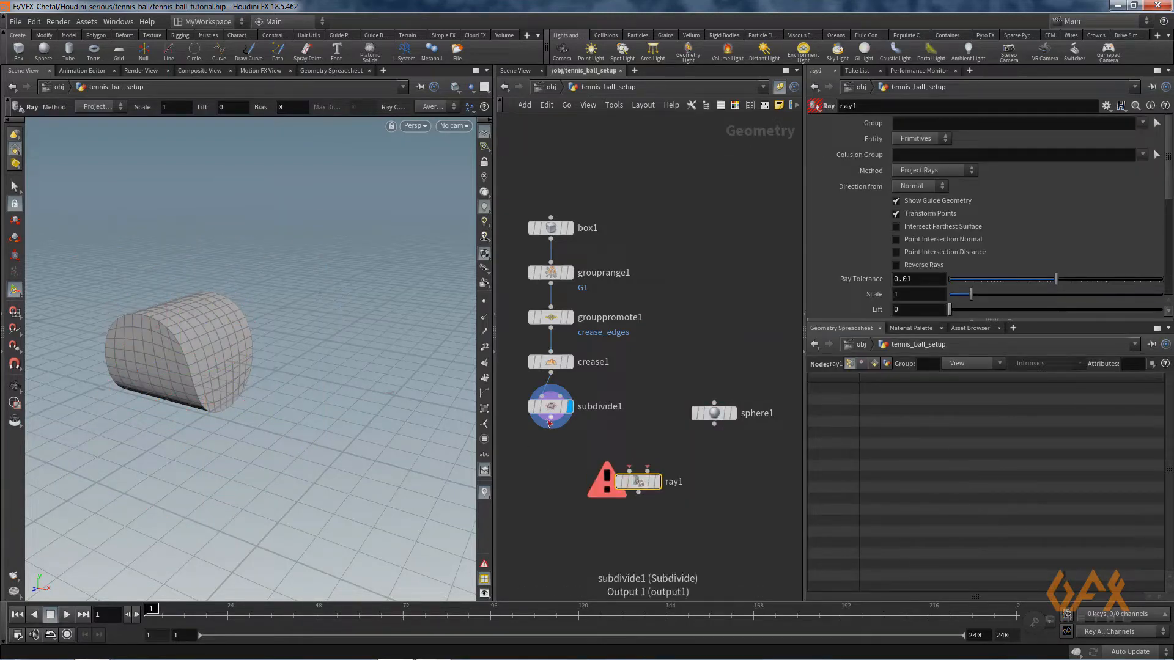
{"action": "left_click_drag", "start_coordinate": [552, 421], "coordinate": [629, 471]}
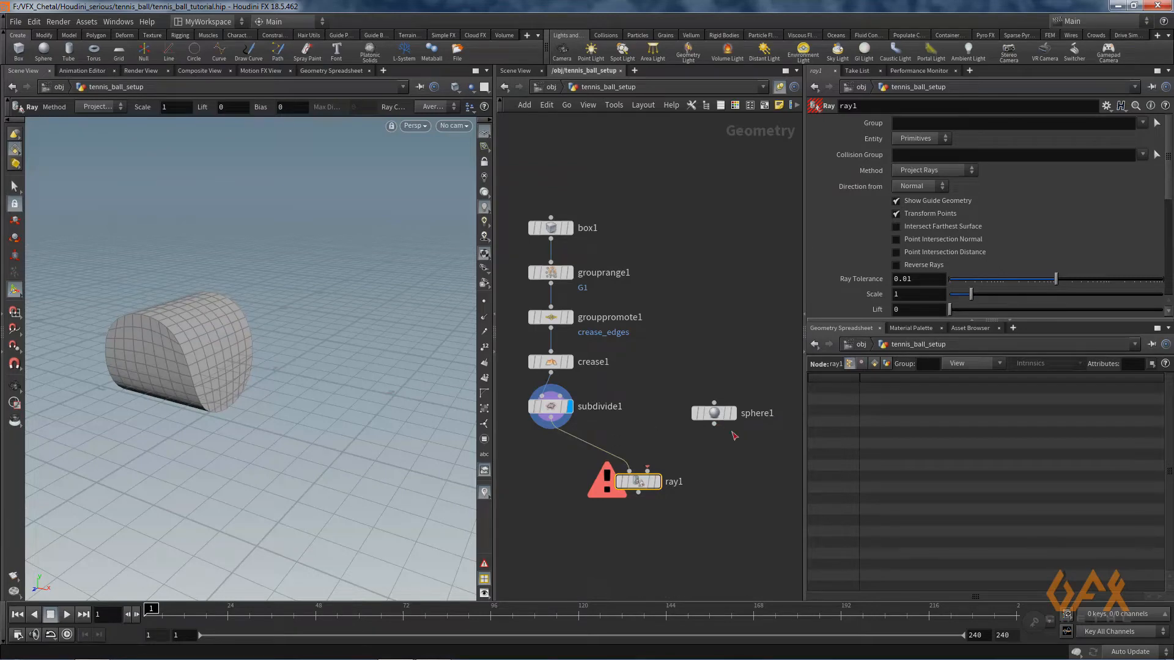
{"action": "left_click_drag", "start_coordinate": [714, 424], "coordinate": [647, 470]}
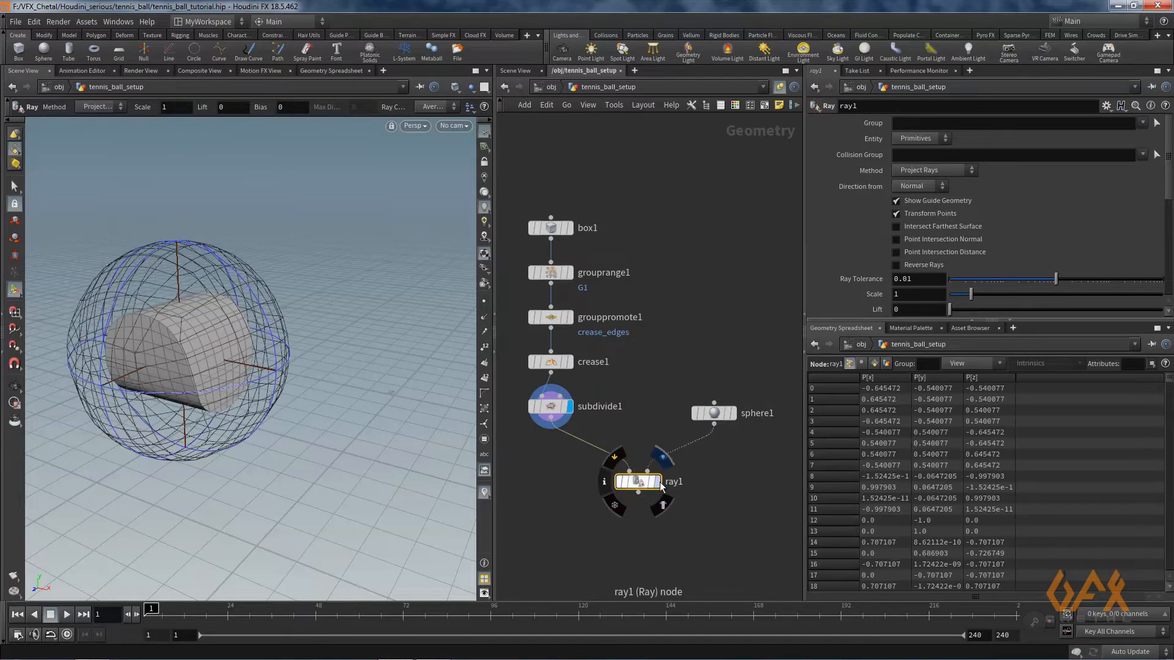
{"action": "left_click", "coordinate": [658, 481]}
- Inspect the mesh projected onto the sphere and set the Ray node's method to Minimum Distance
{"action": "key", "text": "Escape"}
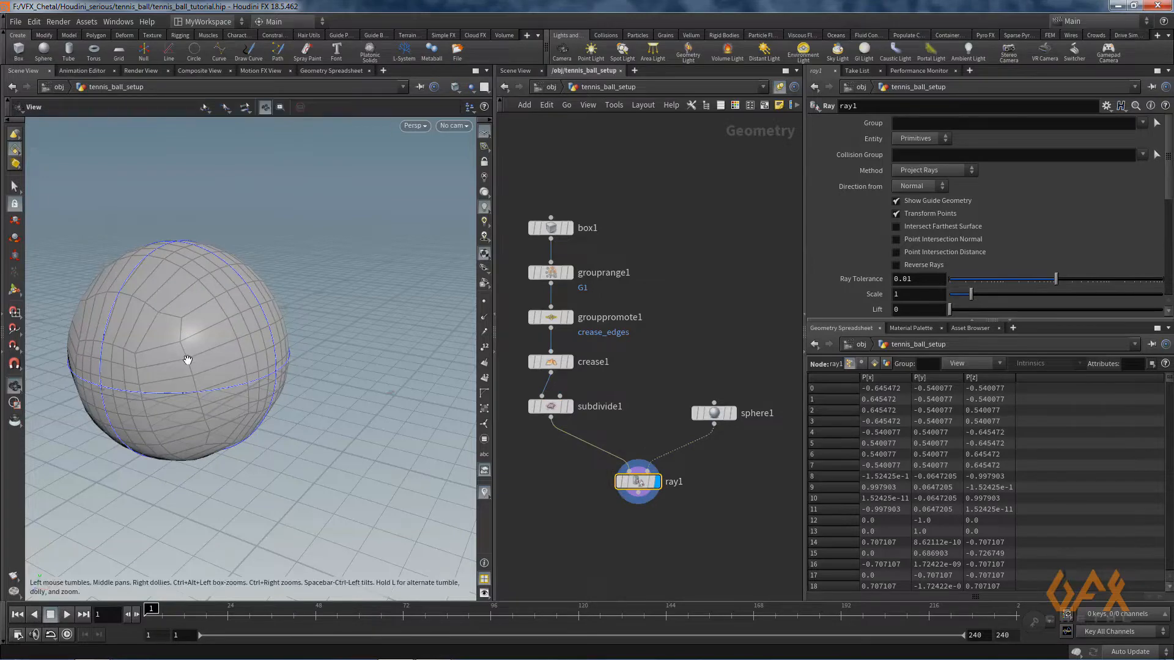
{"action": "mouse_move", "coordinate": [189, 354]}
{"action": "left_mouse_down"}
{"action": "mouse_move", "coordinate": [154, 317]}
{"action": "mouse_move", "coordinate": [146, 361]}
{"action": "mouse_move", "coordinate": [108, 364]}
{"action": "mouse_move", "coordinate": [160, 365]}
{"action": "mouse_move", "coordinate": [284, 332]}
{"action": "left_mouse_up"}
{"action": "mouse_move", "coordinate": [283, 331]}
{"action": "right_mouse_down"}
{"action": "mouse_move", "coordinate": [306, 349]}
{"action": "mouse_move", "coordinate": [280, 341]}
{"action": "right_mouse_up"}
{"action": "mouse_move", "coordinate": [280, 340]}
{"action": "left_mouse_down"}
{"action": "mouse_move", "coordinate": [150, 362]}
{"action": "mouse_move", "coordinate": [160, 351]}
{"action": "mouse_move", "coordinate": [178, 369]}
{"action": "mouse_move", "coordinate": [183, 361]}
{"action": "mouse_move", "coordinate": [173, 375]}
{"action": "mouse_move", "coordinate": [218, 343]}
{"action": "left_mouse_up"}
{"action": "right_click_drag", "start_coordinate": [218, 343], "coordinate": [162, 345]}
{"action": "left_click_drag", "start_coordinate": [161, 345], "coordinate": [196, 349]}
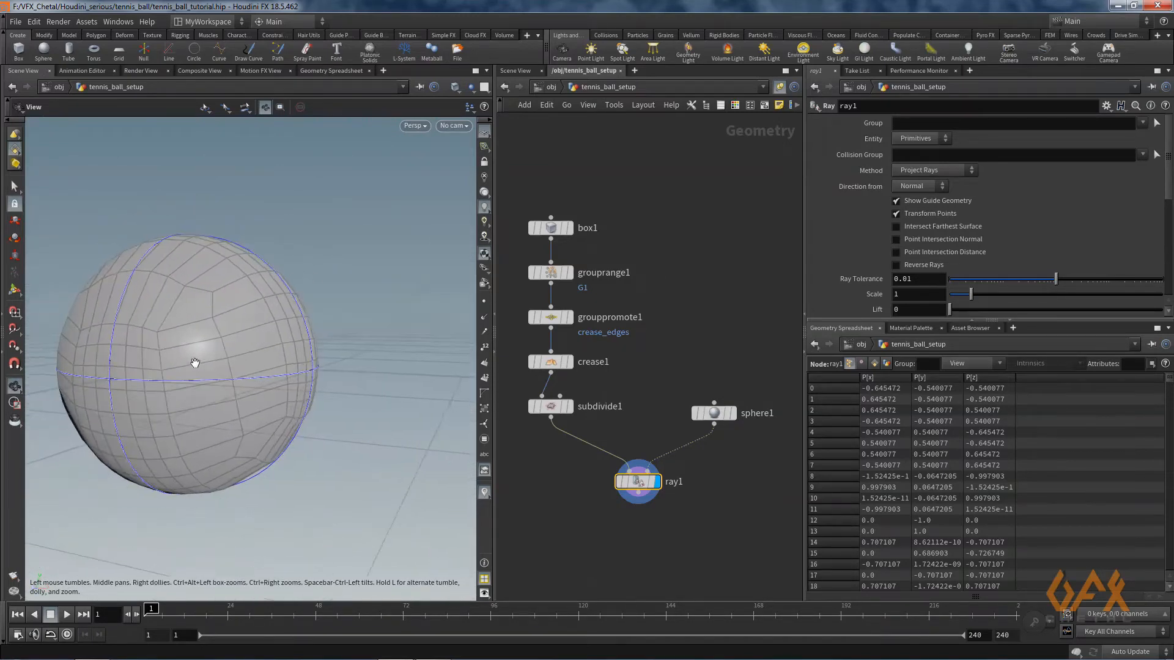
{"action": "key", "text": "Return"}
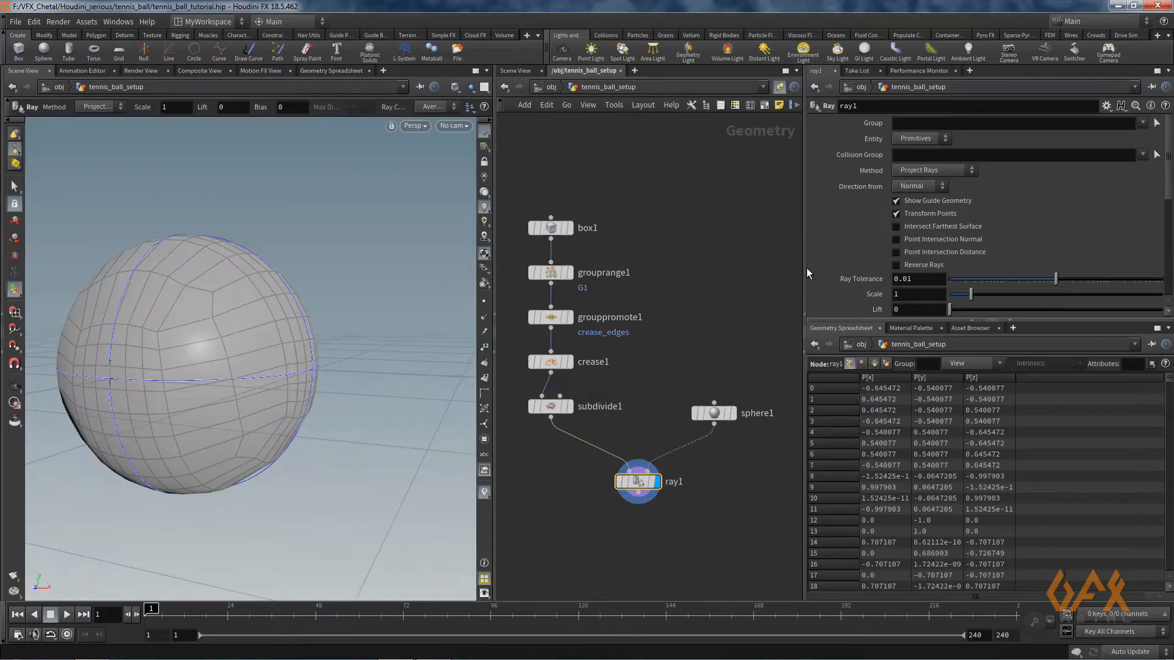
{"action": "left_click", "coordinate": [923, 170]}
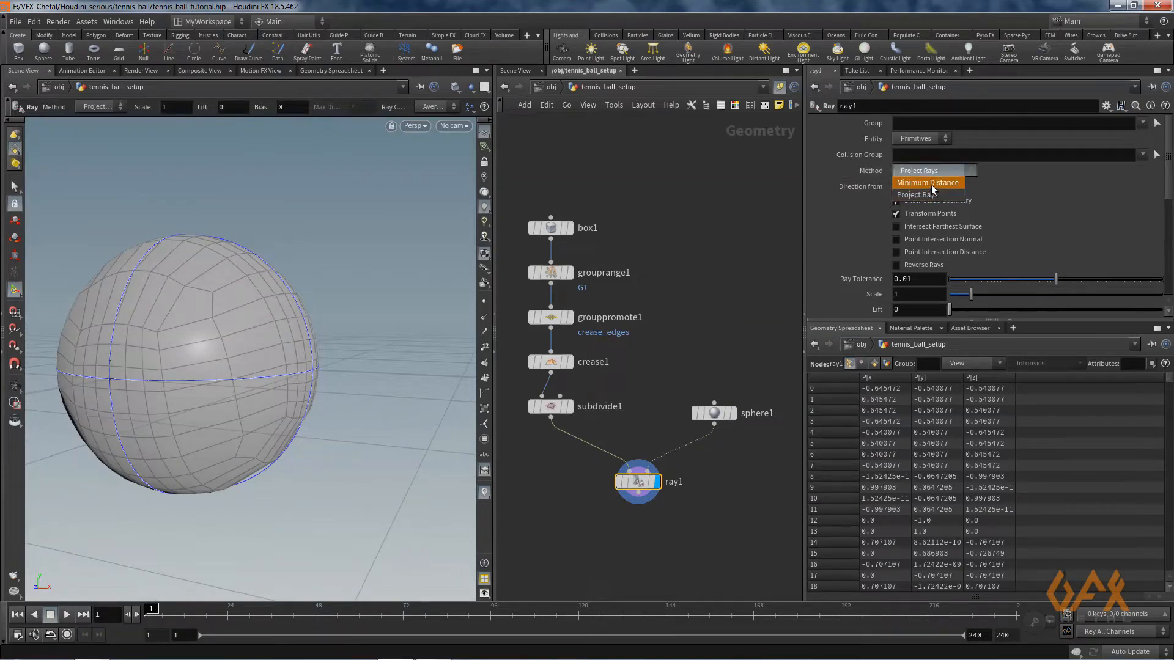
{"action": "left_click", "coordinate": [929, 183]}
{"action": "key", "text": "Escape"}
{"action": "mouse_move", "coordinate": [236, 340]}
{"action": "left_mouse_down"}
{"action": "mouse_move", "coordinate": [236, 293]}
{"action": "mouse_move", "coordinate": [193, 310]}
{"action": "mouse_move", "coordinate": [223, 341]}
{"action": "left_mouse_up"}
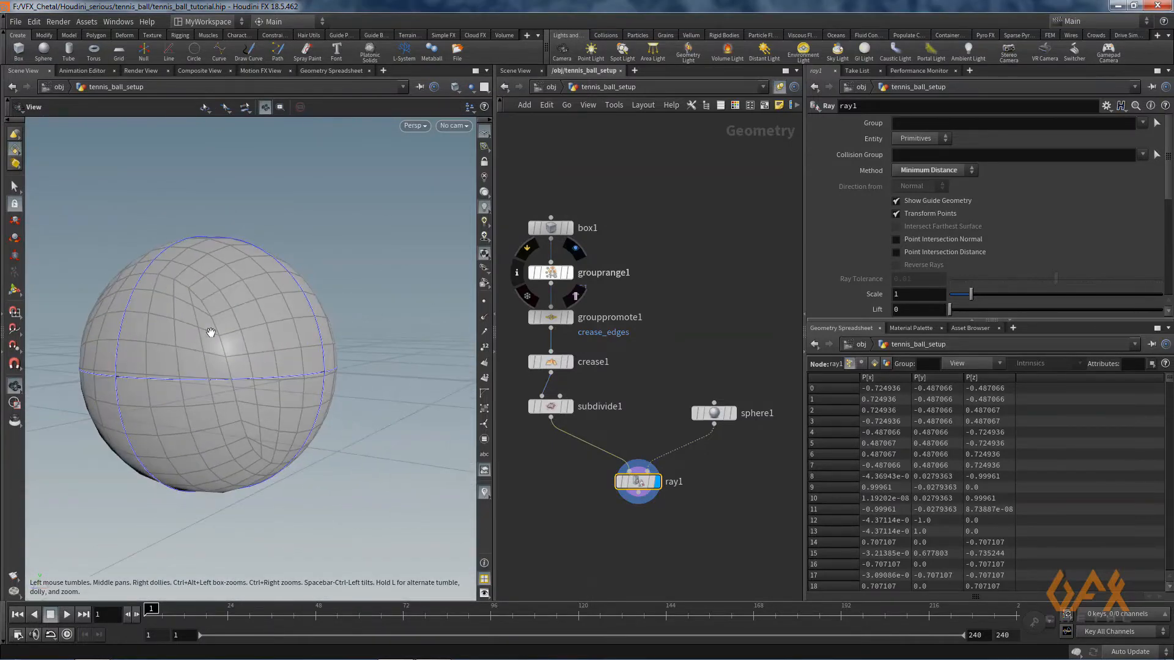
- Select the consecutive edge loops that form the seam on one side of the projected ball
{"action": "left_click_drag", "start_coordinate": [314, 467], "coordinate": [79, 252]}
{"action": "key", "text": "s"}
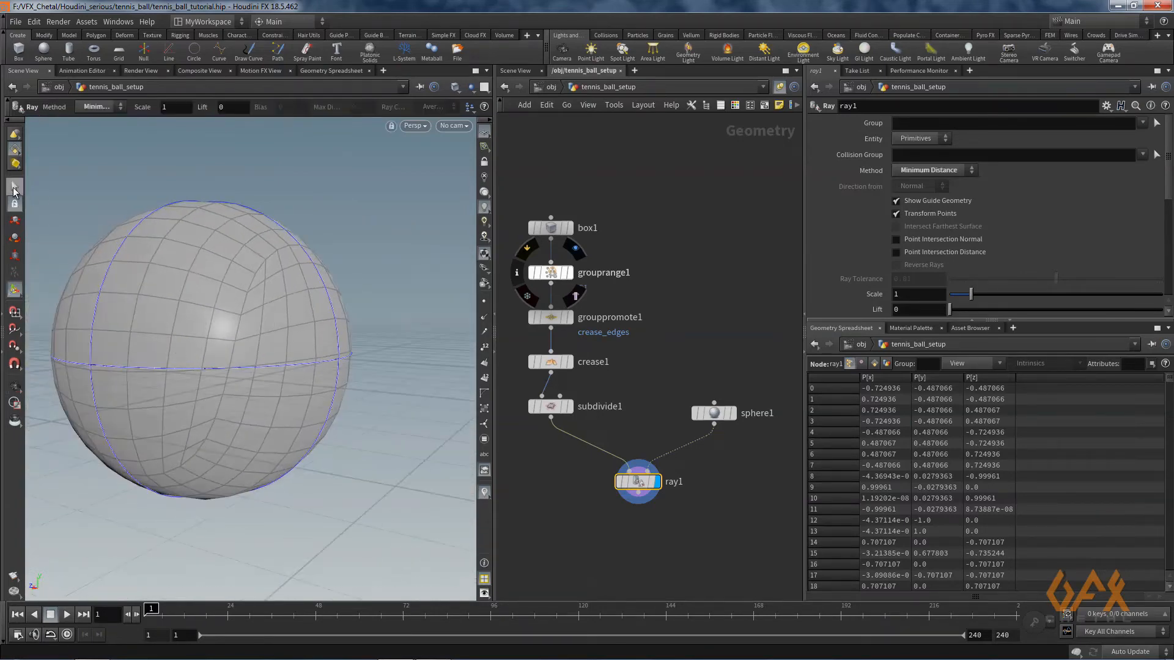
{"action": "double_click", "coordinate": [246, 301]}
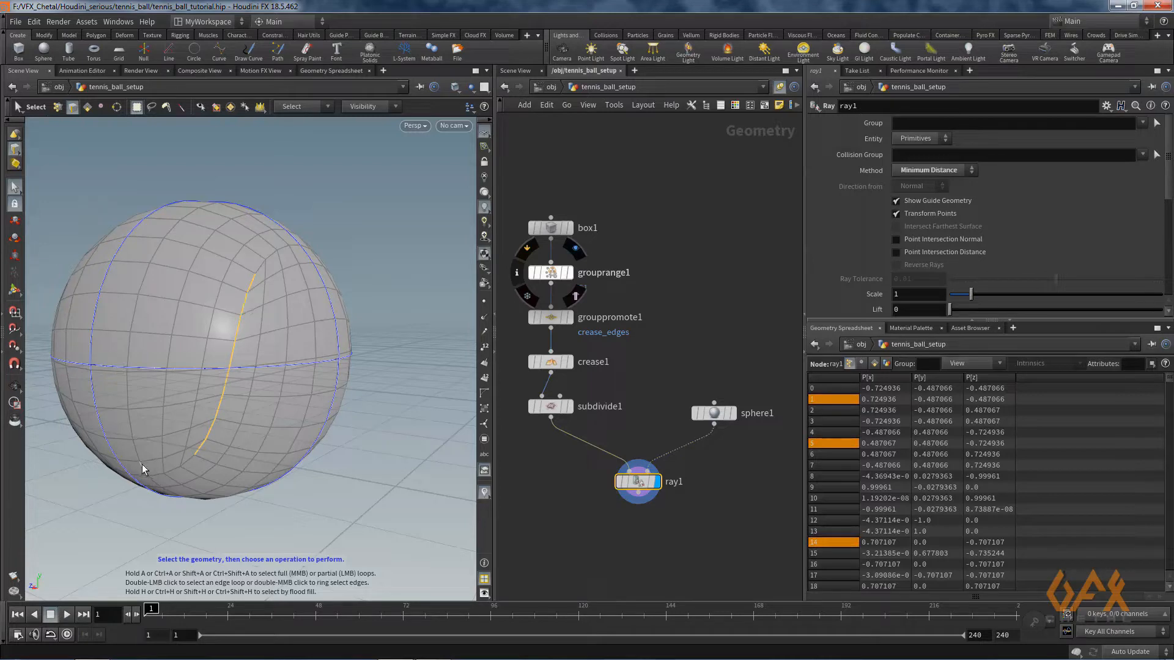
{"action": "double_click", "coordinate": [185, 462], "text": "shift"}
{"action": "key", "text": "Escape"}
{"action": "left_click_drag", "start_coordinate": [184, 427], "coordinate": [153, 451]}
{"action": "key", "text": "s"}
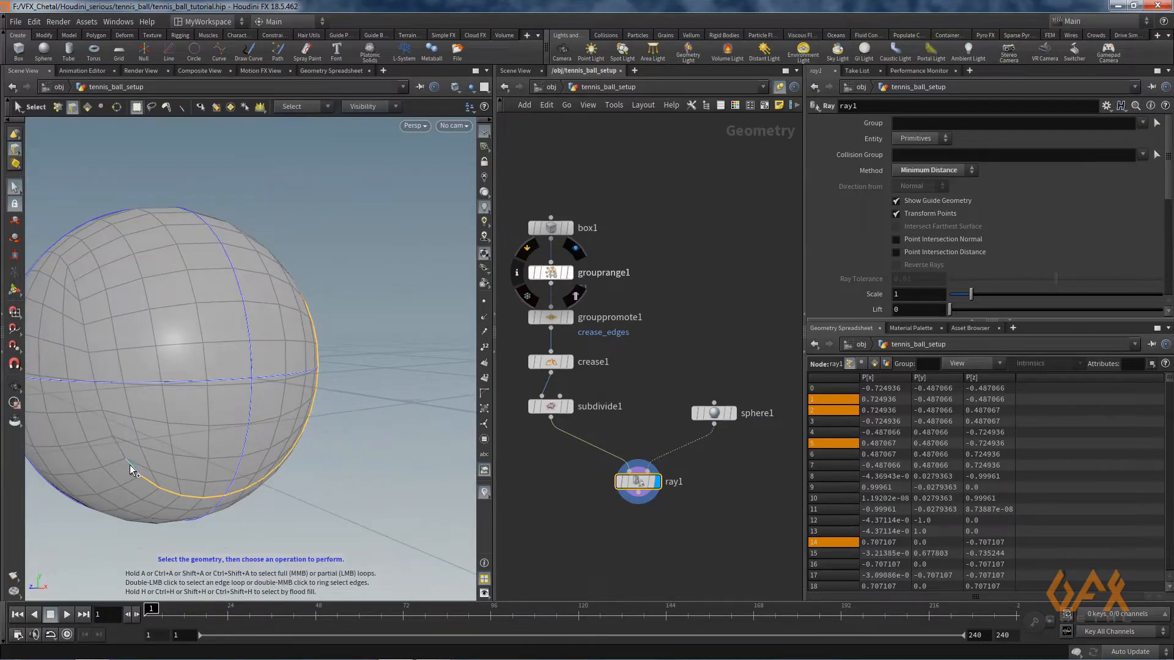
{"action": "double_click", "coordinate": [130, 465], "text": "shift"}
{"action": "key", "text": "Escape"}
{"action": "left_click_drag", "start_coordinate": [47, 314], "coordinate": [227, 426]}
{"action": "key", "text": "s"}
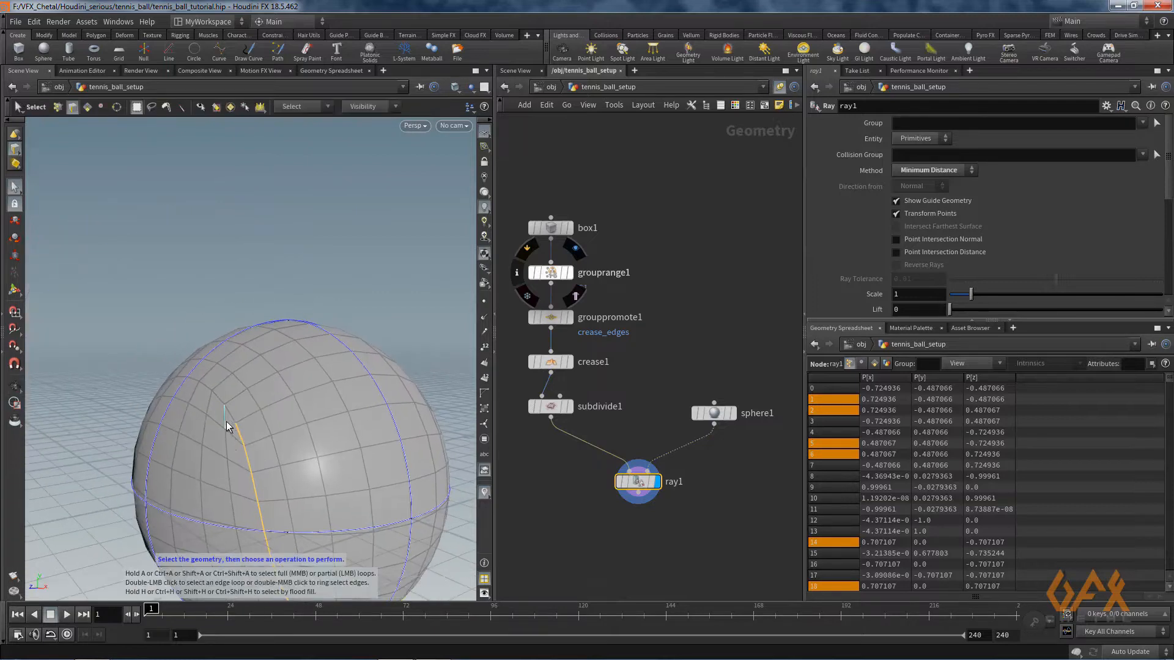
{"action": "double_click", "coordinate": [232, 421], "text": "shift"}
- Extend the edge selection along the remaining seam loops until it runs fully around the ball
{"action": "key", "text": "Escape"}
{"action": "left_click_drag", "start_coordinate": [331, 401], "coordinate": [250, 369]}
{"action": "key", "text": "s"}
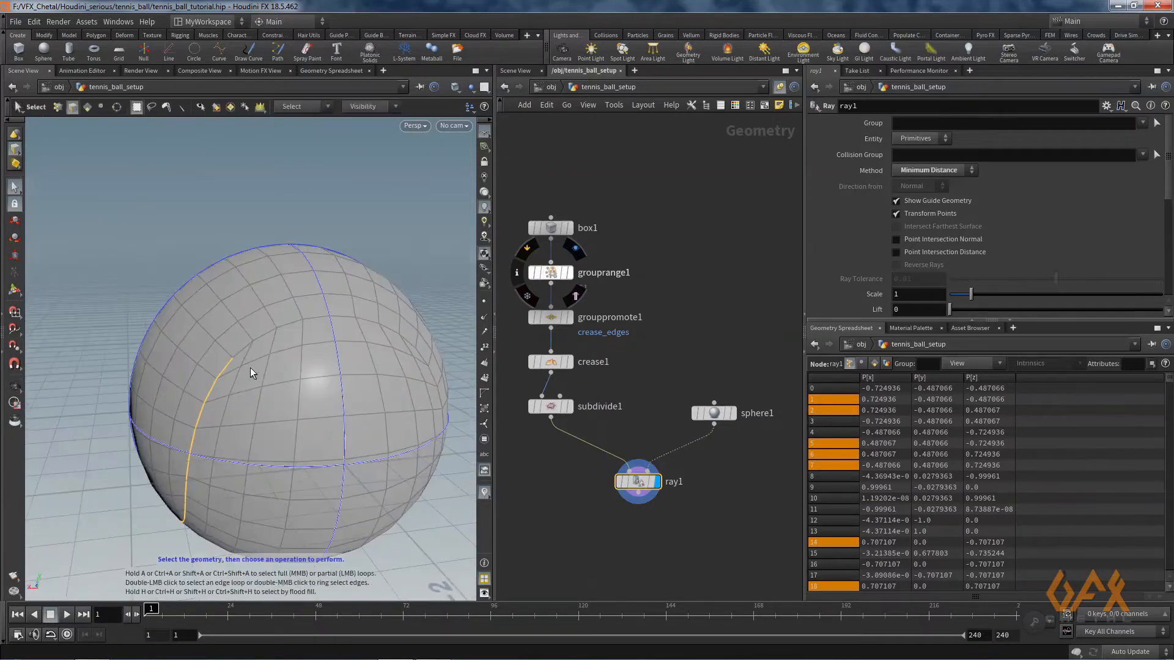
{"action": "double_click", "coordinate": [241, 351], "text": "shift"}
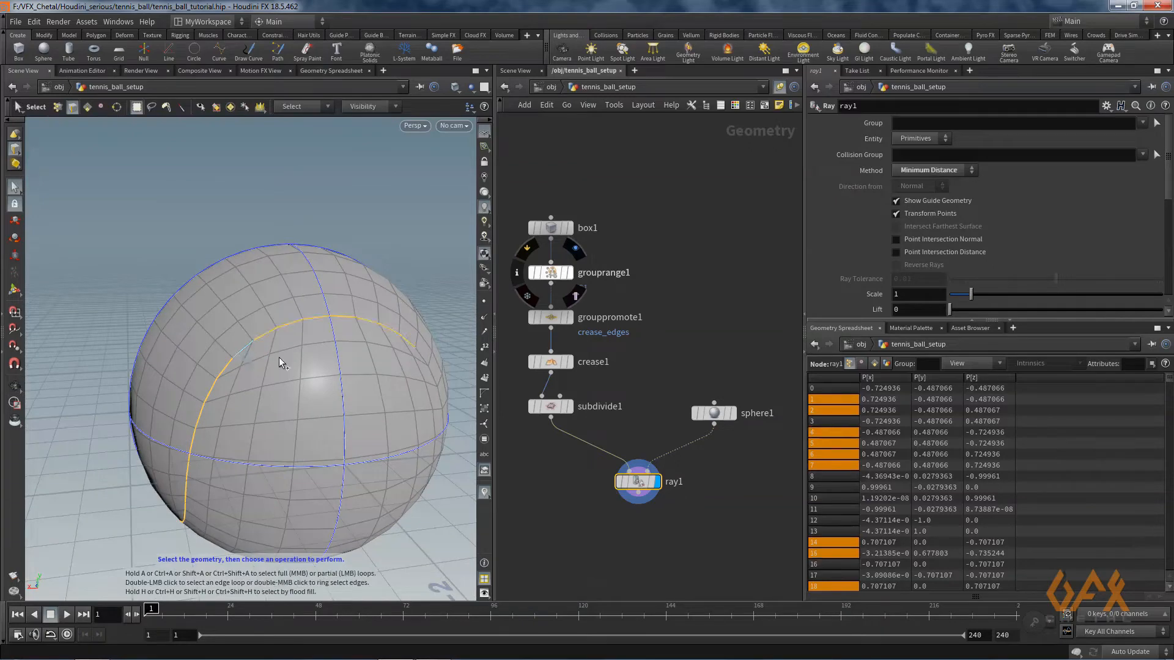
{"action": "double_click", "coordinate": [423, 354], "text": "shift"}
{"action": "key", "text": "Escape"}
{"action": "left_click_drag", "start_coordinate": [397, 434], "coordinate": [239, 462]}
{"action": "key", "text": "s"}
{"action": "double_click", "coordinate": [236, 445], "text": "shift"}
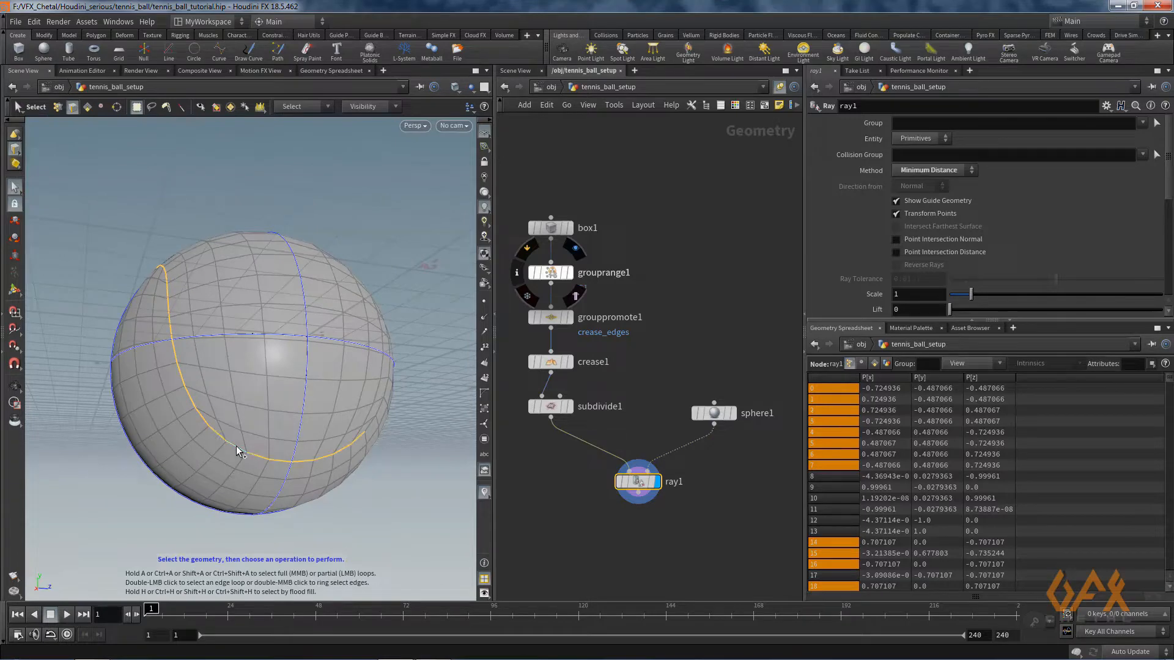
- Examine the selected seam line around the whole ball
{"action": "key", "text": "Escape"}
{"action": "left_click_drag", "start_coordinate": [349, 412], "coordinate": [304, 446]}
{"action": "left_click_drag", "start_coordinate": [150, 367], "coordinate": [219, 365]}
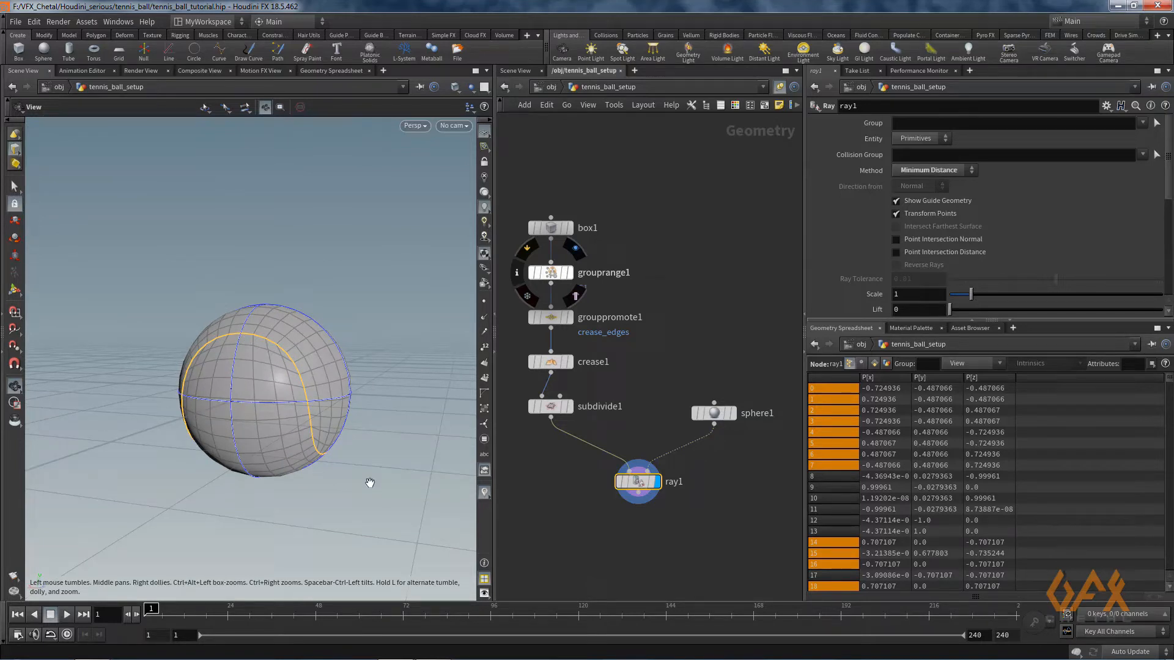
{"action": "key", "text": "s"}
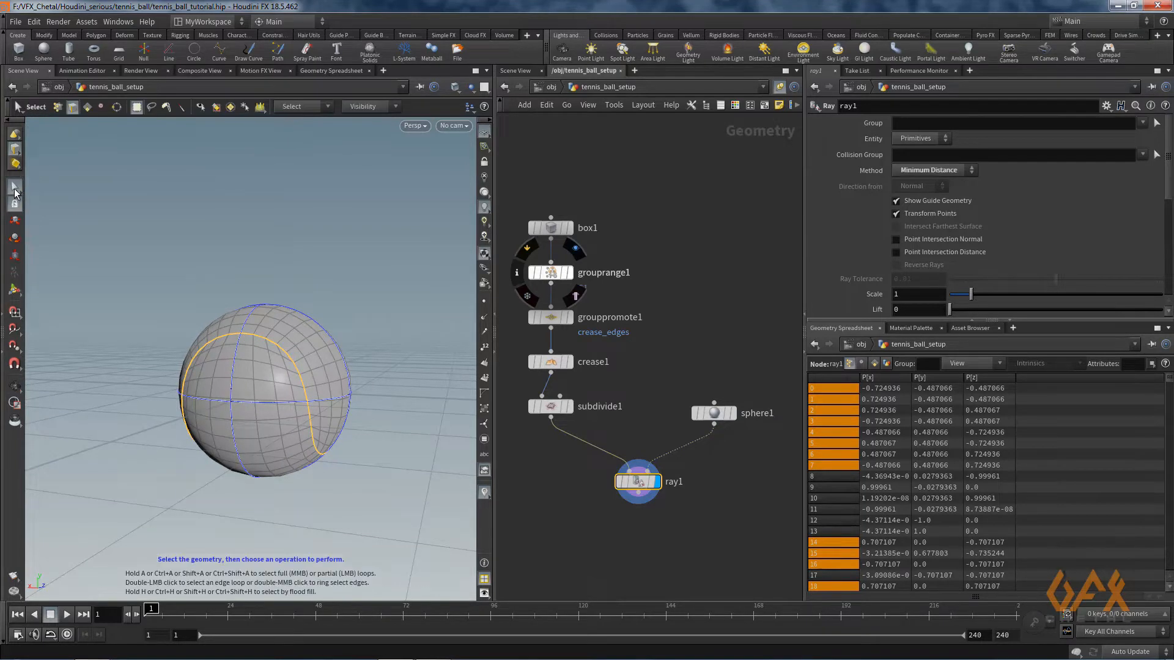
- Add a Group Promote node after the Ray node and display its output
{"action": "middle_click_drag", "start_coordinate": [600, 517], "coordinate": [626, 478]}
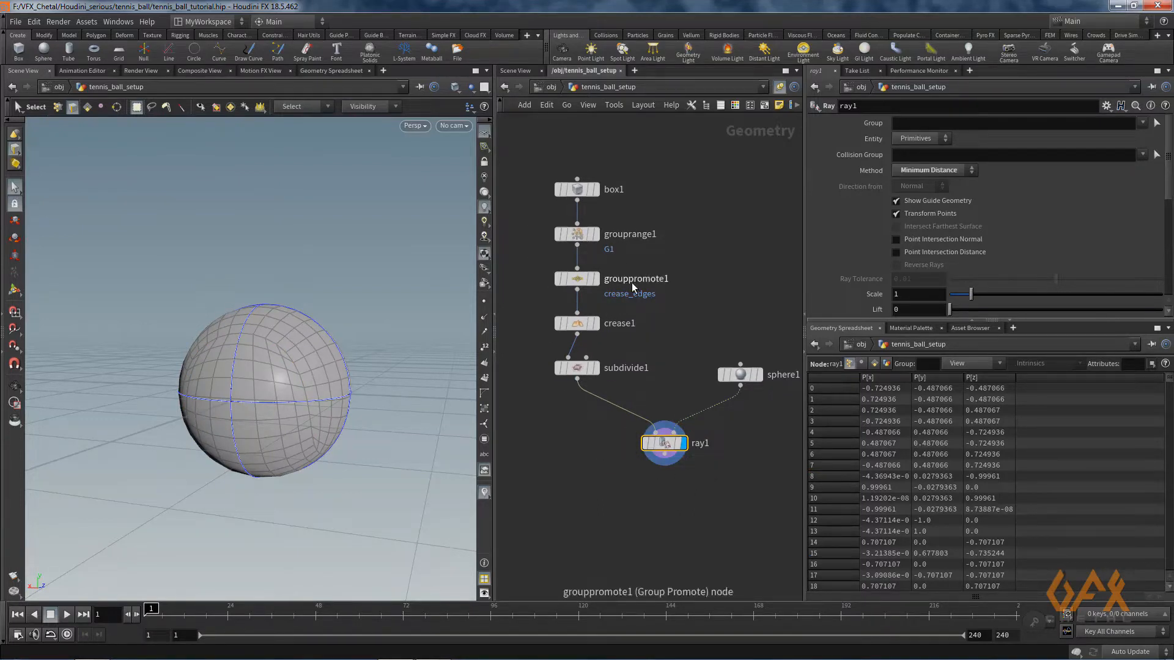
{"action": "mouse_move", "coordinate": [591, 367]}
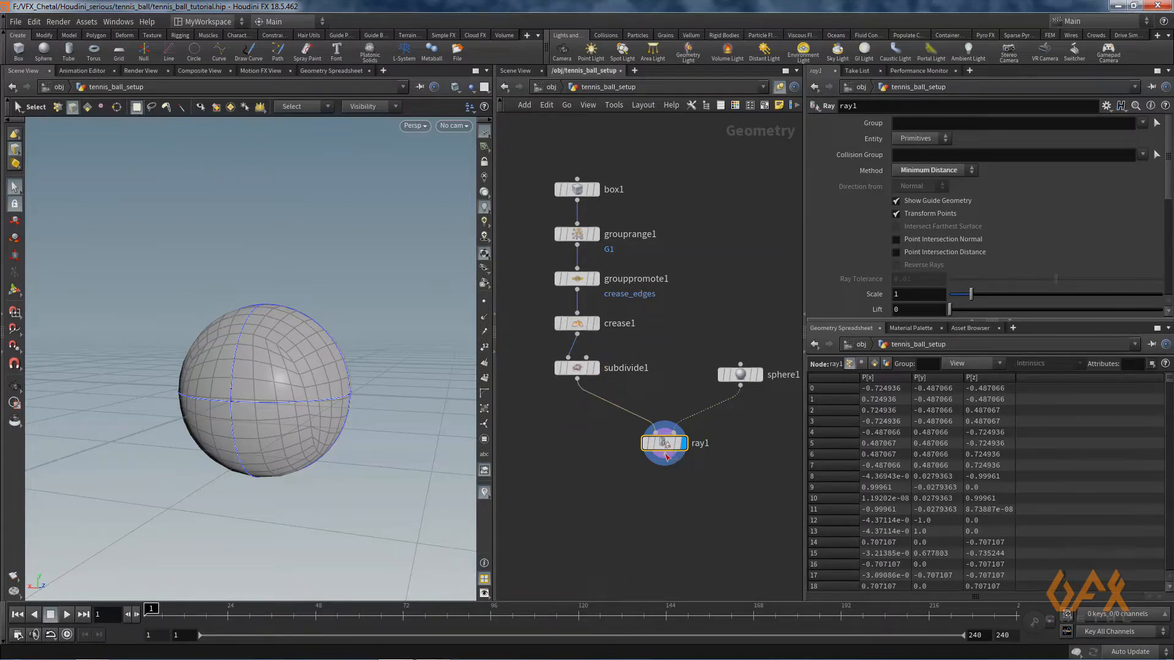
{"action": "key", "text": "Tab"}
{"action": "type", "text": "groupr"}
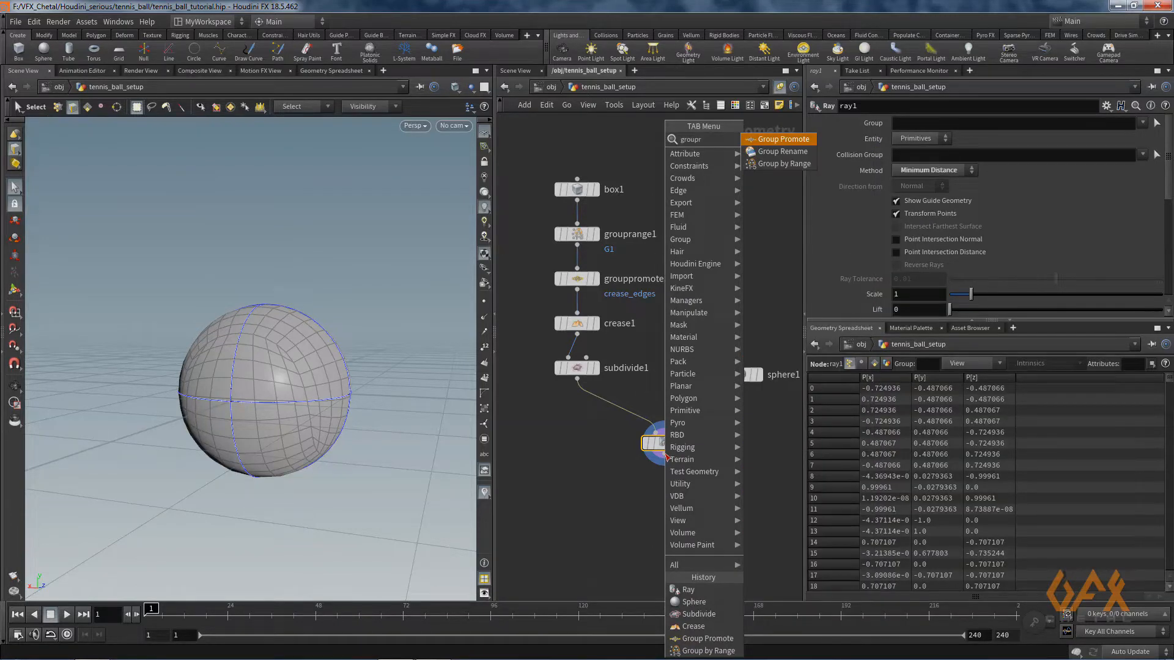
{"action": "key", "text": "Return"}
{"action": "left_click", "coordinate": [665, 487]}
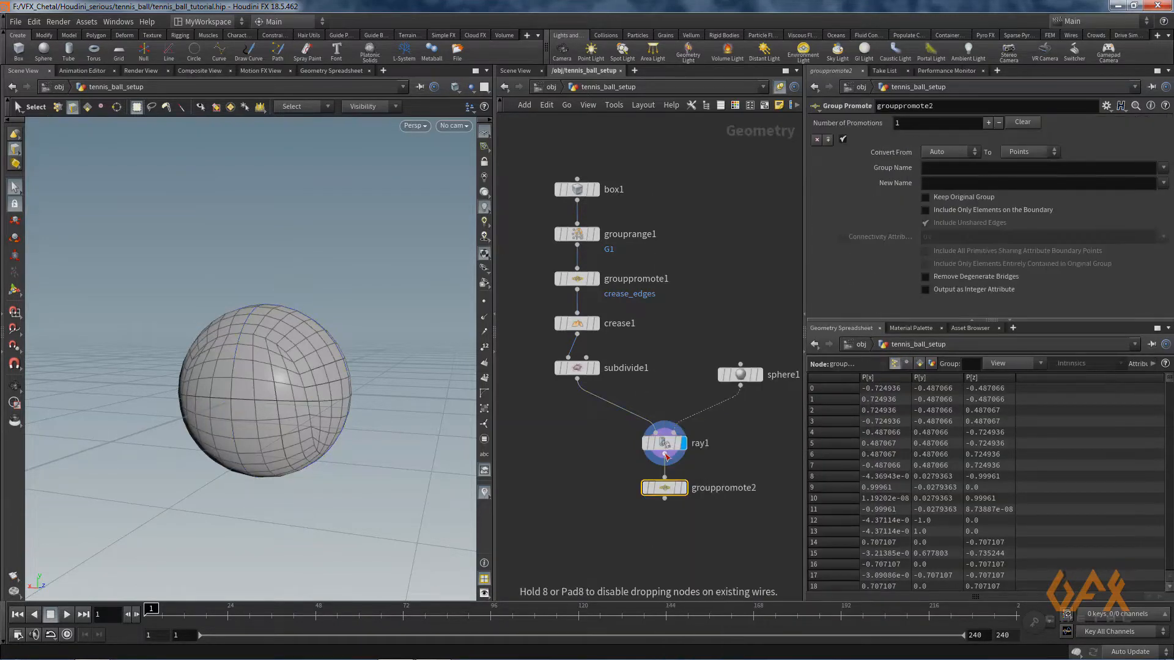
{"action": "left_click", "coordinate": [683, 488]}
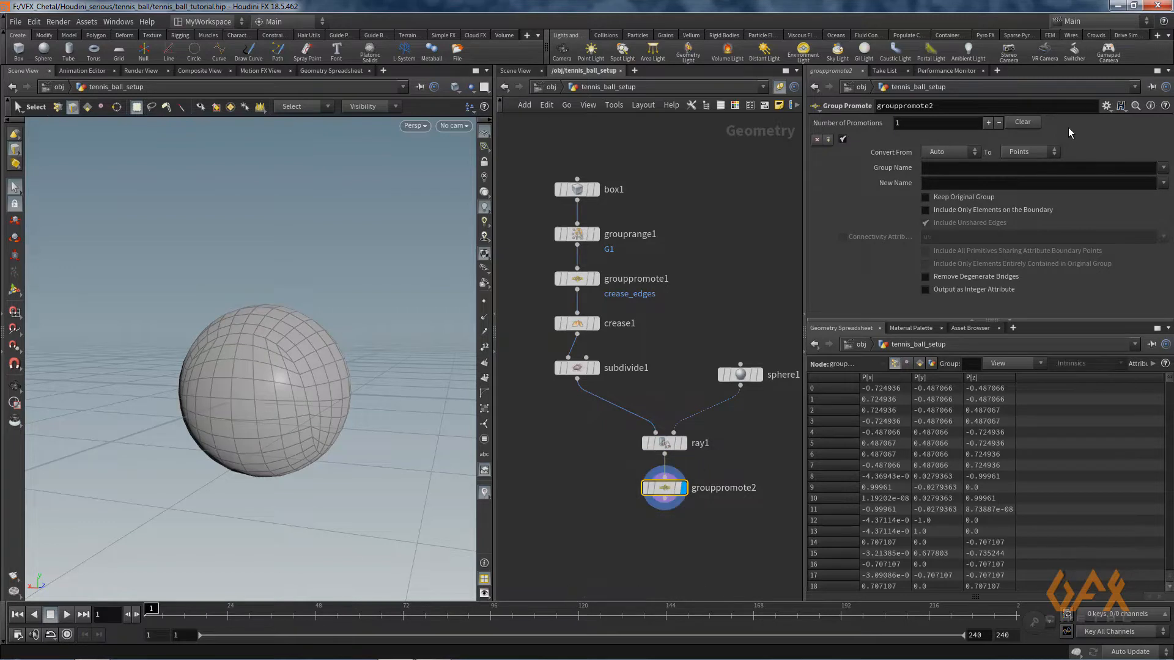
- Set the new Group Promote node to convert group G1 from Primitives to Edges
{"action": "left_click", "coordinate": [1163, 168]}
{"action": "left_click", "coordinate": [1156, 188]}
{"action": "left_click", "coordinate": [954, 152]}
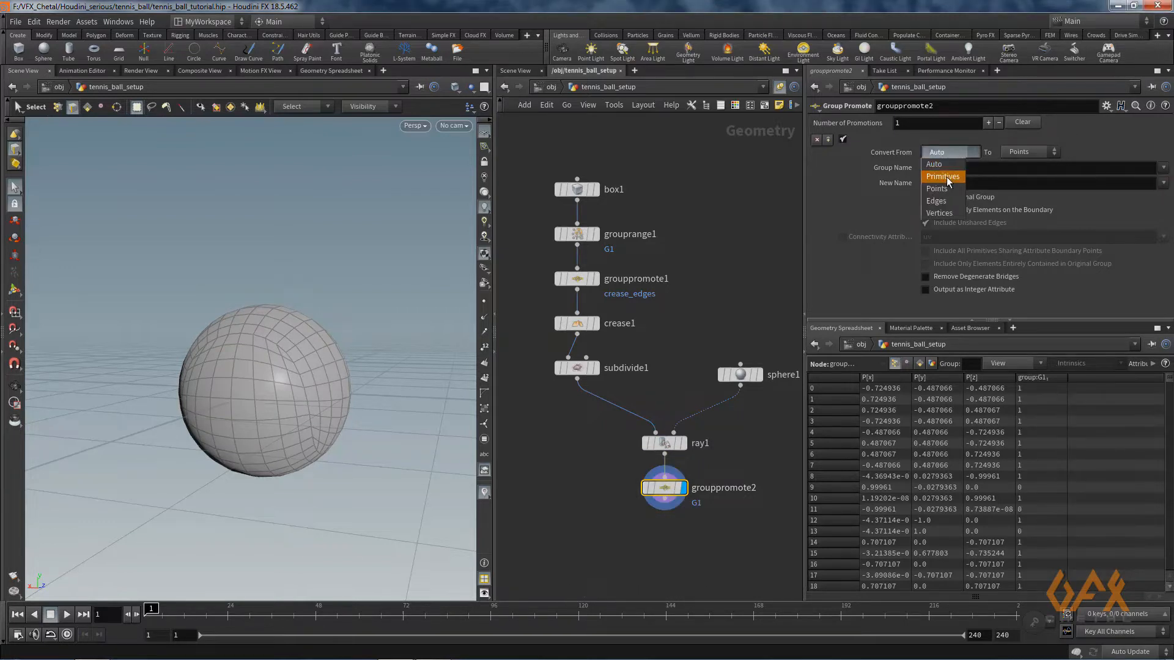
{"action": "left_click", "coordinate": [946, 177]}
{"action": "left_click", "coordinate": [1028, 154]}
{"action": "left_click", "coordinate": [1025, 189]}
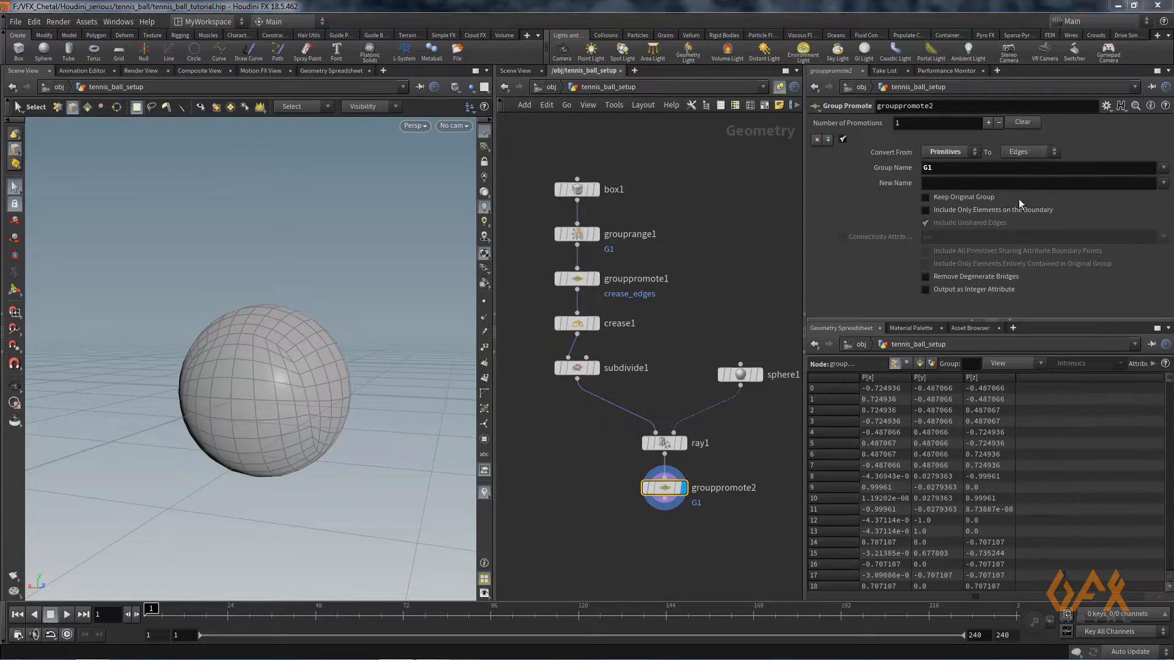
- Name the promoted group seam and restrict it to elements on the boundary
{"action": "left_click", "coordinate": [946, 182]}
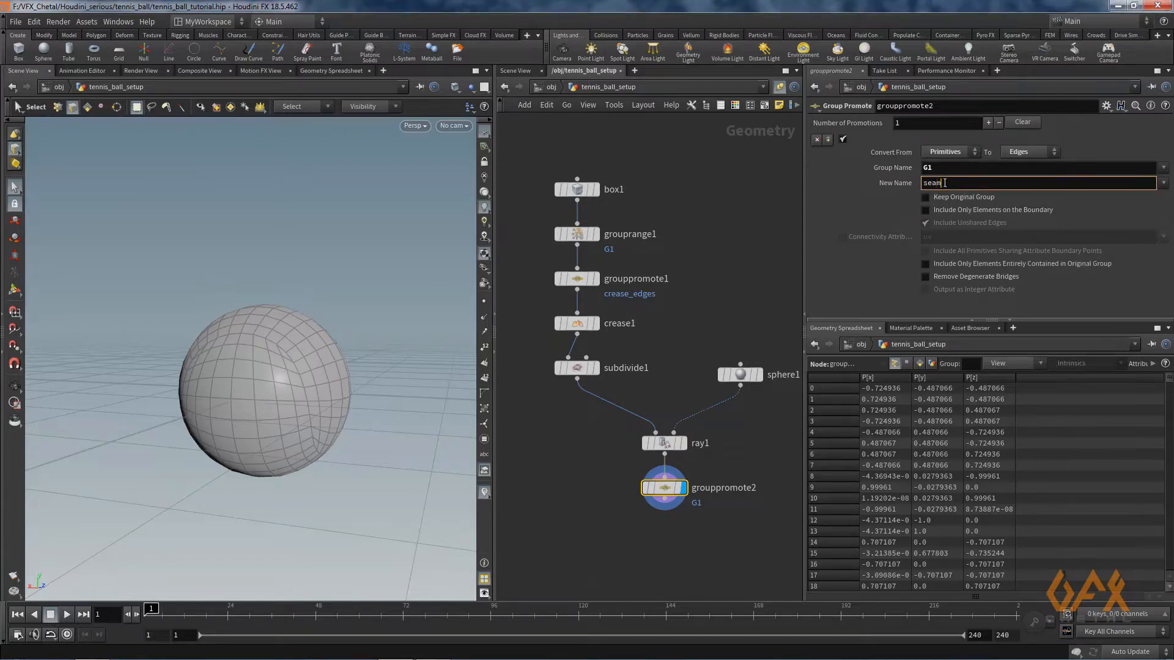
{"action": "key", "text": "Return"}
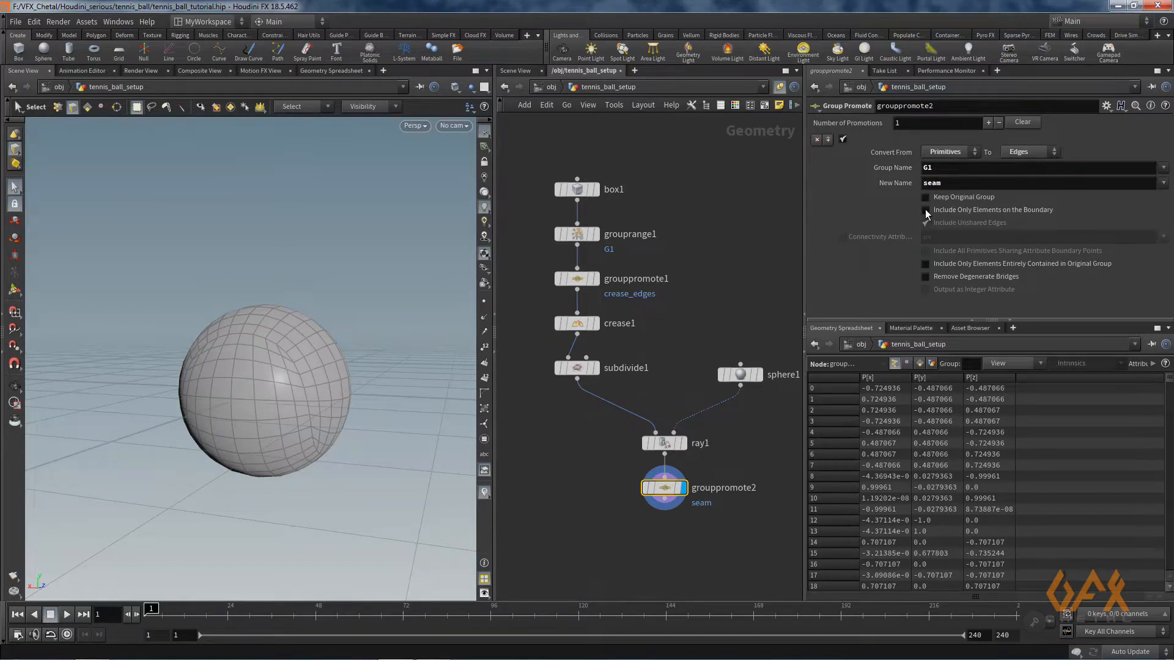
{"action": "left_click", "coordinate": [925, 209]}
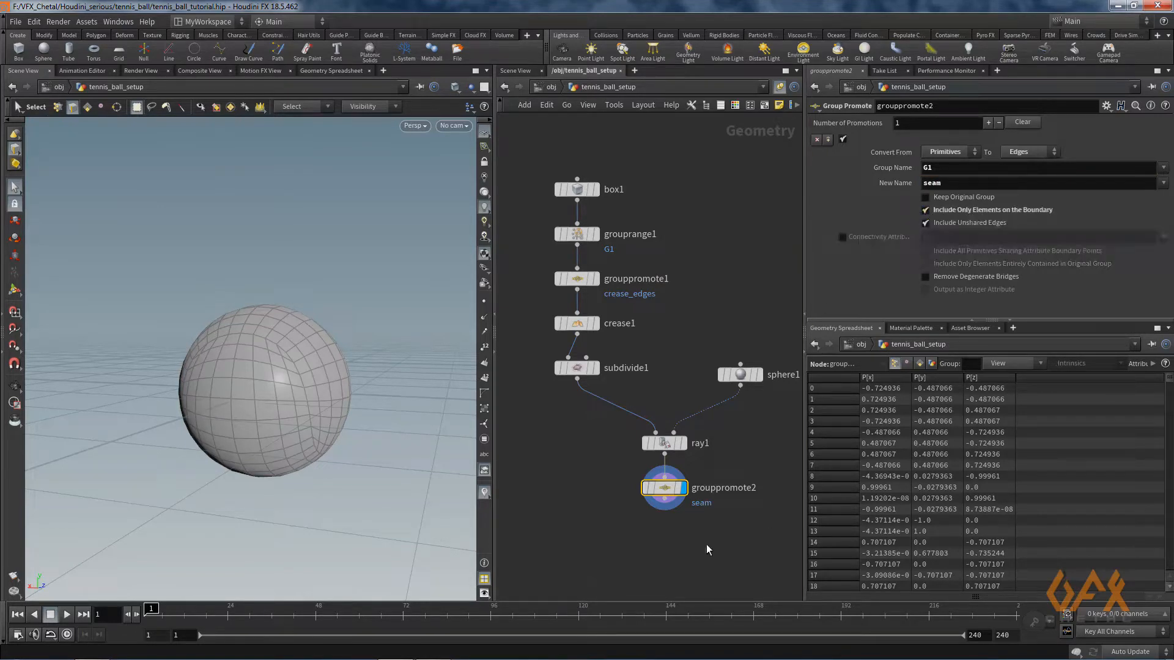
- Check the seam edges on the ball and enable keeping the original group in the Group Promote node
{"action": "key", "text": "Escape"}
{"action": "left_click_drag", "start_coordinate": [202, 293], "coordinate": [245, 330]}
{"action": "key", "text": "Return"}
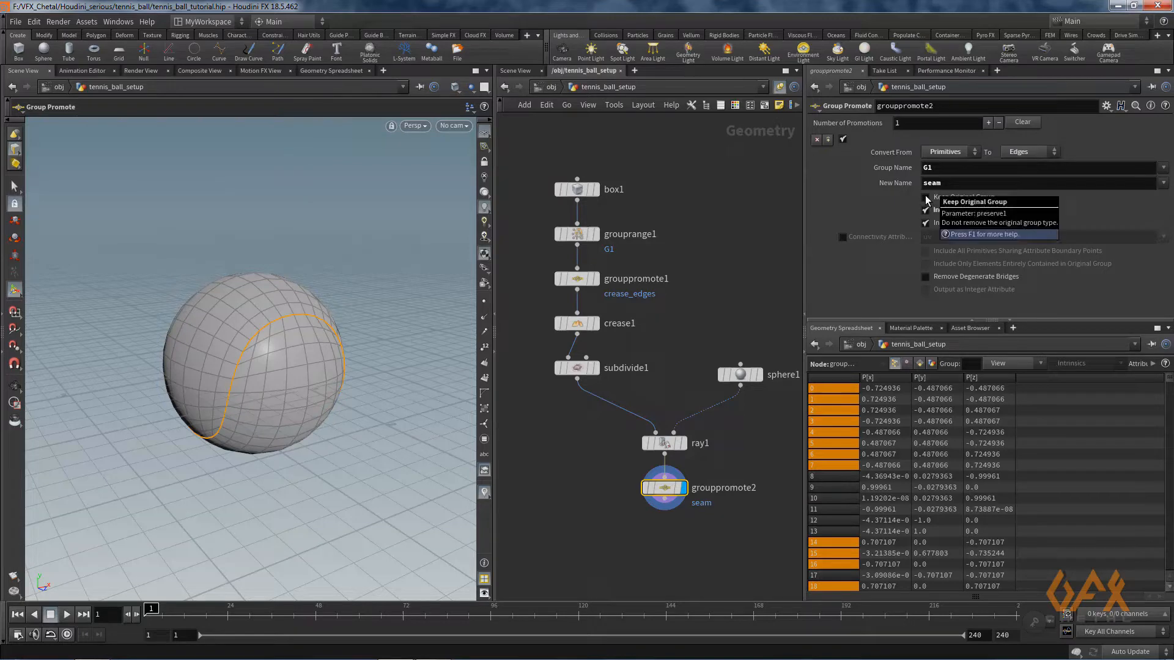
{"action": "left_click", "coordinate": [925, 197]}
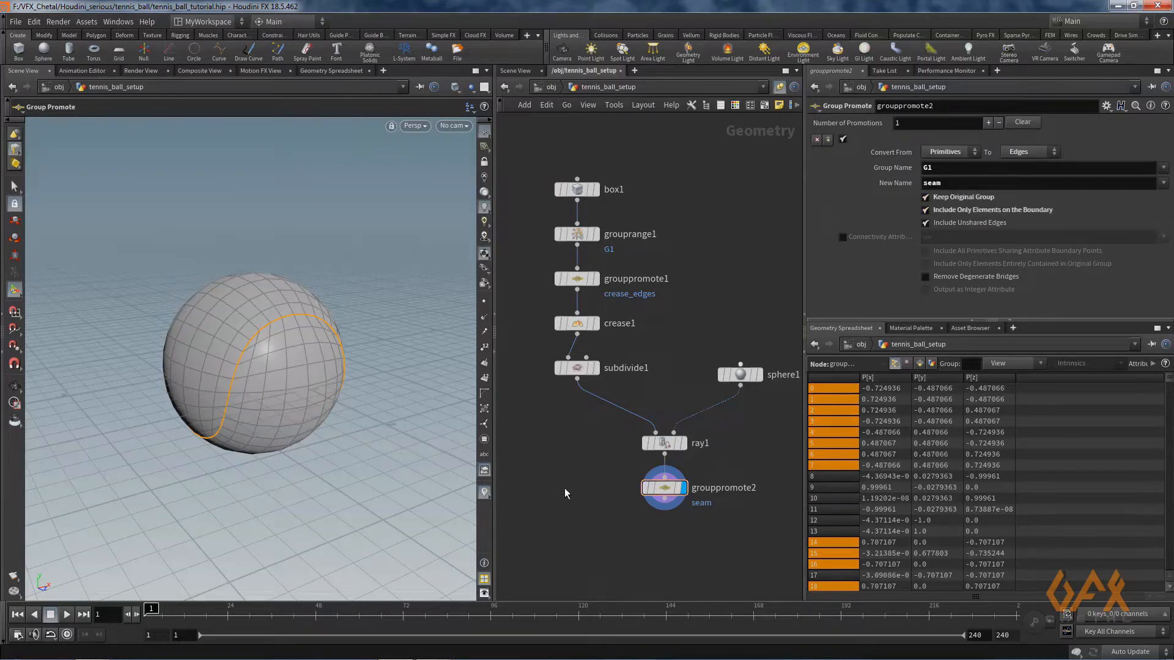
- Add a PolyBevel node after the seam's Group Promote node
{"action": "middle_click_drag", "start_coordinate": [565, 494], "coordinate": [563, 415]}
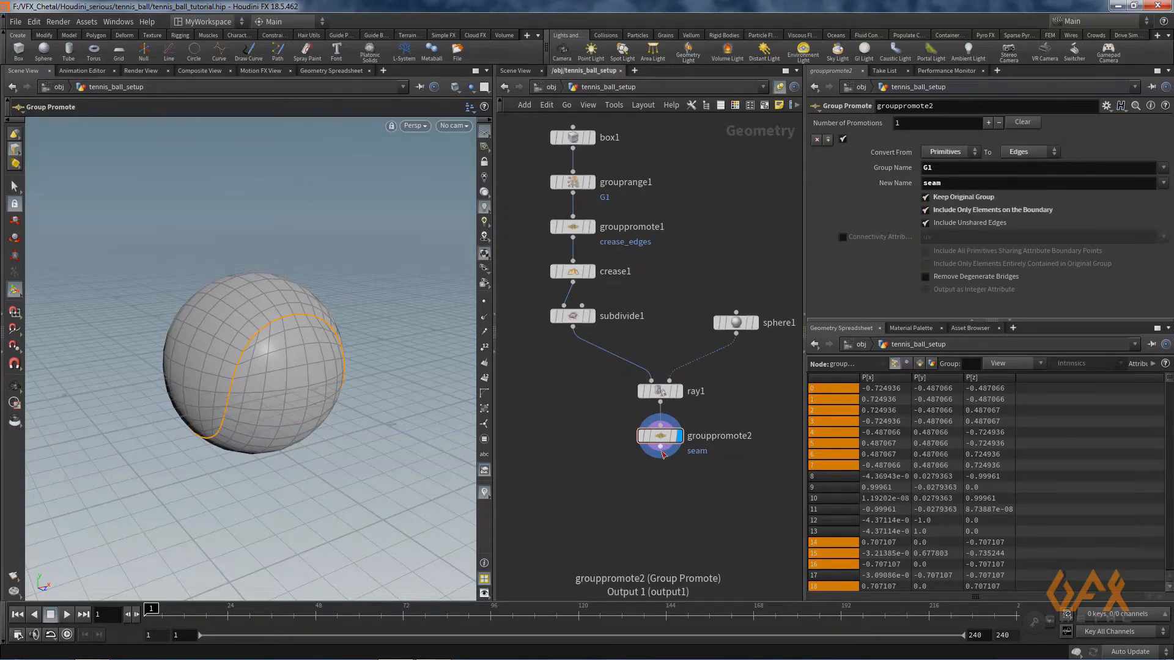
{"action": "key", "text": "Escape"}
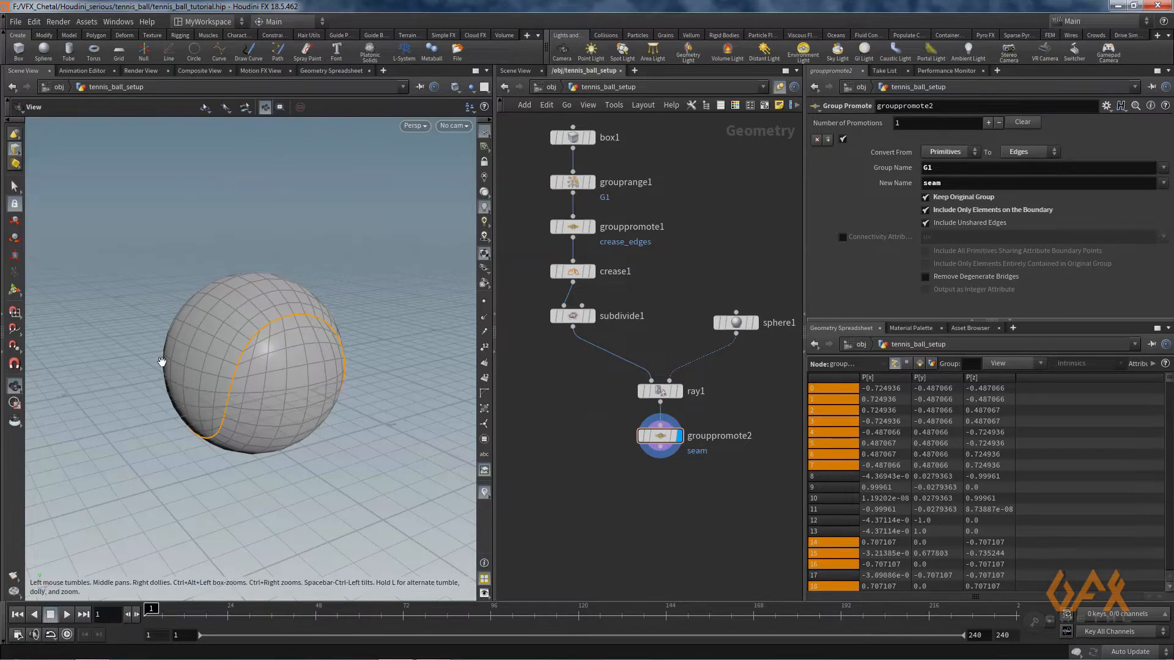
{"action": "right_click_drag", "start_coordinate": [163, 354], "coordinate": [329, 363]}
{"action": "key", "text": "Return"}
{"action": "middle_click_drag", "start_coordinate": [660, 447], "coordinate": [643, 417]}
{"action": "key", "text": "Tab"}
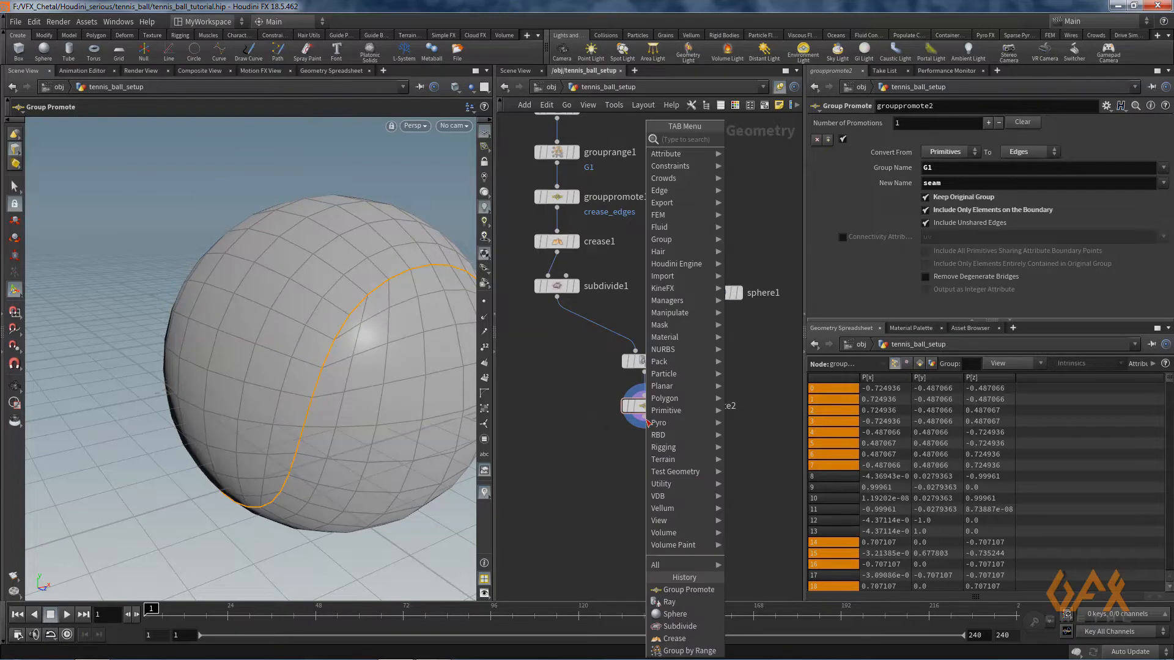
{"action": "type", "text": "polybe"}
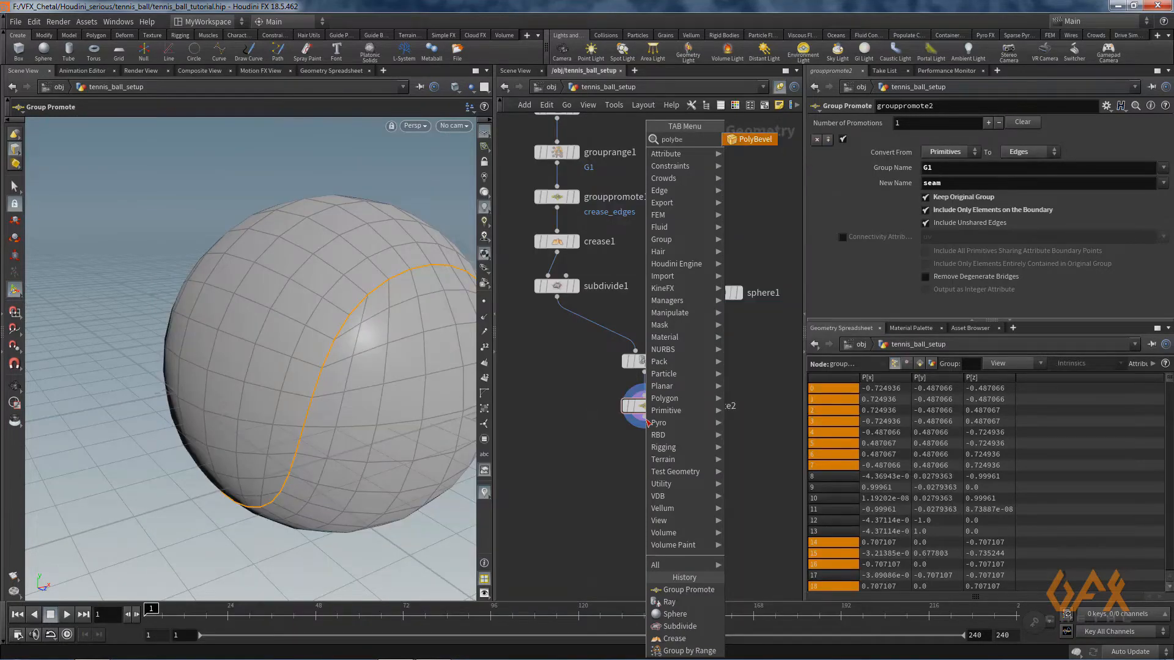
{"action": "key", "text": "Return"}
{"action": "left_click", "coordinate": [644, 450]}
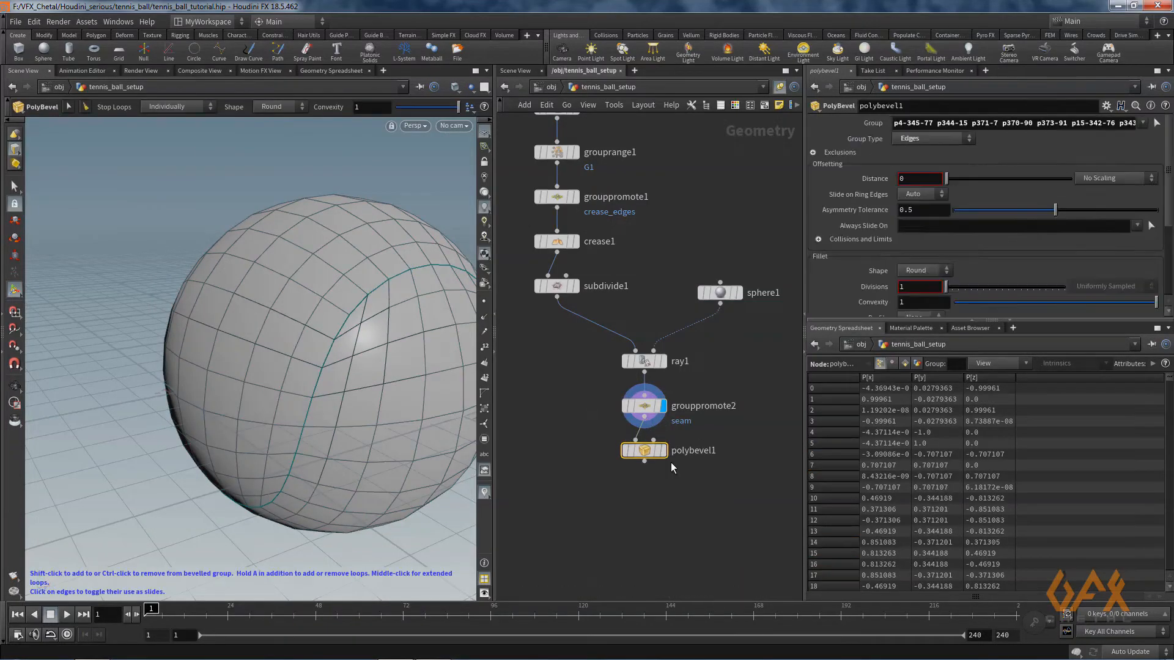
- Replace the PolyBevel node's listed edges with the seam edge group
{"action": "left_click", "coordinate": [971, 124]}
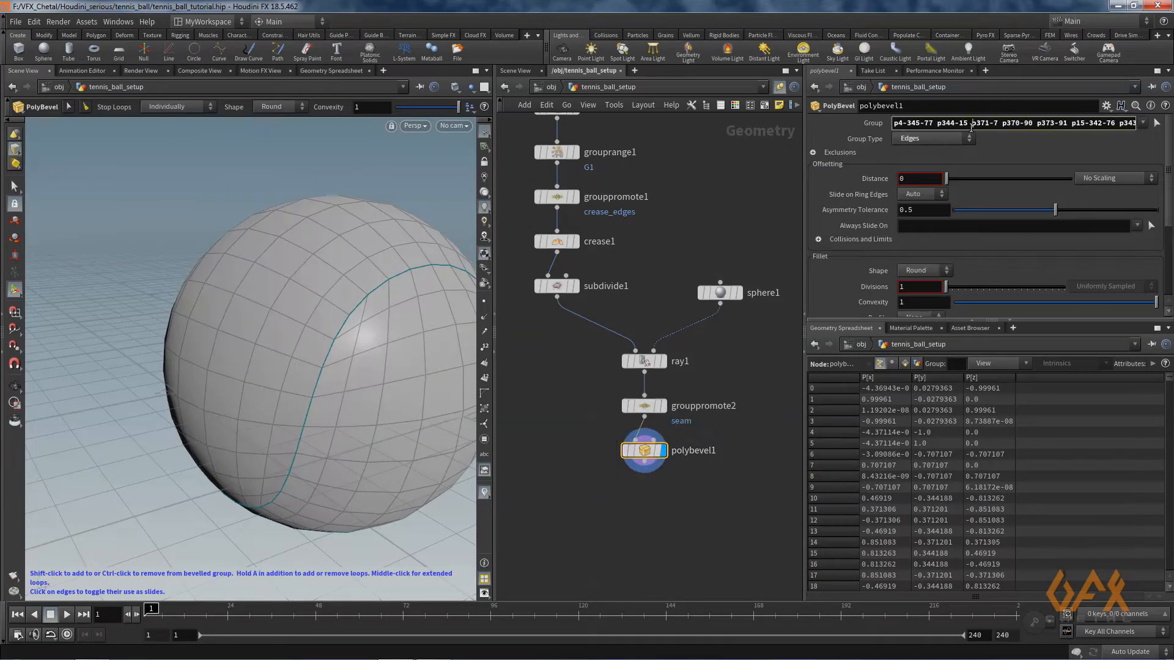
{"action": "key", "text": "ctrl+a"}
{"action": "key", "text": "BackSpace"}
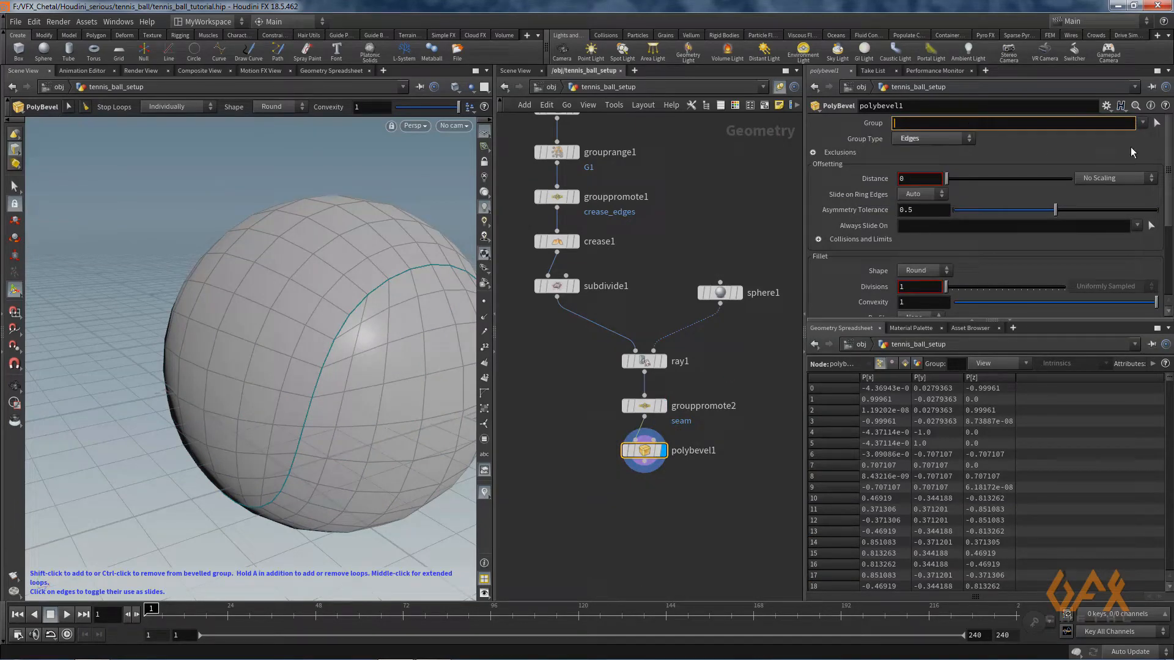
{"action": "left_click", "coordinate": [1140, 123]}
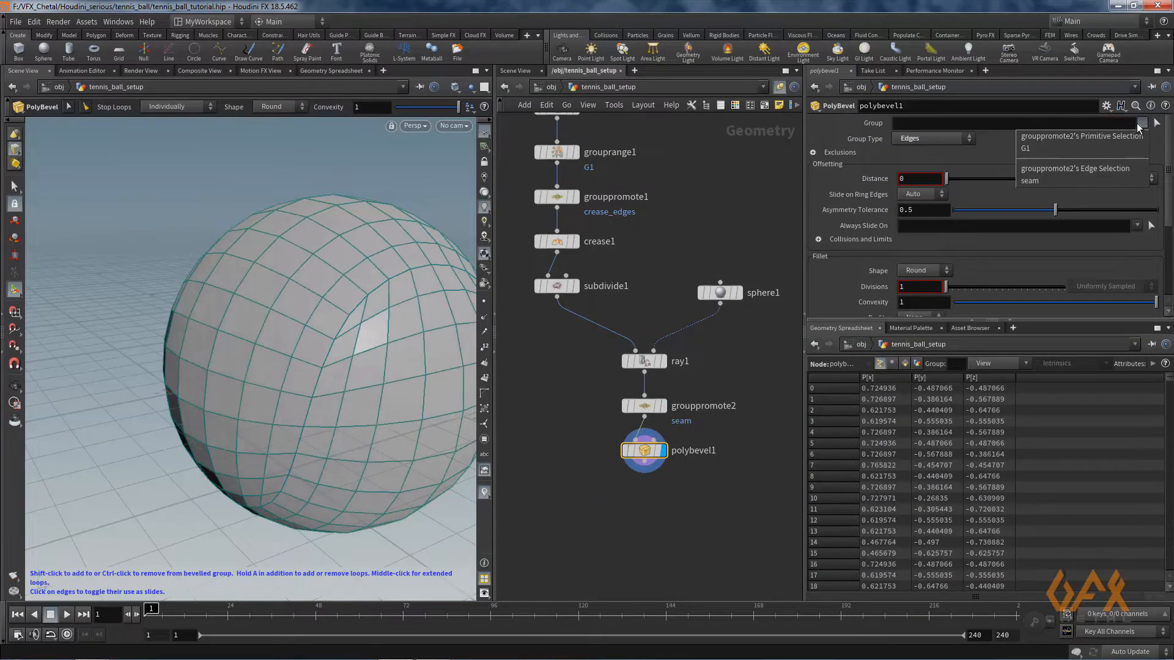
{"action": "left_click", "coordinate": [1032, 180]}
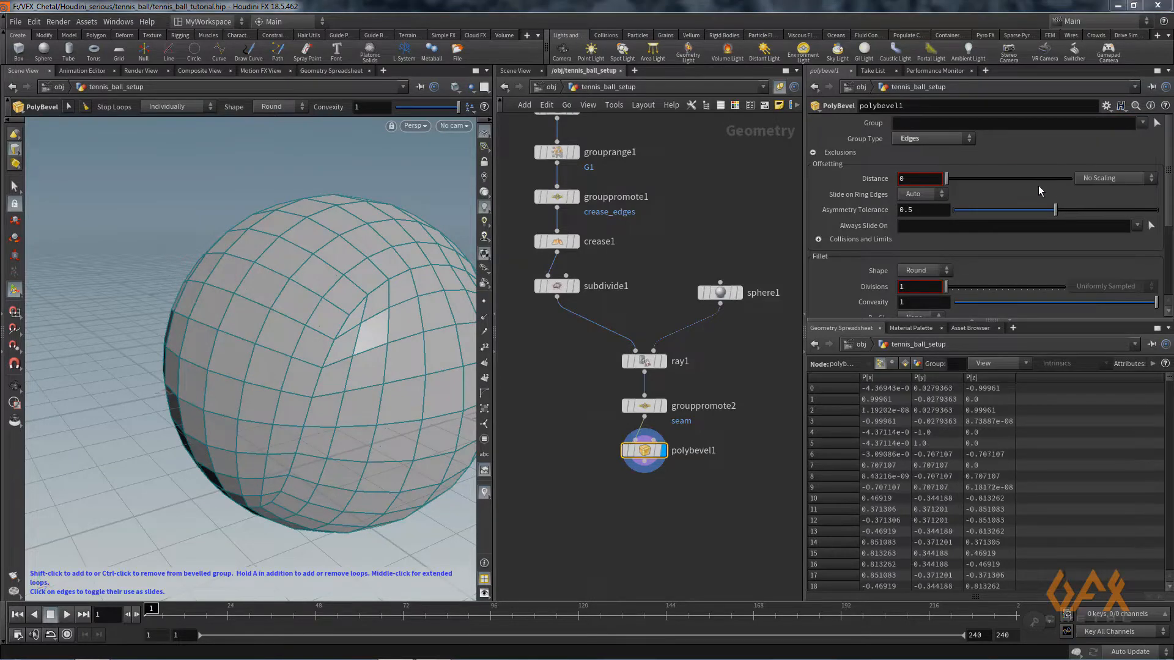
- Set the PolyBevel distance to 0.034 and its fillet divisions to 2
{"action": "left_click", "coordinate": [913, 178]}
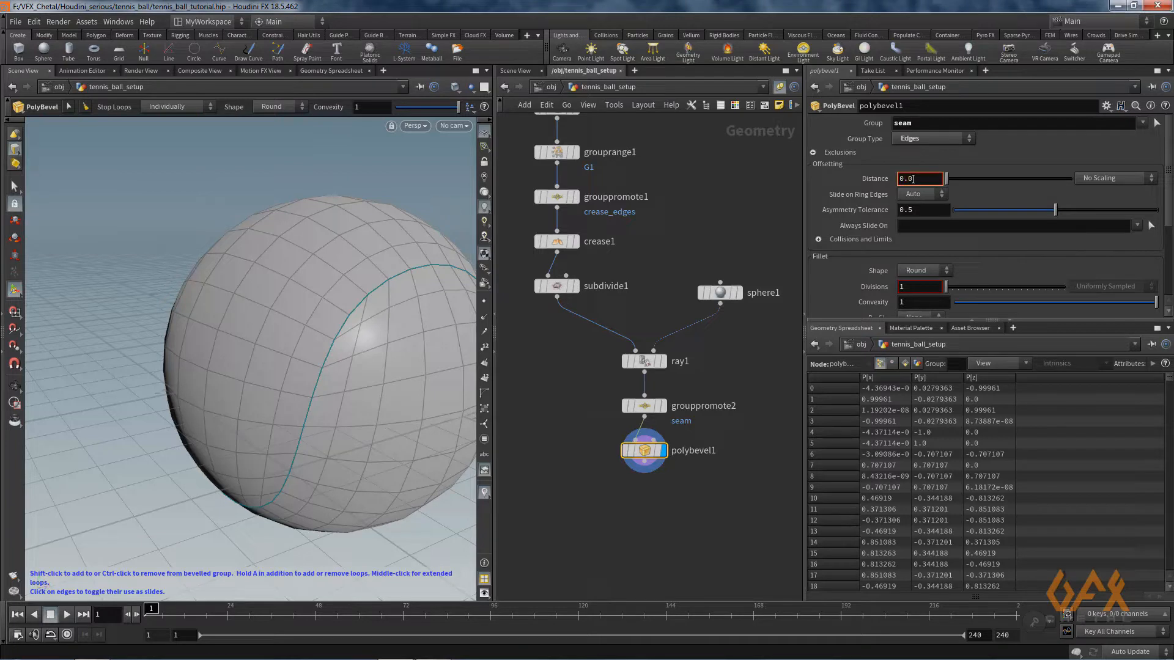
{"action": "key", "text": "Return"}
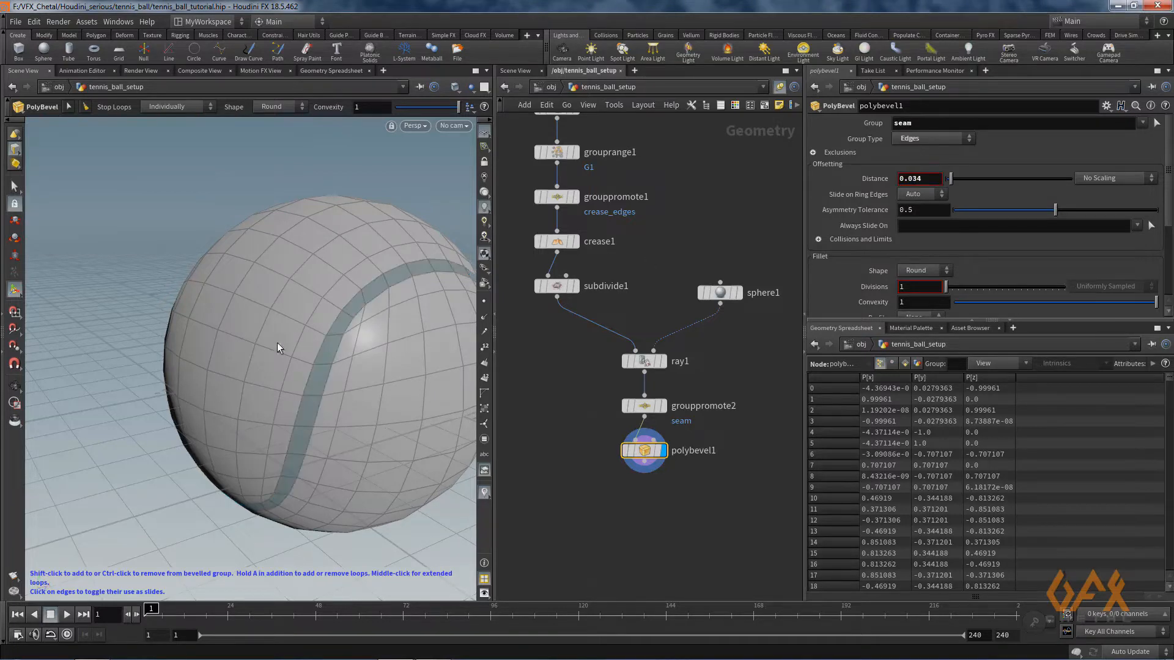
{"action": "left_click", "coordinate": [913, 286]}
{"action": "type", "text": "2"}
{"action": "key", "text": "Return"}
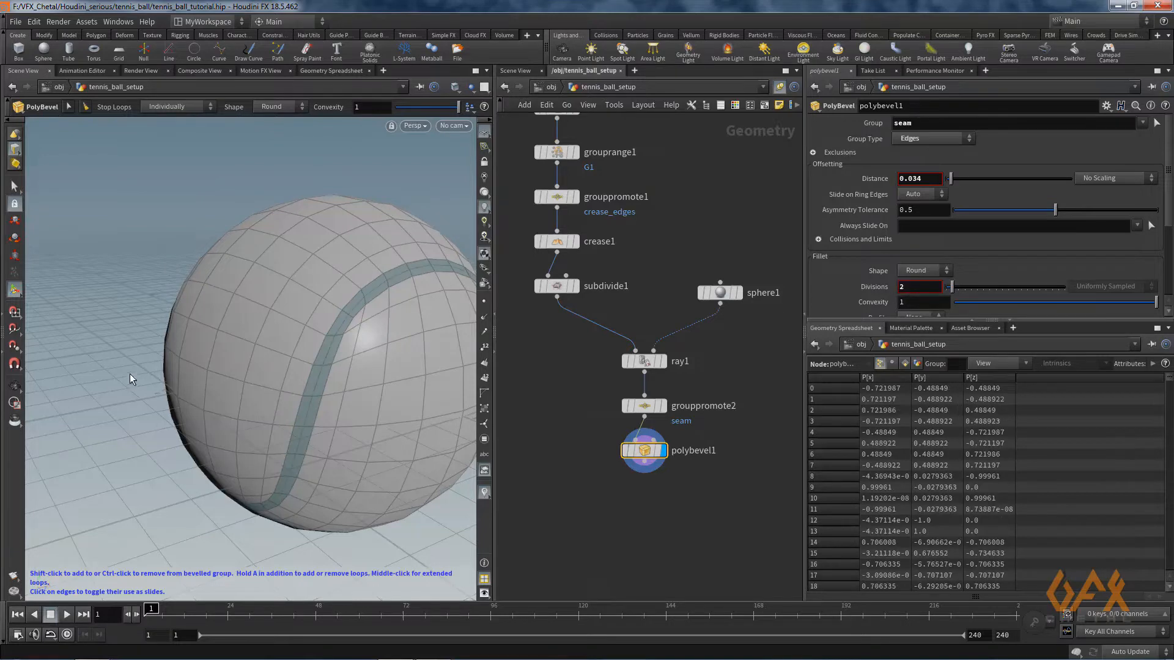
- Enable the PolyBevel node's Edge Fillet Polygons output group, named edgefilletpolys
{"action": "key", "text": "Escape"}
{"action": "left_click_drag", "start_coordinate": [130, 373], "coordinate": [288, 272]}
{"action": "key", "text": "Return"}
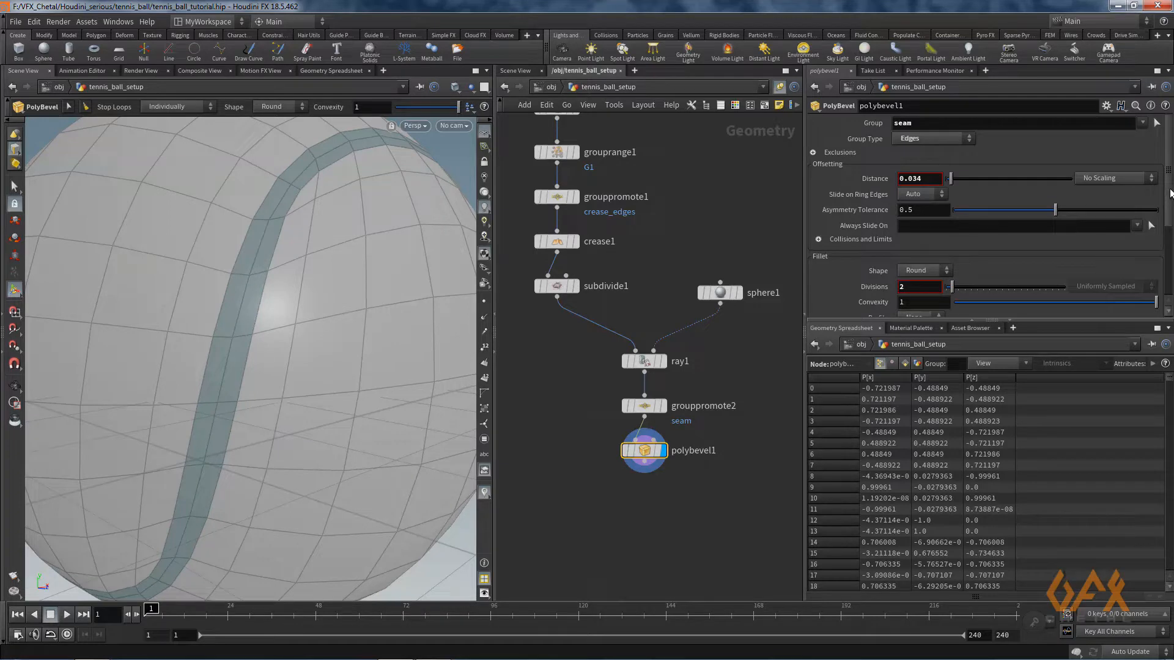
{"action": "scroll", "coordinate": [1169, 194], "scroll_direction": "down", "scroll_amount": 5}
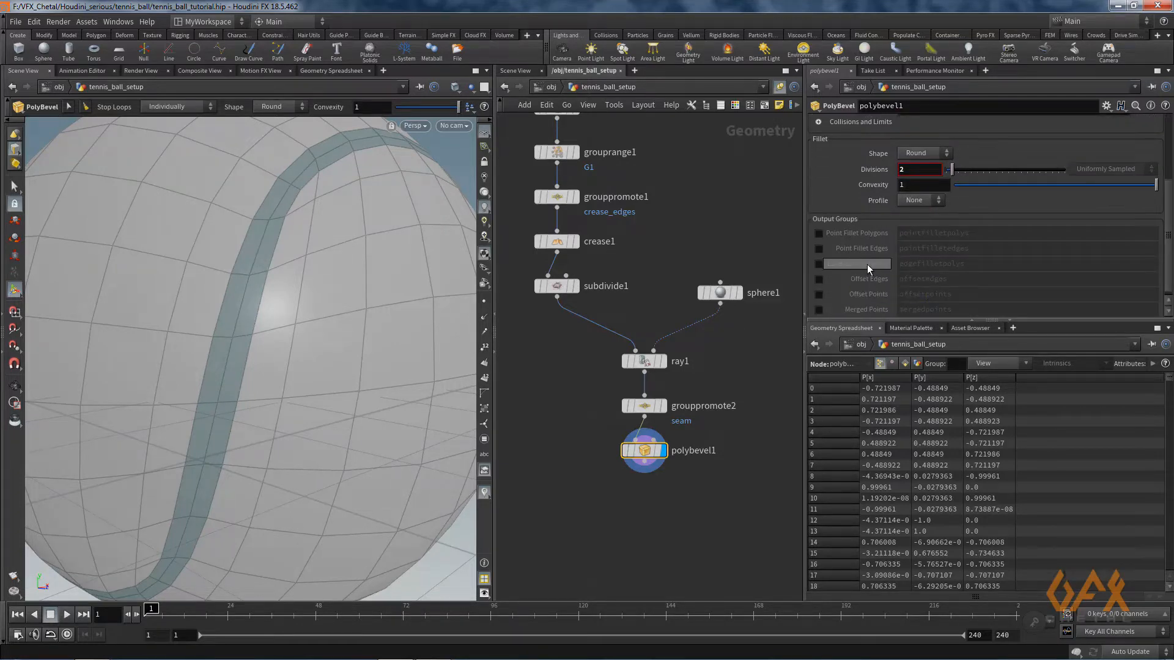
{"action": "left_click", "coordinate": [817, 264]}
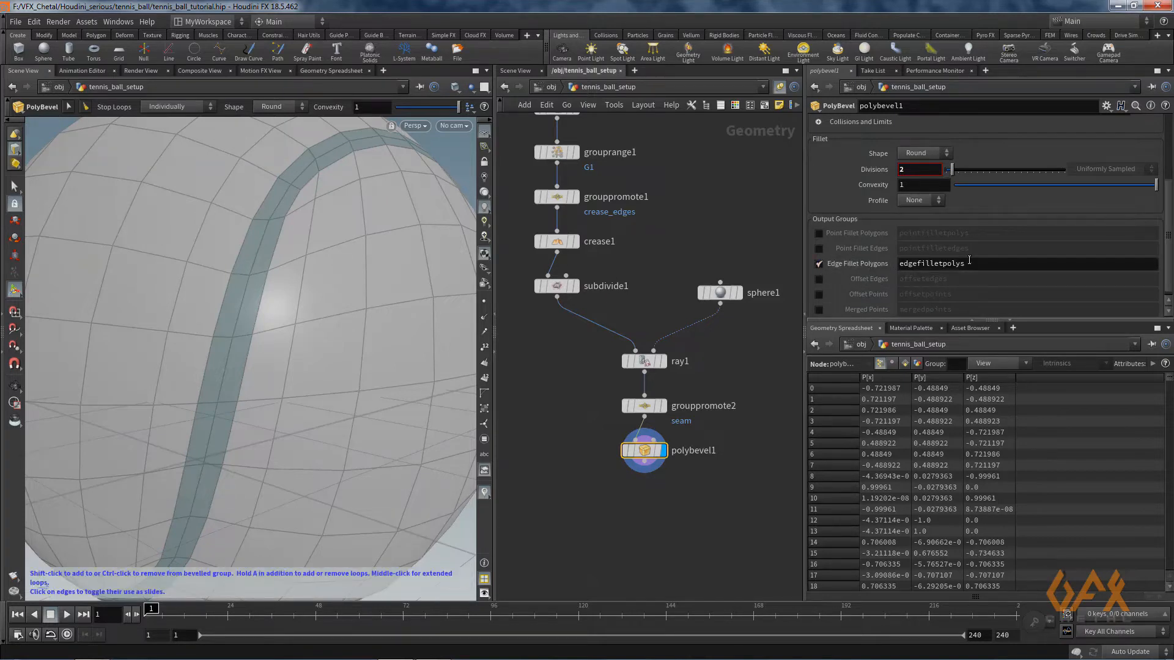
{"action": "left_click_drag", "start_coordinate": [964, 263], "coordinate": [905, 266]}
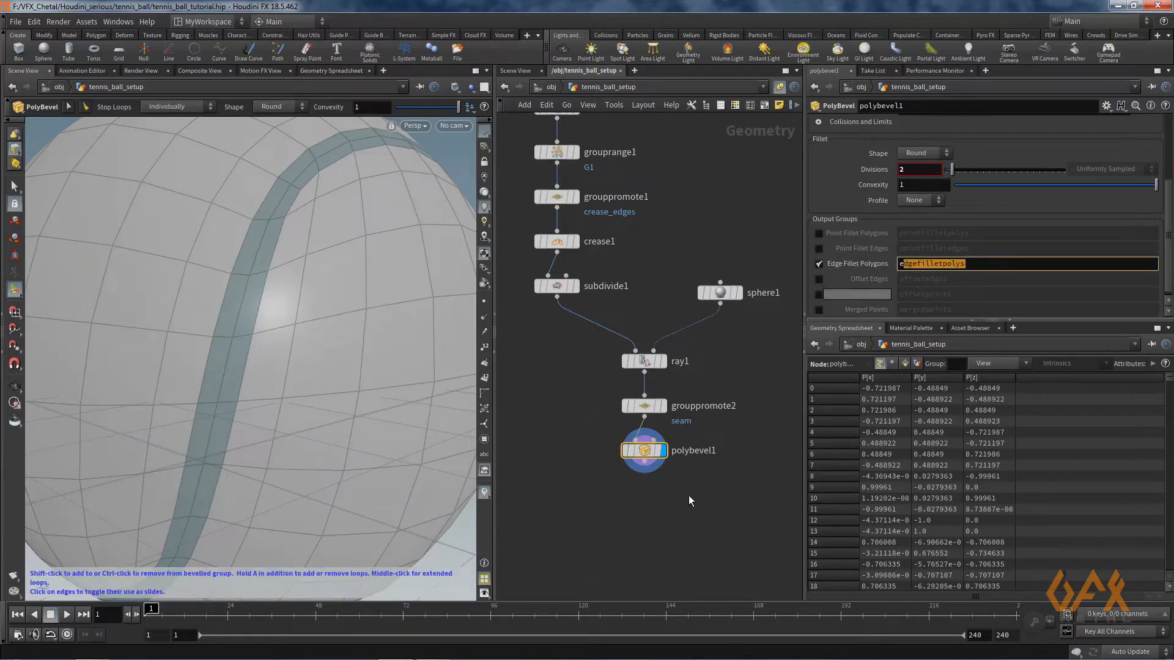
- Add a PolyExtrude node after the PolyBevel node, display it and limit it to the edgefilletpolys group
{"action": "middle_click_drag", "start_coordinate": [600, 507], "coordinate": [608, 435]}
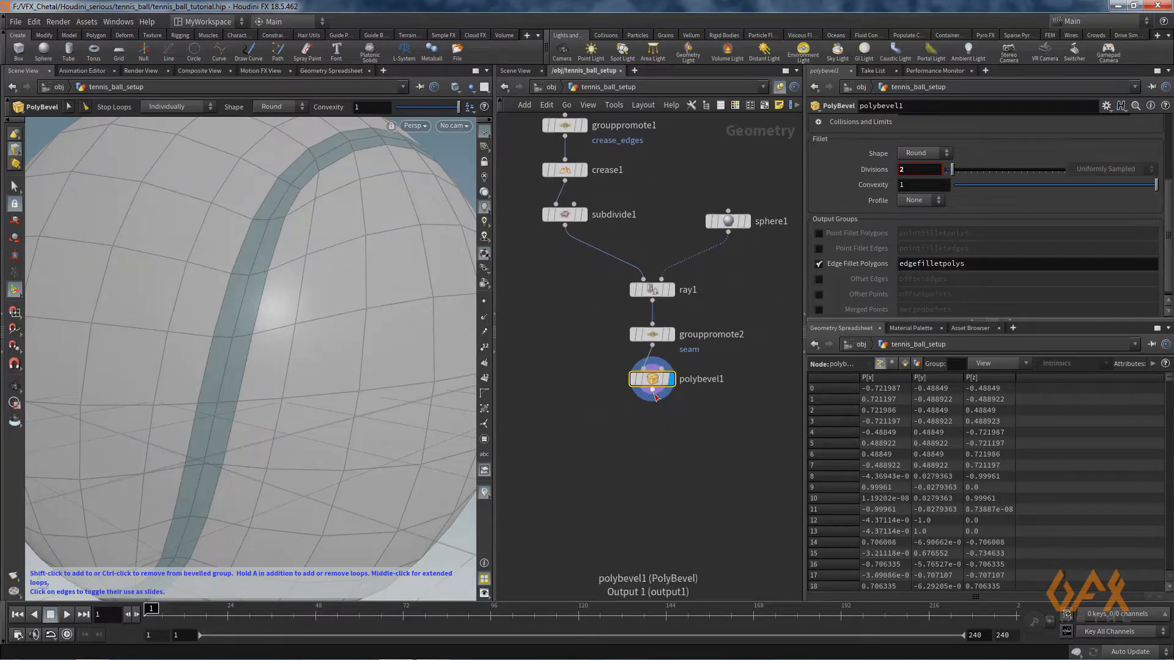
{"action": "key", "text": "Tab"}
{"action": "type", "text": "polyex"}
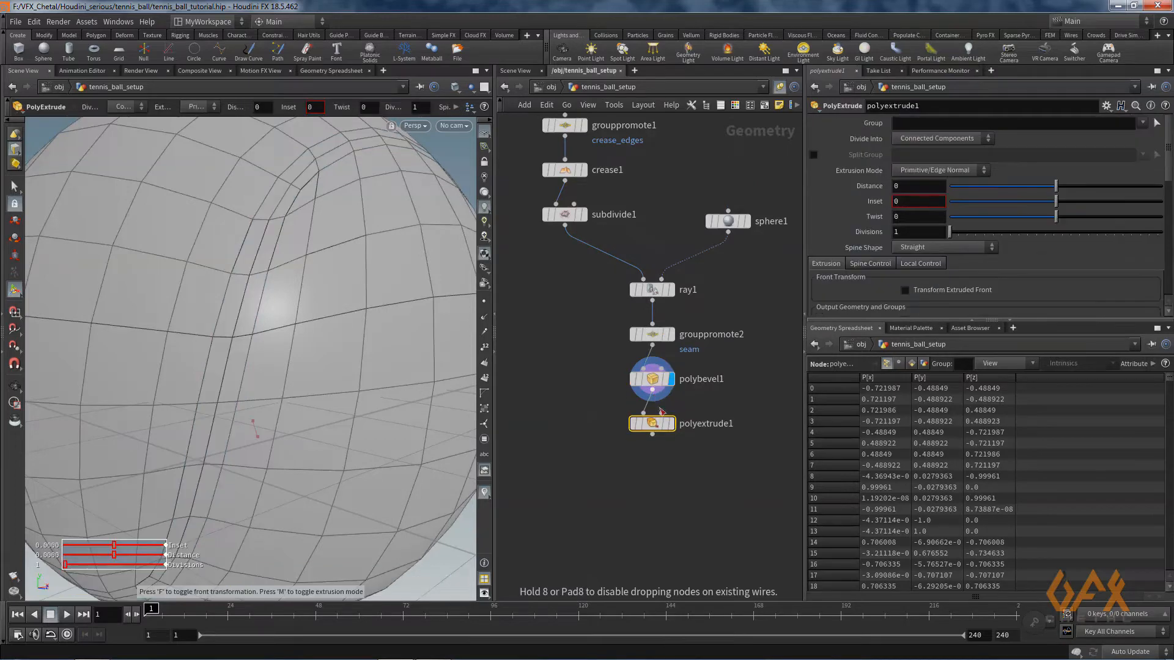
{"action": "left_click", "coordinate": [652, 423]}
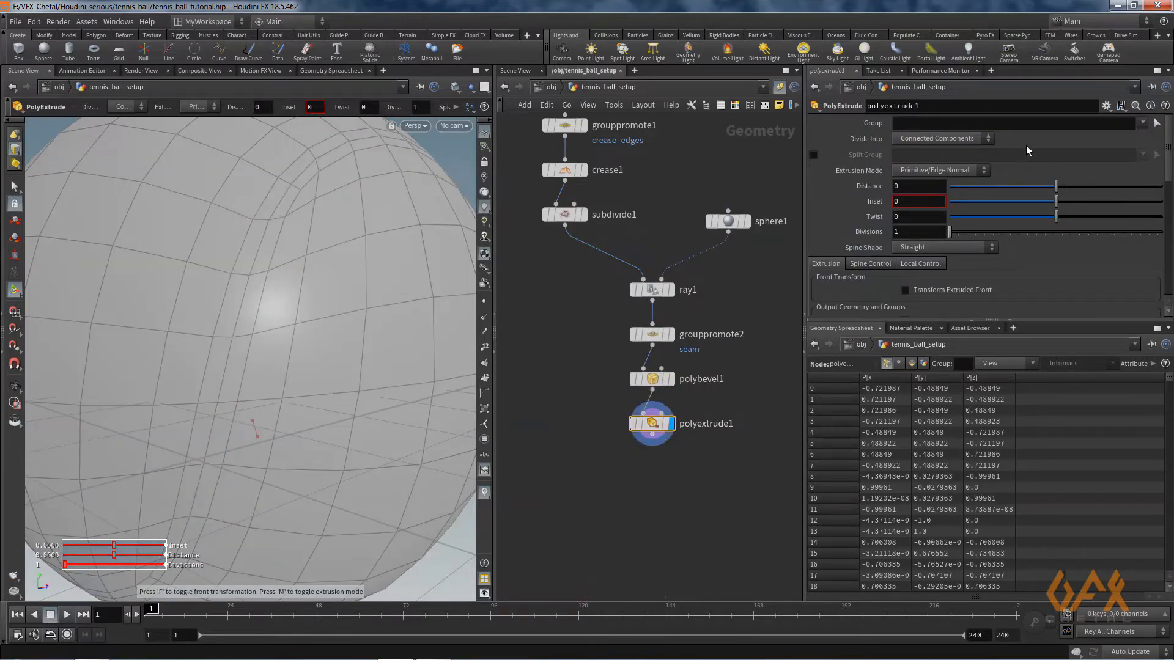
{"action": "left_click", "coordinate": [1142, 123]}
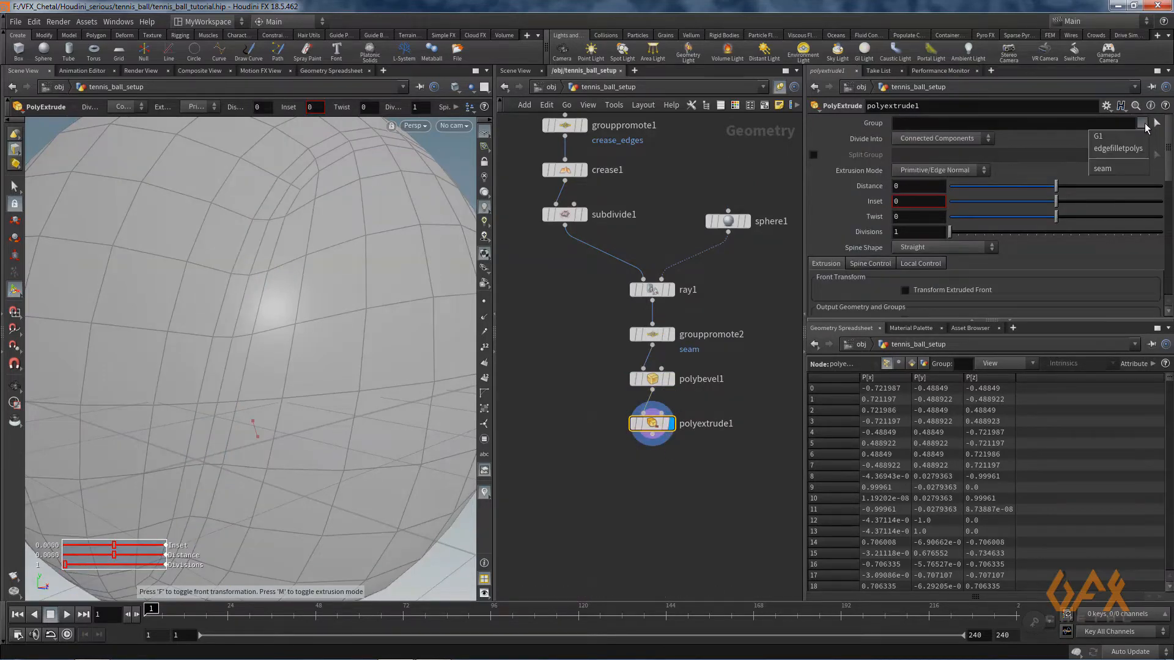
{"action": "left_click", "coordinate": [1113, 149]}
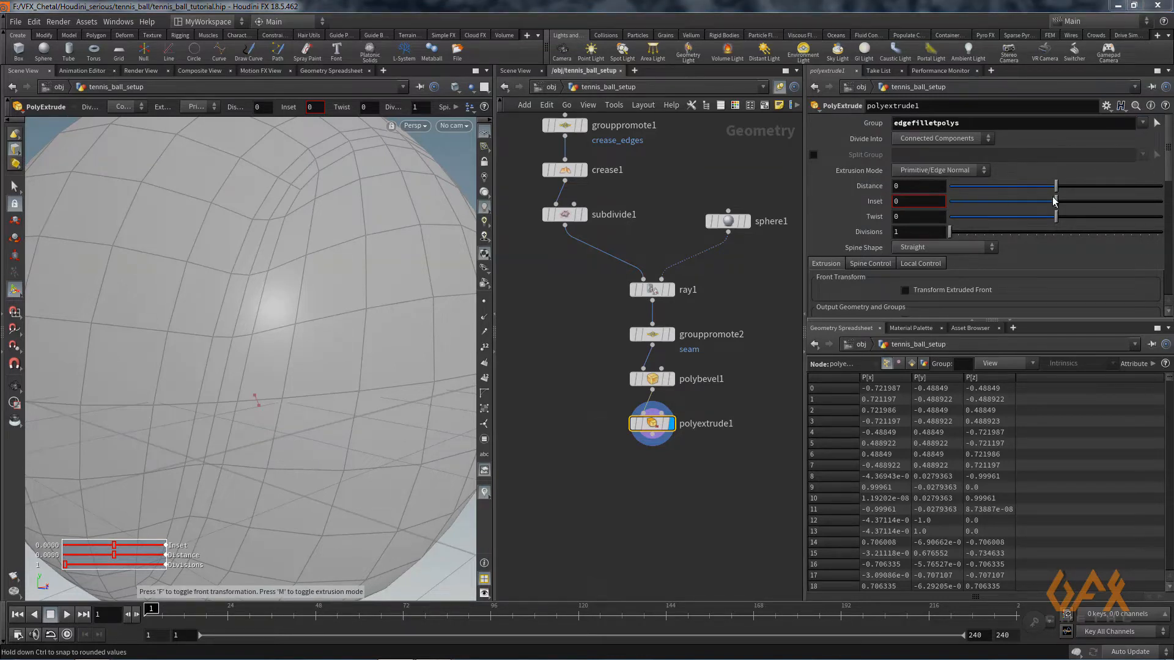
- Set the PolyExtrude distance to -0.037 to sink the seam strip into the ball
{"action": "left_click_drag", "start_coordinate": [1055, 187], "coordinate": [1052, 190]}
{"action": "key", "text": "Escape"}
{"action": "left_click_drag", "start_coordinate": [222, 302], "coordinate": [301, 336]}
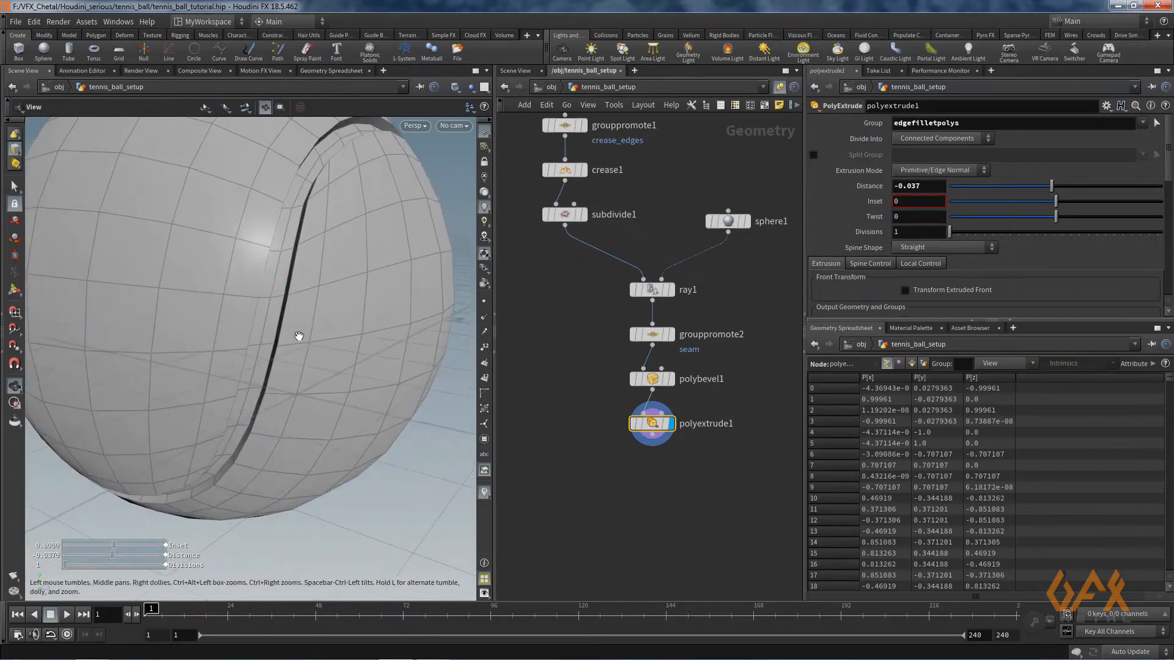
{"action": "key", "text": "Return"}
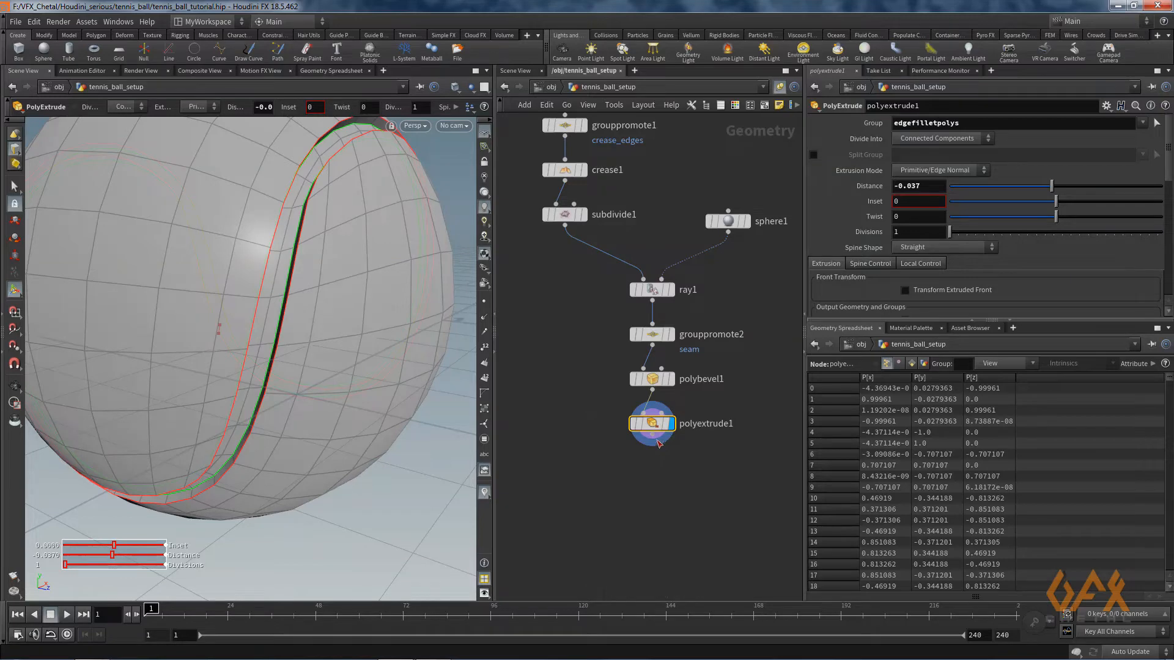
- Add a Subdivide node after the PolyExtrude node, display its result and leave space between the two nodes
{"action": "key", "text": "Tab"}
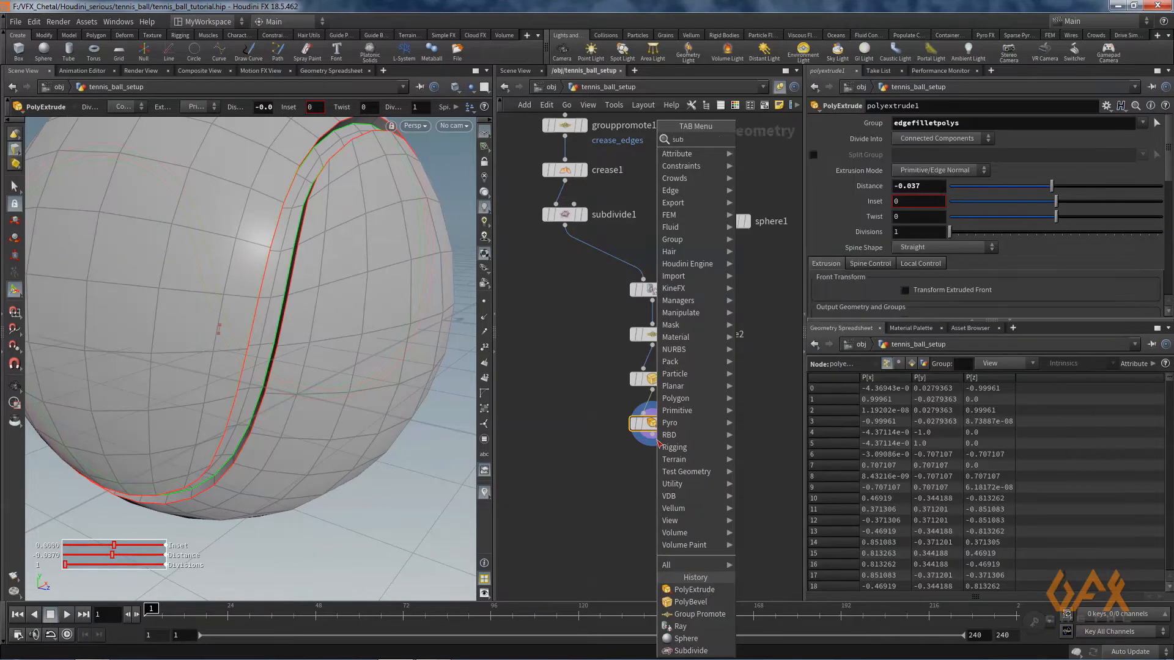
{"action": "key", "text": "Escape"}
{"action": "left_click", "coordinate": [652, 467]}
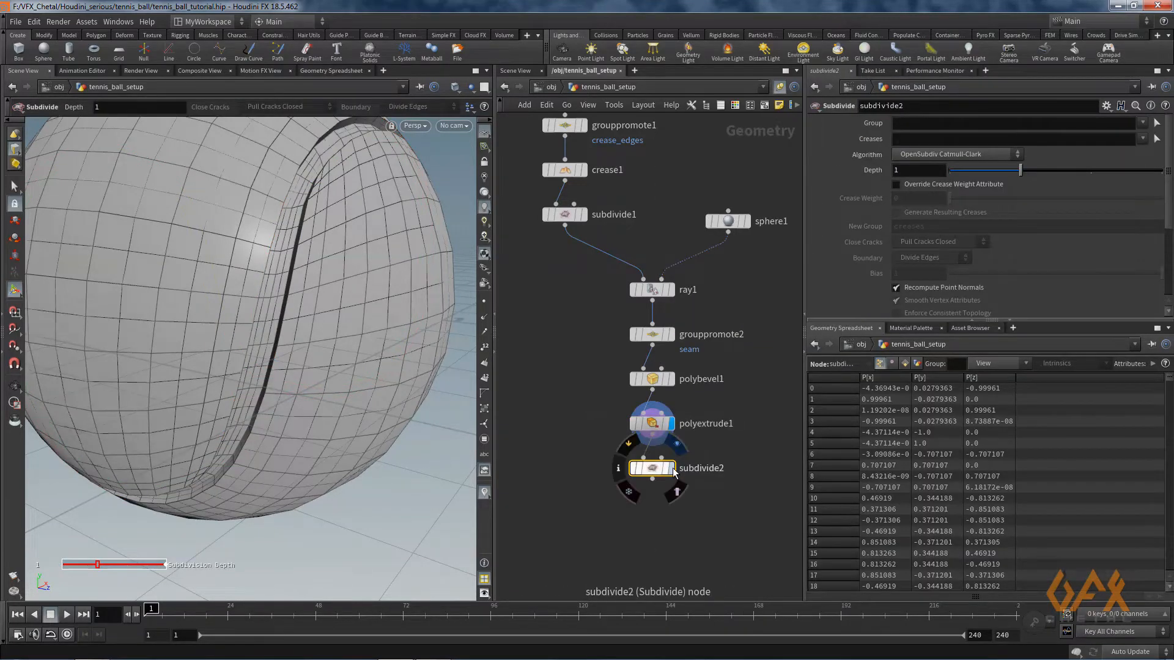
{"action": "mouse_move", "coordinate": [216, 330]}
{"action": "left_mouse_down", "text": "alt"}
{"action": "mouse_move", "coordinate": [189, 324]}
{"action": "mouse_move", "coordinate": [215, 299]}
{"action": "mouse_move", "coordinate": [196, 314]}
{"action": "mouse_move", "coordinate": [209, 323]}
{"action": "left_mouse_up", "text": "alt"}
{"action": "key", "text": "Return"}
{"action": "left_click_drag", "start_coordinate": [652, 468], "coordinate": [669, 503]}
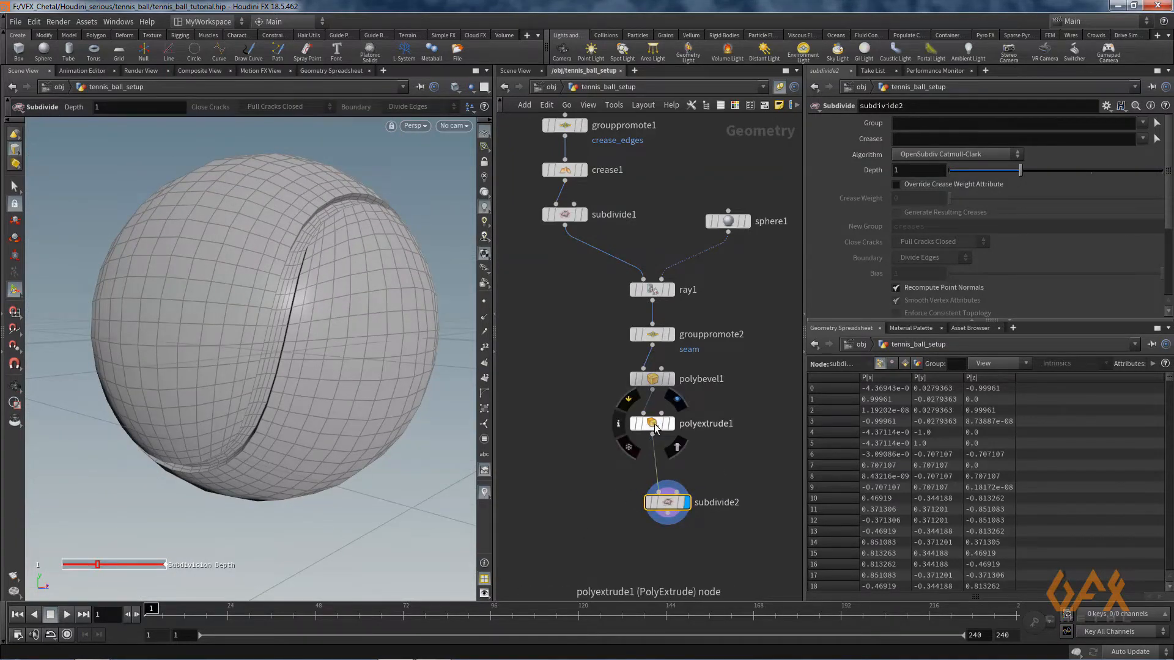
- Examine the PolyExtrude node's info for leftover attributes and inspect the seam on the subdivided ball
{"action": "left_click", "coordinate": [619, 428]}
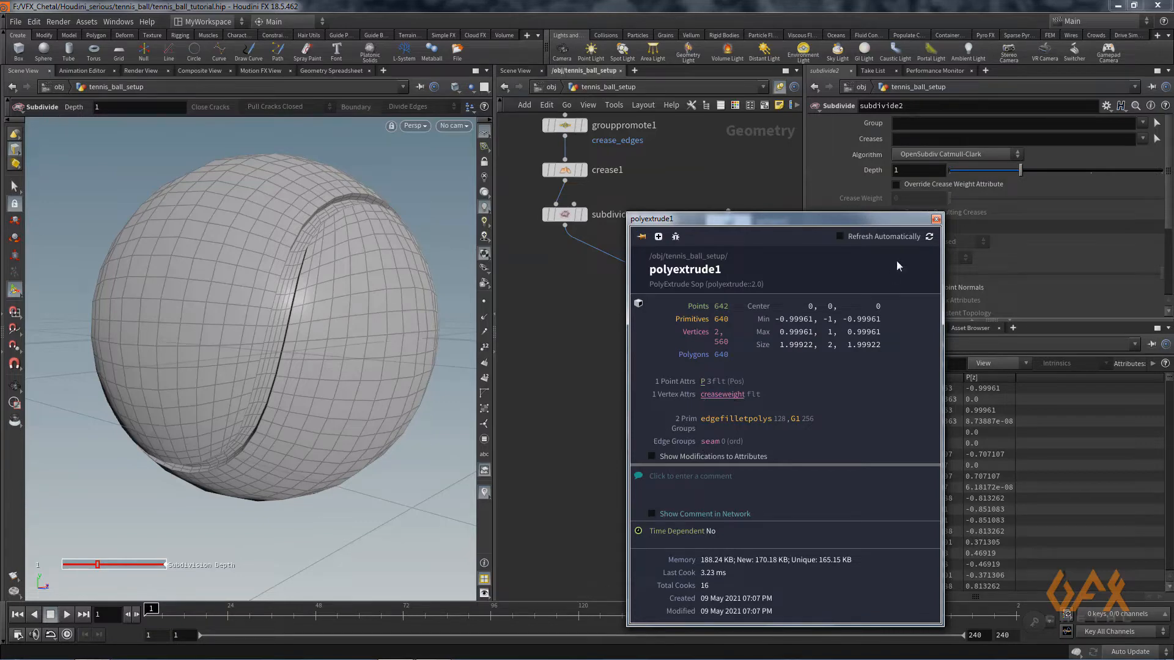
{"action": "left_click", "coordinate": [935, 219]}
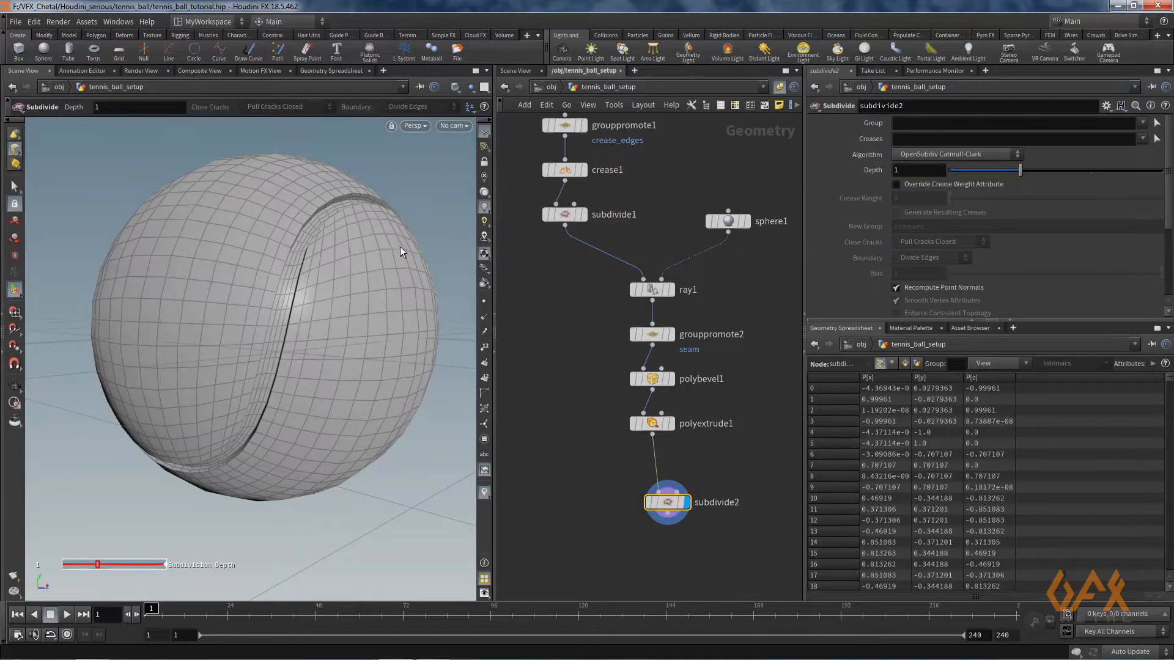
{"action": "key", "text": "Escape"}
{"action": "mouse_move", "coordinate": [265, 309]}
{"action": "left_mouse_down"}
{"action": "mouse_move", "coordinate": [248, 262]}
{"action": "mouse_move", "coordinate": [250, 324]}
{"action": "left_mouse_up"}
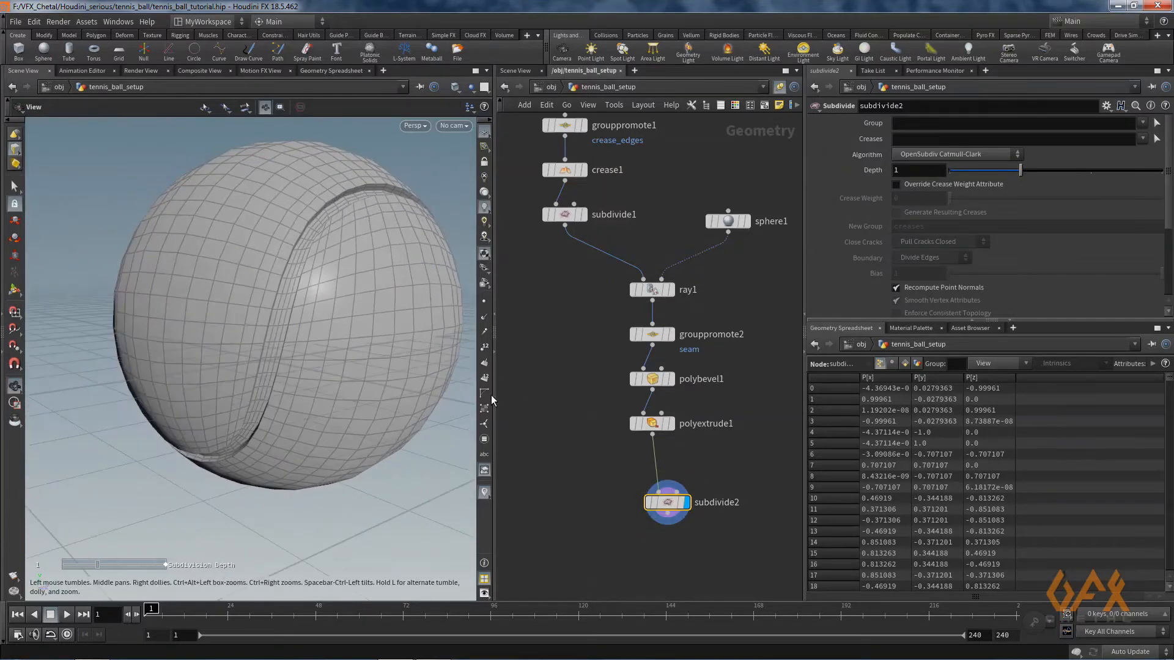
{"action": "key", "text": "Return"}
- Insert an Attribute Delete node between PolyExtrude and the final Subdivide, removing the vertex attribute creaseweight
{"action": "key", "text": "Tab"}
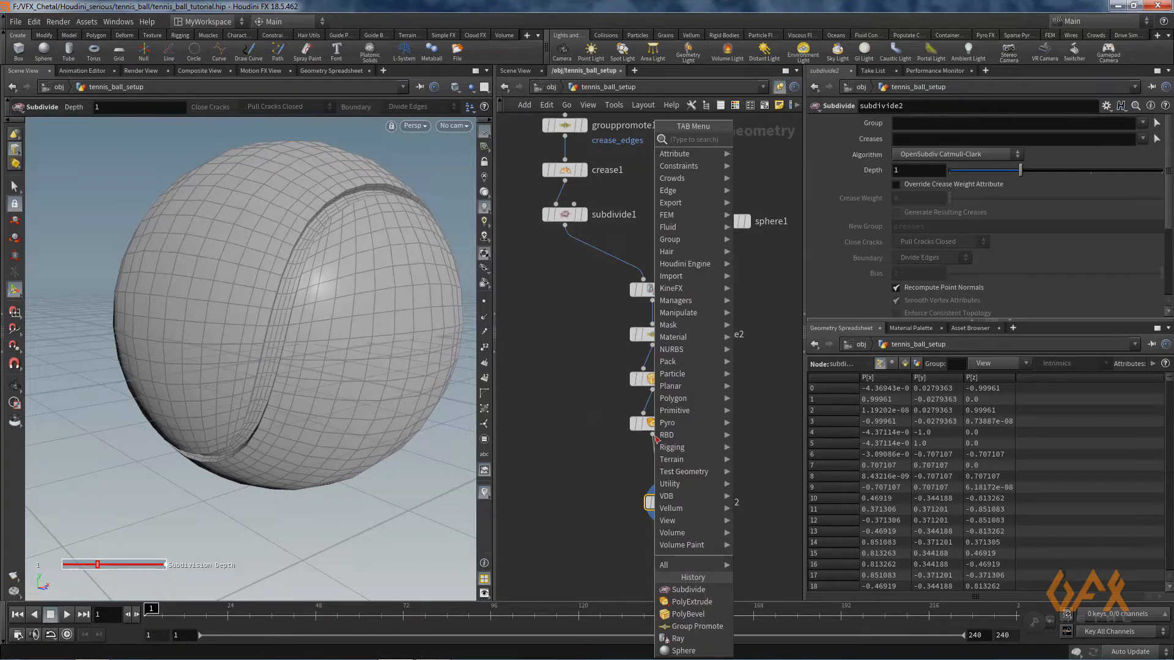
{"action": "type", "text": "att"}
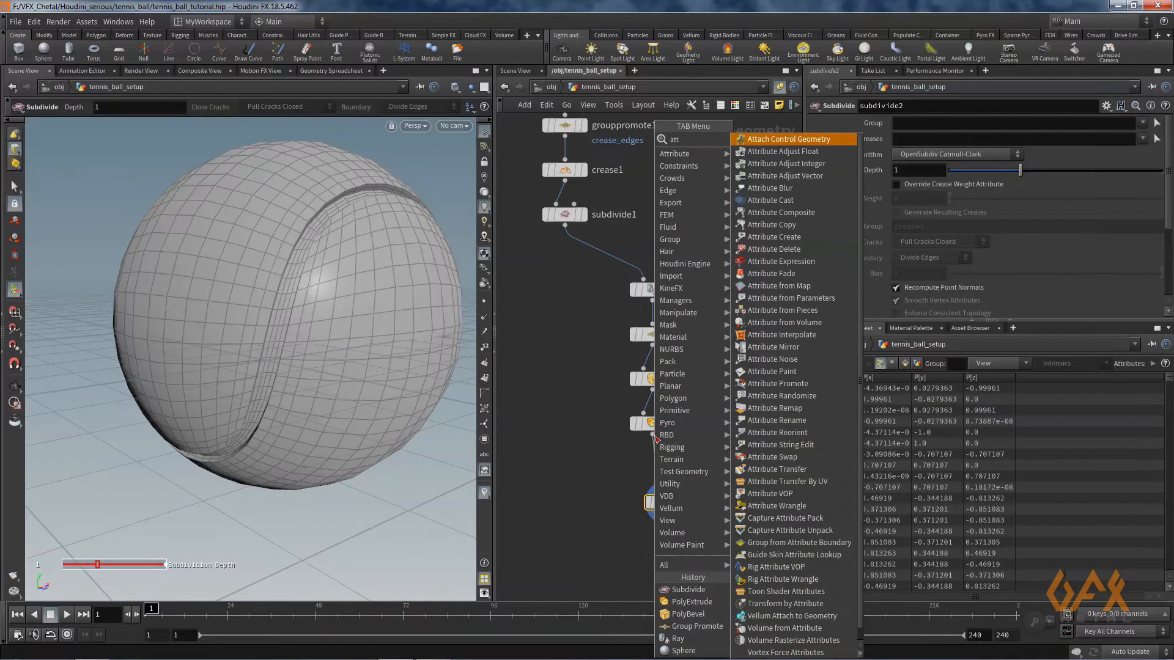
{"action": "type", "text": "rd"}
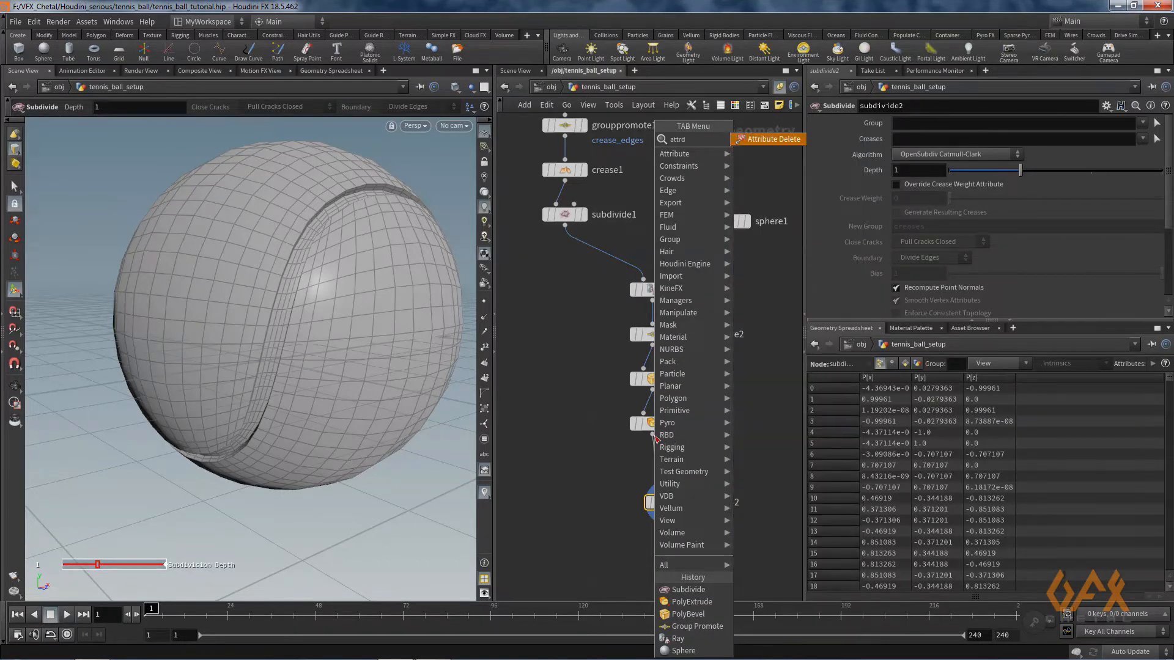
{"action": "key", "text": "Return"}
{"action": "left_click", "coordinate": [653, 466]}
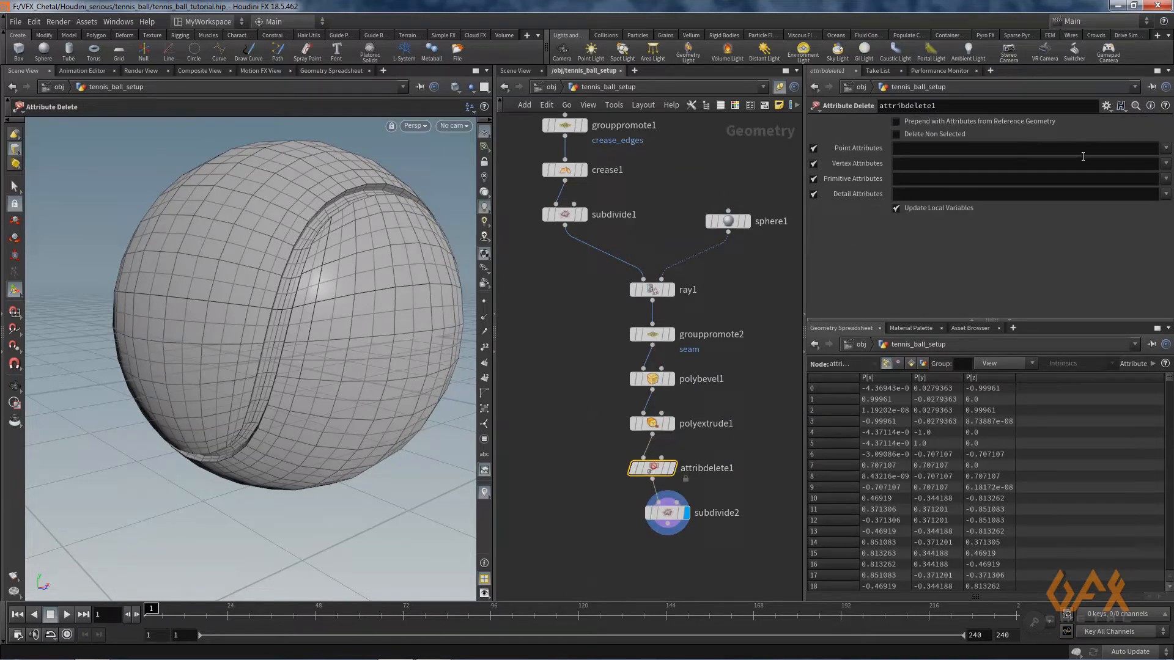
{"action": "left_click", "coordinate": [1165, 163]}
{"action": "left_click", "coordinate": [1143, 177]}
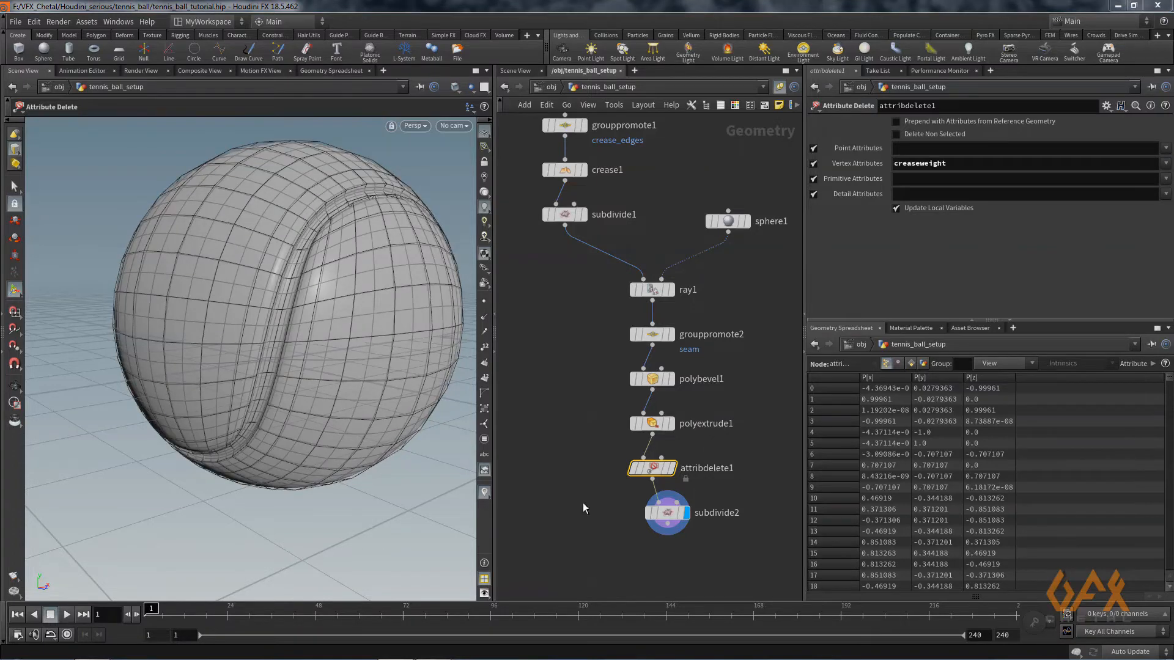
- Set the final Subdivide node's depth to 2 and inspect the smoothed seam
{"action": "left_click", "coordinate": [673, 516]}
{"action": "left_click_drag", "start_coordinate": [280, 334], "coordinate": [241, 359]}
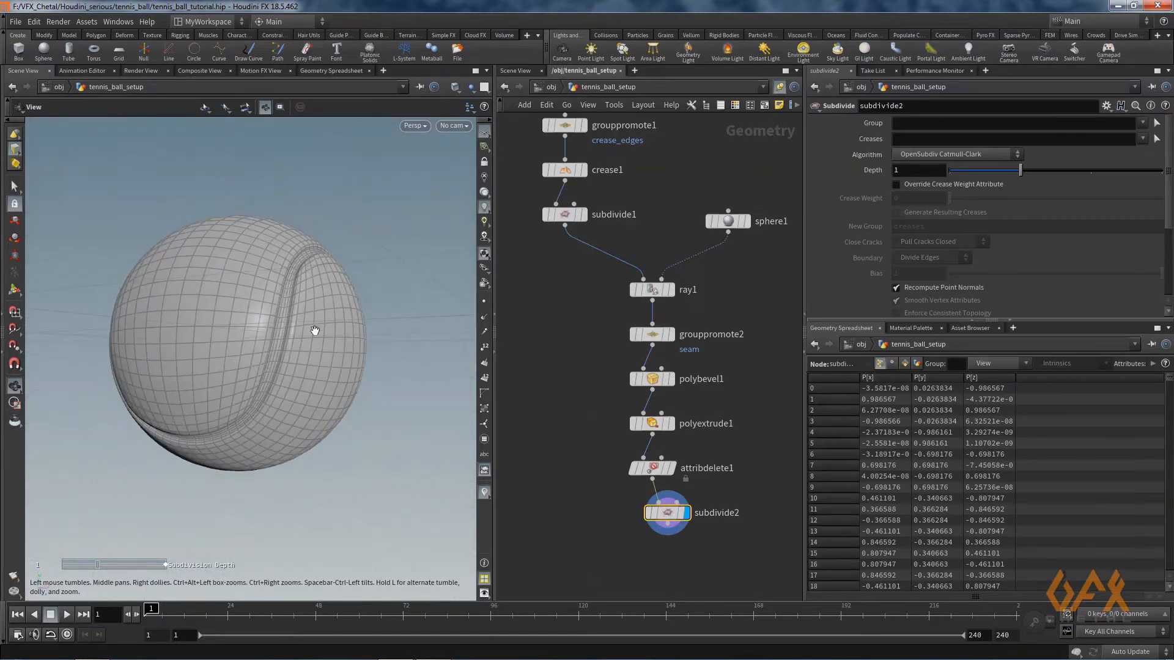
{"action": "key", "text": "Return"}
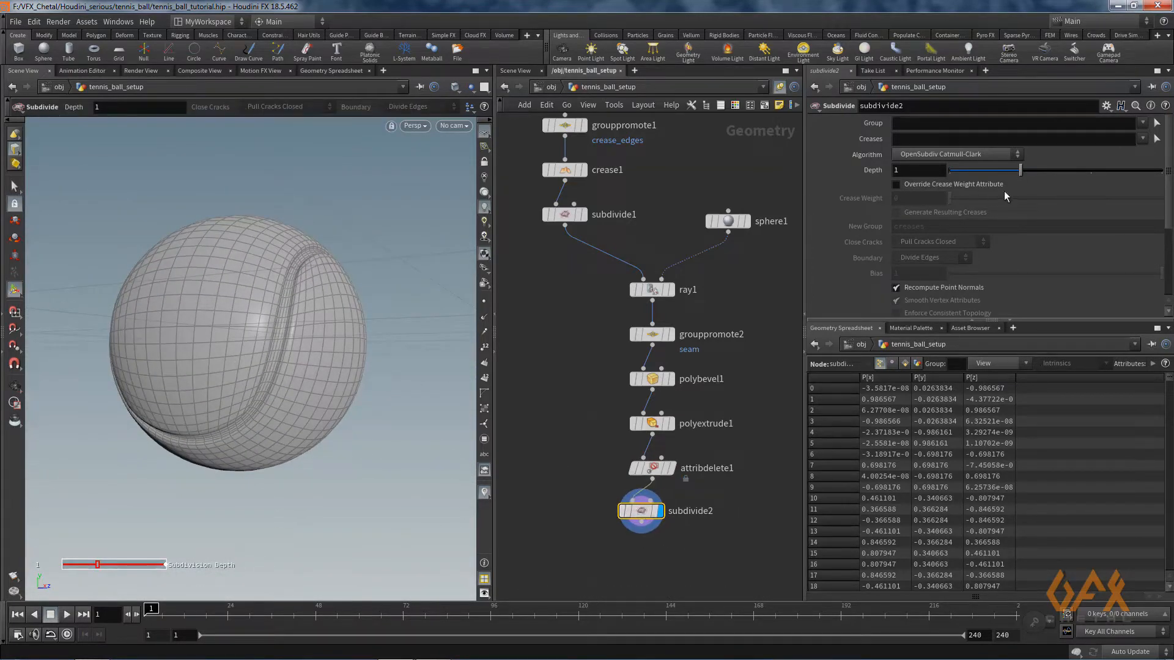
{"action": "left_click_drag", "start_coordinate": [1023, 176], "coordinate": [1075, 178]}
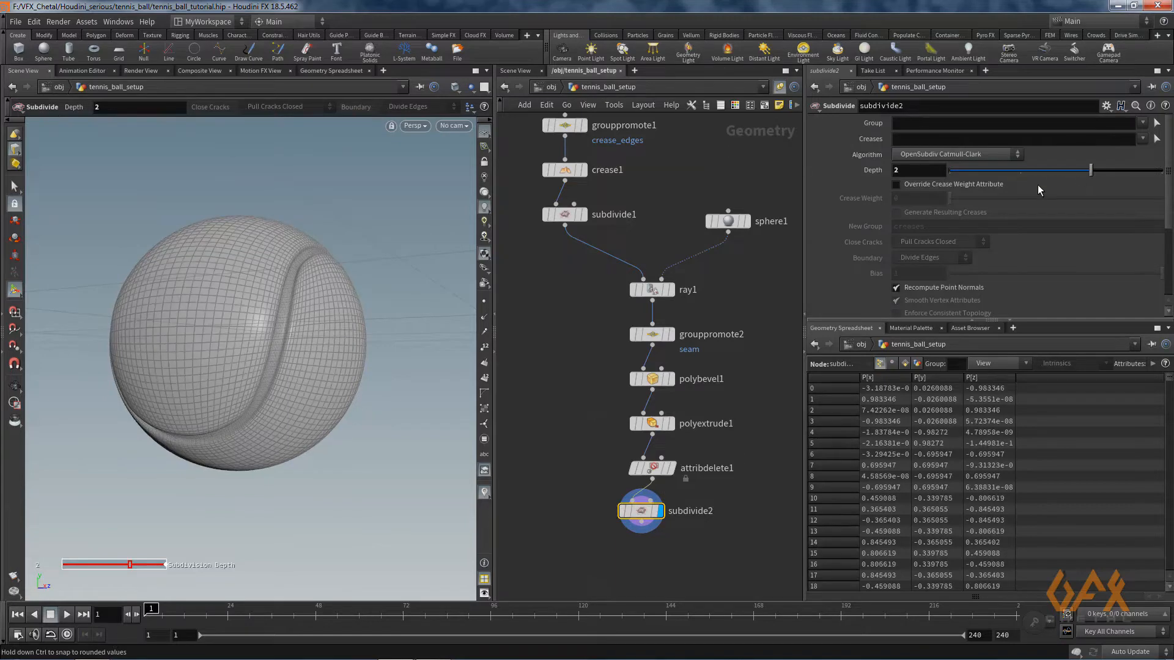
{"action": "key", "text": "Escape"}
{"action": "left_click_drag", "start_coordinate": [157, 296], "coordinate": [176, 369]}
{"action": "key", "text": "Return"}
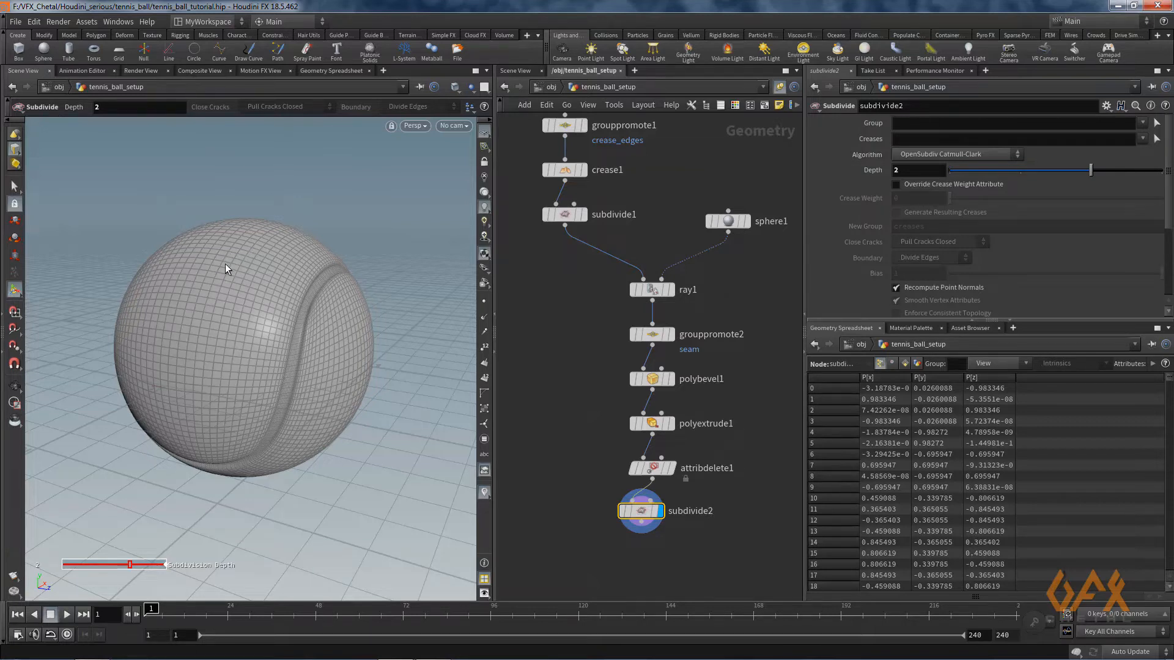
- Enable the PolyExtrude node's Front Group and Side Group outputs, named extrudeFront and extrudeSide
{"action": "middle_click_drag", "start_coordinate": [569, 533], "coordinate": [576, 412]}
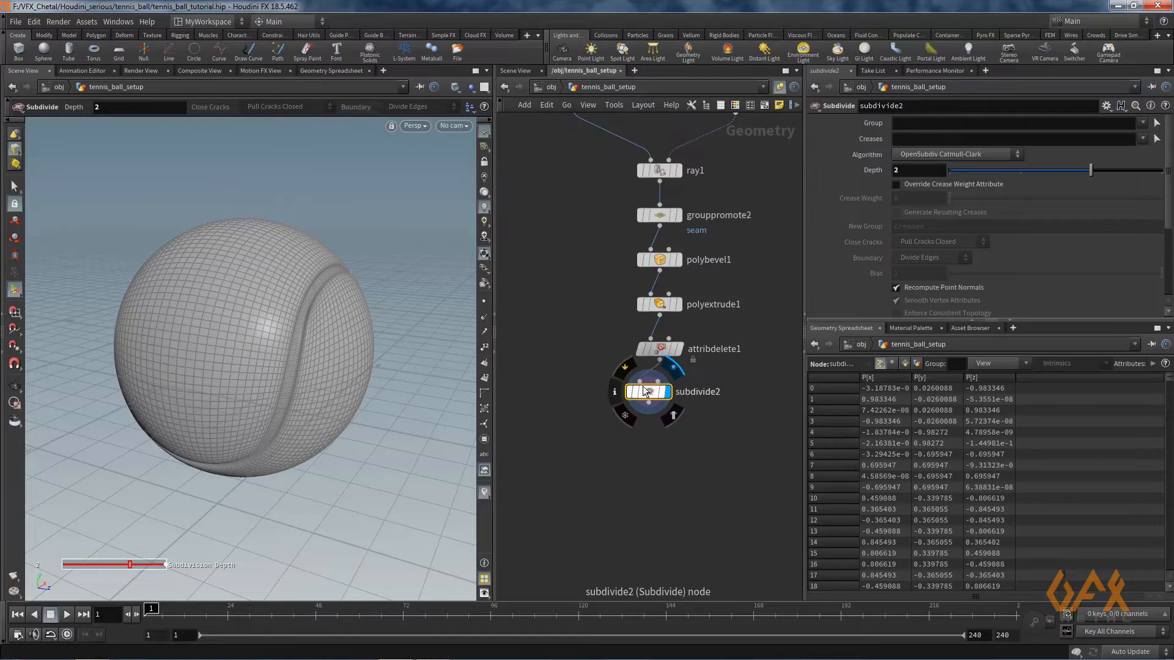
{"action": "middle_click_drag", "start_coordinate": [654, 313], "coordinate": [645, 316]}
{"action": "left_click", "coordinate": [646, 307]}
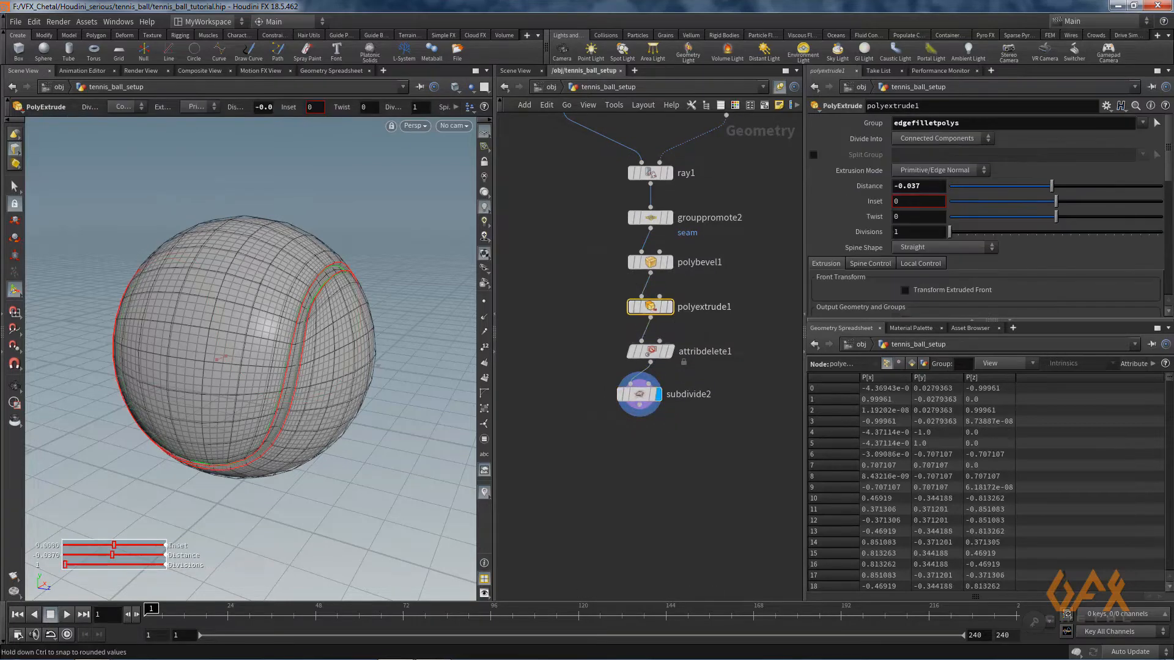
{"action": "scroll", "coordinate": [984, 214], "scroll_direction": "down", "scroll_amount": 2}
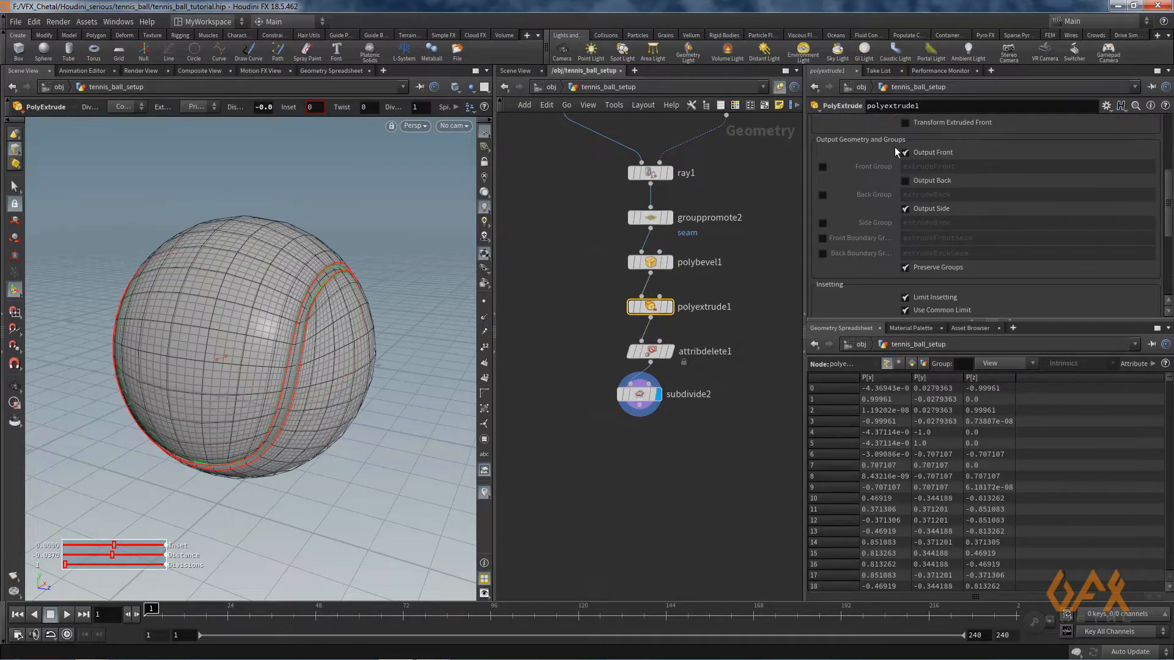
{"action": "left_click", "coordinate": [822, 166]}
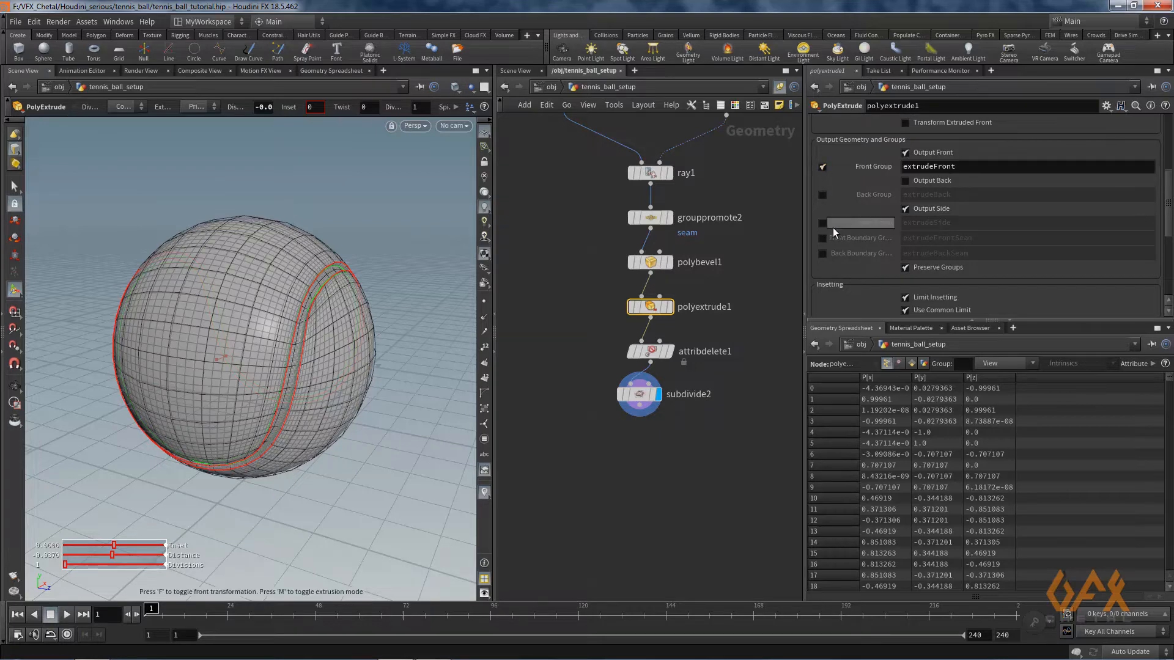
{"action": "left_click", "coordinate": [822, 223]}
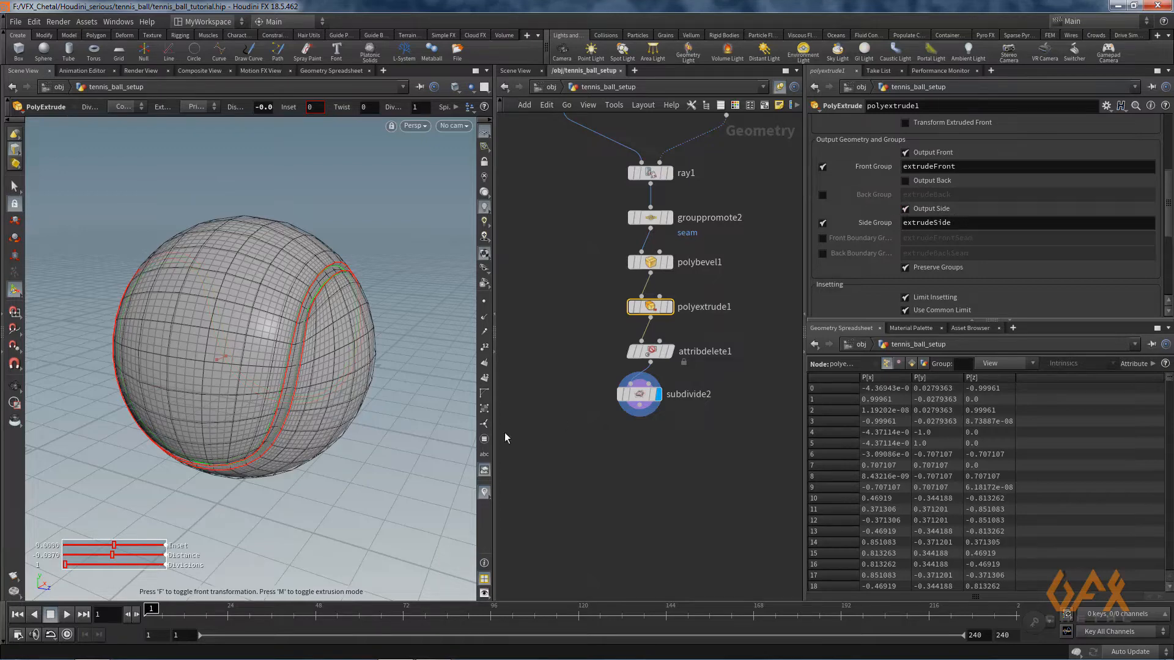
- Add a Group node after the final Subdivide node
{"action": "middle_click_drag", "start_coordinate": [585, 410], "coordinate": [602, 376]}
{"action": "left_click", "coordinate": [605, 409]}
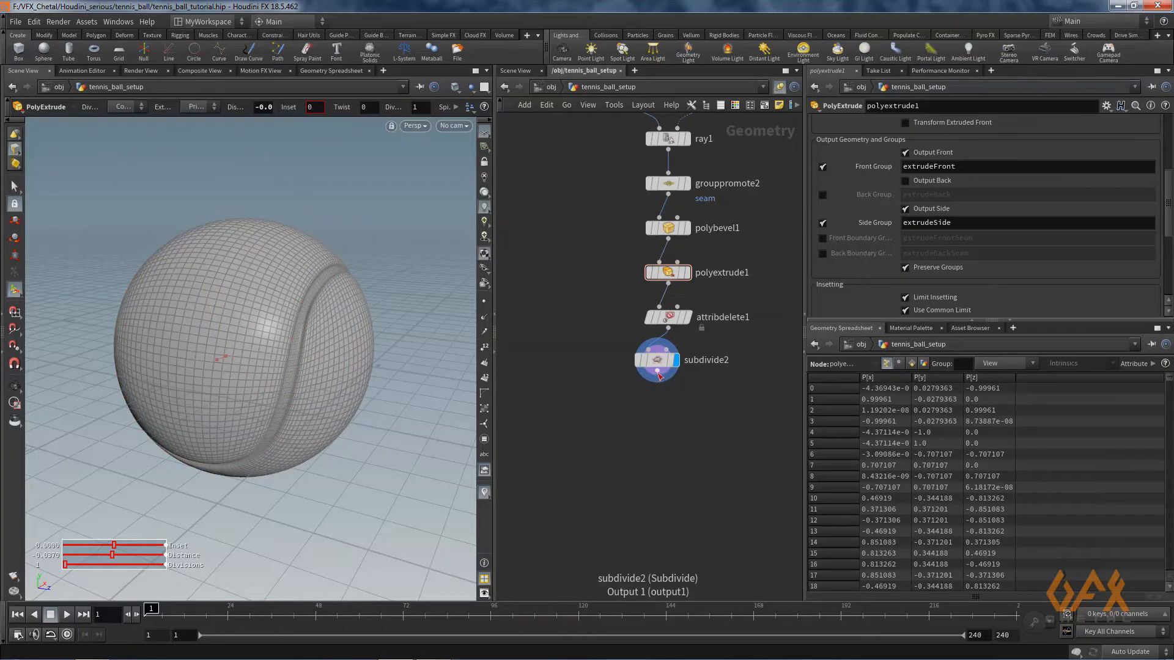
{"action": "key", "text": "Tab"}
{"action": "type", "text": "gr"}
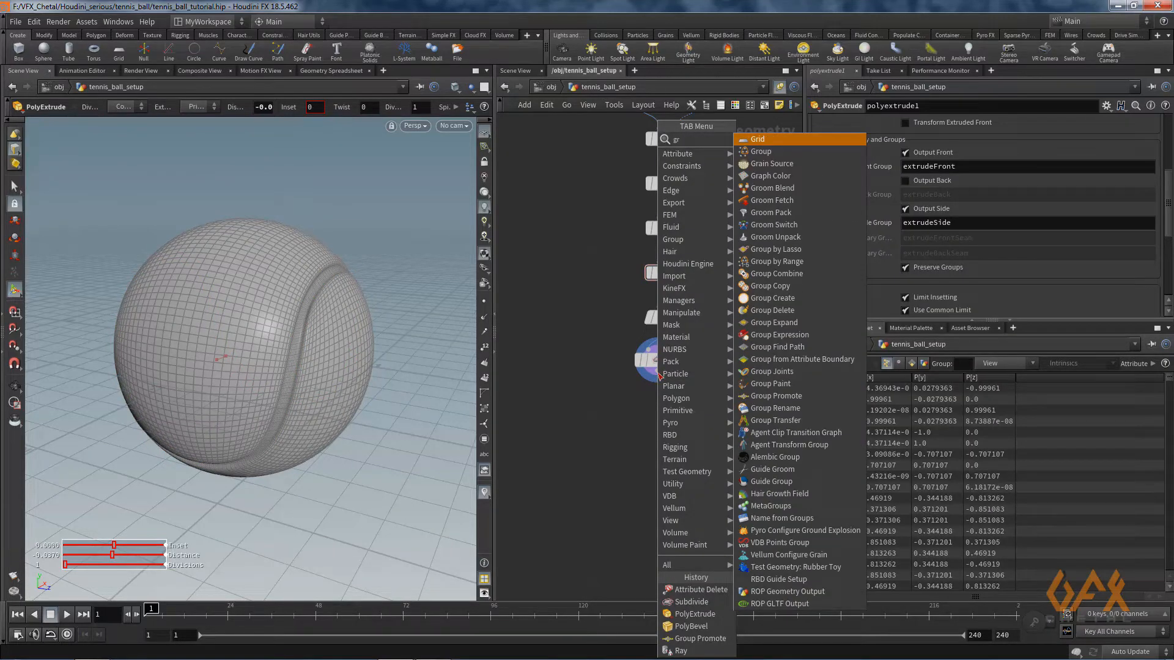
{"action": "key", "text": "Down"}
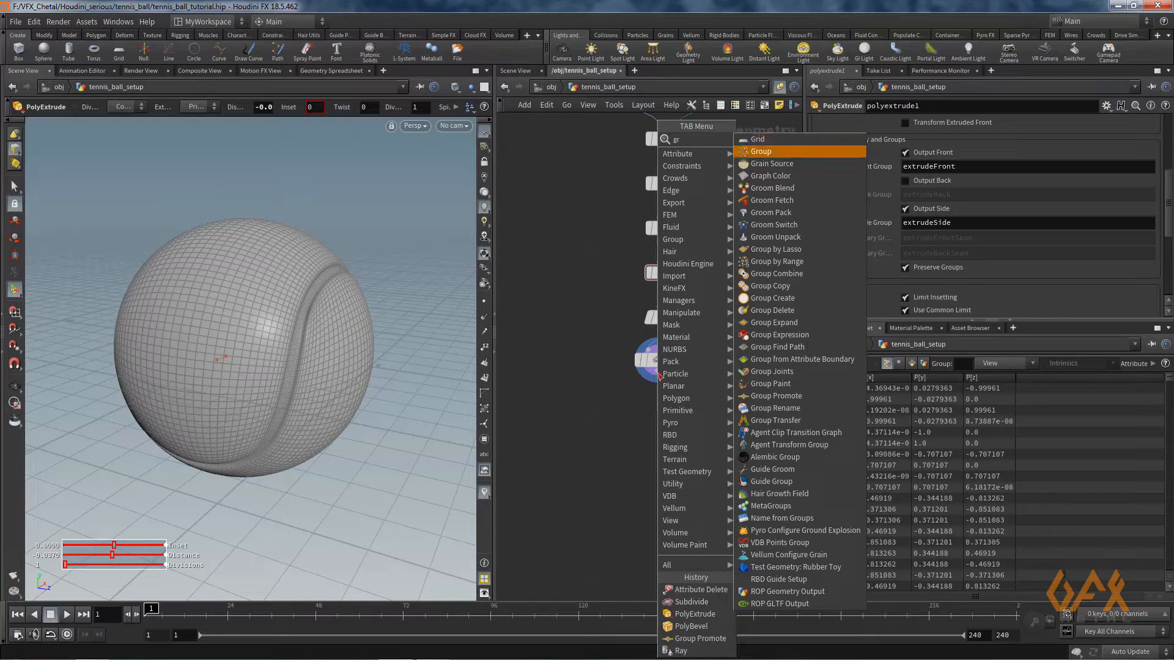
{"action": "key", "text": "Return"}
{"action": "left_click", "coordinate": [673, 407]}
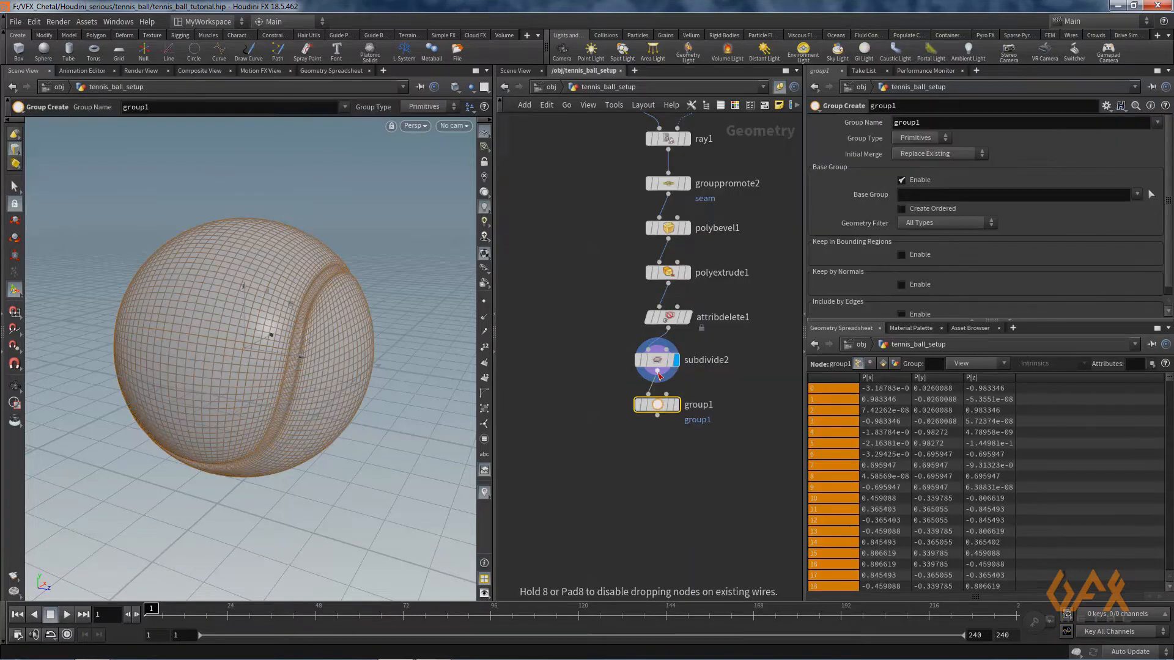
- Display the new Group node's result and name its primitive group seam_poly
{"action": "left_click", "coordinate": [676, 405]}
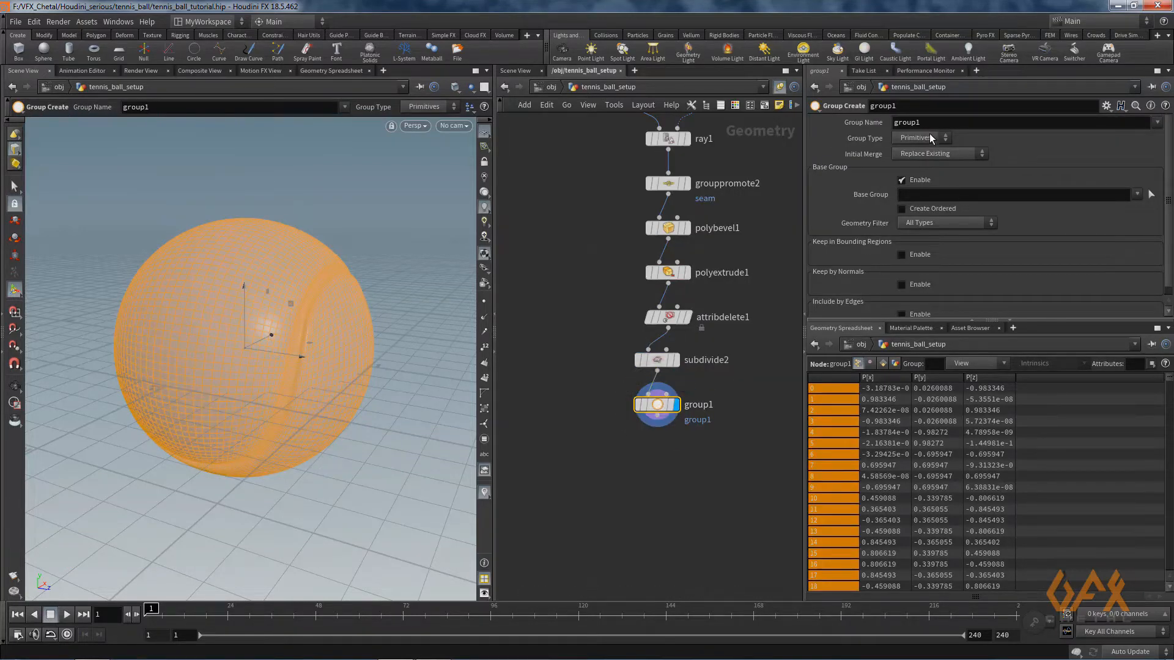
{"action": "double_click", "coordinate": [911, 123]}
{"action": "type", "text": "se"}
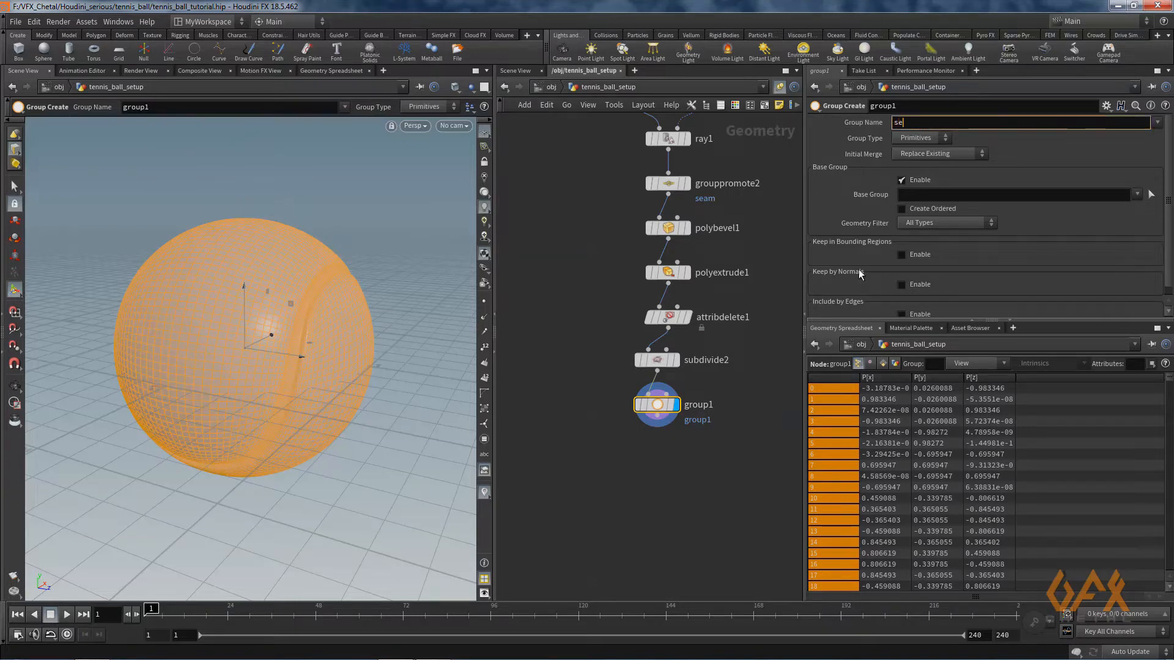
{"action": "type", "text": "am_poly"}
- Set the seam_poly group's Base Group to extrudeFront and extrudeSide, and inspect the highlighted seam polygons
{"action": "left_click", "coordinate": [1137, 195]}
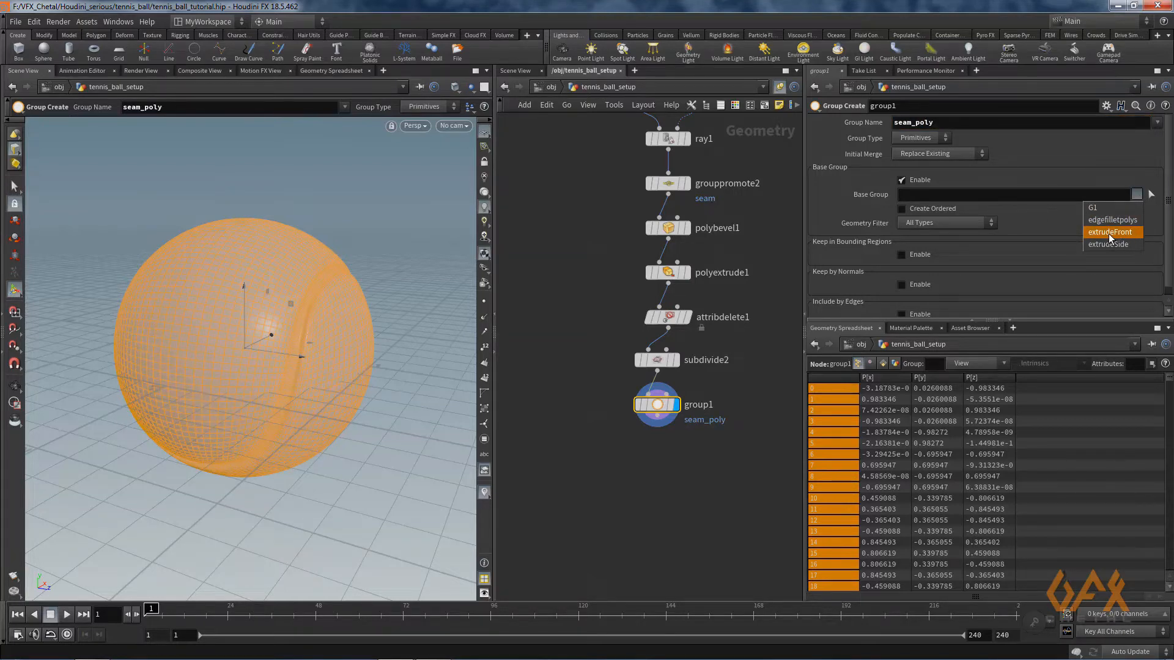
{"action": "left_click", "coordinate": [1110, 235]}
{"action": "left_click", "coordinate": [1137, 195]}
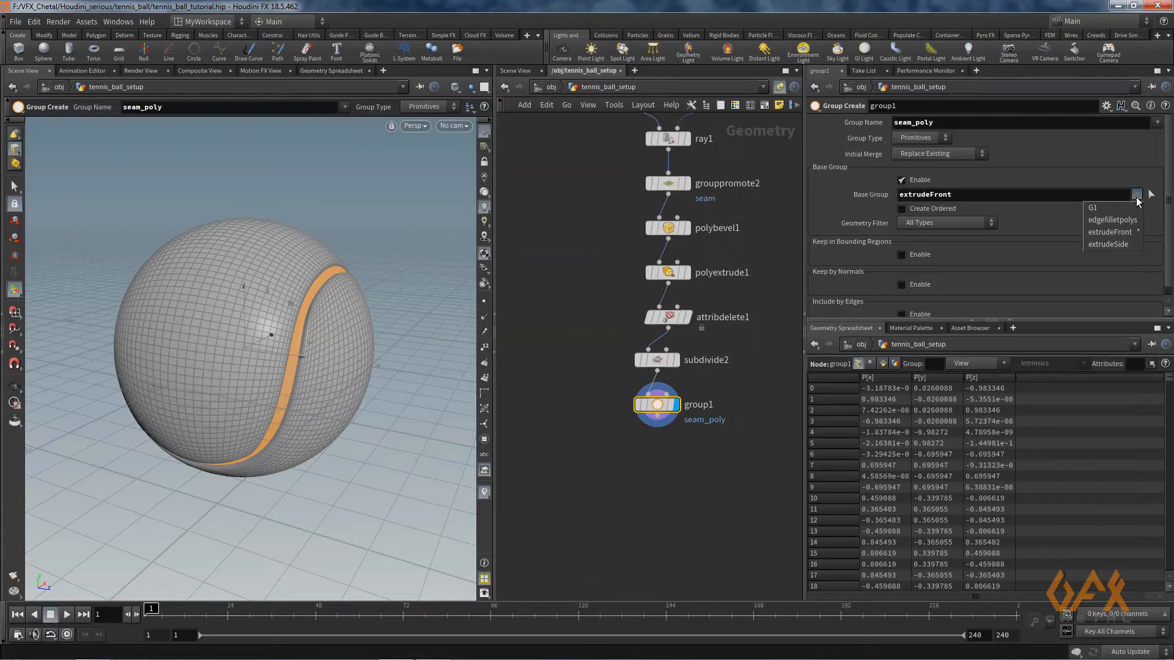
{"action": "left_click", "coordinate": [1110, 244]}
{"action": "right_click_drag", "start_coordinate": [320, 365], "coordinate": [462, 332], "text": "alt"}
{"action": "left_click_drag", "start_coordinate": [462, 332], "coordinate": [279, 406], "text": "alt"}
{"action": "key", "text": "Return"}
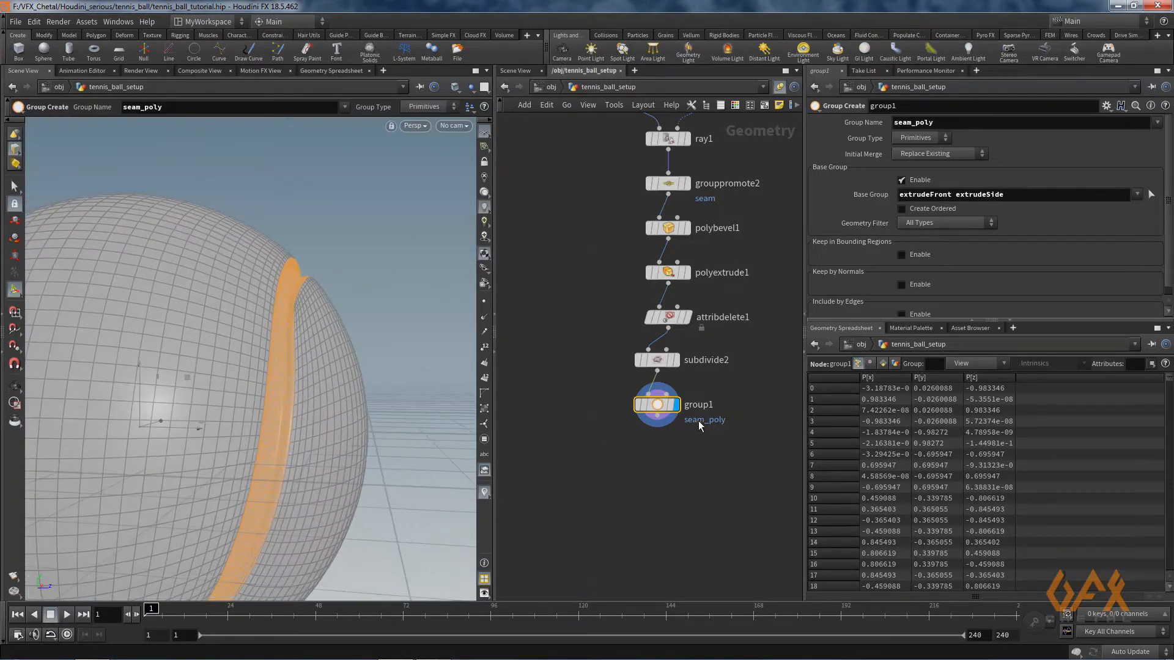
{"action": "key", "text": "Escape"}
{"action": "right_click_drag", "start_coordinate": [265, 340], "coordinate": [157, 388]}
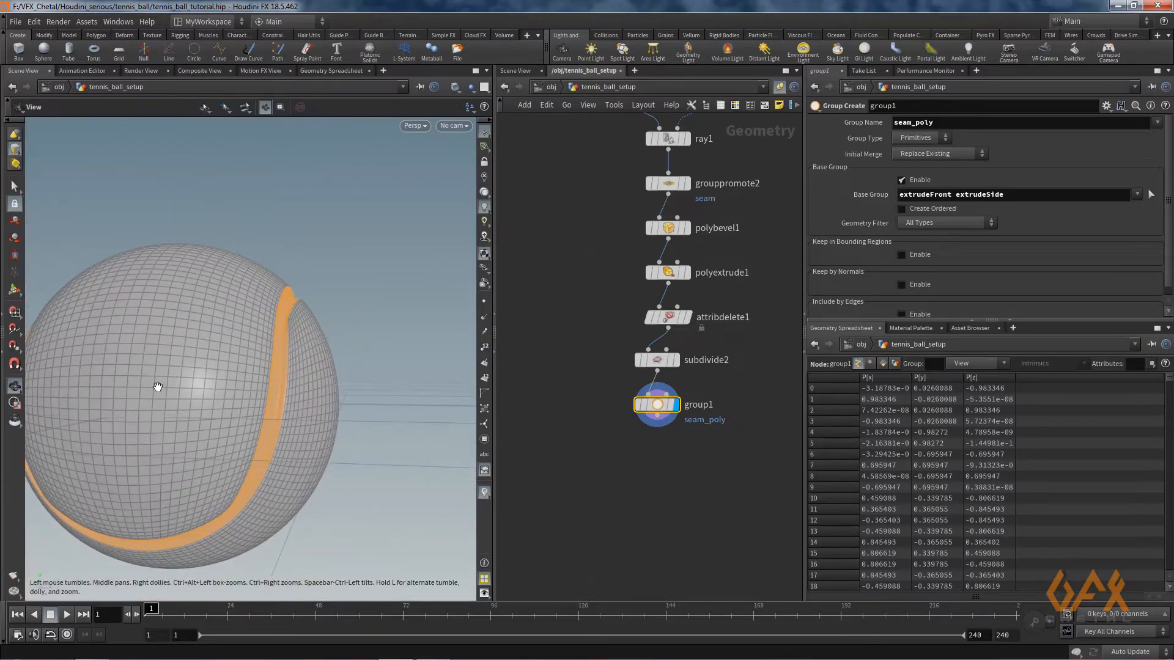
{"action": "left_click_drag", "start_coordinate": [157, 387], "coordinate": [175, 295]}
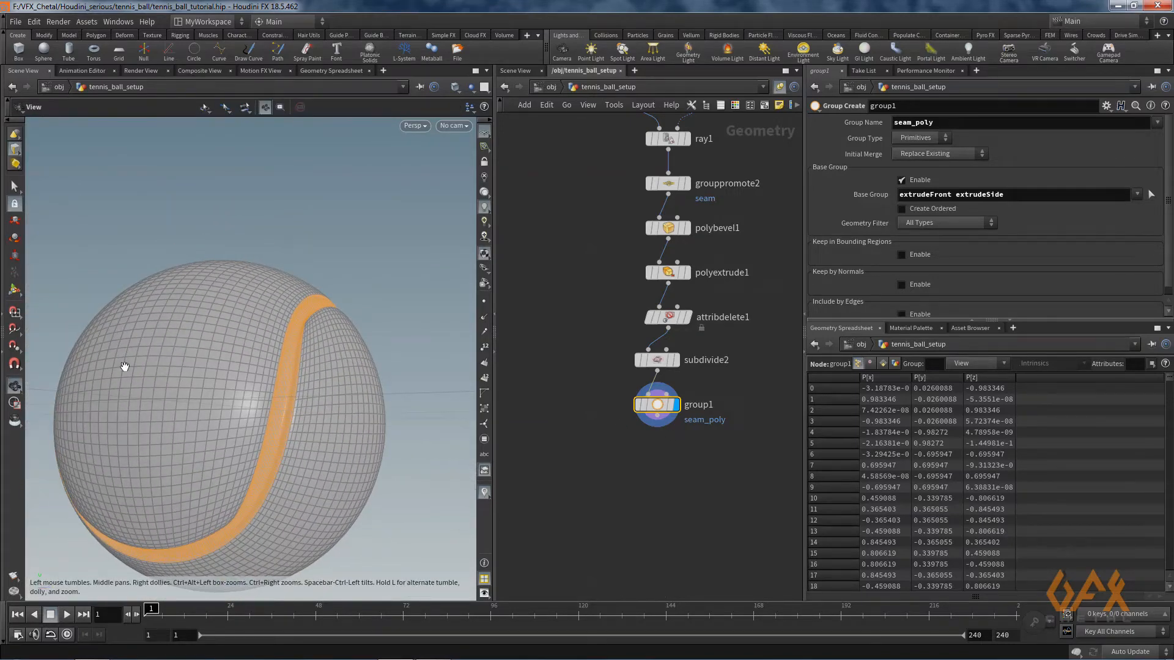
{"action": "key", "text": "Return"}
- Add a Group Combine node after the seam_poly Group node
{"action": "key", "text": "Tab"}
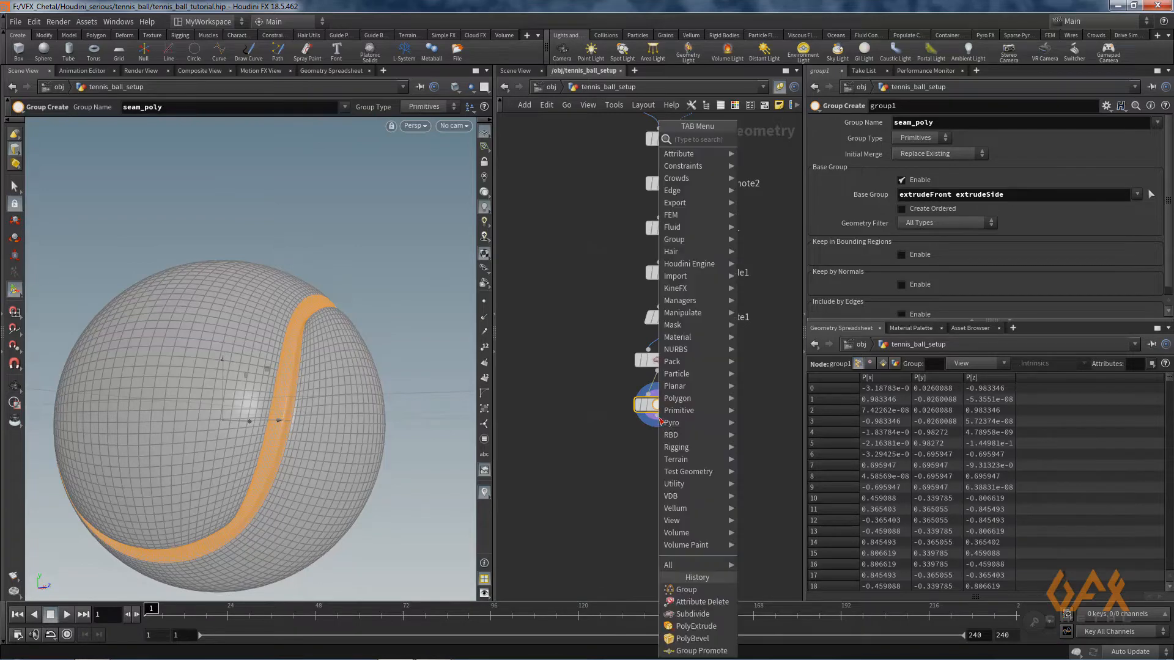
{"action": "type", "text": "gr"}
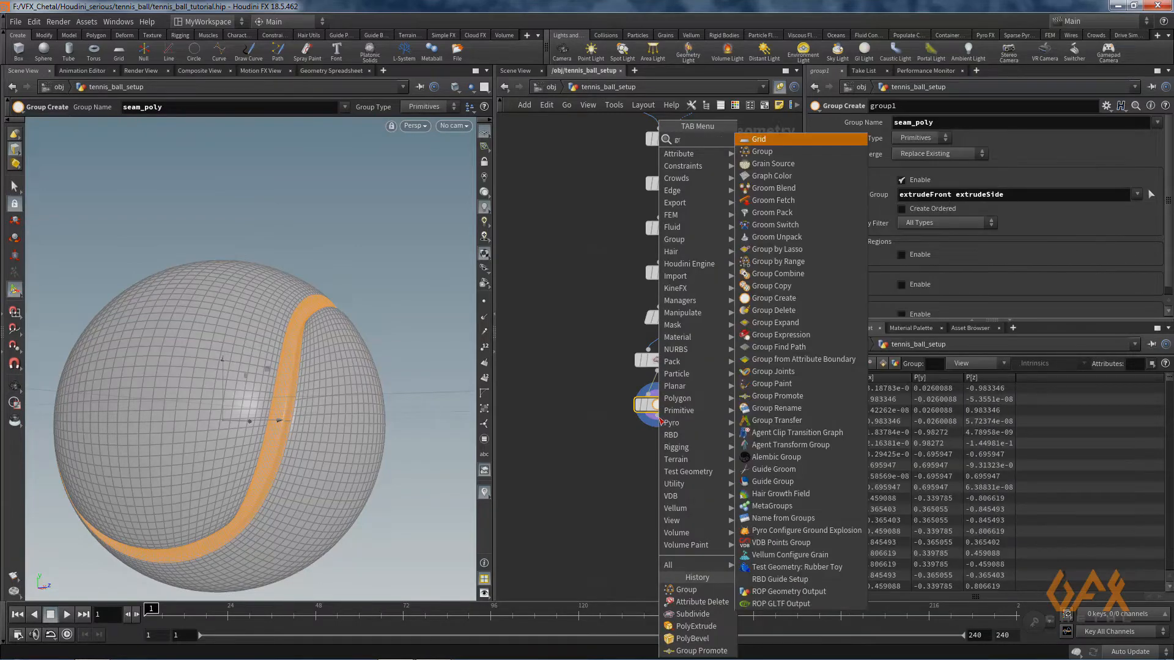
{"action": "type", "text": "oup com"}
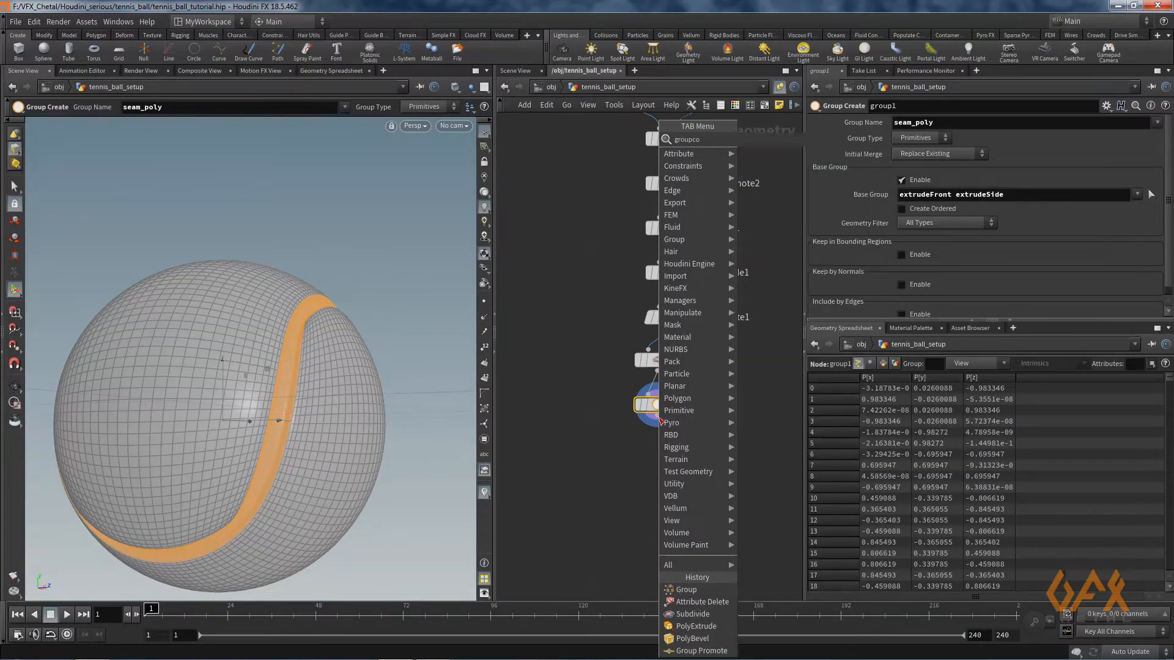
{"action": "key", "text": "Return"}
{"action": "left_click", "coordinate": [660, 443]}
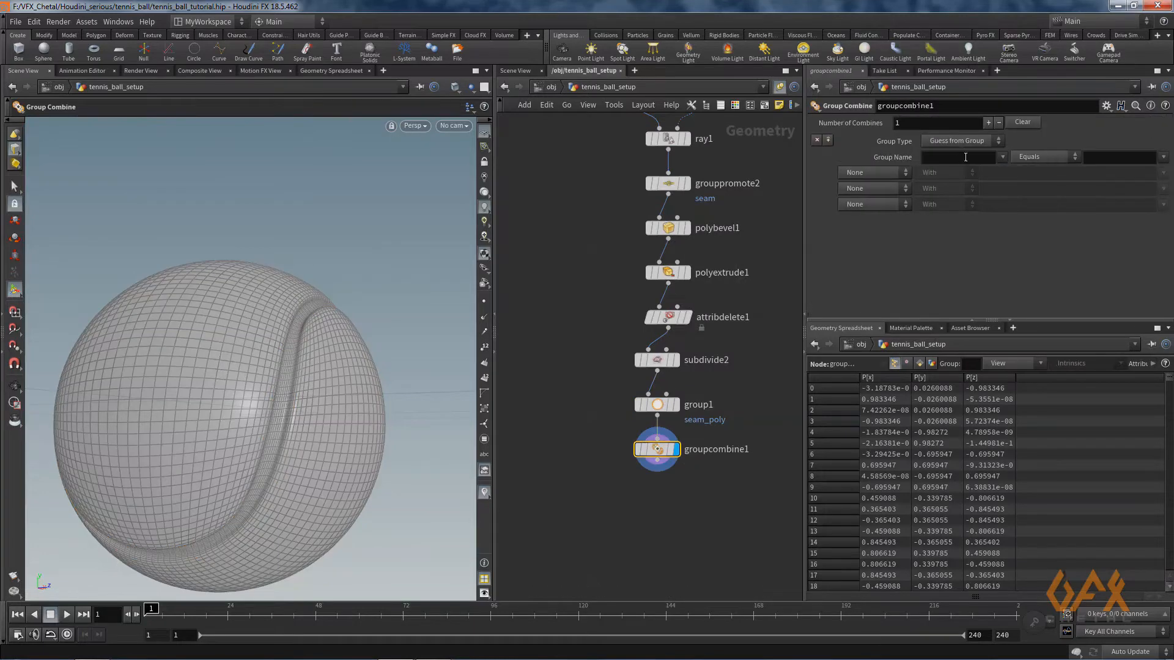
- Define the group felt_poly in the Group Combine node as Equals All But seam_poly, and inspect the grouped polygons
{"action": "left_click", "coordinate": [954, 155]}
{"action": "type", "text": "felt_poly"}
{"action": "left_click", "coordinate": [1164, 159]}
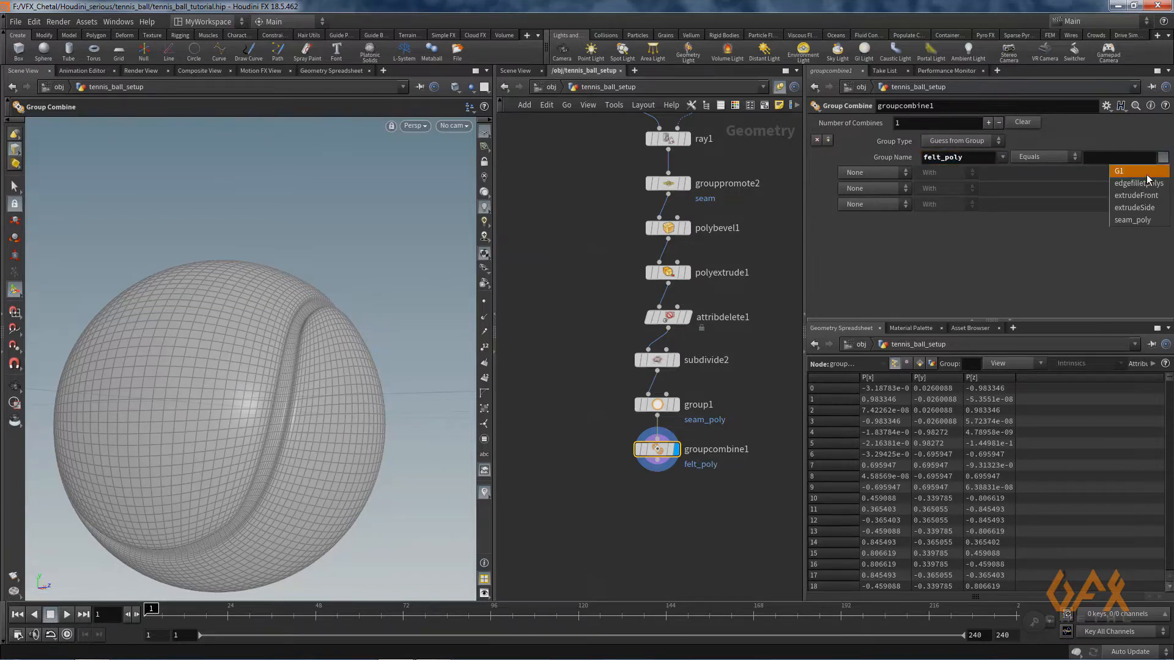
{"action": "left_click", "coordinate": [1128, 221]}
{"action": "left_click", "coordinate": [1046, 158]}
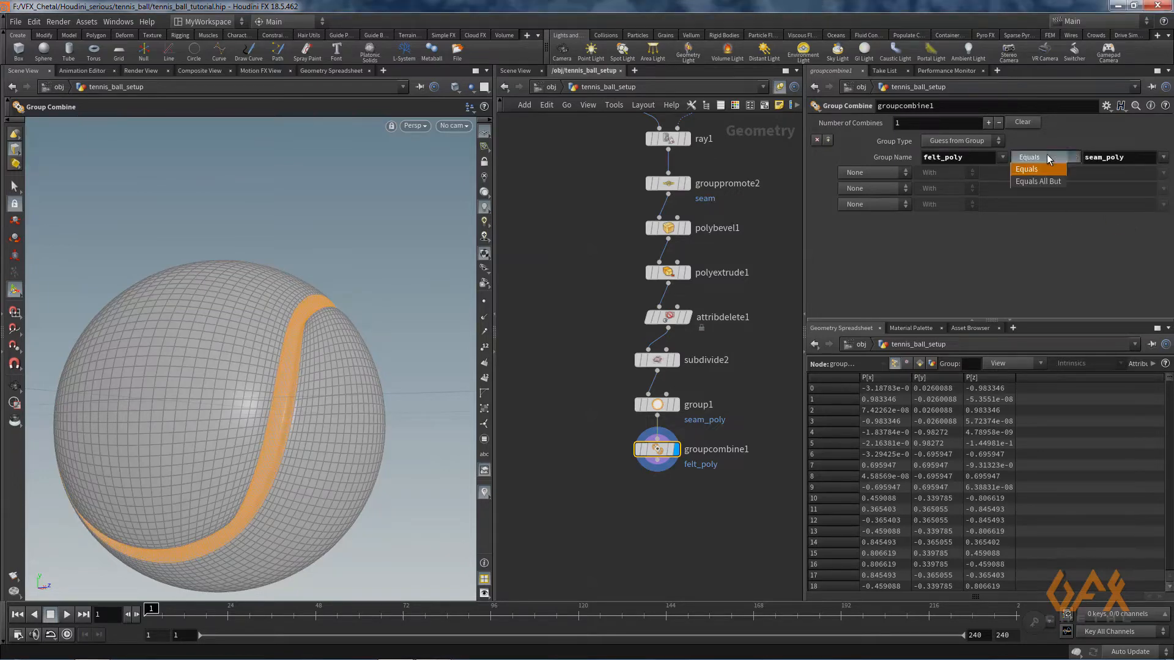
{"action": "left_click", "coordinate": [1041, 183]}
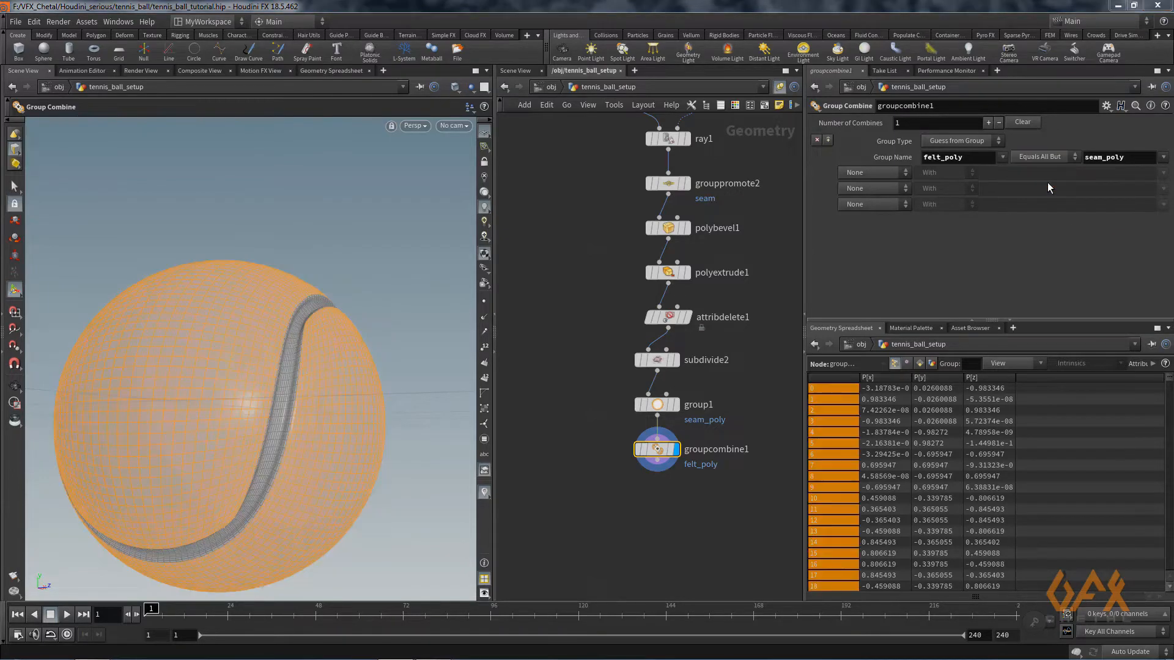
{"action": "key", "text": "Escape"}
{"action": "left_click_drag", "start_coordinate": [320, 278], "coordinate": [379, 314]}
{"action": "scroll", "coordinate": [379, 315], "scroll_direction": "up", "scroll_amount": 5}
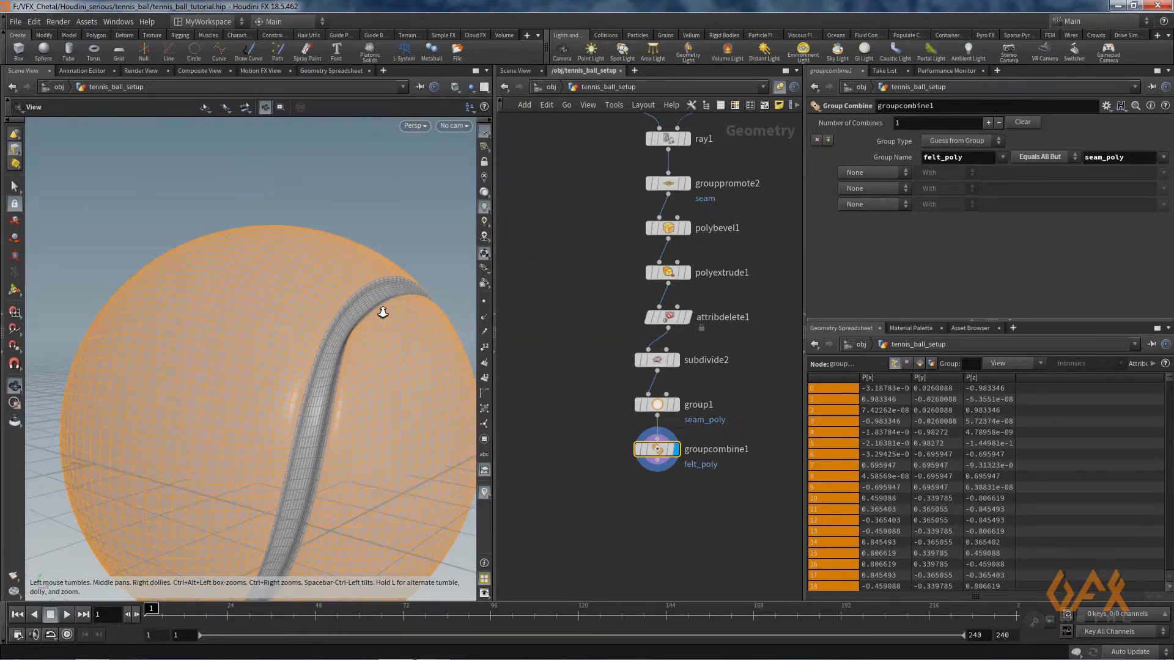
{"action": "key", "text": "Return"}
- Add a Transform node after the Group Combine node and display its result
{"action": "middle_click_drag", "start_coordinate": [671, 491], "coordinate": [700, 447]}
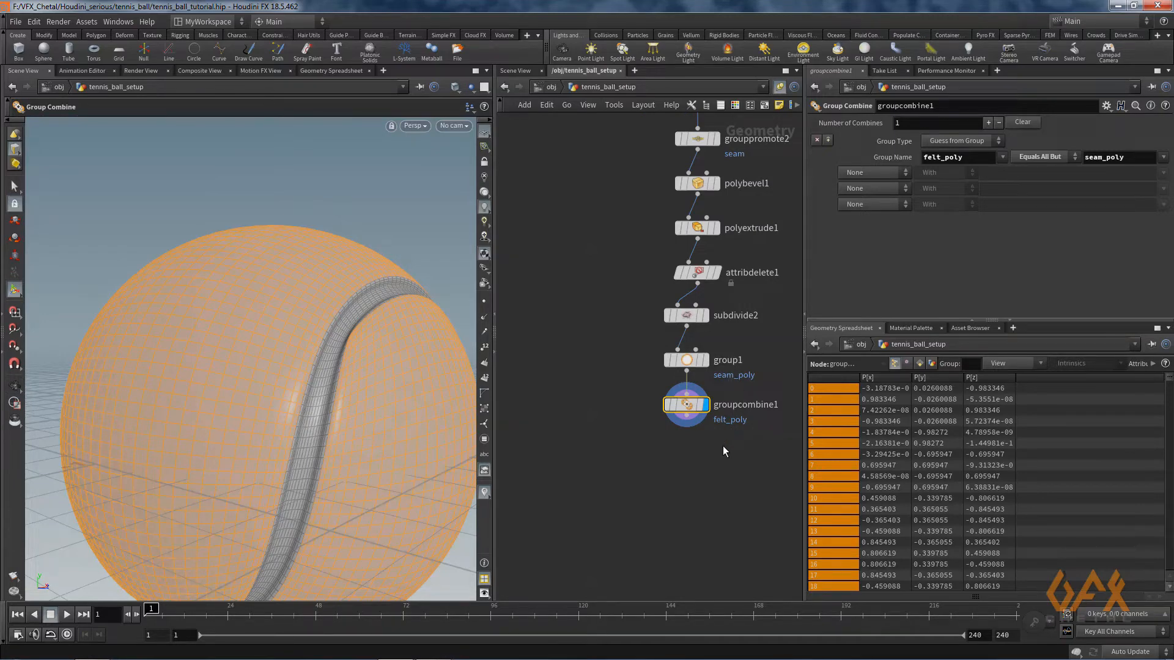
{"action": "middle_click_drag", "start_coordinate": [695, 466], "coordinate": [677, 435]}
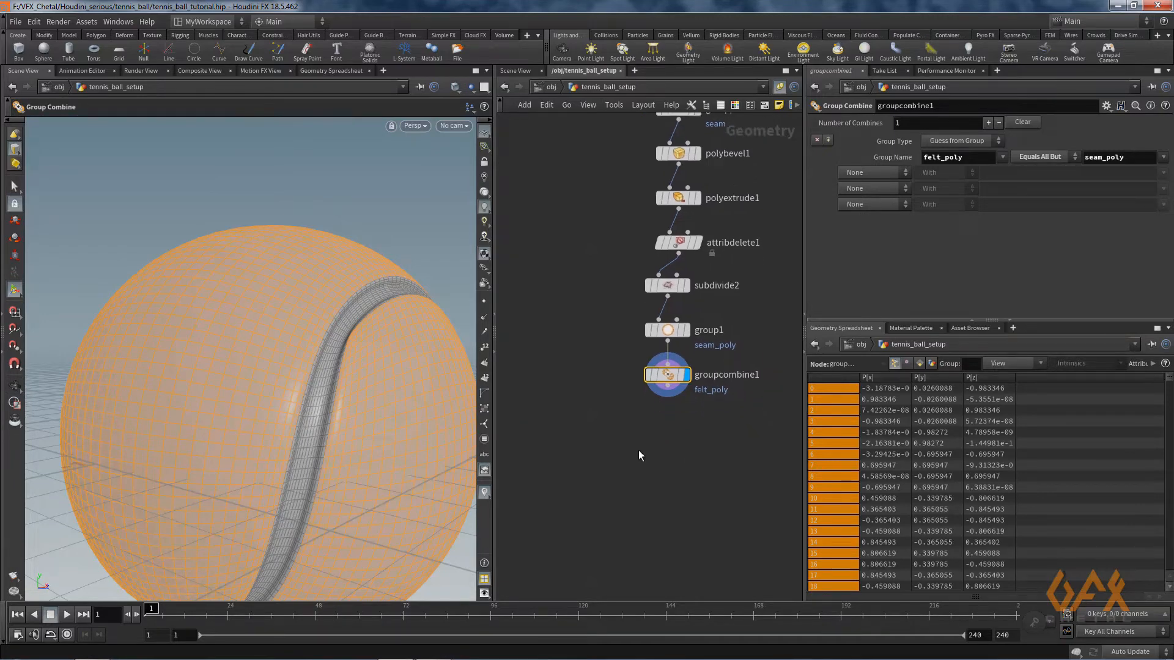
{"action": "key", "text": "Escape"}
{"action": "scroll", "coordinate": [163, 401], "scroll_direction": "down", "scroll_amount": 5}
{"action": "left_click_drag", "start_coordinate": [162, 401], "coordinate": [291, 348]}
{"action": "key", "text": "Return"}
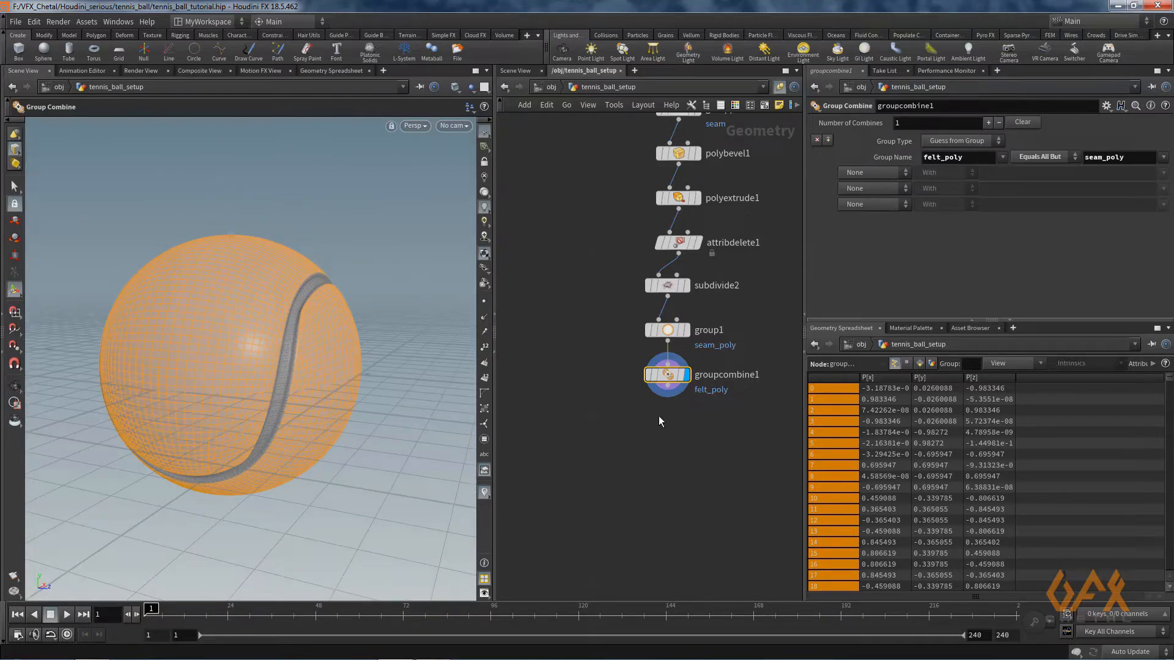
{"action": "key", "text": "Tab"}
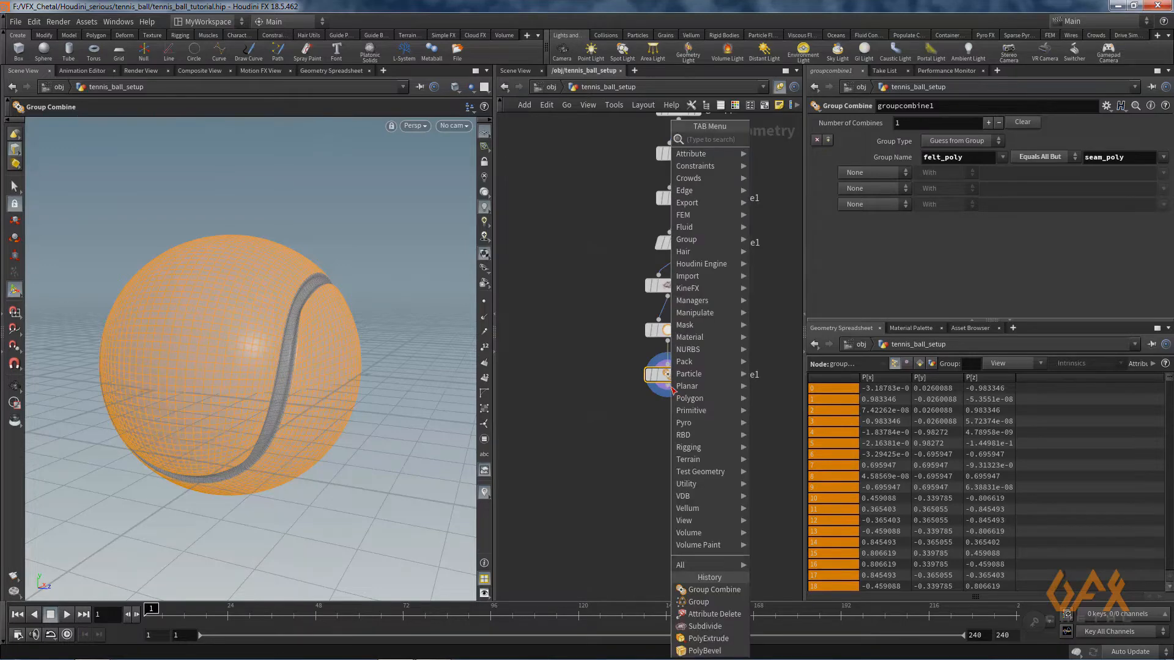
{"action": "type", "text": "tre"}
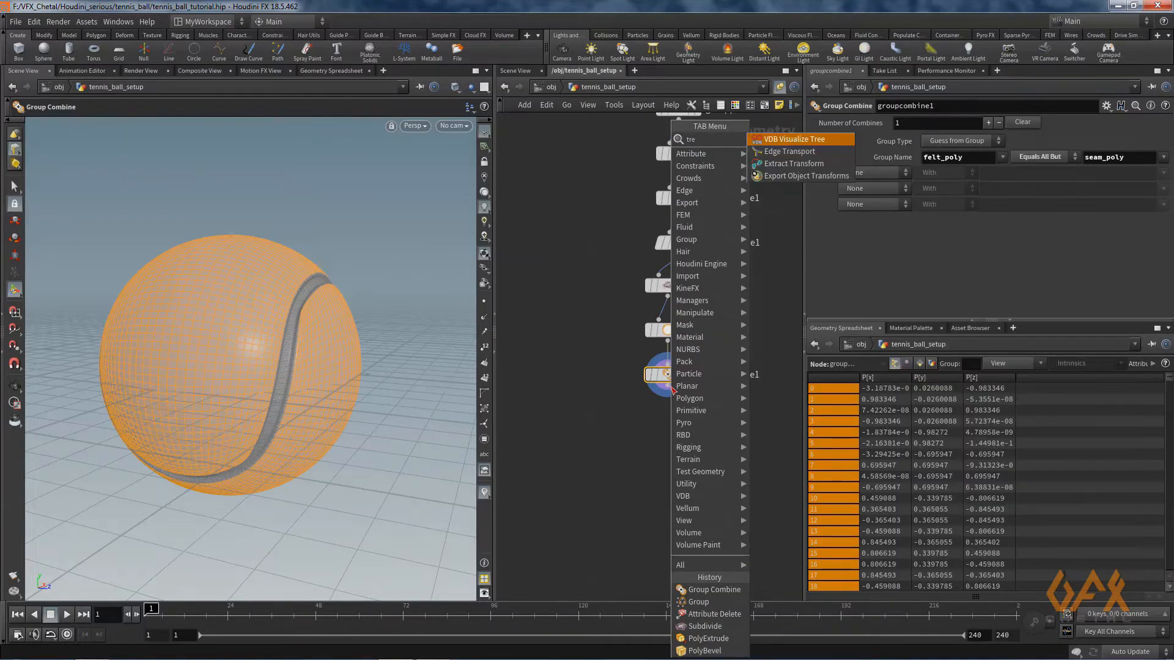
{"action": "key", "text": "BackSpace"}
{"action": "type", "text": "an"}
{"action": "key", "text": "Return"}
{"action": "key", "text": "Return"}
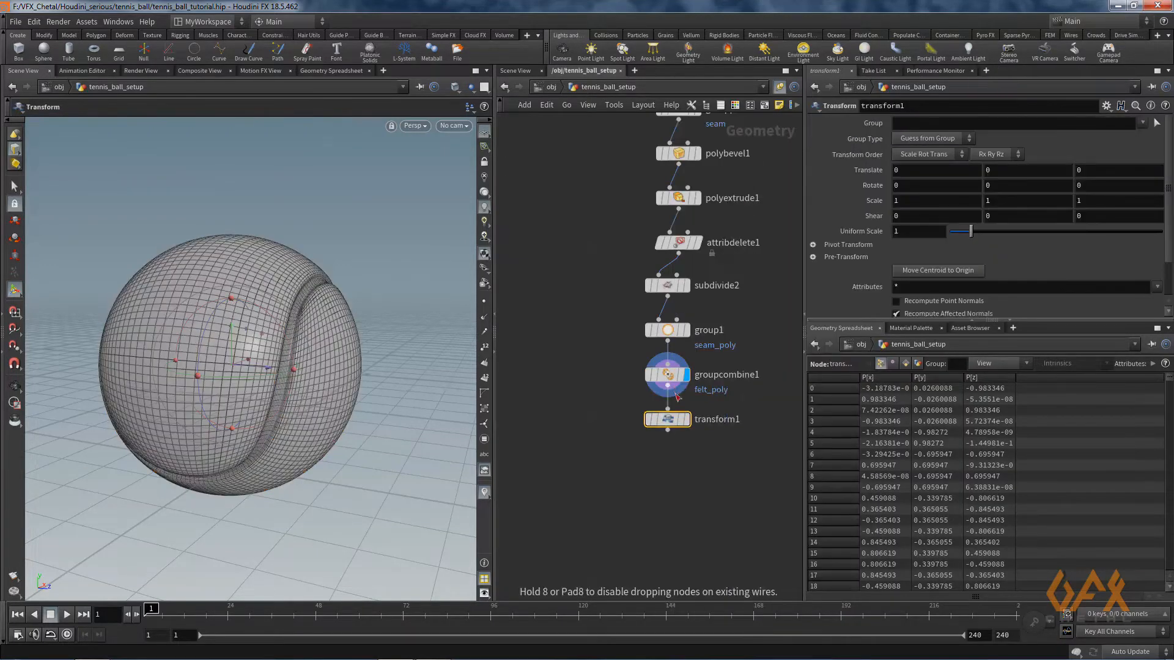
{"action": "left_click", "coordinate": [685, 420]}
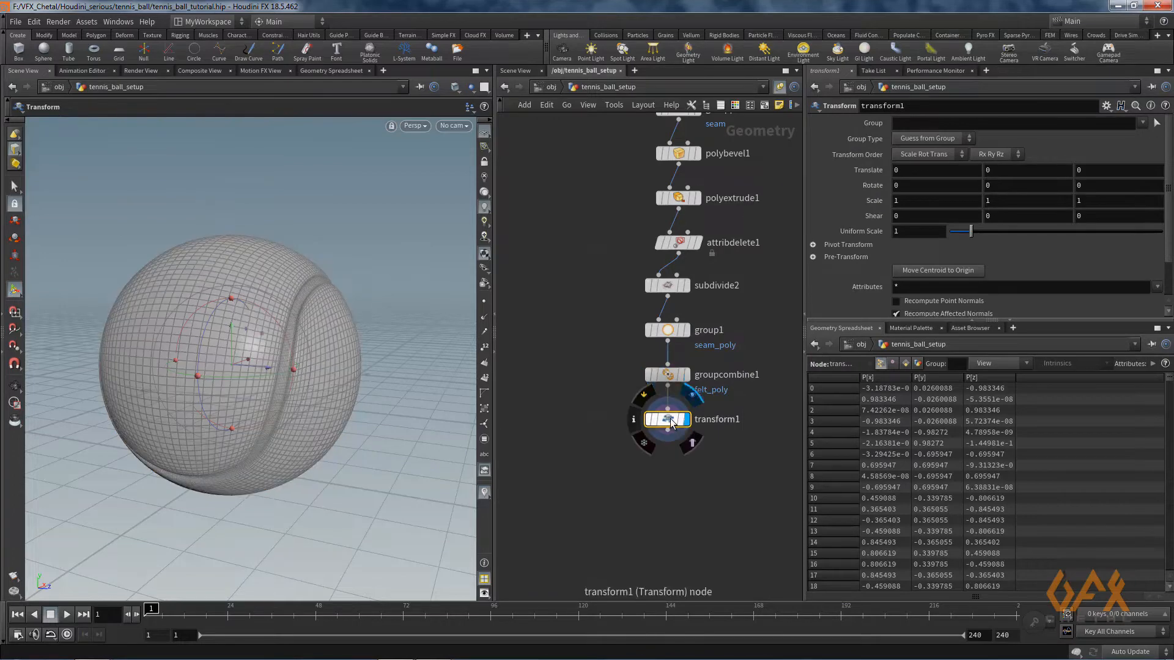
- Set the Transform node's rotation to -140, 150, -90 and inspect the reoriented ball
{"action": "double_click", "coordinate": [912, 183]}
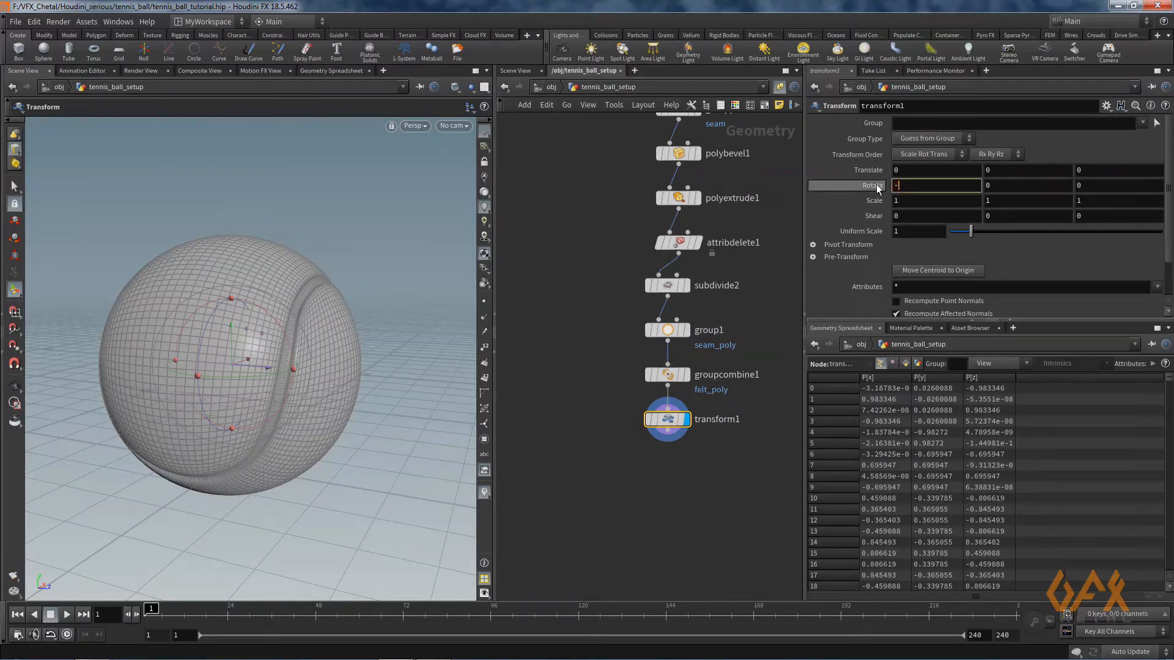
{"action": "type", "text": "-140"}
{"action": "key", "text": "Tab"}
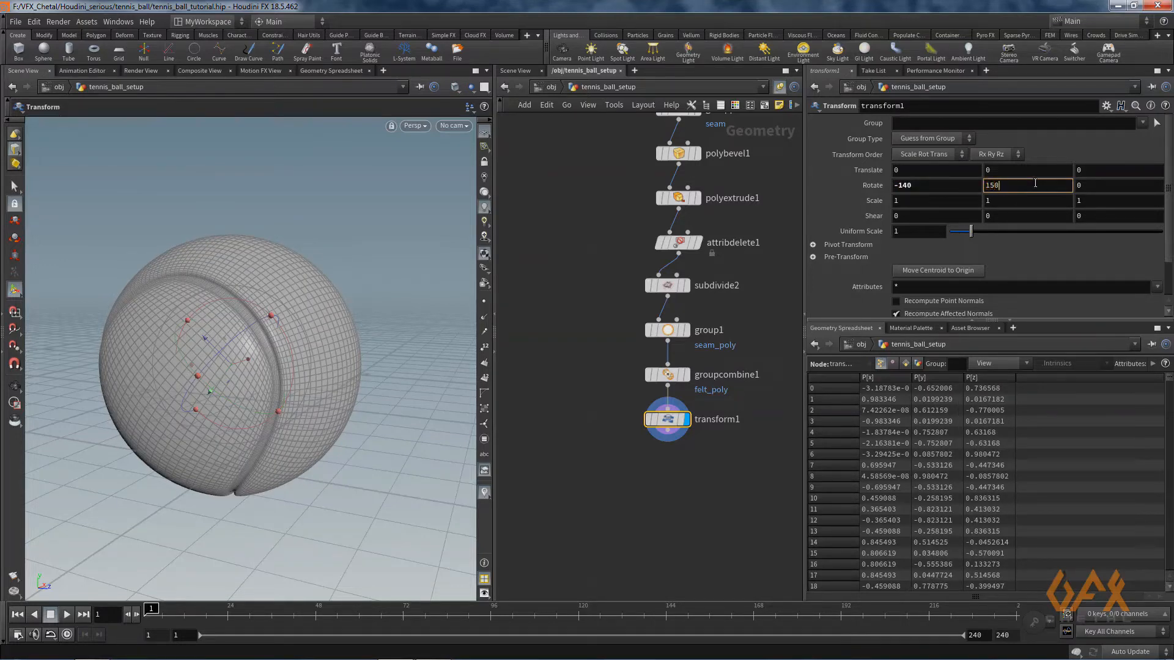
{"action": "key", "text": "Tab"}
{"action": "type", "text": "-9"}
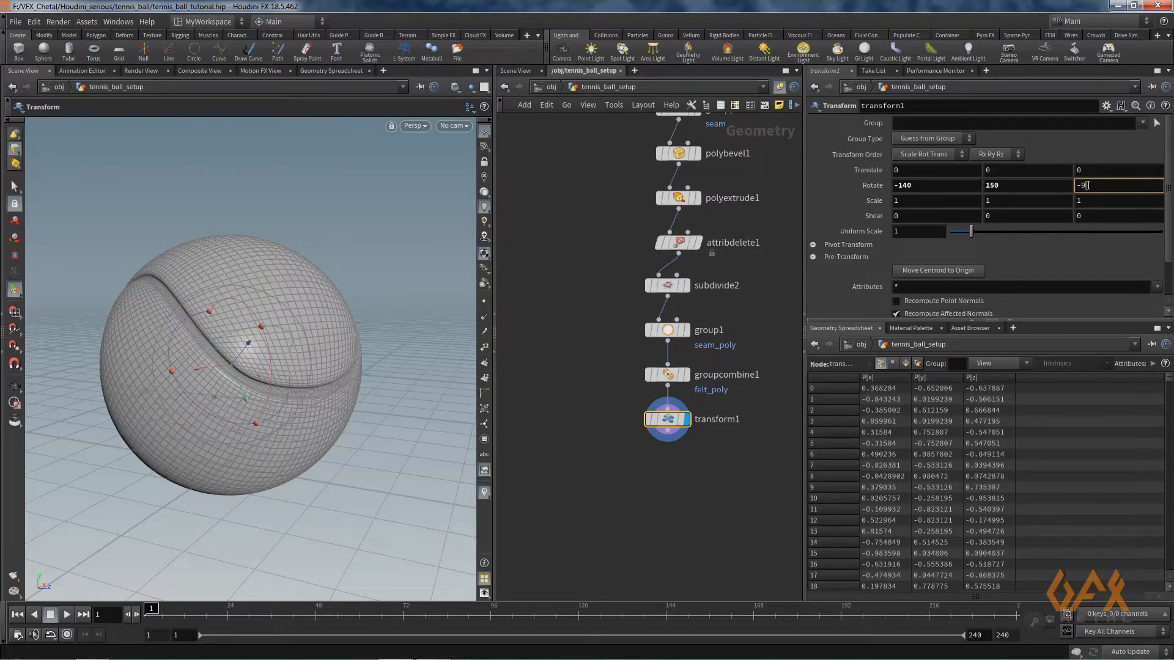
{"action": "type", "text": "0"}
{"action": "key", "text": "Return"}
{"action": "key", "text": "Escape"}
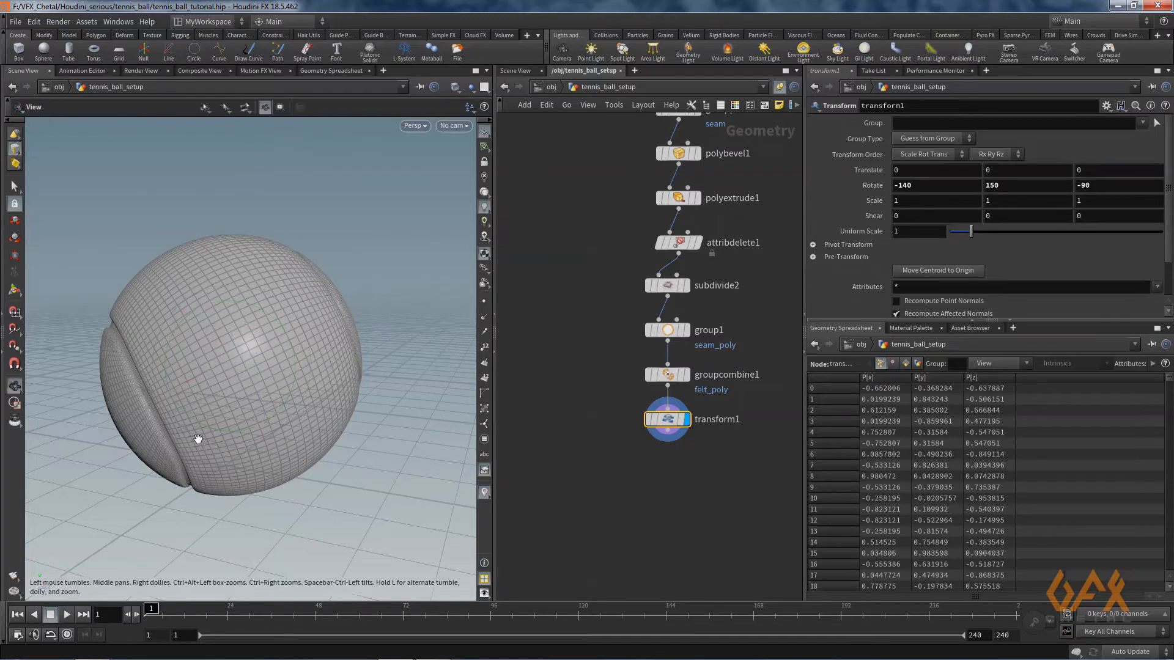
{"action": "mouse_move", "coordinate": [191, 440]}
{"action": "left_mouse_down"}
{"action": "mouse_move", "coordinate": [244, 424]}
{"action": "mouse_move", "coordinate": [169, 439]}
{"action": "left_mouse_up"}
{"action": "right_click_drag", "start_coordinate": [303, 392], "coordinate": [183, 425]}
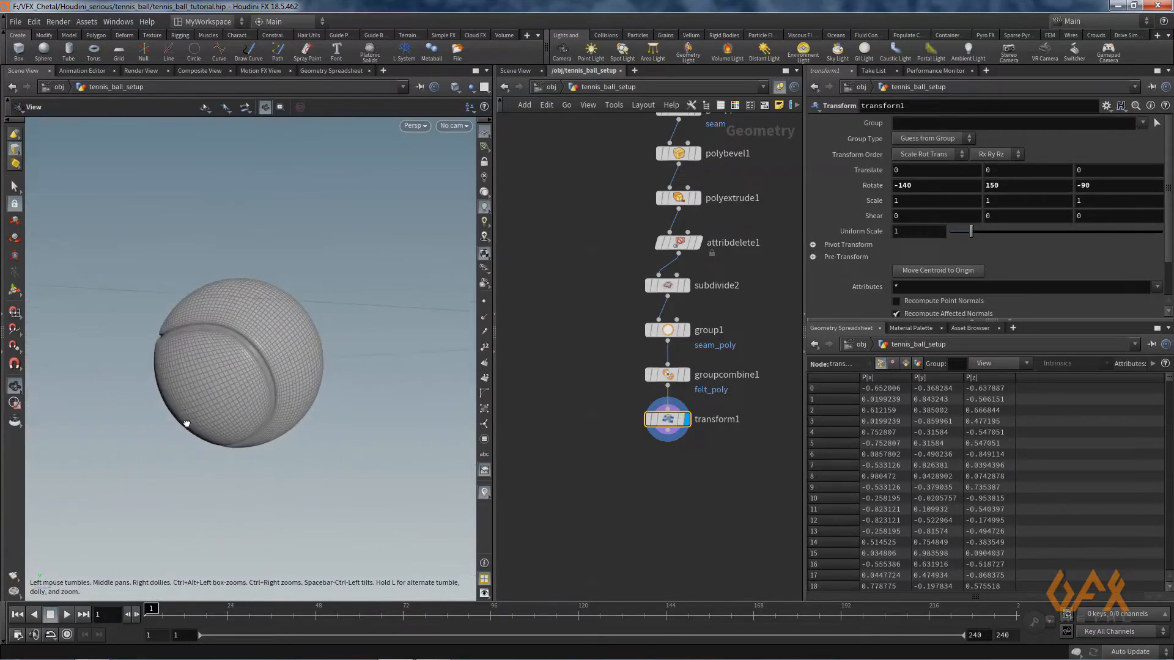
{"action": "left_click_drag", "start_coordinate": [184, 424], "coordinate": [176, 438]}
{"action": "left_click_drag", "start_coordinate": [235, 411], "coordinate": [251, 361]}
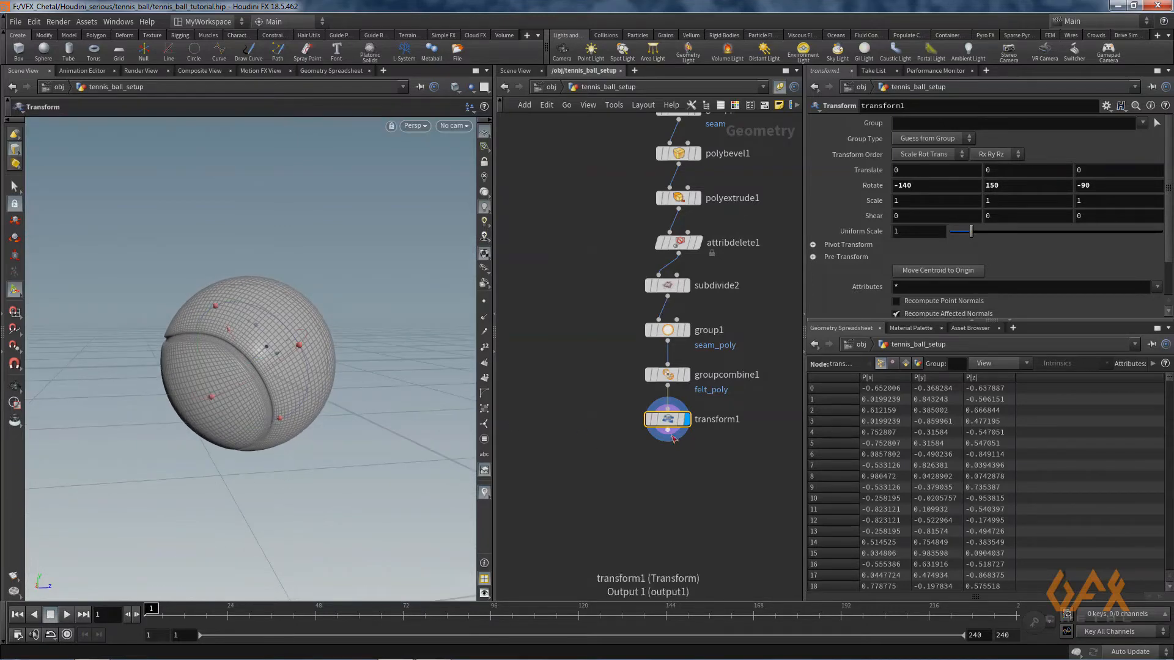
- Add a Match Size node after the Transform node and display its result
{"action": "key", "text": "Tab"}
{"action": "type", "text": "mat"}
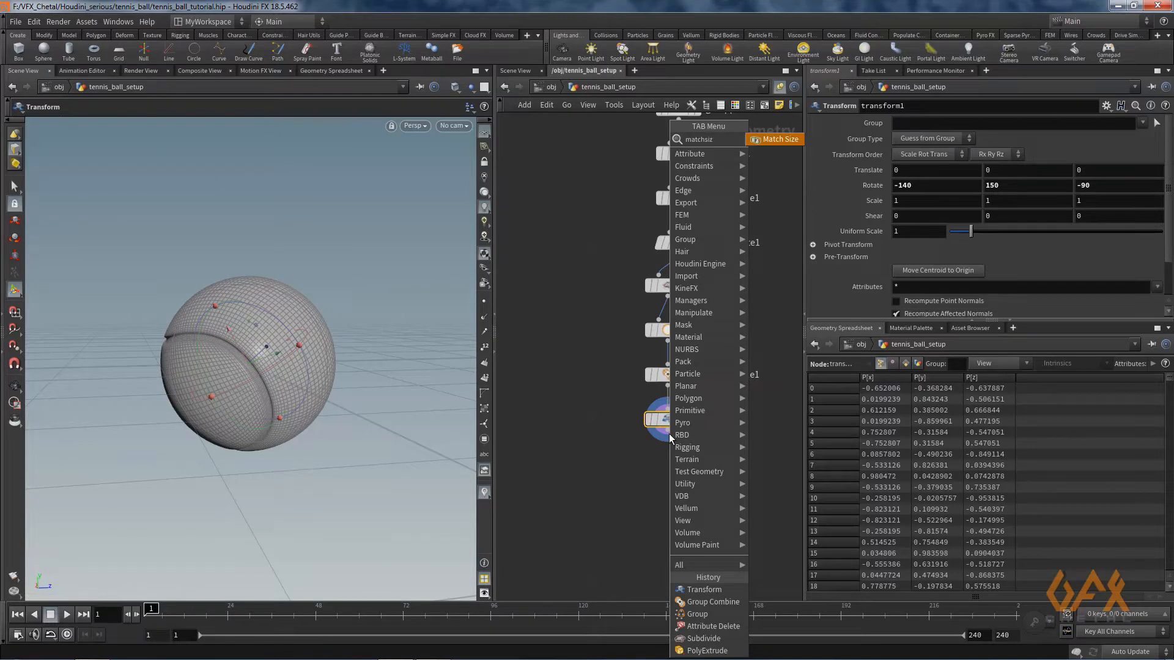
{"action": "key", "text": "Return"}
{"action": "left_click", "coordinate": [667, 464]}
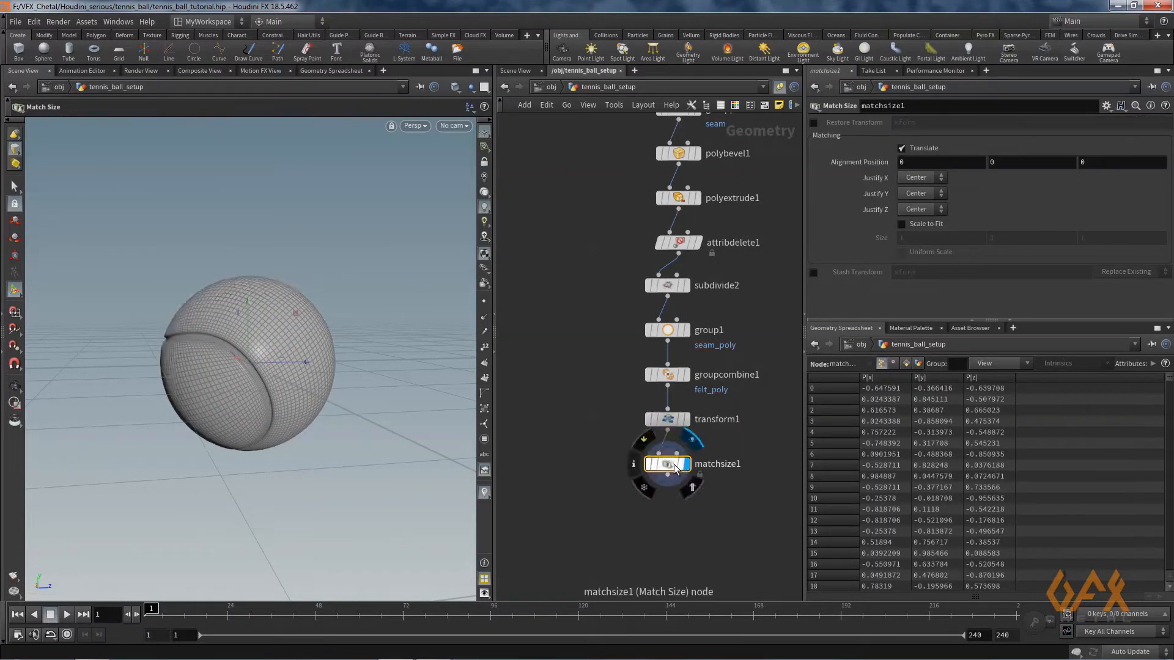
- Set the Match Size node's Justify Y to Min and check that the ball rests on the ground grid
{"action": "left_click", "coordinate": [926, 193]}
{"action": "left_click", "coordinate": [908, 218]}
{"action": "key", "text": "Escape"}
{"action": "left_click_drag", "start_coordinate": [276, 372], "coordinate": [306, 360]}
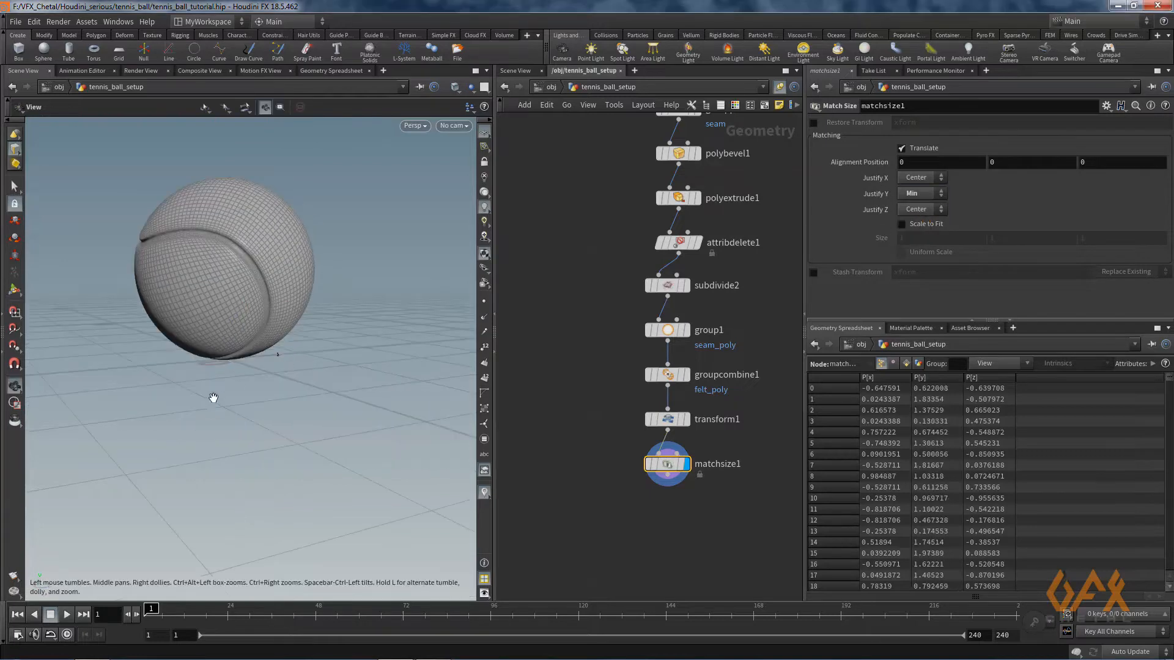
{"action": "left_click_drag", "start_coordinate": [241, 388], "coordinate": [222, 412]}
{"action": "key", "text": "Return"}
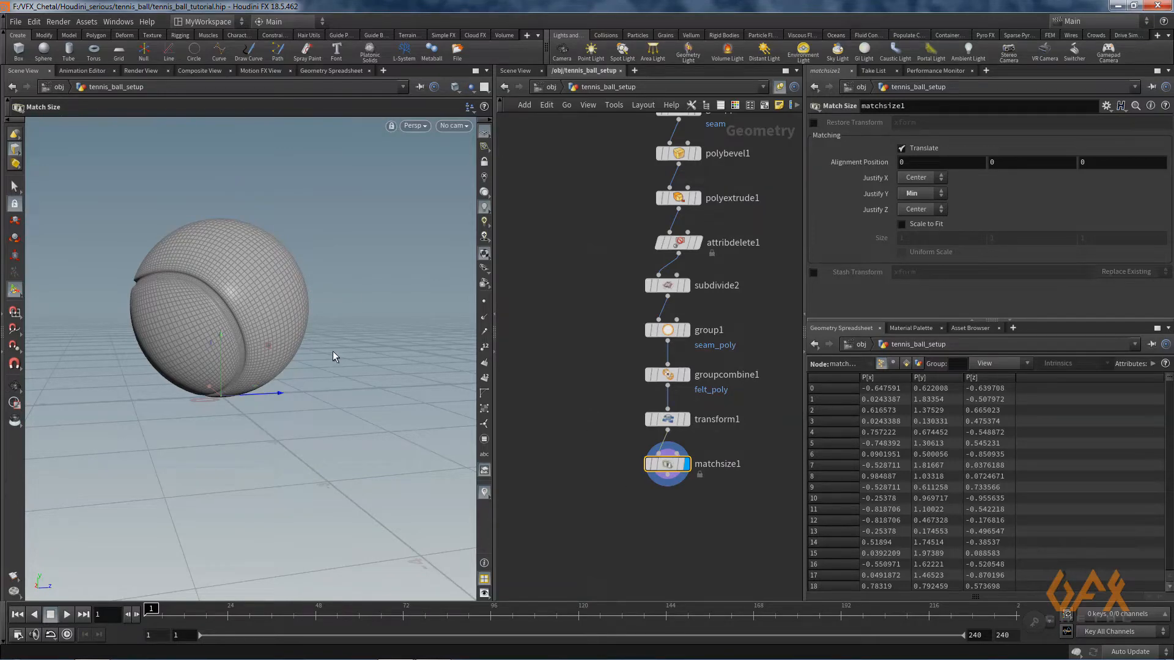
{"action": "key", "text": "Escape"}
{"action": "left_click_drag", "start_coordinate": [333, 356], "coordinate": [288, 422]}
{"action": "key", "text": "Return"}
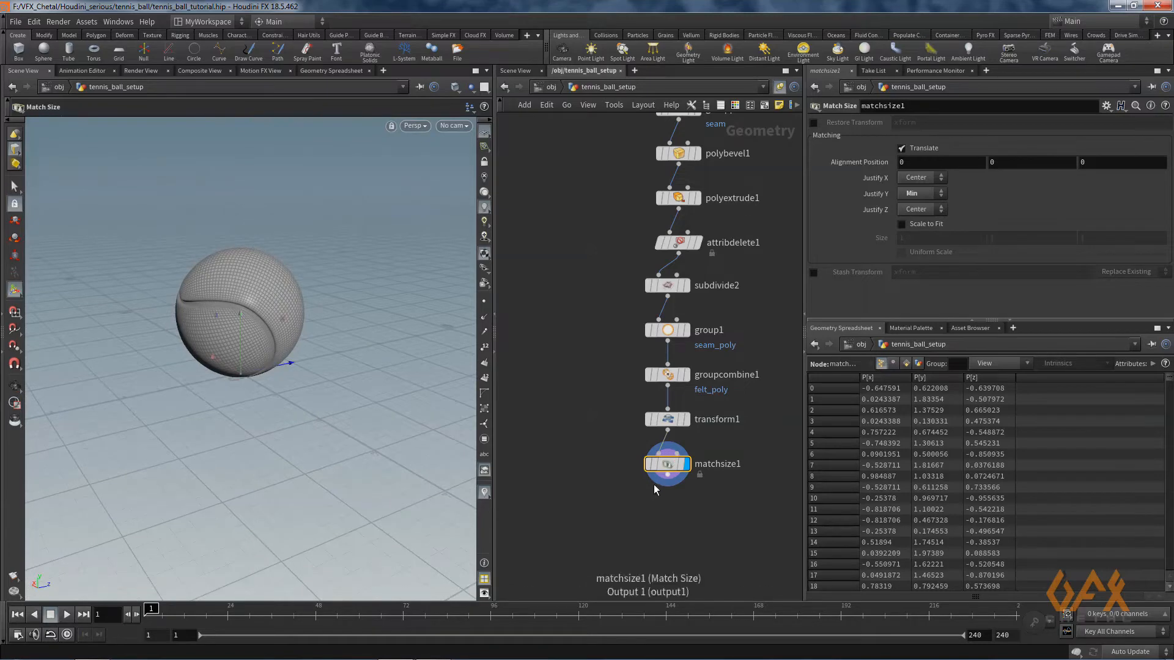
- Add a Null node after the Match Size node
{"action": "key", "text": "Tab"}
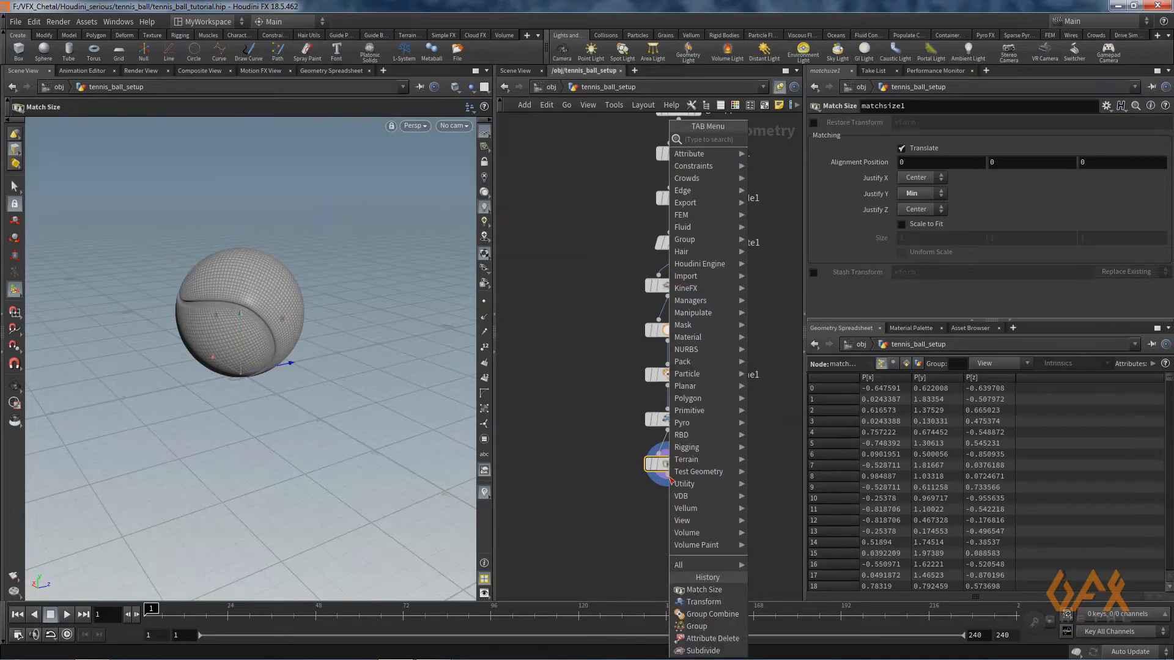
{"action": "type", "text": "null"}
{"action": "key", "text": "Return"}
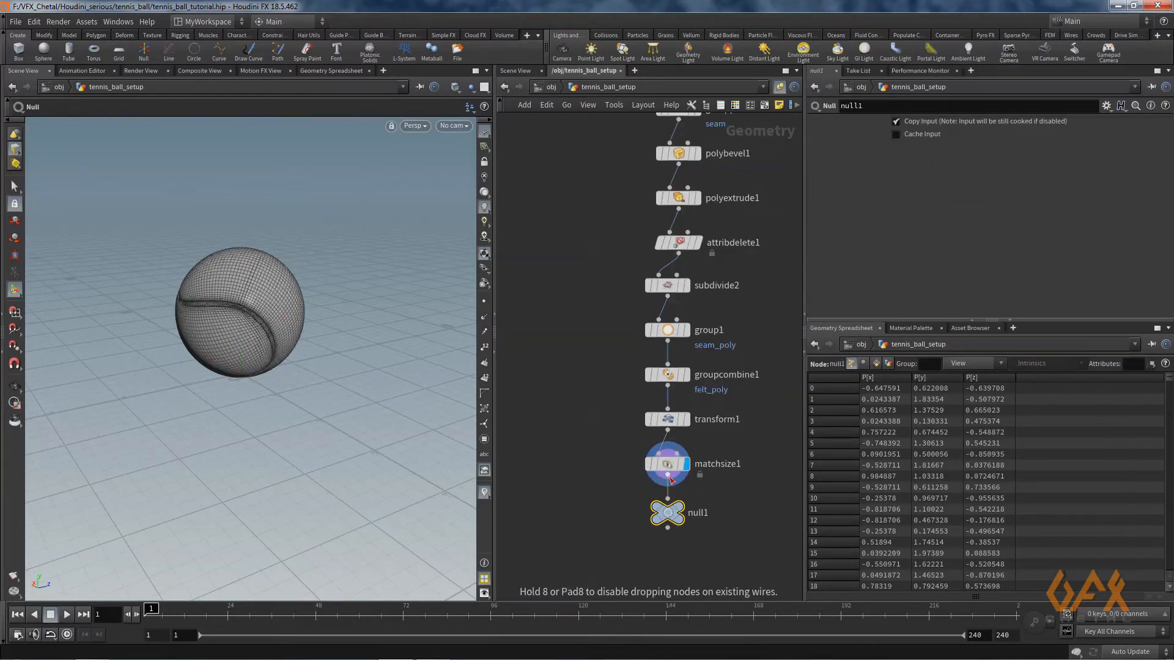
- Rename the Null node under the Match Size node as Ball and save the scene
{"action": "left_click", "coordinate": [658, 511]}
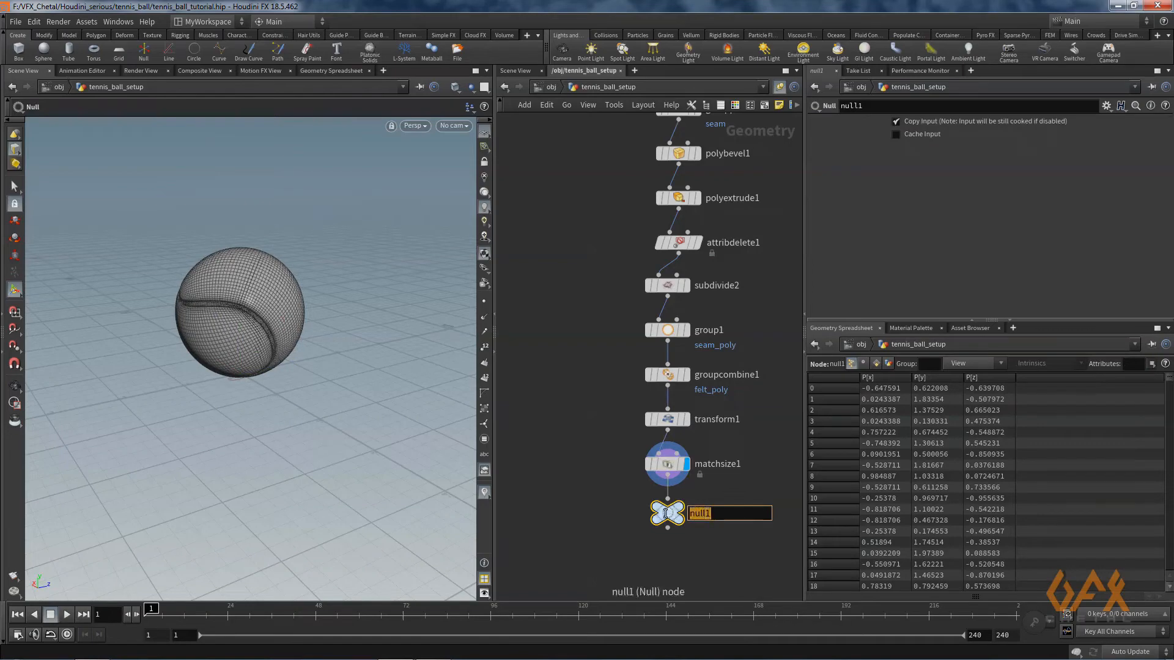
{"action": "type", "text": "Ball"}
{"action": "key", "text": "Return"}
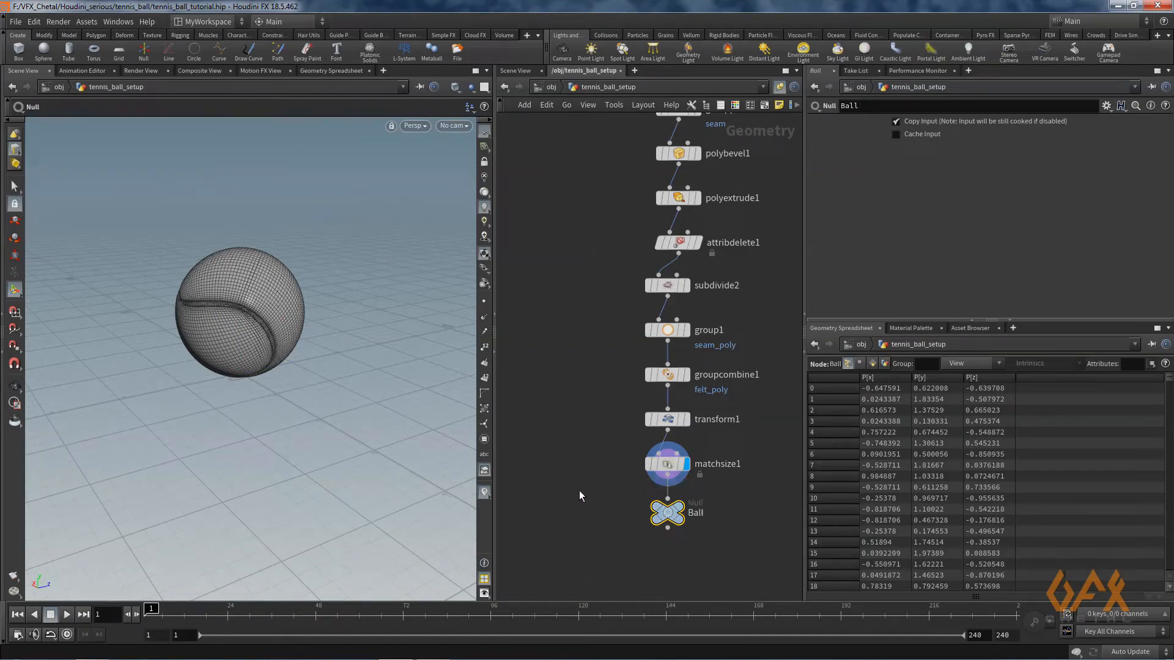
{"action": "middle_click_drag", "start_coordinate": [582, 492], "coordinate": [597, 411]}
{"action": "key", "text": "ctrl+s"}
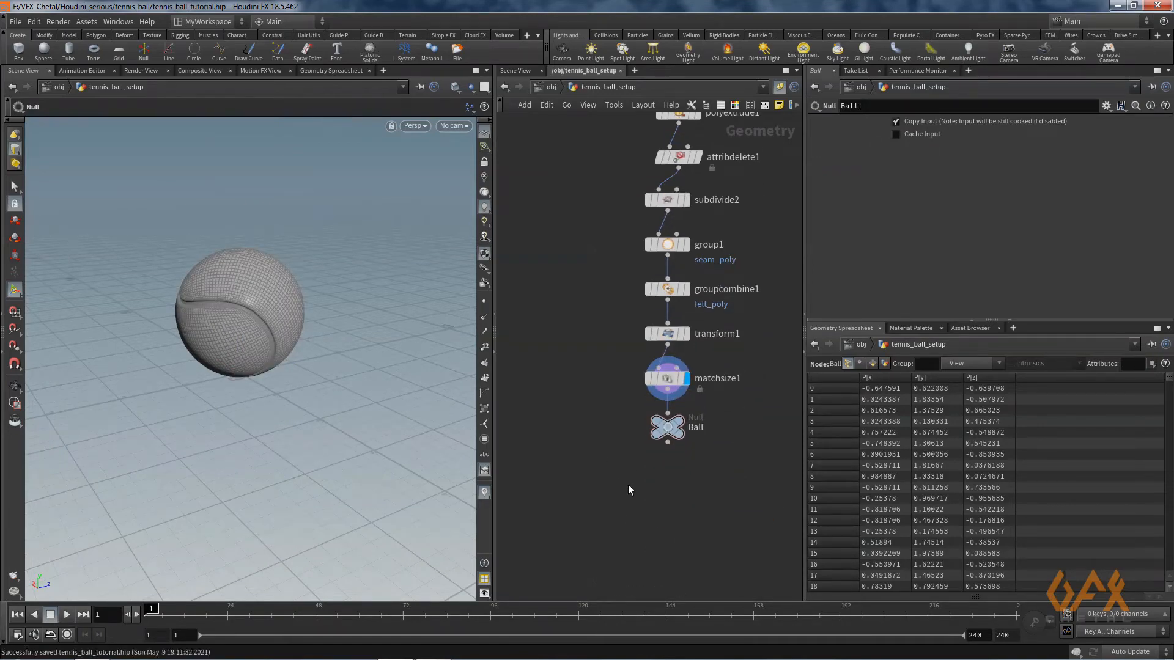
- Add a Blast node after the Ball null, offset it to the side and display its result
{"action": "middle_click_drag", "start_coordinate": [629, 489], "coordinate": [604, 482]}
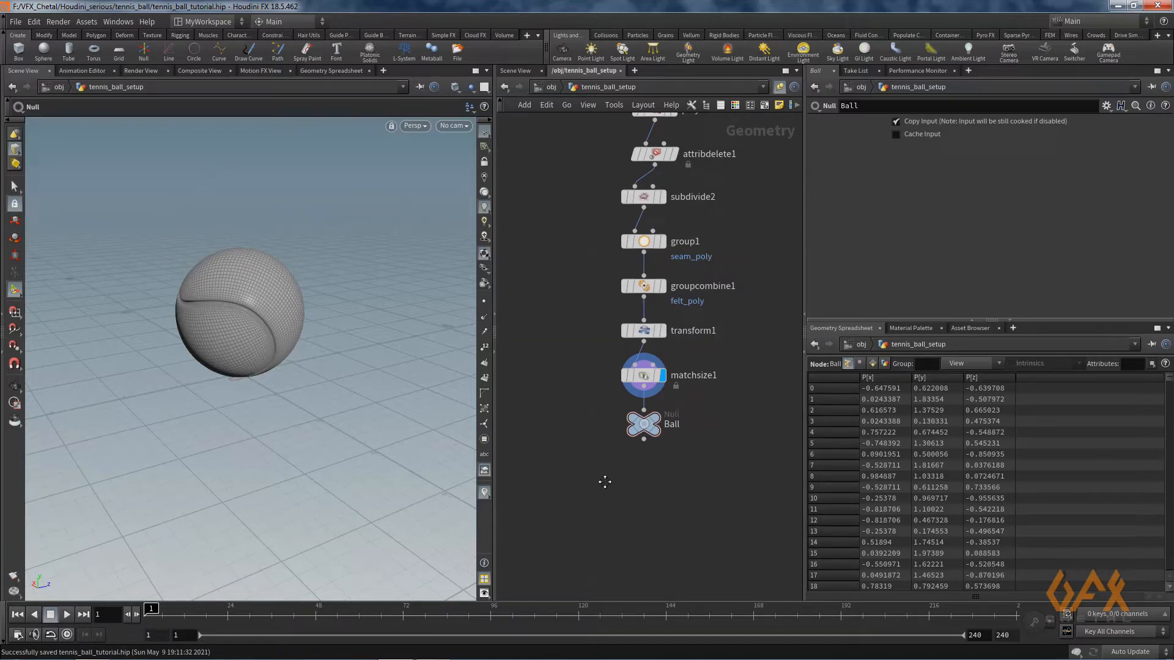
{"action": "key", "text": "Escape"}
{"action": "scroll", "coordinate": [197, 302], "scroll_direction": "up", "scroll_amount": 10}
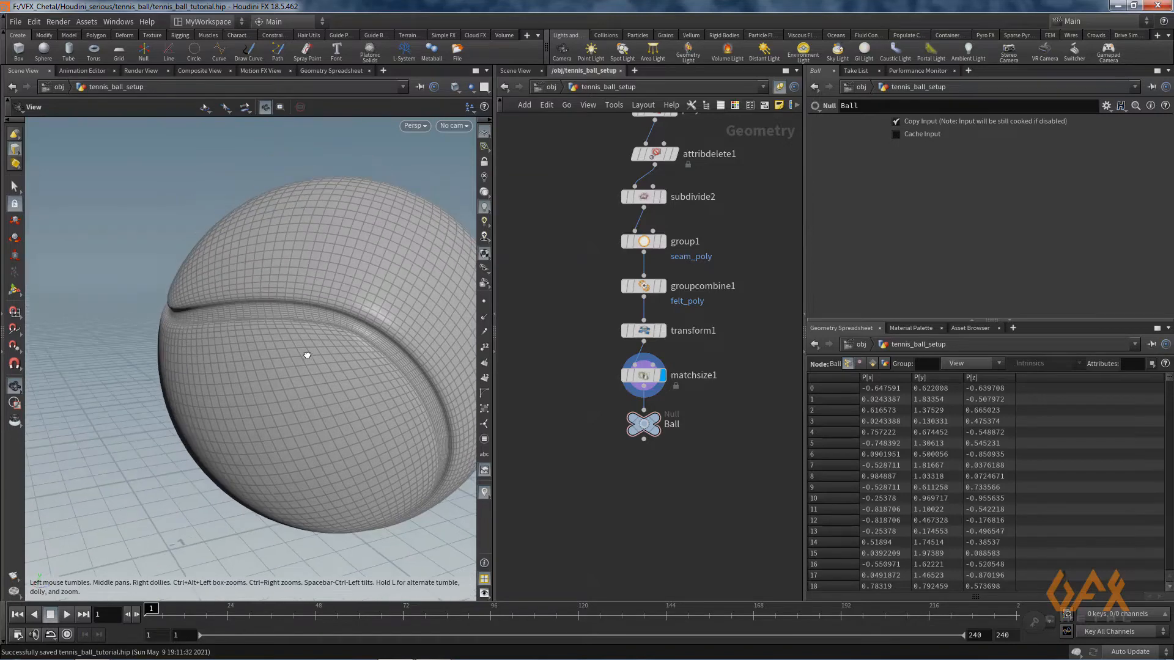
{"action": "left_click_drag", "start_coordinate": [235, 307], "coordinate": [261, 298]}
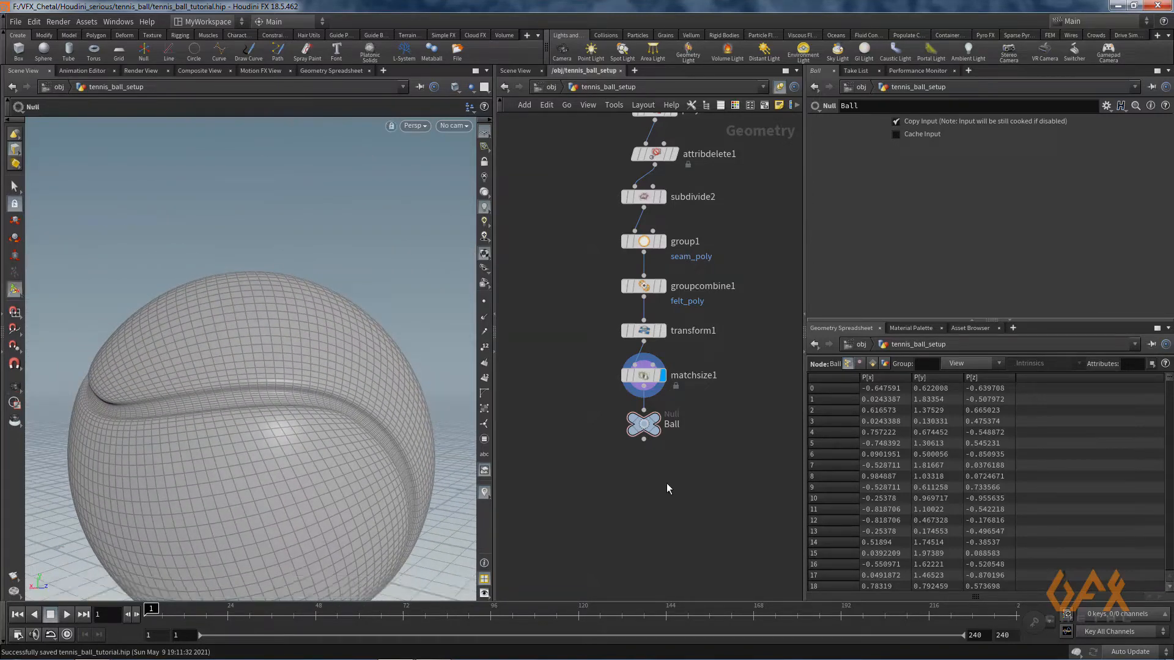
{"action": "left_click", "coordinate": [645, 445]}
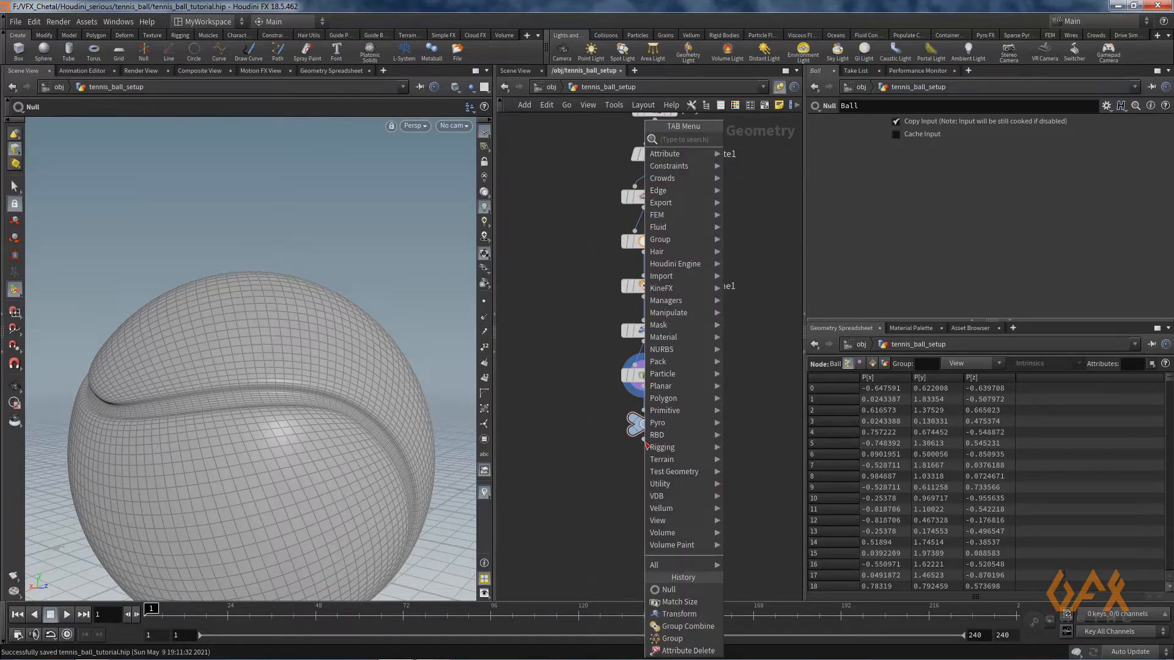
{"action": "type", "text": "blast"}
{"action": "key", "text": "Return"}
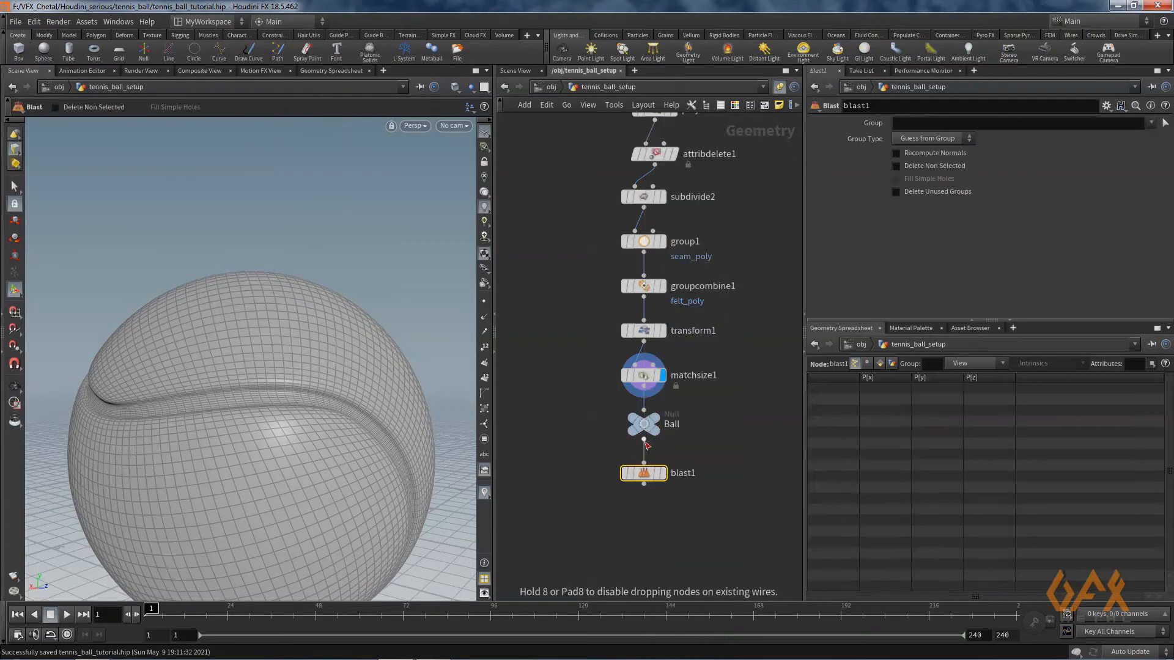
{"action": "left_click_drag", "start_coordinate": [643, 473], "coordinate": [711, 471]}
{"action": "left_click", "coordinate": [729, 473]}
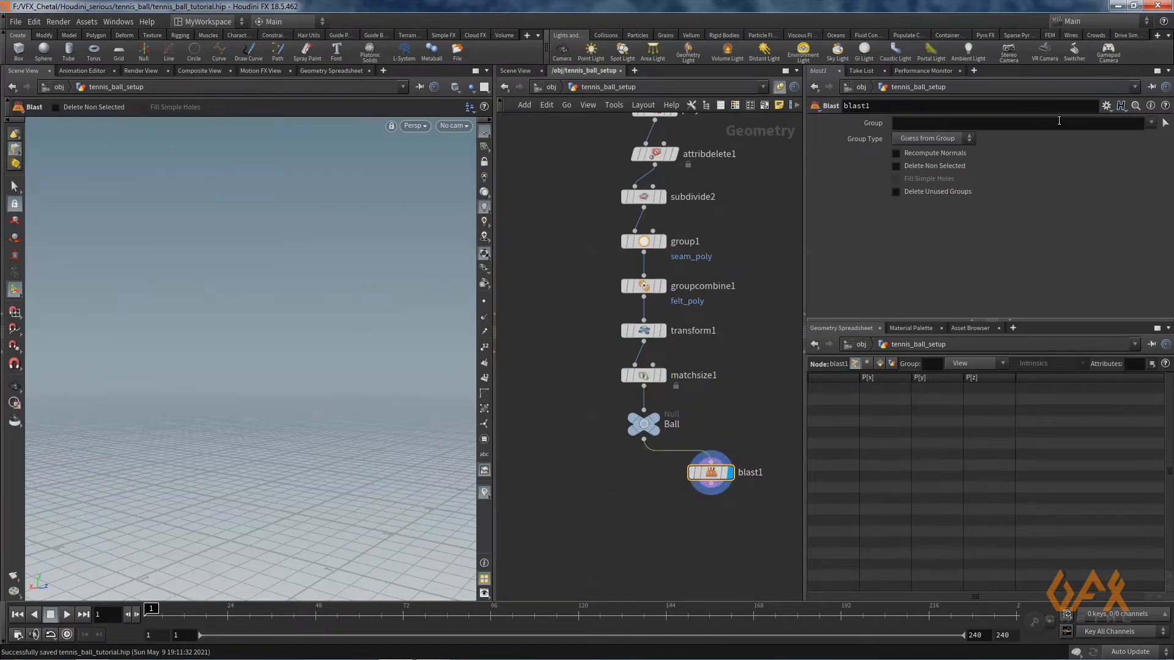
- Set the Blast node's group to seam_poly and inspect the ball with the seam polygons deleted
{"action": "left_click", "coordinate": [1150, 124]}
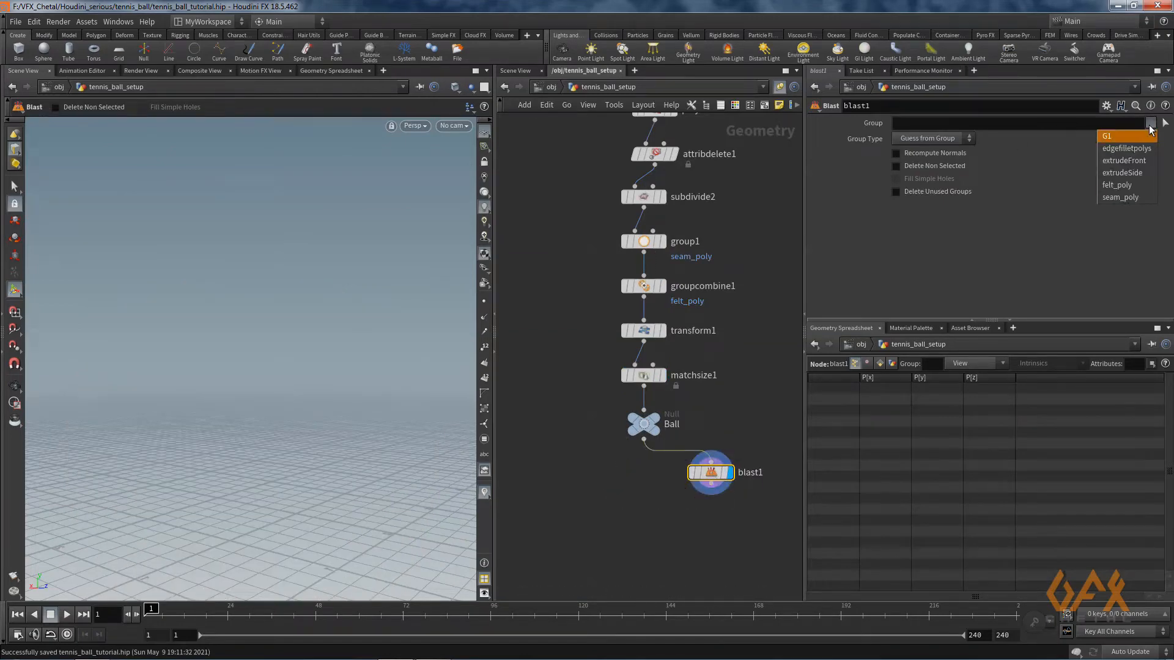
{"action": "left_click", "coordinate": [1119, 196]}
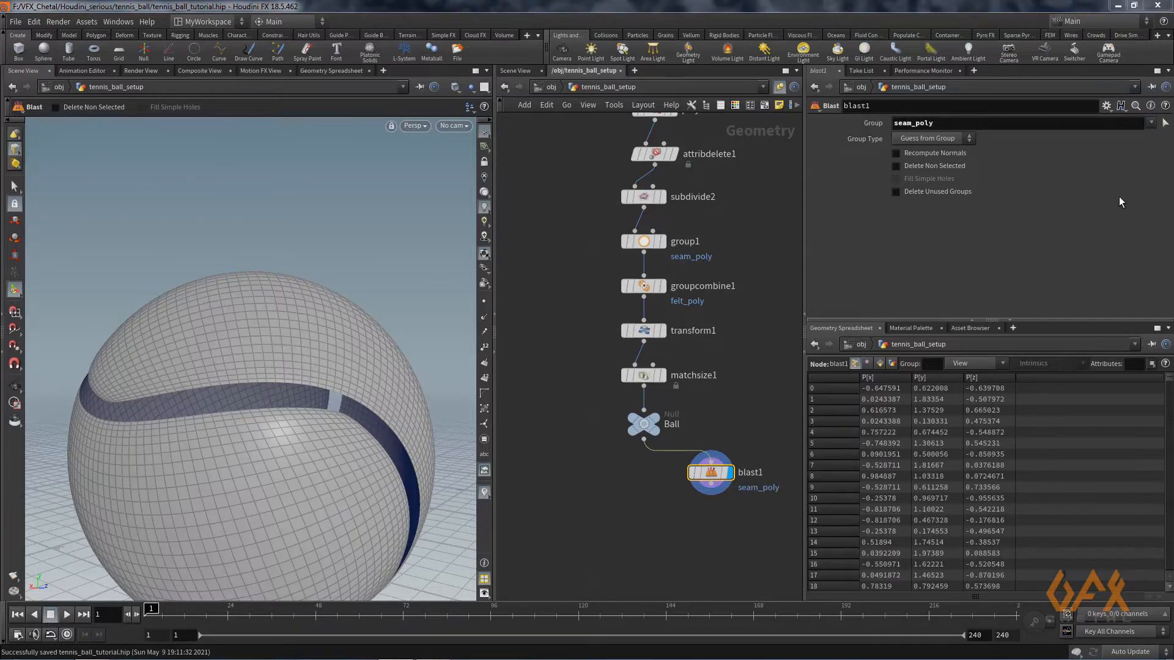
{"action": "key", "text": "Escape"}
{"action": "scroll", "coordinate": [184, 406], "scroll_direction": "down", "scroll_amount": 5}
{"action": "mouse_move", "coordinate": [184, 406]}
{"action": "left_mouse_down"}
{"action": "mouse_move", "coordinate": [236, 467]}
{"action": "mouse_move", "coordinate": [287, 340]}
{"action": "mouse_move", "coordinate": [273, 393]}
{"action": "mouse_move", "coordinate": [223, 369]}
{"action": "mouse_move", "coordinate": [183, 391]}
{"action": "left_mouse_up"}
{"action": "right_click_drag", "start_coordinate": [210, 398], "coordinate": [287, 418]}
{"action": "left_click_drag", "start_coordinate": [288, 419], "coordinate": [298, 451]}
{"action": "key", "text": "Return"}
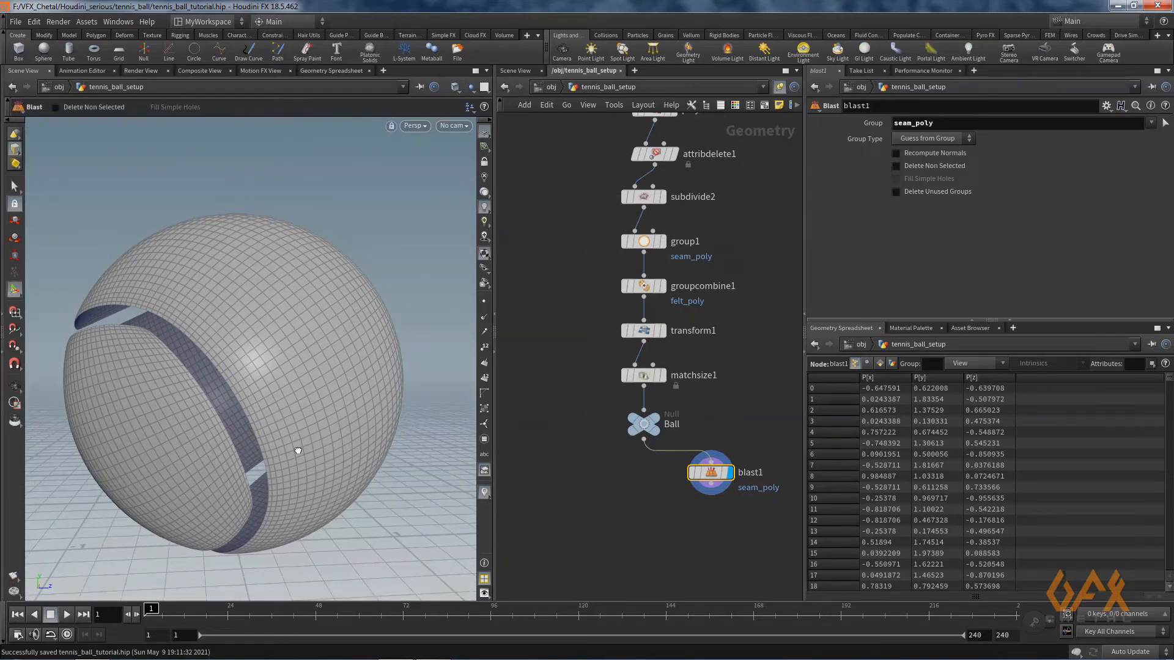
- Add a Line node in the empty area beside the ball network and display it
{"action": "mouse_move", "coordinate": [568, 478]}
{"action": "middle_mouse_down"}
{"action": "mouse_move", "coordinate": [618, 471]}
{"action": "mouse_move", "coordinate": [579, 470]}
{"action": "middle_mouse_up"}
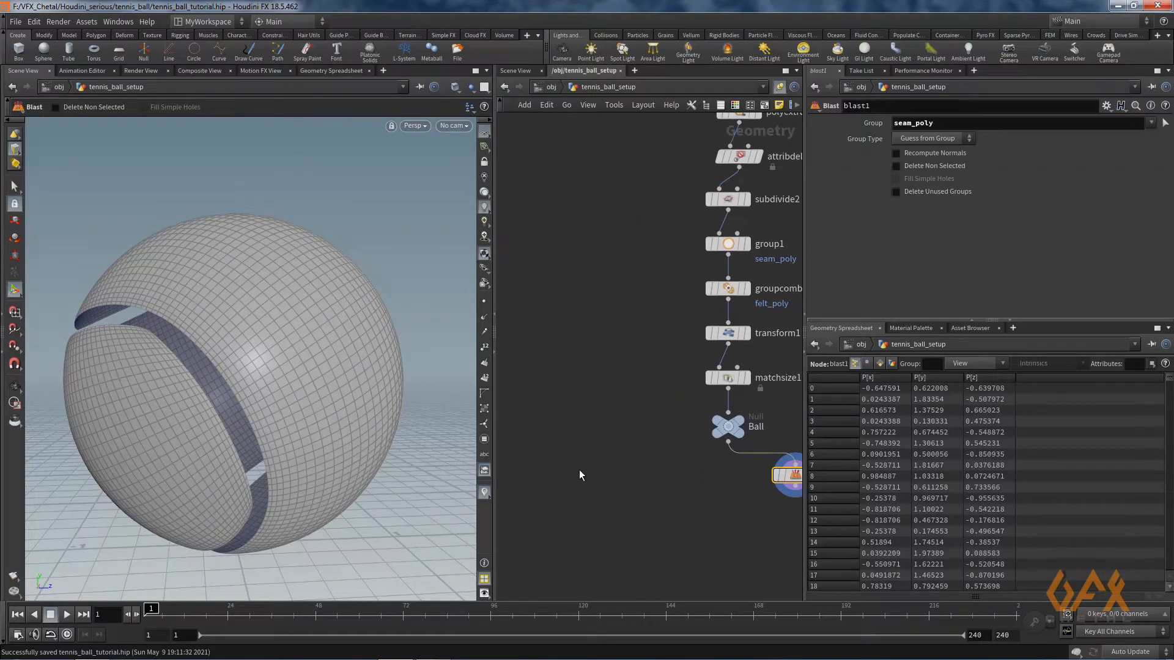
{"action": "key", "text": "Tab"}
{"action": "type", "text": "line"}
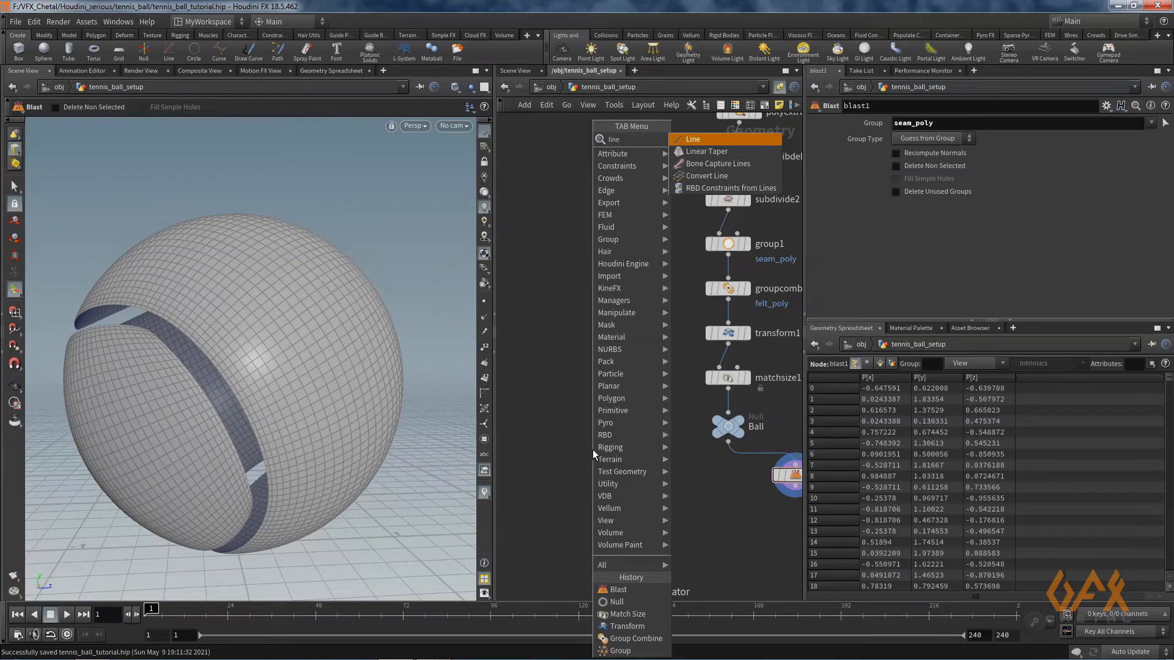
{"action": "key", "text": "Return"}
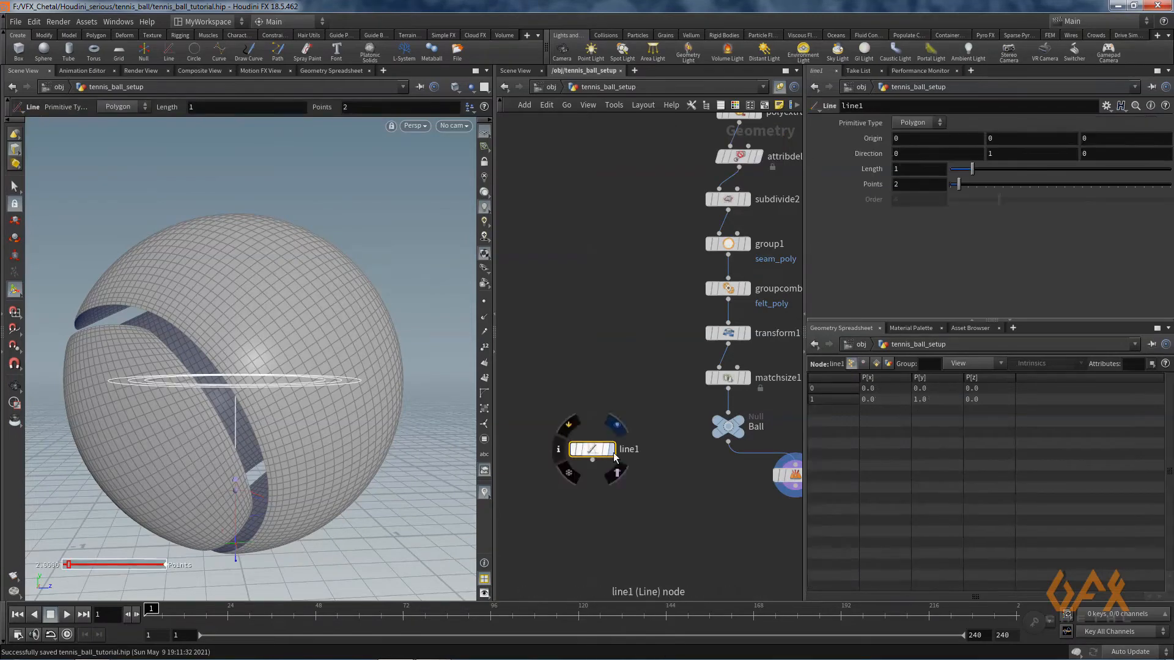
{"action": "left_click", "coordinate": [617, 422]}
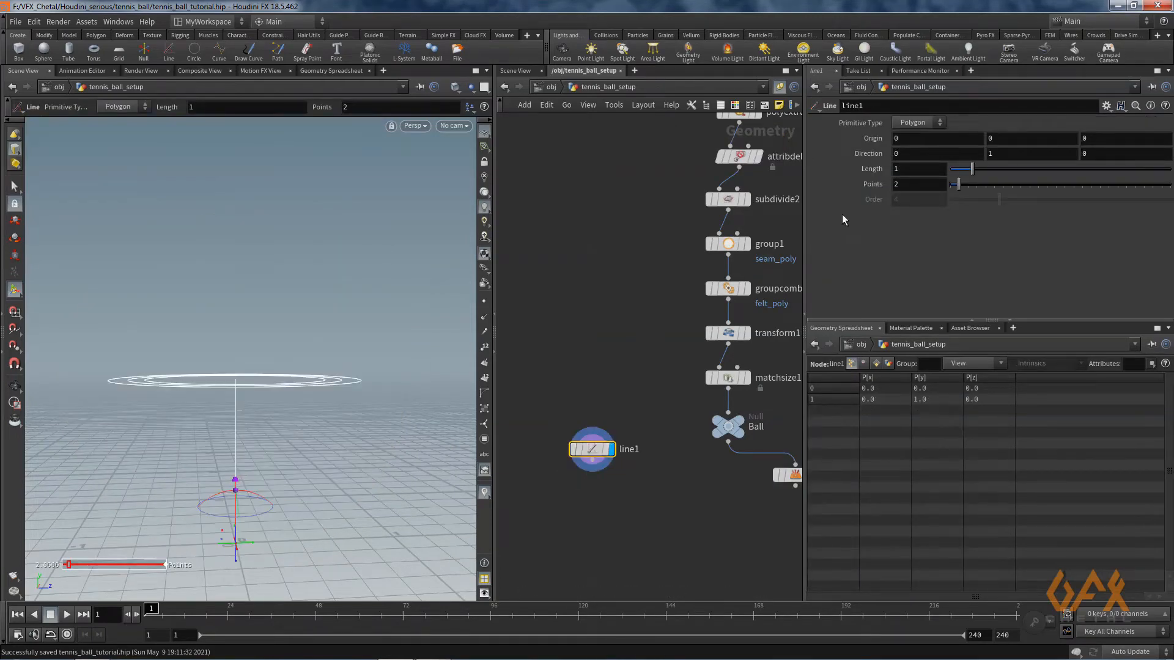
- Set the Line node's length to 0.04 and its points to 10
{"action": "left_click", "coordinate": [907, 168]}
{"action": "type", "text": ".04"}
{"action": "key", "text": "Return"}
{"action": "key", "text": "Escape"}
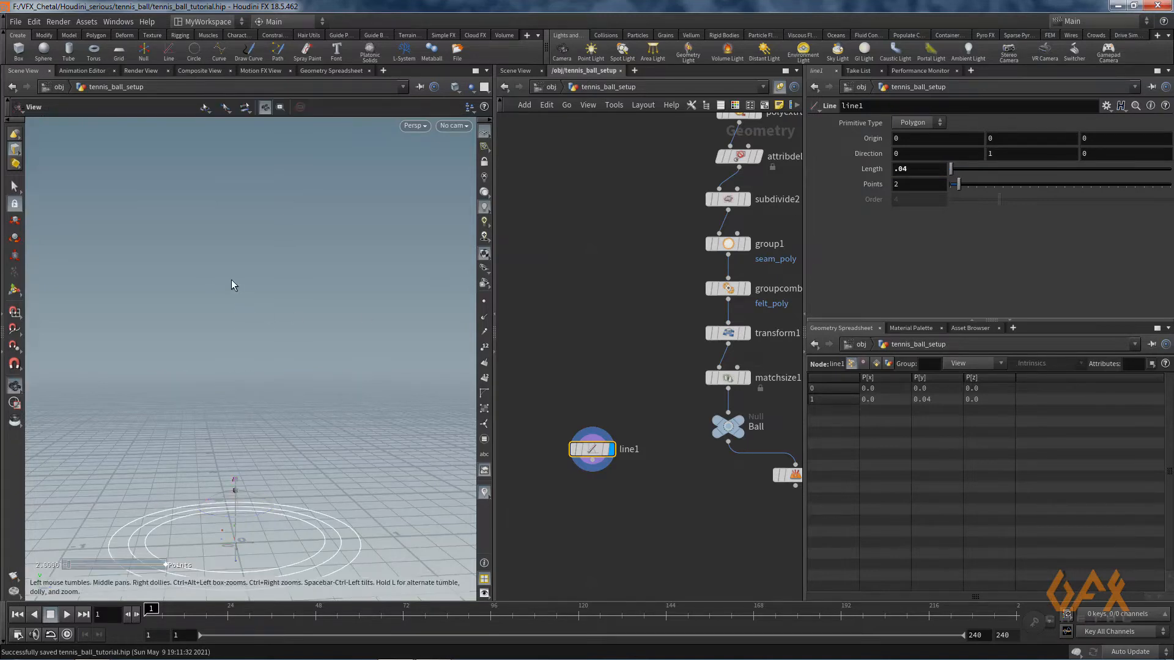
{"action": "key", "text": "space+g"}
{"action": "key", "text": "space"}
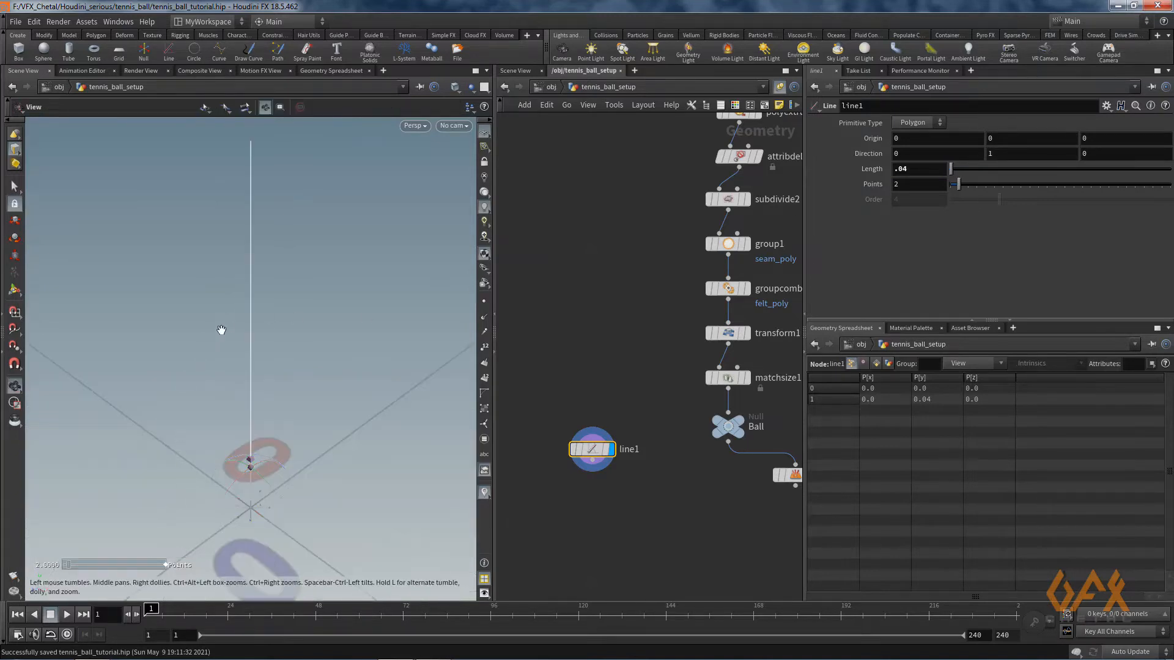
{"action": "right_click_drag", "start_coordinate": [220, 330], "coordinate": [184, 364]}
{"action": "mouse_move", "coordinate": [184, 364]}
{"action": "left_mouse_down"}
{"action": "mouse_move", "coordinate": [231, 346]}
{"action": "mouse_move", "coordinate": [170, 351]}
{"action": "mouse_move", "coordinate": [178, 343]}
{"action": "left_mouse_up"}
{"action": "left_click", "coordinate": [903, 184]}
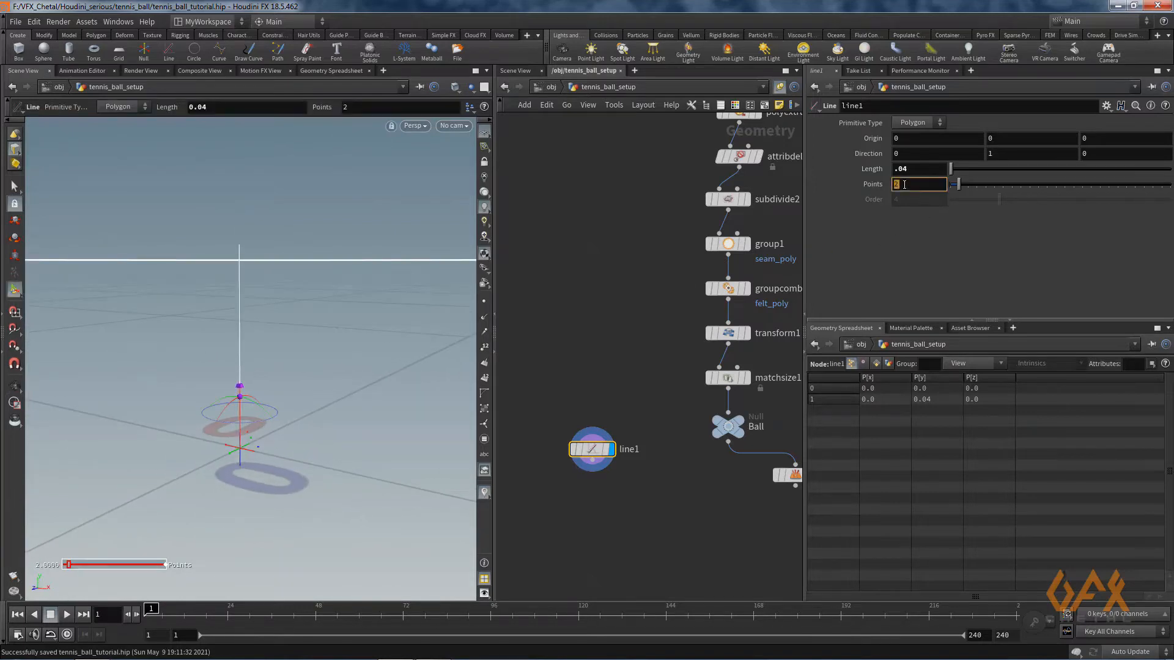
{"action": "key", "text": "Return"}
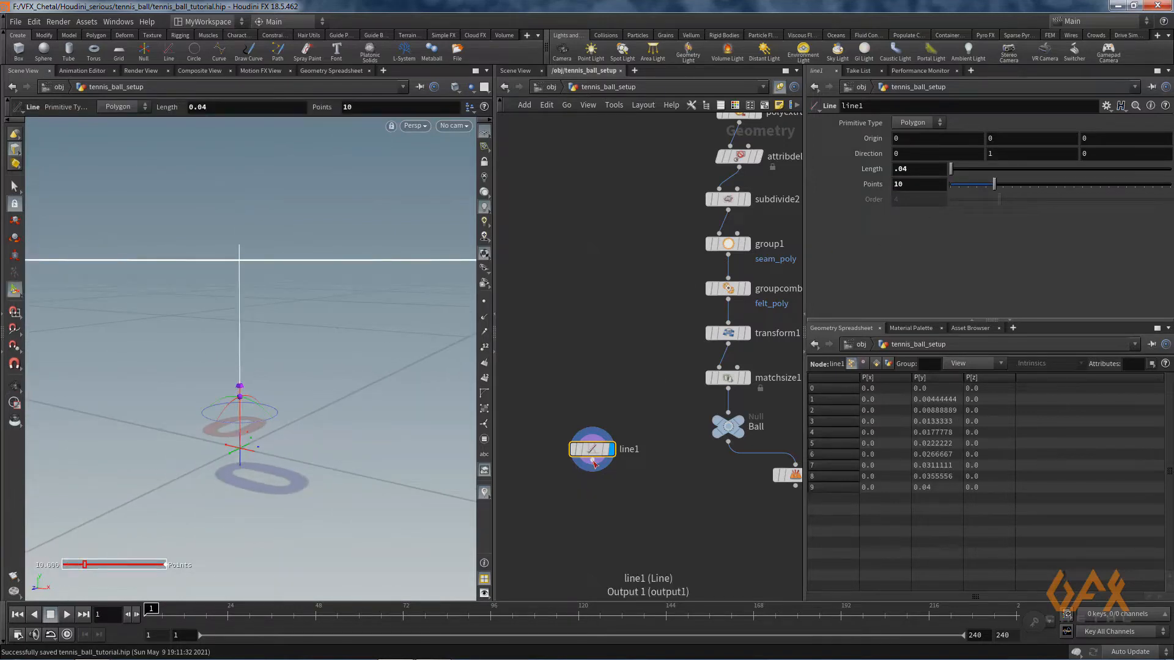
- Add a Point Jitter node after the Line node and display its result
{"action": "key", "text": "Tab"}
{"action": "type", "text": "po"}
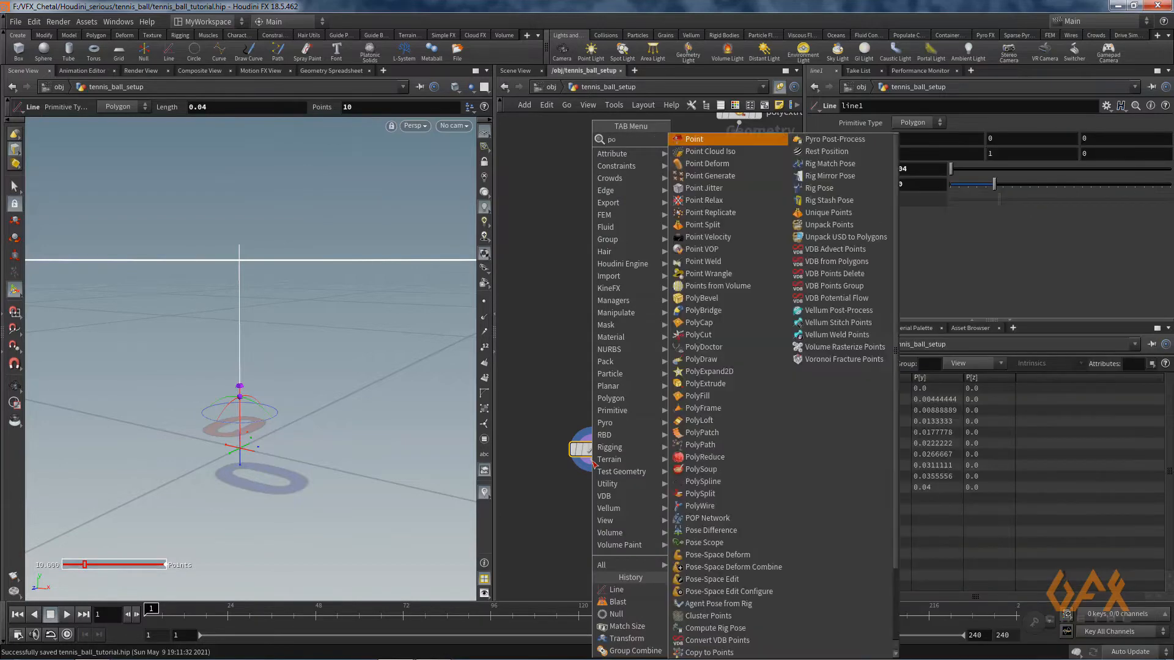
{"action": "type", "text": "intji"}
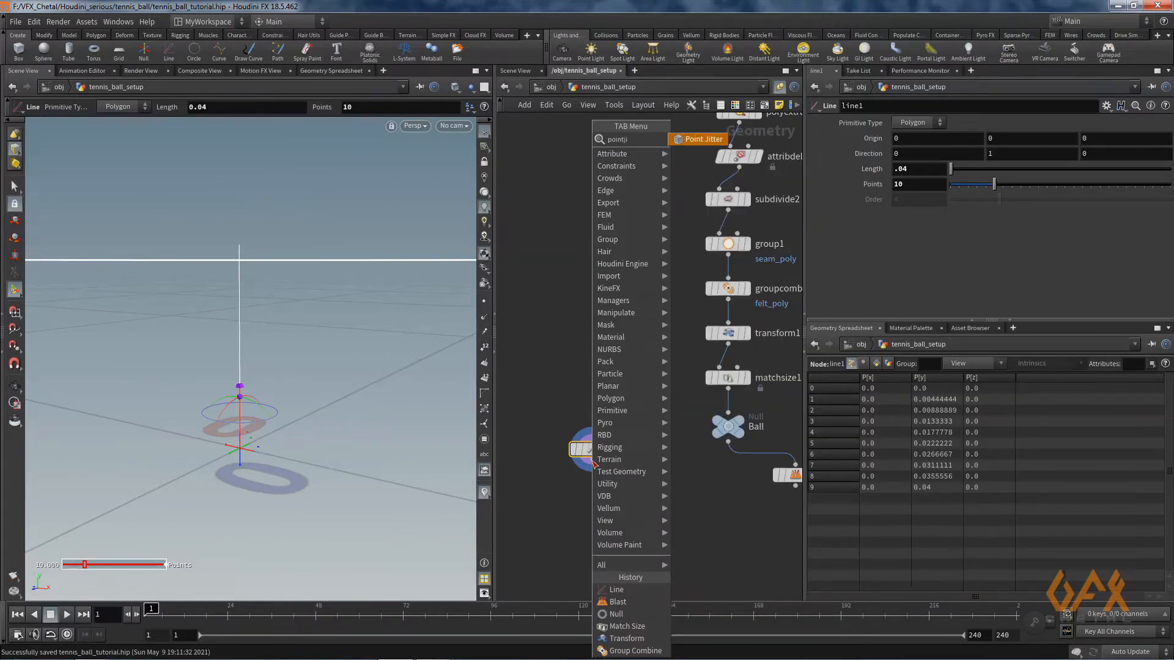
{"action": "key", "text": "Return"}
{"action": "left_click", "coordinate": [593, 489]}
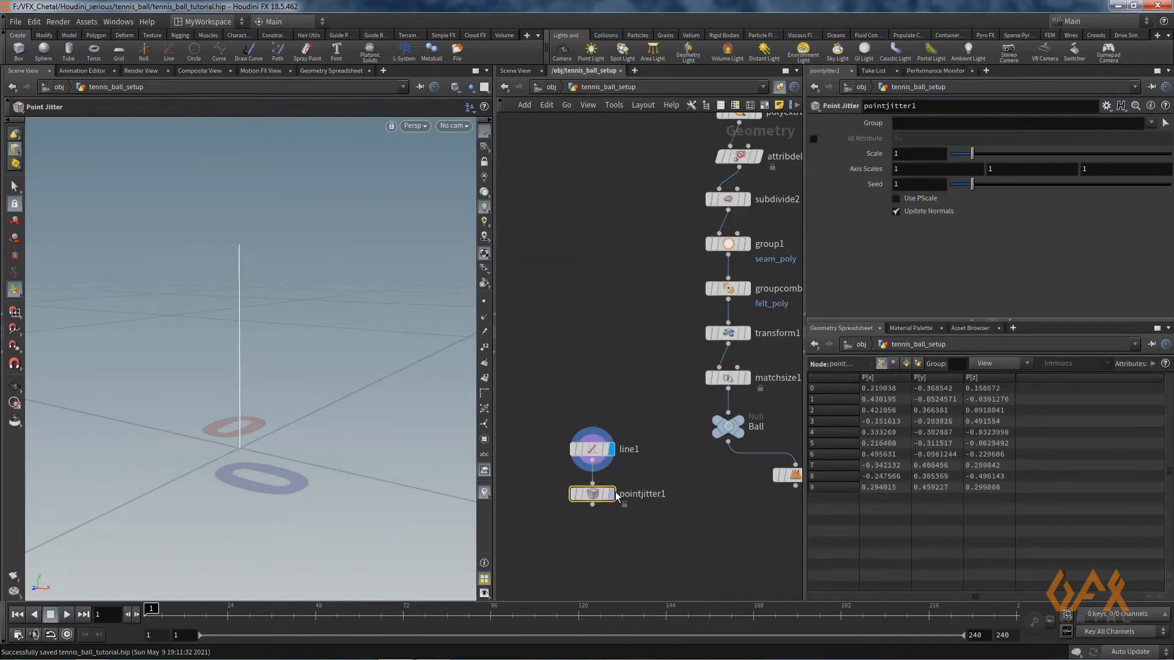
- Set the Point Jitter's scale to 0.02, its Y axis scale to 0.1 and its seed to 2.11
{"action": "left_click", "coordinate": [911, 154]}
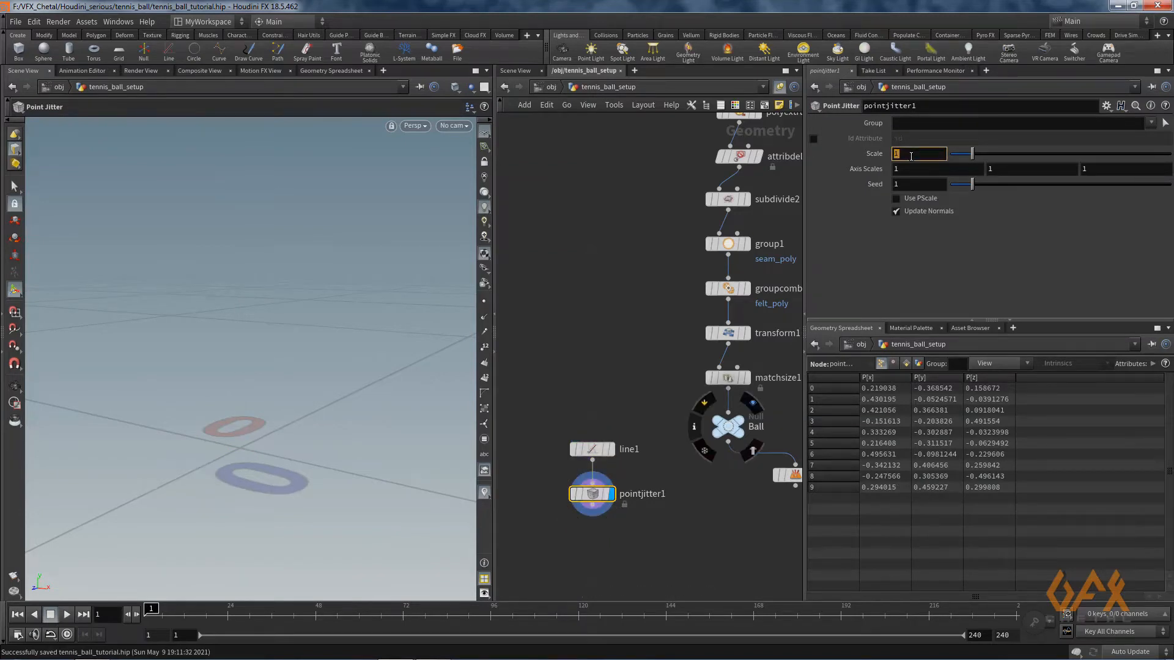
{"action": "key", "text": "Return"}
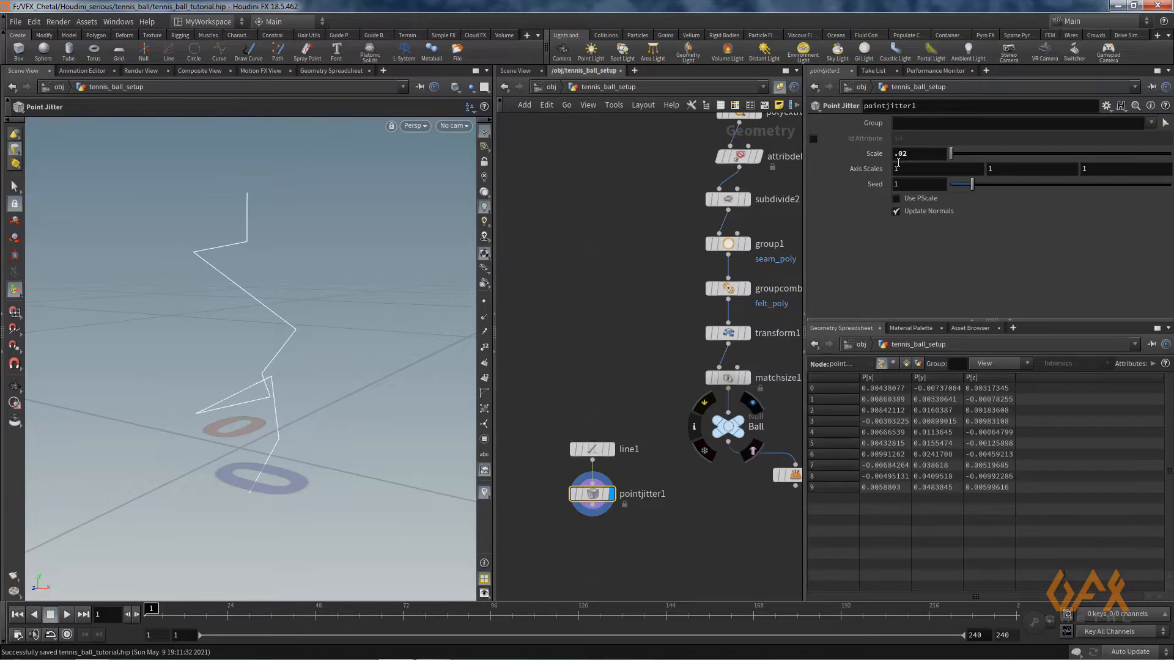
{"action": "left_click", "coordinate": [997, 171]}
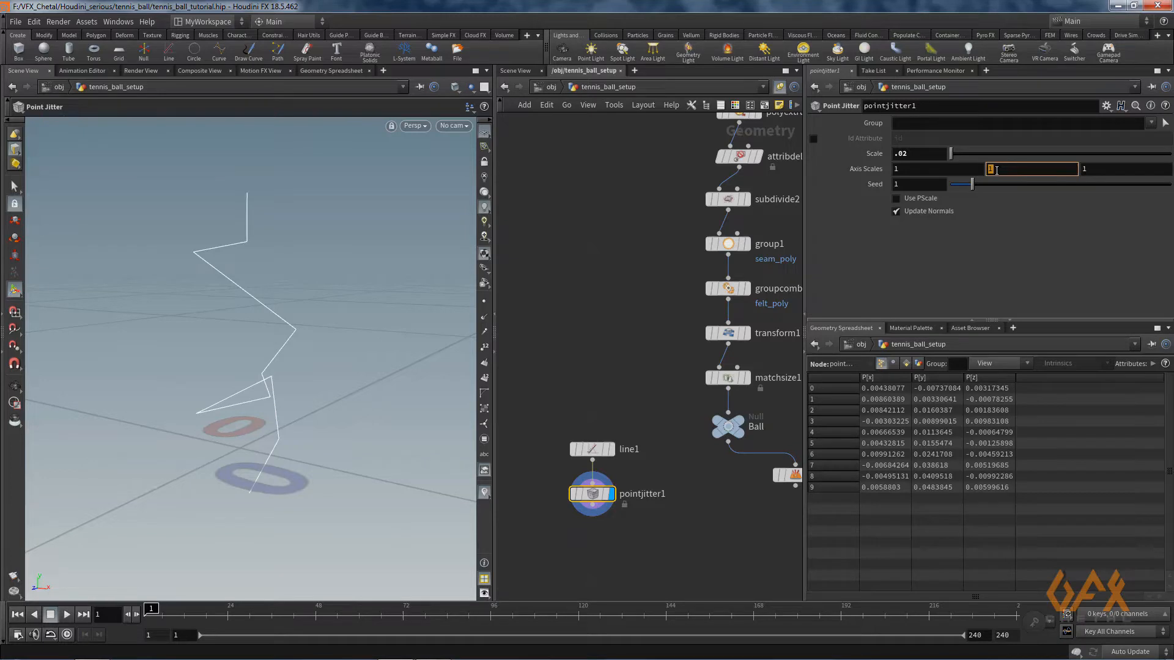
{"action": "key", "text": "Return"}
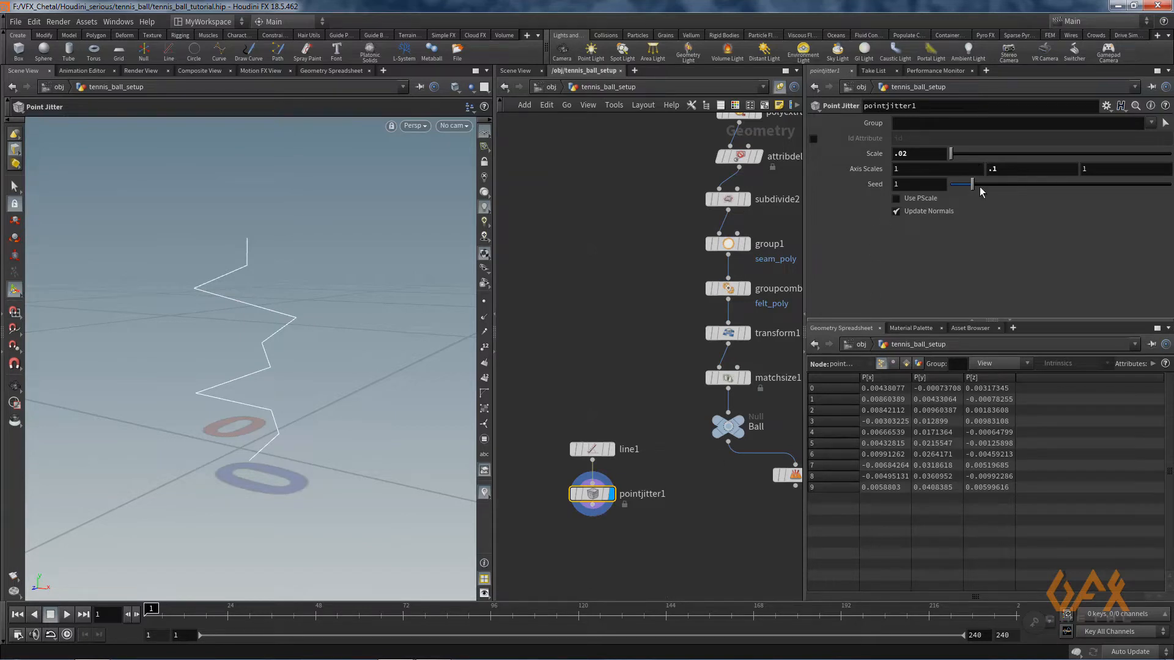
{"action": "left_click_drag", "start_coordinate": [973, 186], "coordinate": [997, 186]}
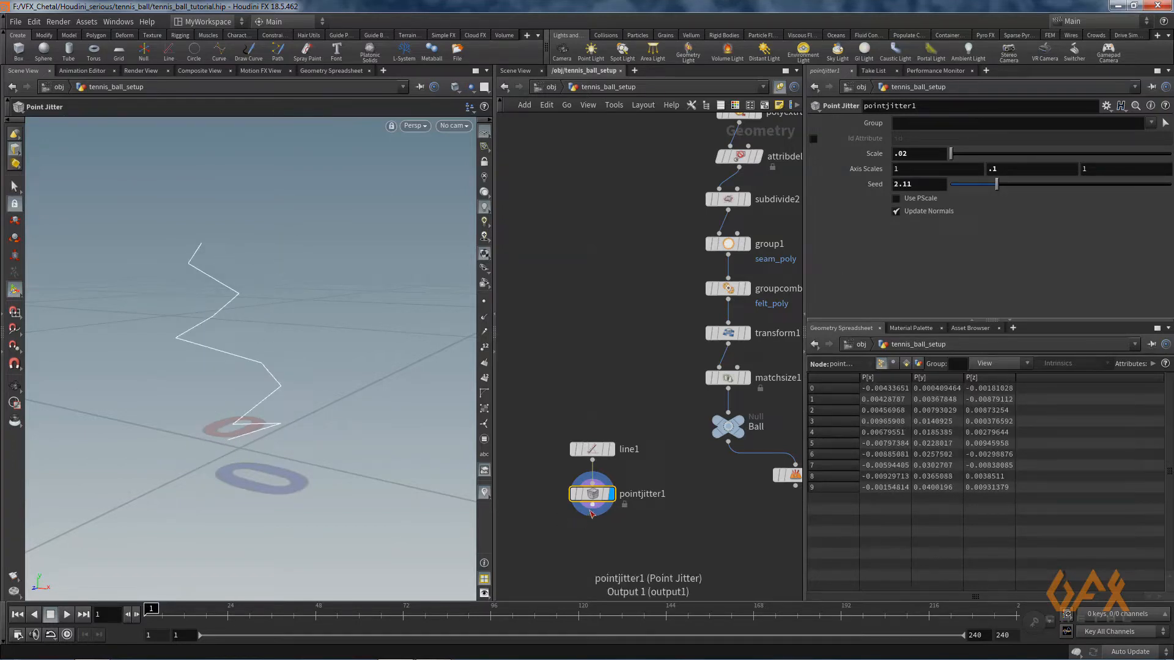
- Add a Subdivide node after the Point Jitter node, display it and inspect the smoothed fibre curve
{"action": "key", "text": "Tab"}
{"action": "type", "text": "sub"}
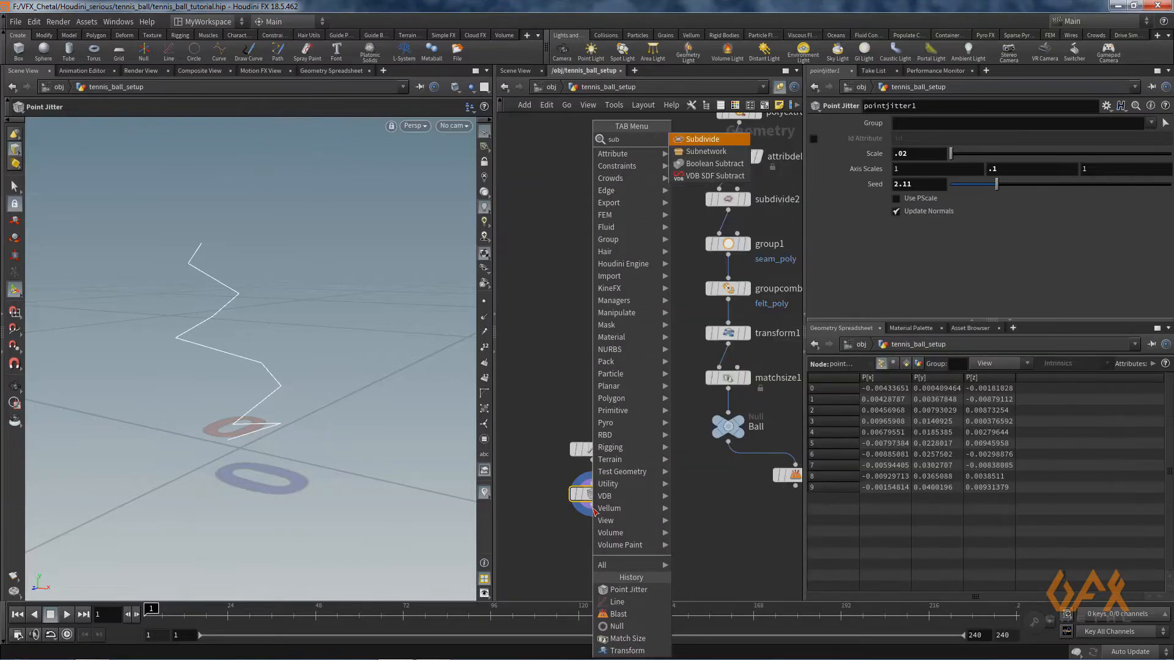
{"action": "key", "text": "Return"}
{"action": "left_click", "coordinate": [611, 542]}
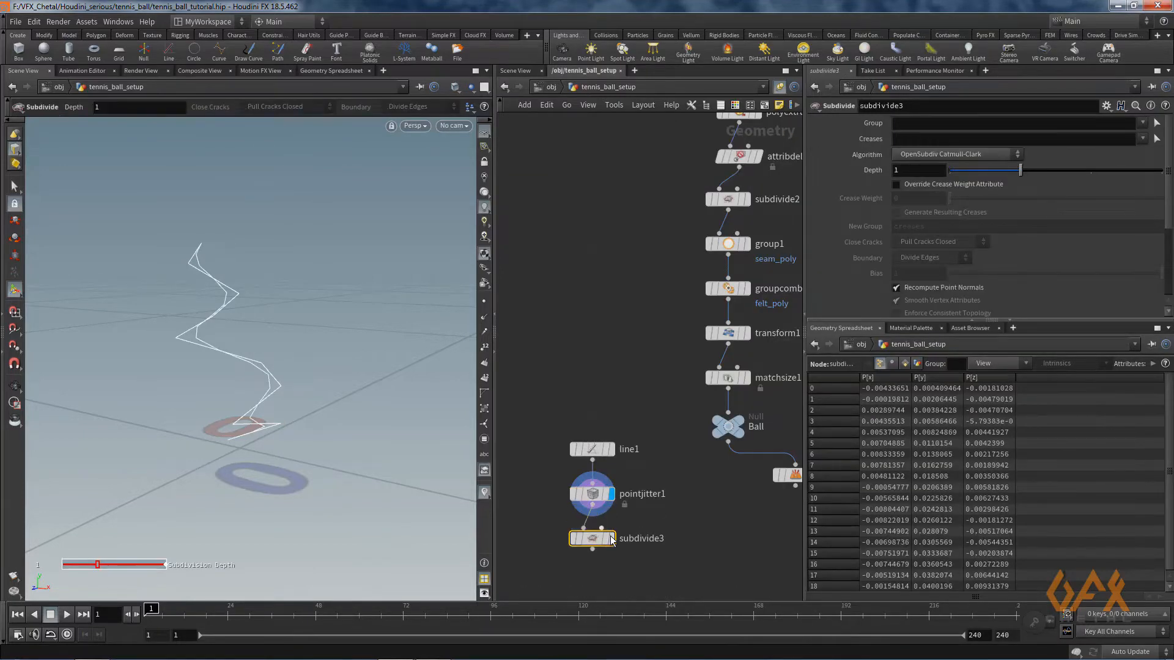
{"action": "key", "text": "Escape"}
{"action": "mouse_move", "coordinate": [184, 427]}
{"action": "left_mouse_down"}
{"action": "mouse_move", "coordinate": [186, 393]}
{"action": "mouse_move", "coordinate": [118, 406]}
{"action": "mouse_move", "coordinate": [170, 428]}
{"action": "left_mouse_up"}
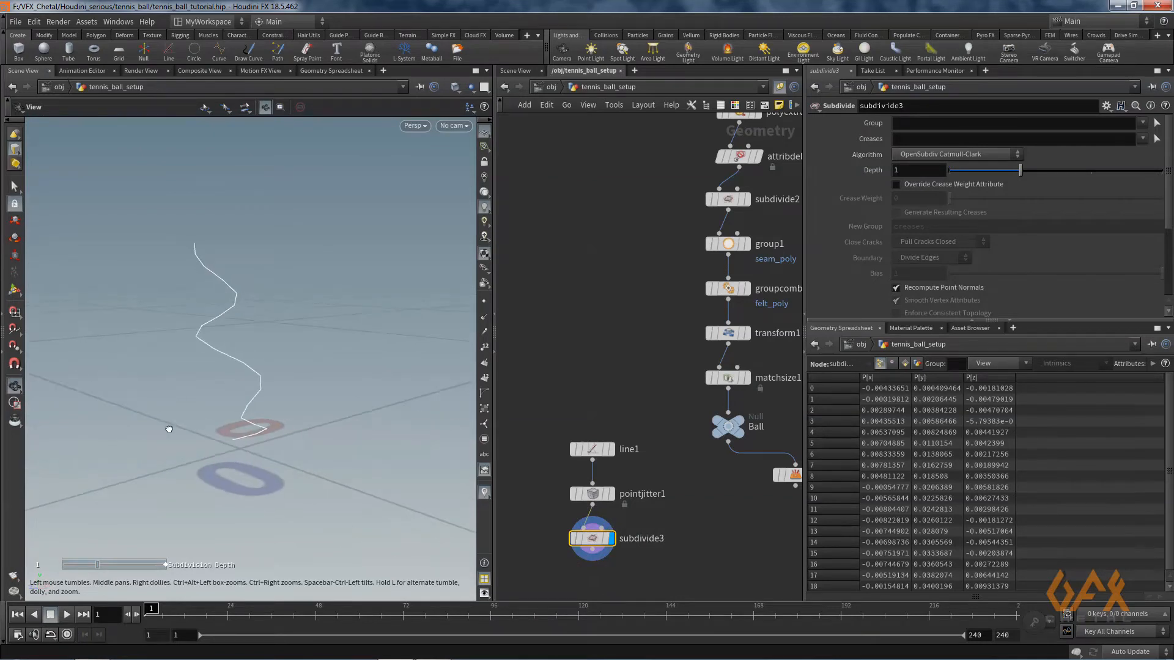
{"action": "key", "text": "Return"}
- Select and display the Blast node, frame the ball and inspect its felt surface without the seam
{"action": "middle_click_drag", "start_coordinate": [745, 515], "coordinate": [641, 467]}
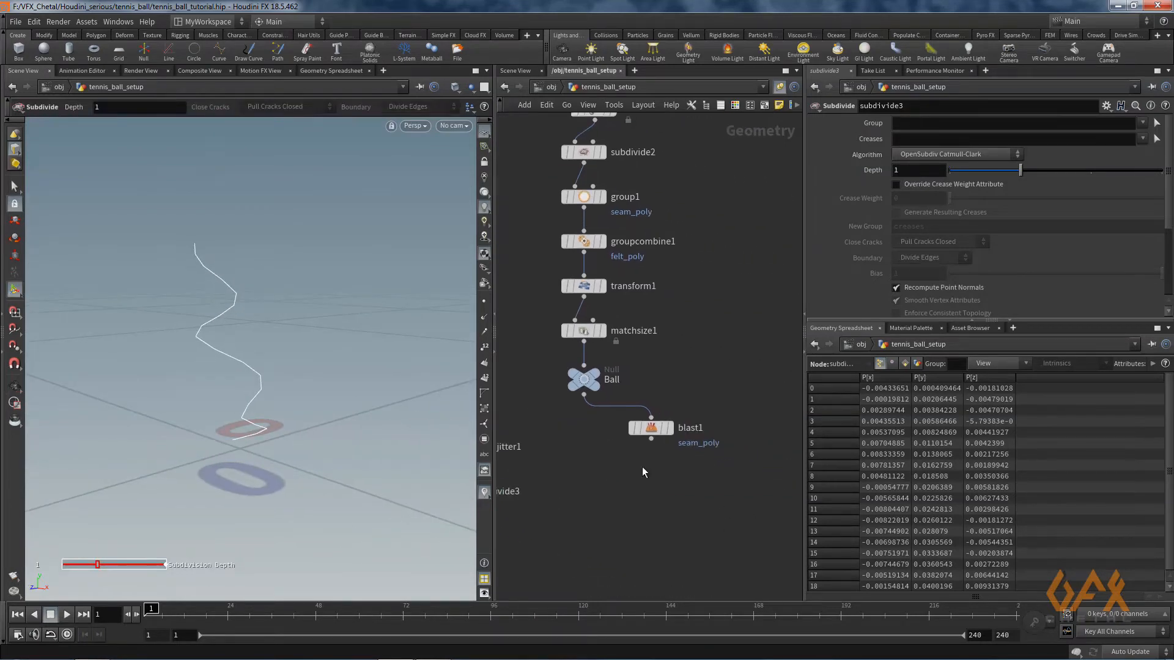
{"action": "left_click", "coordinate": [669, 429]}
{"action": "left_click", "coordinate": [652, 428]}
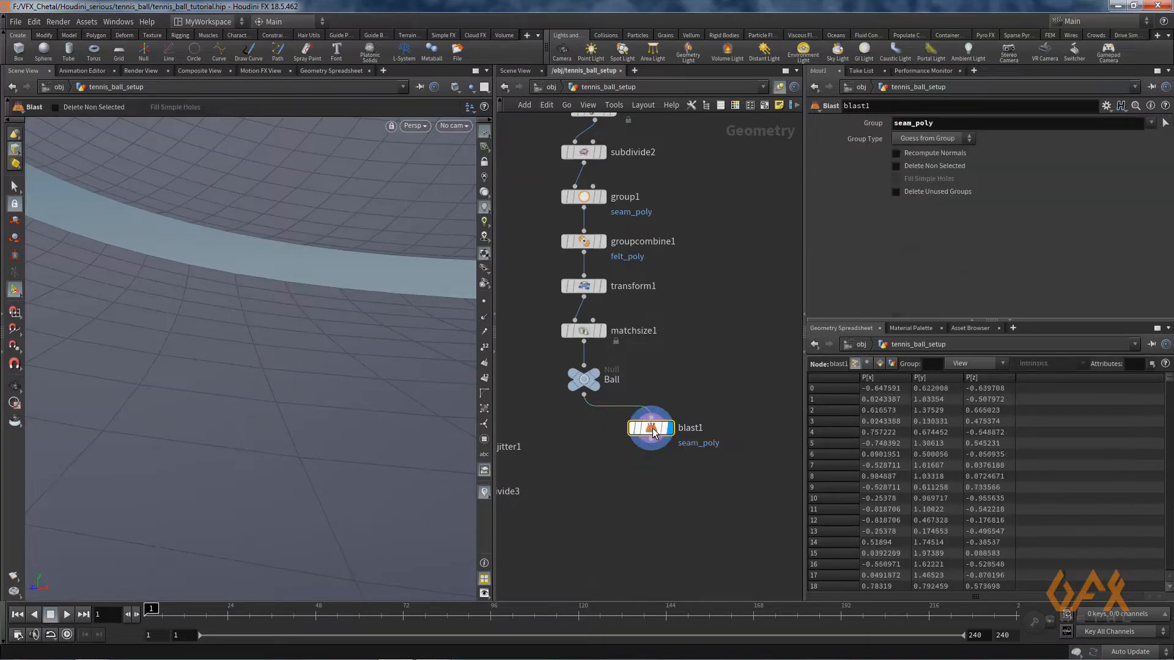
{"action": "key", "text": "Escape"}
{"action": "key", "text": "g"}
{"action": "left_click_drag", "start_coordinate": [347, 419], "coordinate": [295, 469]}
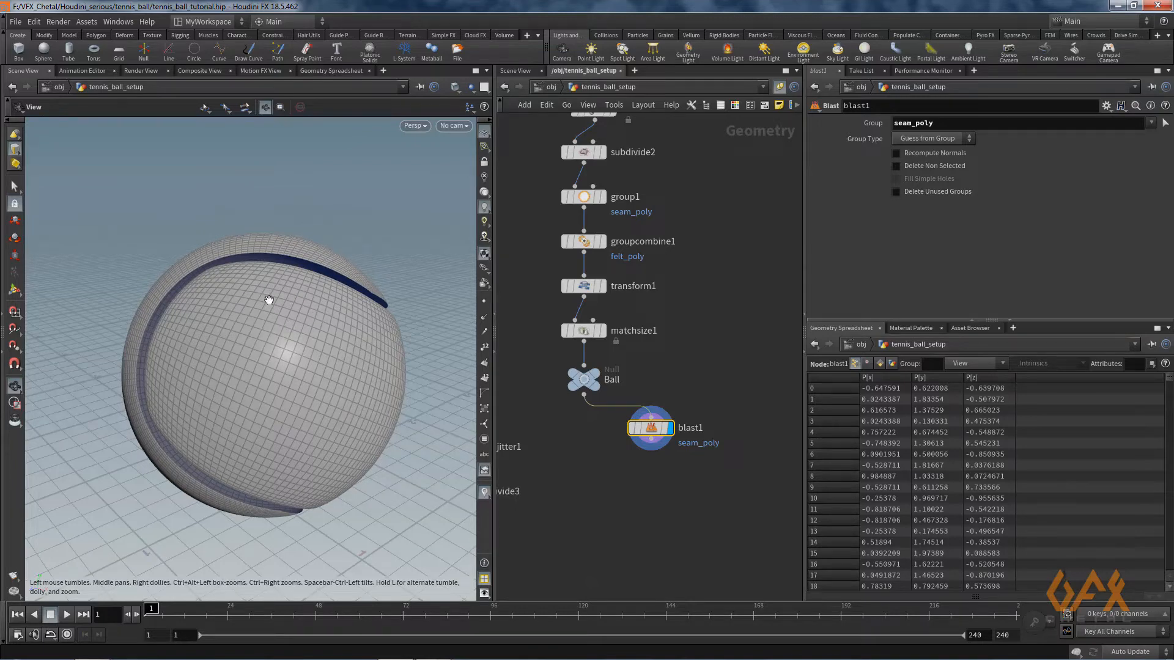
{"action": "key", "text": "Return"}
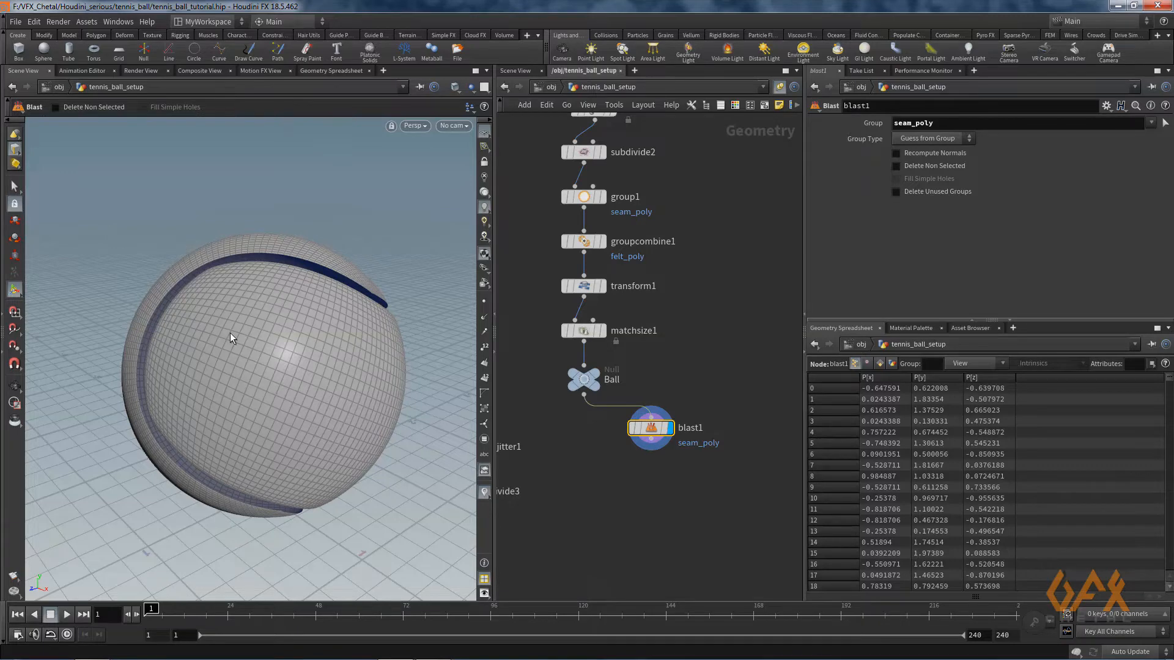
{"action": "key", "text": "Escape"}
{"action": "left_click_drag", "start_coordinate": [245, 379], "coordinate": [241, 348]}
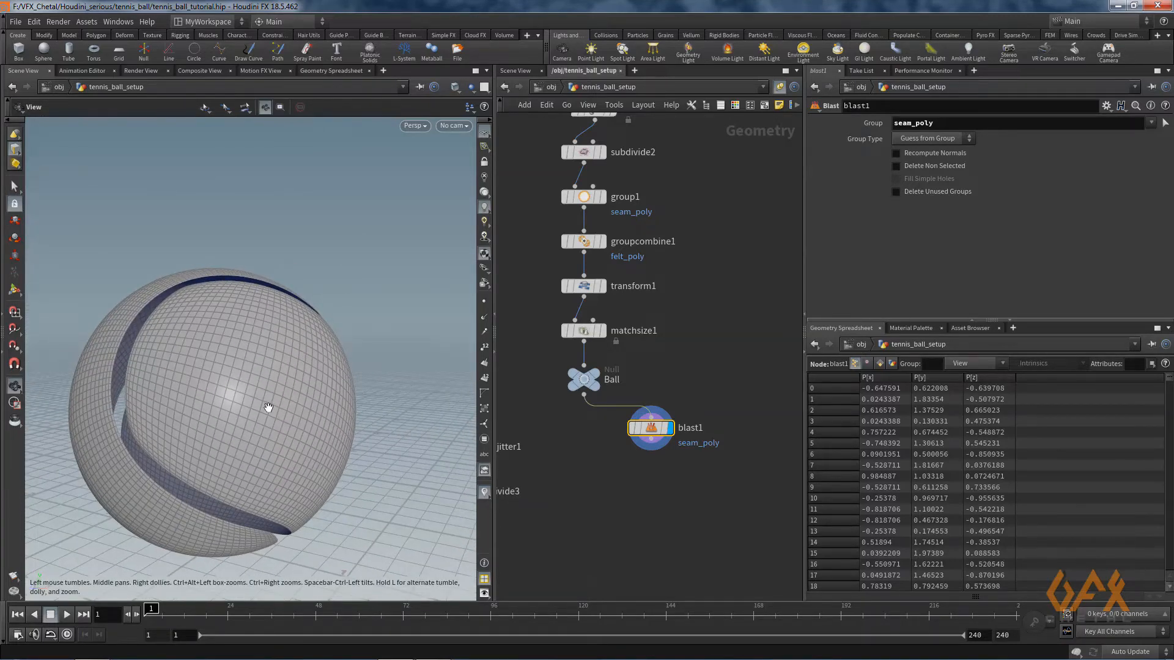
{"action": "left_click_drag", "start_coordinate": [268, 407], "coordinate": [251, 424]}
{"action": "key", "text": "Return"}
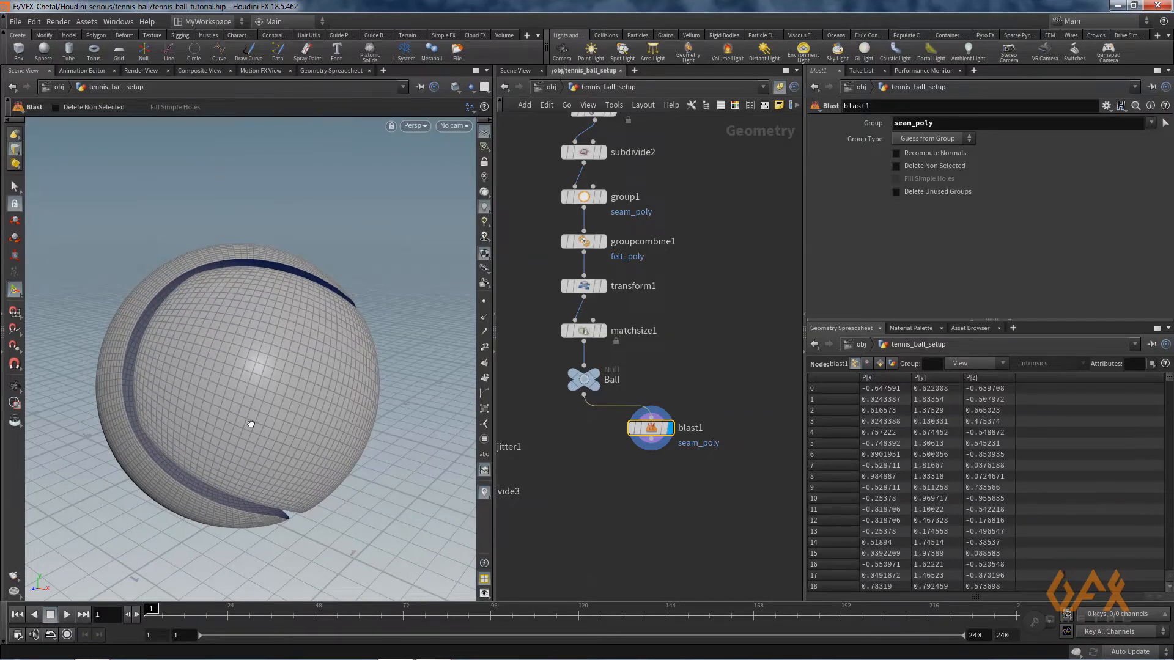
{"action": "key", "text": "Escape"}
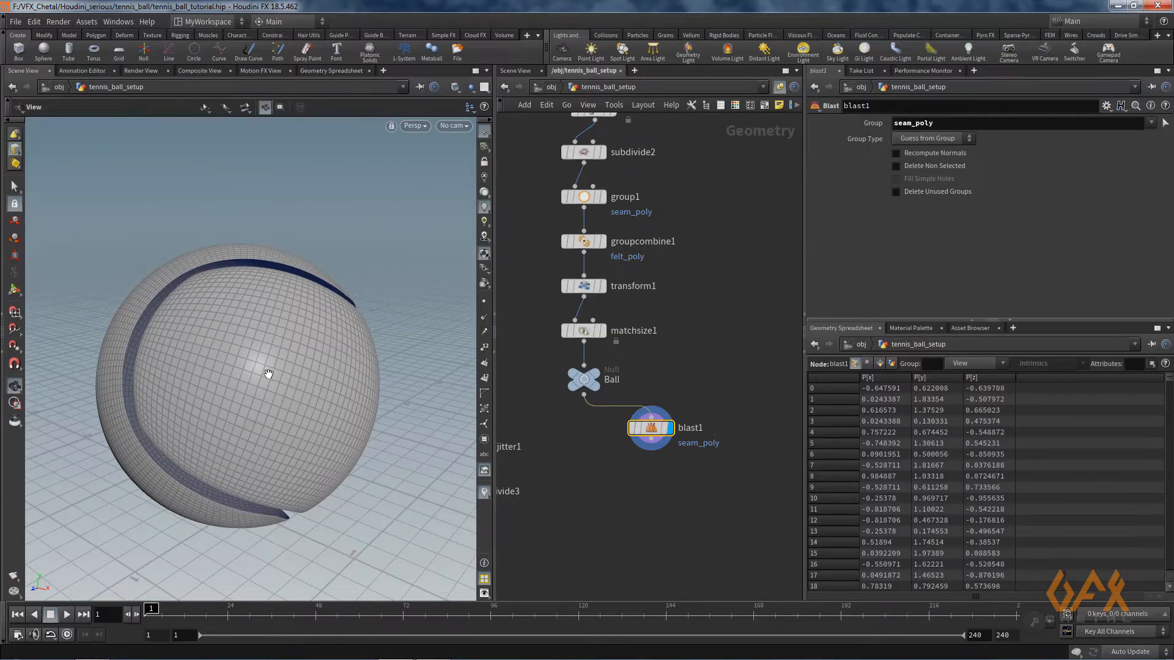
{"action": "left_click_drag", "start_coordinate": [262, 372], "coordinate": [238, 382]}
{"action": "key", "text": "Return"}
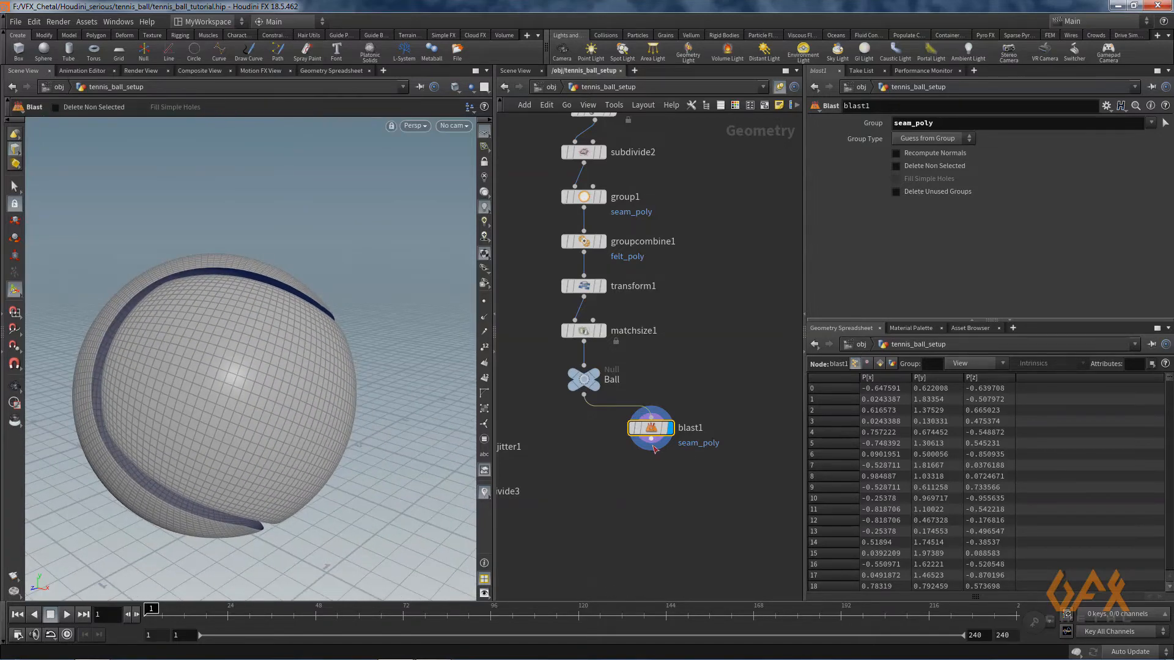
- Add an Attribute VOP node after the Blast node and open its VEX network
{"action": "key", "text": "Tab"}
{"action": "type", "text": "attvo"}
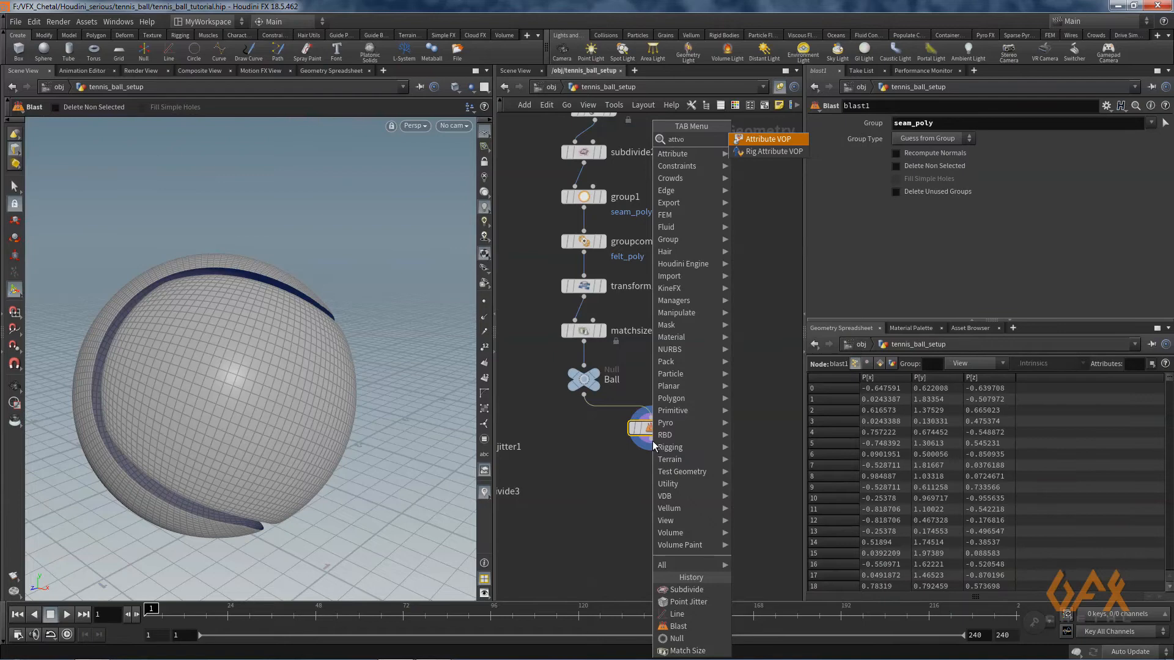
{"action": "key", "text": "Return"}
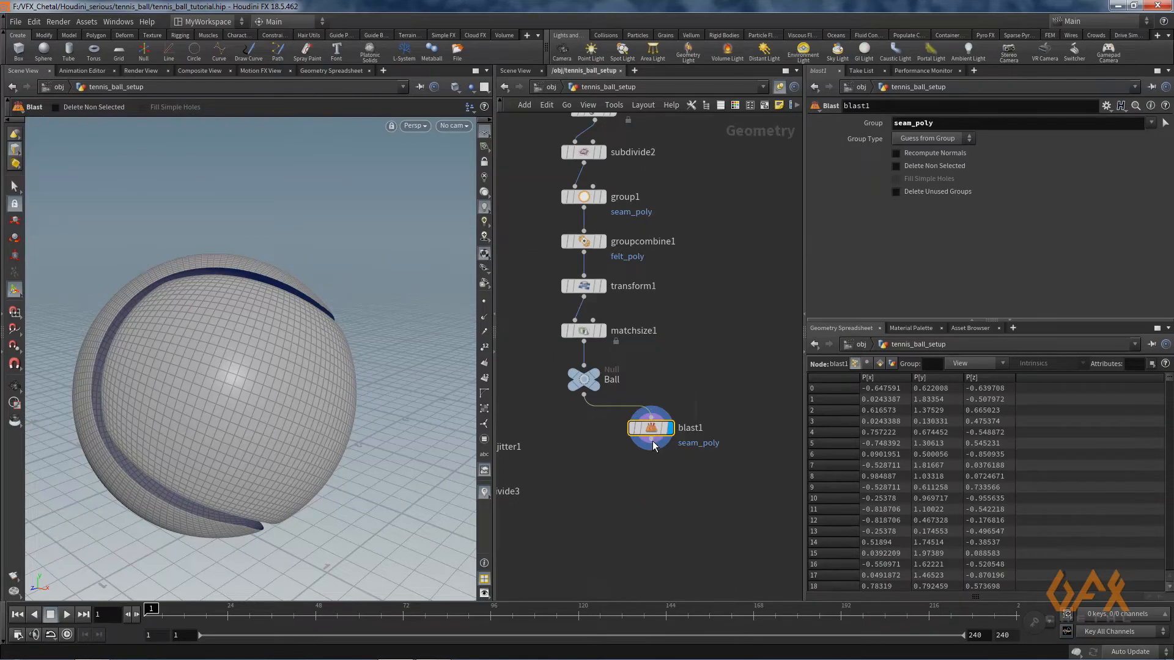
{"action": "left_click", "coordinate": [671, 483]}
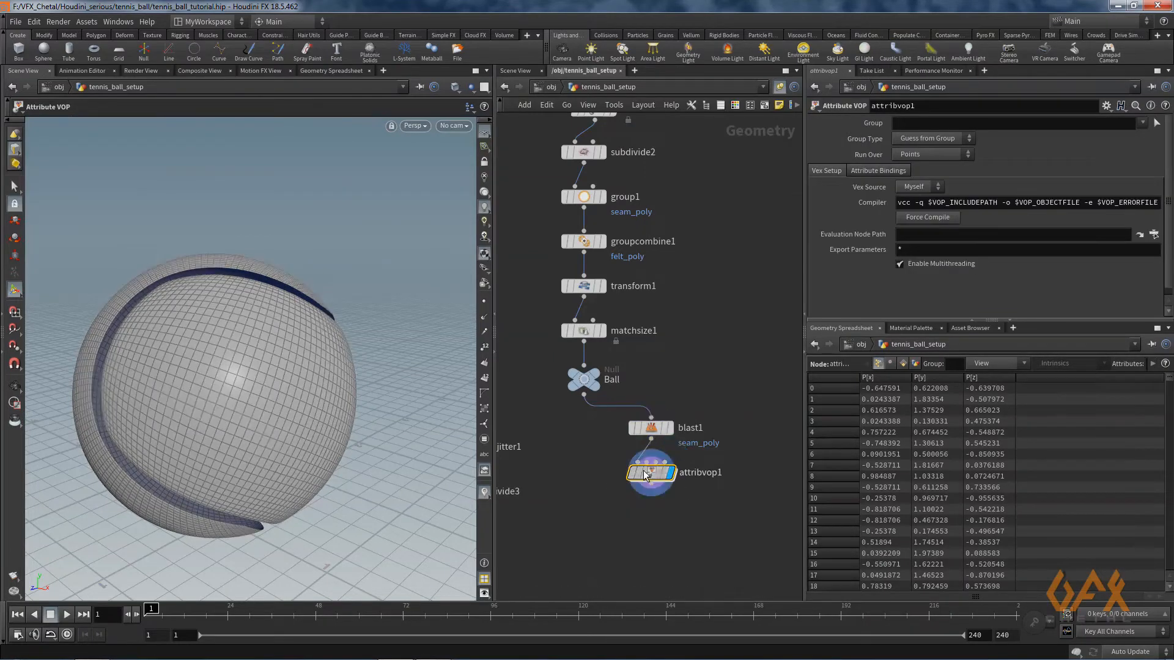
{"action": "double_click", "coordinate": [648, 473]}
{"action": "scroll", "coordinate": [640, 329], "scroll_direction": "up", "scroll_amount": 3}
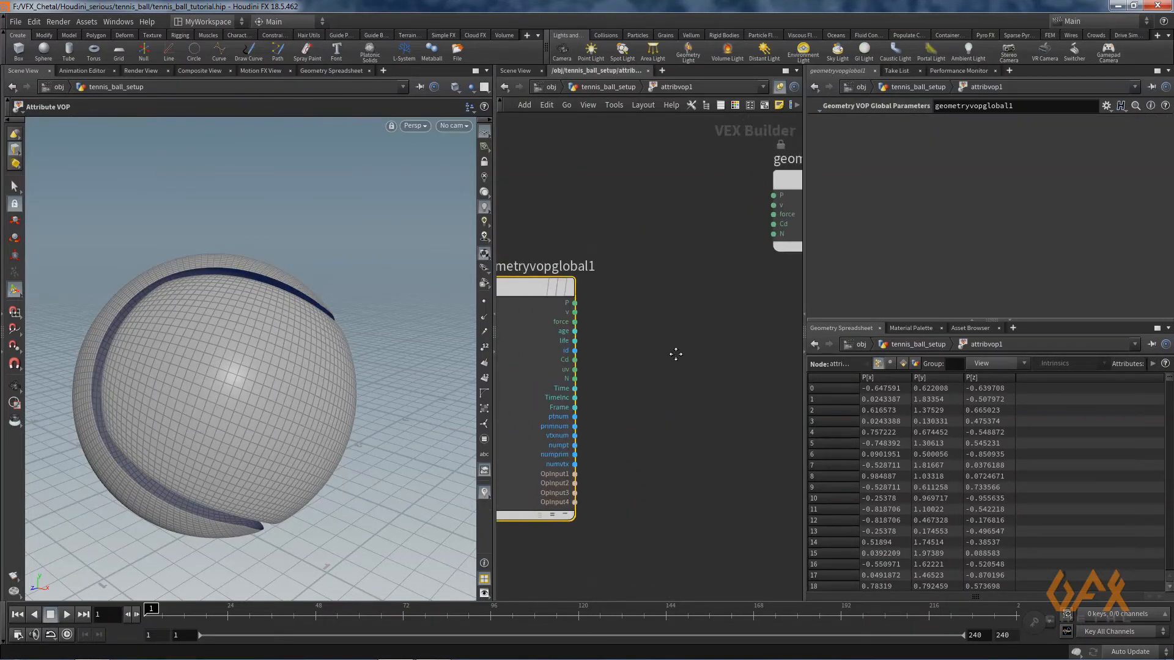
- Add a Turbulent Noise node, feed the global P into its position input and connect its noise output to Cd
{"action": "key", "text": "Tab"}
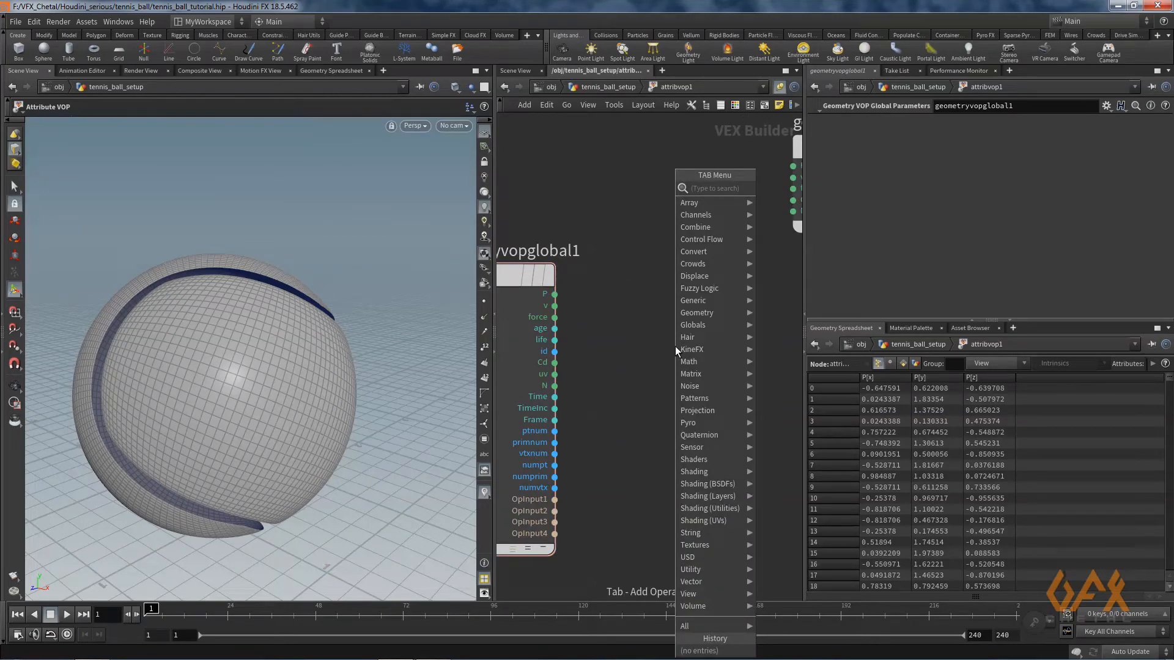
{"action": "type", "text": "turb"}
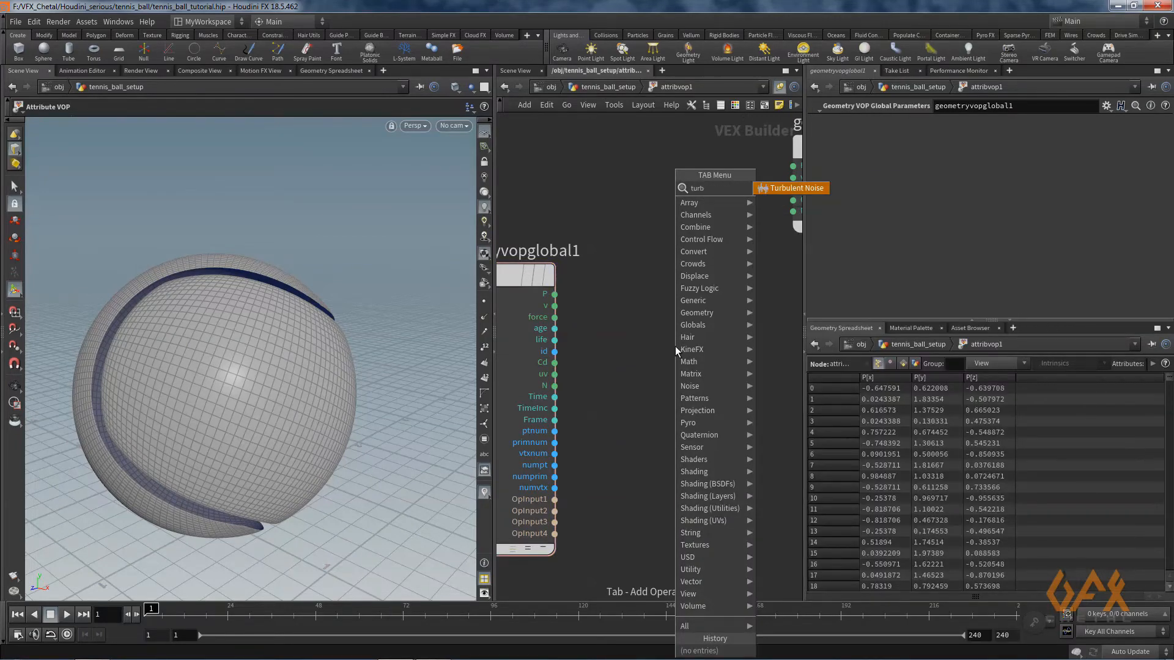
{"action": "key", "text": "Return"}
{"action": "left_click", "coordinate": [675, 346]}
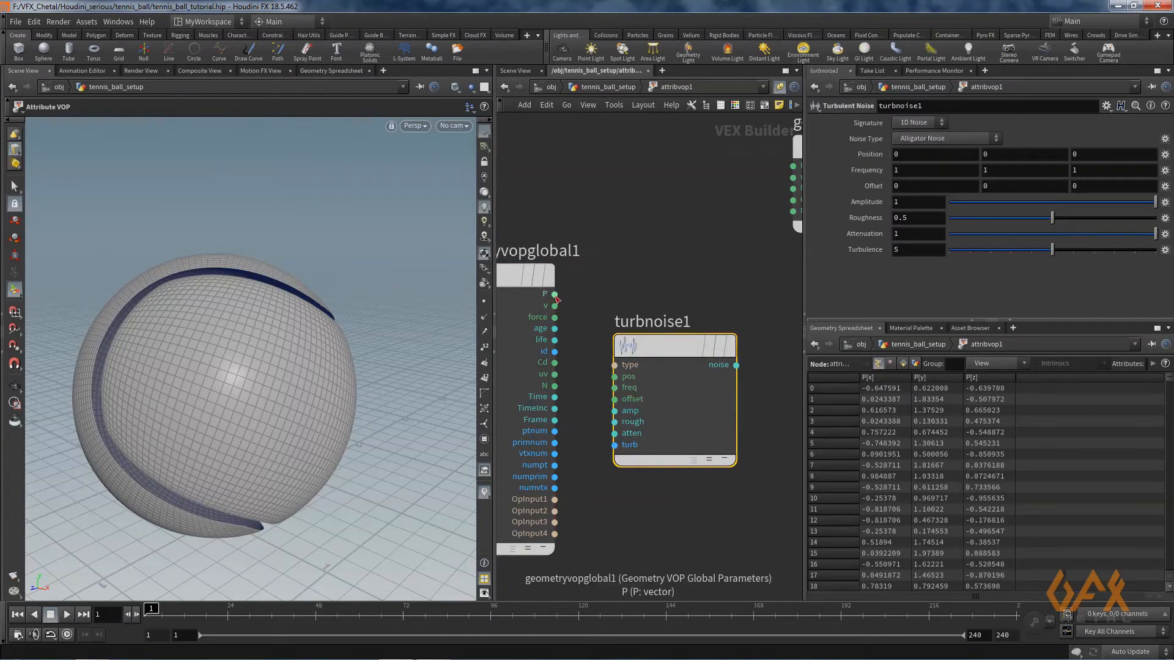
{"action": "left_click_drag", "start_coordinate": [554, 294], "coordinate": [613, 376]}
{"action": "middle_click_drag", "start_coordinate": [690, 279], "coordinate": [604, 291]}
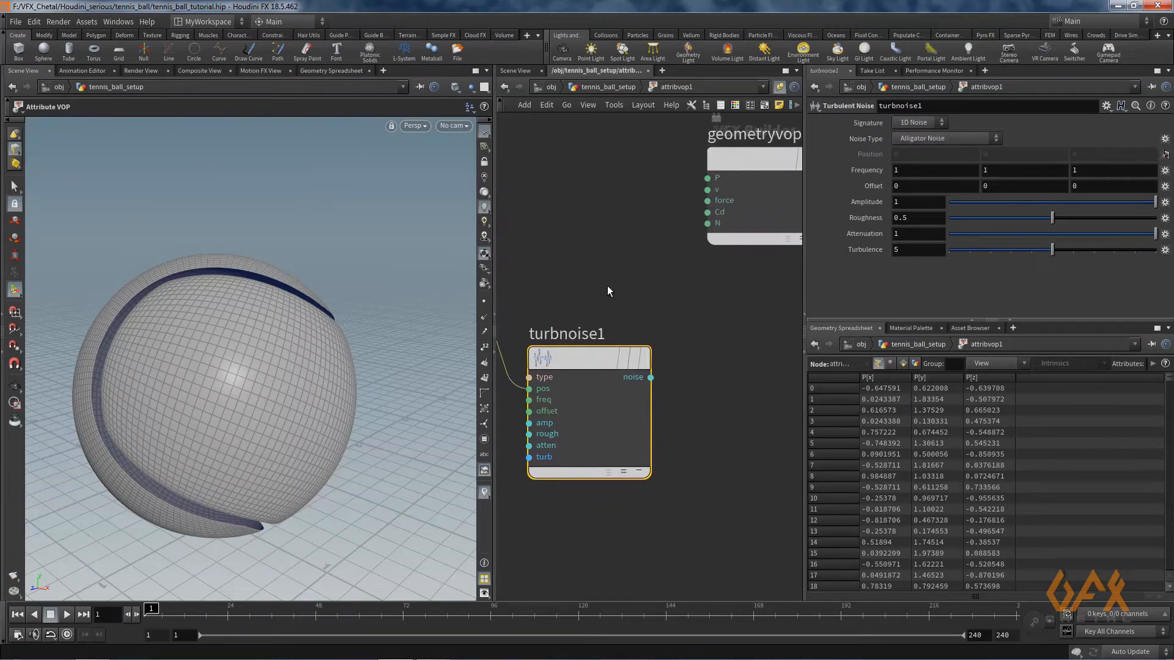
{"action": "left_click_drag", "start_coordinate": [650, 377], "coordinate": [686, 215]}
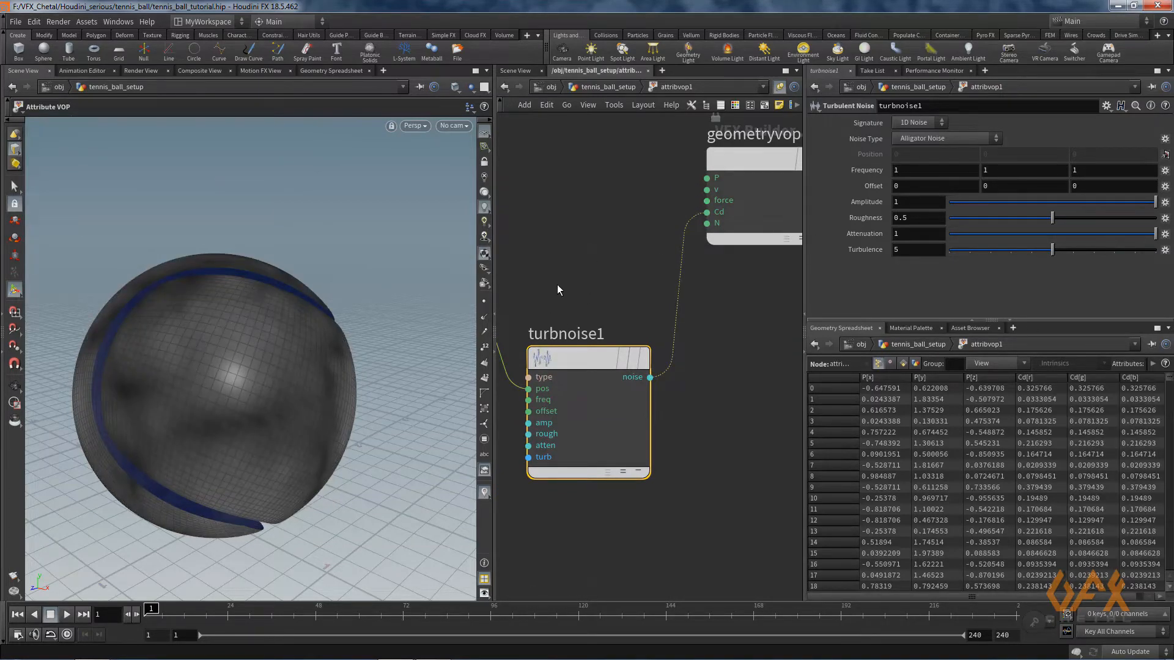
- Insert a Clamp node on the wire between the Turbulent Noise output and Cd
{"action": "scroll", "coordinate": [591, 251], "scroll_direction": "down", "scroll_amount": 3}
{"action": "left_click_drag", "start_coordinate": [647, 184], "coordinate": [776, 211]}
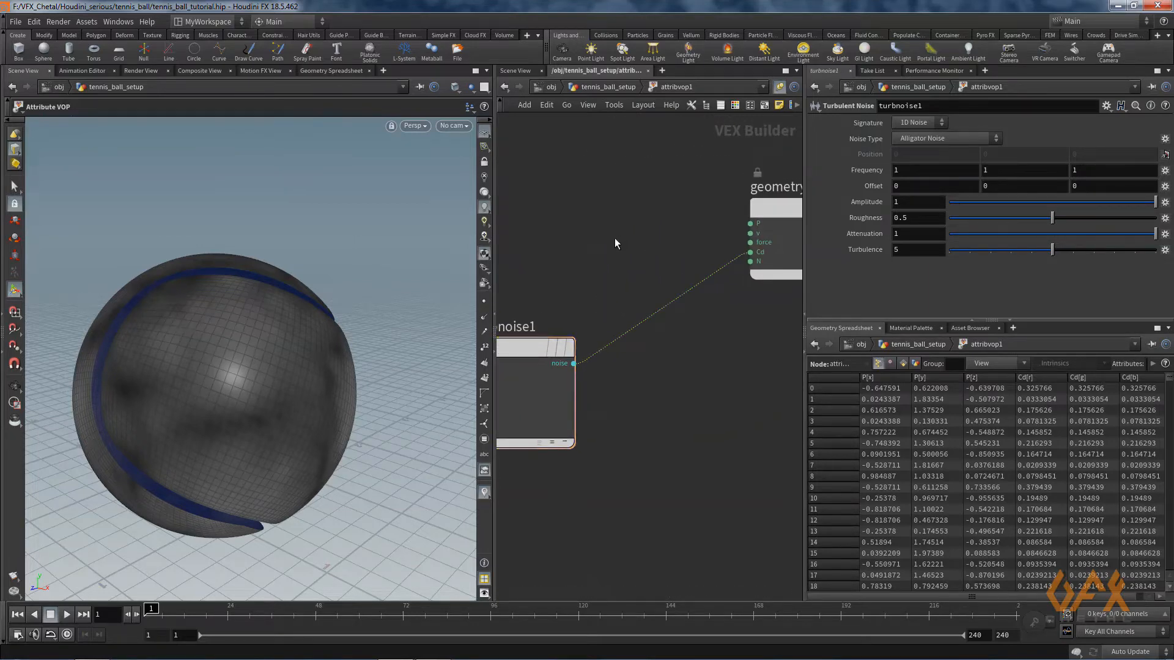
{"action": "key", "text": "Tab"}
{"action": "type", "text": "cla"}
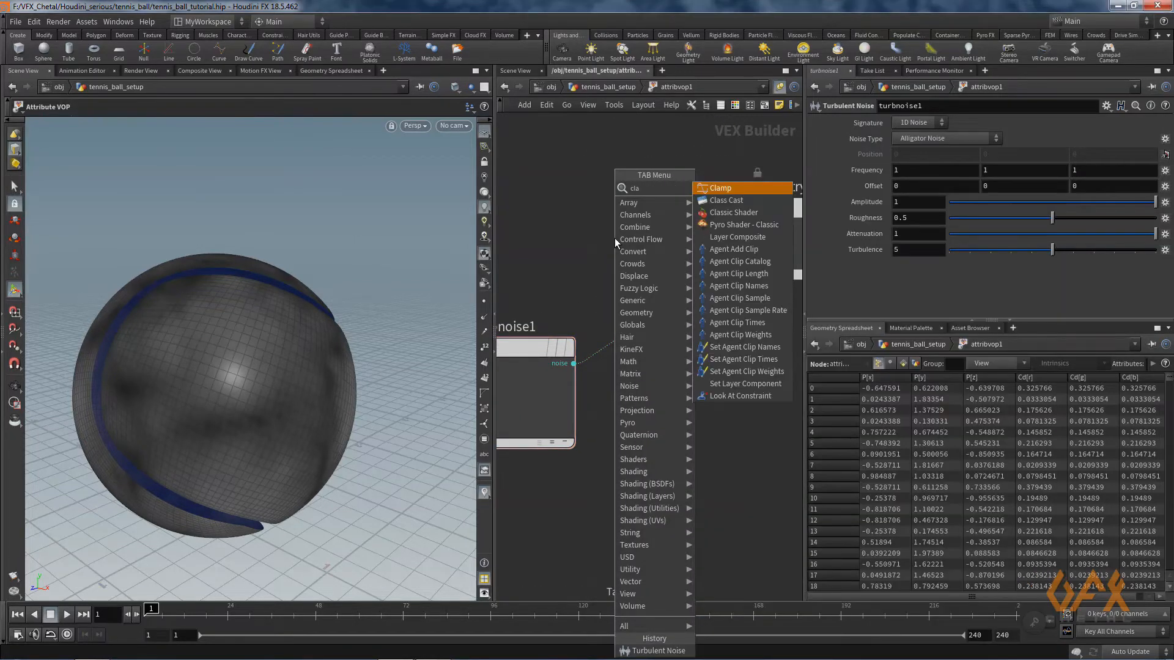
{"action": "key", "text": "Return"}
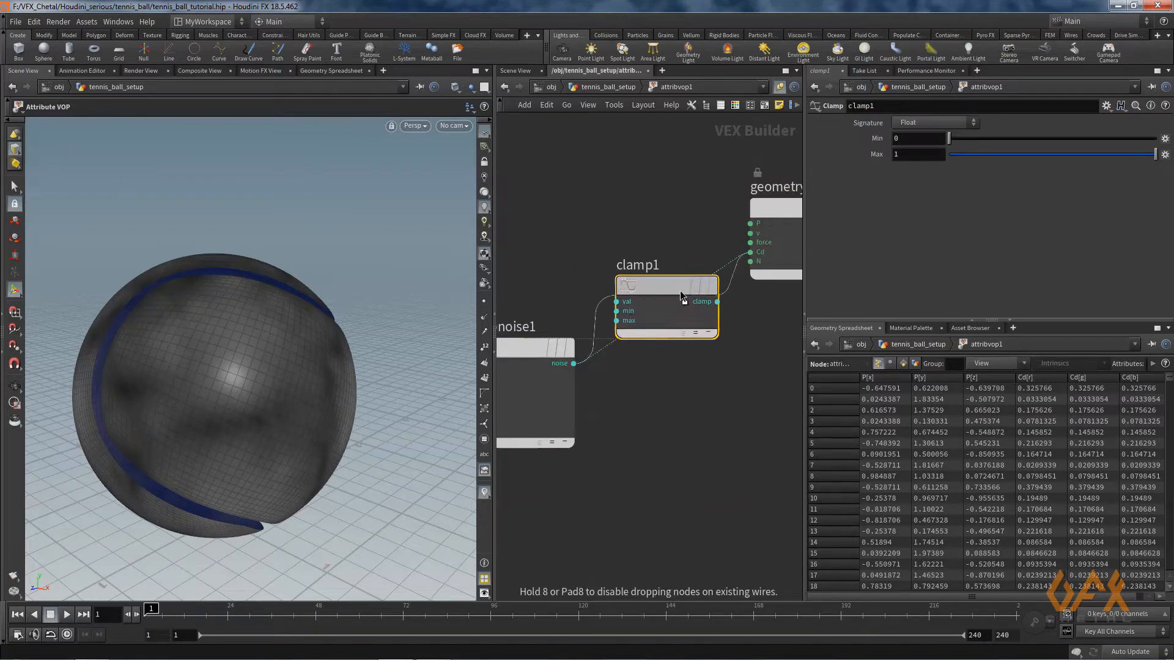
{"action": "left_click", "coordinate": [713, 291]}
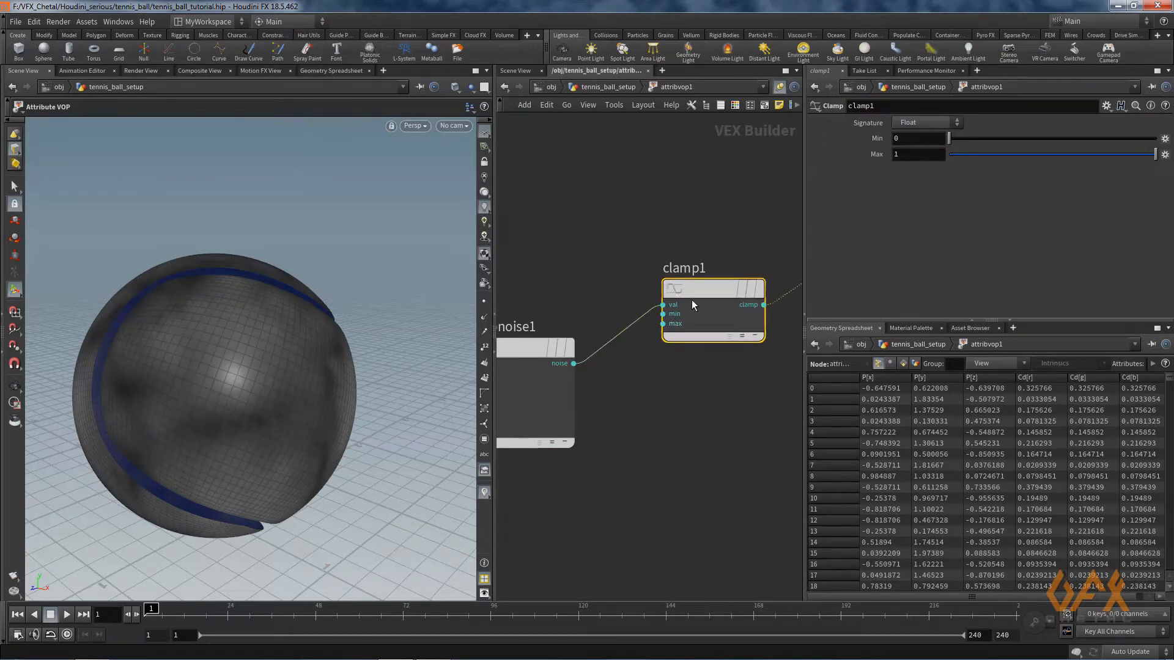
- Try a Clamp minimum of 0.4, change it to 0.3 and inspect the ball's colouring from several angles
{"action": "left_click", "coordinate": [912, 138]}
{"action": "key", "text": "Return"}
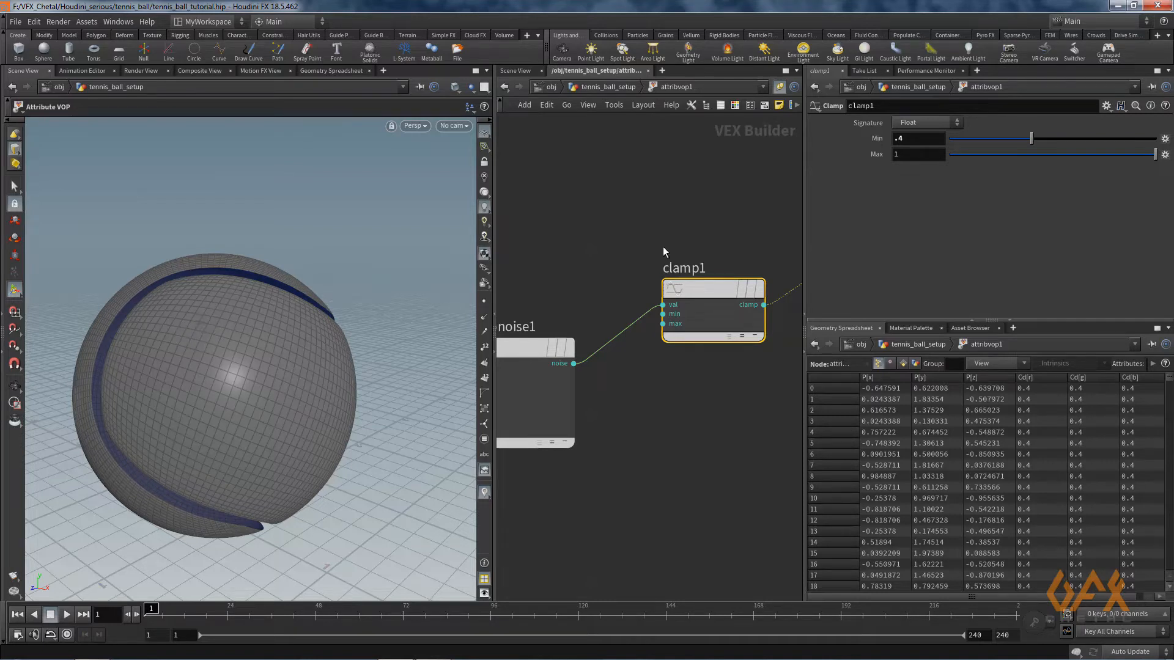
{"action": "left_click", "coordinate": [908, 140]}
{"action": "type", "text": "3"}
{"action": "key", "text": "Return"}
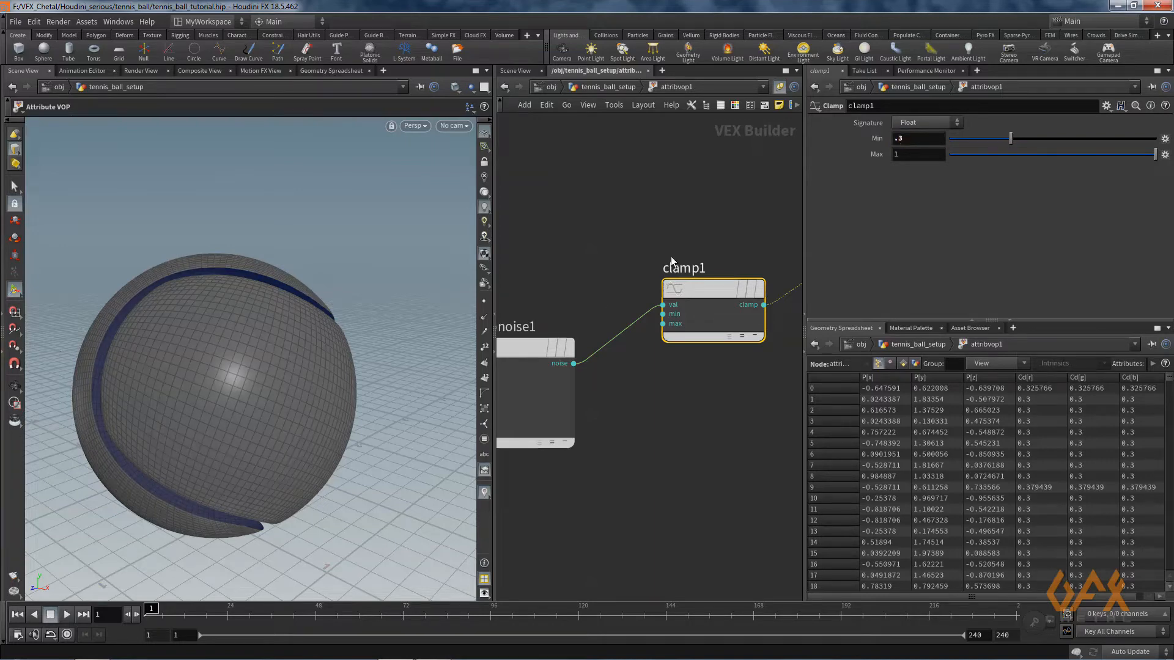
{"action": "middle_click_drag", "start_coordinate": [702, 197], "coordinate": [591, 260]}
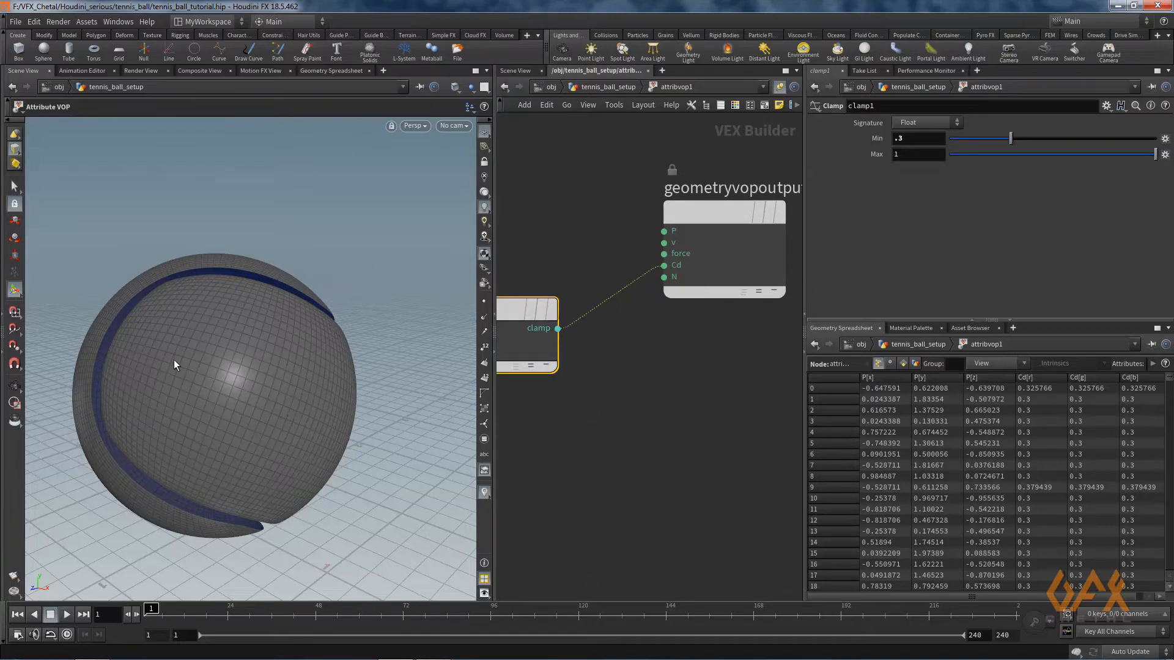
{"action": "left_click_drag", "start_coordinate": [231, 375], "coordinate": [195, 382], "text": "alt"}
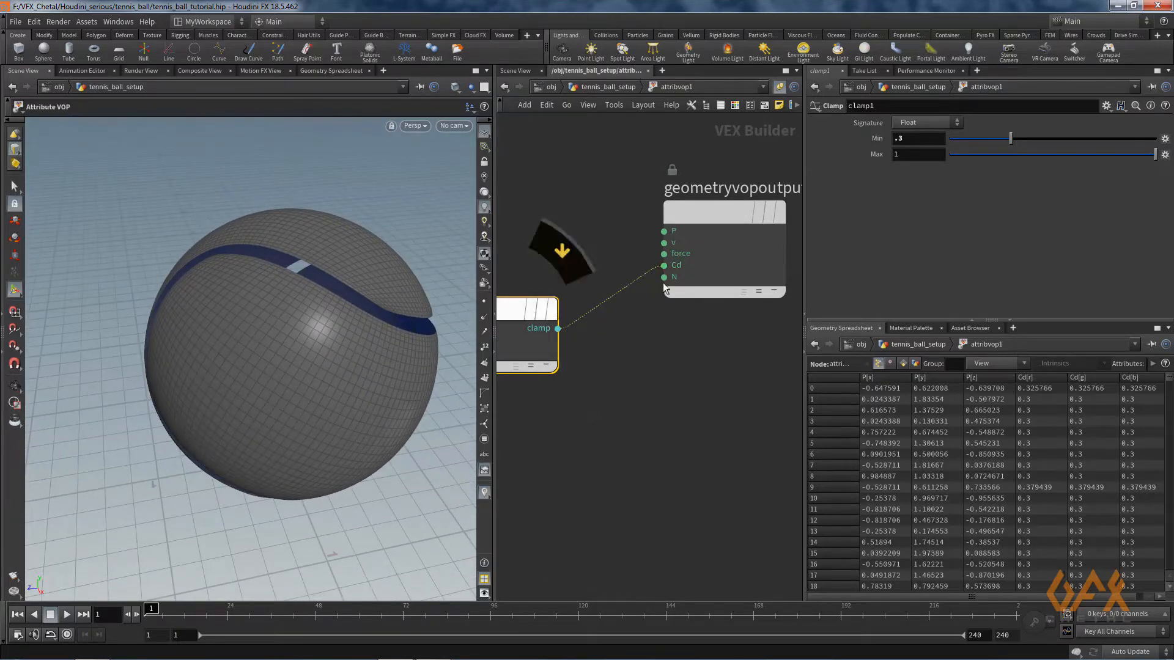
{"action": "key", "text": "Escape"}
{"action": "left_click_drag", "start_coordinate": [252, 333], "coordinate": [189, 317]}
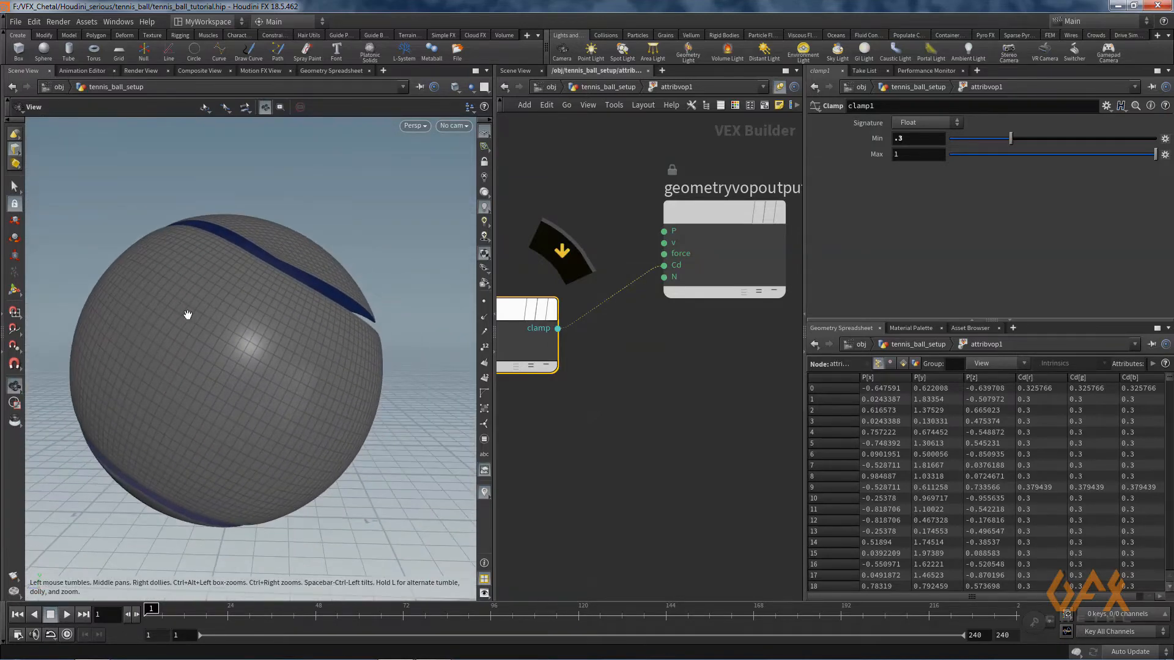
{"action": "right_click_drag", "start_coordinate": [189, 317], "coordinate": [167, 369]}
{"action": "left_click_drag", "start_coordinate": [167, 369], "coordinate": [181, 369]}
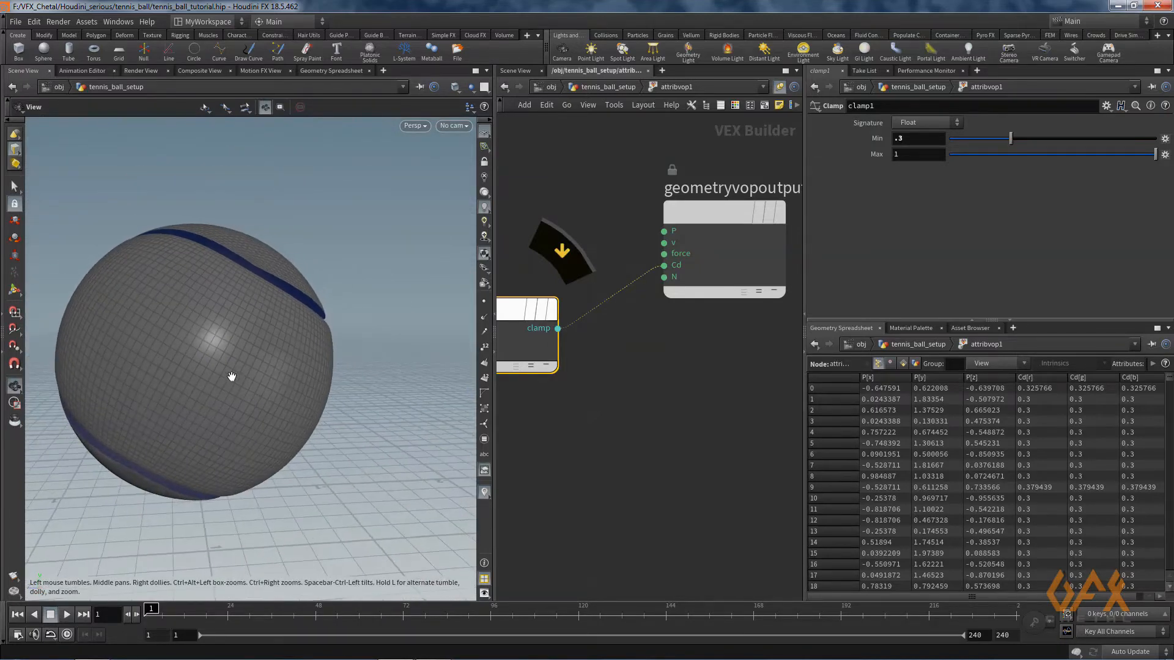
{"action": "middle_click_drag", "start_coordinate": [231, 375], "coordinate": [211, 369]}
- Add a Bind Export node below the geometry output node and name its attribute density
{"action": "left_click", "coordinate": [695, 379]}
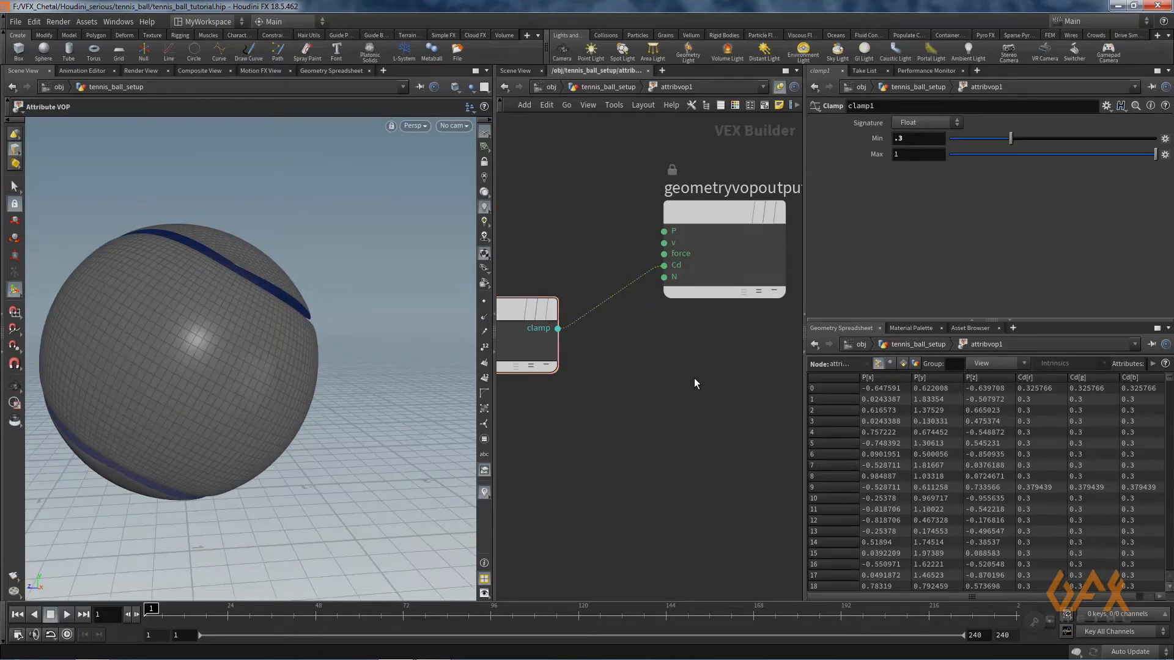
{"action": "key", "text": "Tab"}
{"action": "type", "text": "bin"}
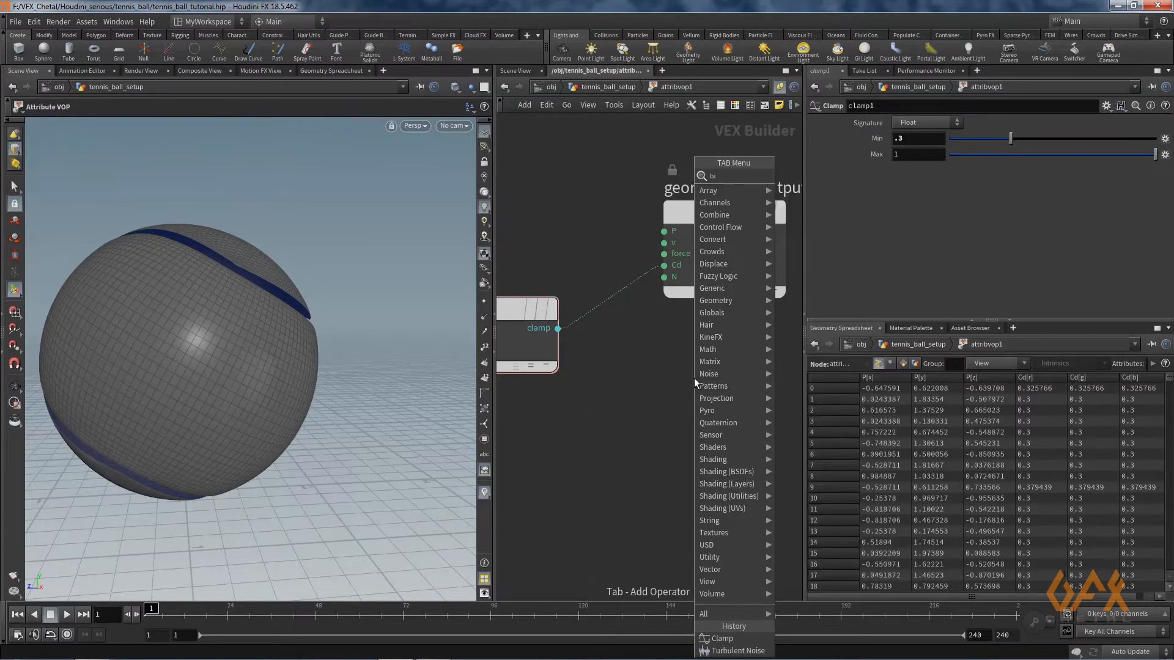
{"action": "key", "text": "Return"}
{"action": "left_click", "coordinate": [694, 379]}
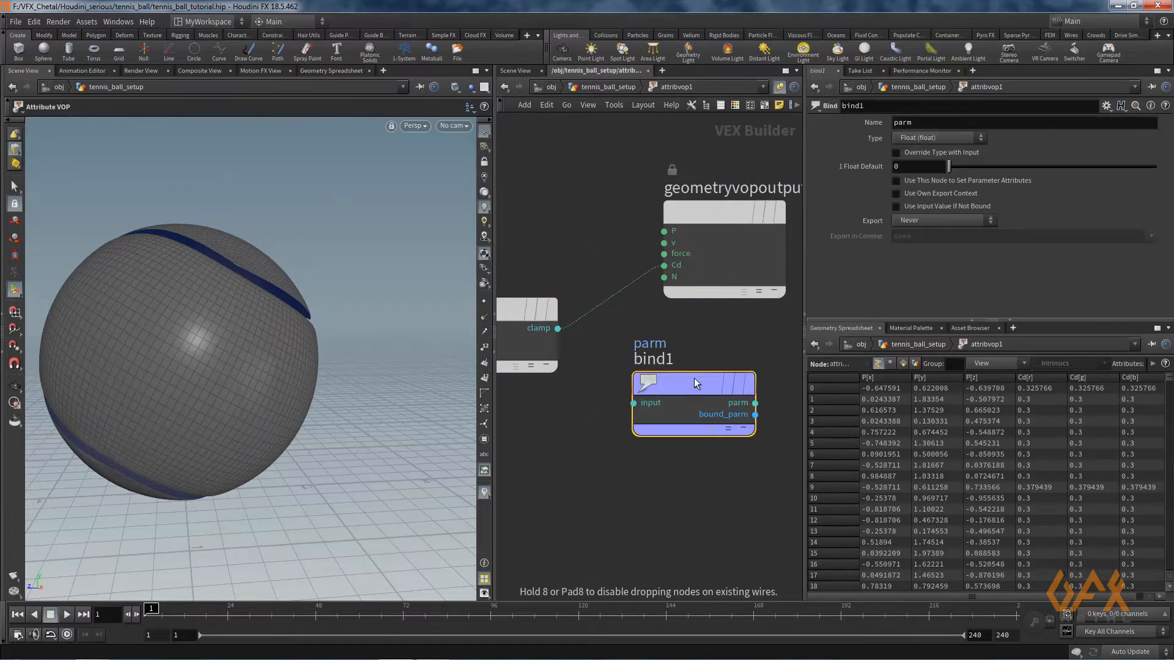
{"action": "left_click", "coordinate": [867, 124]}
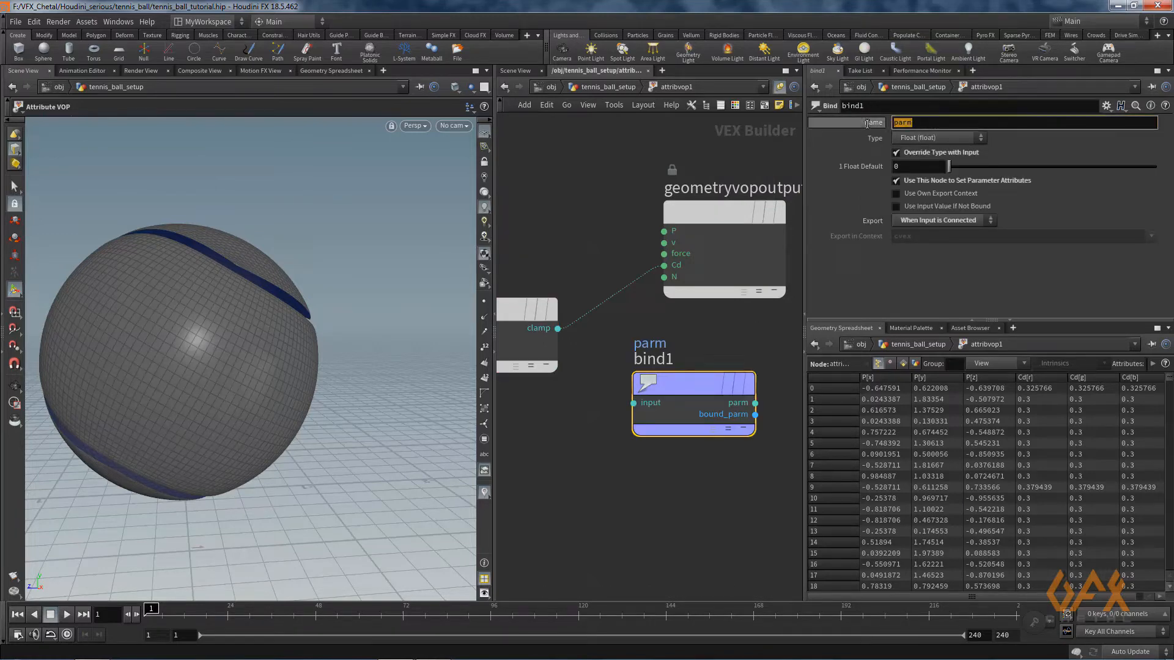
{"action": "type", "text": "density"}
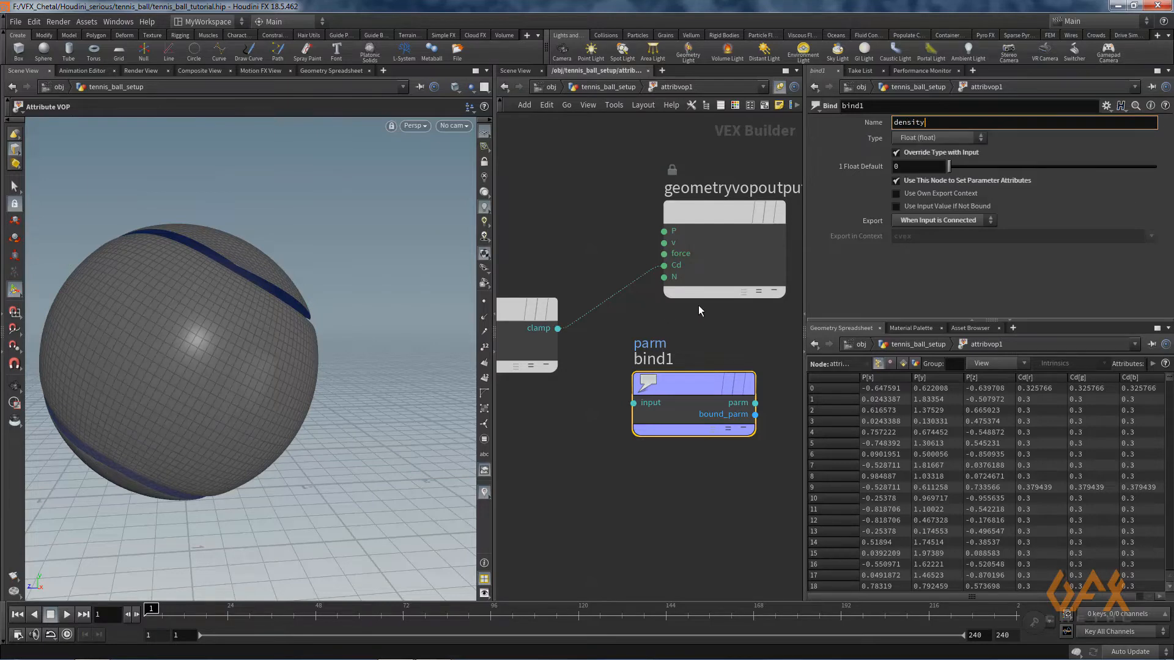
{"action": "key", "text": "Return"}
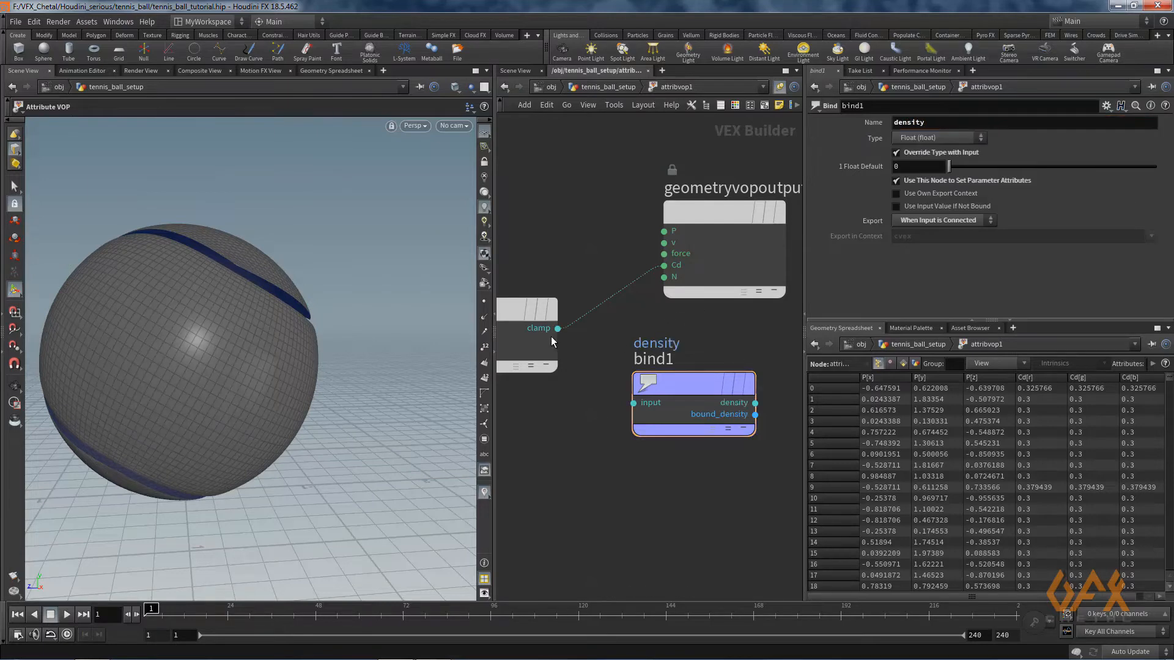
- Connect the Clamp output to the density Bind's input and cut the wire from the Clamp to Cd
{"action": "left_click_drag", "start_coordinate": [558, 328], "coordinate": [633, 403]}
{"action": "middle_click_drag", "start_coordinate": [705, 328], "coordinate": [679, 329]}
{"action": "left_click_drag", "start_coordinate": [655, 396], "coordinate": [713, 402]}
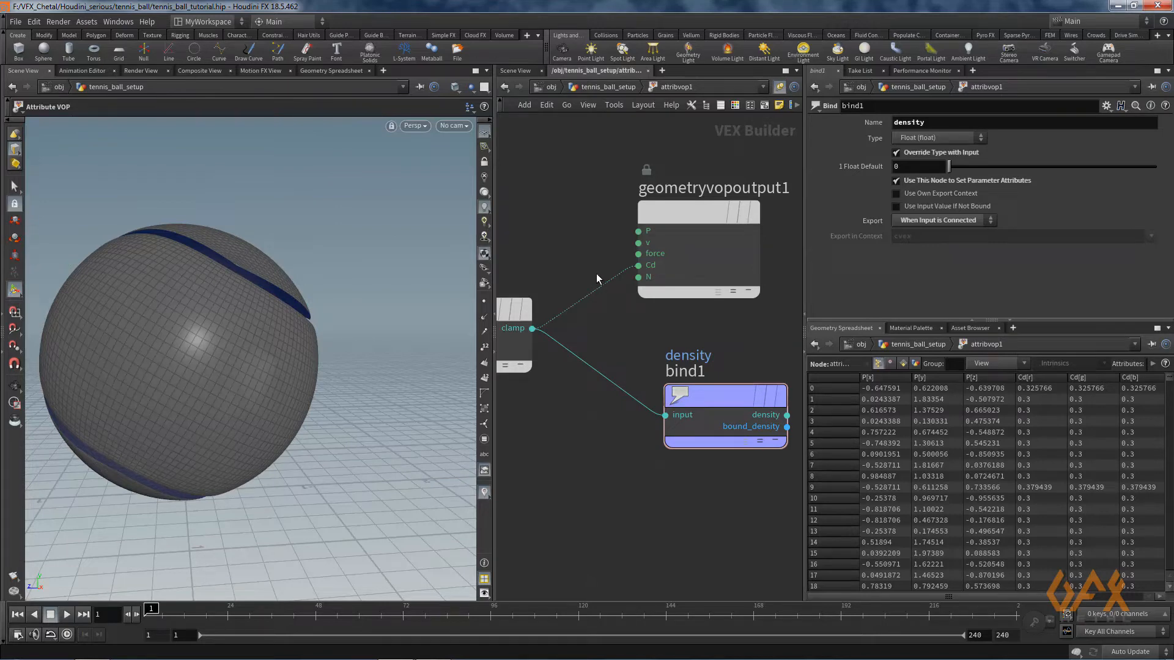
{"action": "key", "text": "y"}
{"action": "left_click_drag", "start_coordinate": [593, 273], "coordinate": [616, 298]}
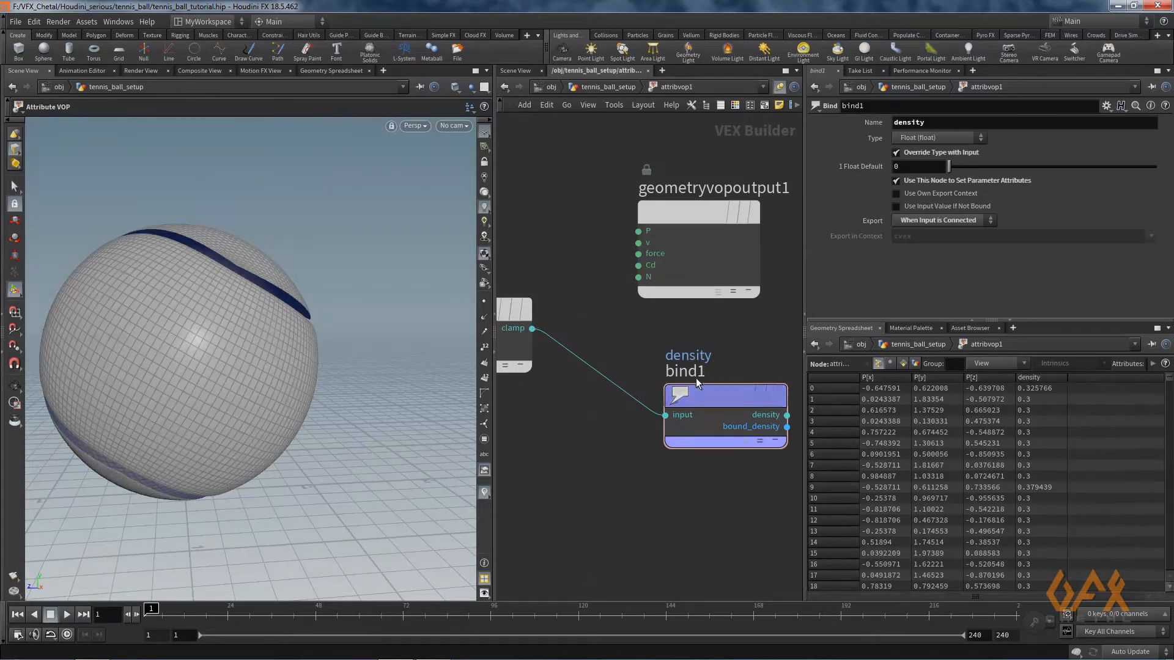
{"action": "left_click_drag", "start_coordinate": [697, 382], "coordinate": [679, 383]}
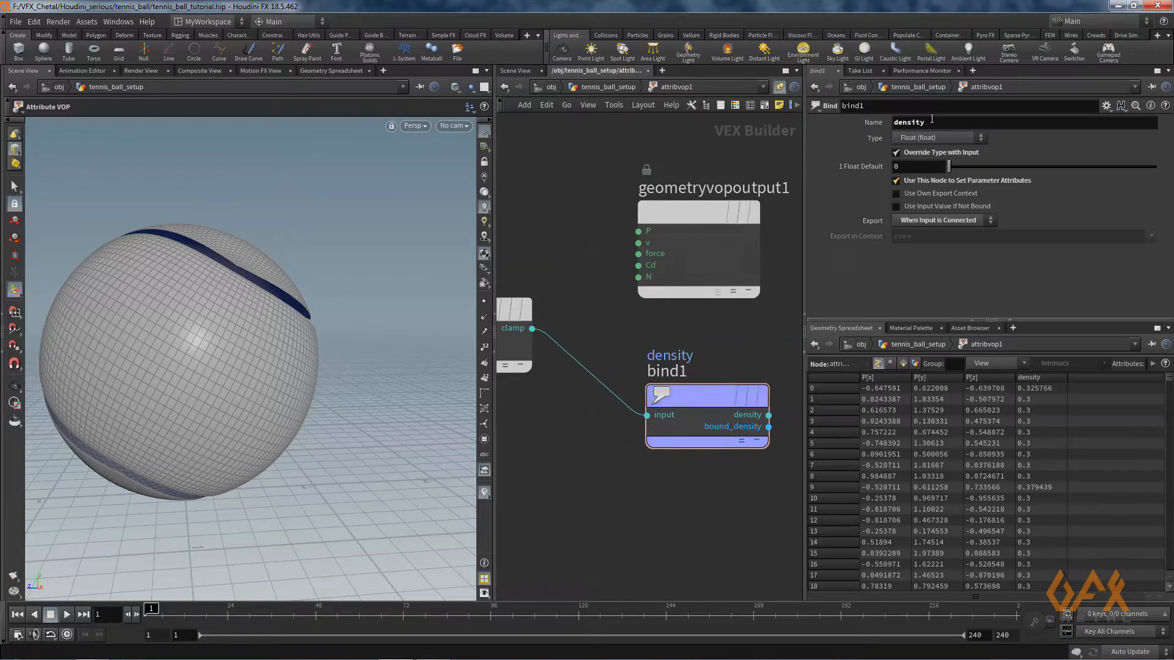
{"action": "middle_click_drag", "start_coordinate": [596, 311], "coordinate": [684, 304]}
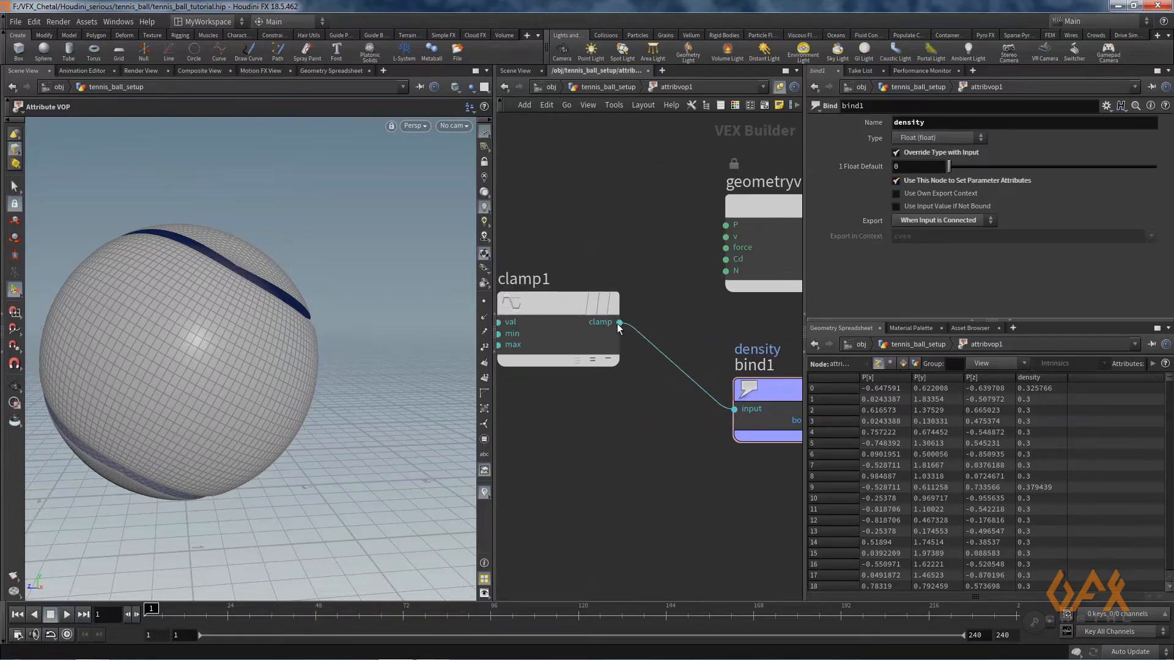
{"action": "middle_click_drag", "start_coordinate": [546, 265], "coordinate": [644, 250]}
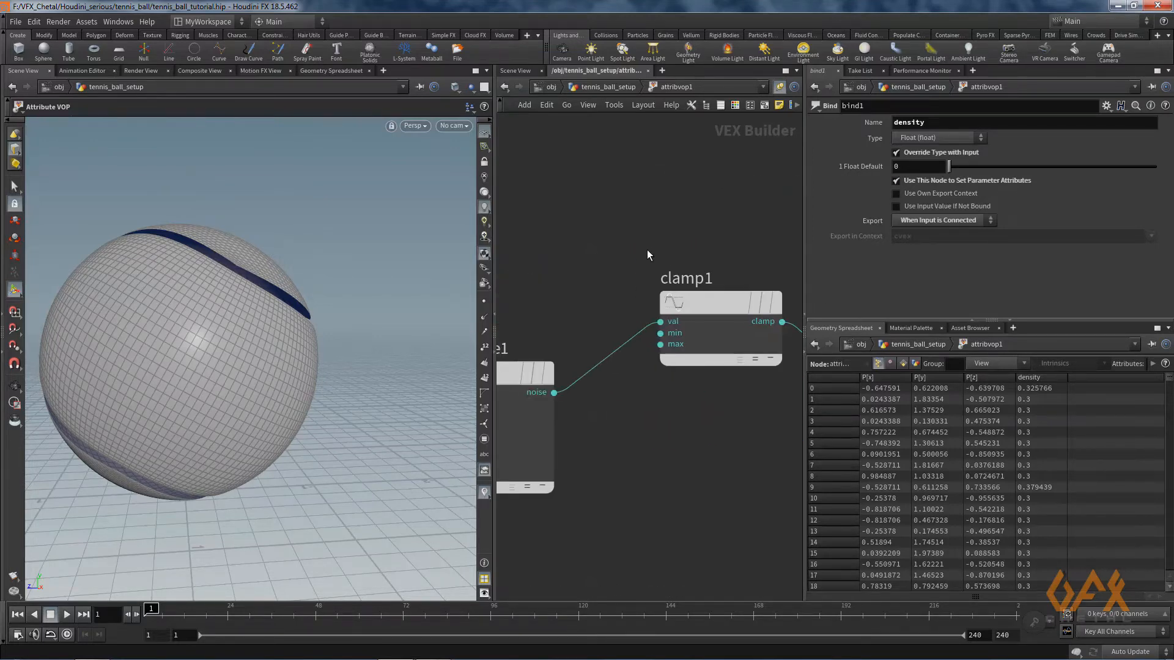
{"action": "scroll", "coordinate": [644, 250], "scroll_direction": "down", "scroll_amount": 2}
{"action": "middle_click_drag", "start_coordinate": [524, 329], "coordinate": [592, 318]}
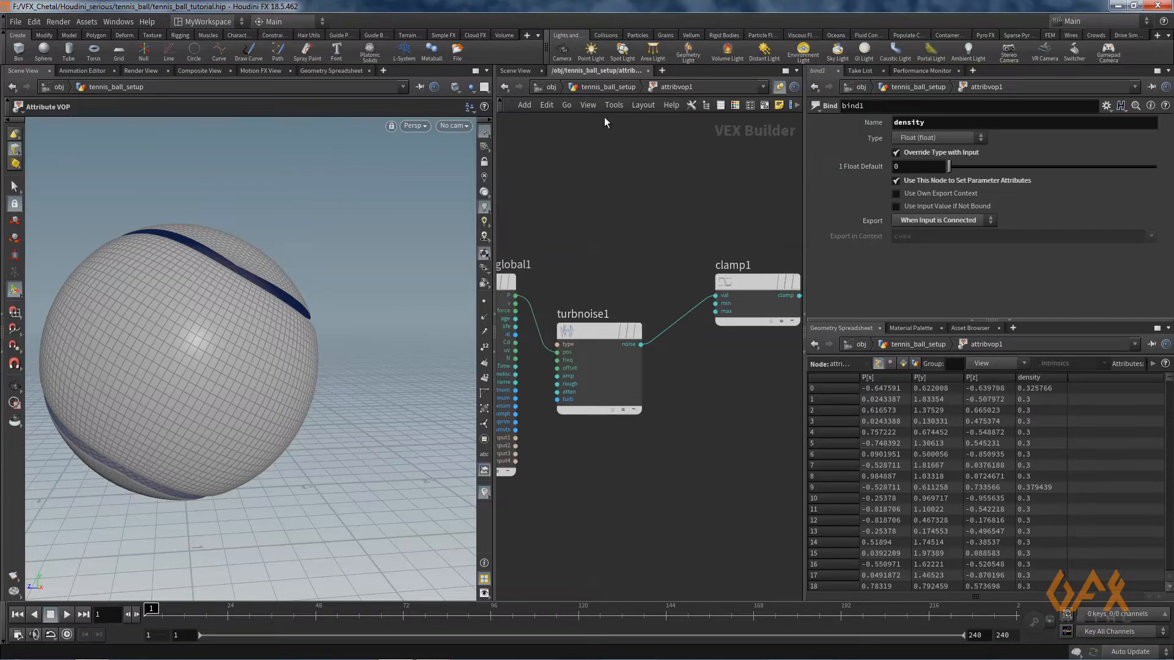
- Return to the tennis_ball_setup network, add a Scatter and Align node below attribvop1 and display its output
{"action": "left_click", "coordinate": [607, 87]}
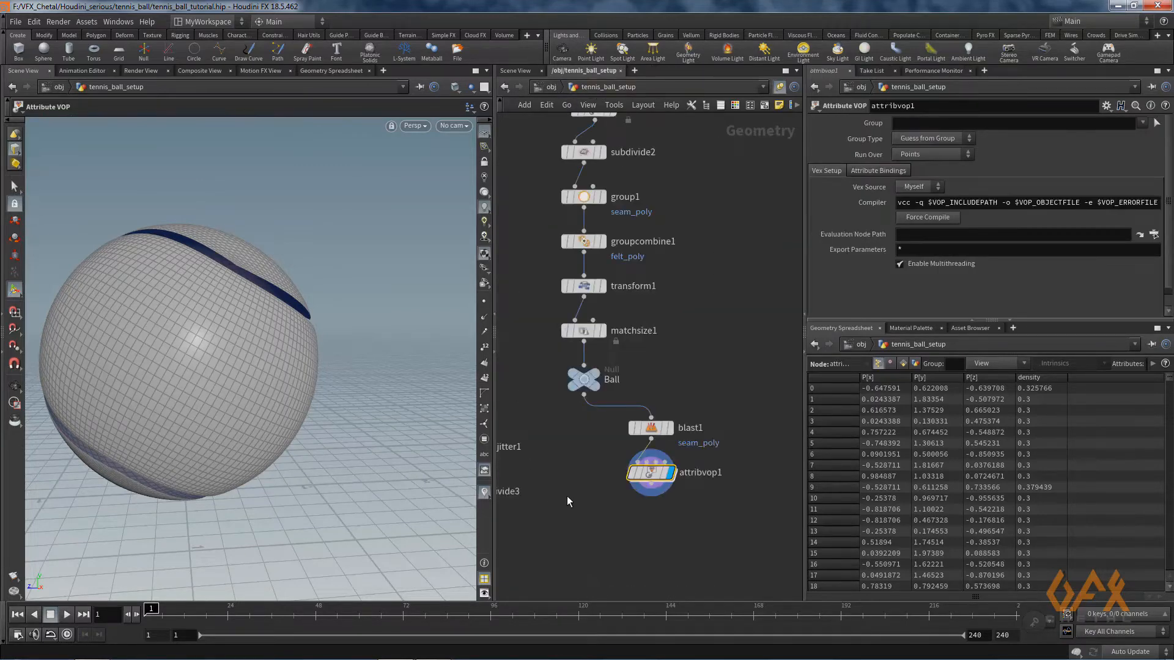
{"action": "middle_click_drag", "start_coordinate": [567, 497], "coordinate": [557, 460]}
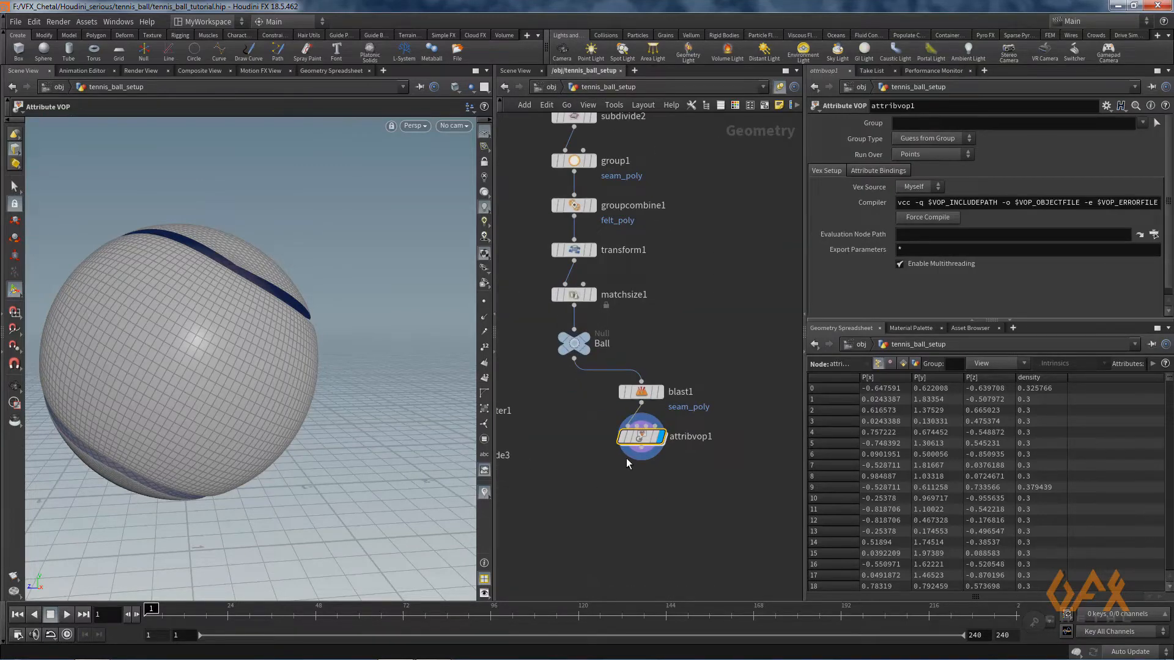
{"action": "key", "text": "Tab"}
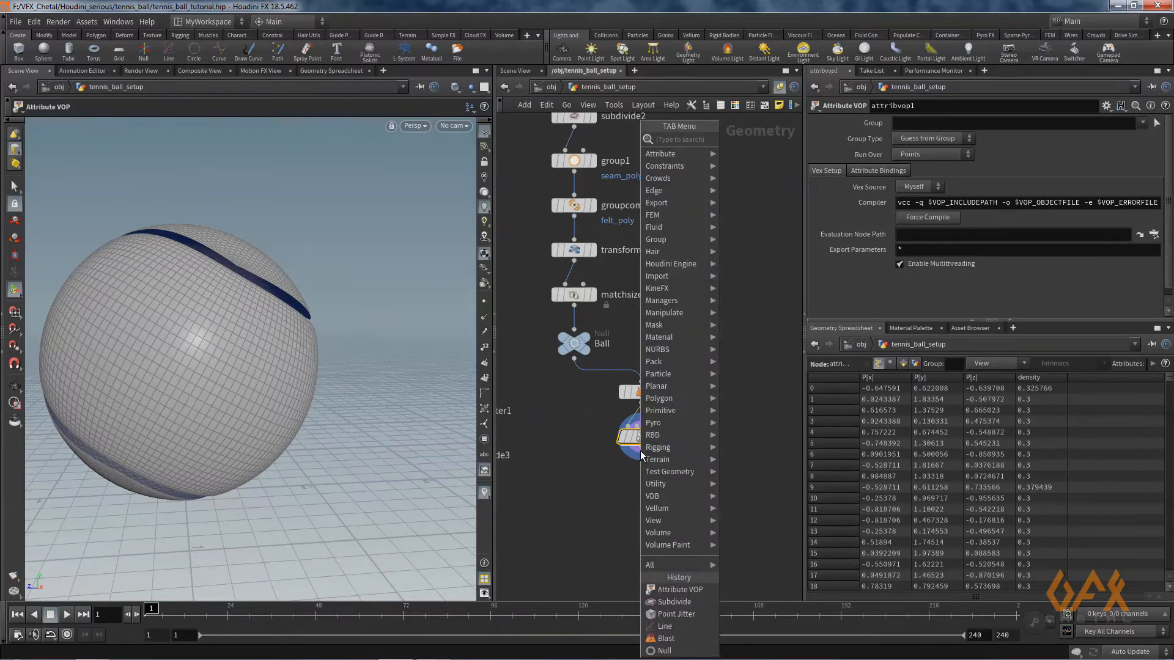
{"action": "type", "text": "scatter"}
{"action": "key", "text": "Down"}
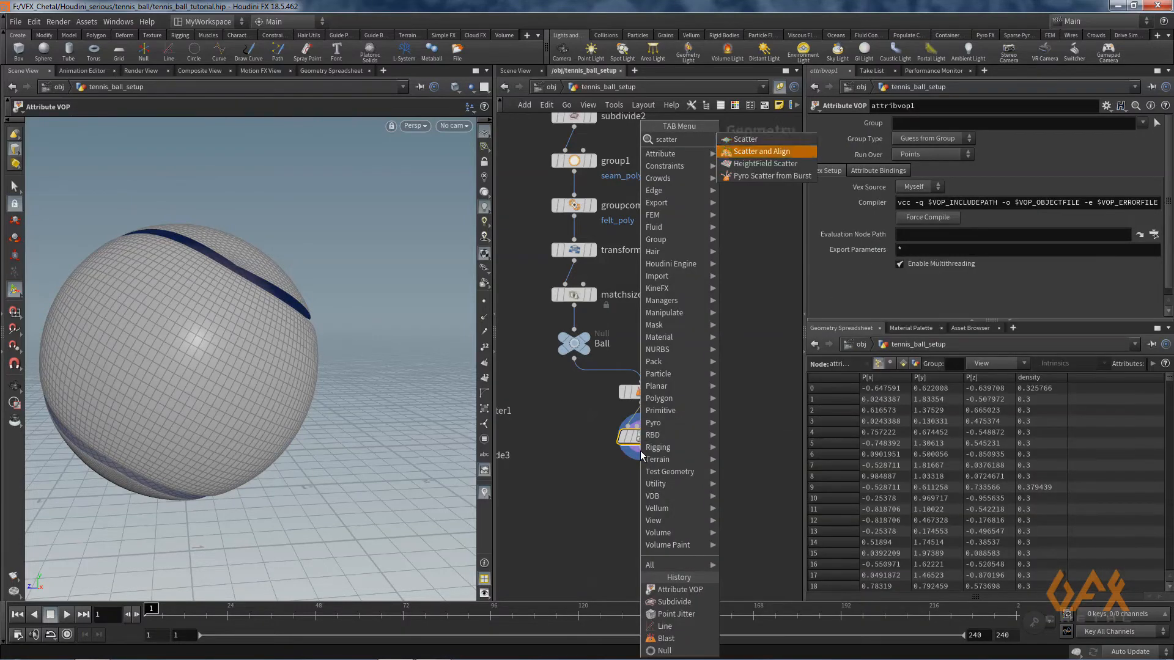
{"action": "key", "text": "Return"}
{"action": "left_click", "coordinate": [659, 482]}
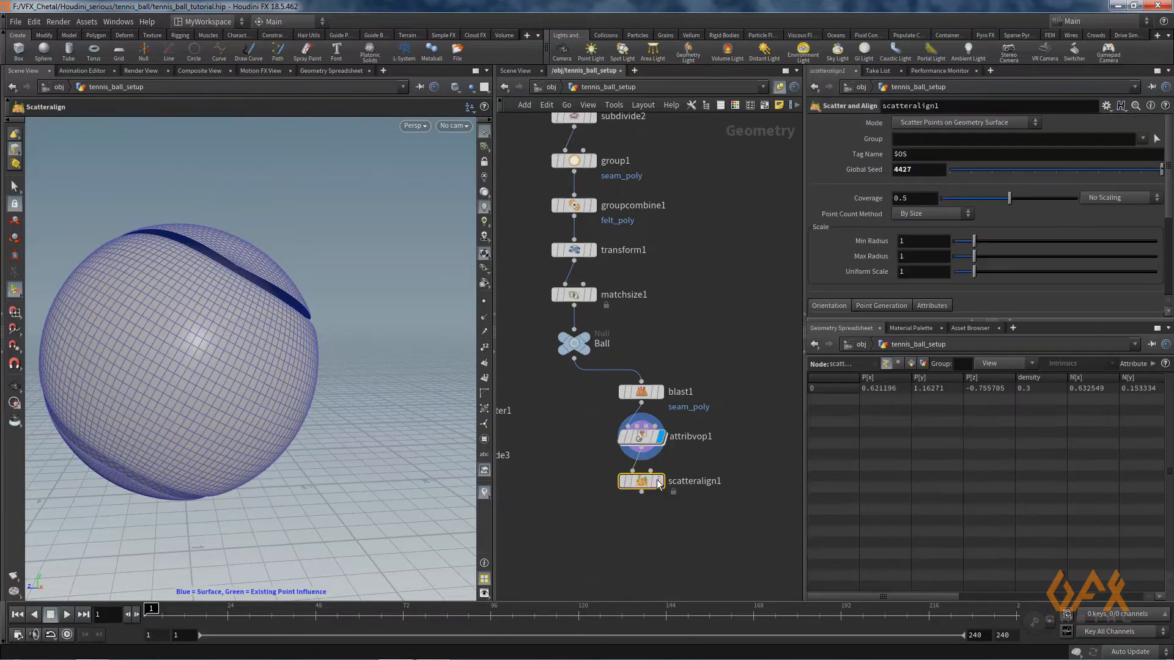
{"action": "left_click", "coordinate": [659, 482]}
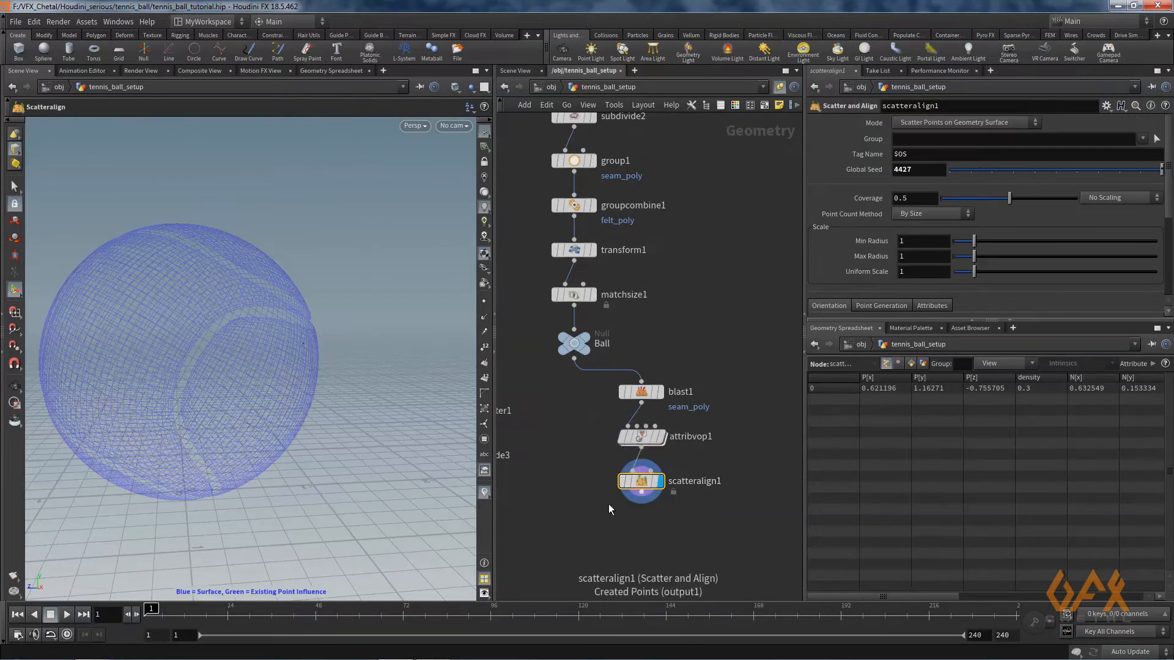
- Switch the scatter's point count method to Number of Points and set the total points to 10000
{"action": "right_click_drag", "start_coordinate": [247, 359], "coordinate": [199, 342], "text": "alt"}
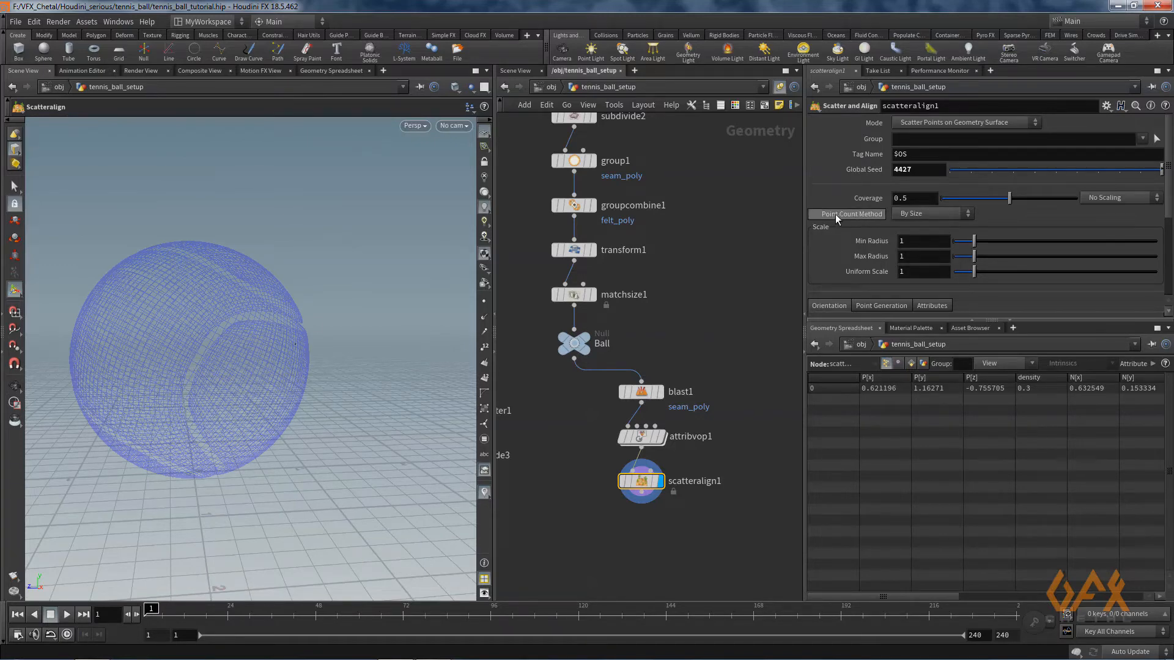
{"action": "left_click", "coordinate": [925, 214]}
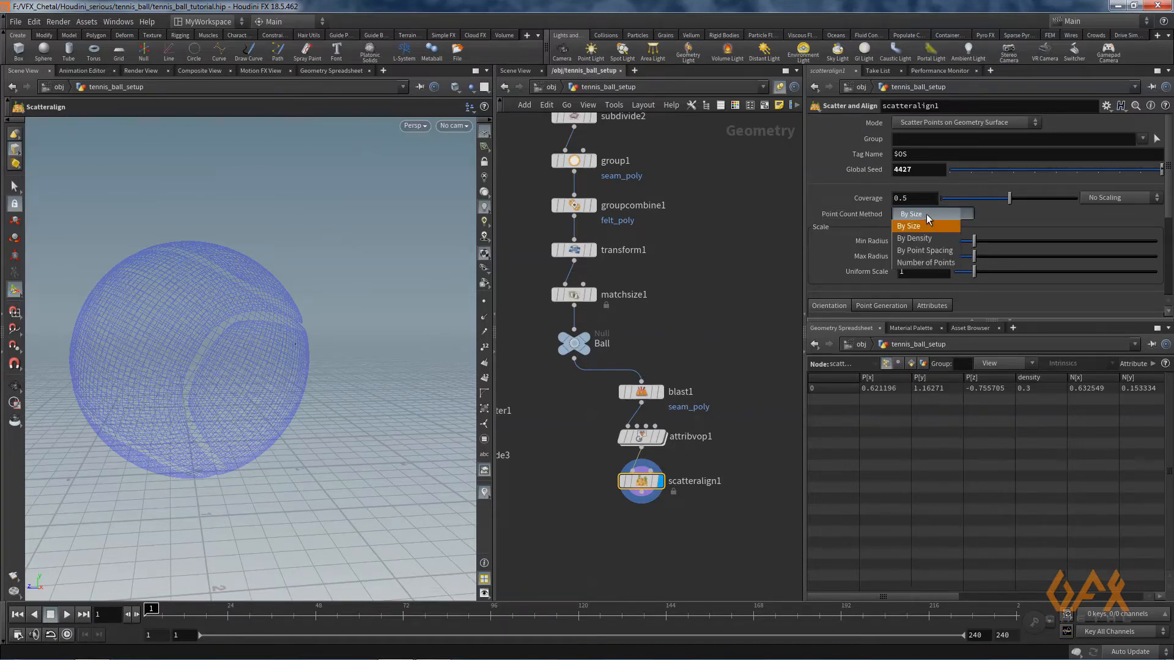
{"action": "left_click", "coordinate": [918, 263]}
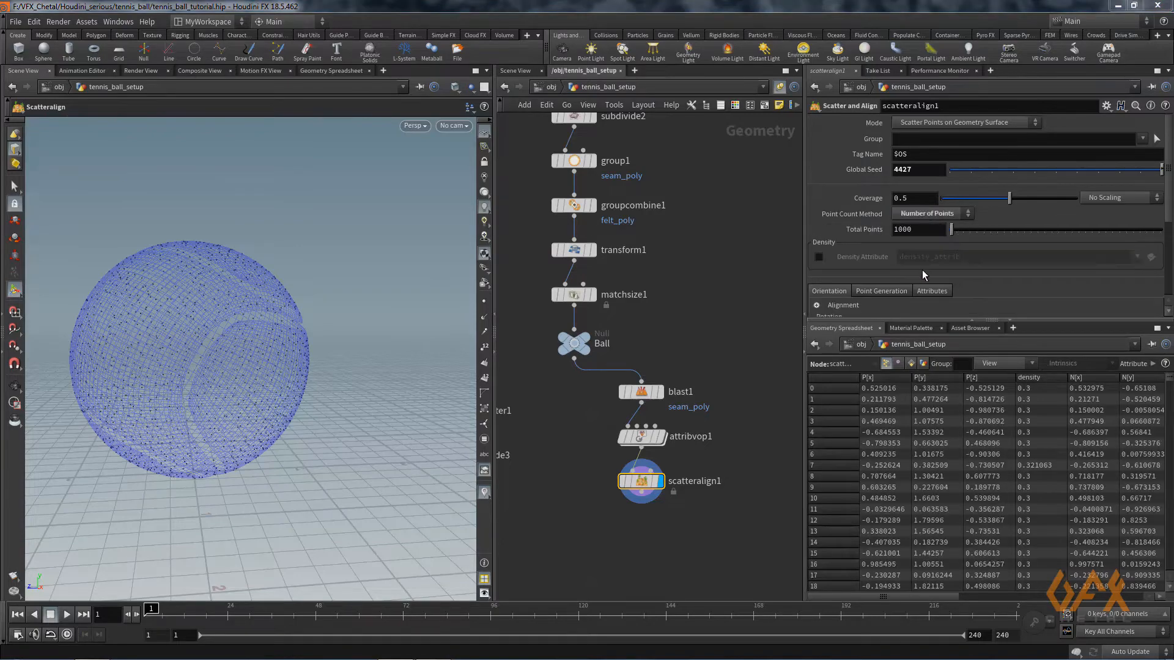
{"action": "left_click", "coordinate": [918, 230]}
{"action": "type", "text": "00"}
{"action": "key", "text": "Return"}
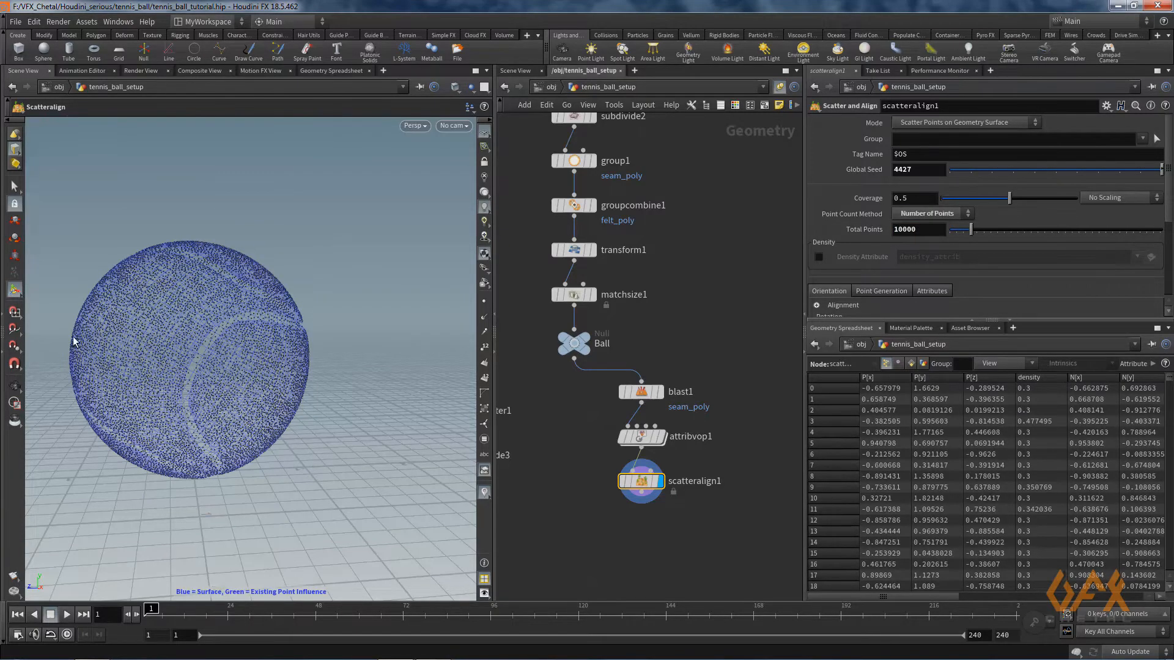
- Enable the density attribute on the scatteralign1 node and set its name to density
{"action": "key", "text": "Escape"}
{"action": "left_click_drag", "start_coordinate": [210, 335], "coordinate": [205, 362]}
{"action": "key", "text": "Return"}
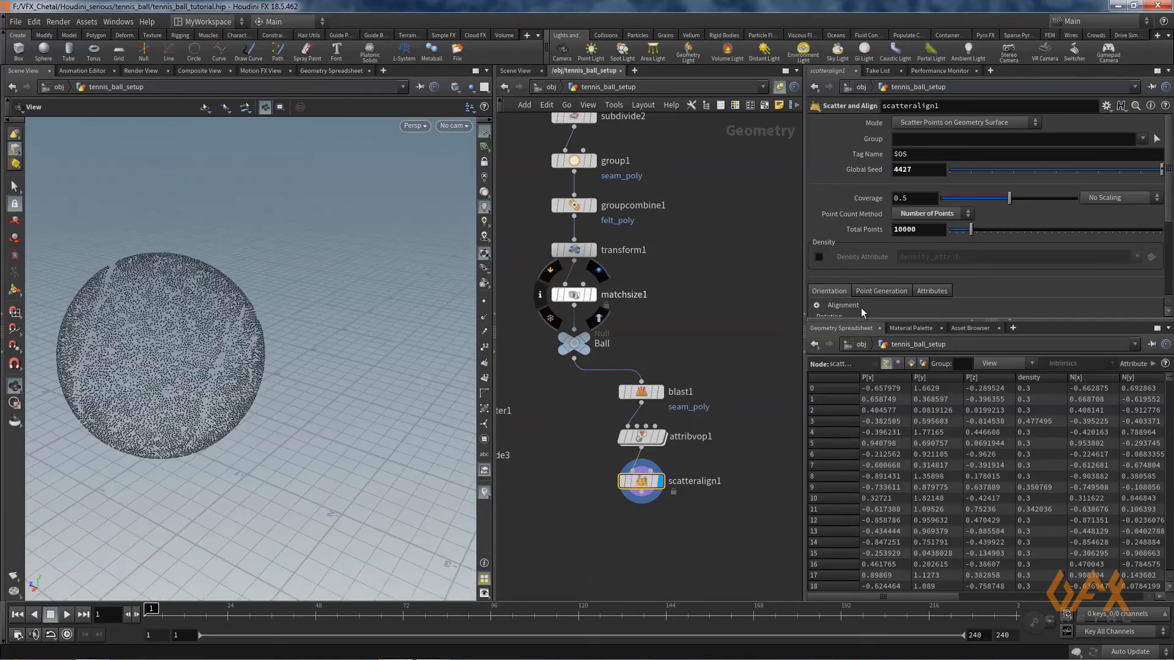
{"action": "left_click", "coordinate": [819, 258]}
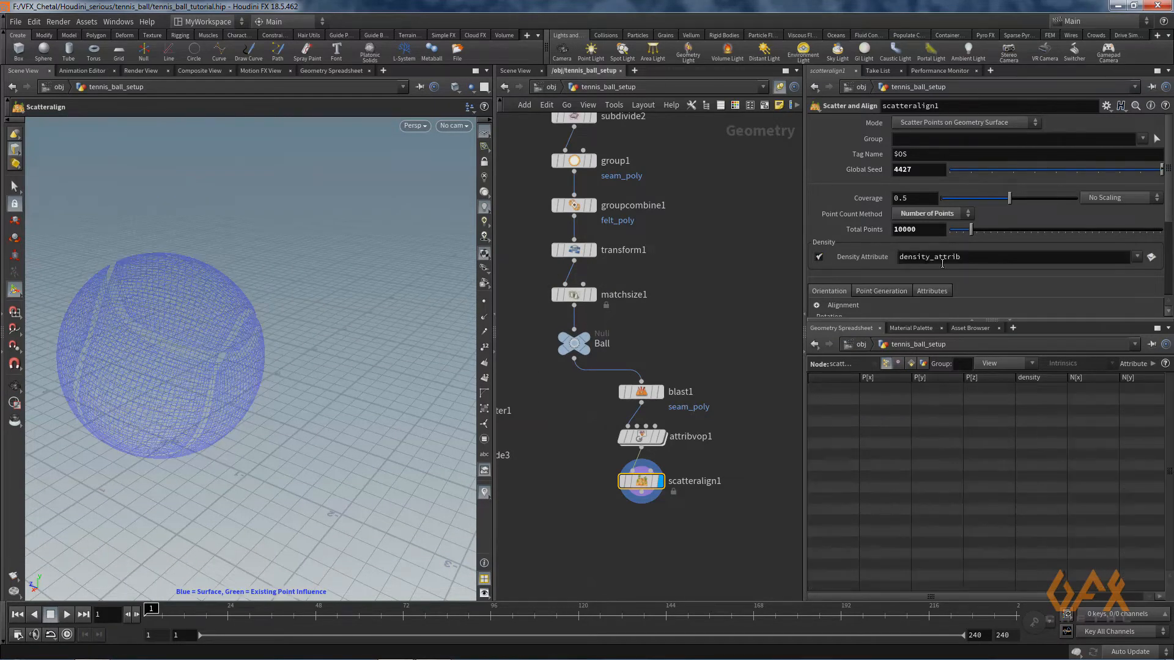
{"action": "left_click_drag", "start_coordinate": [931, 258], "coordinate": [1014, 261]}
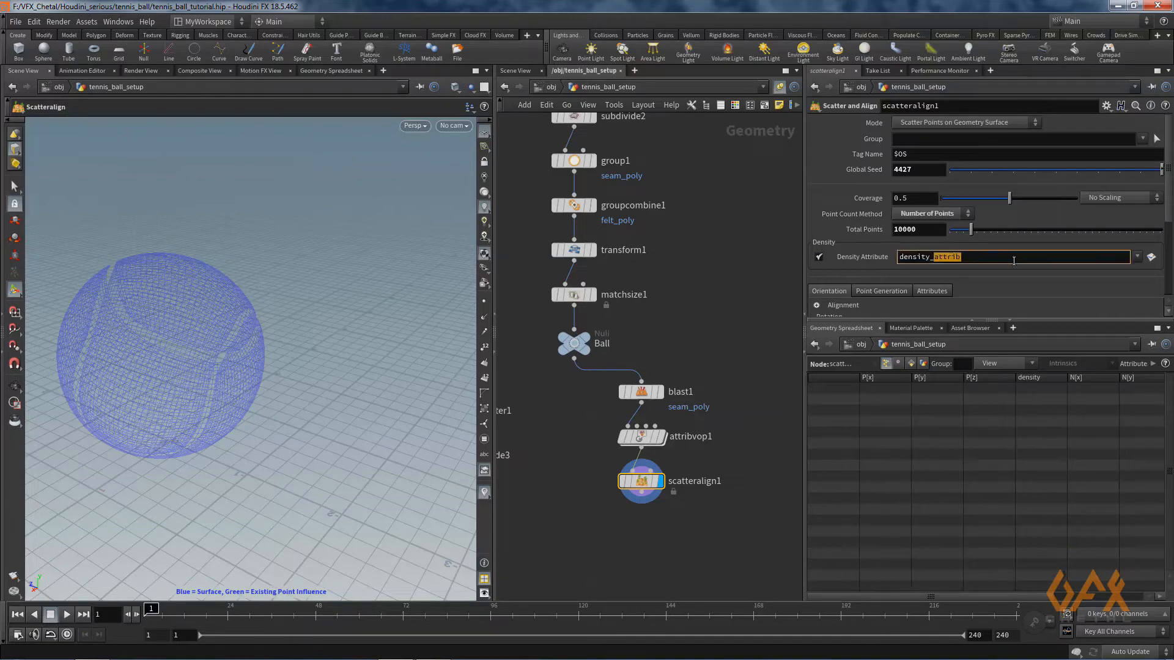
{"action": "key", "text": "BackSpace"}
{"action": "key", "text": "Return"}
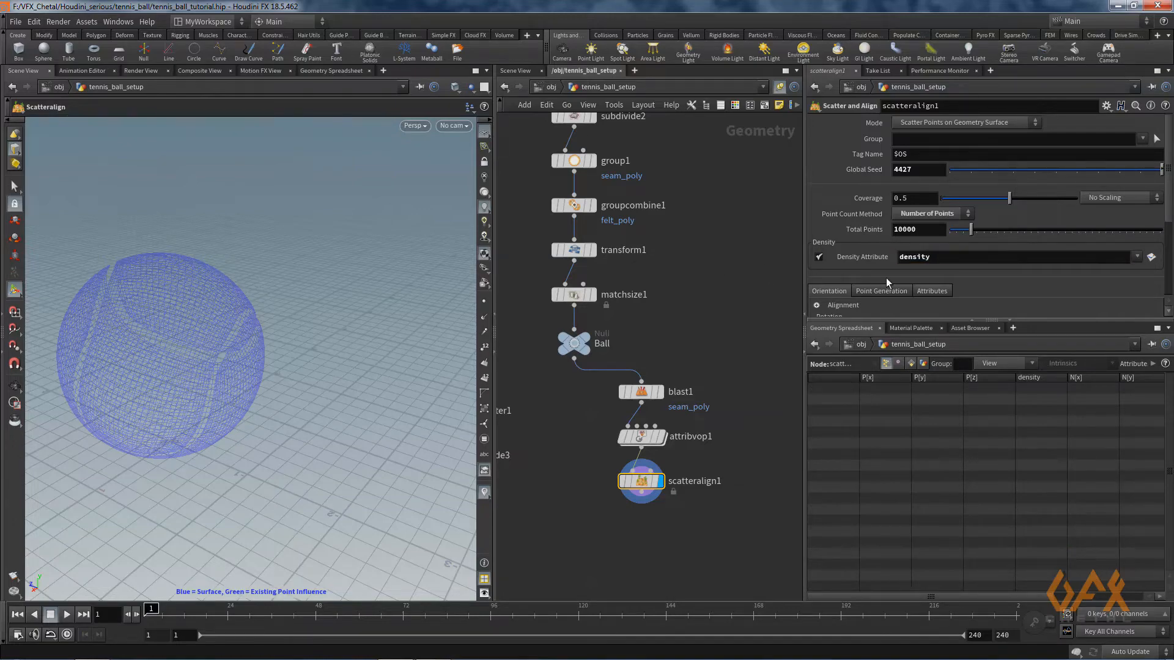
{"action": "key", "text": "Escape"}
{"action": "scroll", "coordinate": [194, 376], "scroll_direction": "up", "scroll_amount": 8}
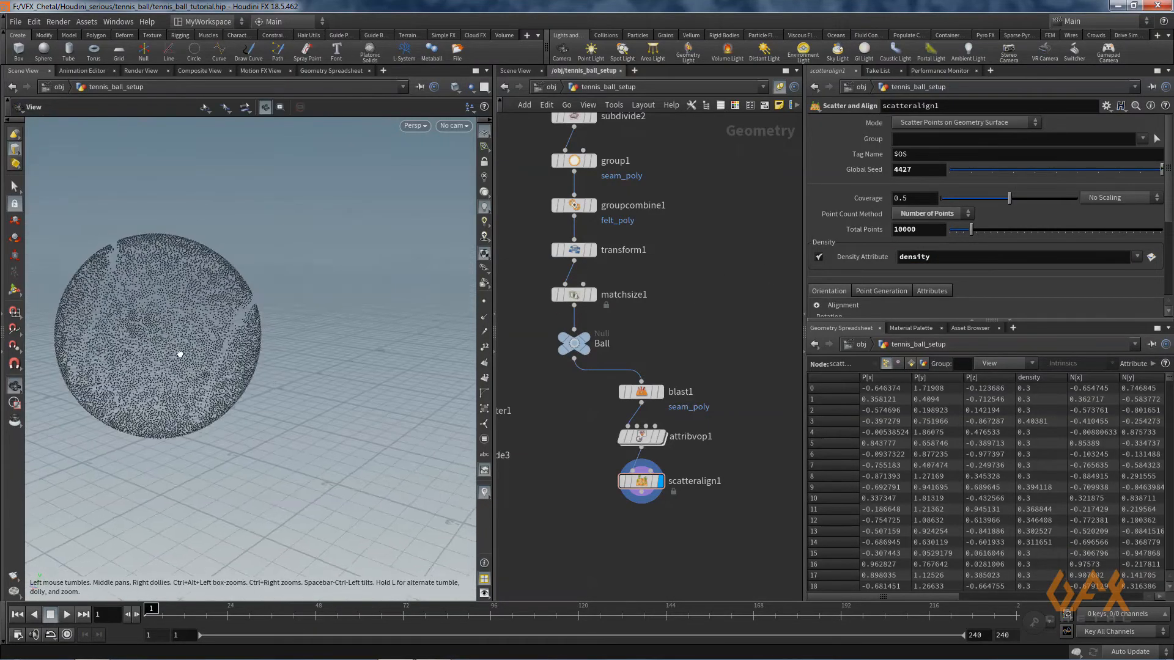
{"action": "scroll", "coordinate": [198, 322], "scroll_direction": "down", "scroll_amount": 8}
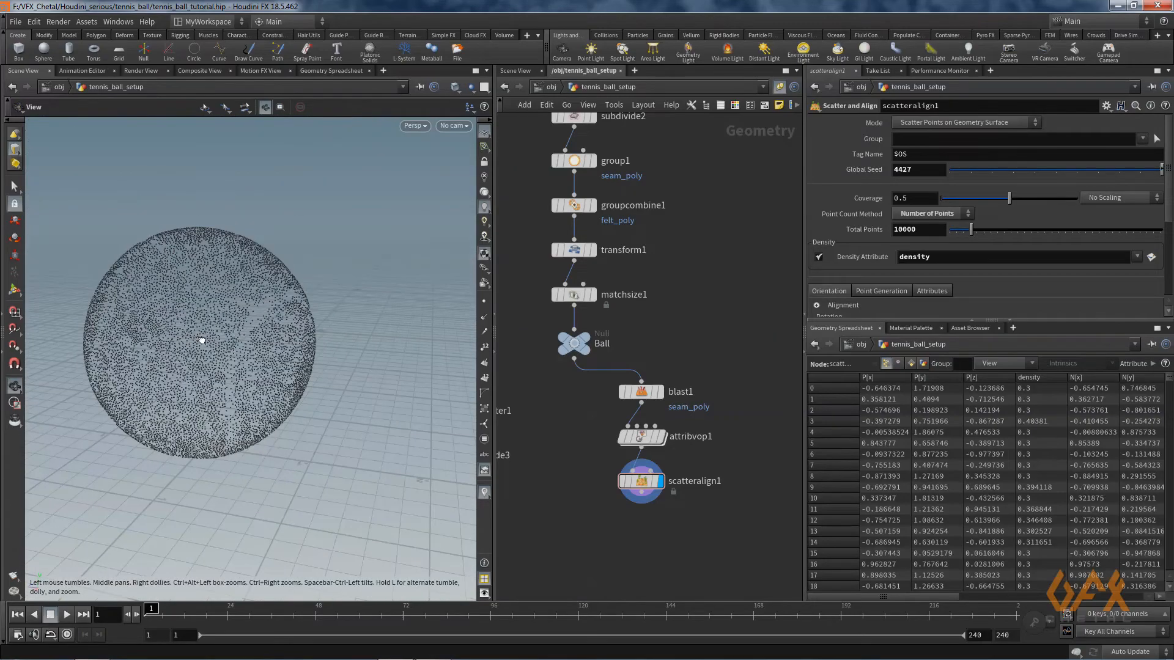
{"action": "key", "text": "Return"}
- Append an Attribute Randomize node below scatteralign1 and make it the displayed node
{"action": "middle_click_drag", "start_coordinate": [632, 512], "coordinate": [687, 499]}
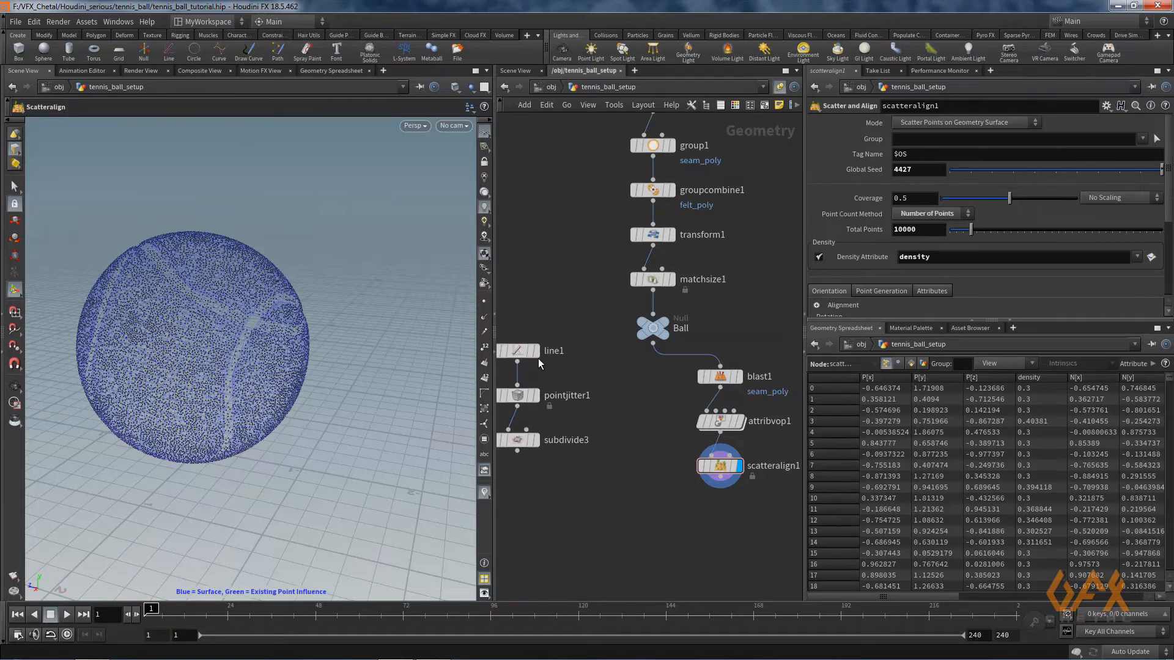
{"action": "left_click", "coordinate": [722, 483]}
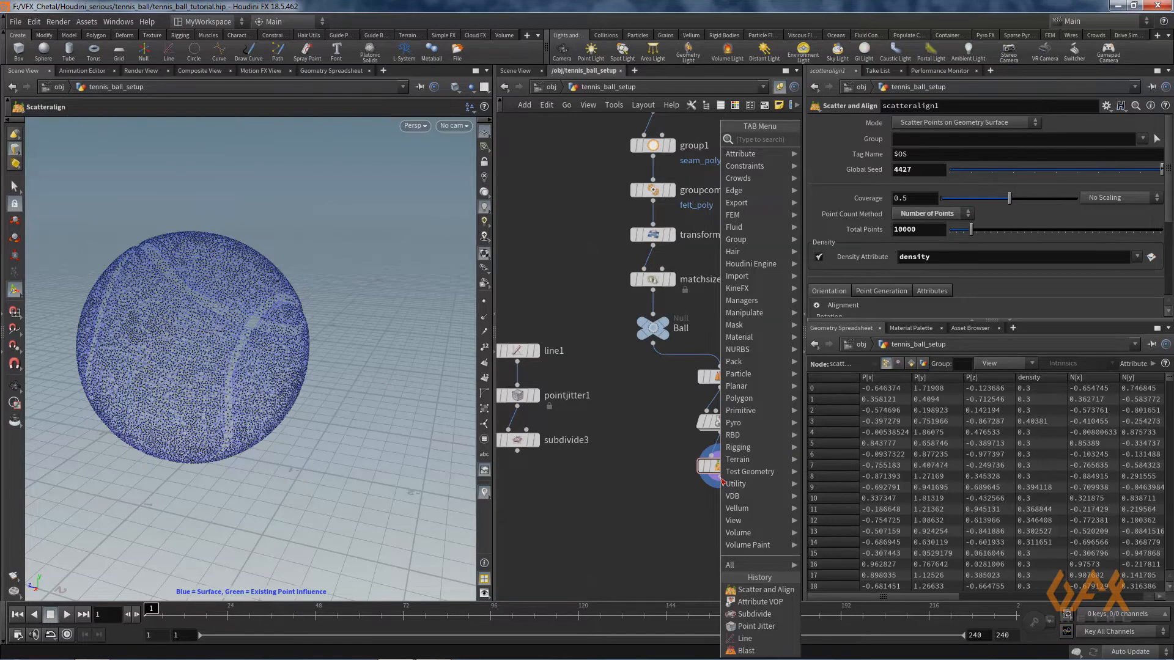
{"action": "type", "text": "attra"}
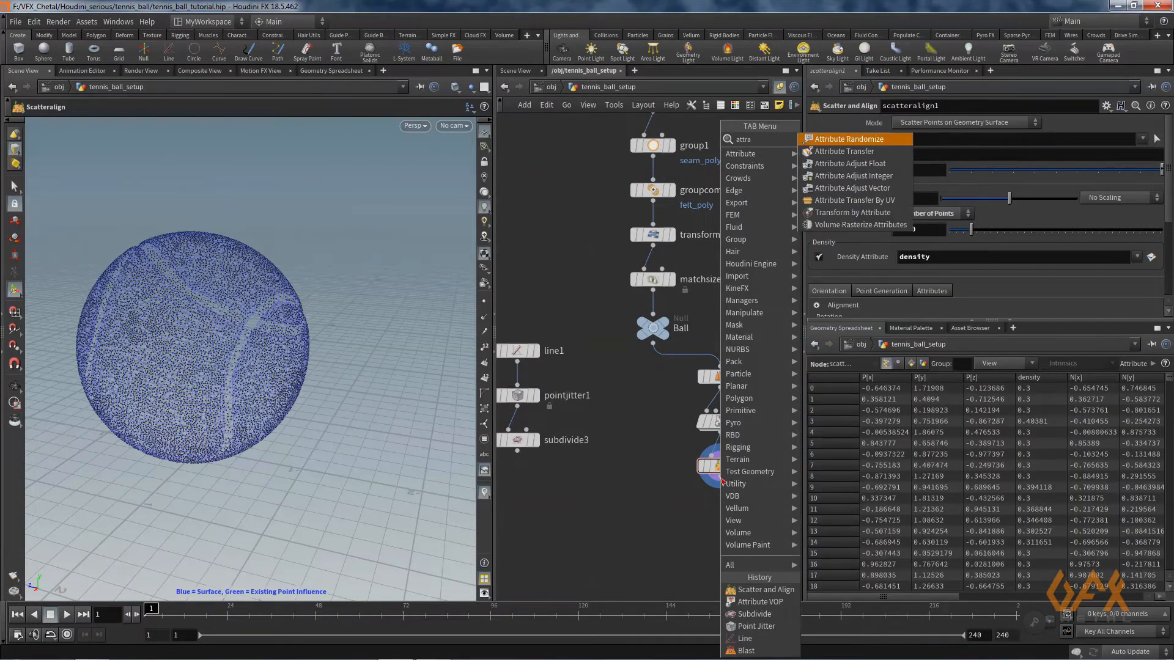
{"action": "key", "text": "Return"}
{"action": "left_click", "coordinate": [737, 512]}
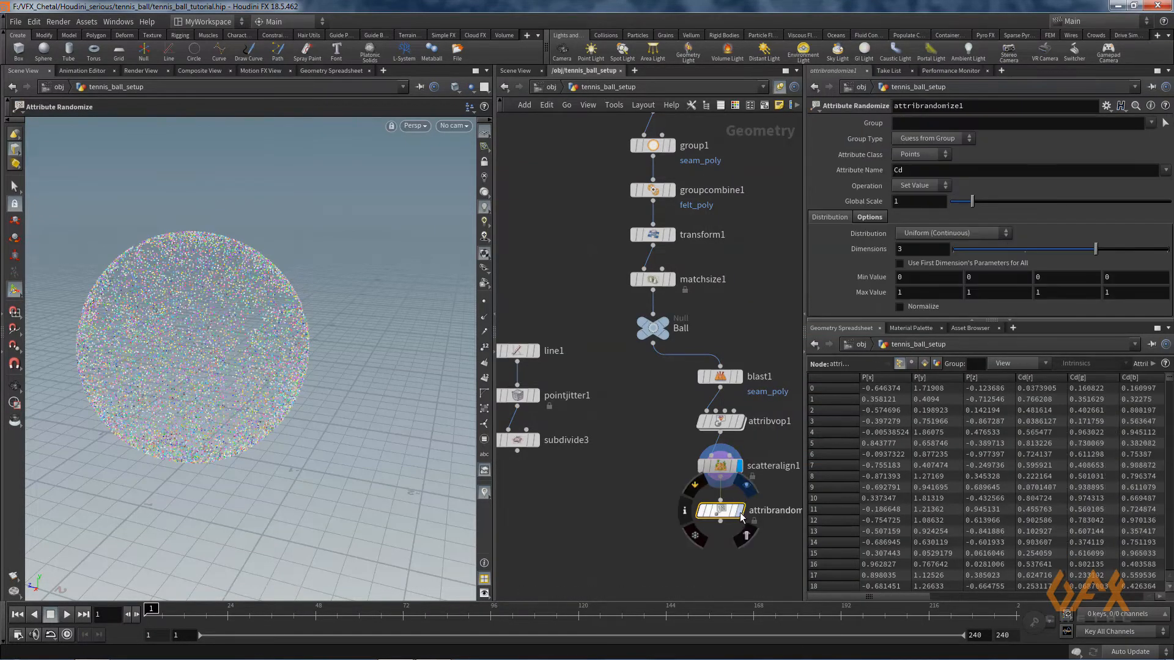
{"action": "left_click", "coordinate": [741, 516]}
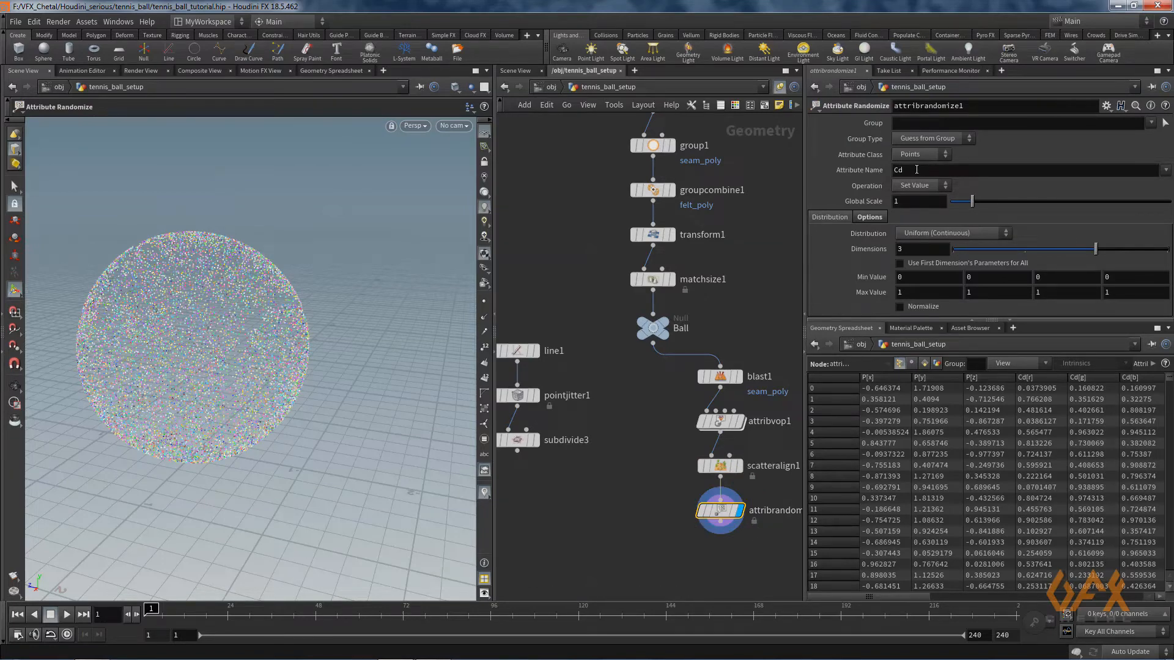
- Set the randomized attribute to pscale, with a first-component minimum of 0.2 and maximum of .75
{"action": "double_click", "coordinate": [891, 170]}
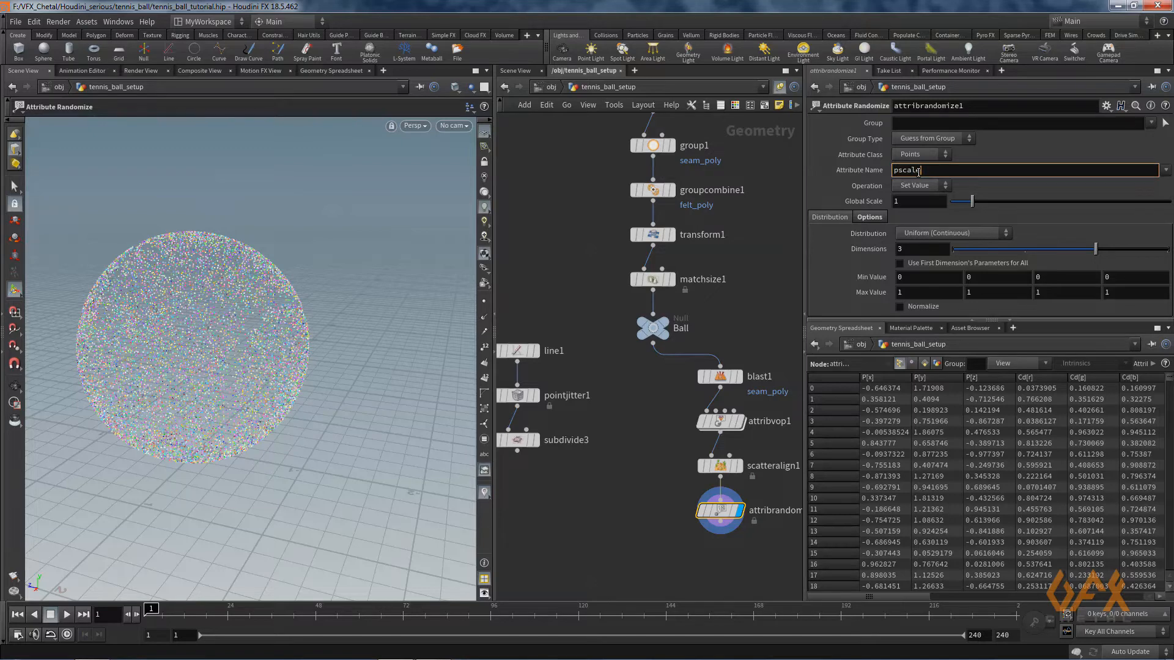
{"action": "left_click", "coordinate": [917, 277]}
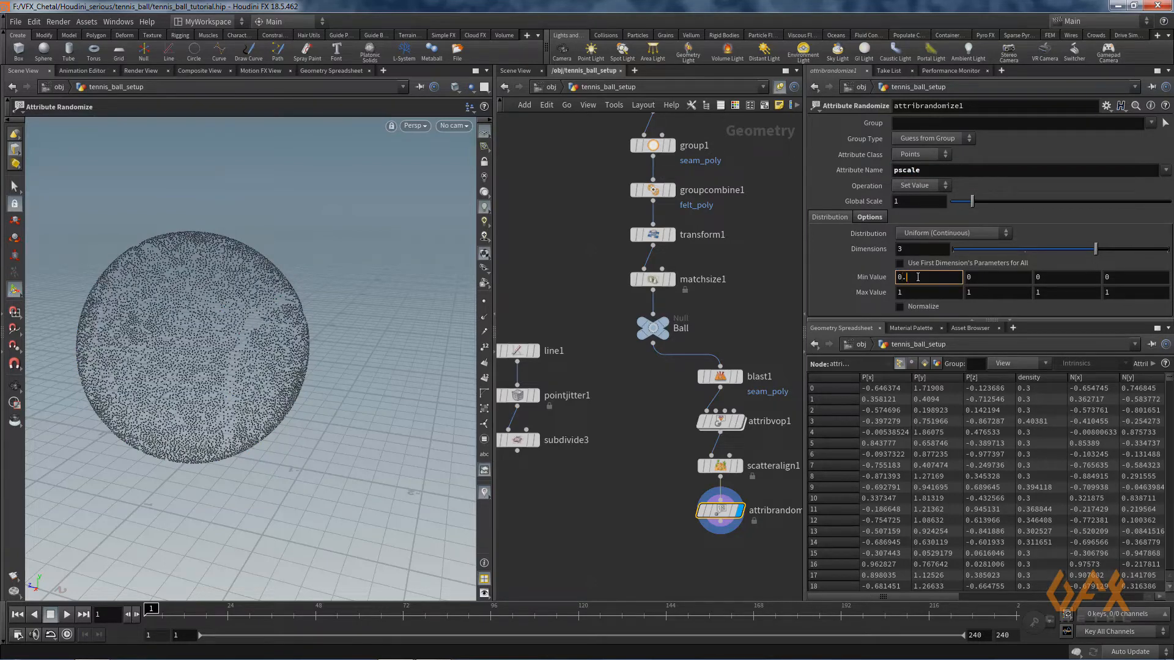
{"action": "left_click", "coordinate": [914, 292]}
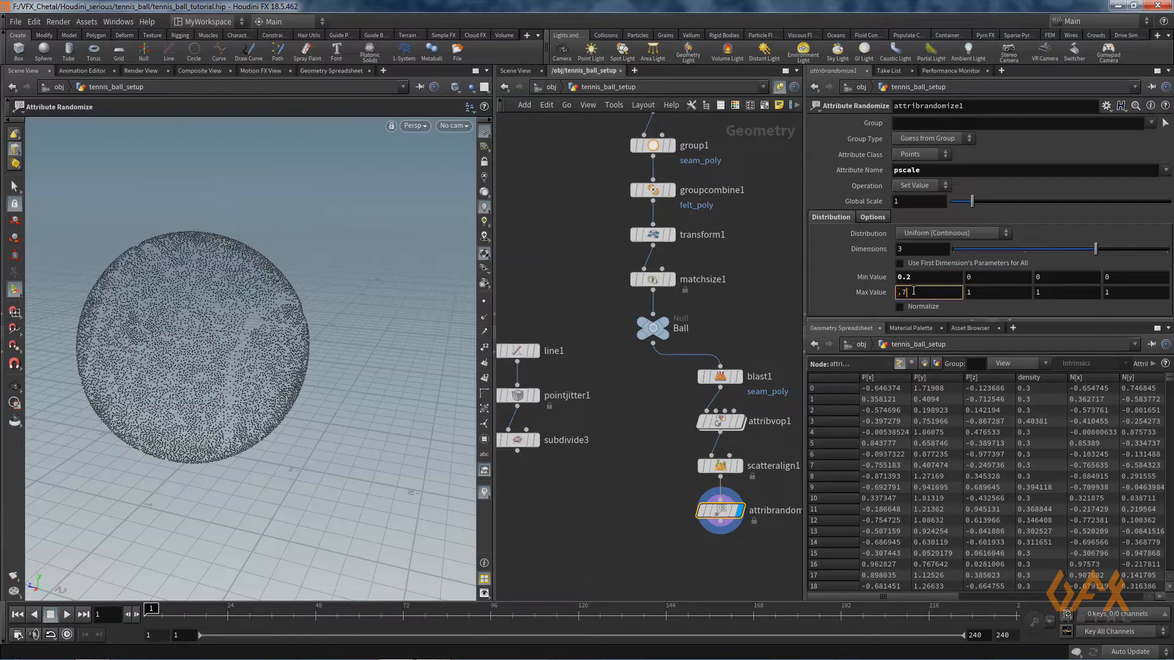
{"action": "key", "text": "Return"}
- Add a Copy to Points node in the empty network area below the subdivide3 and attribrandomize1 branches
{"action": "middle_click_drag", "start_coordinate": [582, 494], "coordinate": [557, 453]}
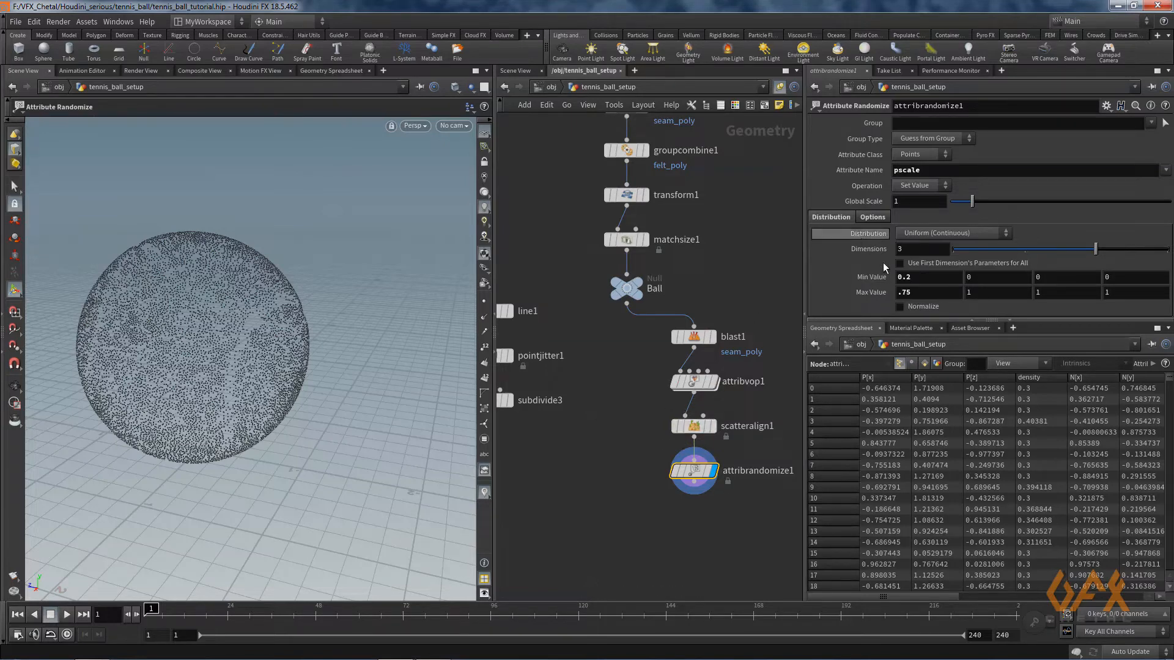
{"action": "middle_click_drag", "start_coordinate": [588, 534], "coordinate": [618, 492]}
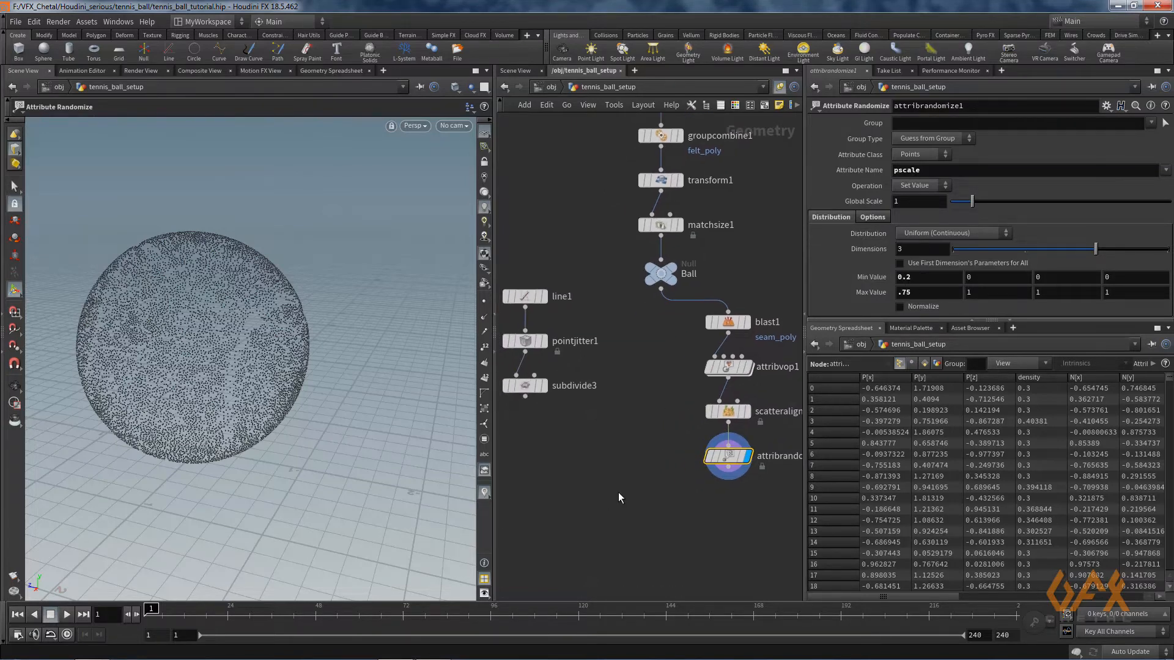
{"action": "key", "text": "Tab"}
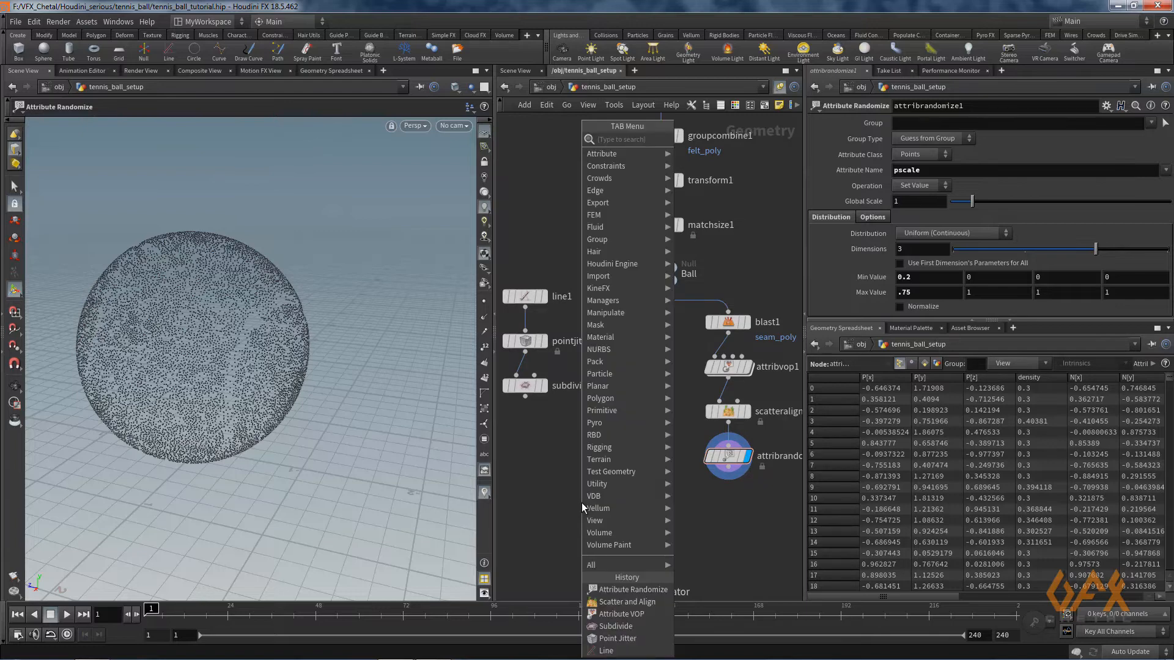
{"action": "type", "text": "copy"}
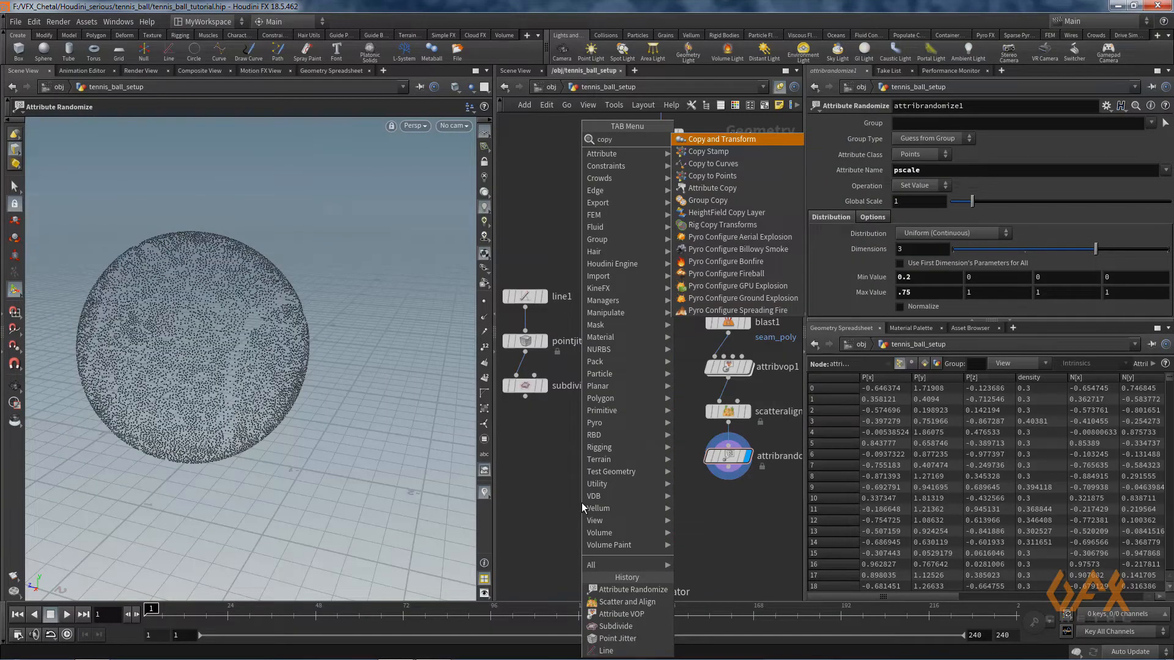
{"action": "type", "text": "top"}
{"action": "key", "text": "Return"}
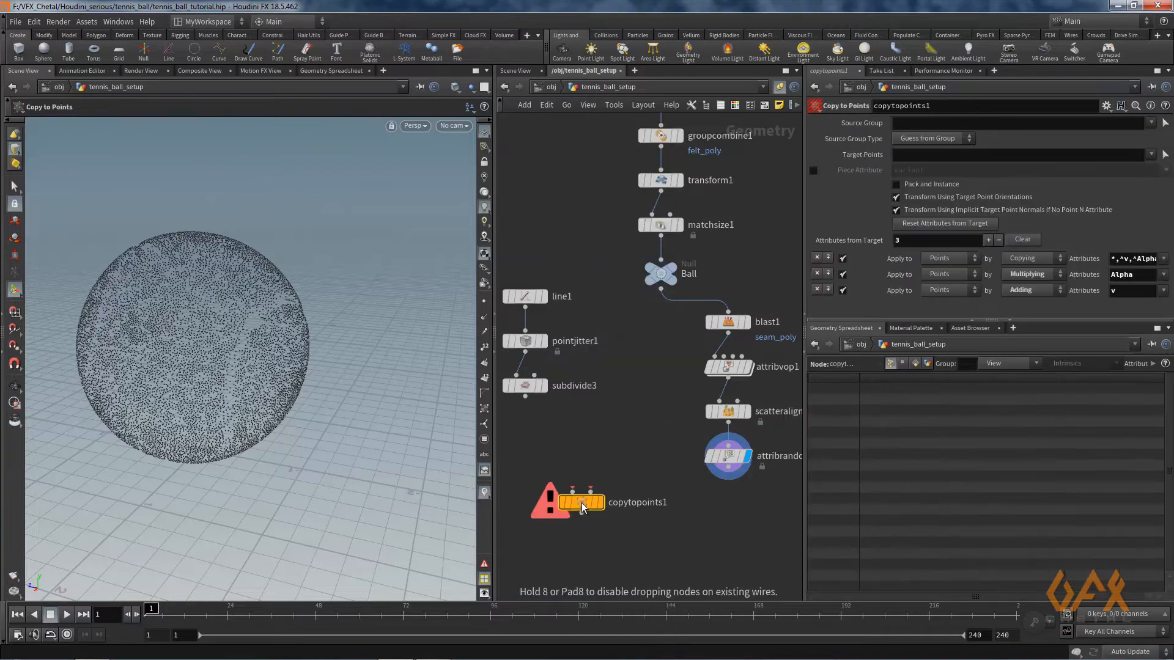
- Wire subdivide3 into the geometry input and attribrandomize1 into the target points input of copytopoints1, and display that node
{"action": "left_click", "coordinate": [604, 497]}
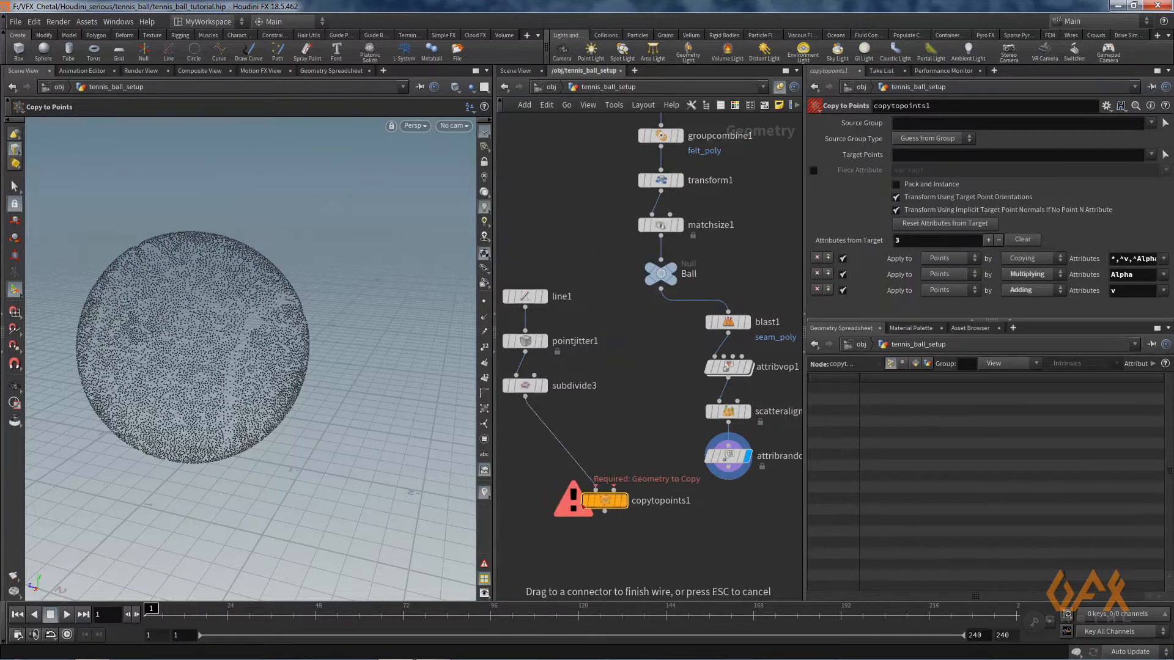
{"action": "left_click", "coordinate": [727, 480]}
{"action": "left_click", "coordinate": [628, 501]}
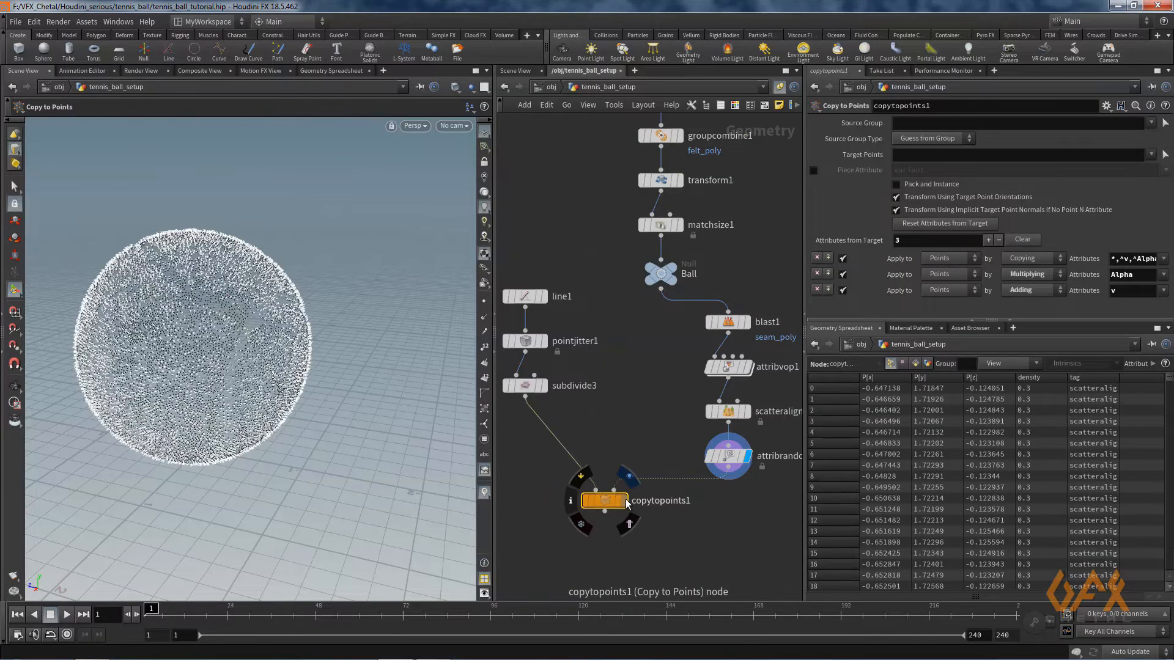
{"action": "left_click", "coordinate": [626, 502]}
- Set the total points of the scatteralign1 node to 200000
{"action": "key", "text": "Escape"}
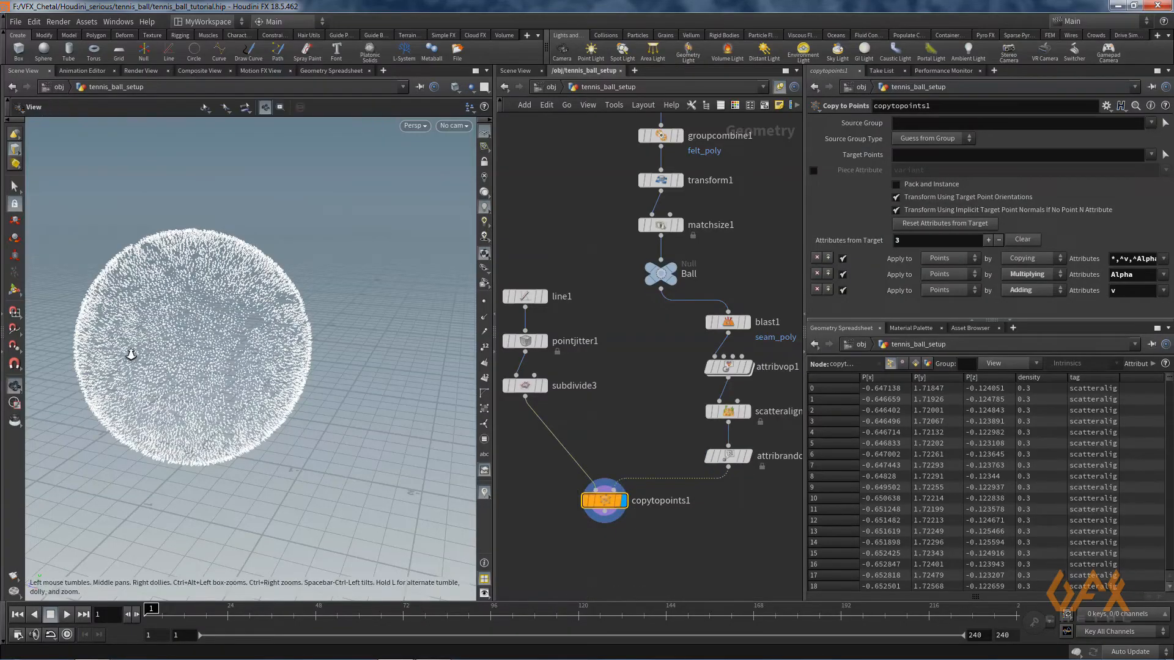
{"action": "left_click_drag", "start_coordinate": [131, 354], "coordinate": [173, 422]}
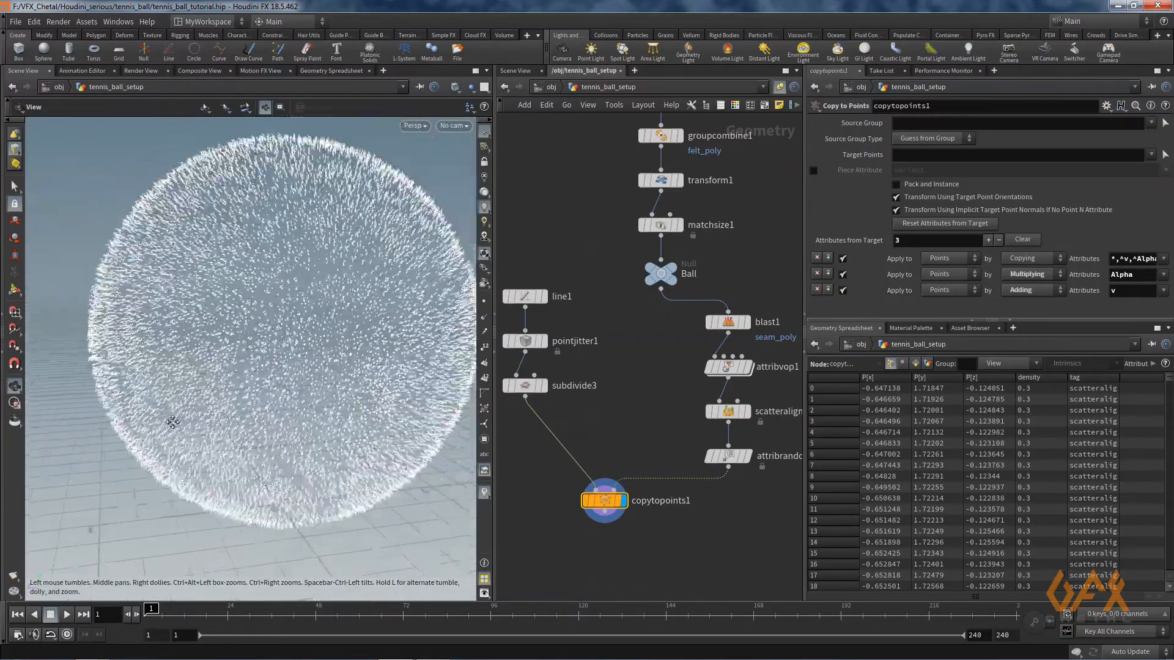
{"action": "scroll", "coordinate": [222, 269], "scroll_direction": "up", "scroll_amount": 10}
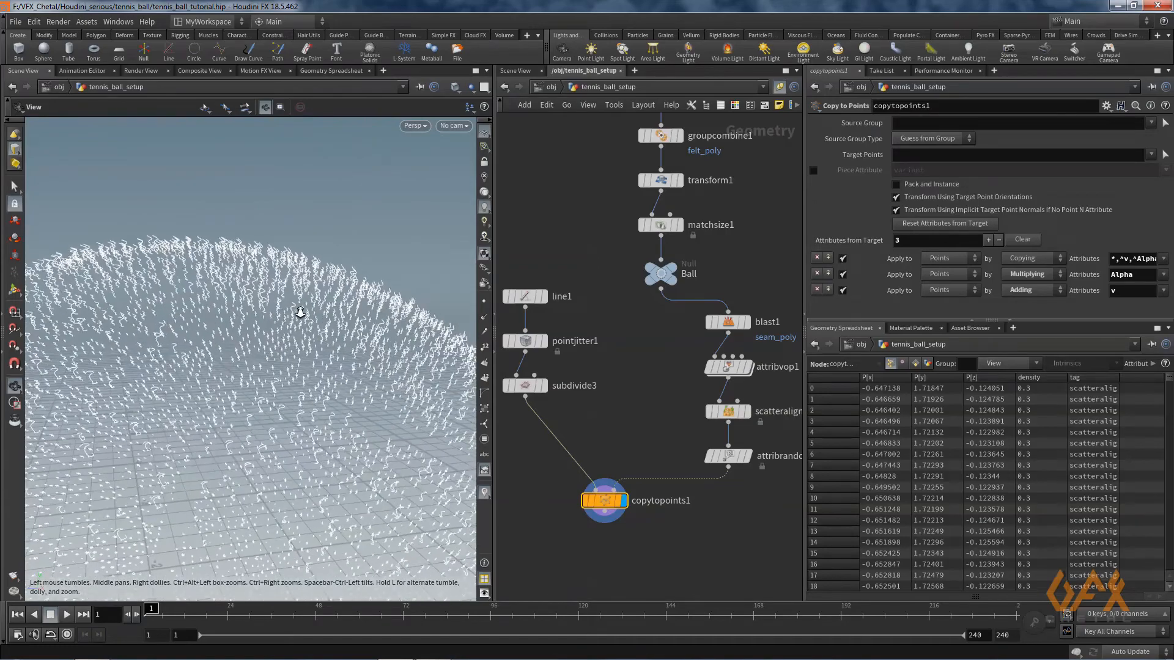
{"action": "scroll", "coordinate": [301, 313], "scroll_direction": "down", "scroll_amount": 10}
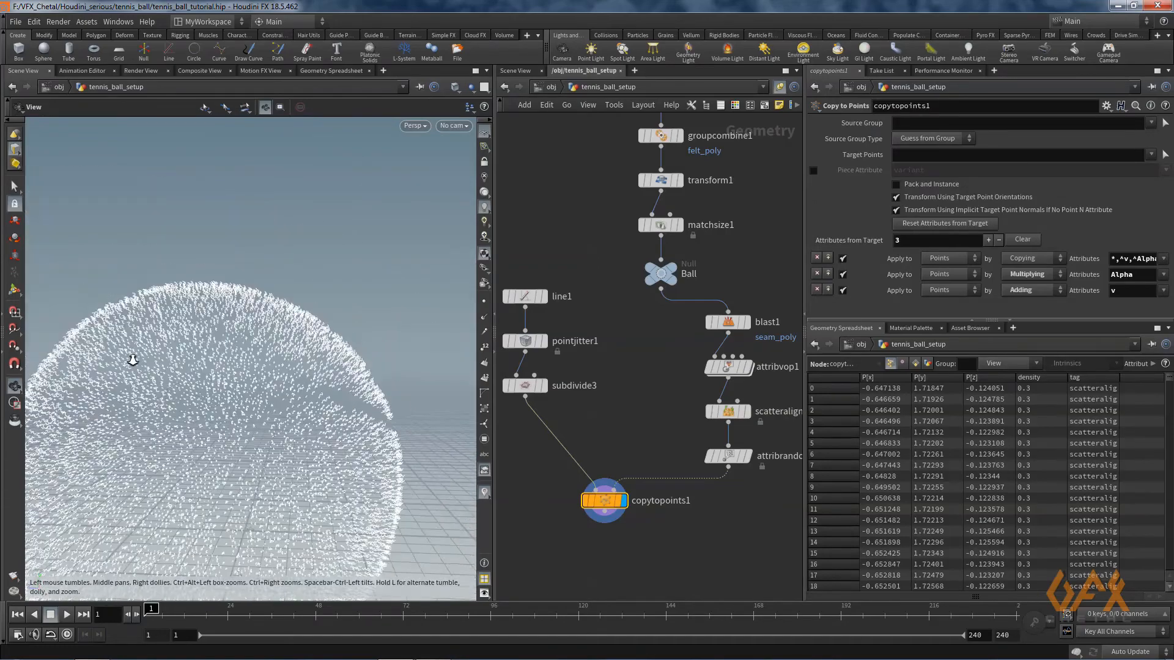
{"action": "left_click_drag", "start_coordinate": [133, 360], "coordinate": [183, 392]}
{"action": "middle_click_drag", "start_coordinate": [651, 352], "coordinate": [595, 349]}
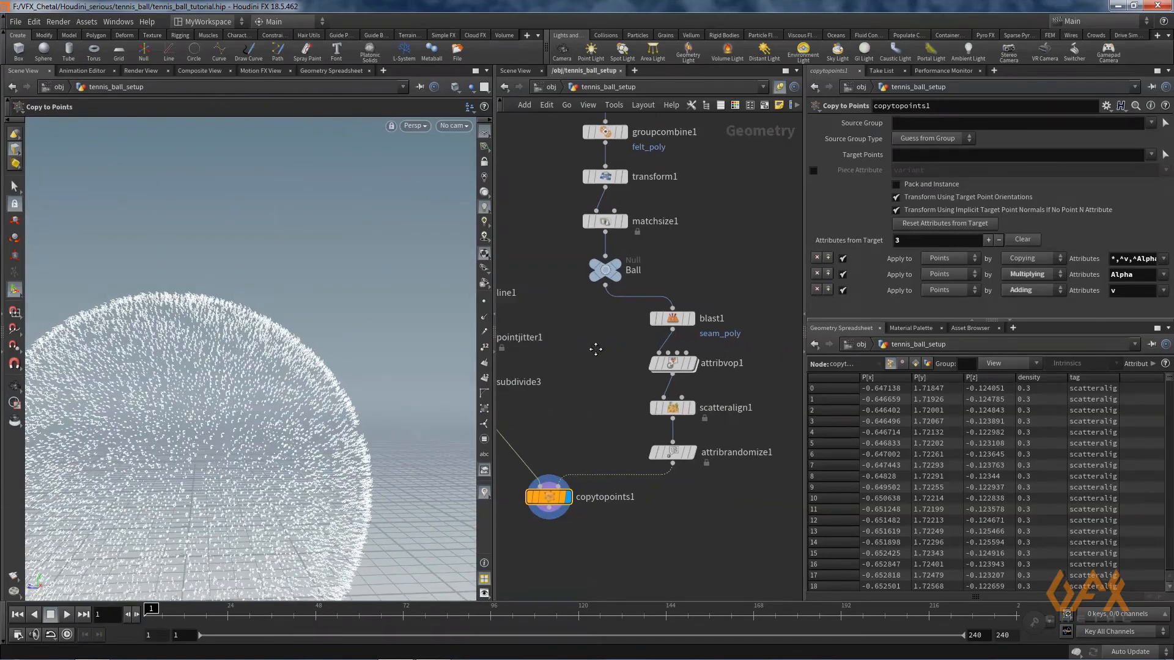
{"action": "mouse_move", "coordinate": [672, 365]}
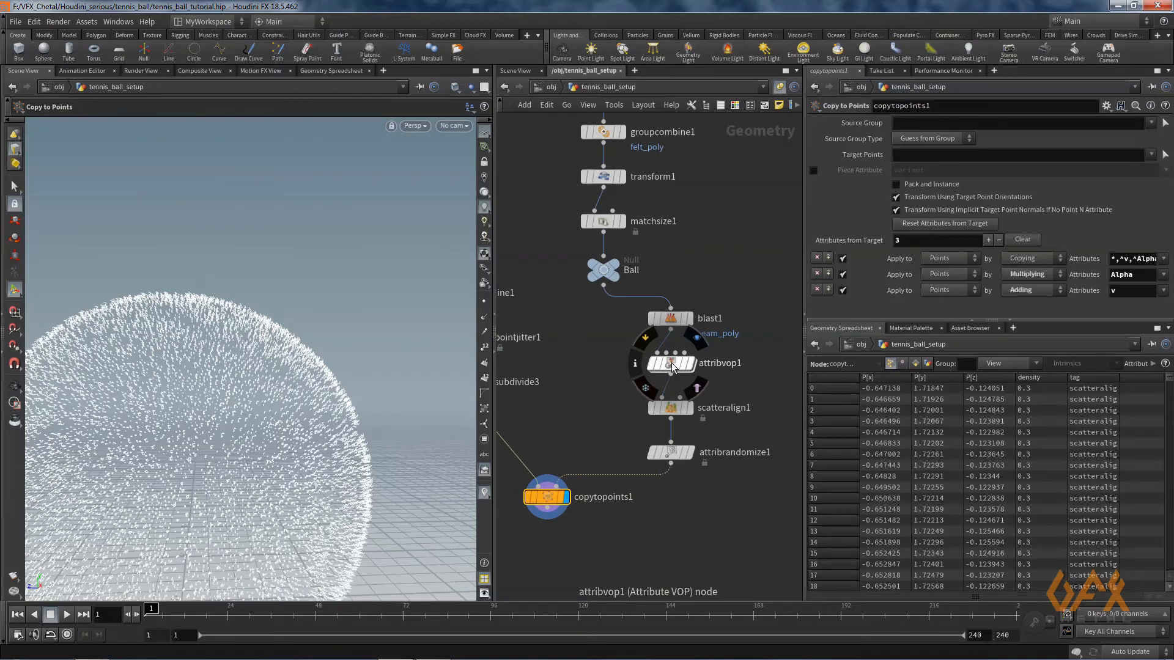
{"action": "left_click", "coordinate": [670, 408]}
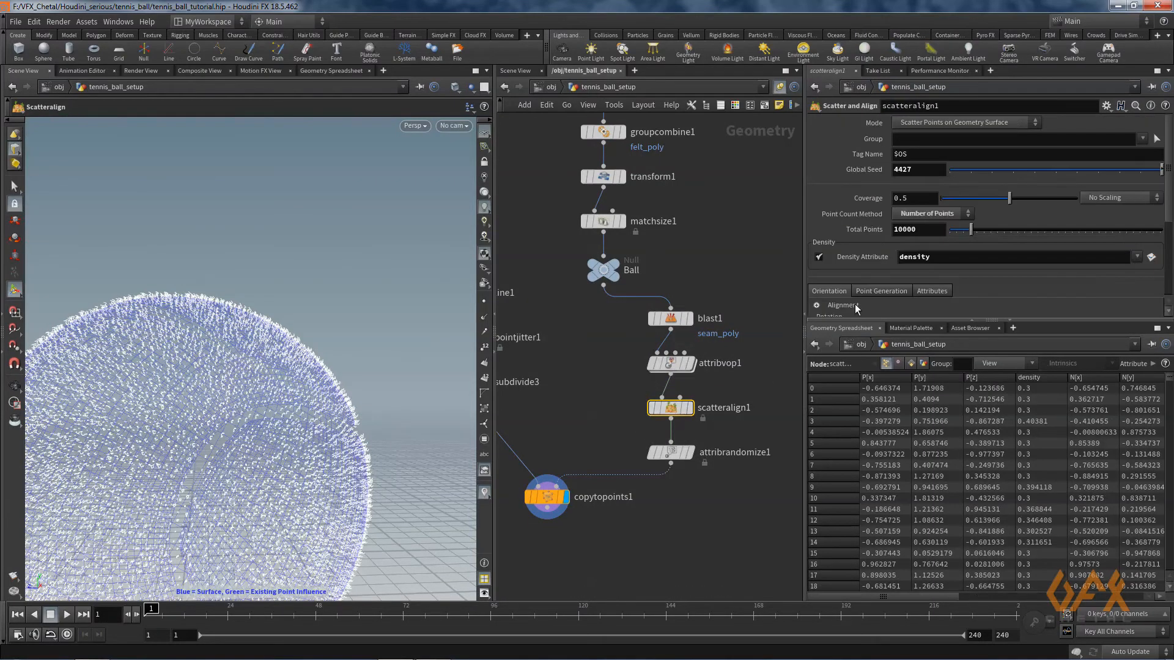
{"action": "left_click", "coordinate": [896, 229]}
{"action": "key", "text": "Return"}
- Examine the fibres copied onto the ball, from the seam area to a close view of the outer silhouette
{"action": "key", "text": "Escape"}
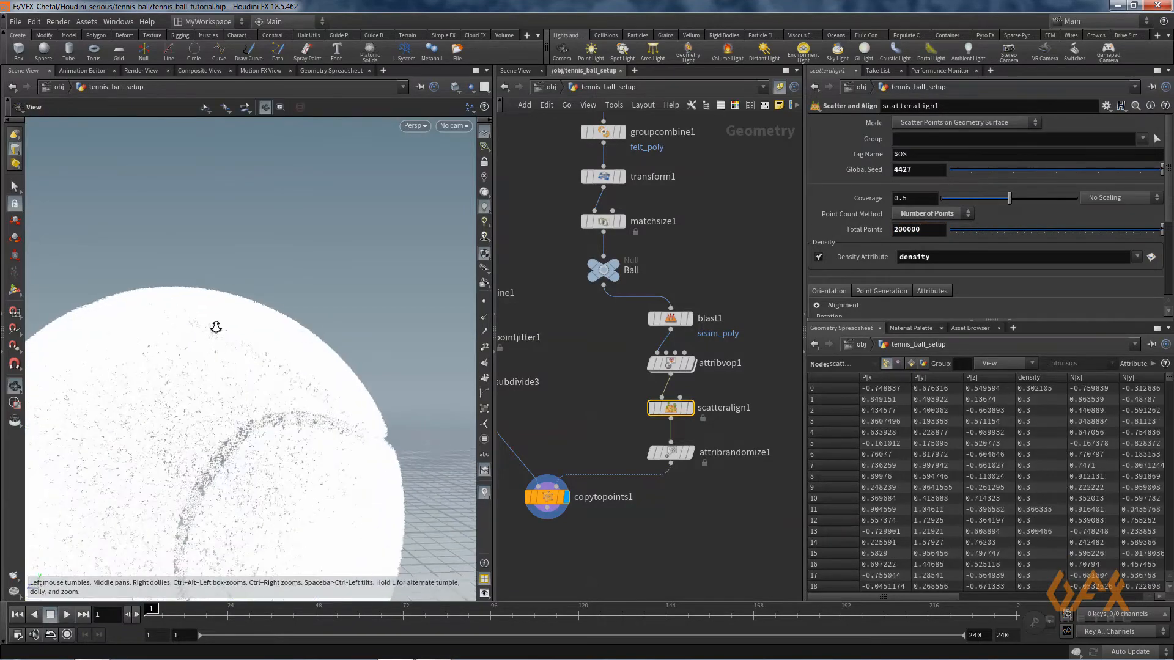
{"action": "left_click_drag", "start_coordinate": [218, 324], "coordinate": [303, 361]}
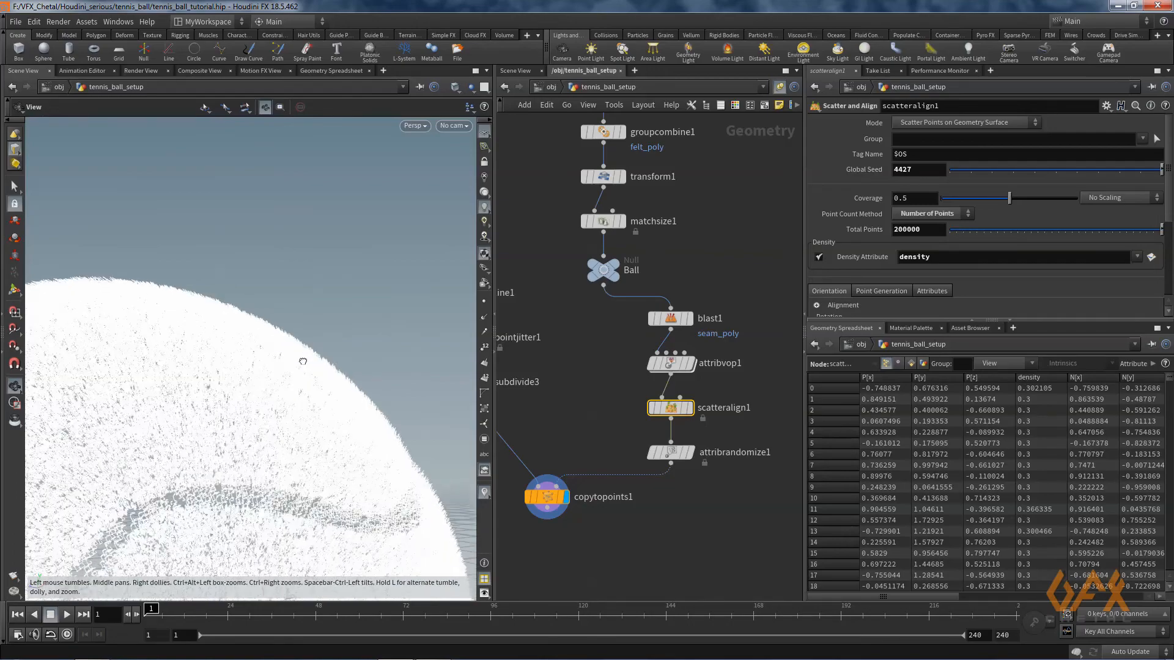
{"action": "scroll", "coordinate": [287, 319], "scroll_direction": "up", "scroll_amount": 2}
{"action": "scroll", "coordinate": [202, 336], "scroll_direction": "up", "scroll_amount": 2}
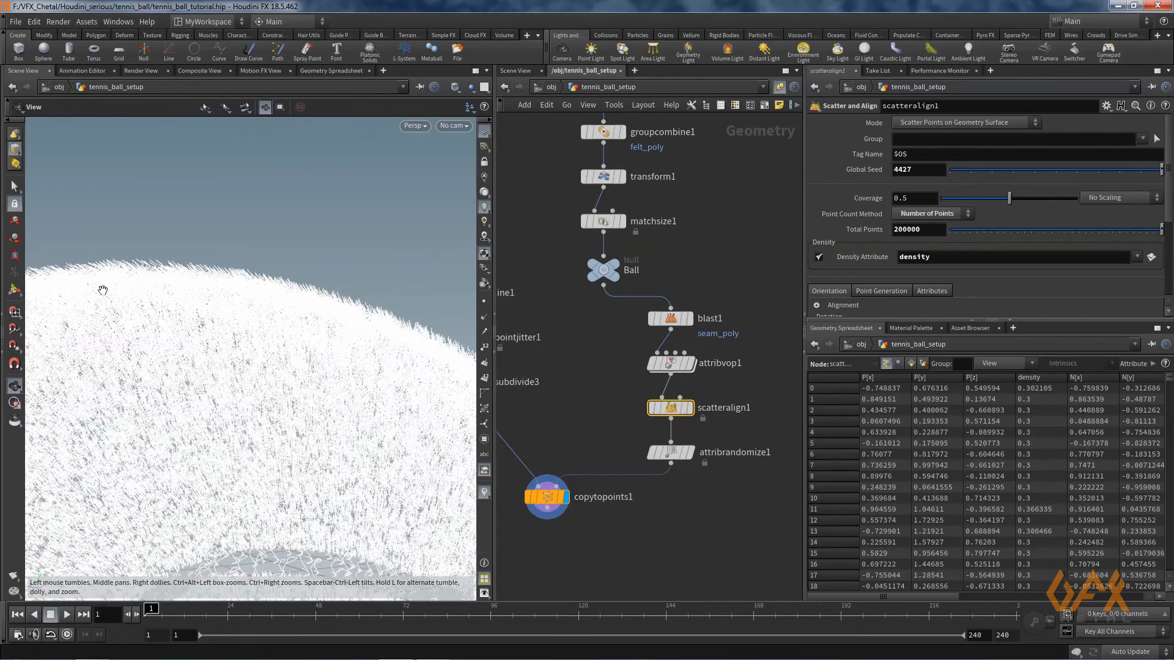
{"action": "scroll", "coordinate": [260, 291], "scroll_direction": "up", "scroll_amount": 2}
{"action": "scroll", "coordinate": [261, 291], "scroll_direction": "up", "scroll_amount": 3}
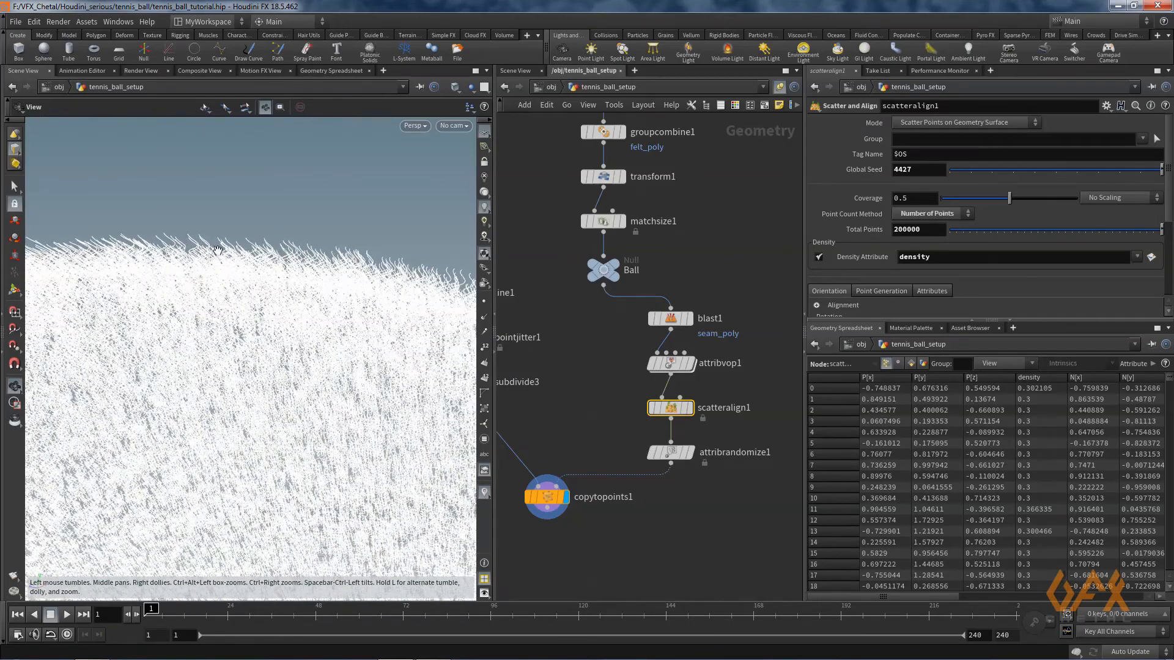
{"action": "key", "text": "Return"}
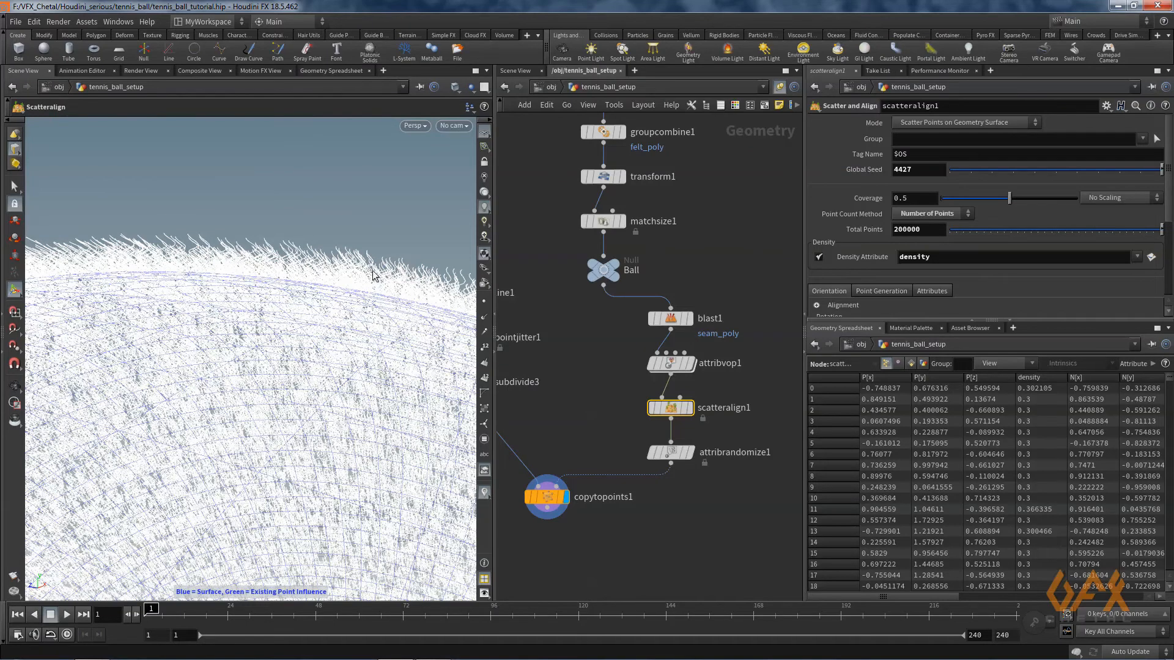
- Set the scatteralign1 orientation to a maximum random cone angle of 65 and a maximum angle around the normal of 360
{"action": "left_click_drag", "start_coordinate": [1169, 207], "coordinate": [1169, 278]}
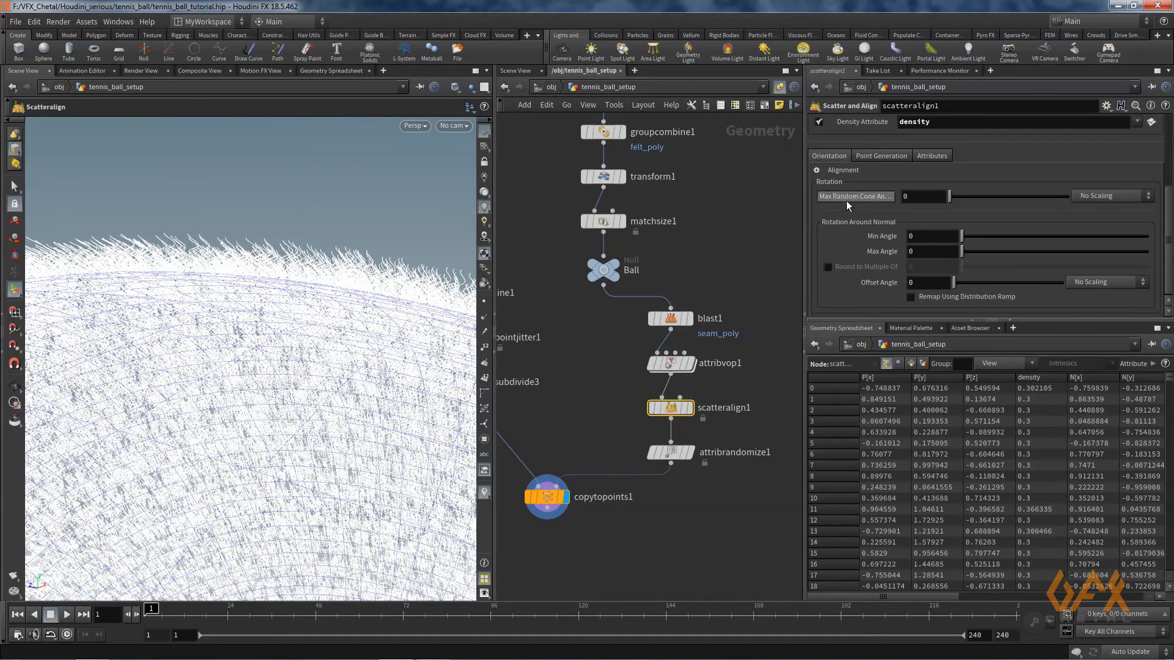
{"action": "left_click", "coordinate": [905, 197]}
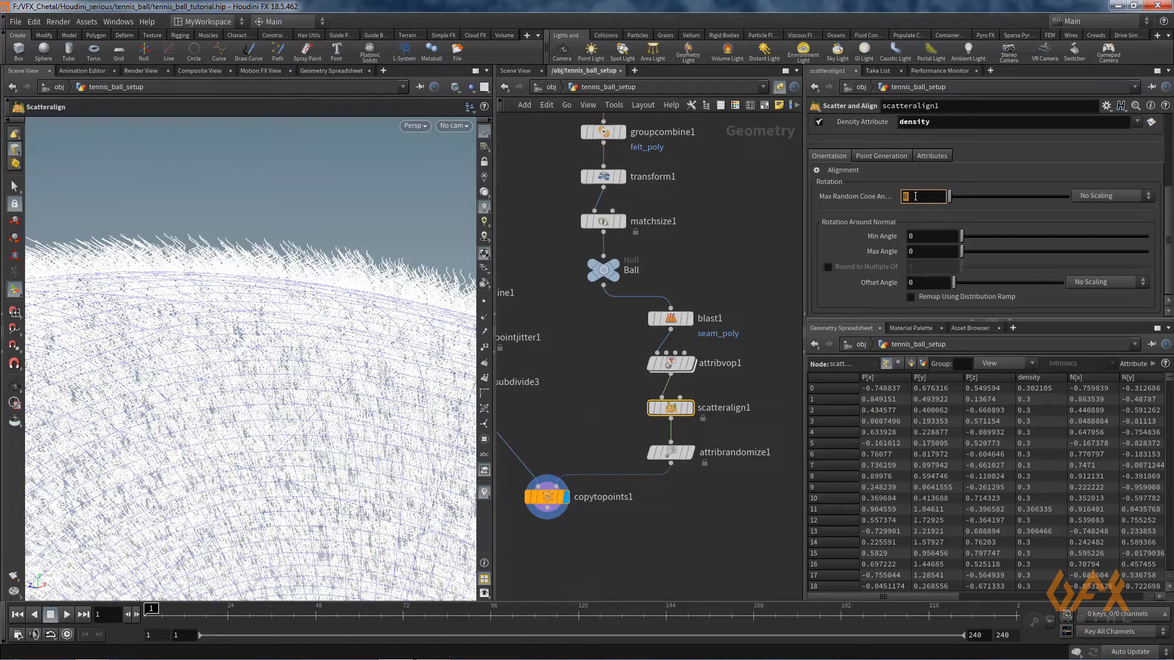
{"action": "key", "text": "Return"}
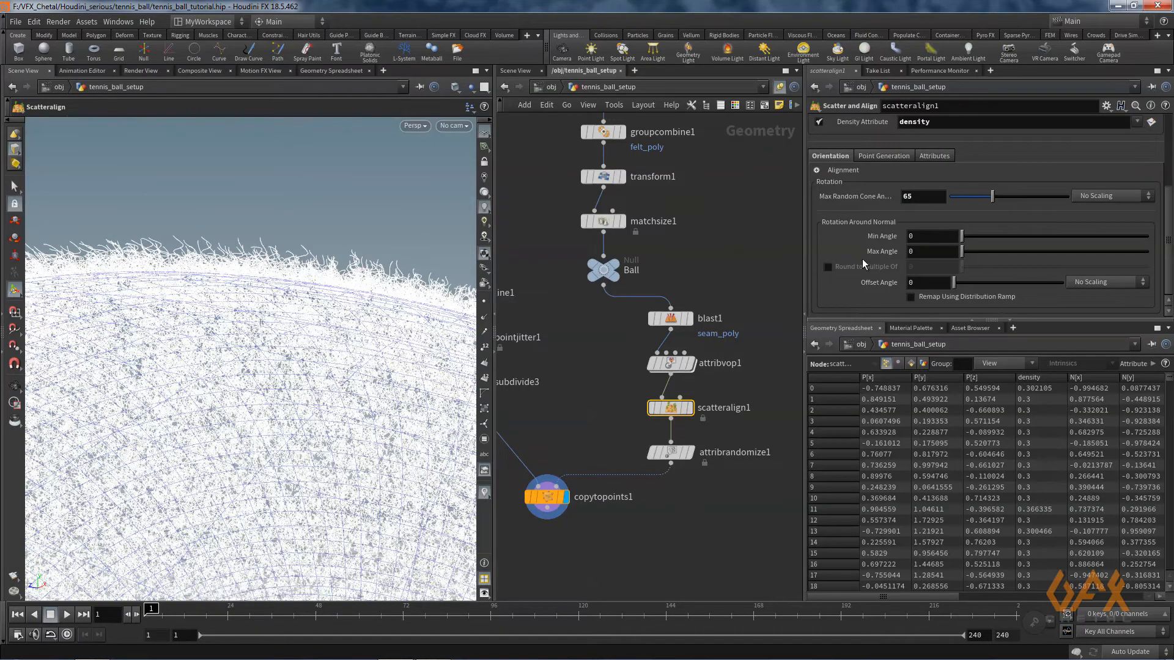
{"action": "left_click_drag", "start_coordinate": [963, 254], "coordinate": [1158, 256]}
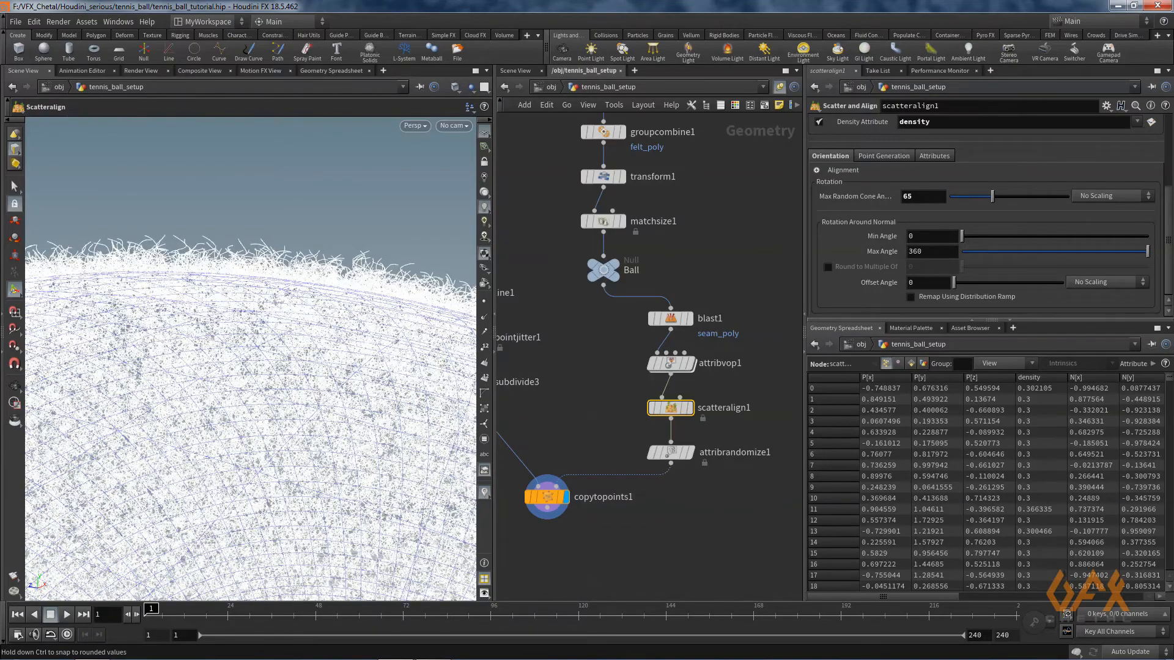
{"action": "key", "text": "Escape"}
{"action": "left_click_drag", "start_coordinate": [317, 312], "coordinate": [158, 317]}
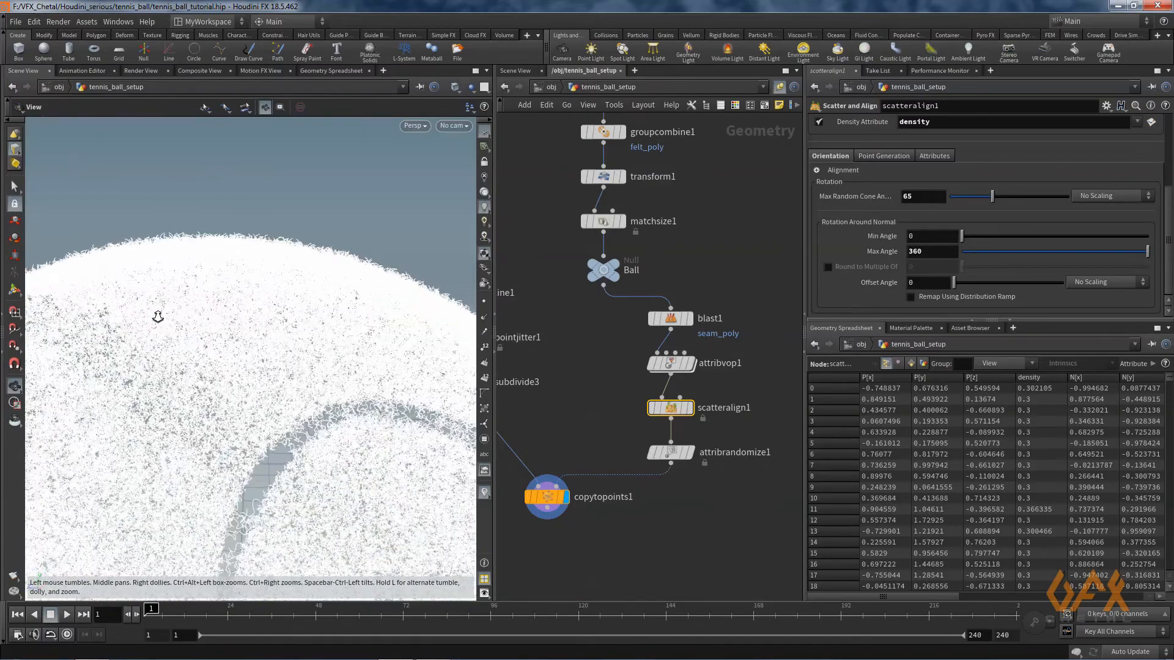
{"action": "right_click_drag", "start_coordinate": [158, 316], "coordinate": [273, 354]}
{"action": "key", "text": "Return"}
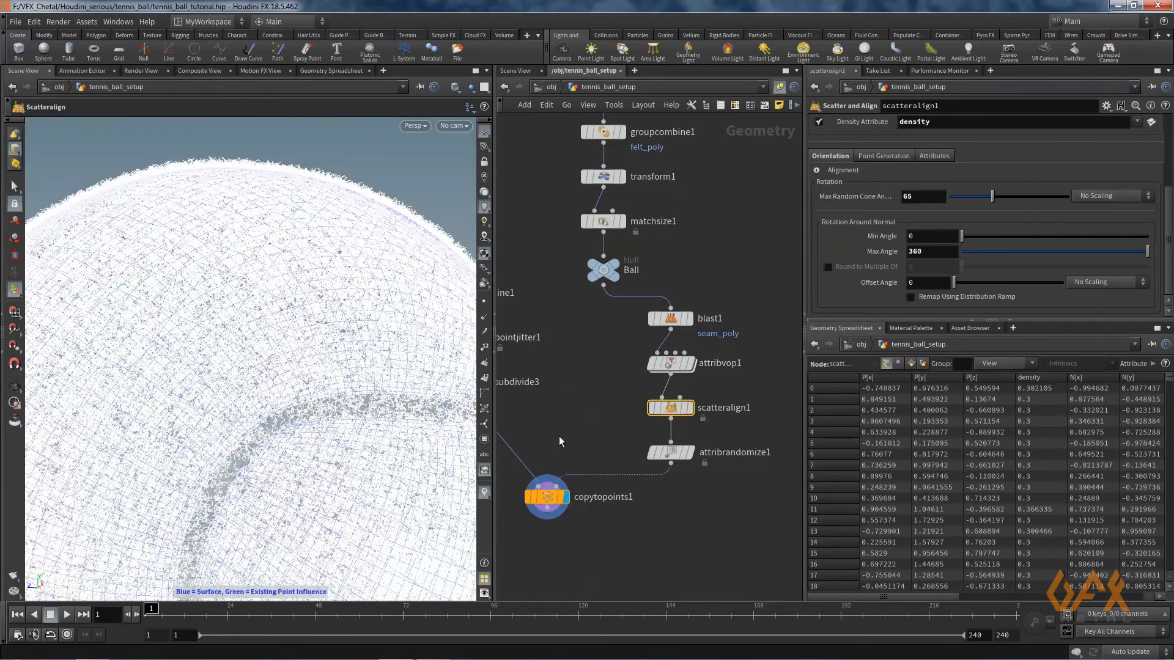
{"action": "middle_click_drag", "start_coordinate": [558, 435], "coordinate": [632, 392]}
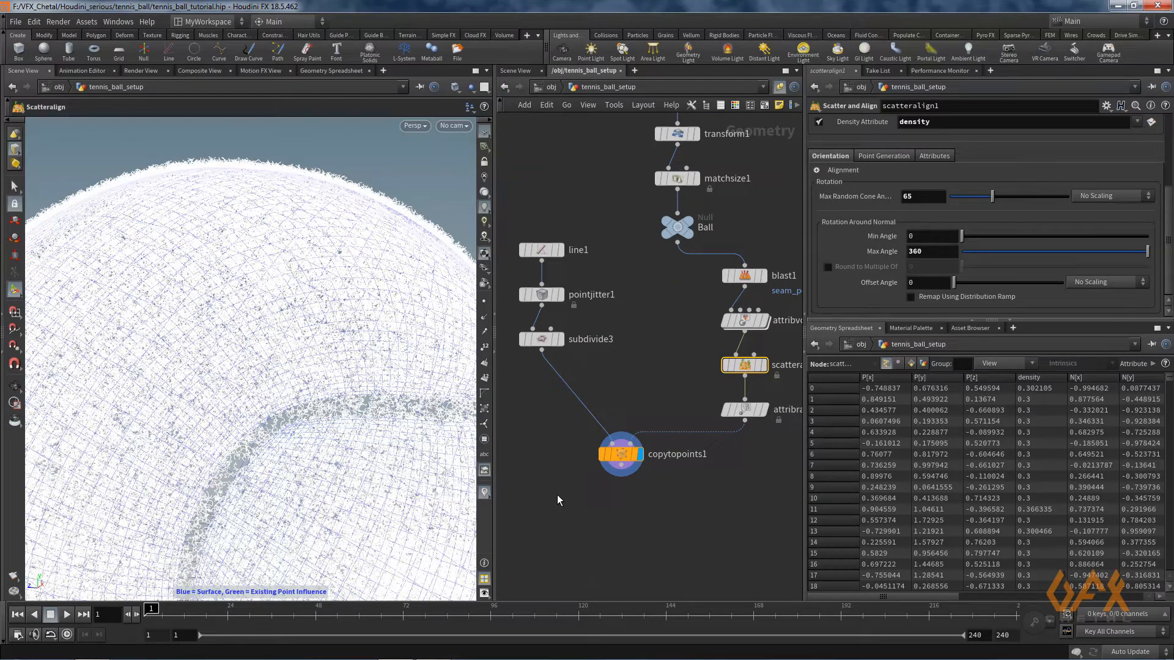
{"action": "middle_click_drag", "start_coordinate": [700, 375], "coordinate": [655, 381]}
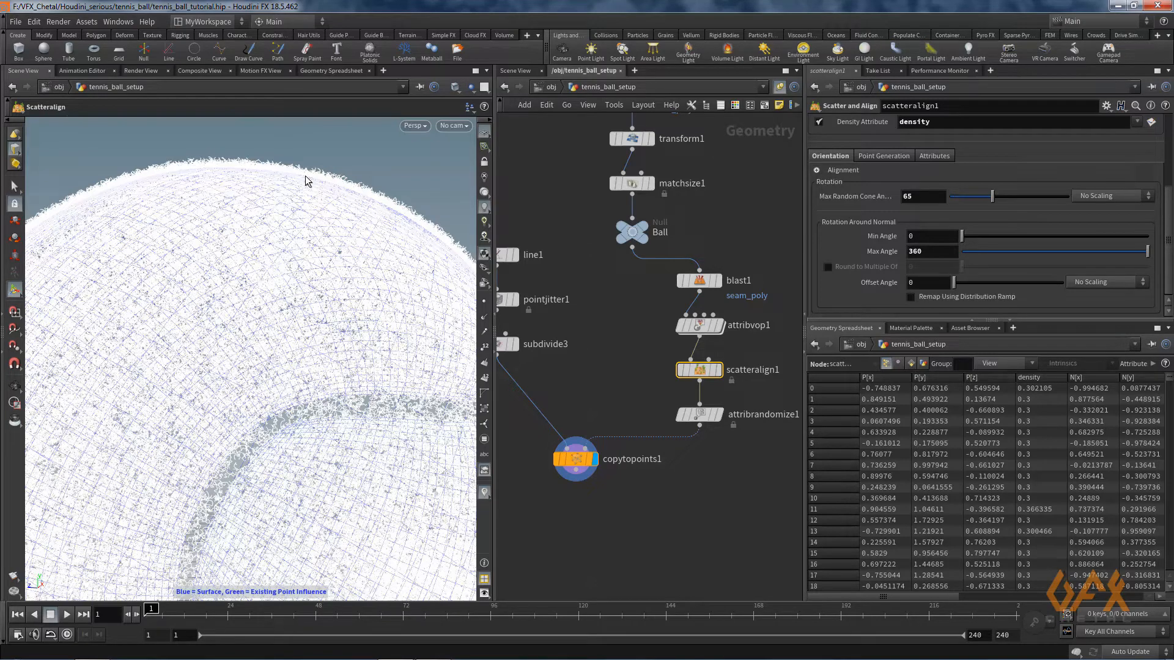
{"action": "middle_click_drag", "start_coordinate": [566, 534], "coordinate": [625, 519]}
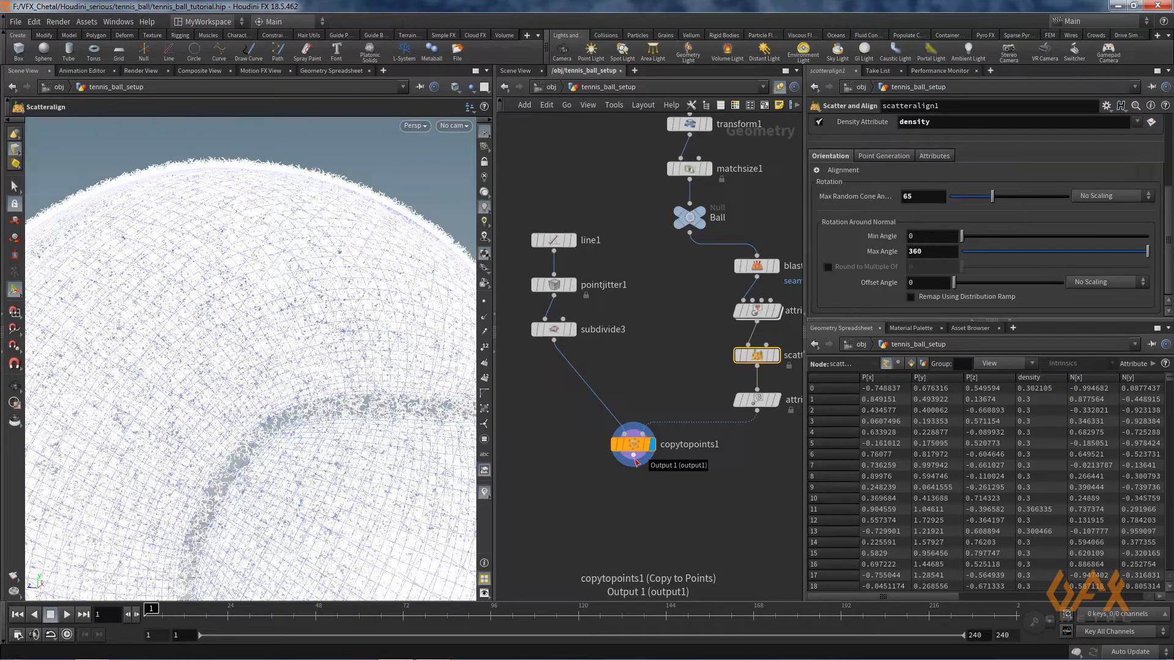
{"action": "left_click", "coordinate": [636, 463]}
{"action": "key", "text": "Tab"}
{"action": "type", "text": "pointw"}
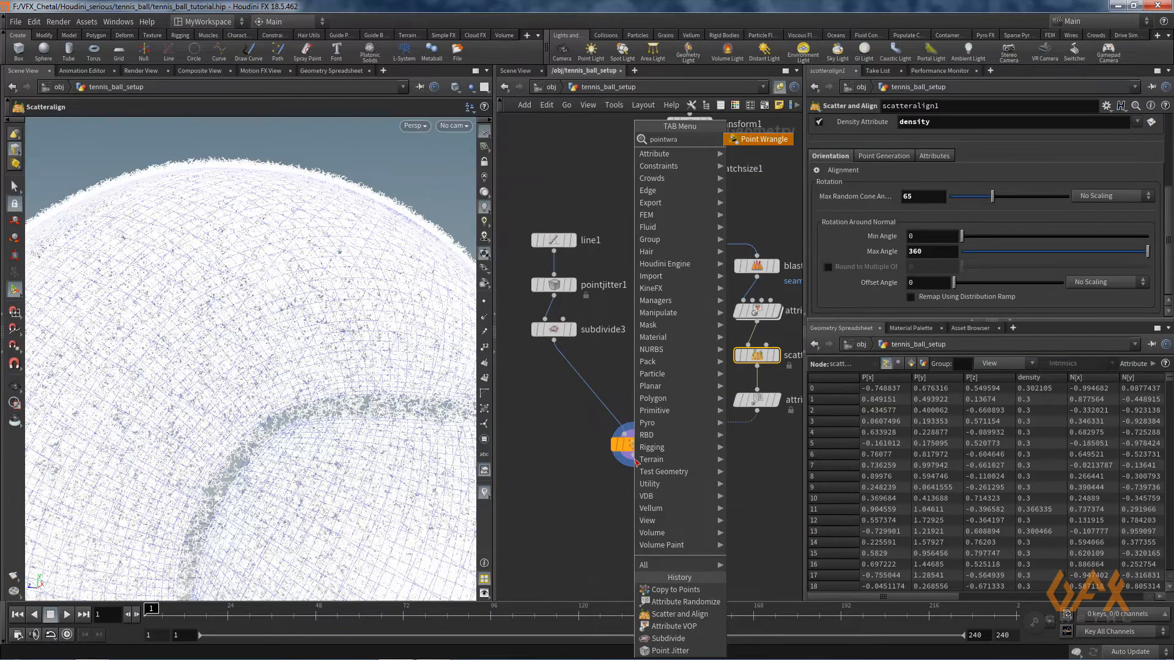
{"action": "key", "text": "Return"}
{"action": "left_click", "coordinate": [637, 497]}
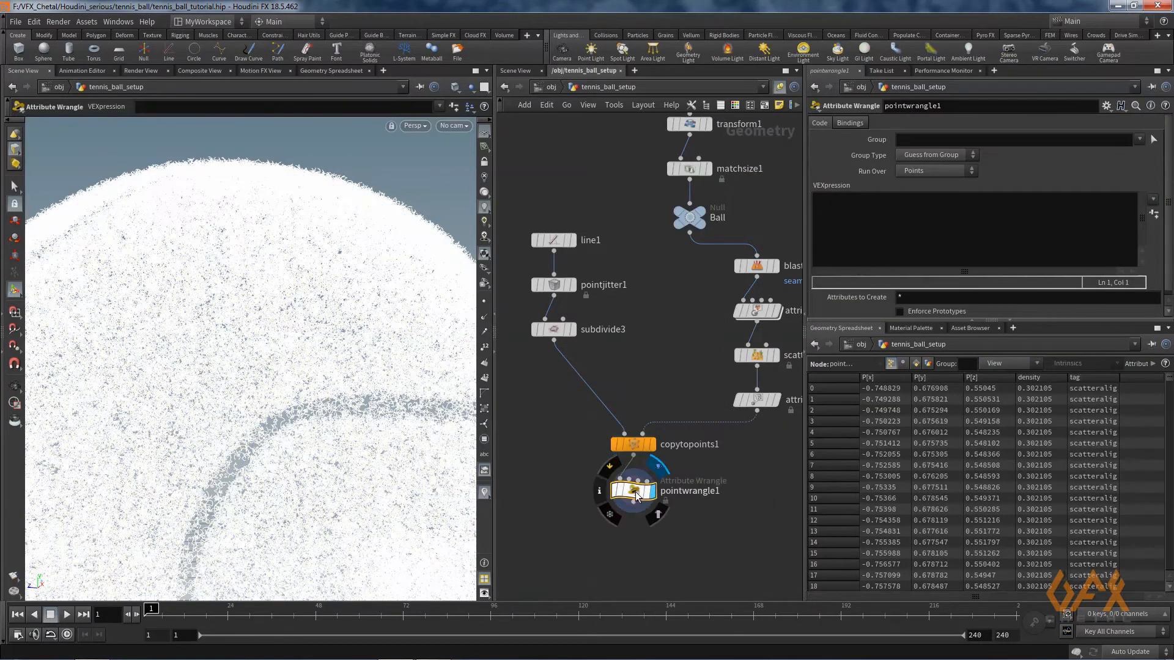
{"action": "left_click", "coordinate": [854, 231]}
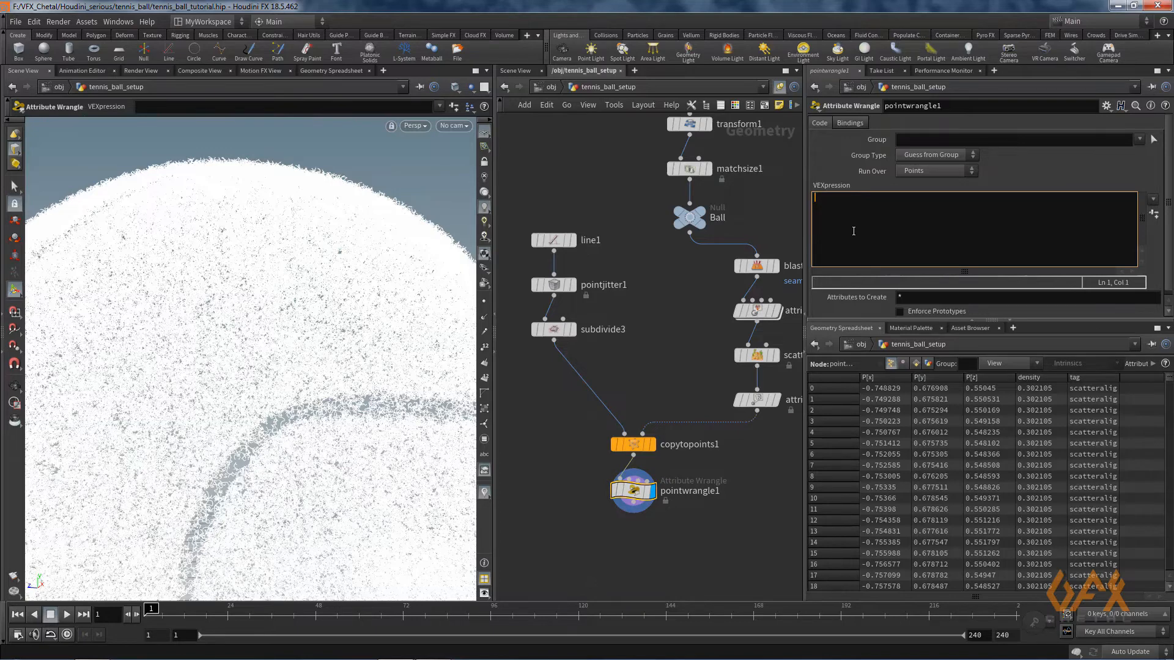
{"action": "type", "text": "@pscale=0.002;"}
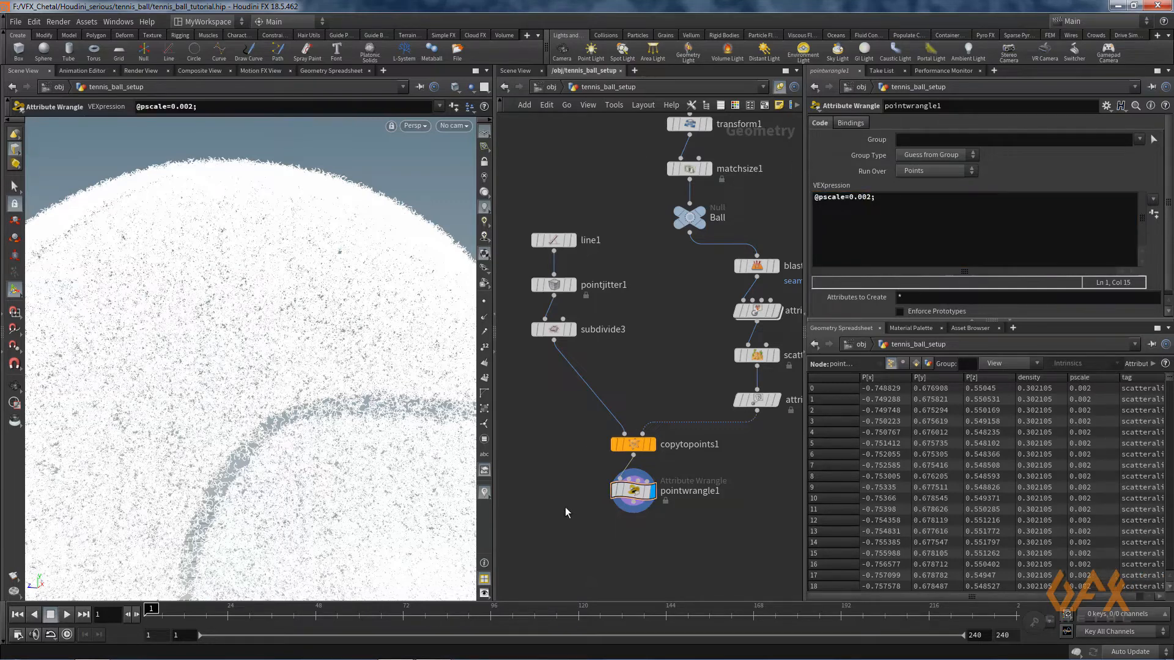
- Connect a Null named FUR to the output of pointwrangle1 and save the scene
{"action": "middle_click_drag", "start_coordinate": [610, 513], "coordinate": [607, 435]}
{"action": "key", "text": "Tab"}
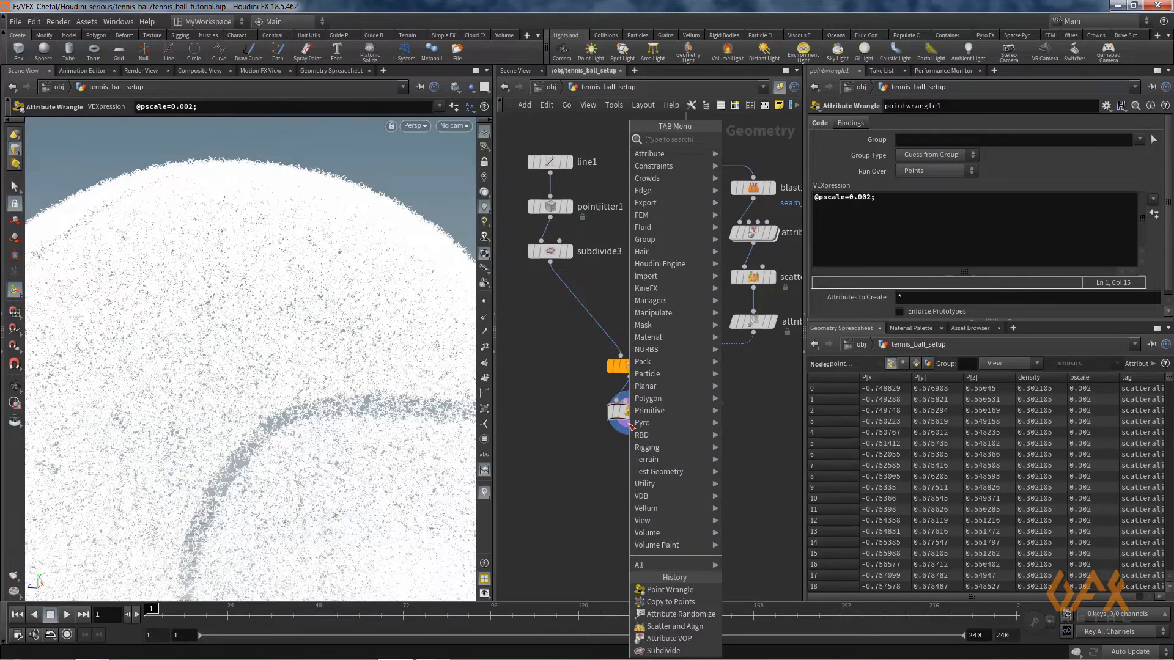
{"action": "type", "text": "null"}
{"action": "key", "text": "Return"}
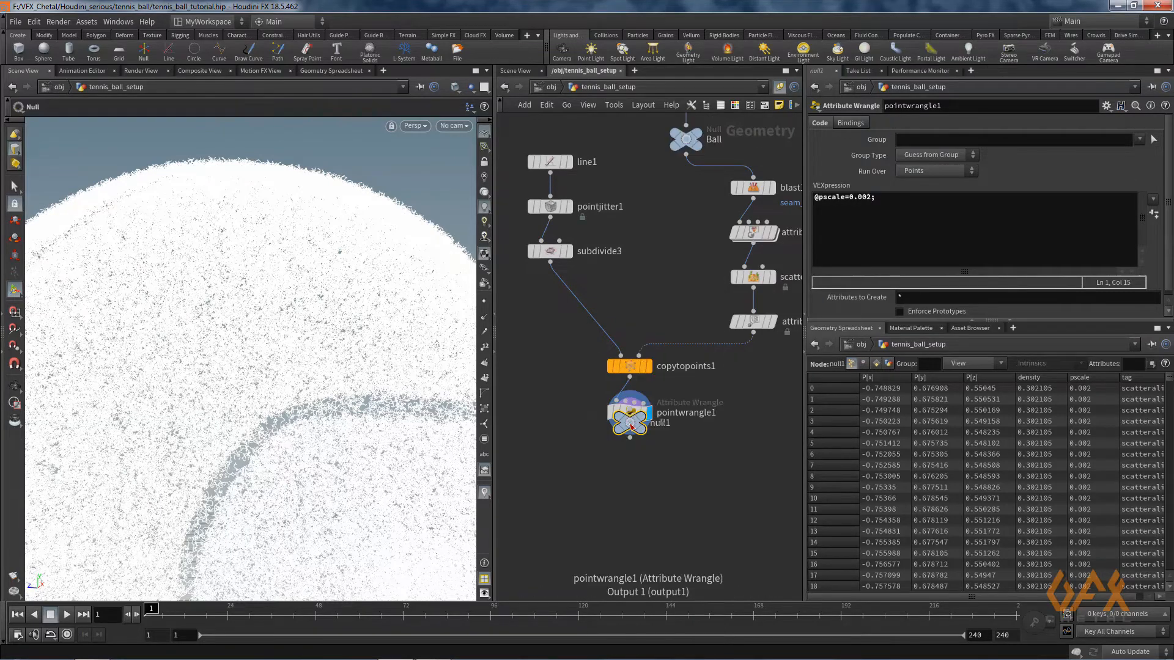
{"action": "left_click", "coordinate": [630, 462]}
{"action": "double_click", "coordinate": [663, 465]}
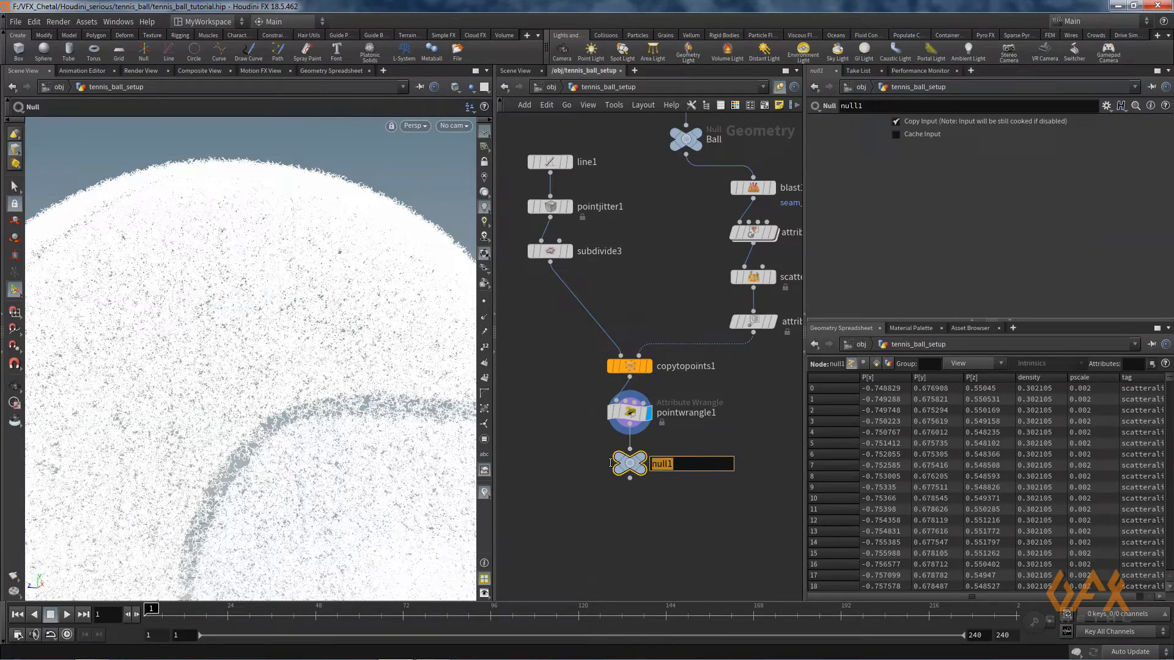
{"action": "type", "text": "FUR"}
{"action": "key", "text": "Return"}
{"action": "key", "text": "ctrl+s"}
- Display the Ball null further up the network
{"action": "scroll", "coordinate": [547, 559], "scroll_direction": "down", "scroll_amount": 3}
{"action": "scroll", "coordinate": [644, 520], "scroll_direction": "up", "scroll_amount": 2}
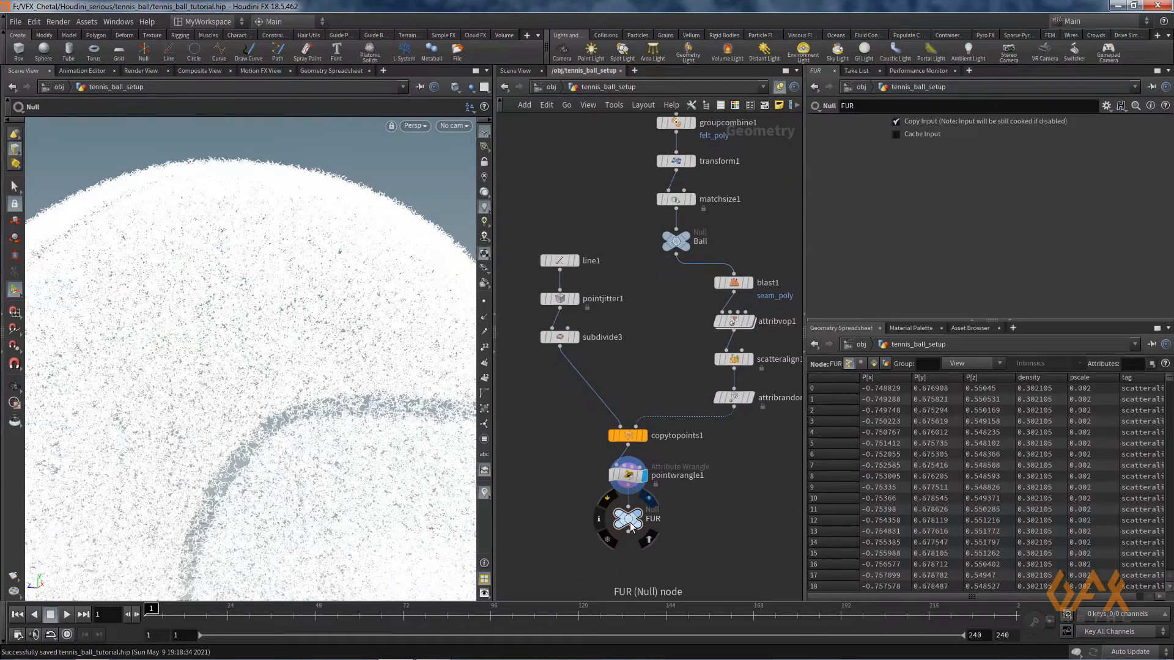
{"action": "middle_click_drag", "start_coordinate": [648, 217], "coordinate": [619, 291]}
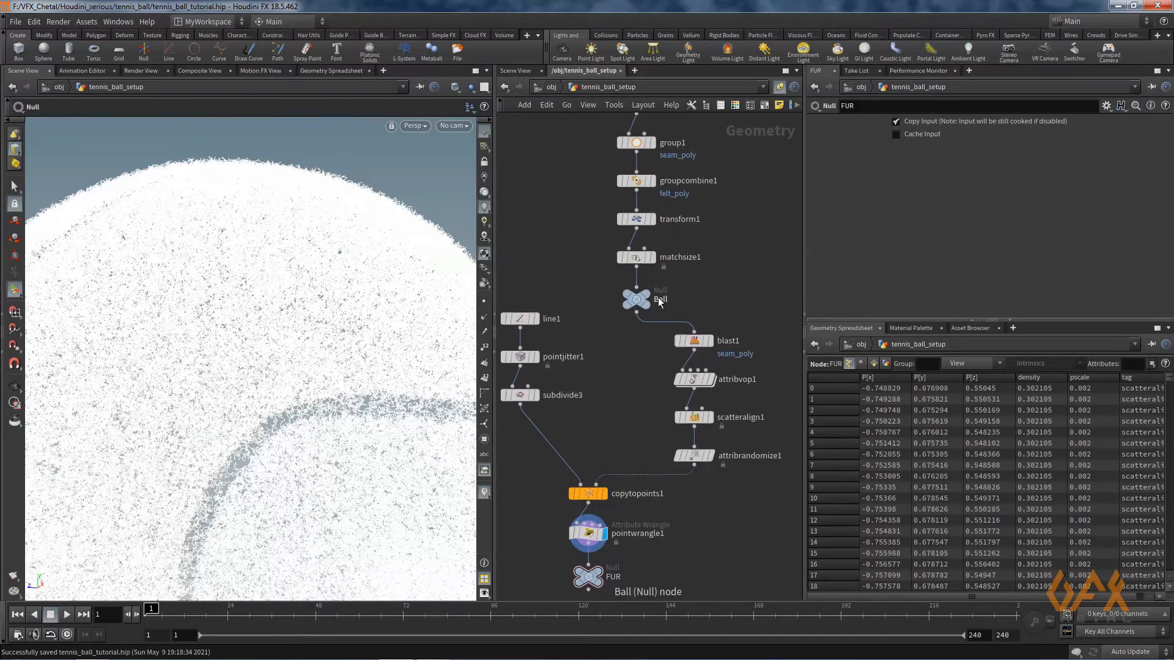
{"action": "middle_click_drag", "start_coordinate": [757, 235], "coordinate": [677, 325]}
{"action": "scroll", "coordinate": [648, 321], "scroll_direction": "down", "scroll_amount": 4}
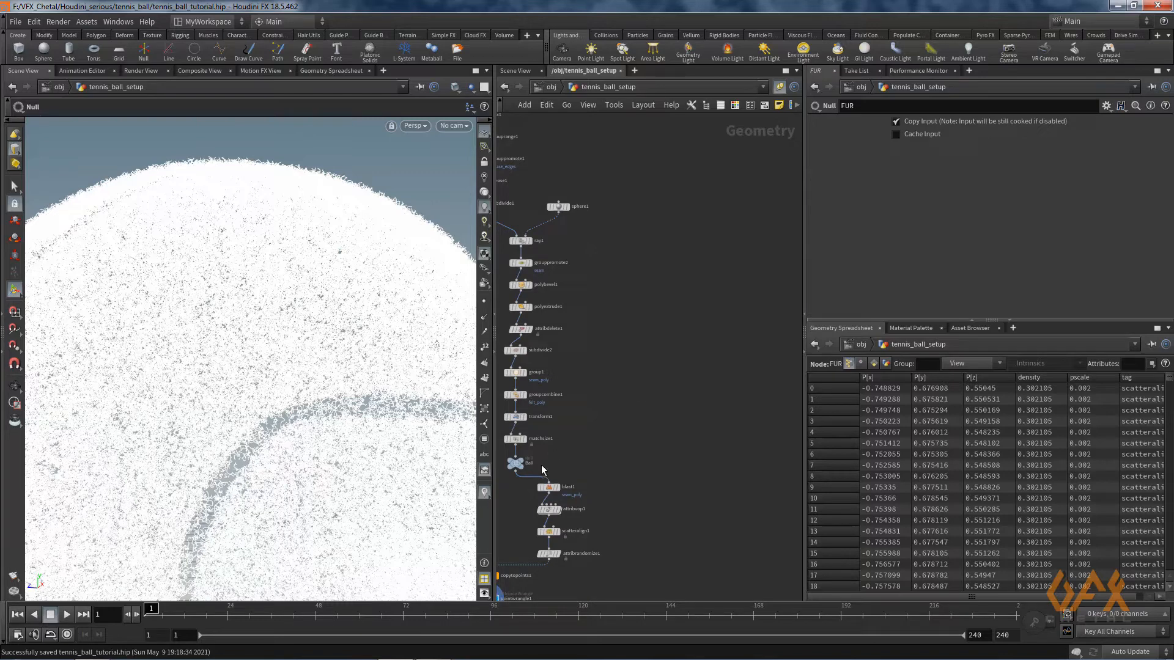
{"action": "left_click", "coordinate": [528, 452]}
- Add a Grid node in the empty network area beside the ball's node chain and display it
{"action": "middle_click_drag", "start_coordinate": [681, 304], "coordinate": [670, 356]}
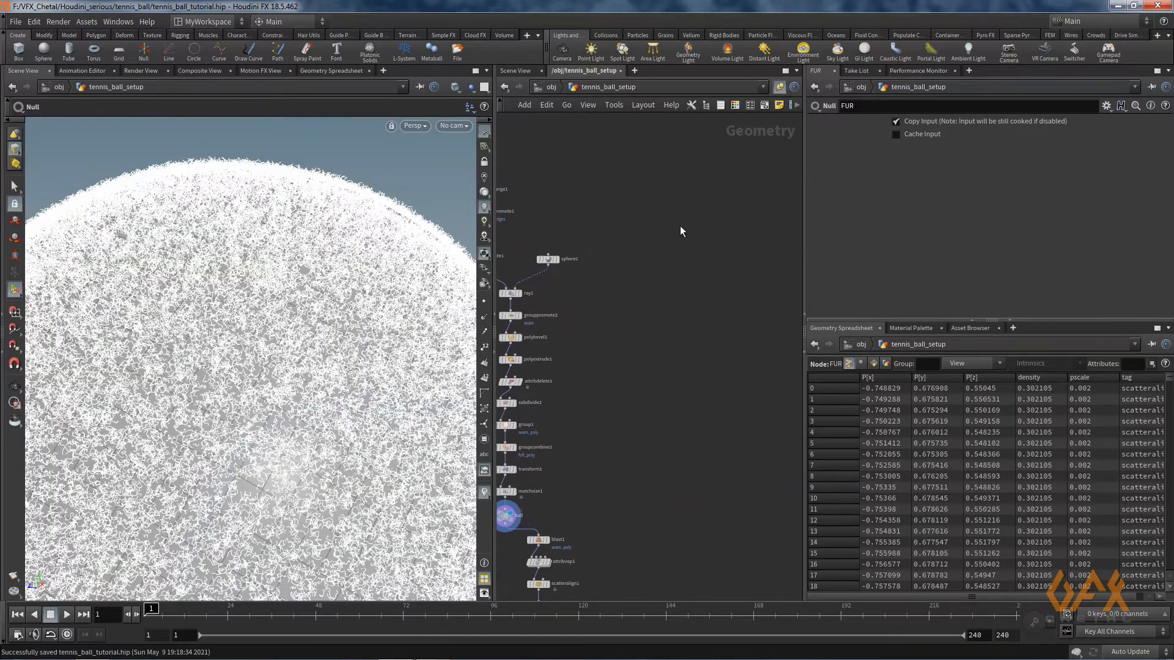
{"action": "middle_click_drag", "start_coordinate": [694, 265], "coordinate": [672, 258]}
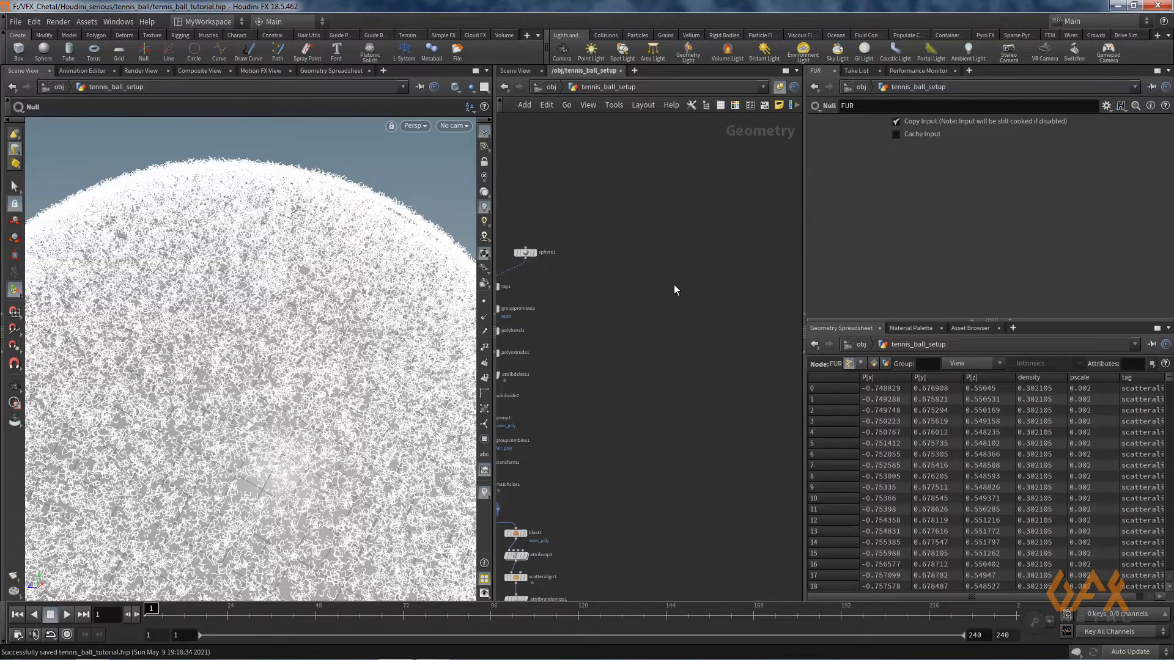
{"action": "key", "text": "Tab"}
{"action": "type", "text": "grid"}
{"action": "key", "text": "Return"}
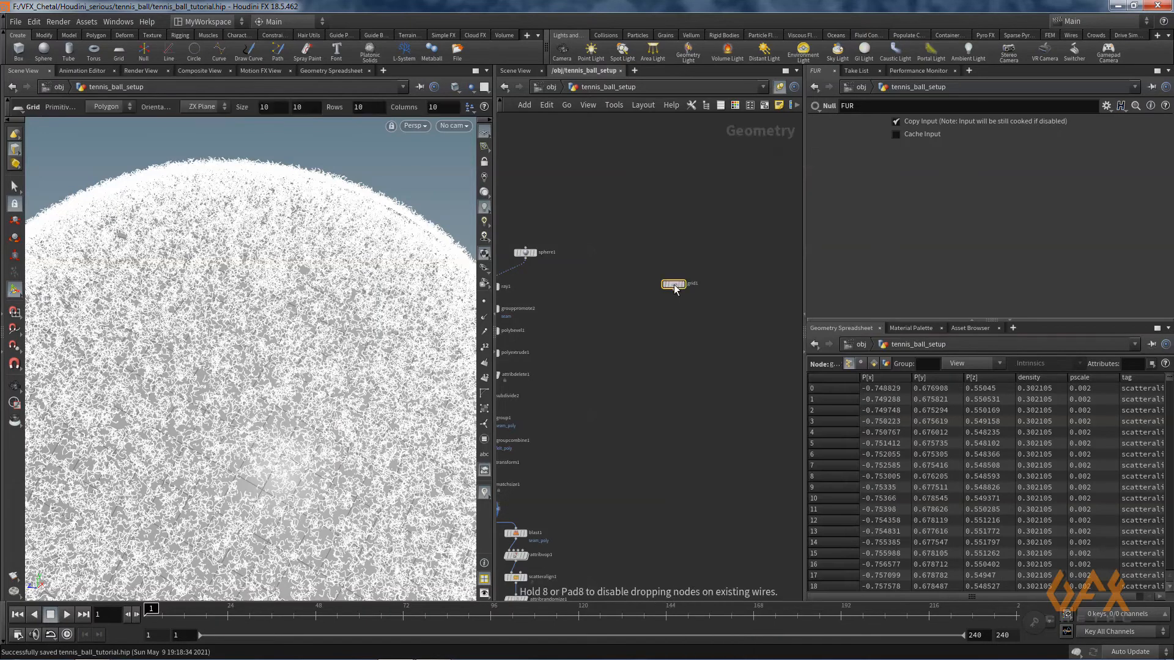
{"action": "left_click", "coordinate": [674, 284]}
{"action": "scroll", "coordinate": [676, 285], "scroll_direction": "up", "scroll_amount": 2}
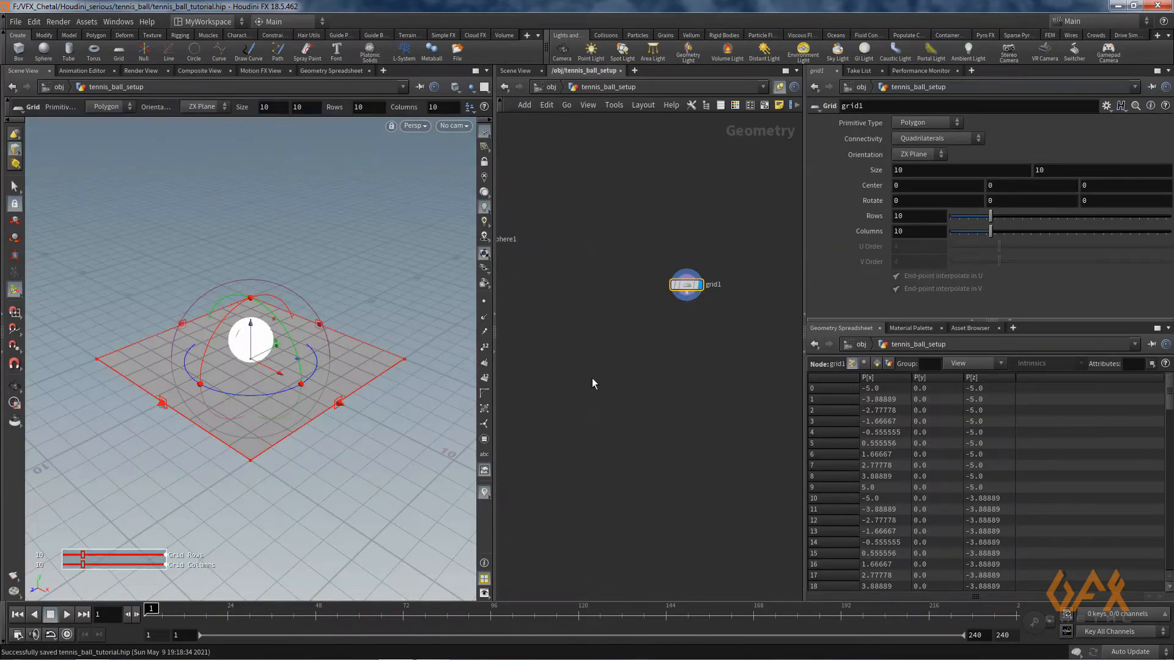
- Set the size of grid1 to 50 by 50
{"action": "scroll", "coordinate": [612, 342], "scroll_direction": "up", "scroll_amount": 2}
{"action": "left_click", "coordinate": [920, 172]}
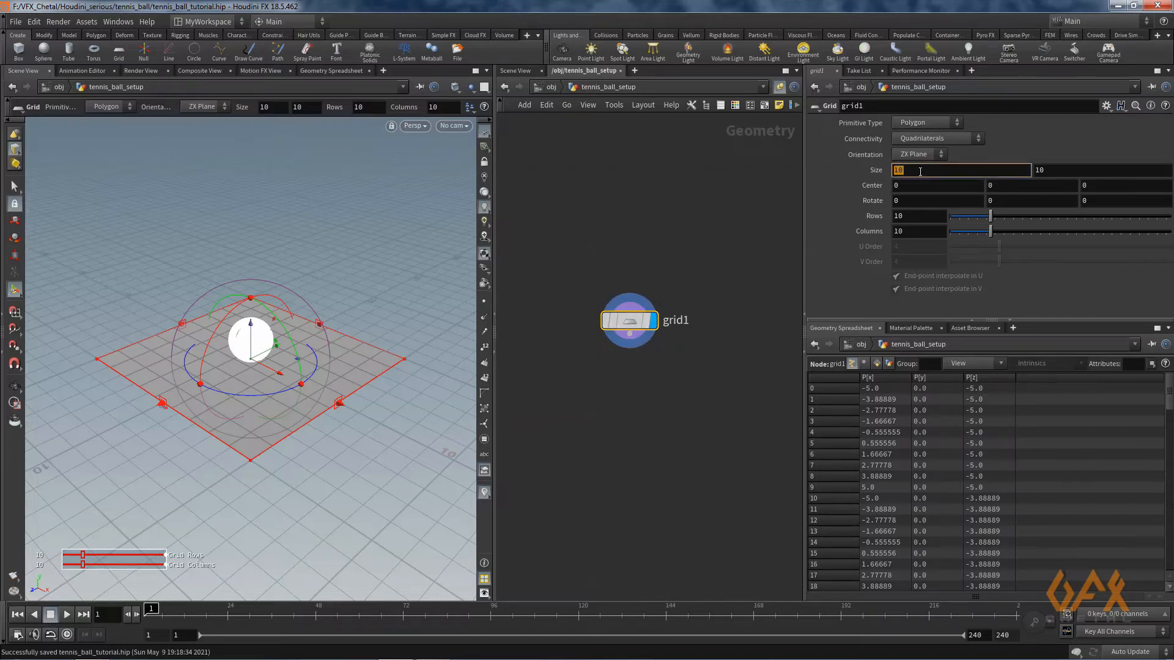
{"action": "type", "text": "50"}
{"action": "left_click", "coordinate": [1045, 168]}
{"action": "type", "text": "5"}
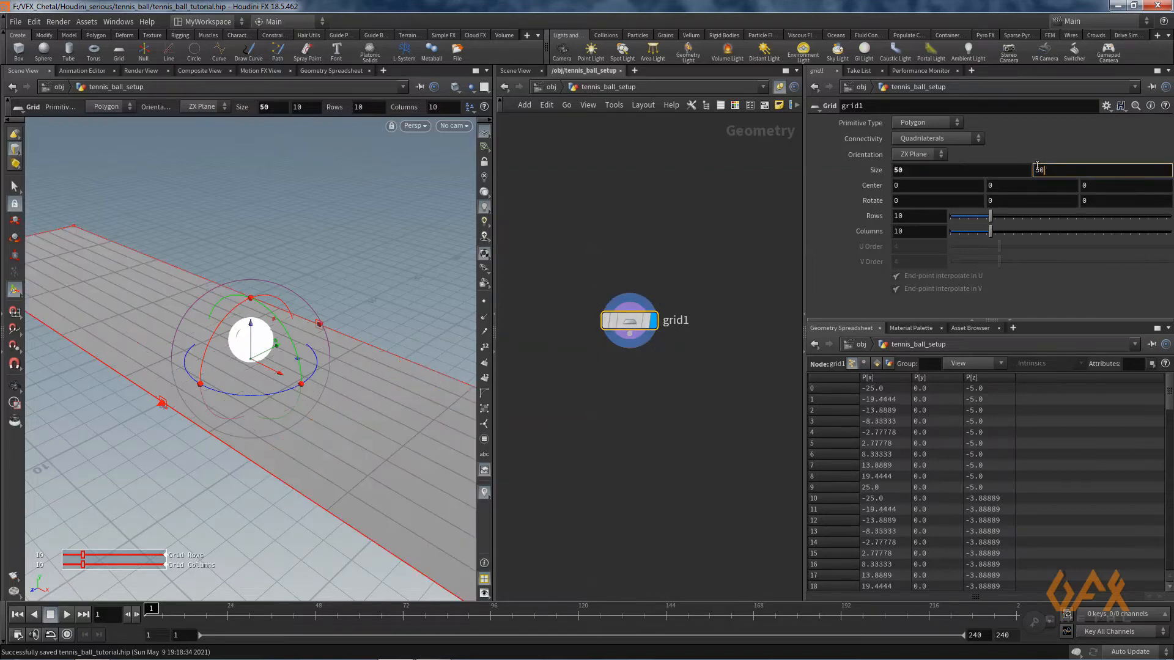
{"action": "type", "text": "0"}
{"action": "key", "text": "Return"}
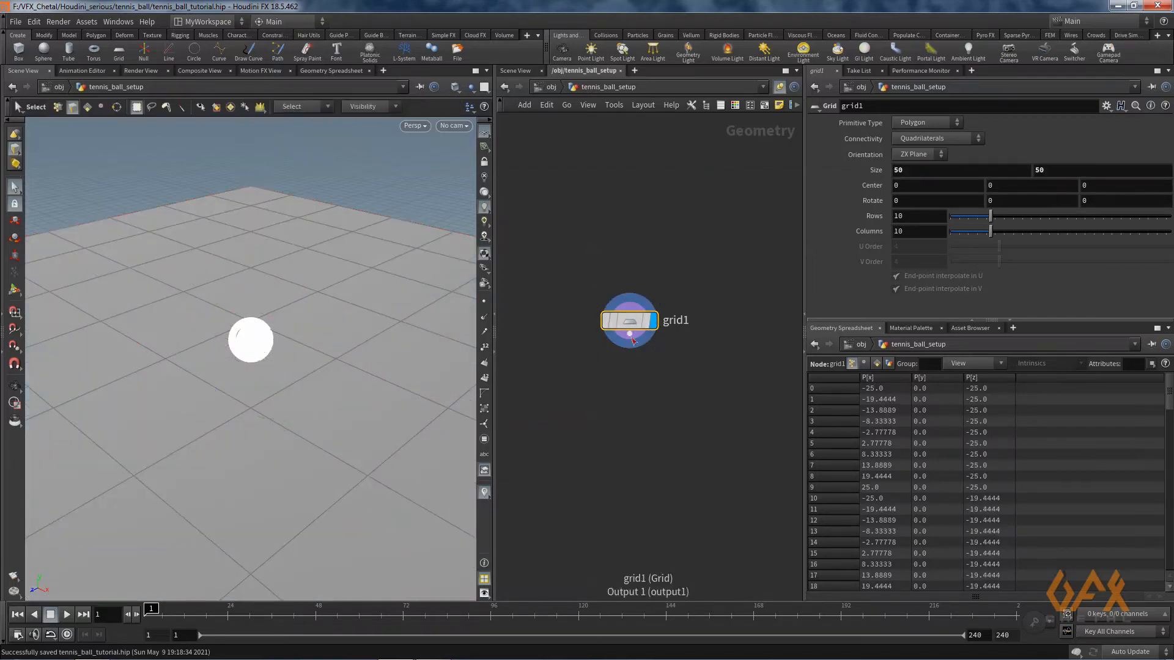
- Set grid1 to 22 rows and 6 columns
{"action": "left_click", "coordinate": [911, 215]}
{"action": "type", "text": "22"}
{"action": "key", "text": "Return"}
{"action": "left_click", "coordinate": [906, 233]}
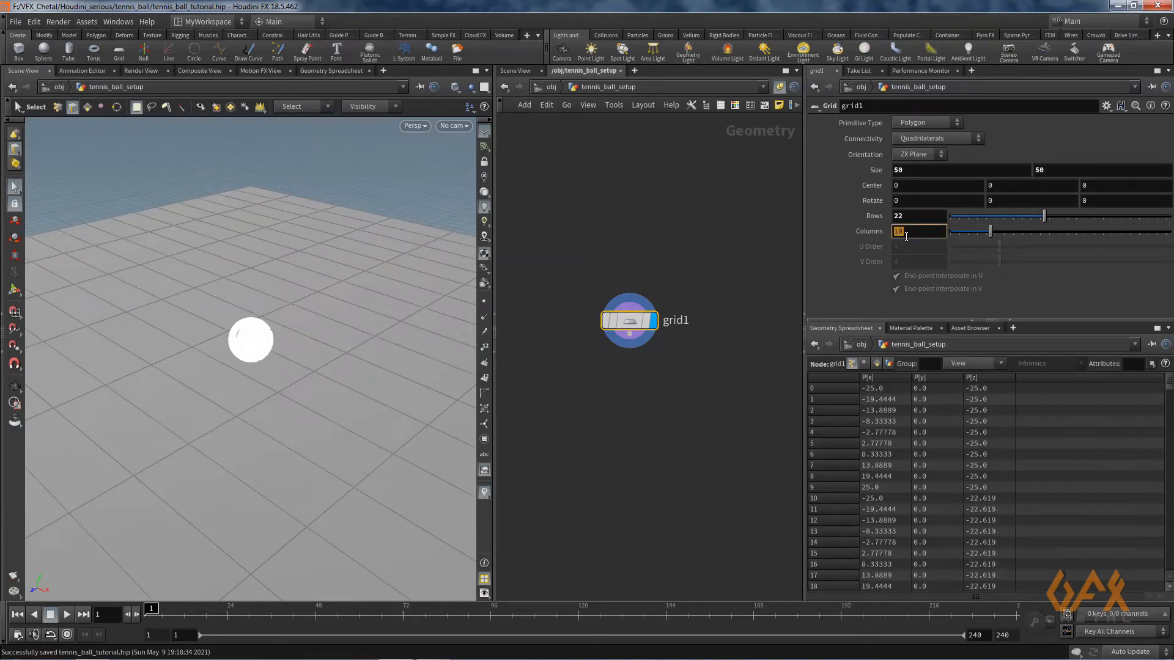
{"action": "type", "text": "6"}
{"action": "key", "text": "Return"}
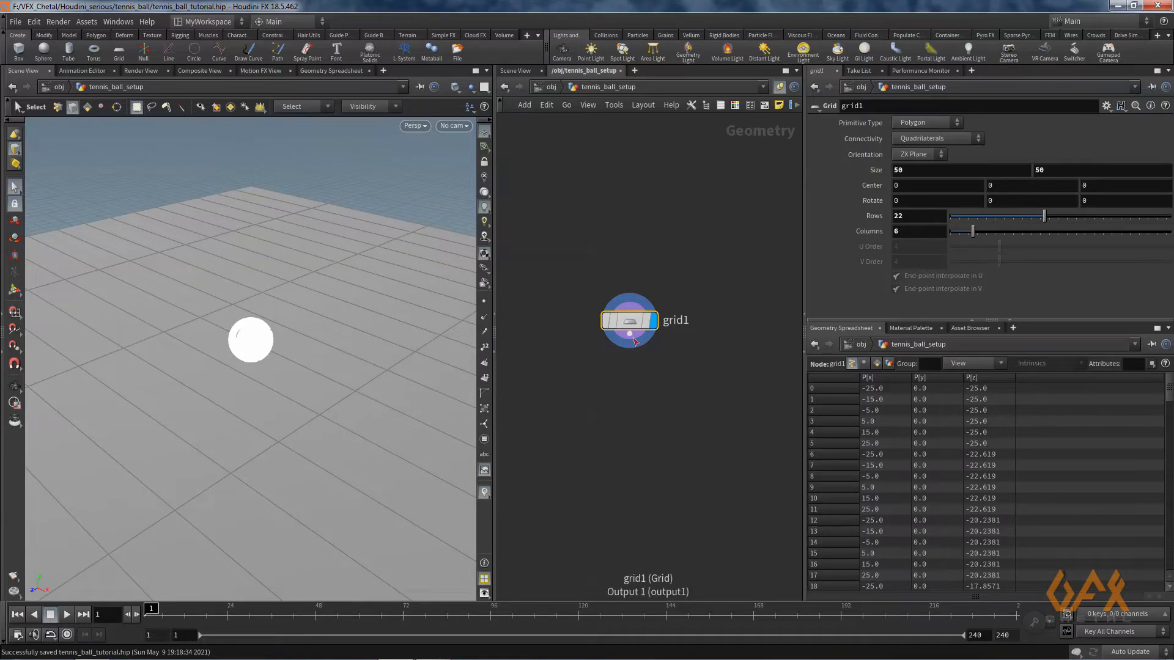
- Add a Bend node connected to the output of grid1 and display it
{"action": "key", "text": "Tab"}
{"action": "type", "text": "be"}
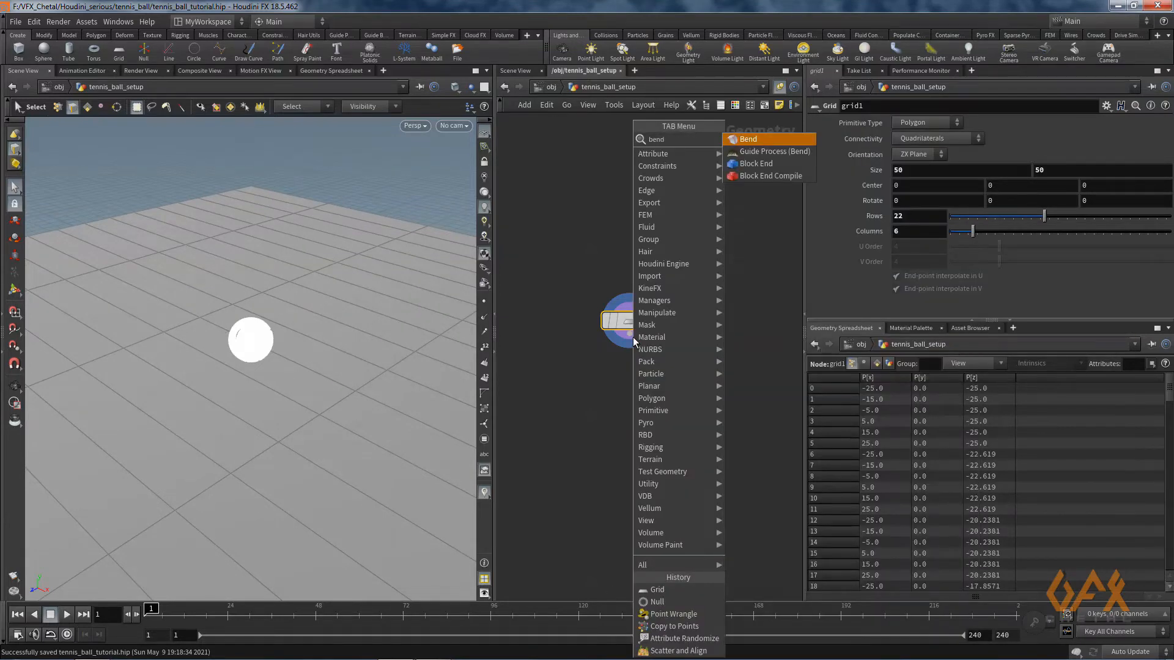
{"action": "key", "text": "Return"}
{"action": "left_click", "coordinate": [633, 376]}
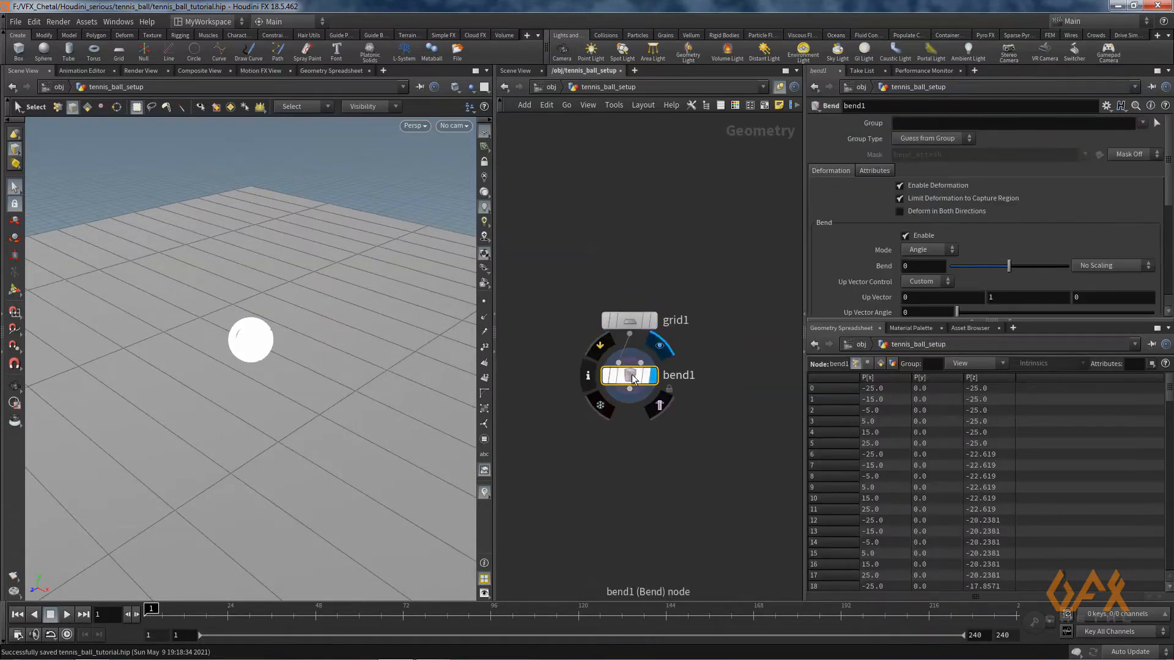
- Set the bend angle of bend1 to about 59.4 and its Z capture direction to -1
{"action": "left_click_drag", "start_coordinate": [1009, 267], "coordinate": [1049, 269]}
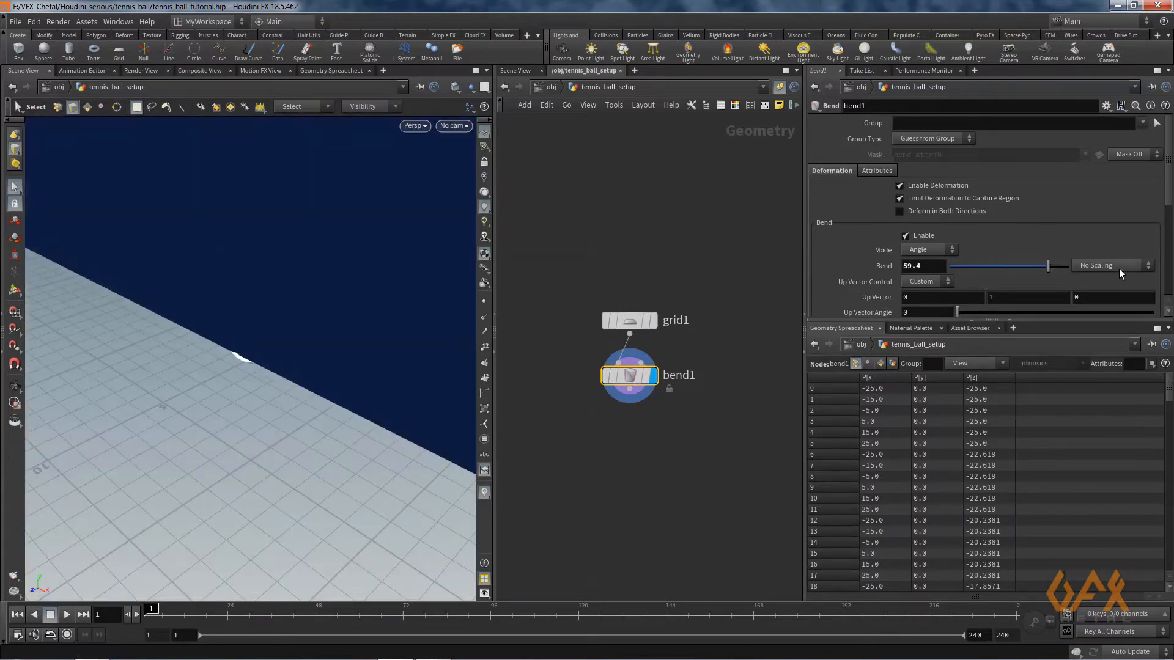
{"action": "scroll", "coordinate": [1169, 193], "scroll_direction": "down", "scroll_amount": 5}
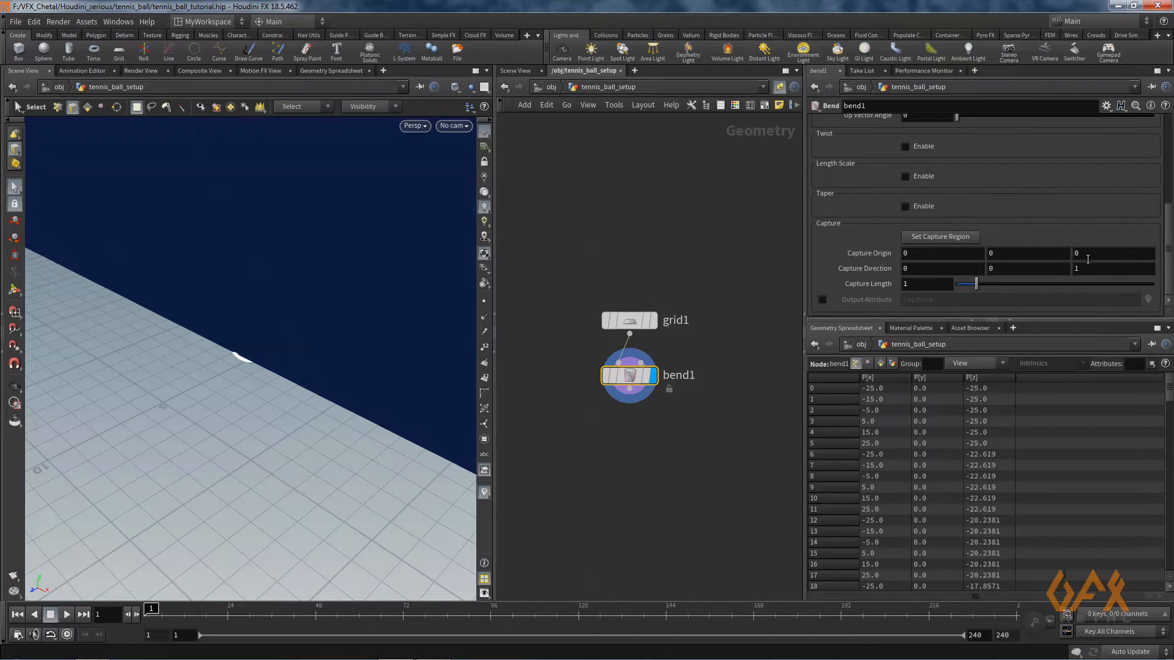
{"action": "left_click", "coordinate": [1088, 268]}
{"action": "type", "text": "-1"}
{"action": "key", "text": "Return"}
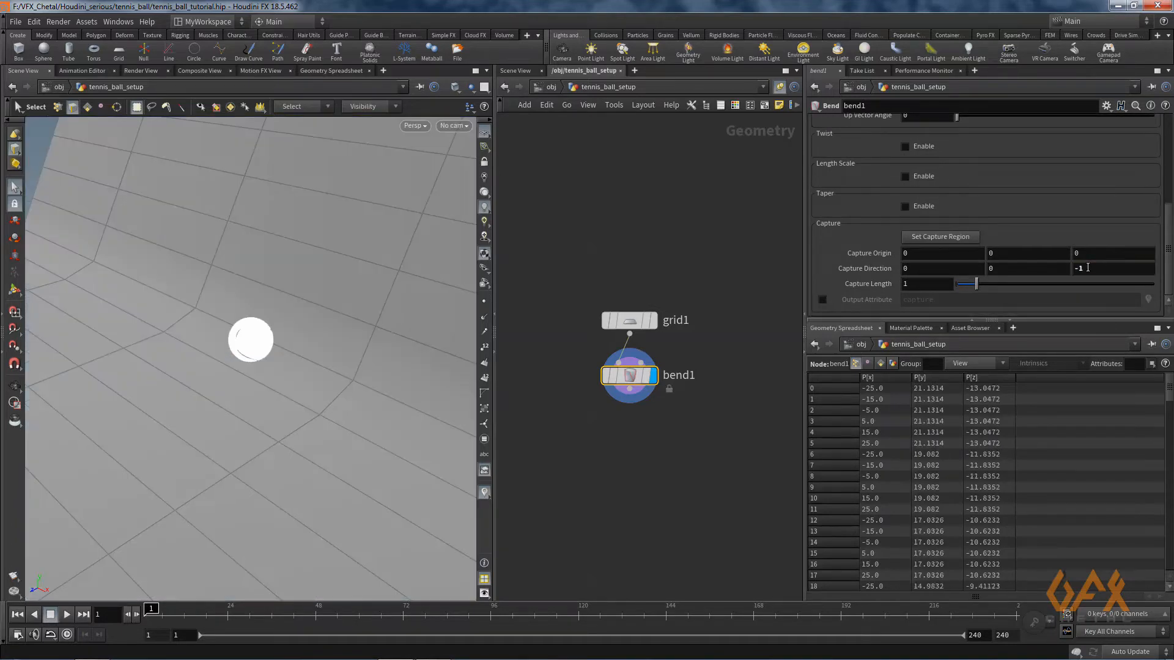
- Set the capture length of bend1 to 10
{"action": "left_click", "coordinate": [923, 284]}
{"action": "type", "text": "10"}
{"action": "key", "text": "Return"}
{"action": "key", "text": "Escape"}
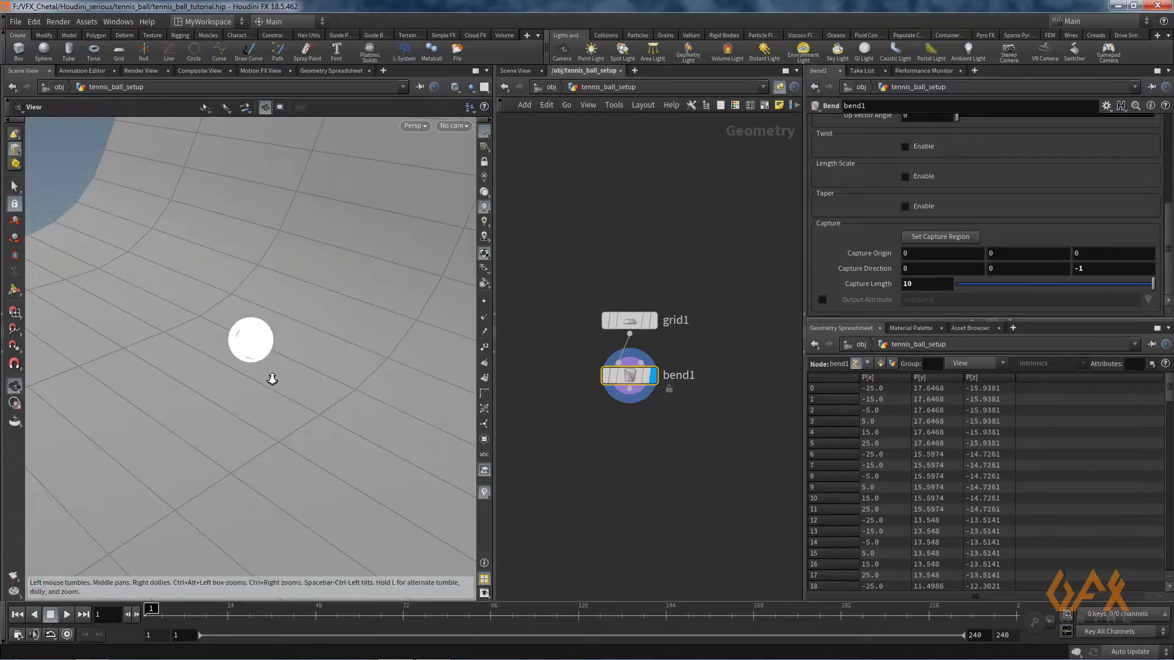
{"action": "left_click_drag", "start_coordinate": [269, 380], "coordinate": [244, 414]}
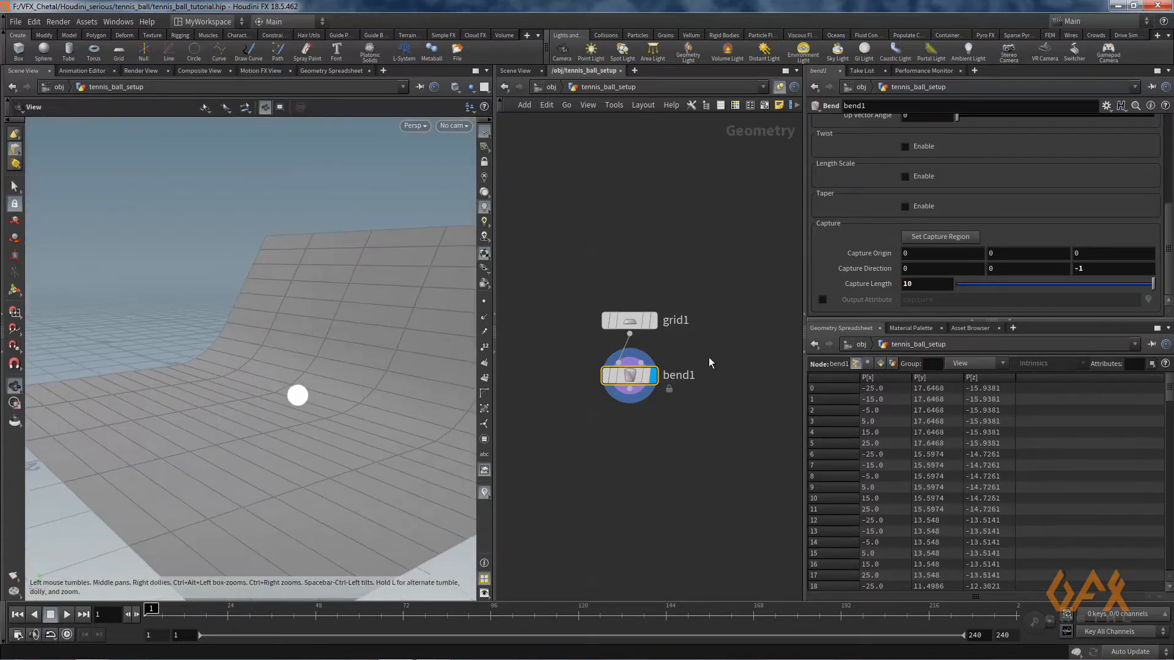
- Increase the bend angle of bend1 to about 68.7
{"action": "key", "text": "s"}
{"action": "scroll", "coordinate": [1050, 217], "scroll_direction": "up", "scroll_amount": 5}
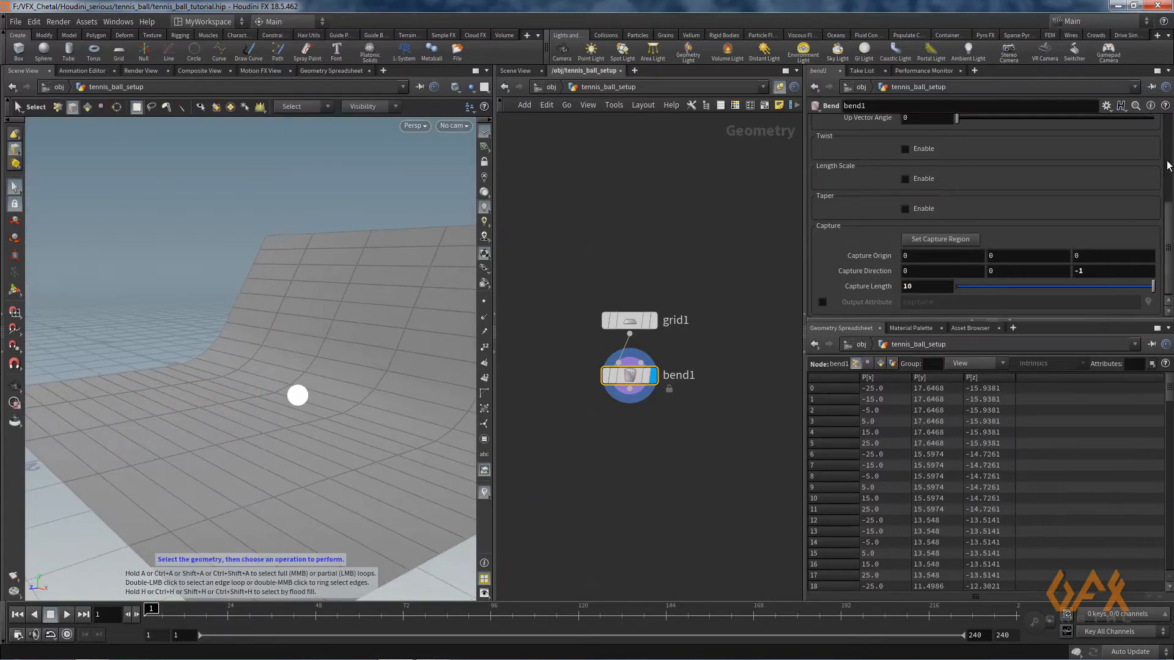
{"action": "left_click_drag", "start_coordinate": [1049, 216], "coordinate": [1055, 218]}
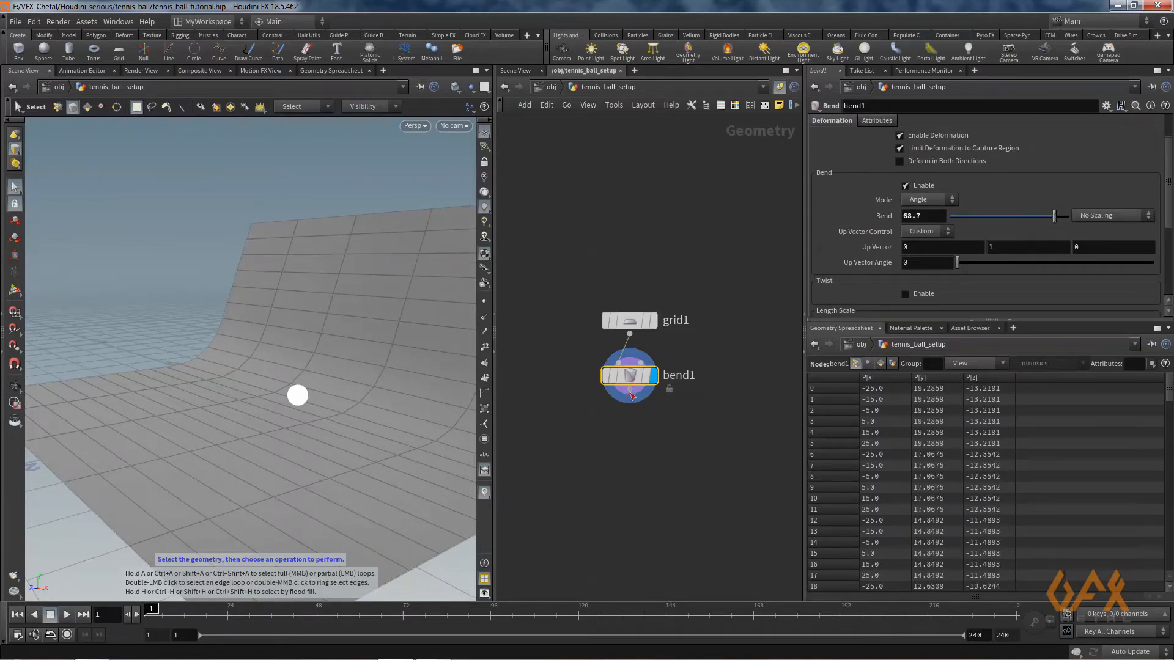
- Add a Subdivide node connected to the output of bend1 and display it
{"action": "key", "text": "Tab"}
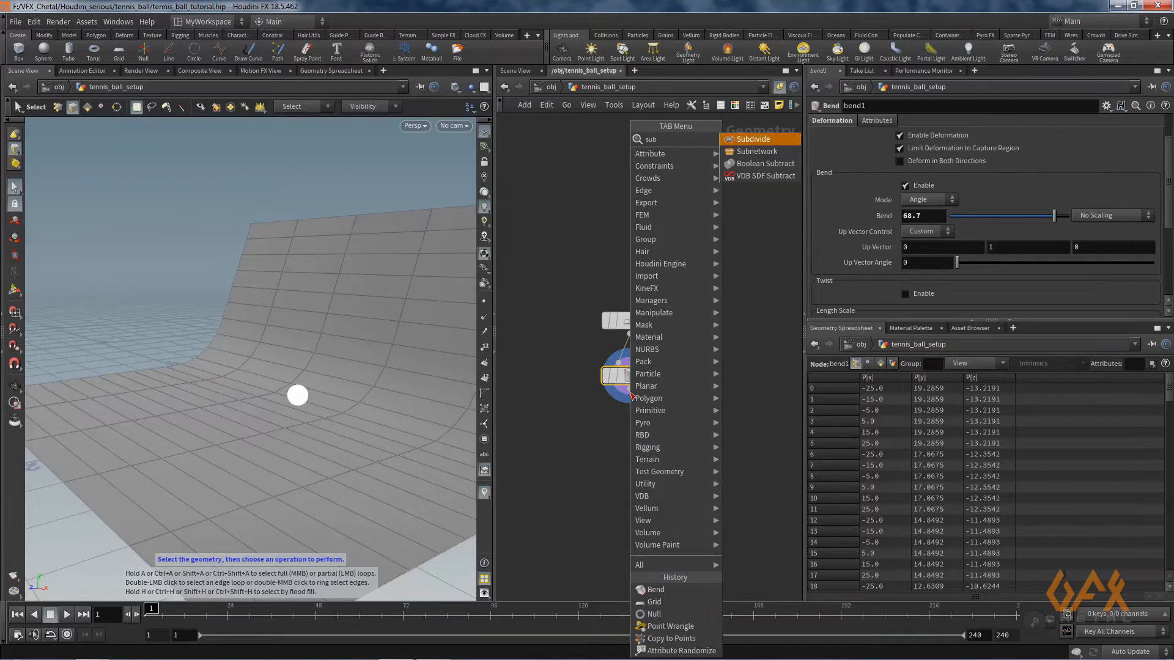
{"action": "key", "text": "Escape"}
{"action": "left_click", "coordinate": [632, 431]}
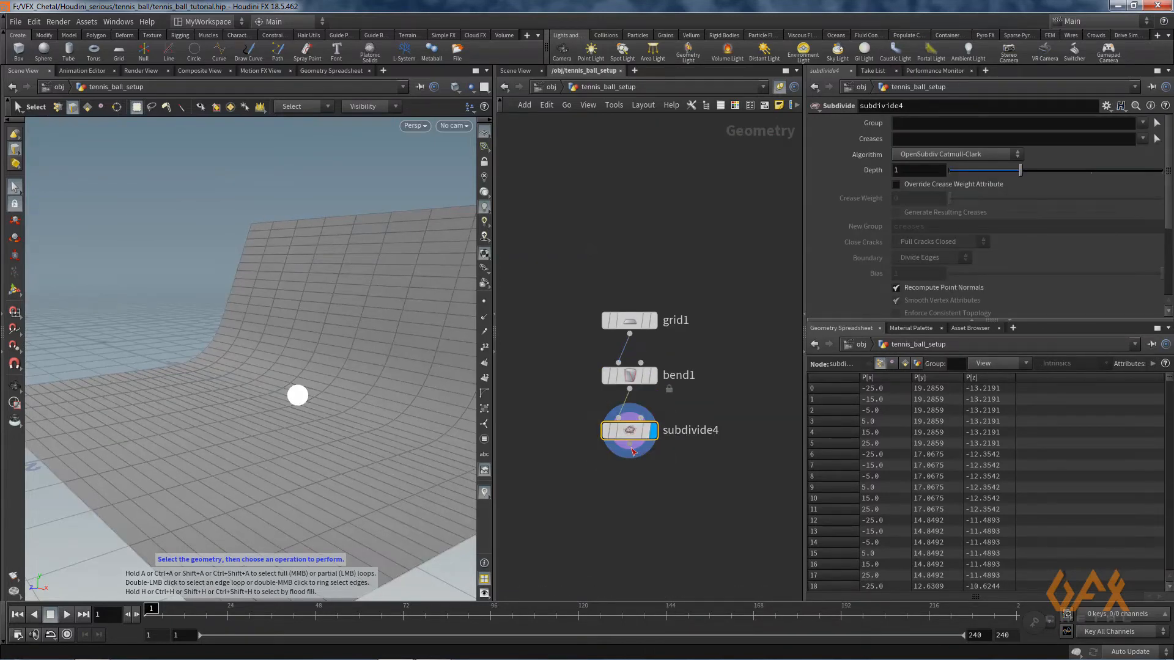
- Add a Transform node connected to the output of the backdrop's Subdivide node and display it
{"action": "key", "text": "Tab"}
{"action": "type", "text": "transform"}
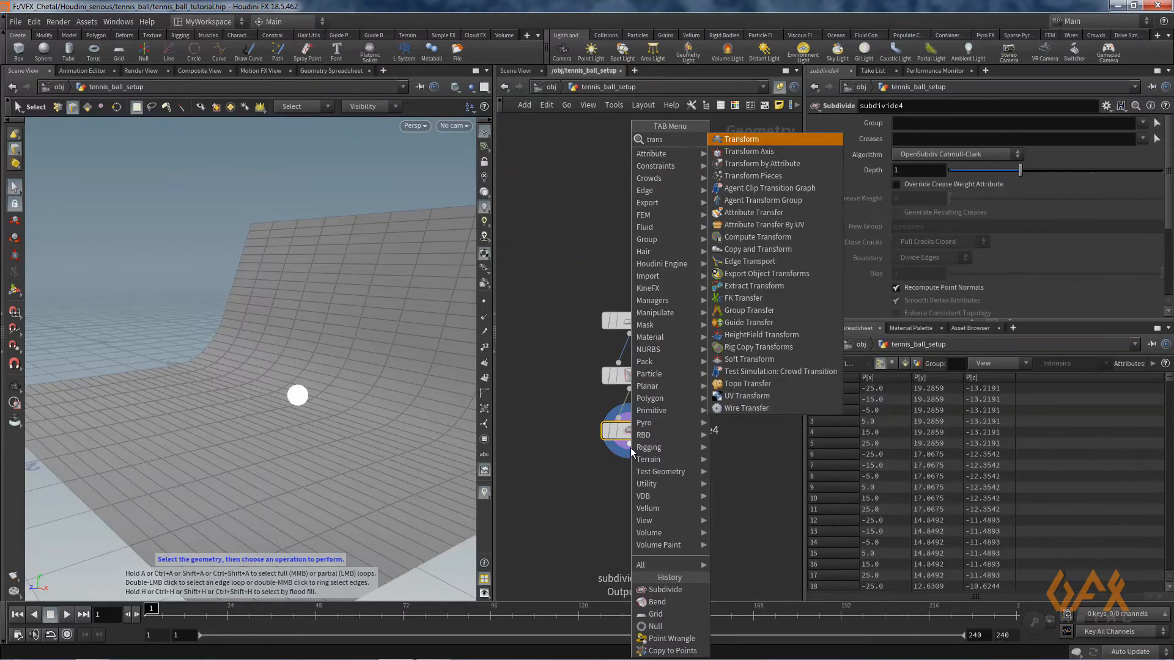
{"action": "key", "text": "Return"}
{"action": "left_click", "coordinate": [652, 485]}
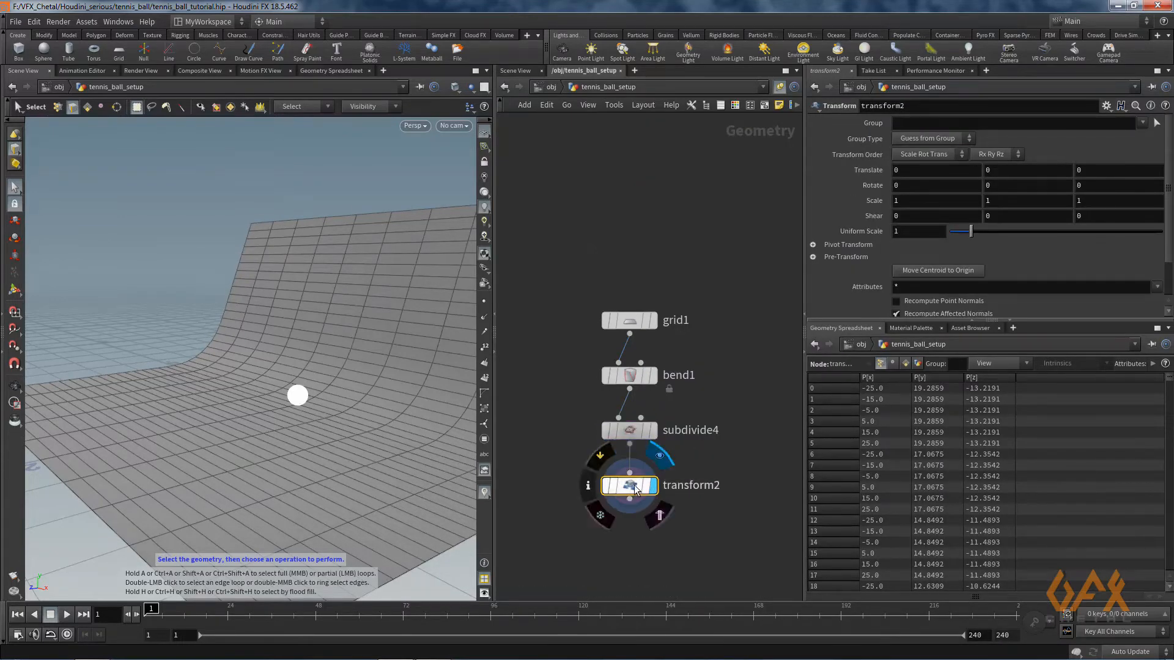
- Move the bent grid to -10 along Z with the new Transform node
{"action": "left_click", "coordinate": [1102, 169]}
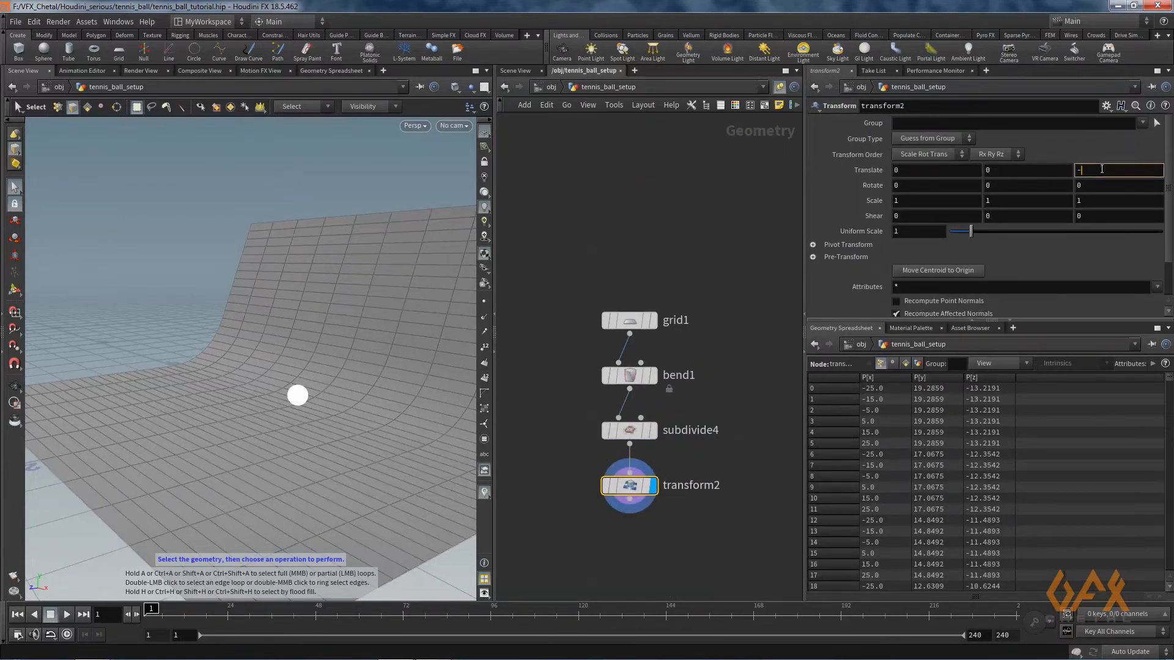
{"action": "key", "text": "Return"}
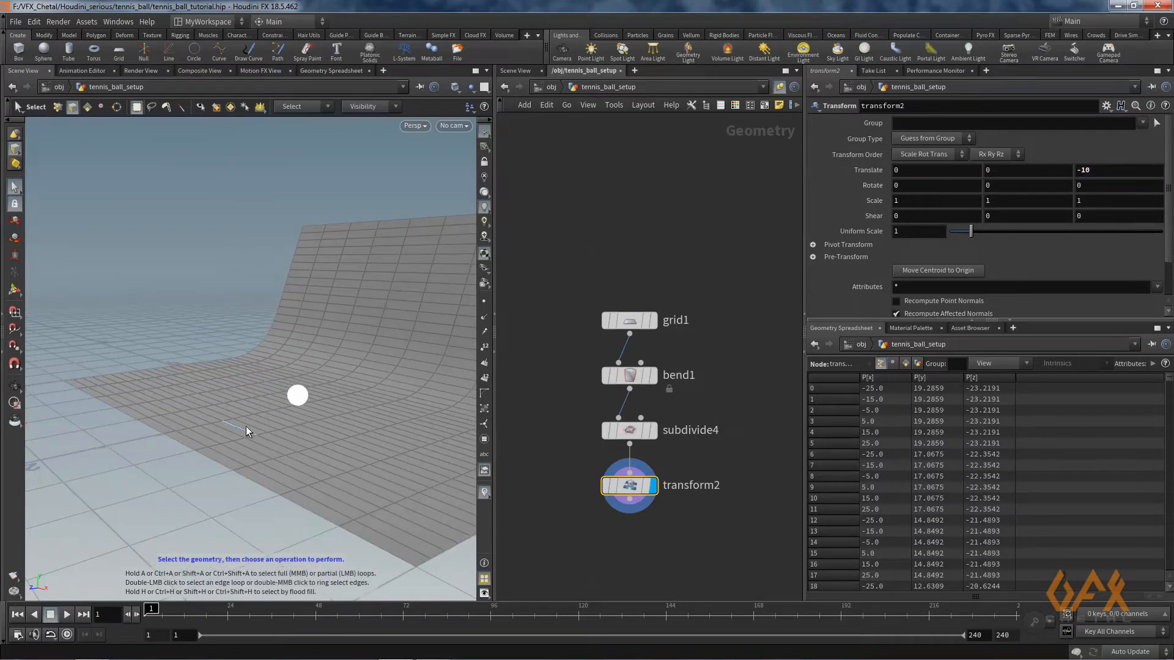
{"action": "key", "text": "Escape"}
{"action": "left_click_drag", "start_coordinate": [234, 431], "coordinate": [232, 428]}
{"action": "key", "text": "s"}
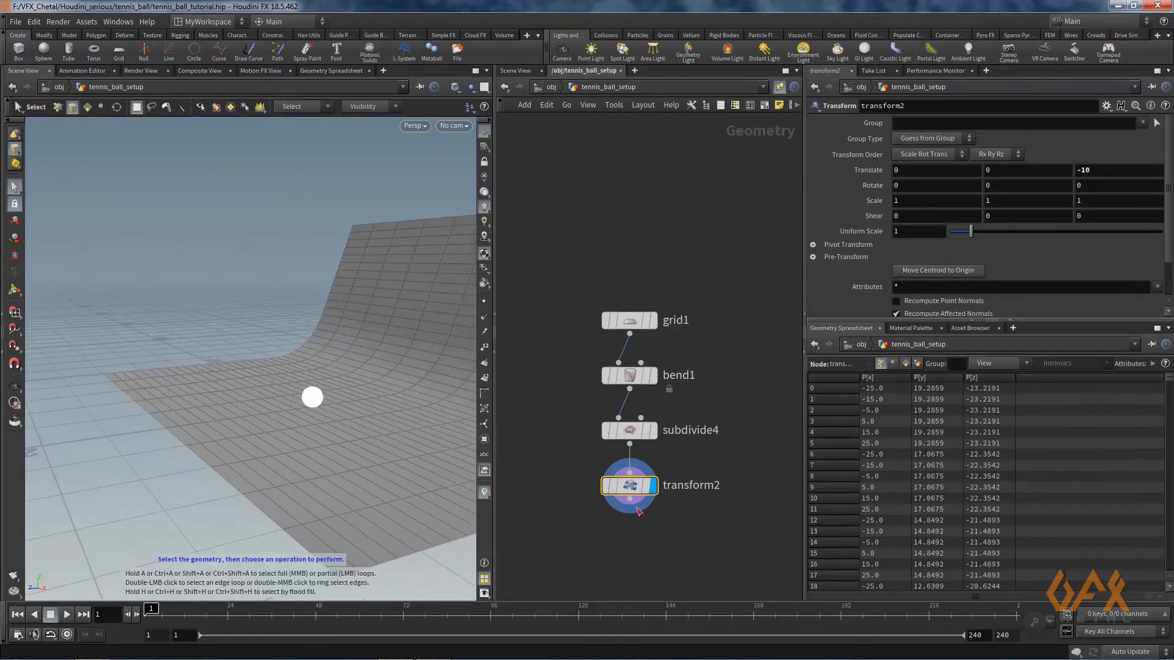
- Add a Null node to the output of the backdrop's Transform node and rename it Backdrop
{"action": "key", "text": "Tab"}
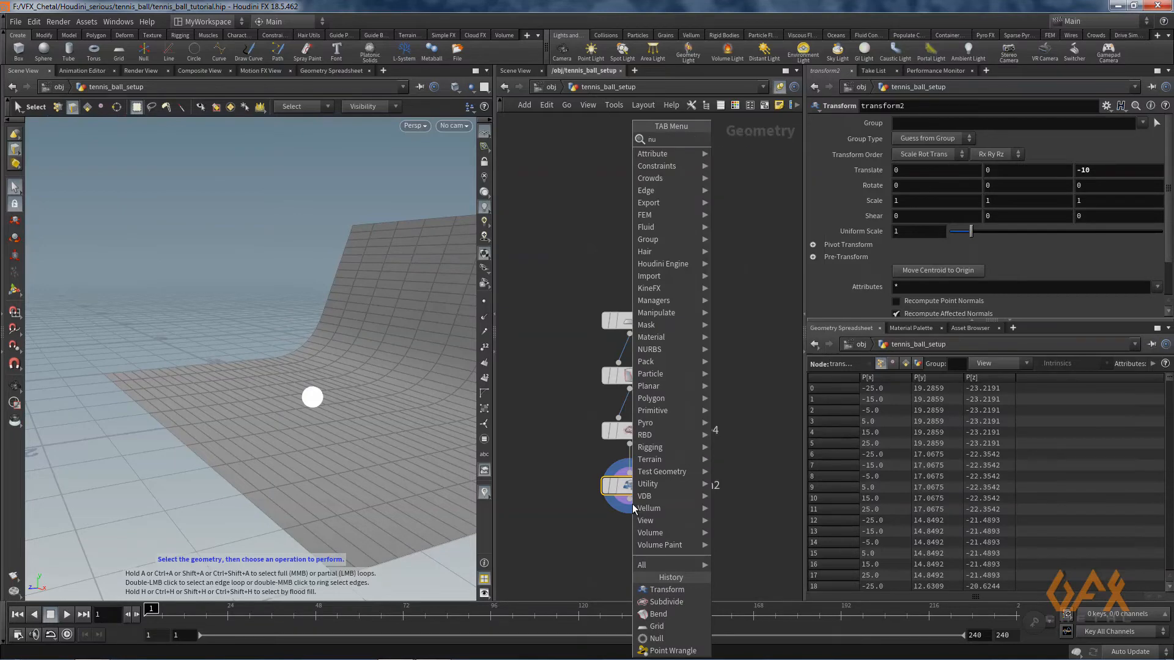
{"action": "key", "text": "Return"}
{"action": "left_click", "coordinate": [628, 539]}
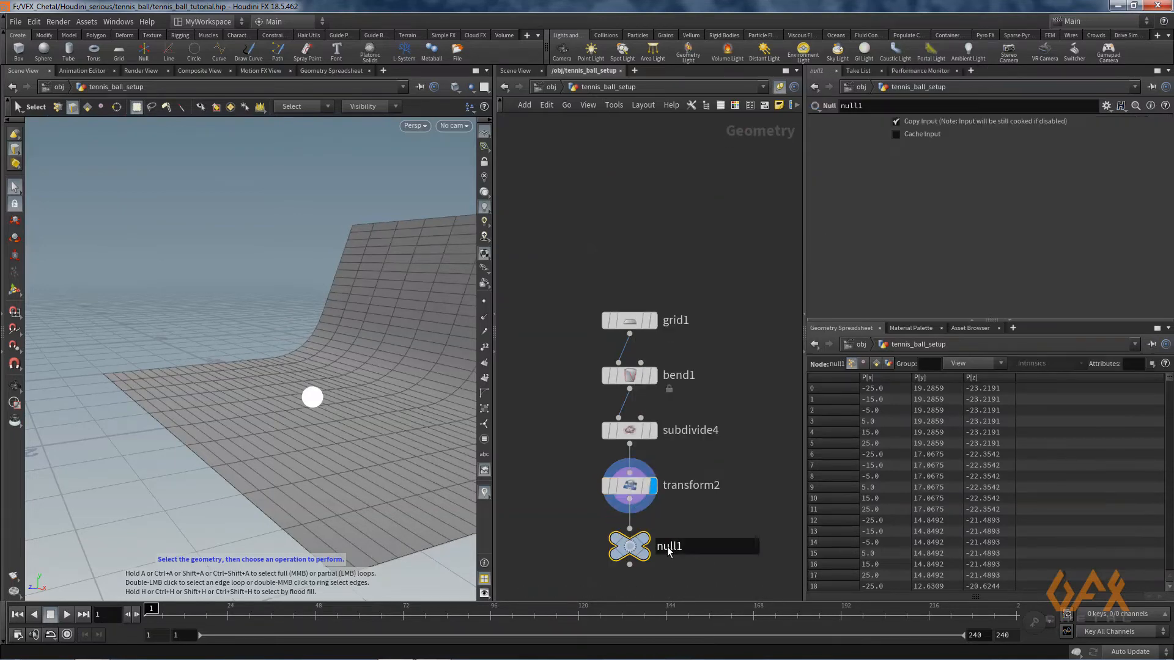
{"action": "type", "text": "Ba"}
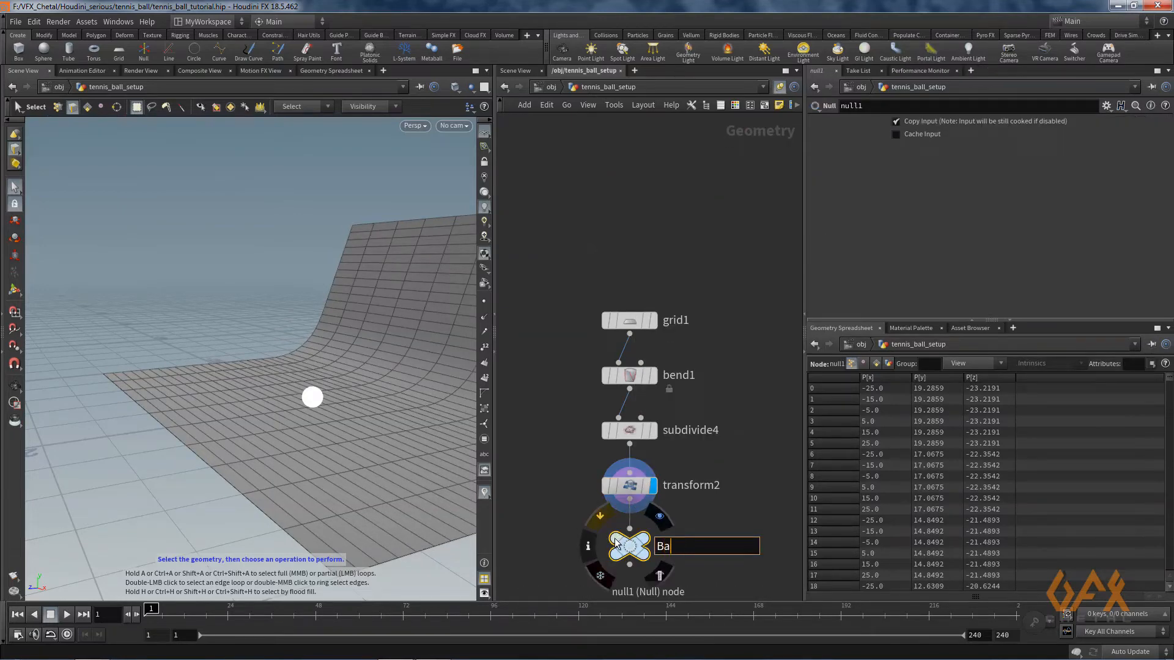
{"action": "type", "text": "ckdrop"}
{"action": "key", "text": "Return"}
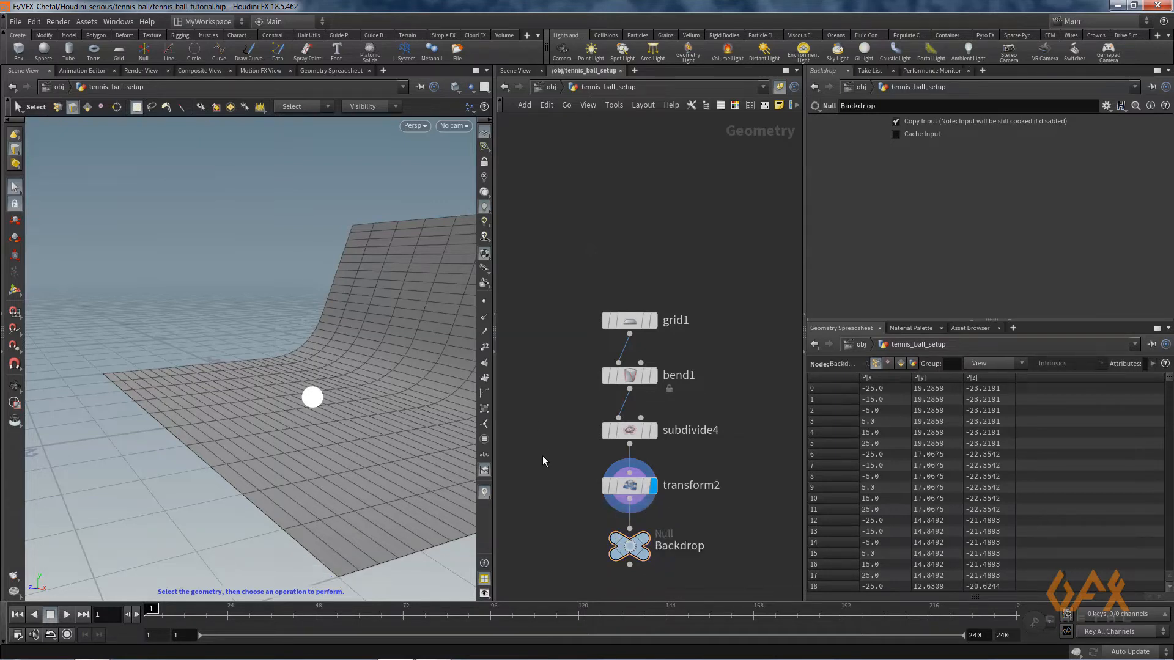
- Save the scene file and switch to the Solaris desktop
{"action": "middle_click_drag", "start_coordinate": [541, 456], "coordinate": [603, 350]}
{"action": "scroll", "coordinate": [603, 367], "scroll_direction": "down", "scroll_amount": 2}
{"action": "key", "text": "h"}
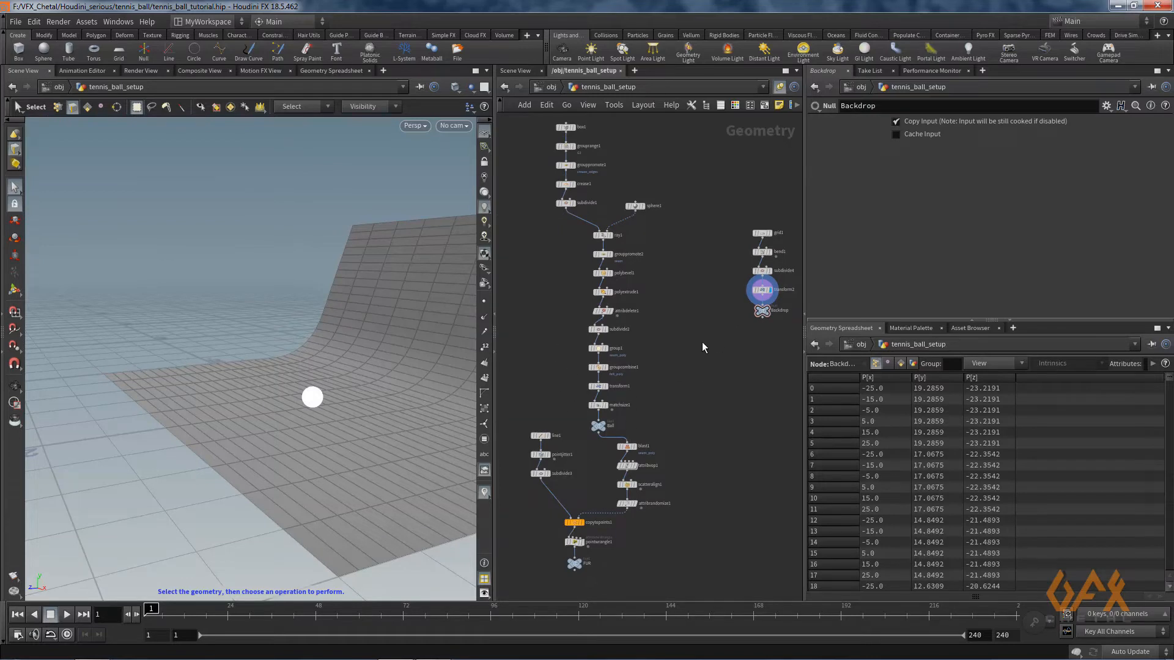
{"action": "middle_click_drag", "start_coordinate": [702, 347], "coordinate": [726, 322]}
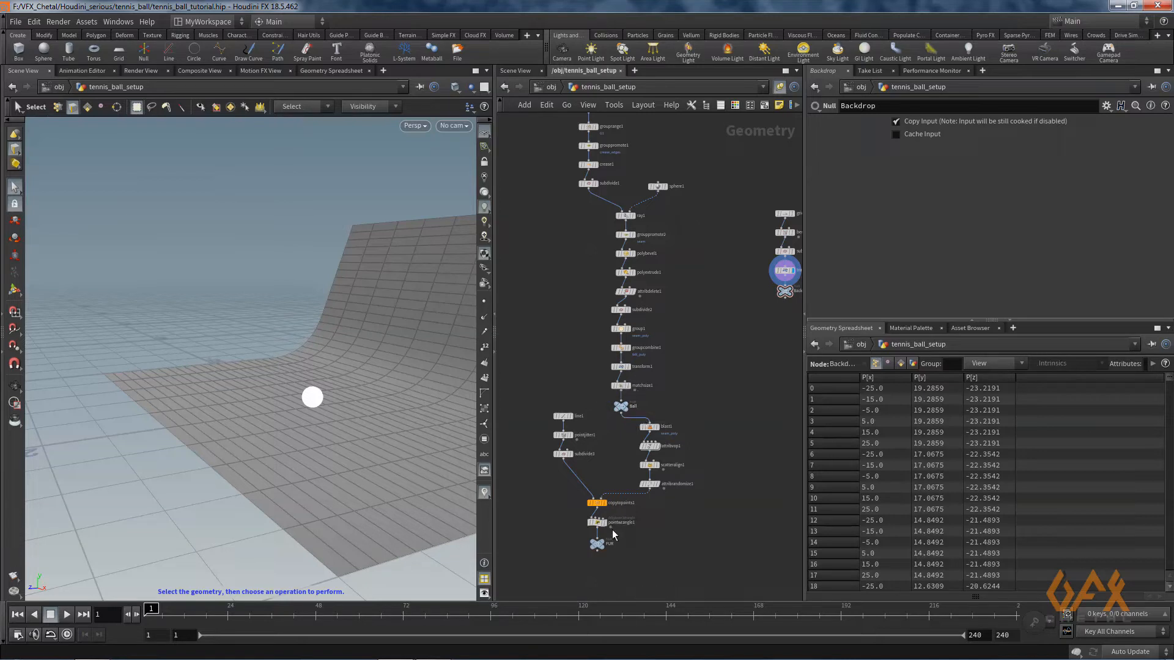
{"action": "middle_click_drag", "start_coordinate": [761, 322], "coordinate": [717, 355]}
{"action": "scroll", "coordinate": [724, 316], "scroll_direction": "up", "scroll_amount": 2}
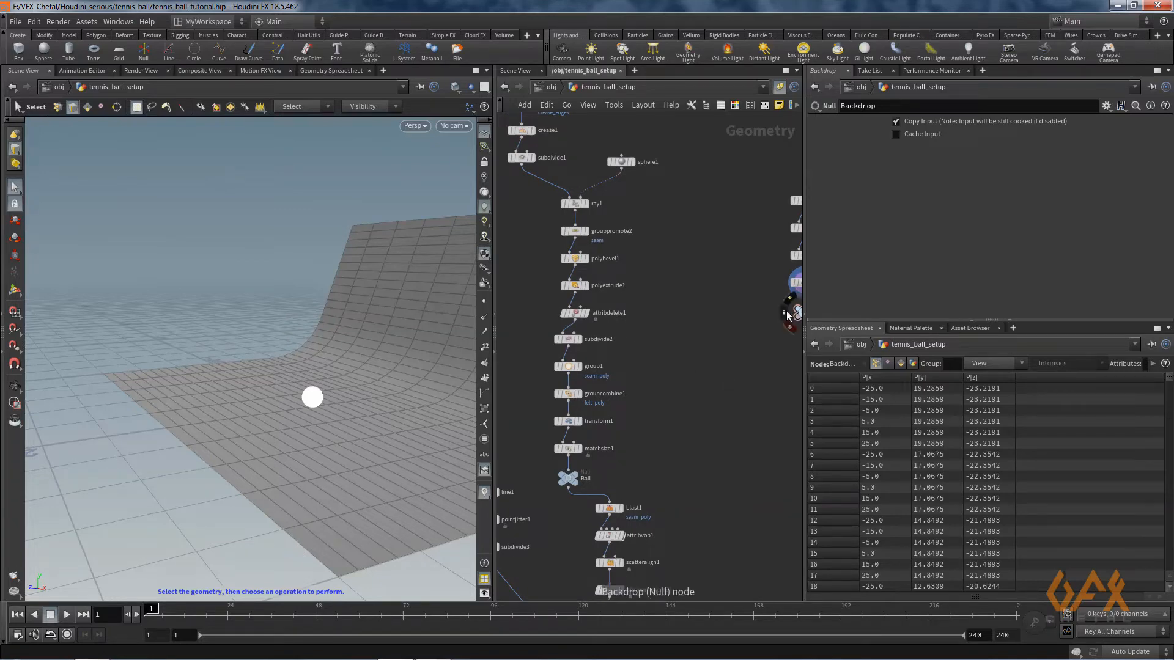
{"action": "key", "text": "ctrl+s"}
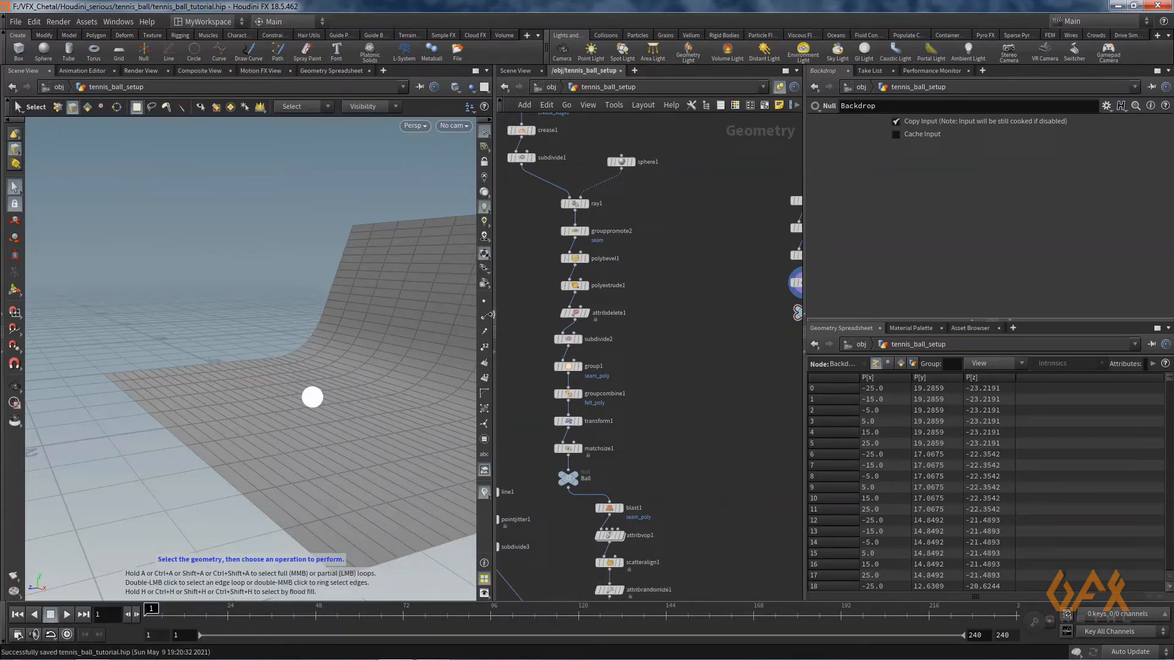
{"action": "left_click", "coordinate": [217, 22]}
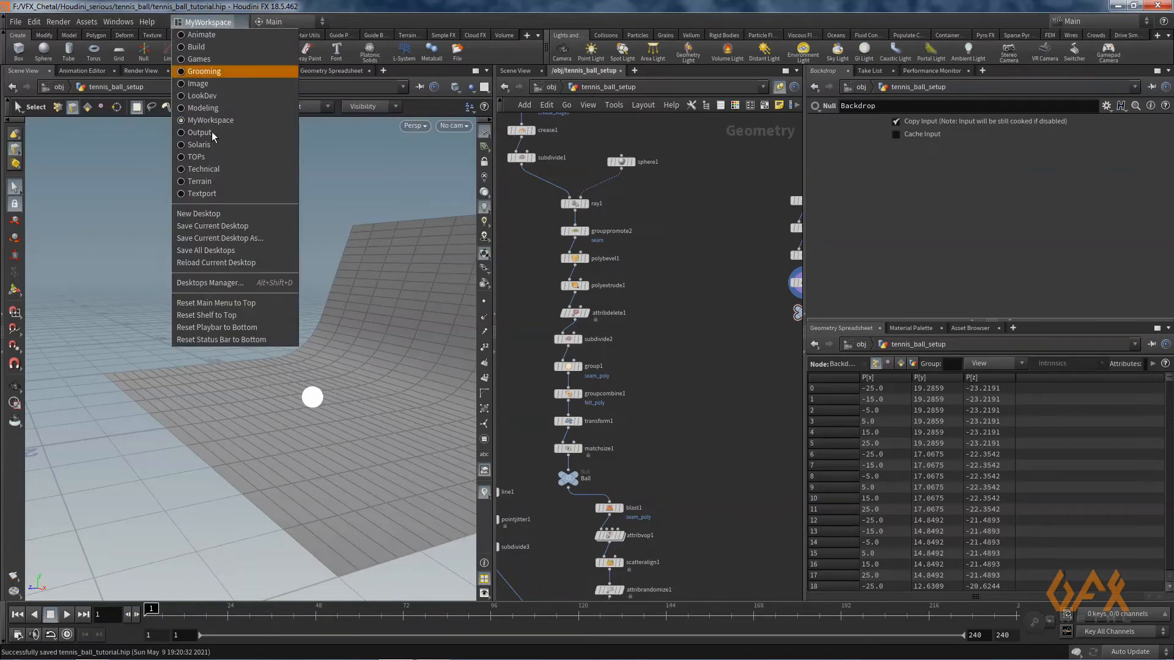
{"action": "left_click", "coordinate": [209, 147]}
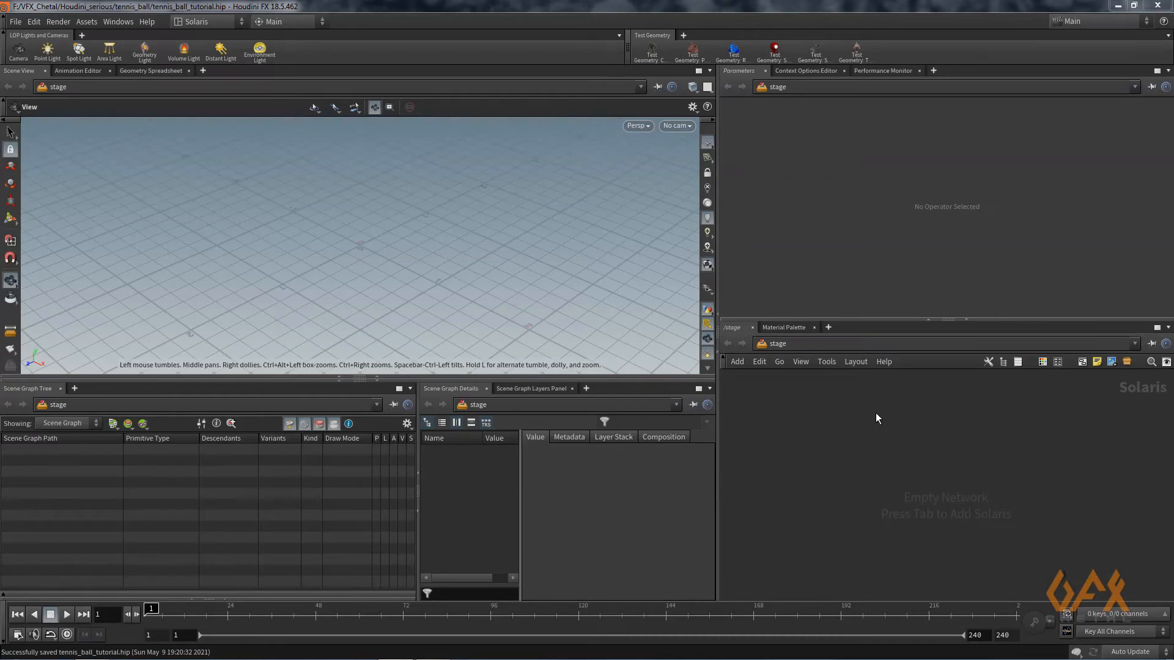
- Add a SOP Create node to the empty stage and enter its geometry network
{"action": "key", "text": "Tab"}
{"action": "type", "text": "so"}
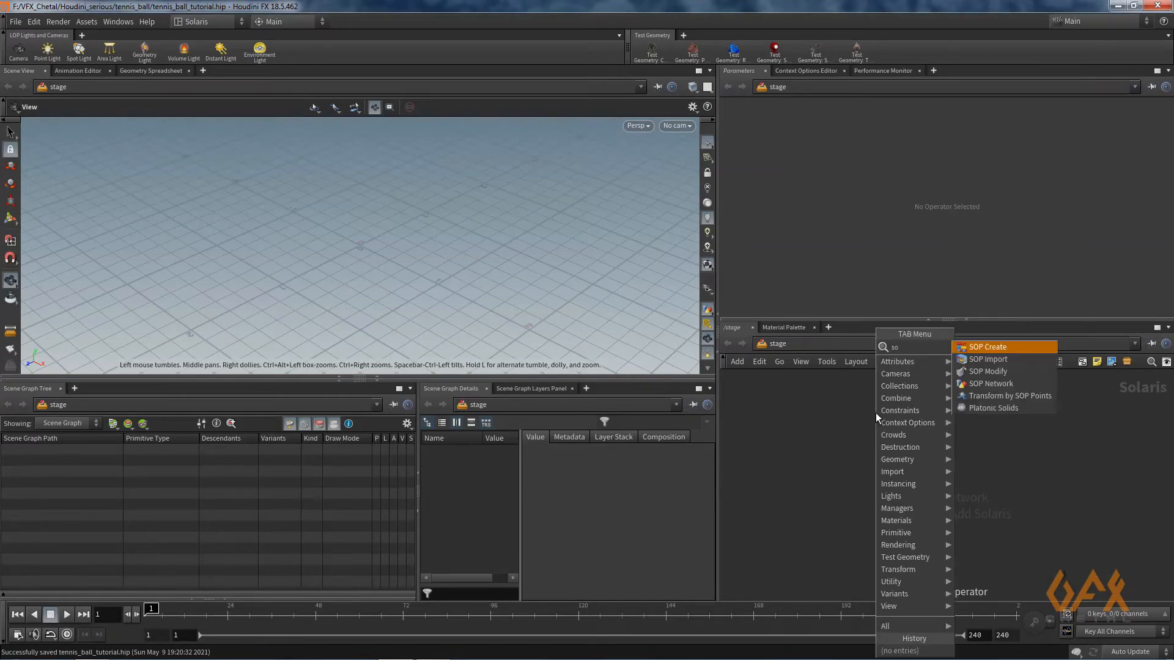
{"action": "key", "text": "Escape"}
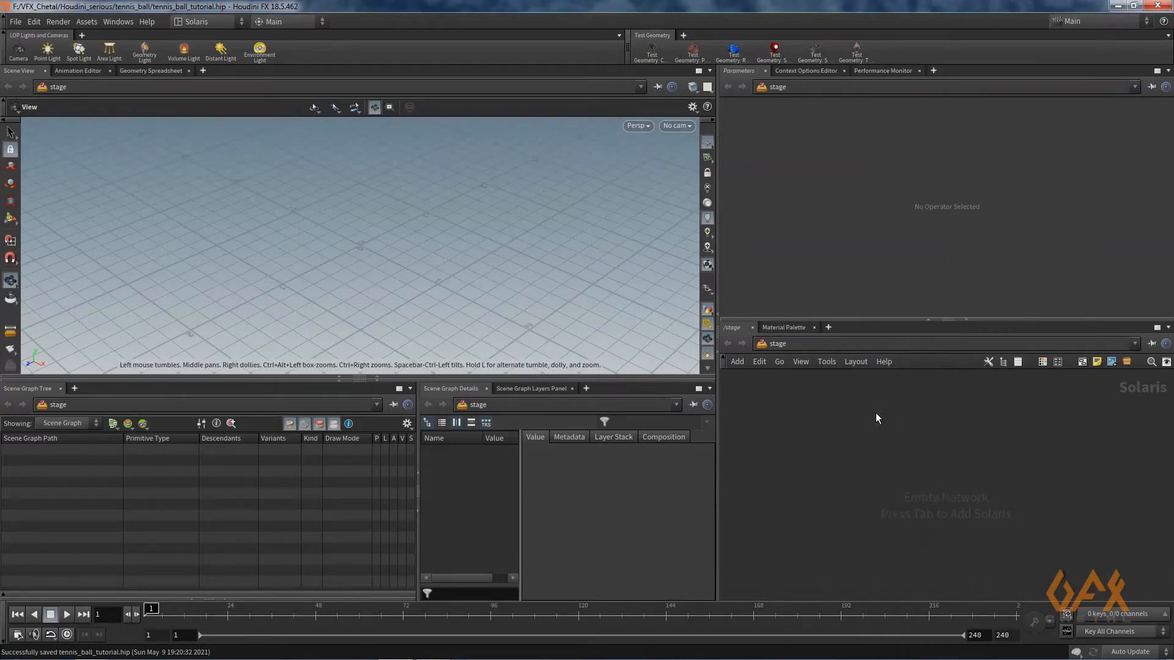
{"action": "left_click", "coordinate": [875, 413]}
{"action": "double_click", "coordinate": [875, 413]}
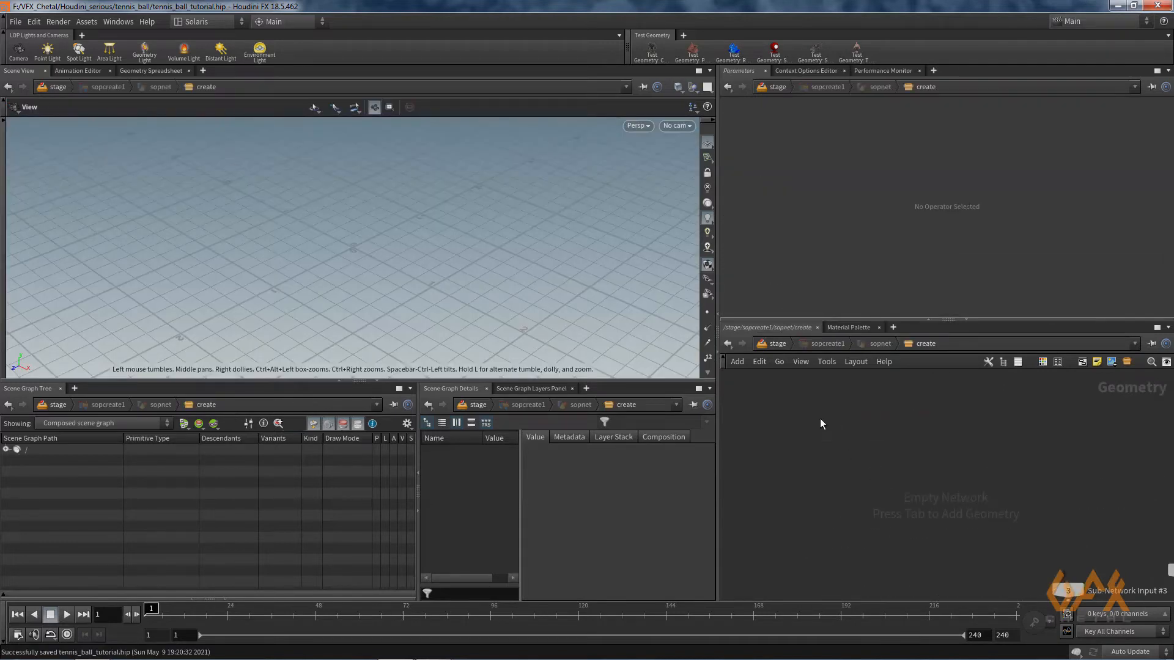
- Add an Object Merge node inside the SOP Create geometry network
{"action": "key", "text": "Tab"}
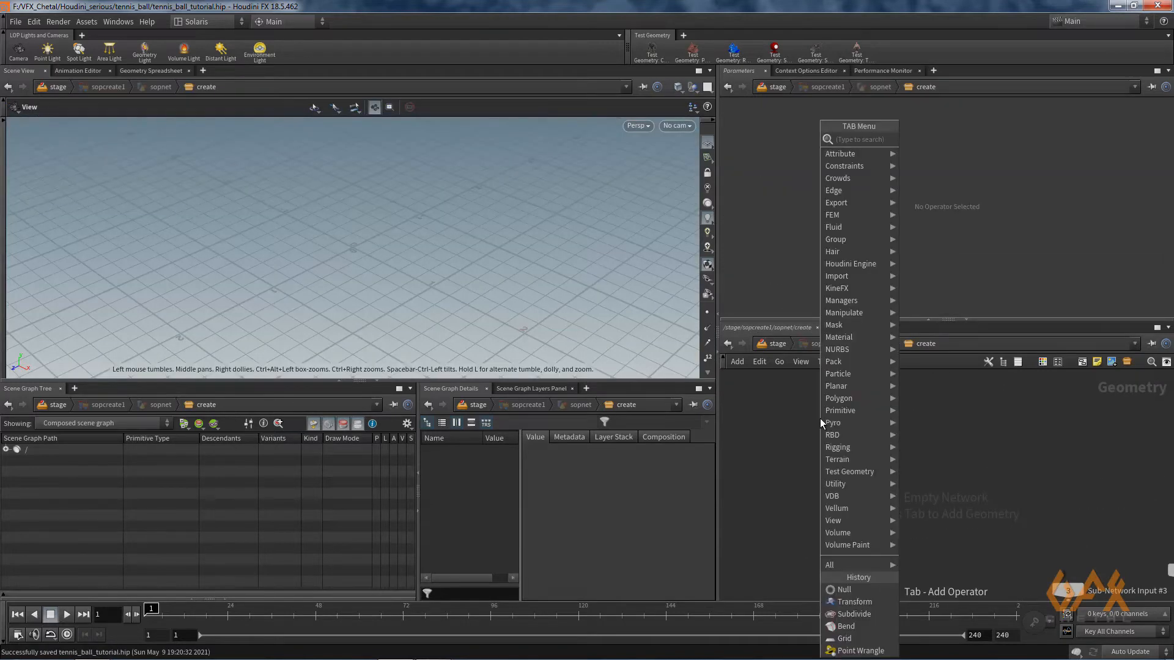
{"action": "type", "text": "merg"}
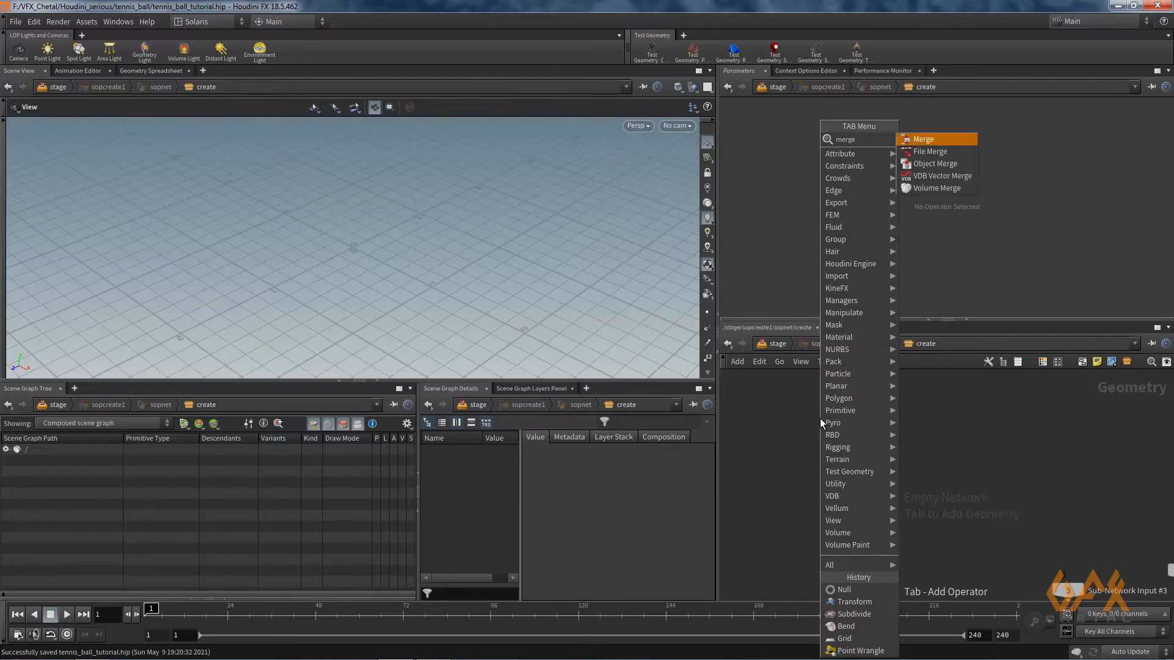
{"action": "type", "text": "e"}
{"action": "key", "text": "Down"}
{"action": "key", "text": "Down"}
{"action": "key", "text": "Return"}
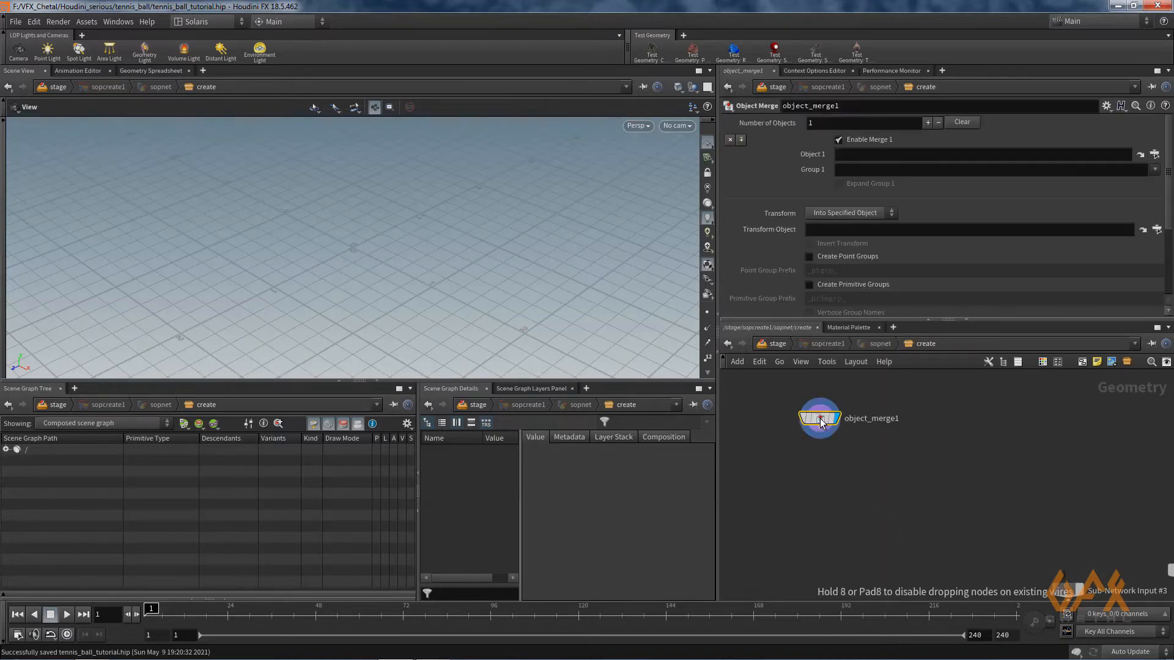
{"action": "left_click", "coordinate": [821, 422]}
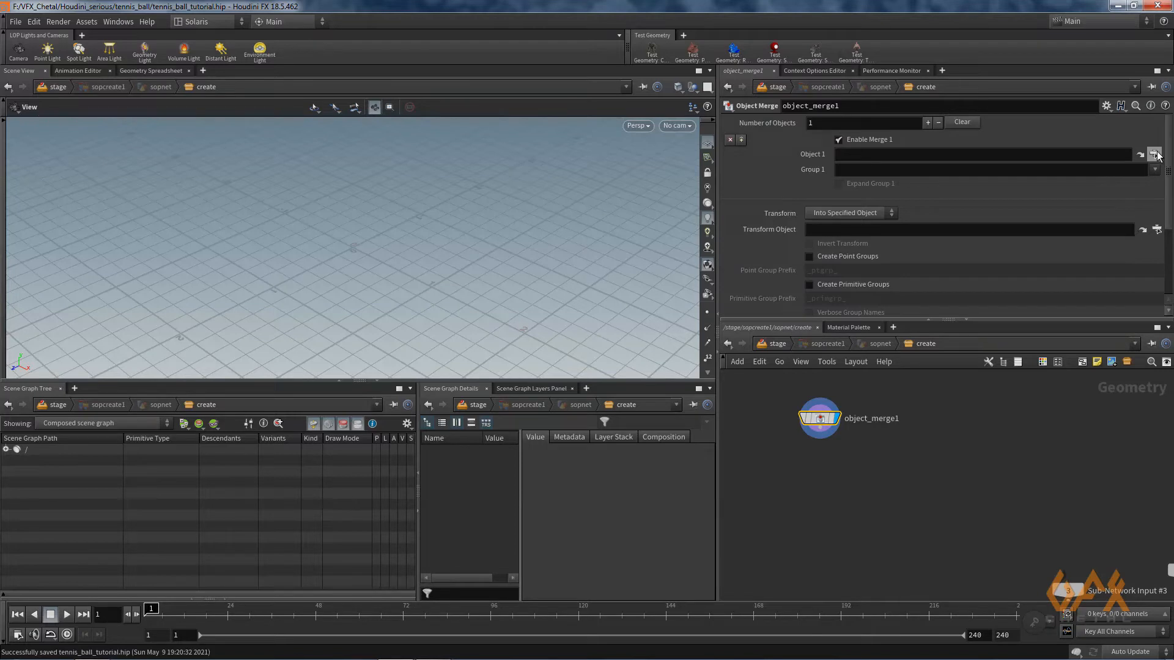
- Set Object 1 of the Object Merge node to /obj/tennis_ball_setup/Ball
{"action": "left_click", "coordinate": [1154, 154]}
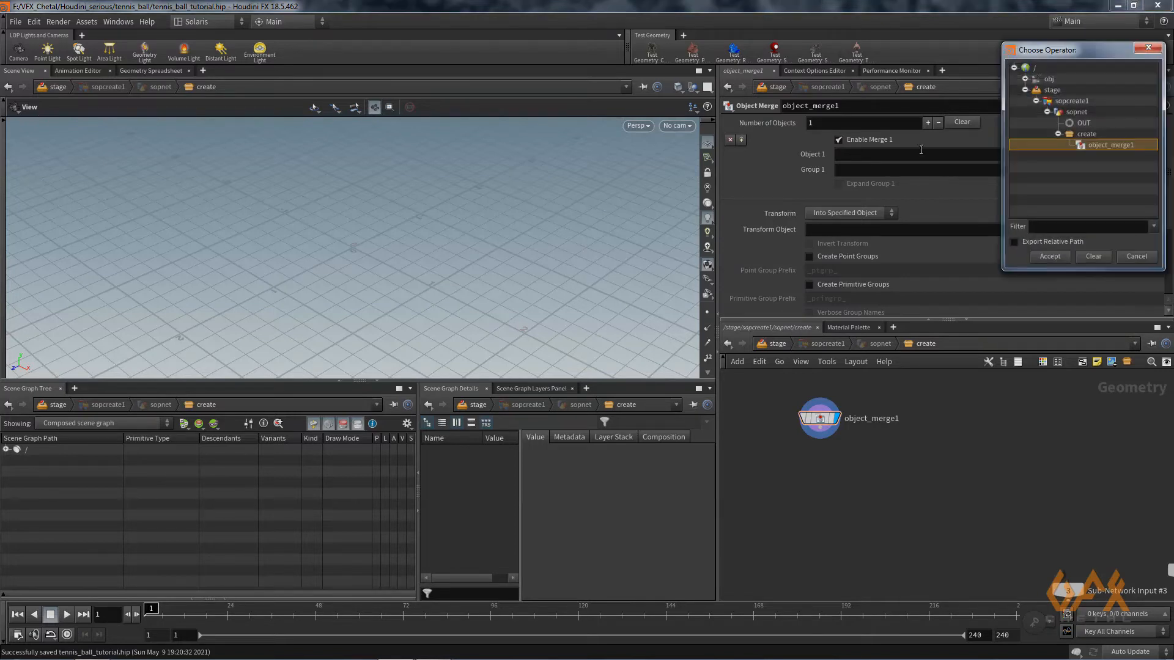
{"action": "left_click", "coordinate": [1025, 79]}
{"action": "left_click", "coordinate": [1036, 90]}
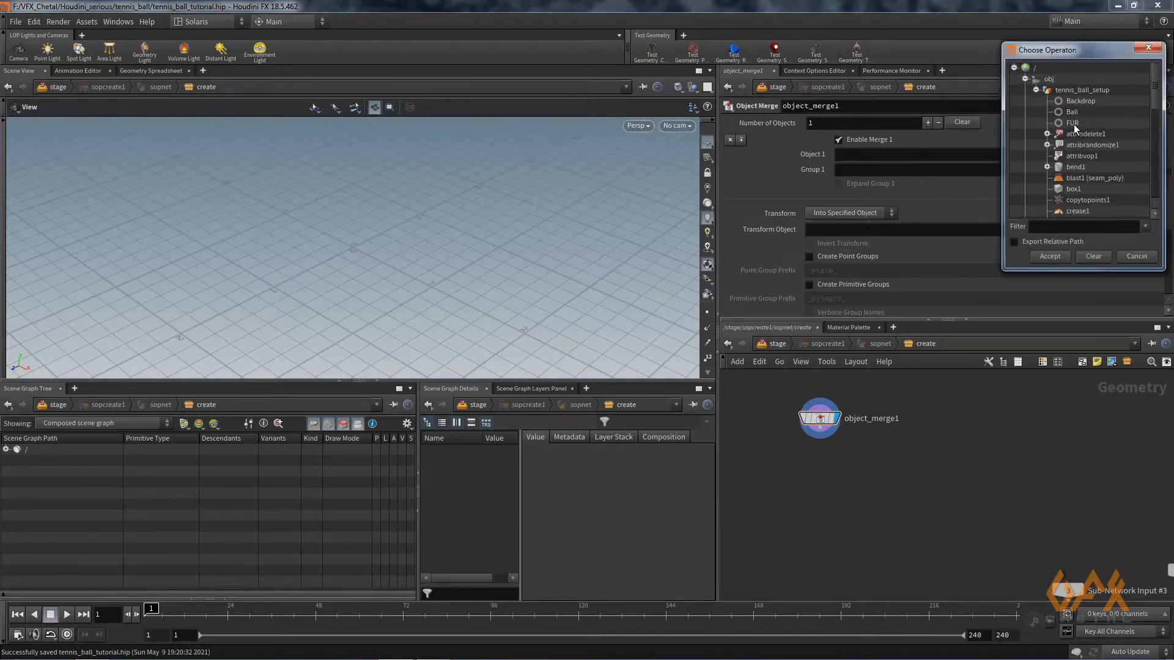
{"action": "left_click", "coordinate": [1071, 112]}
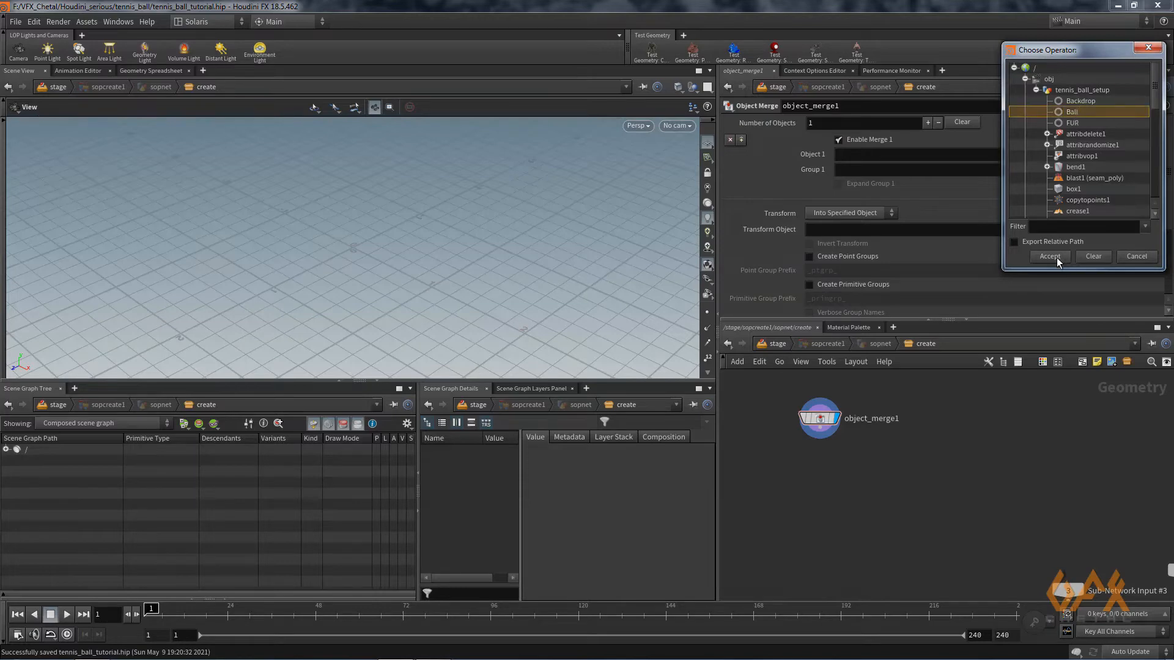
{"action": "left_click", "coordinate": [1056, 257]}
{"action": "left_click_drag", "start_coordinate": [319, 209], "coordinate": [346, 304]}
- Rename the Object Merge node that brings in the ball geometry as ball
{"action": "middle_click_drag", "start_coordinate": [797, 459], "coordinate": [765, 459]}
{"action": "double_click", "coordinate": [852, 422]}
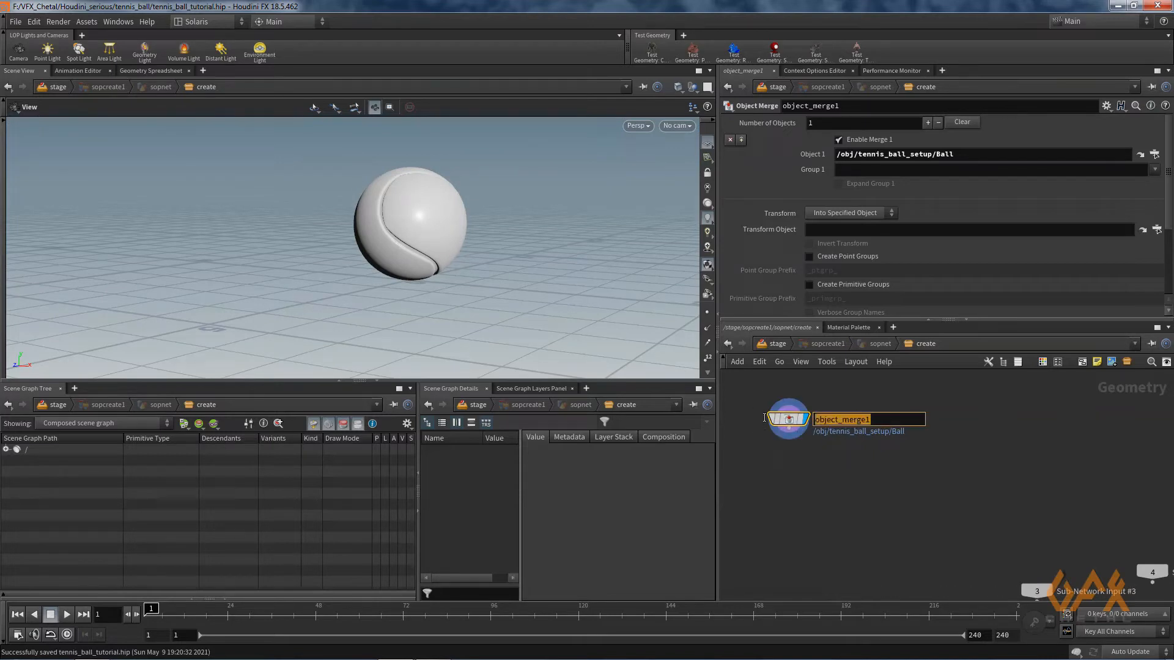
{"action": "type", "text": "ball"}
{"action": "key", "text": "Return"}
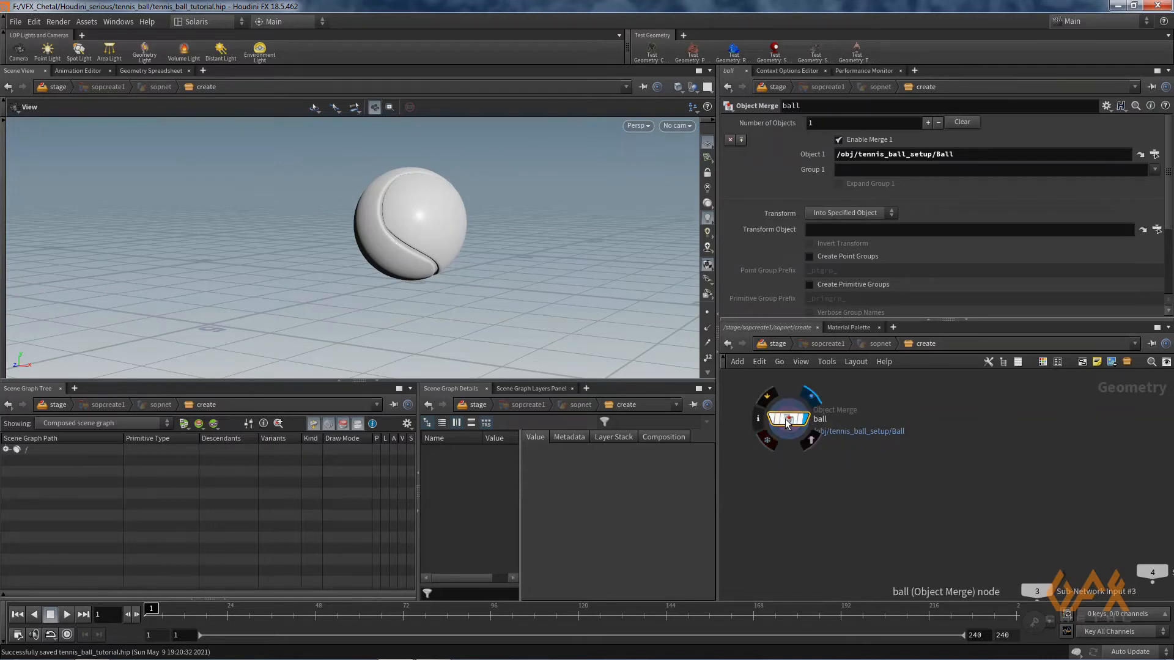
- Duplicate the ball Object Merge node and set the copy's Object 1 to /obj/tennis_ball_setup/FUR
{"action": "left_click_drag", "start_coordinate": [784, 420], "coordinate": [945, 423]}
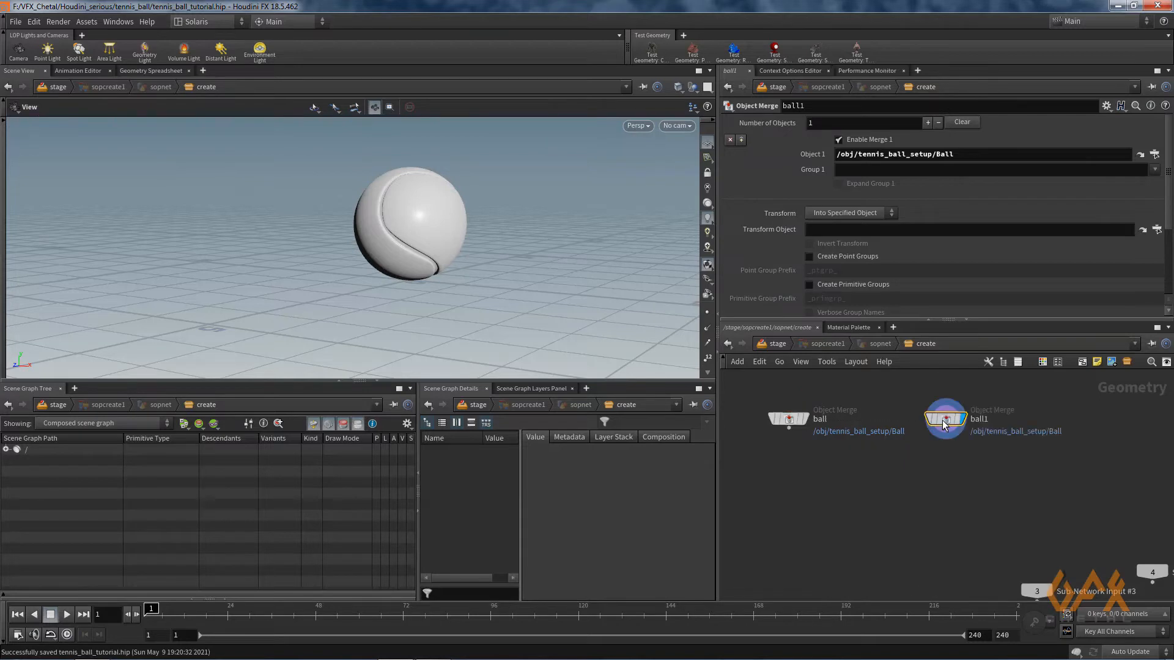
{"action": "left_click", "coordinate": [1154, 154]}
{"action": "left_click", "coordinate": [1072, 124]}
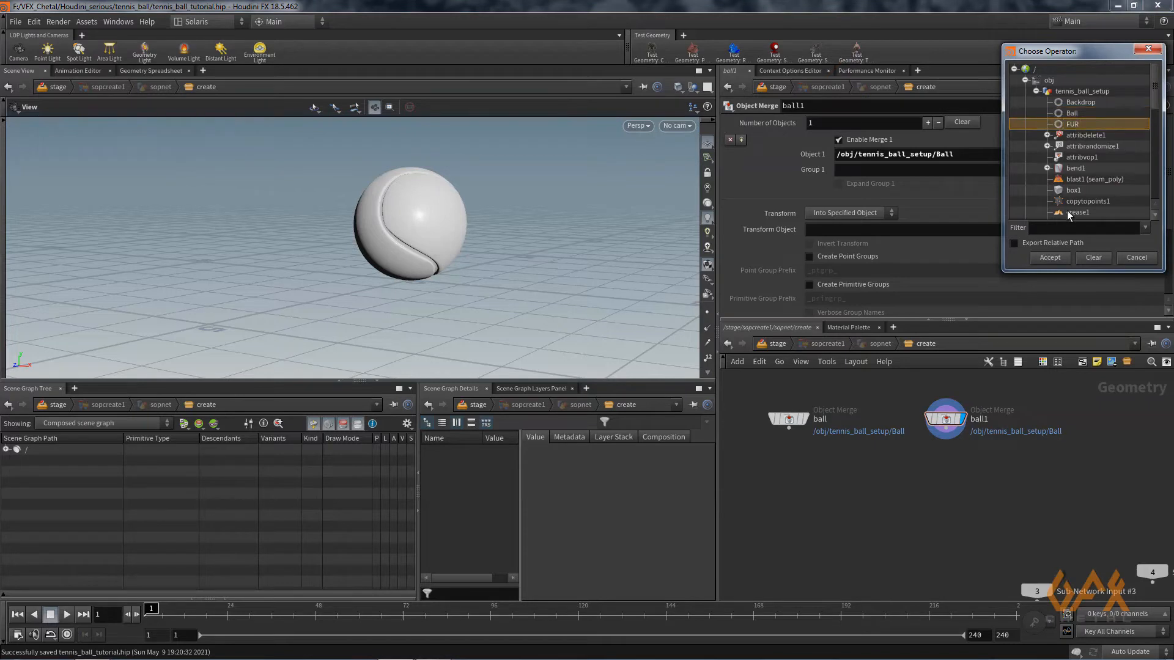
{"action": "left_click", "coordinate": [1049, 257]}
- Rename the duplicated Object Merge node that references the FUR null as fur
{"action": "double_click", "coordinate": [978, 419]}
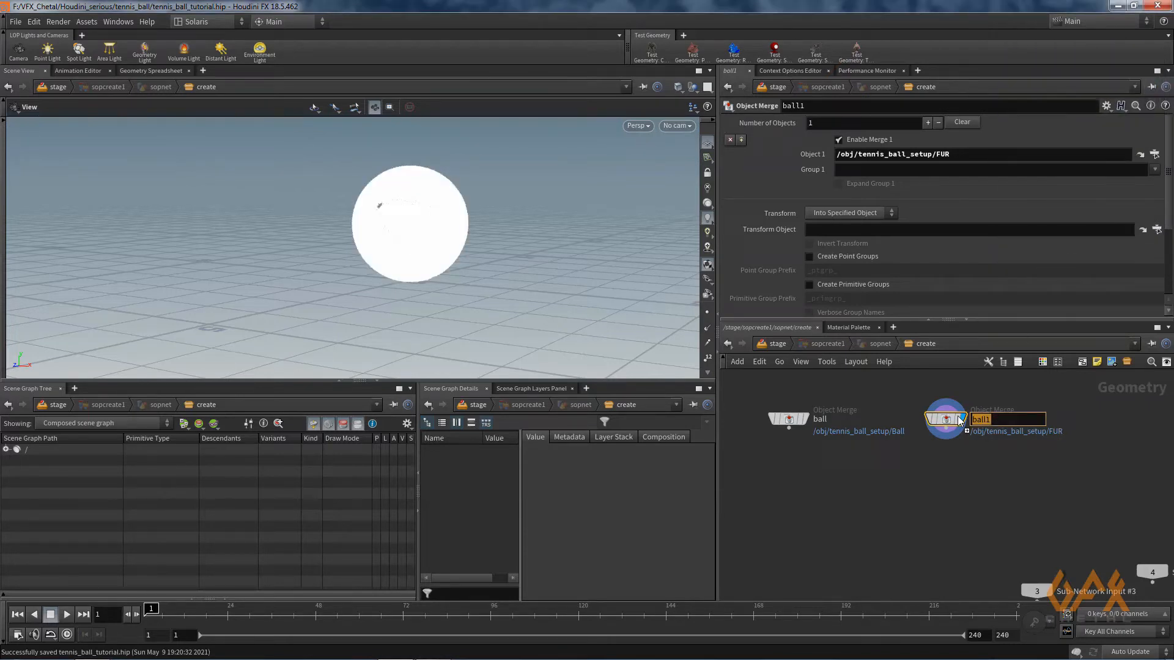
{"action": "mouse_move", "coordinate": [958, 420]}
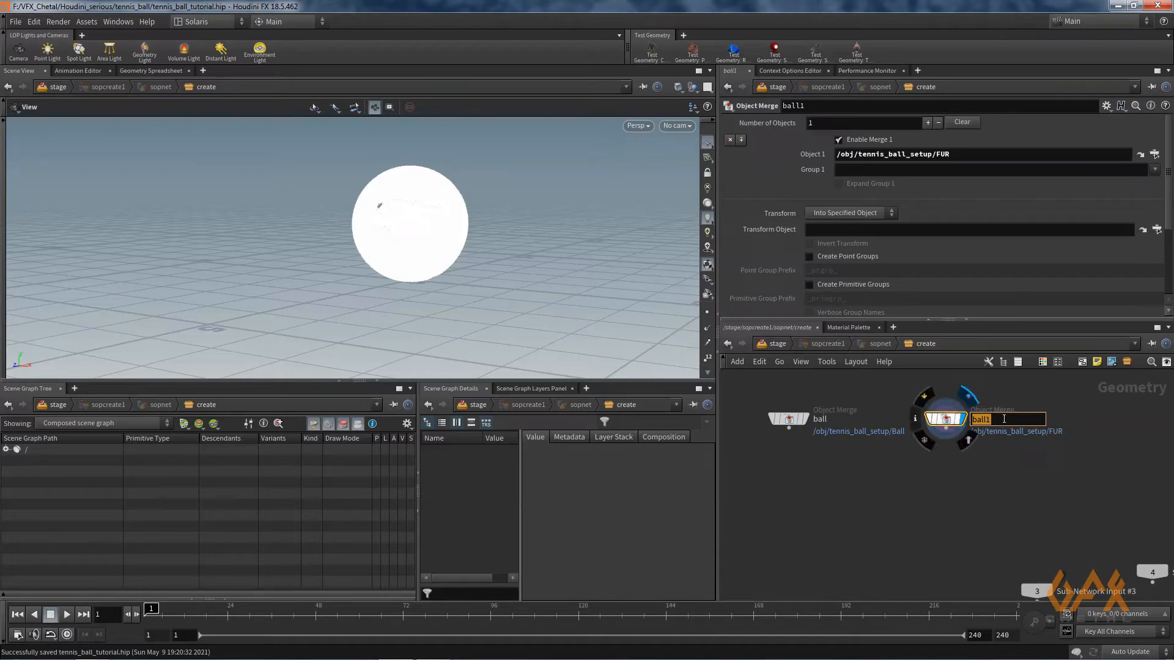
{"action": "type", "text": "fu"}
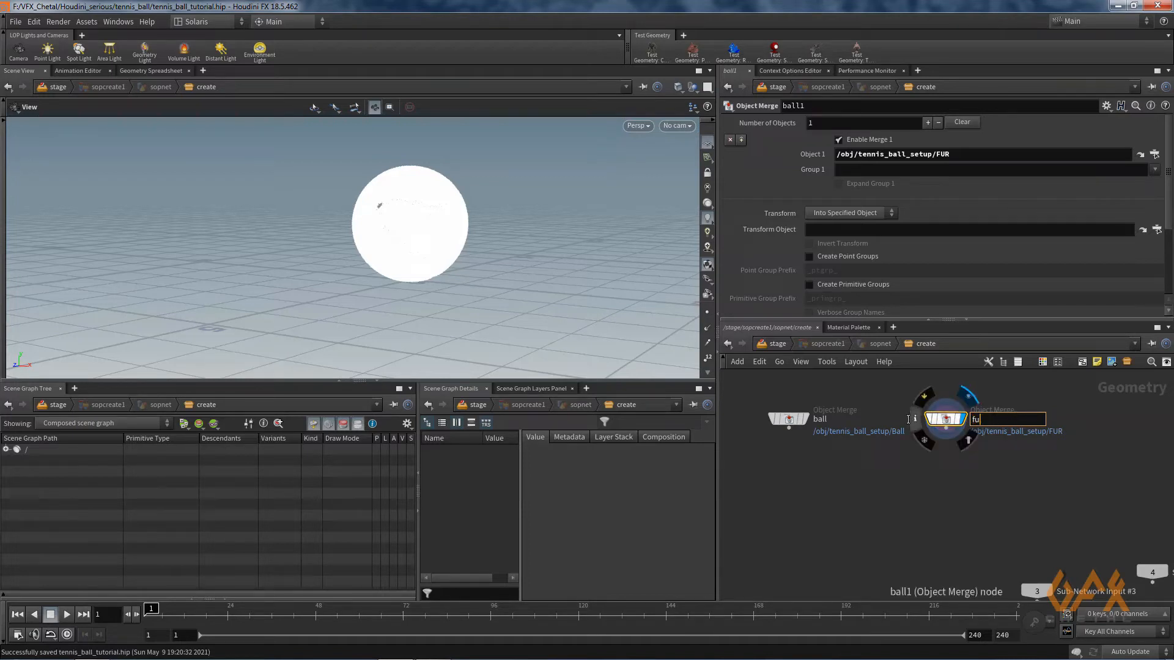
{"action": "type", "text": "r"}
{"action": "key", "text": "Return"}
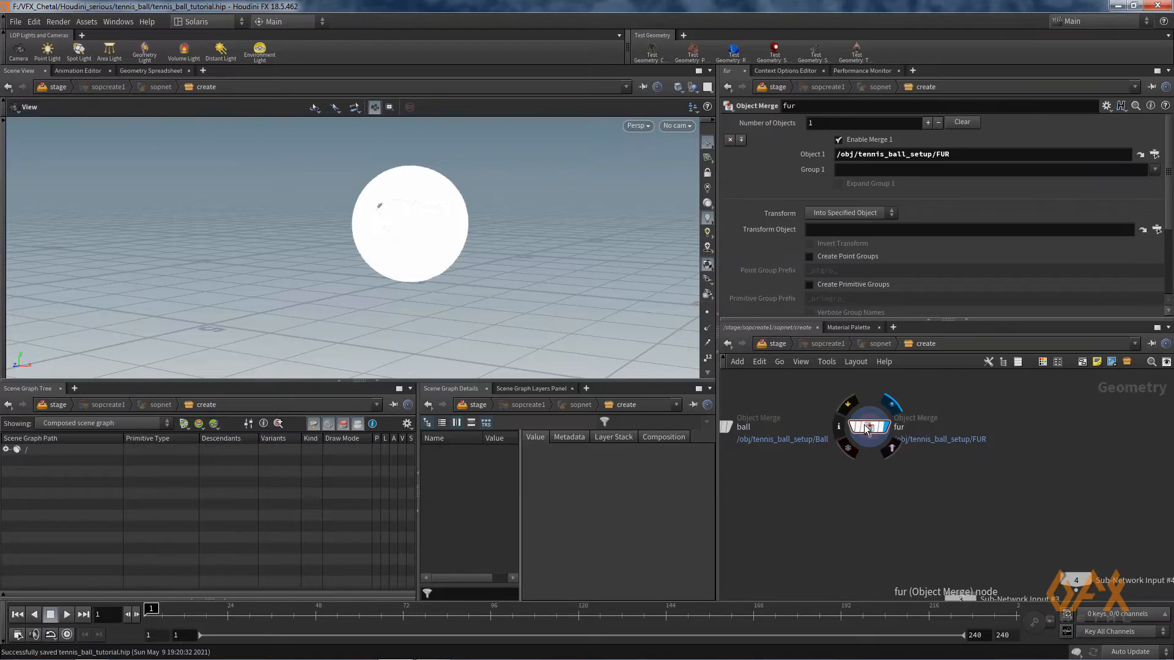
- Duplicate the fur Object Merge node and set the copy's Object 1 to /obj/tennis_ball_setup/Backdrop
{"action": "left_click_drag", "start_coordinate": [867, 424], "coordinate": [1005, 429]}
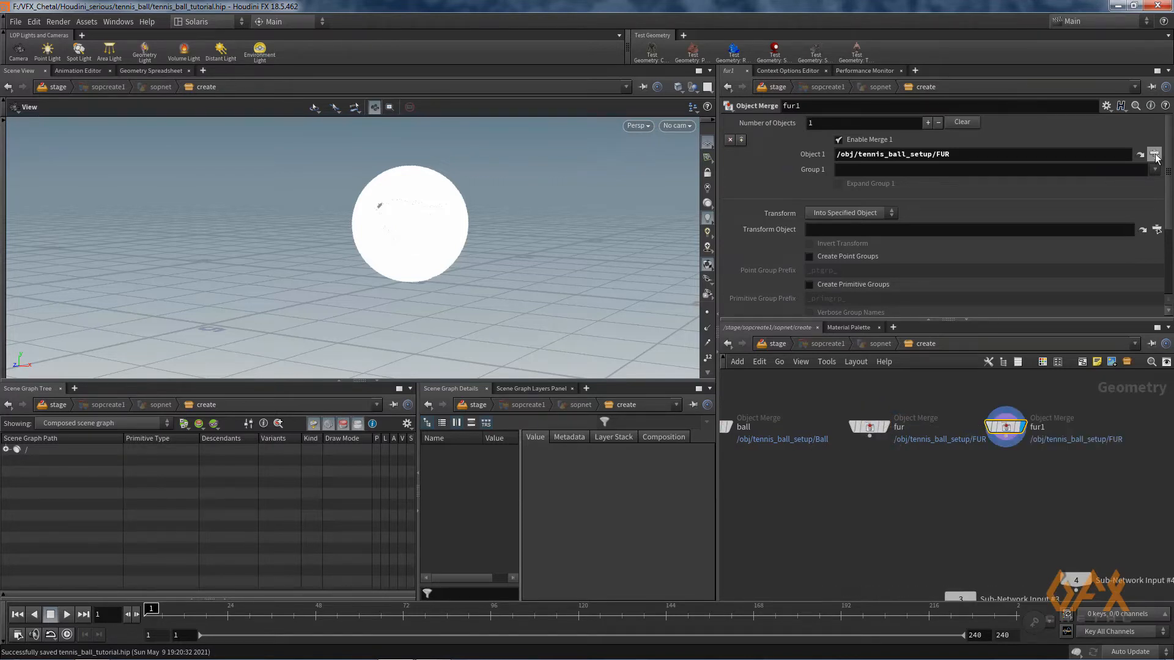
{"action": "left_click", "coordinate": [1154, 154]}
{"action": "left_click", "coordinate": [1080, 104]}
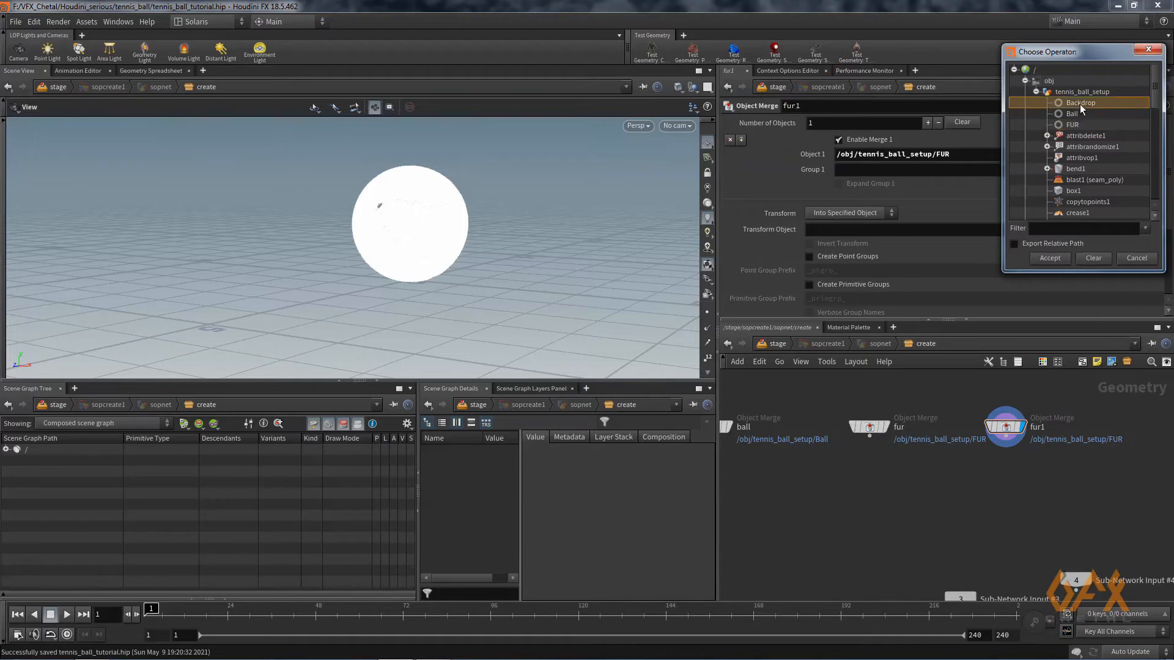
{"action": "left_click", "coordinate": [1058, 258]}
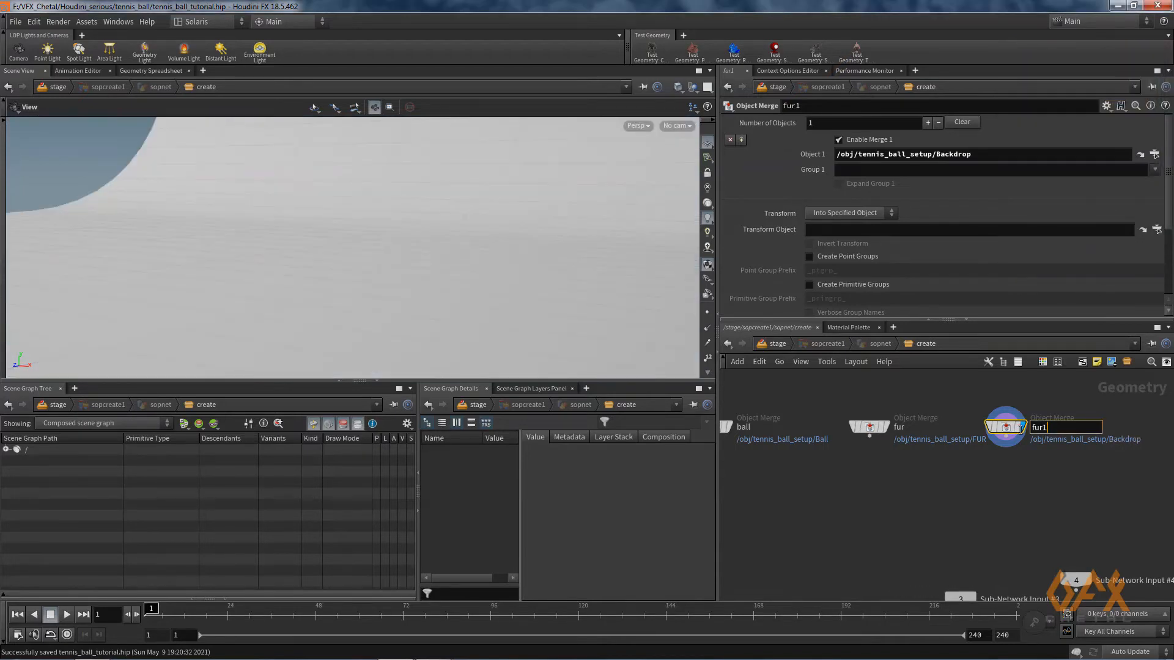
- Rename the Object Merge node that references the Backdrop null as backdrop
{"action": "double_click", "coordinate": [1039, 427]}
{"action": "type", "text": "backdrop"}
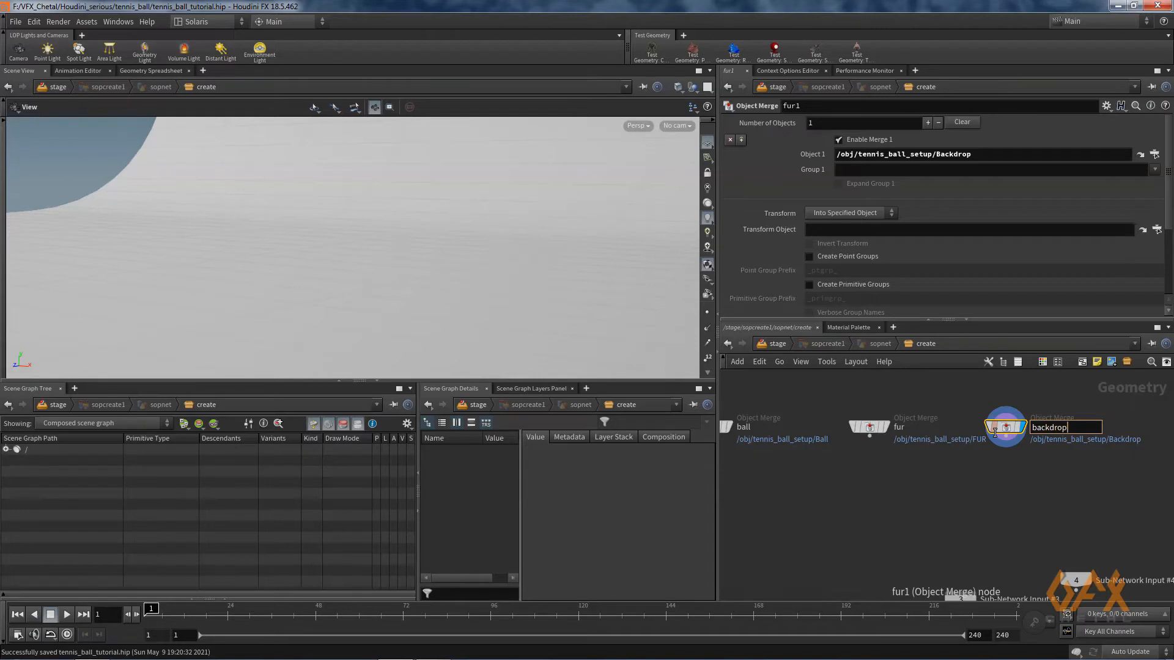
{"action": "key", "text": "Return"}
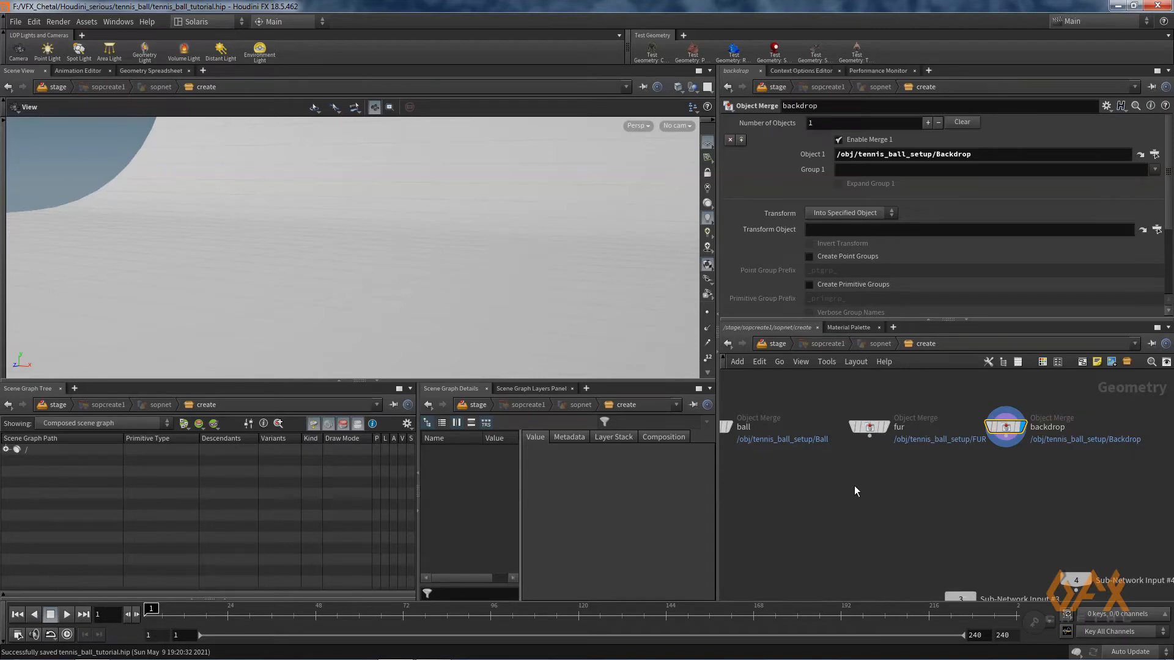
- Add a Merge node below the three Object Merge nodes and wire ball, fur and backdrop into it
{"action": "key", "text": "Tab"}
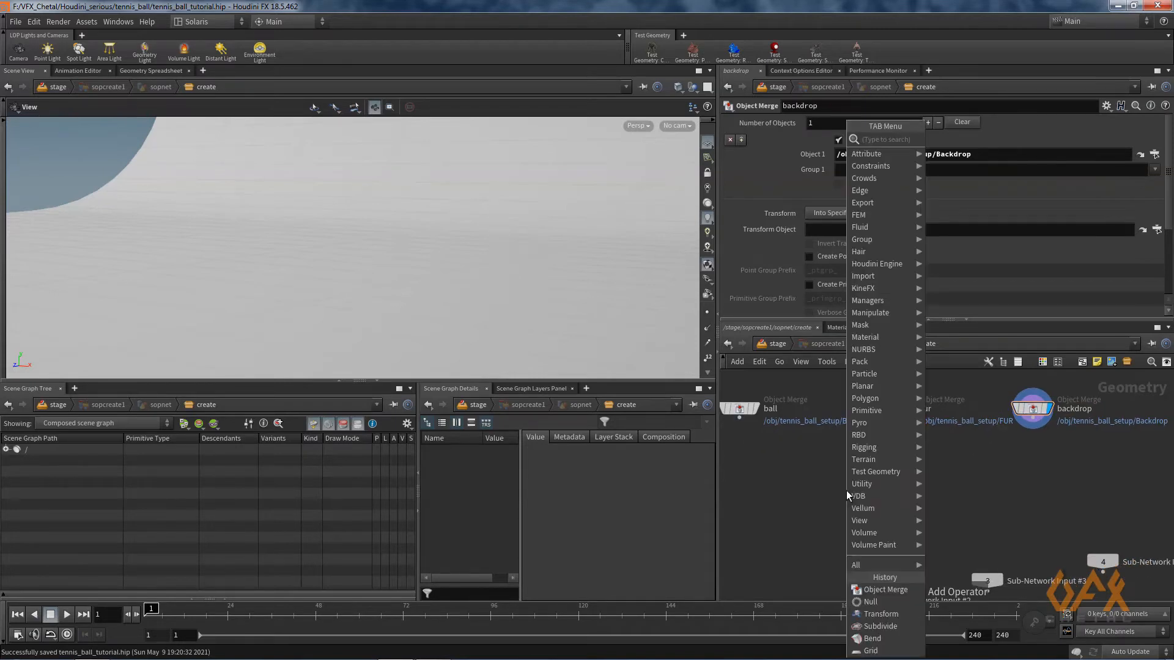
{"action": "type", "text": "merge"}
{"action": "key", "text": "Return"}
{"action": "left_click", "coordinate": [846, 490]}
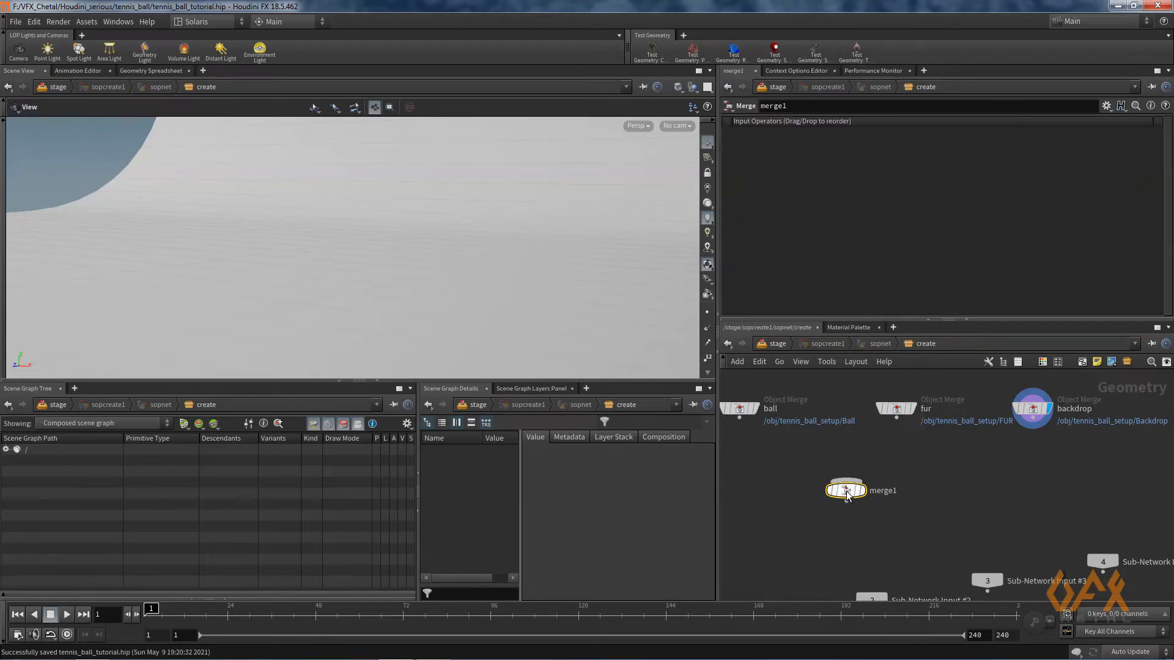
{"action": "left_click_drag", "start_coordinate": [739, 416], "coordinate": [846, 480]}
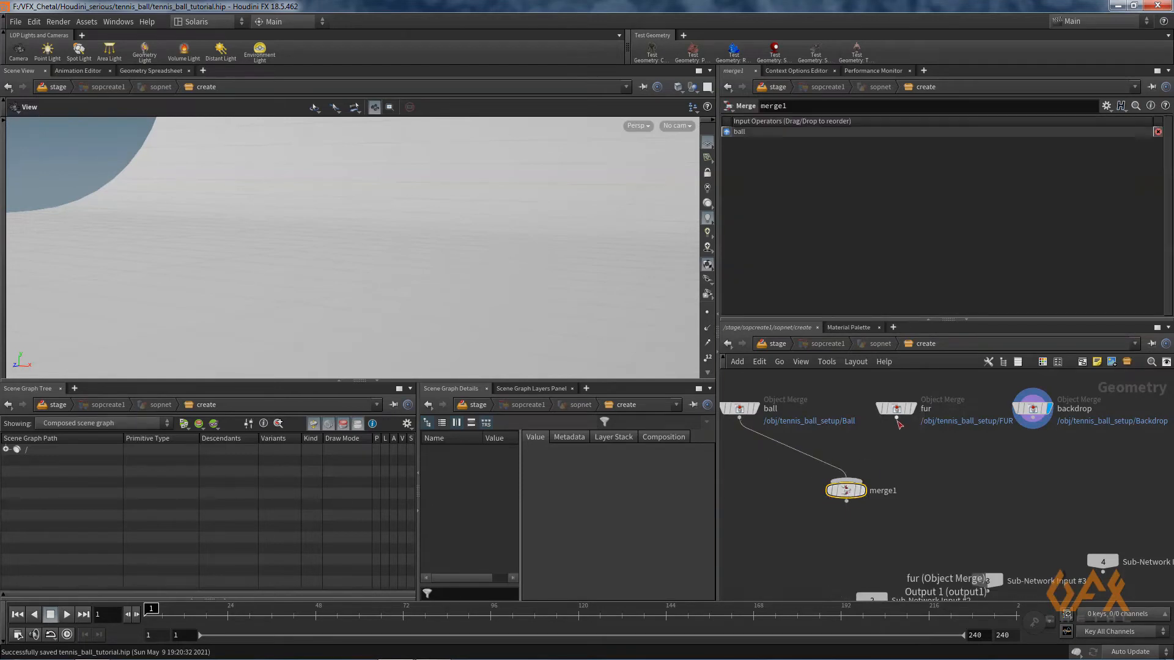
{"action": "left_click_drag", "start_coordinate": [896, 416], "coordinate": [846, 479]}
{"action": "left_click_drag", "start_coordinate": [1031, 427], "coordinate": [847, 483]}
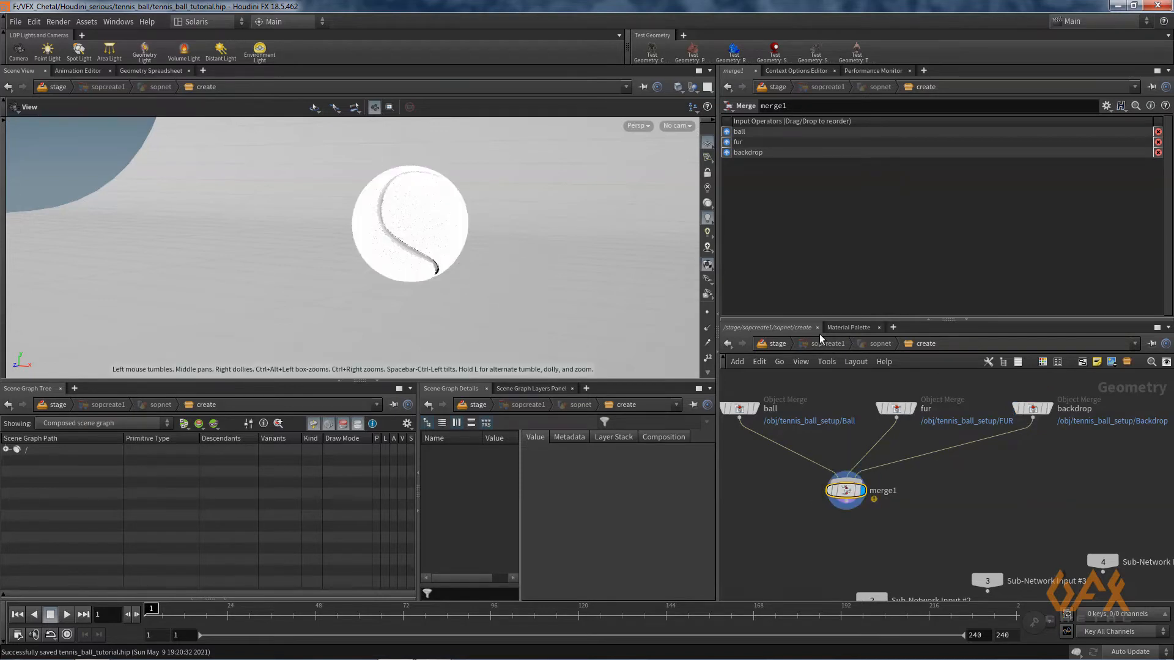
- Return to the stage level and append a Material Library node to the output of sopcreate1
{"action": "left_click", "coordinate": [777, 343]}
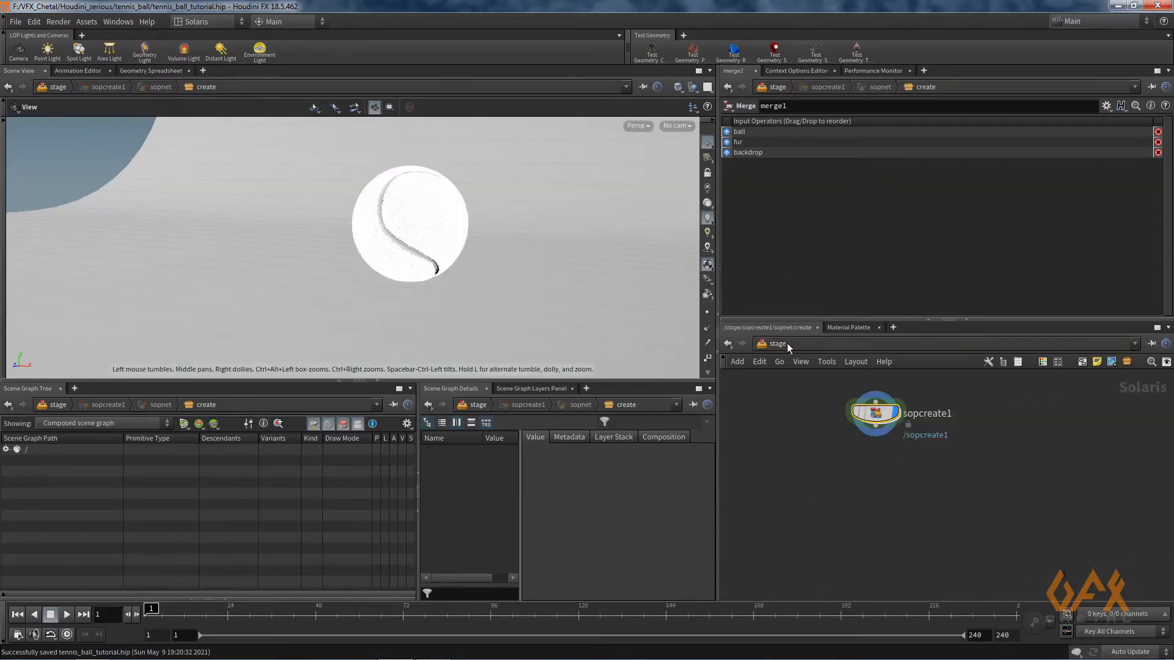
{"action": "left_click", "coordinate": [874, 430]}
{"action": "key", "text": "Tab"}
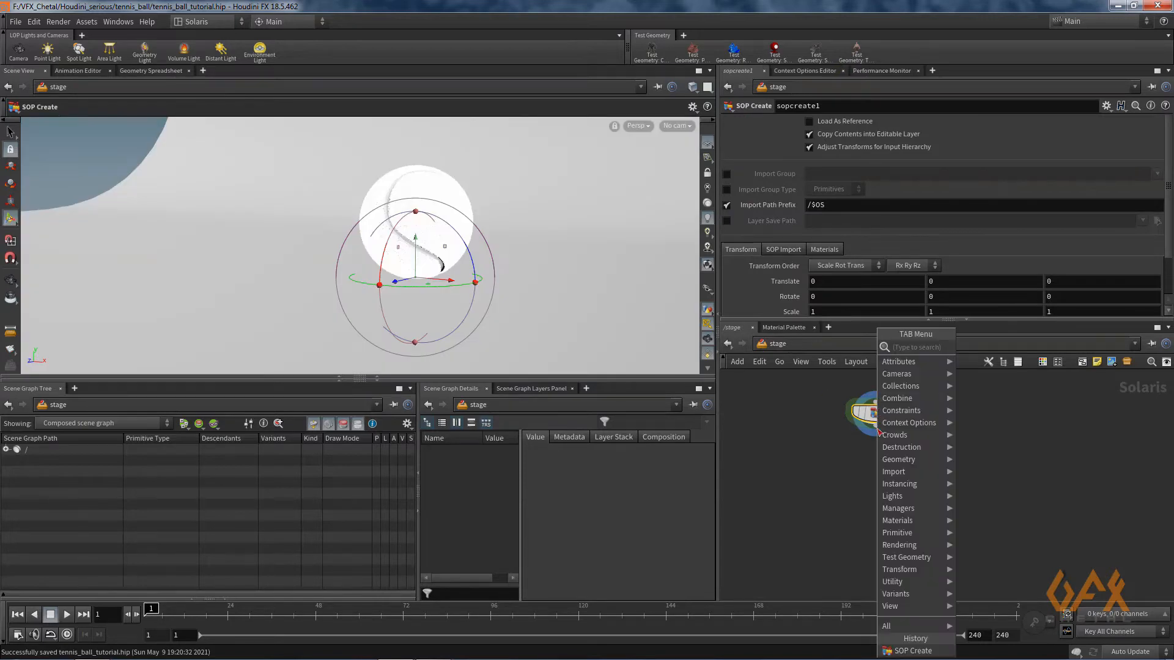
{"action": "type", "text": "materi"}
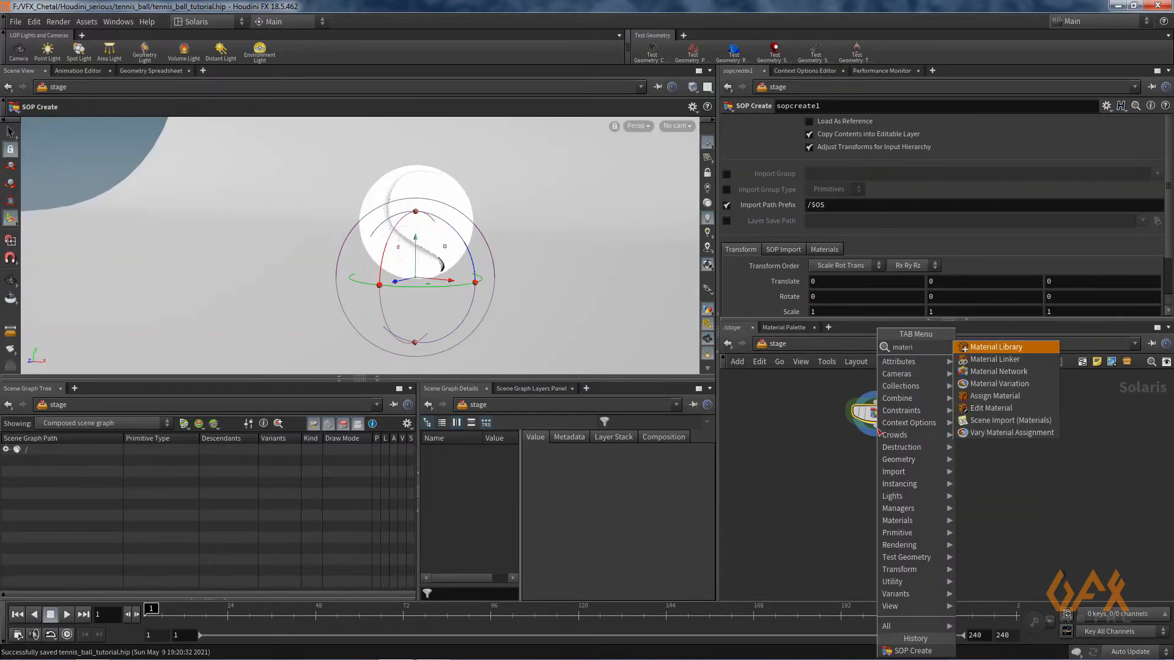
{"action": "key", "text": "Return"}
{"action": "left_click", "coordinate": [875, 460]}
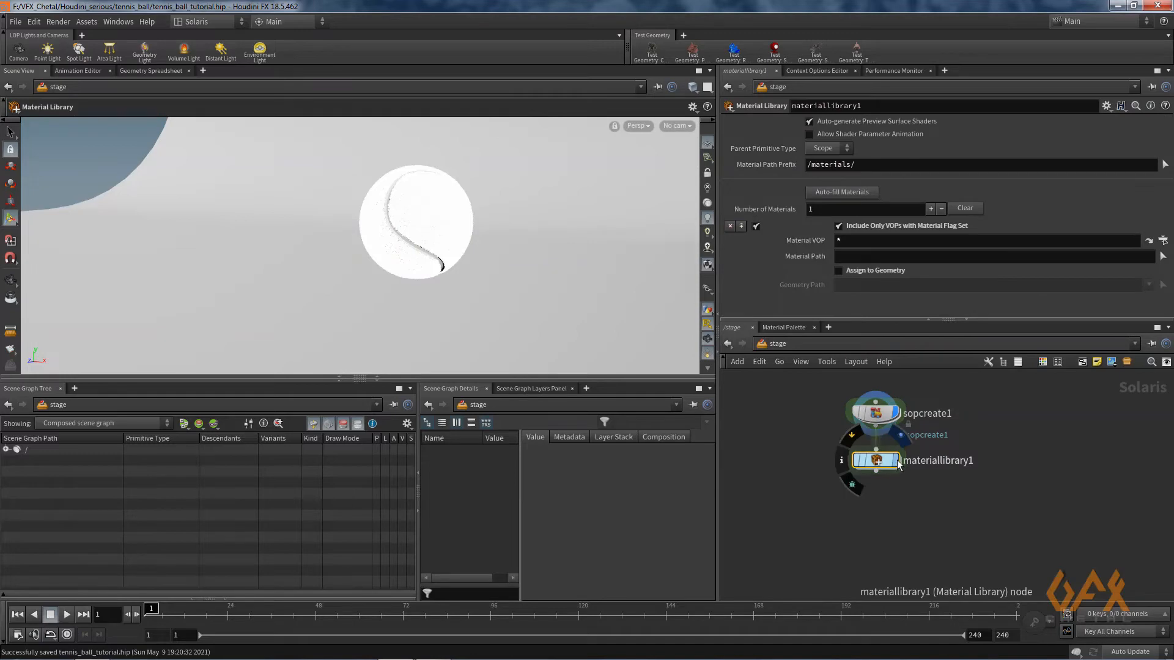
- Enter the Material Library network and add a Principled Shader node
{"action": "double_click", "coordinate": [877, 458]}
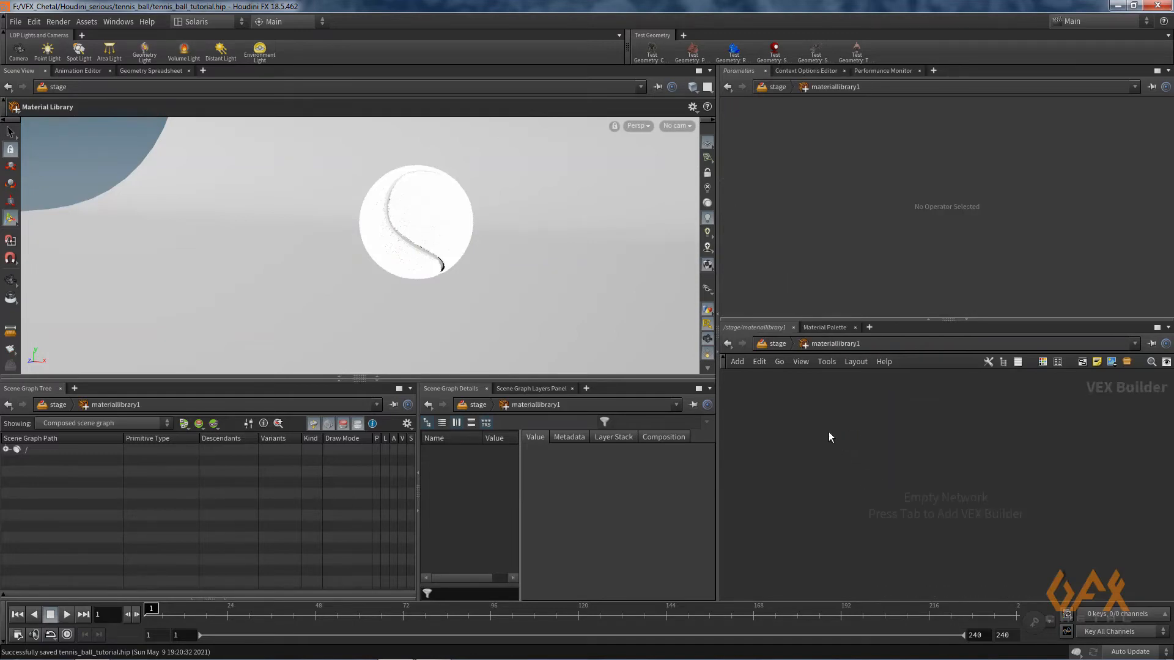
{"action": "key", "text": "Tab"}
{"action": "type", "text": "princi"}
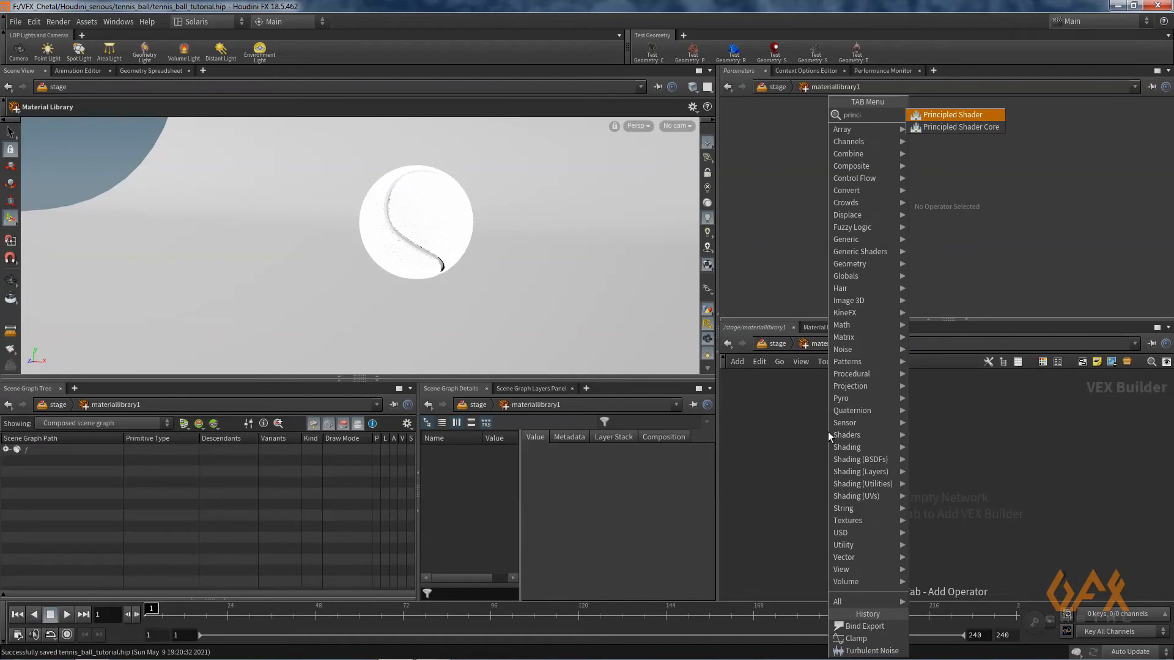
{"action": "key", "text": "Return"}
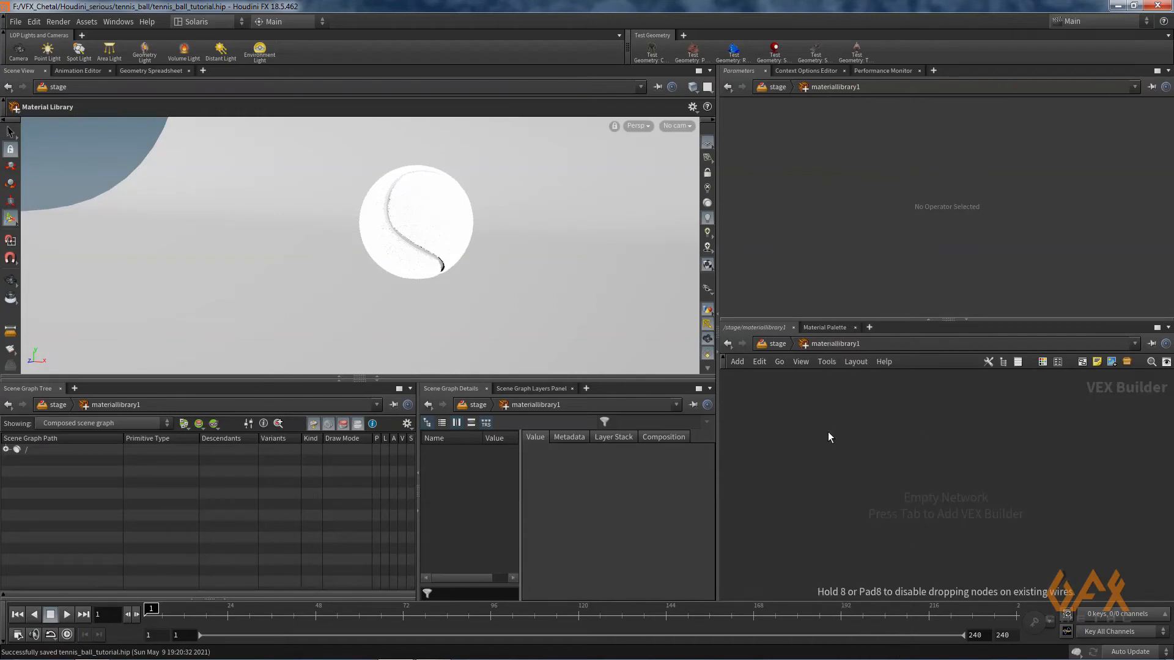
{"action": "left_click", "coordinate": [827, 431]}
- Rename the Principled Shader as felt_material
{"action": "double_click", "coordinate": [832, 417]}
{"action": "double_click", "coordinate": [820, 417]}
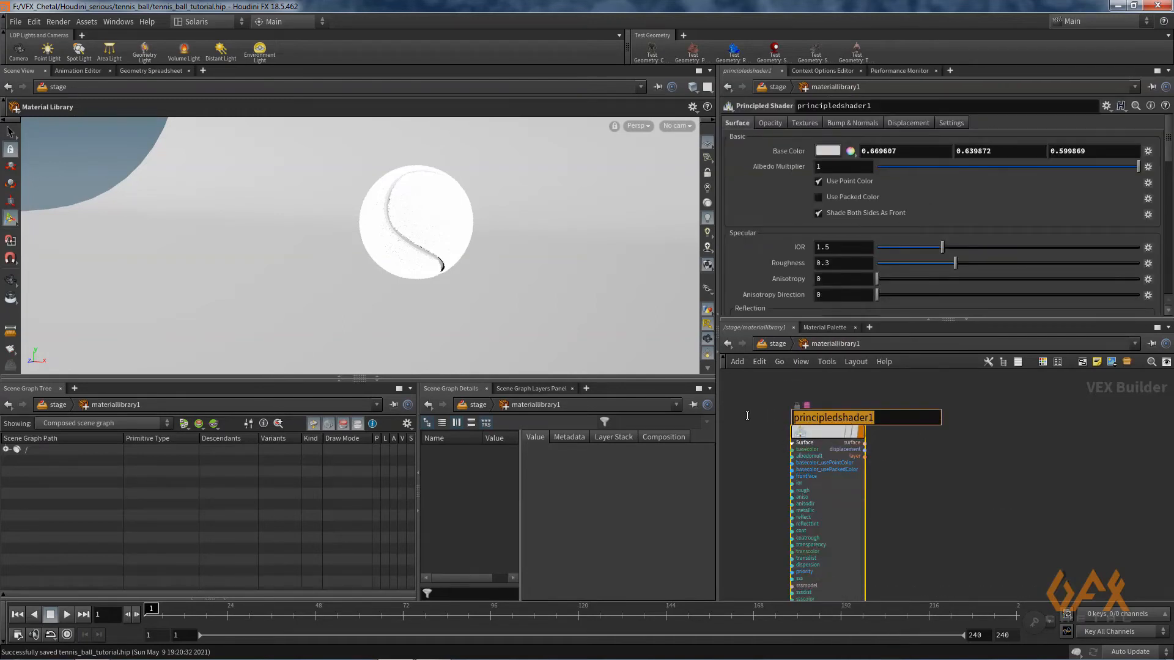
{"action": "key", "text": "BackSpace"}
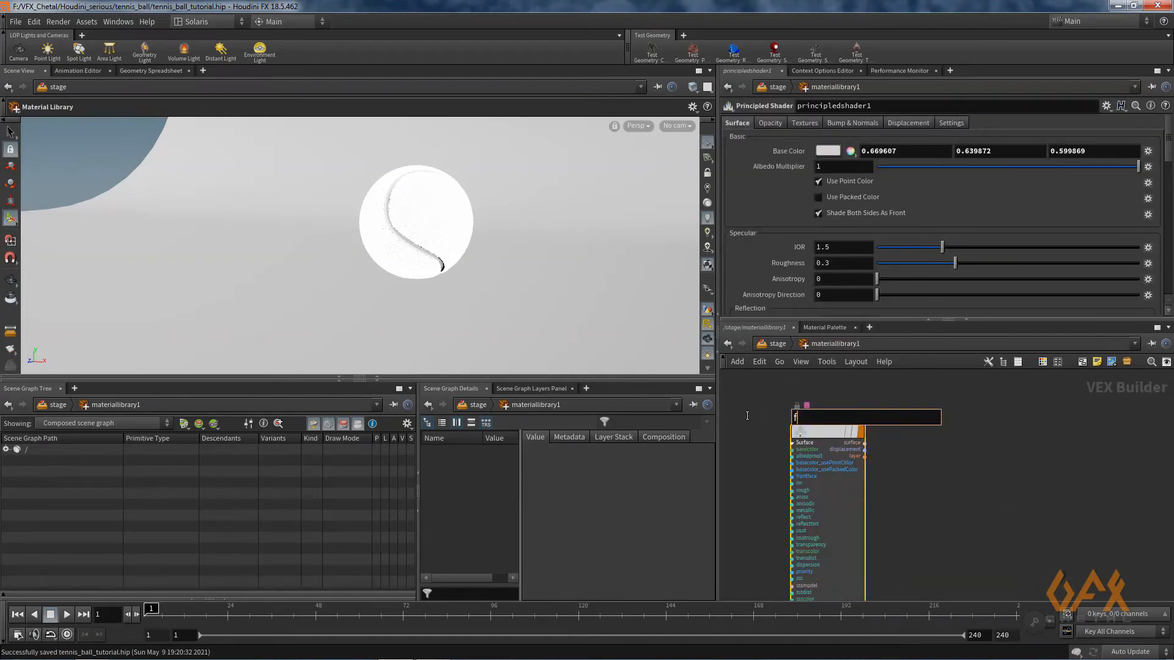
{"action": "type", "text": "felt_material"}
{"action": "key", "text": "Return"}
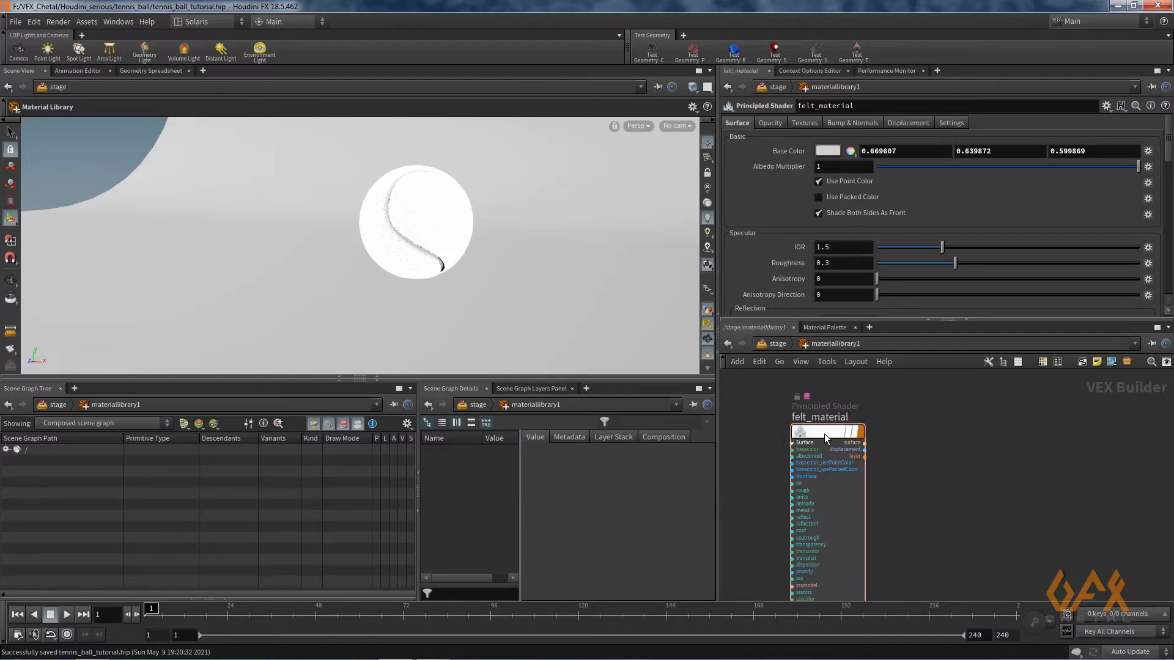
- Apply the Red Velvet preset to felt_material and change its Base Color to dark yellow (0.5, 0.5, 0)
{"action": "left_click", "coordinate": [1107, 106]}
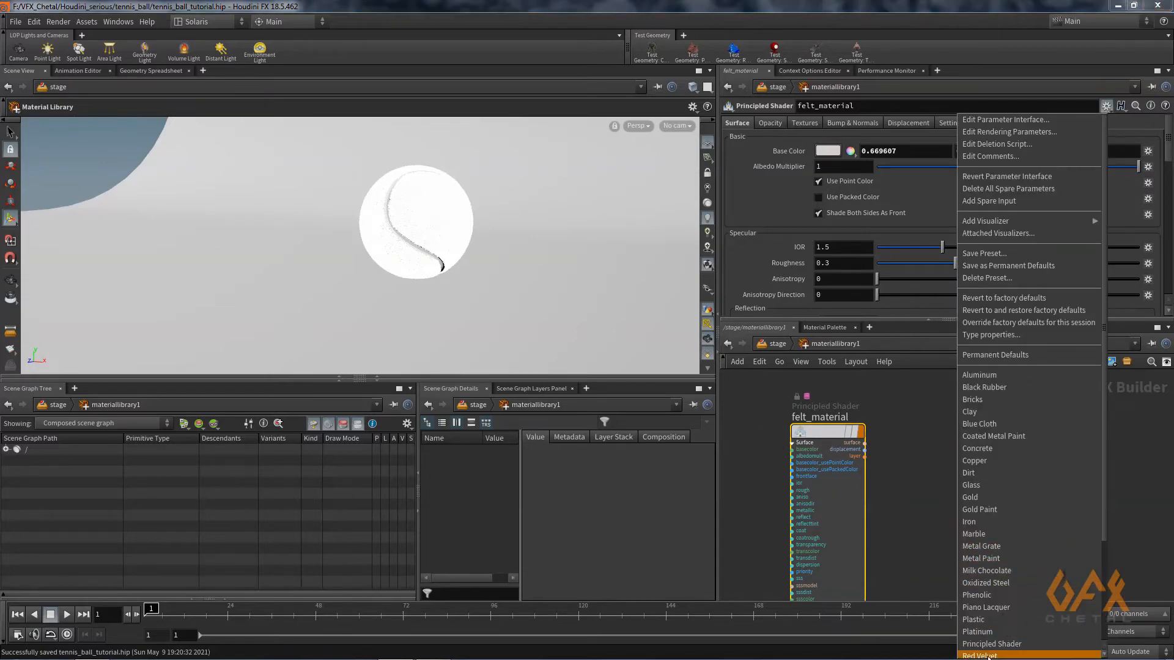
{"action": "left_click", "coordinate": [1064, 655]}
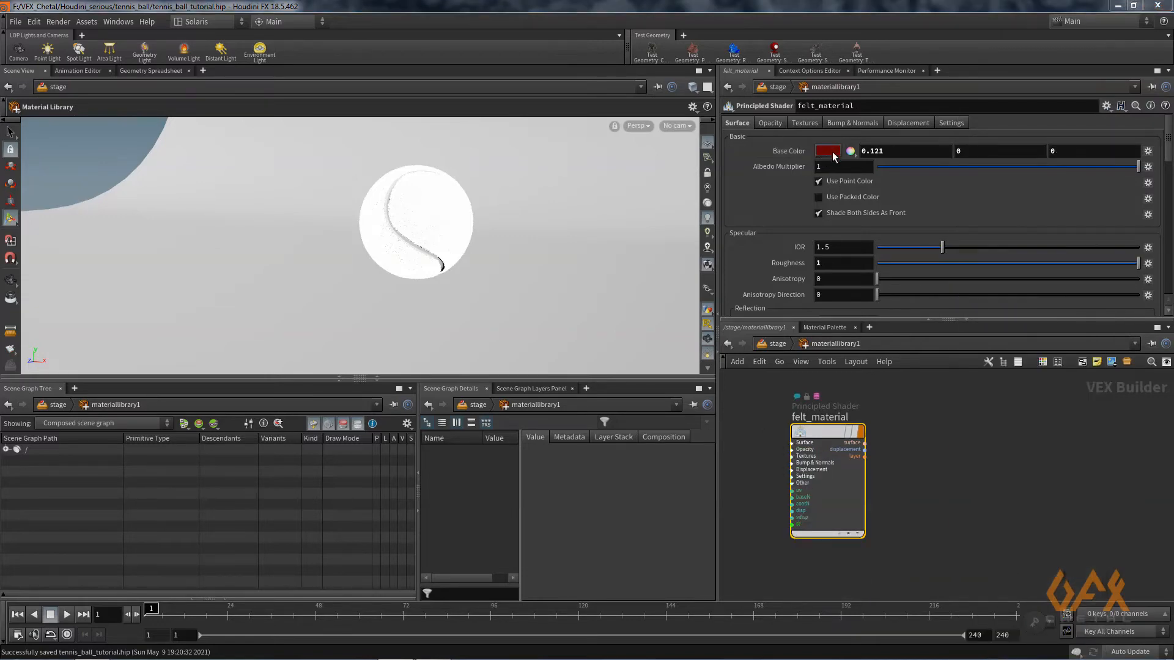
{"action": "left_click", "coordinate": [830, 151]}
{"action": "left_click", "coordinate": [816, 91]}
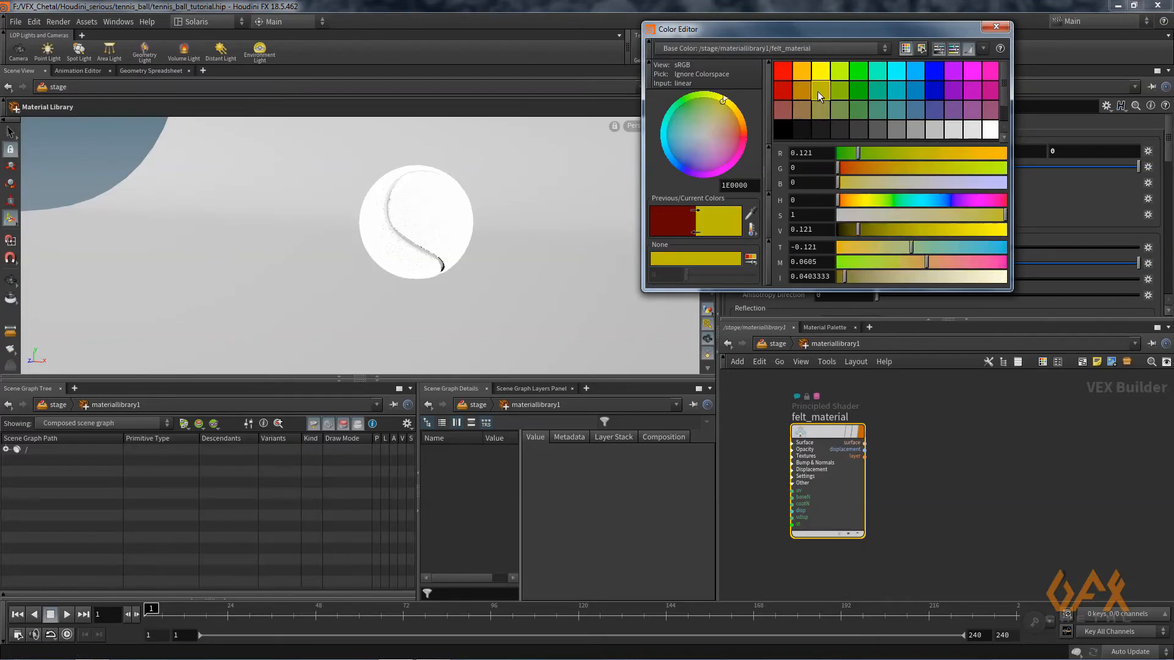
{"action": "left_click", "coordinate": [996, 26]}
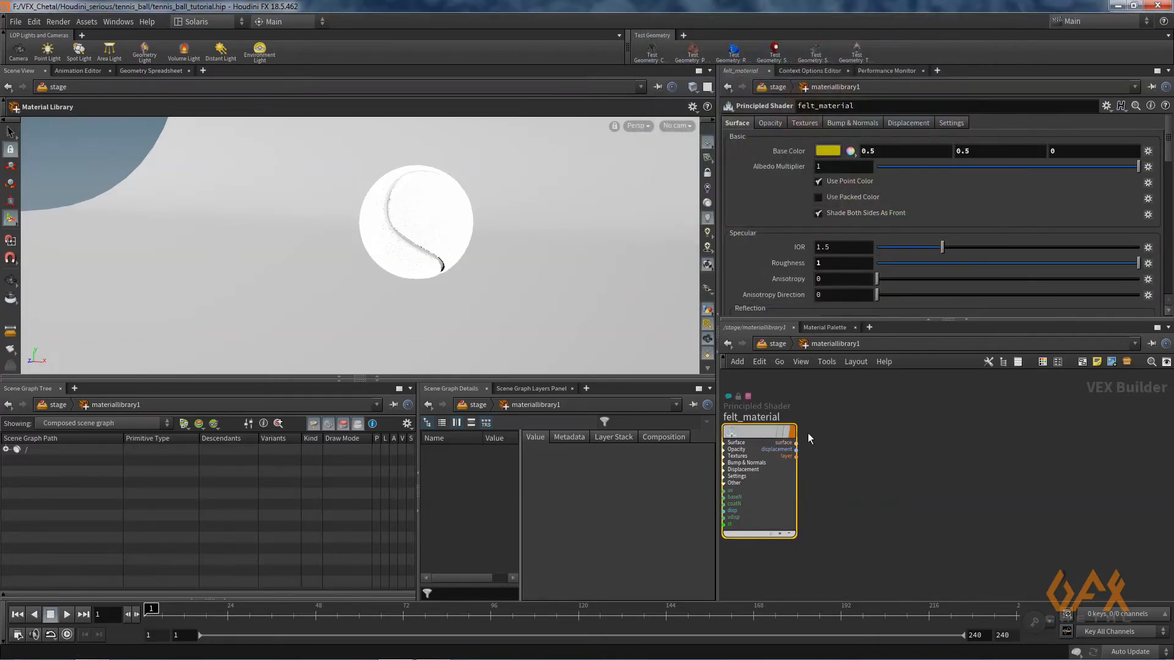
- Duplicate the felt_material shader beside the original and rename the copy as fur_material
{"action": "left_click_drag", "start_coordinate": [808, 432], "coordinate": [878, 419]}
{"action": "double_click", "coordinate": [899, 418]}
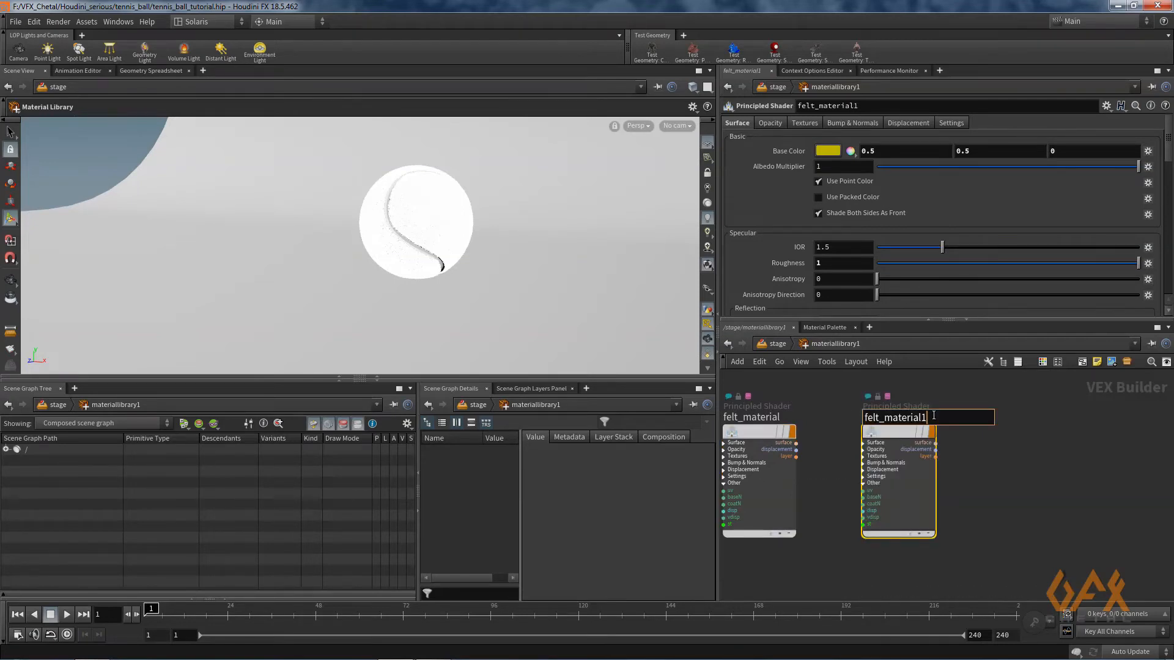
{"action": "left_click", "coordinate": [878, 418]}
{"action": "key", "text": "BackSpace"}
{"action": "key", "text": "BackSpace"}
{"action": "key", "text": "BackSpace"}
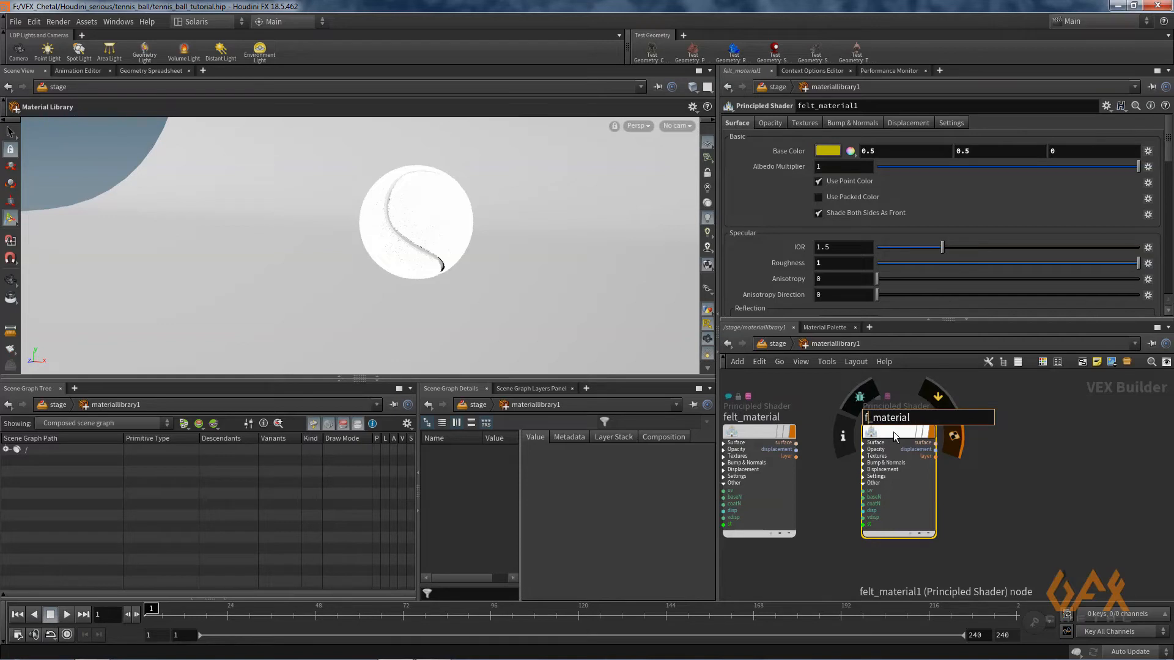
{"action": "type", "text": "ur"}
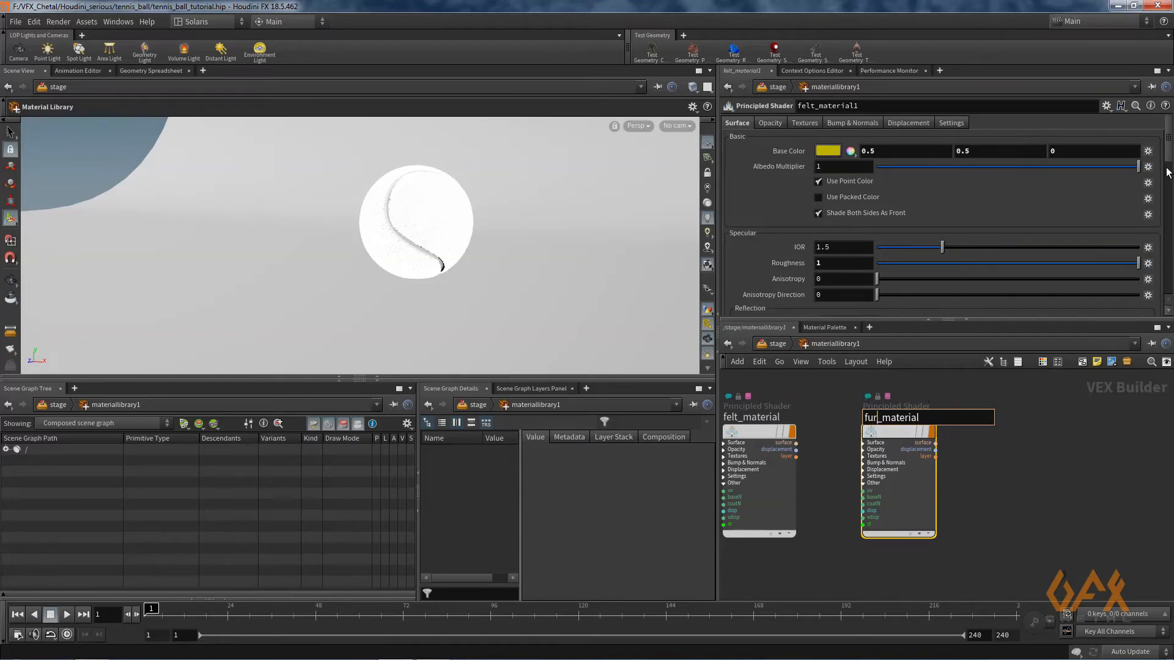
{"action": "key", "text": "Return"}
- Set fur_material's Subsurface to 1 and its SSS Mode to Random Walk (Karma)
{"action": "left_click_drag", "start_coordinate": [1169, 145], "coordinate": [1169, 216]}
{"action": "double_click", "coordinate": [825, 233]}
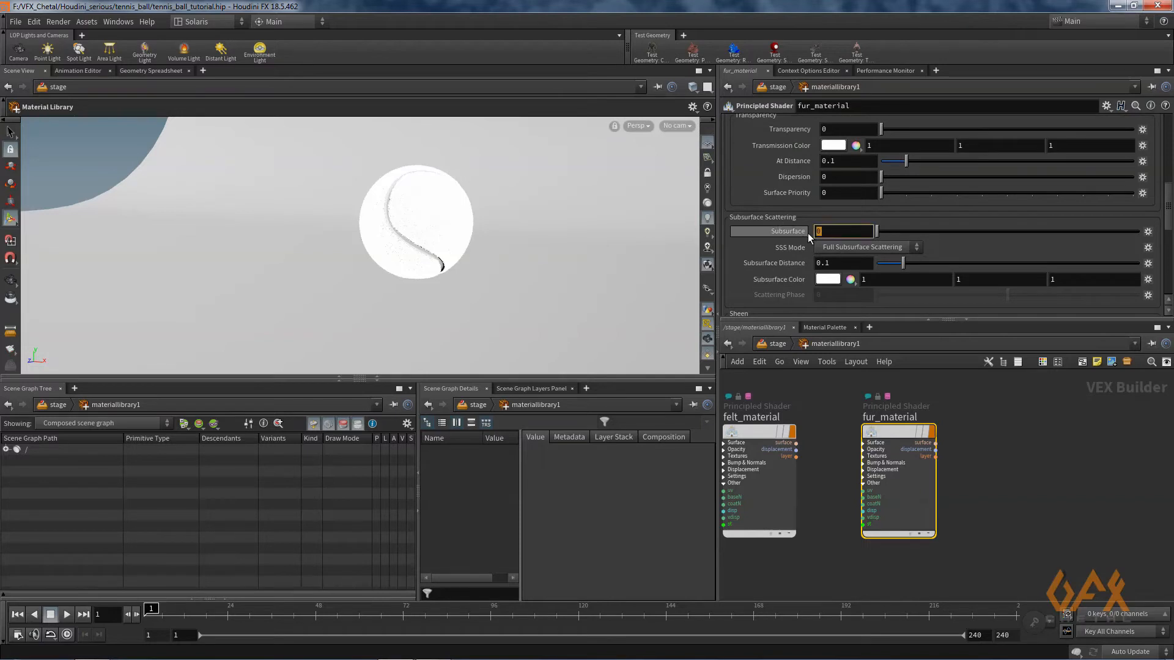
{"action": "type", "text": "1"}
{"action": "key", "text": "Return"}
{"action": "left_click", "coordinate": [854, 246]}
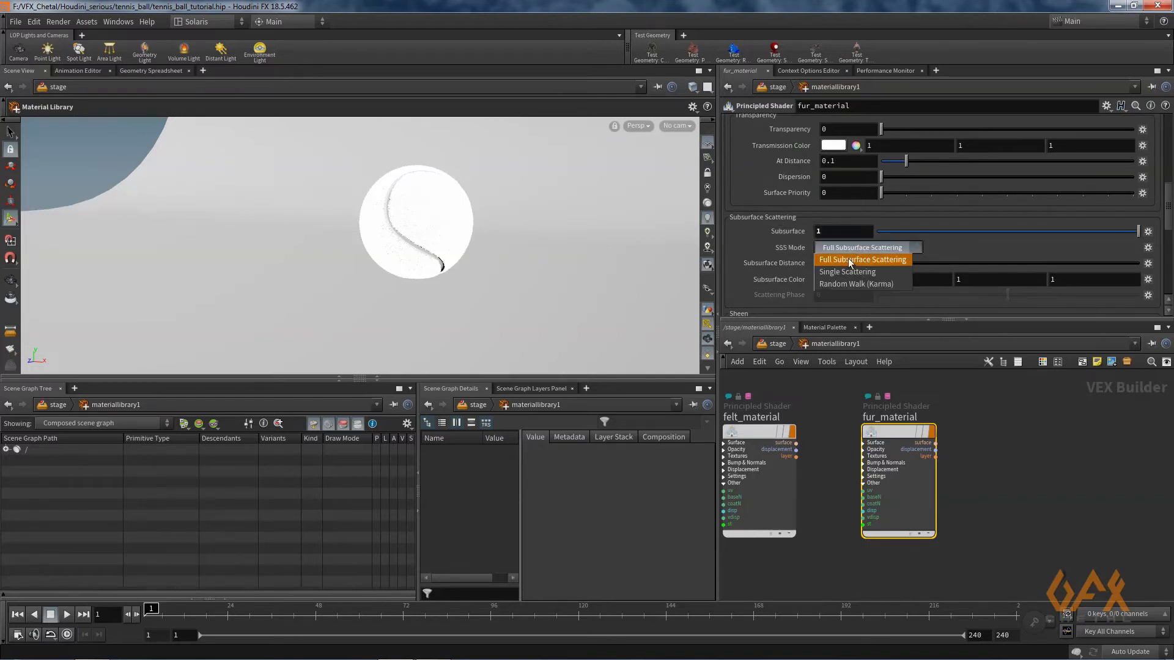
{"action": "left_click", "coordinate": [845, 282]}
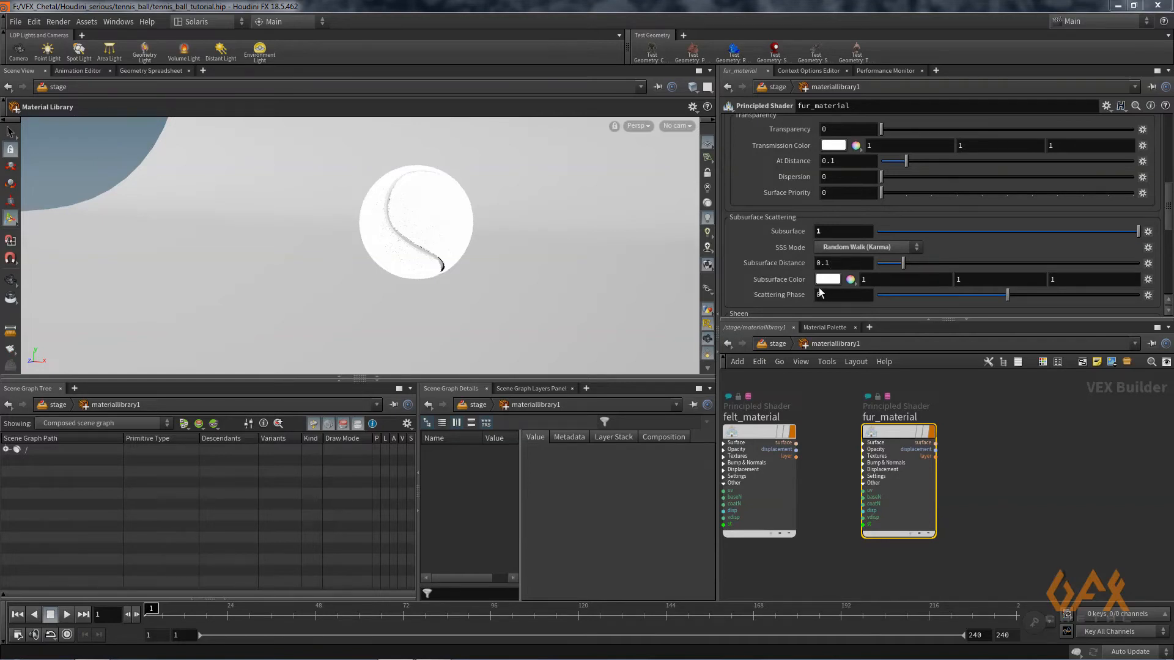
- Change fur_material's Subsurface Color to dark yellow (0.5, 0.5, 0)
{"action": "left_click", "coordinate": [821, 277]}
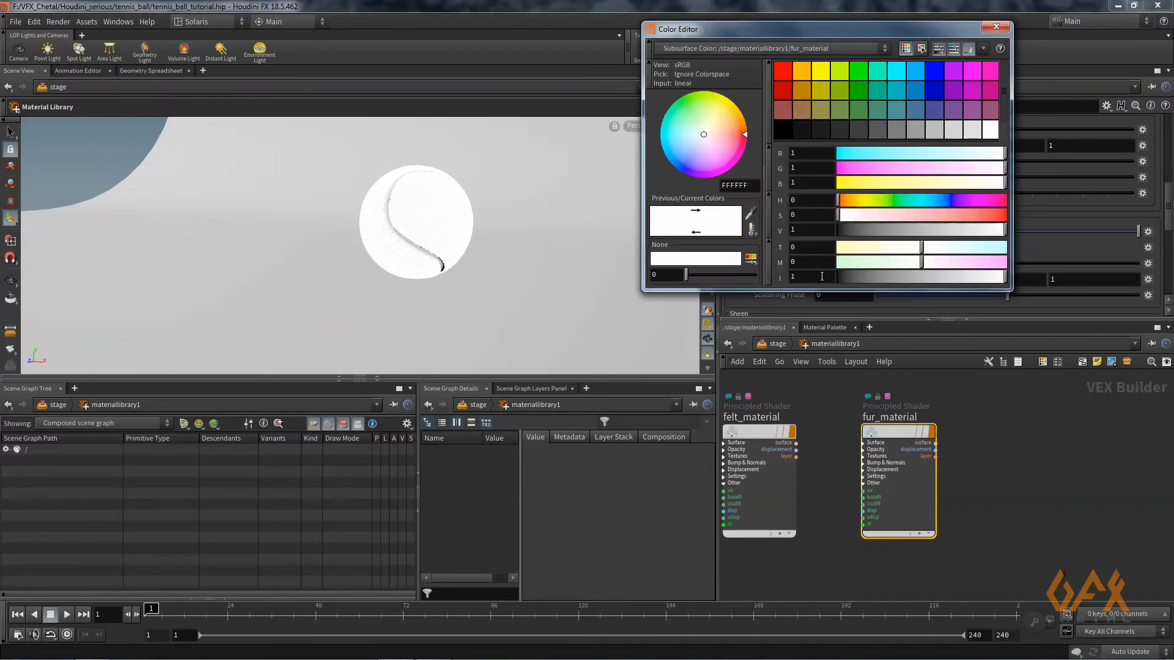
{"action": "left_click", "coordinate": [823, 88]}
{"action": "left_click", "coordinate": [995, 27]}
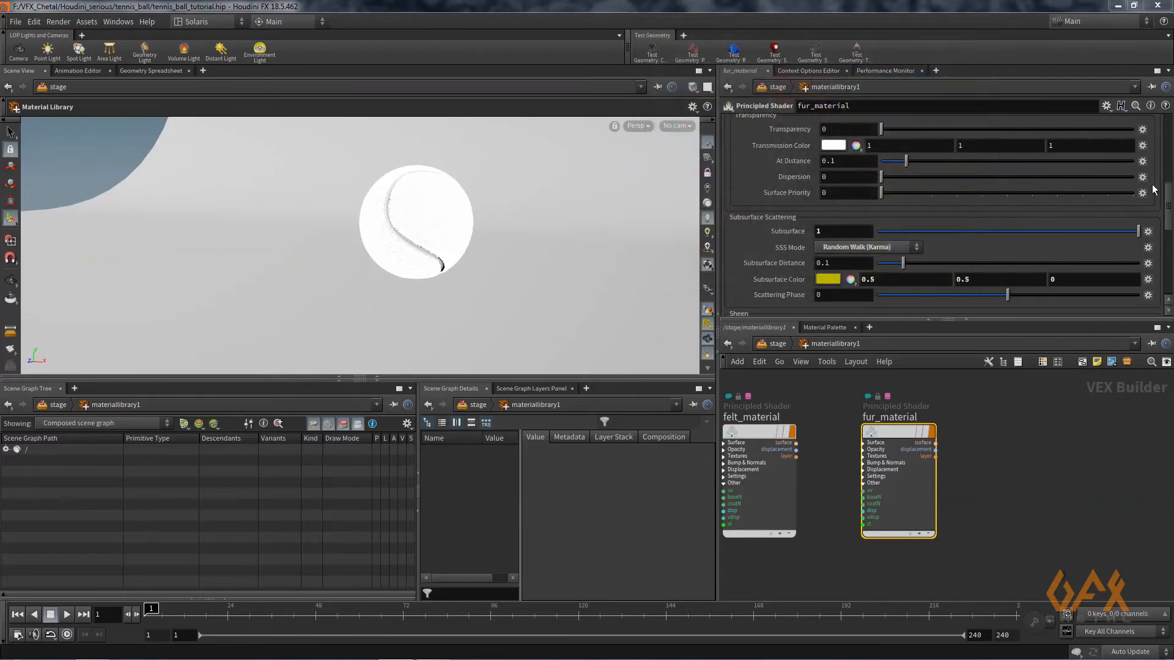
{"action": "scroll", "coordinate": [1154, 190], "scroll_direction": "up", "scroll_amount": 10}
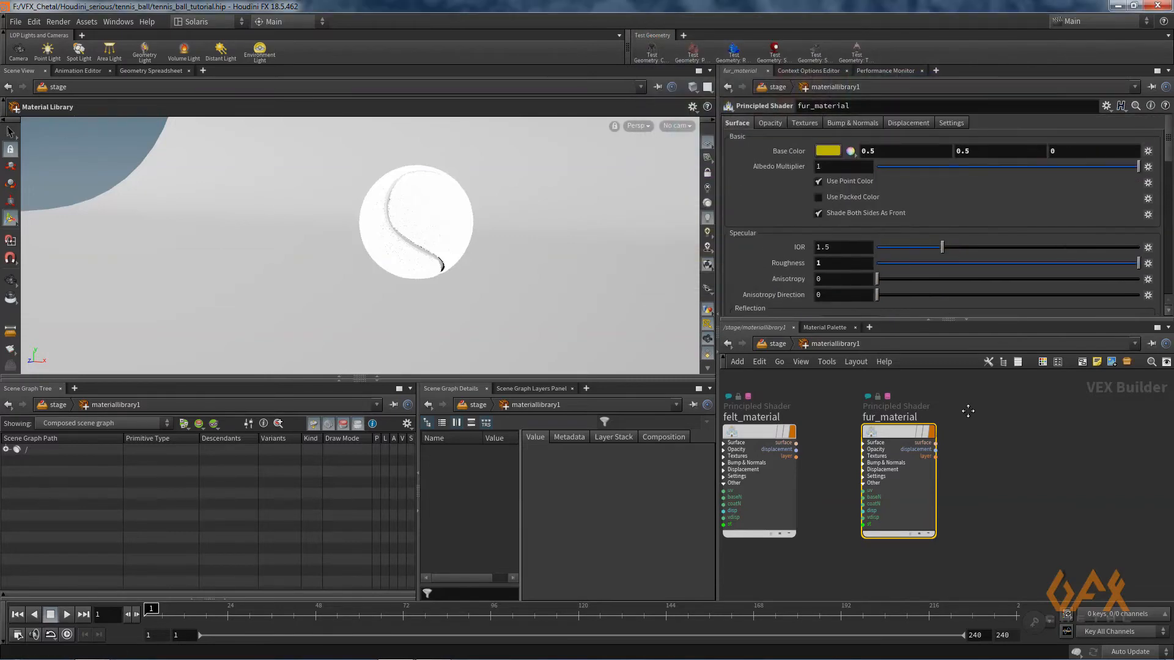
- Add another Principled Shader node beside fur_material
{"action": "middle_click_drag", "start_coordinate": [967, 410], "coordinate": [964, 434]}
{"action": "key", "text": "Tab"}
{"action": "type", "text": "pr"}
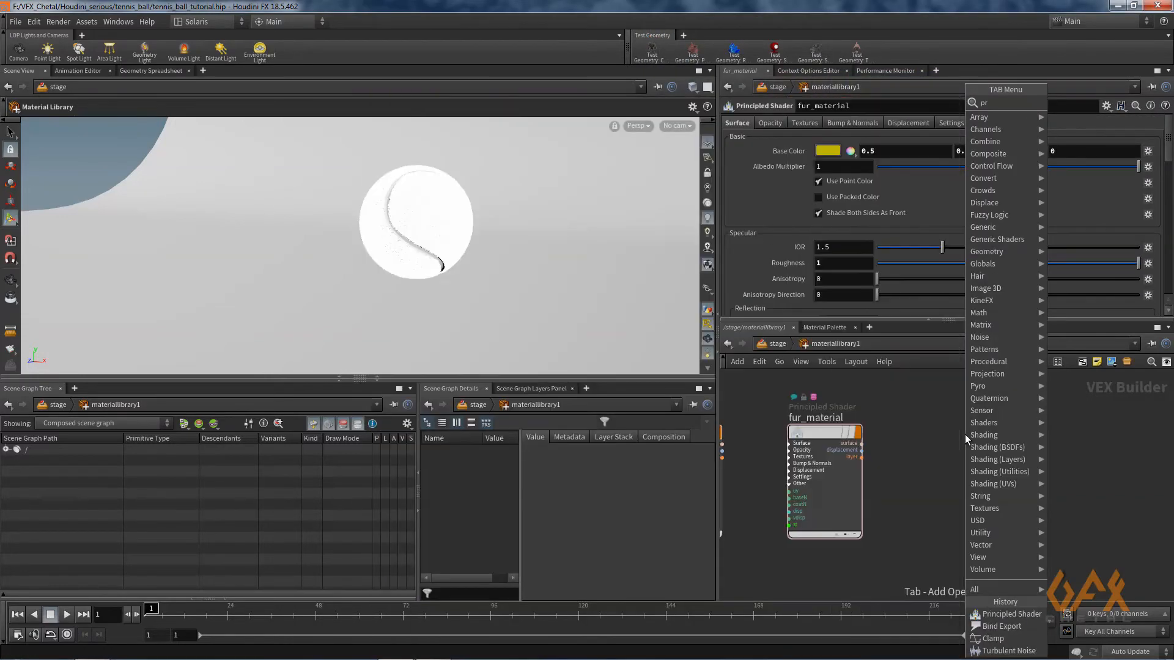
{"action": "type", "text": "inc"}
{"action": "key", "text": "Return"}
{"action": "left_click", "coordinate": [965, 434]}
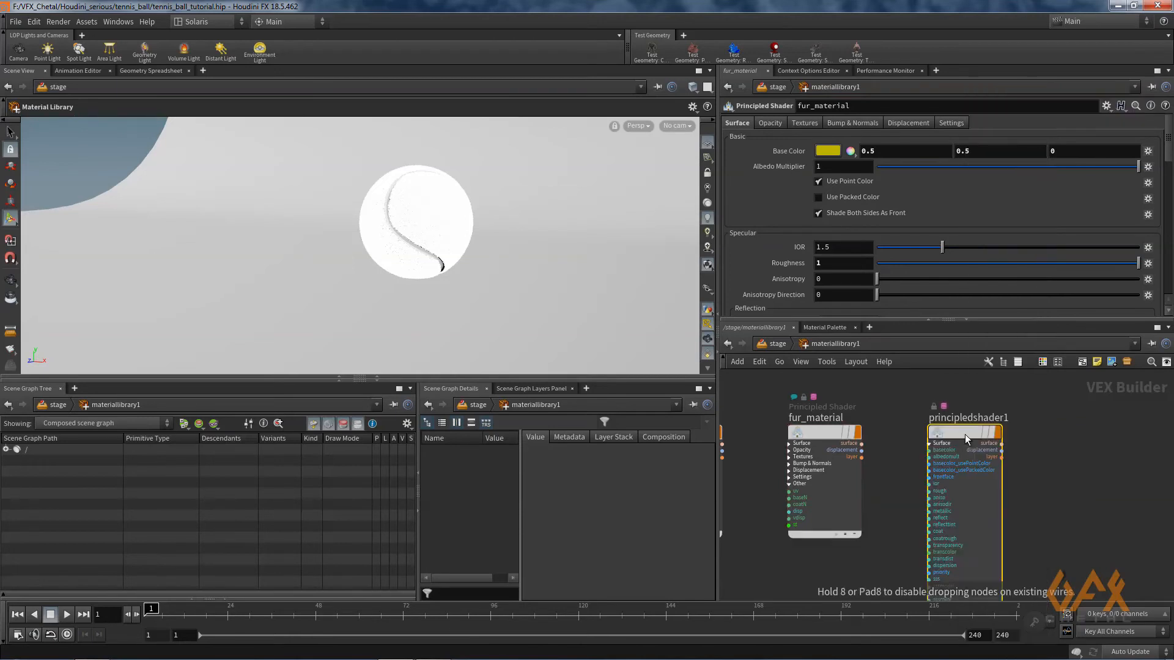
- Rename the new Principled Shader as seam_material
{"action": "double_click", "coordinate": [969, 418]}
{"action": "left_click_drag", "start_coordinate": [1021, 417], "coordinate": [869, 418]}
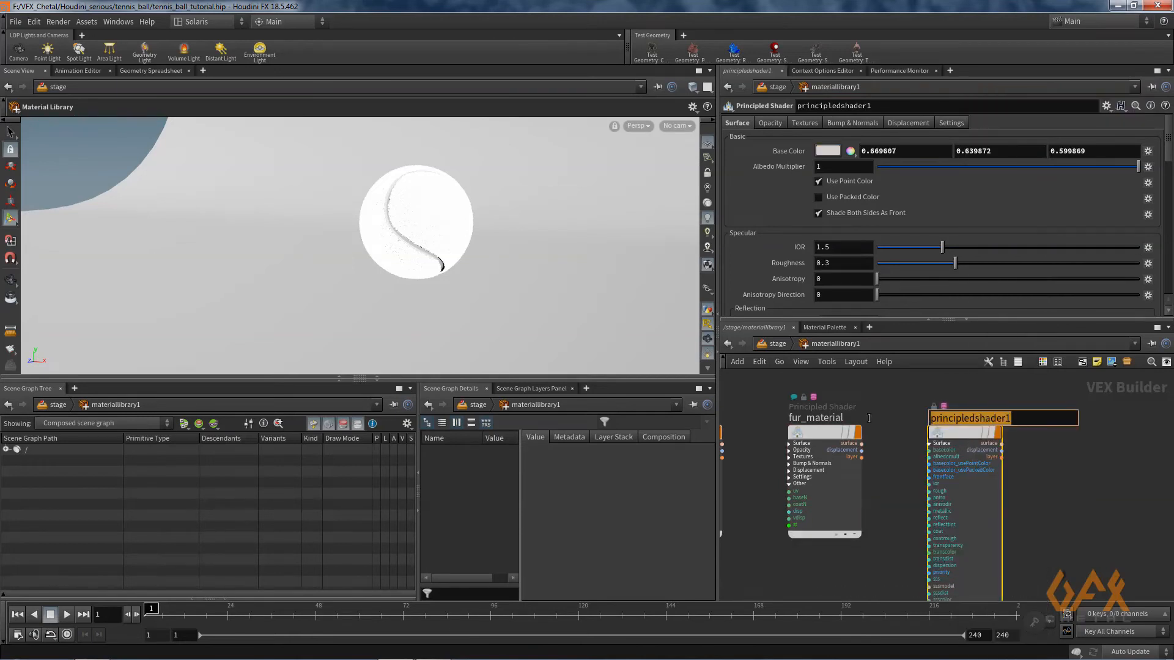
{"action": "type", "text": "seam"}
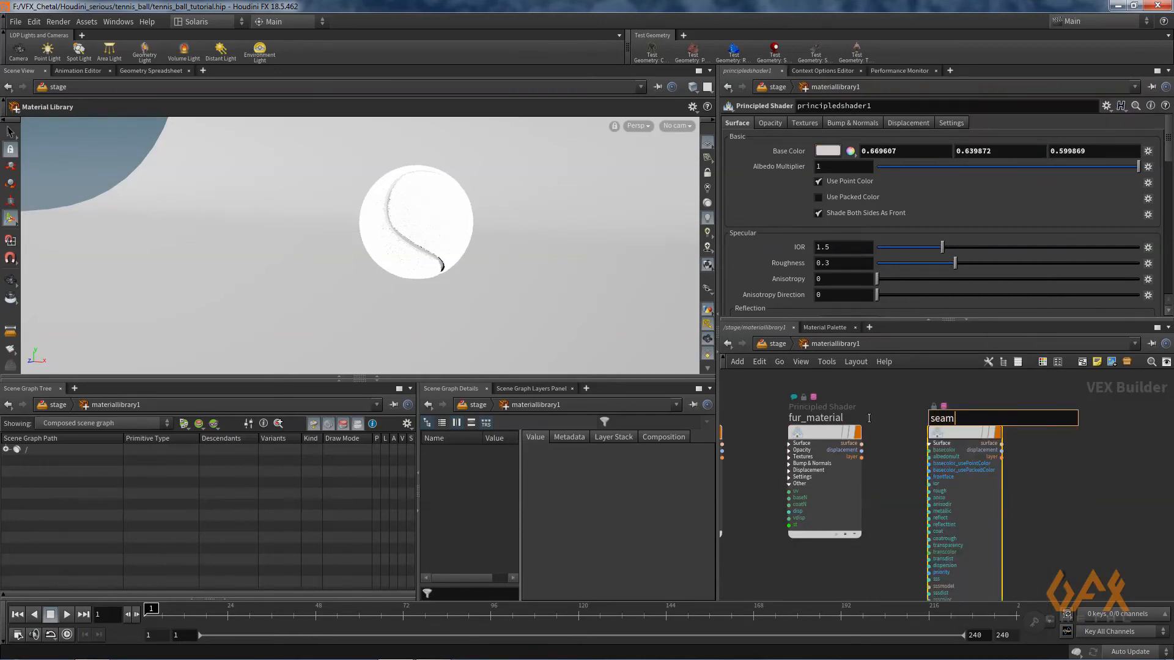
{"action": "type", "text": "_material"}
{"action": "key", "text": "Return"}
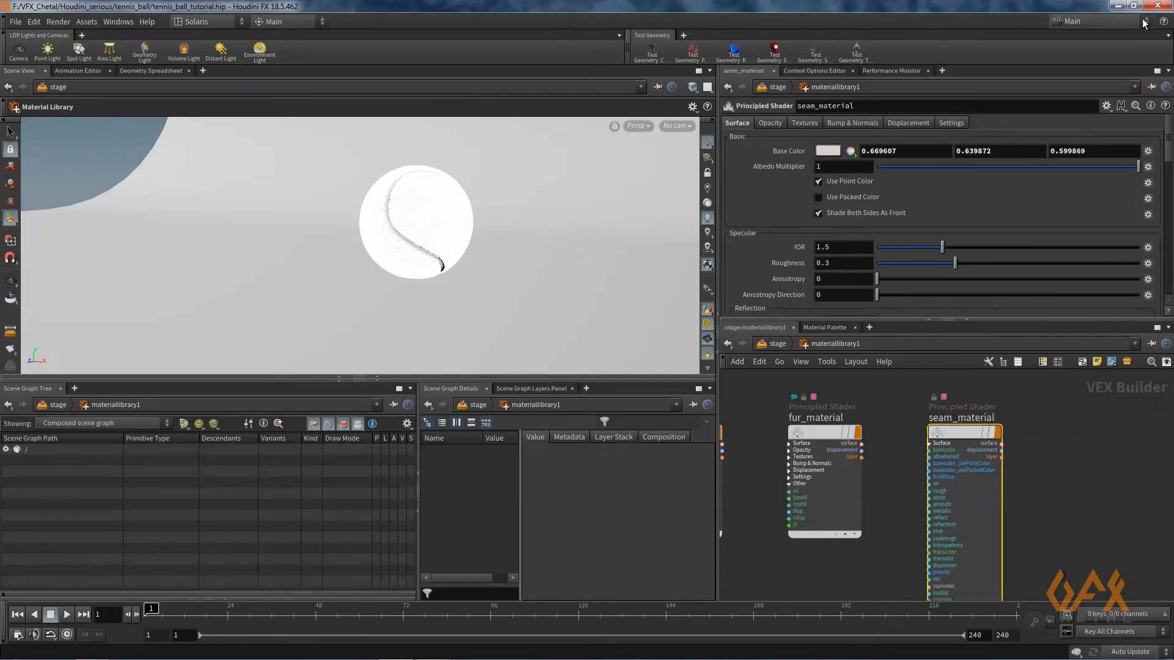
- Apply the Black Rubber preset to seam_material and change its Base Color to light grey (0.6667, 0.6667, 0.6667)
{"action": "left_click", "coordinate": [1106, 105]}
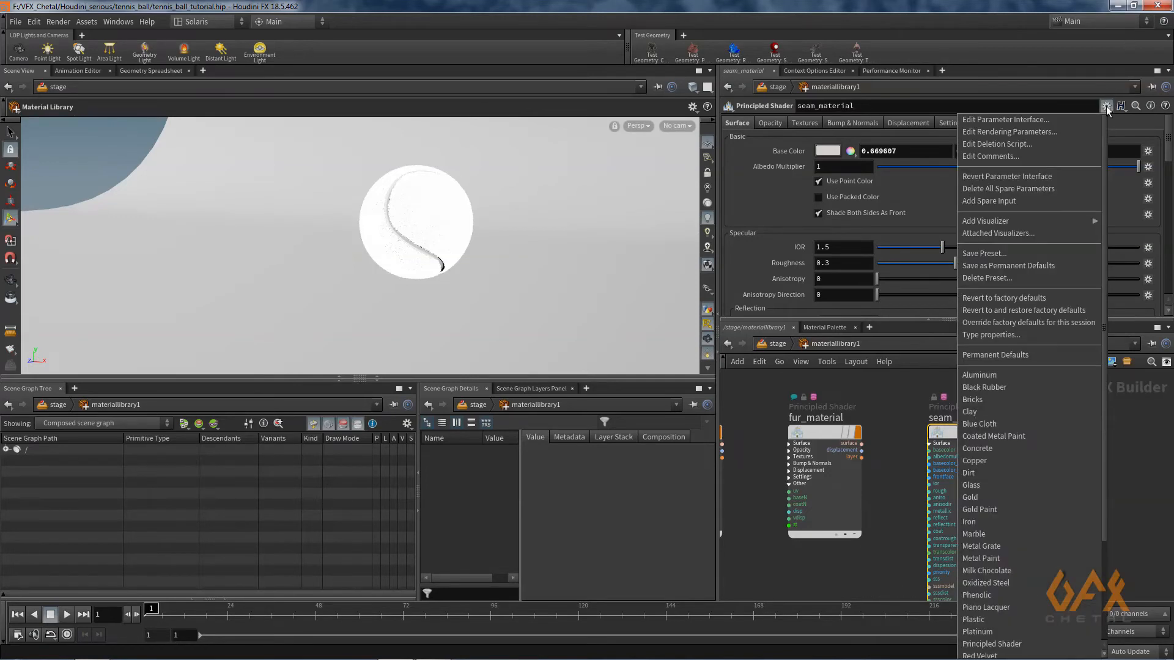
{"action": "left_click", "coordinate": [1010, 388]}
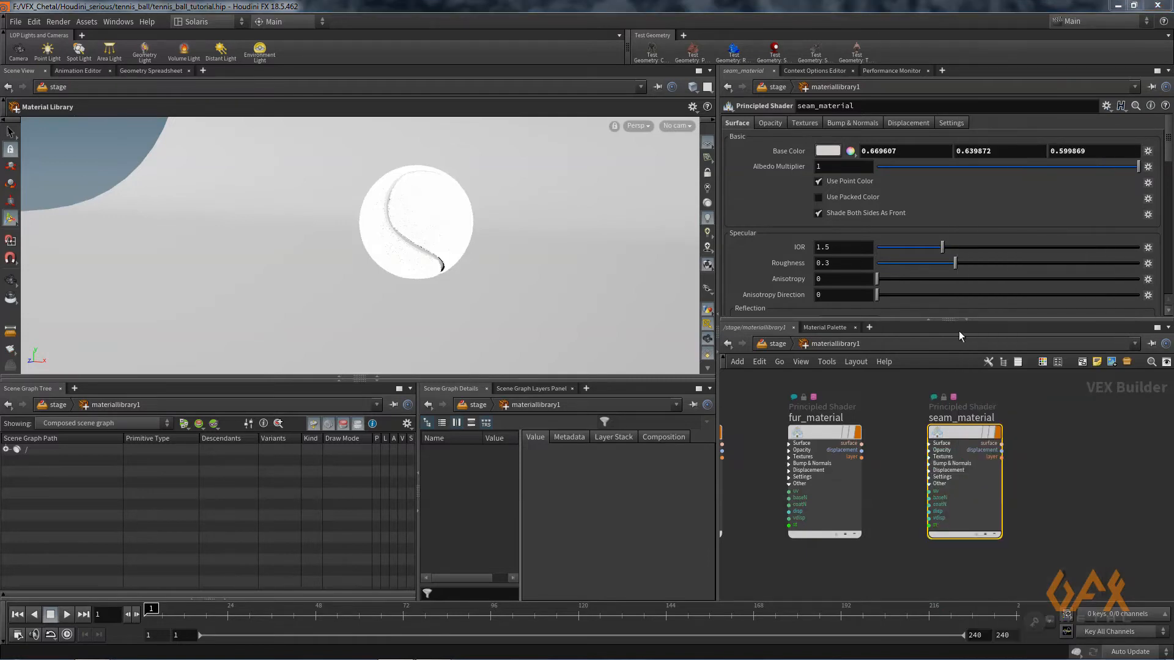
{"action": "left_click", "coordinate": [830, 149]}
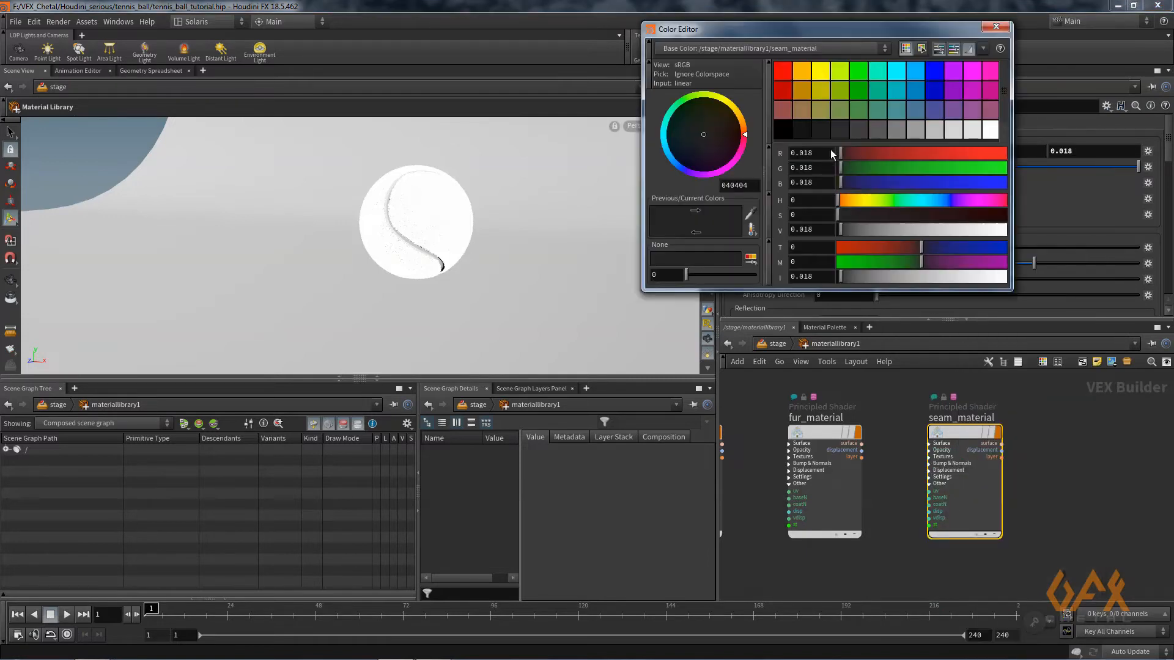
{"action": "left_click", "coordinate": [954, 130]}
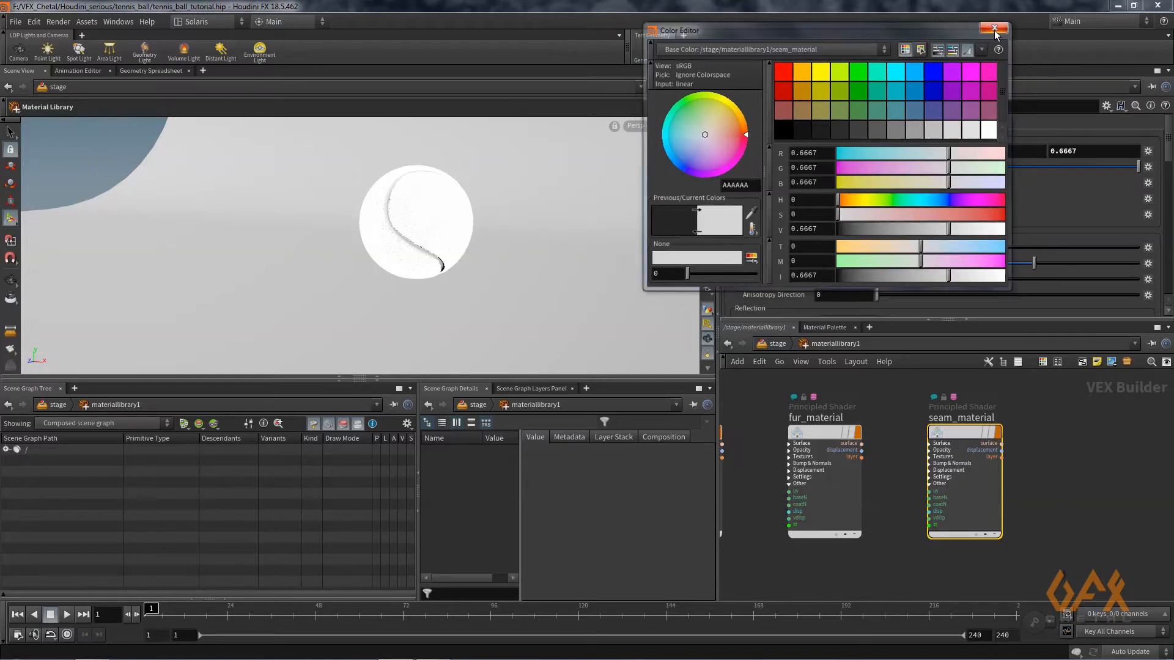
{"action": "left_click", "coordinate": [994, 28]}
- Add a Principled Shader beside seam_material and rename it as backdrop_material
{"action": "middle_click_drag", "start_coordinate": [1056, 398], "coordinate": [961, 402]}
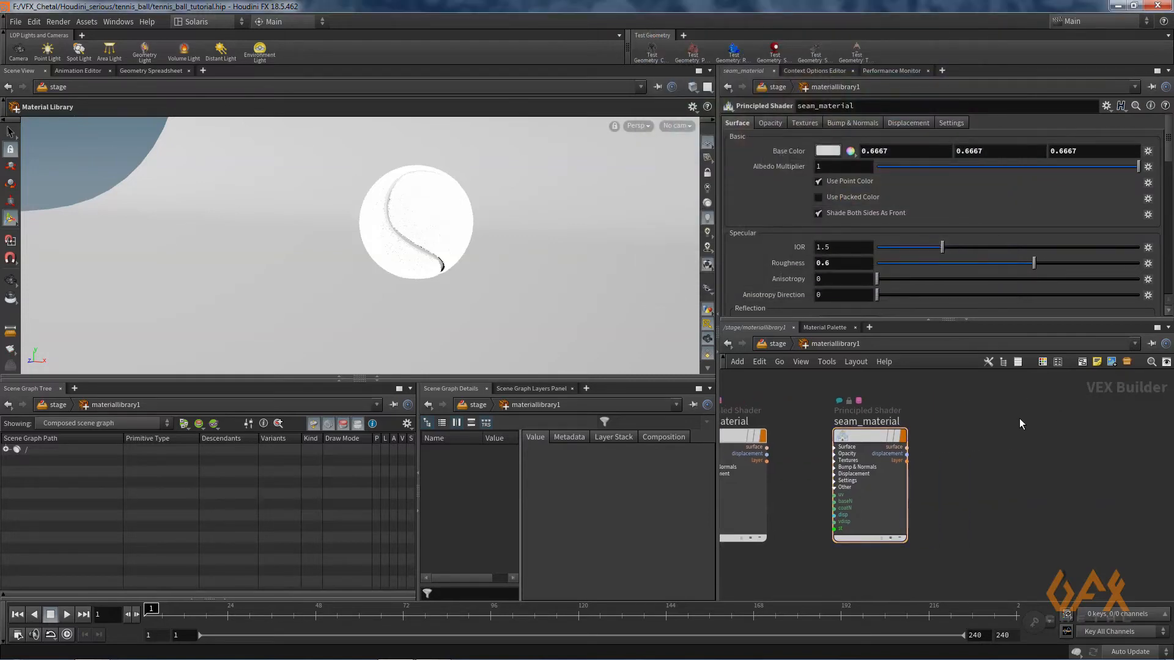
{"action": "key", "text": "Tab"}
{"action": "type", "text": "prin"}
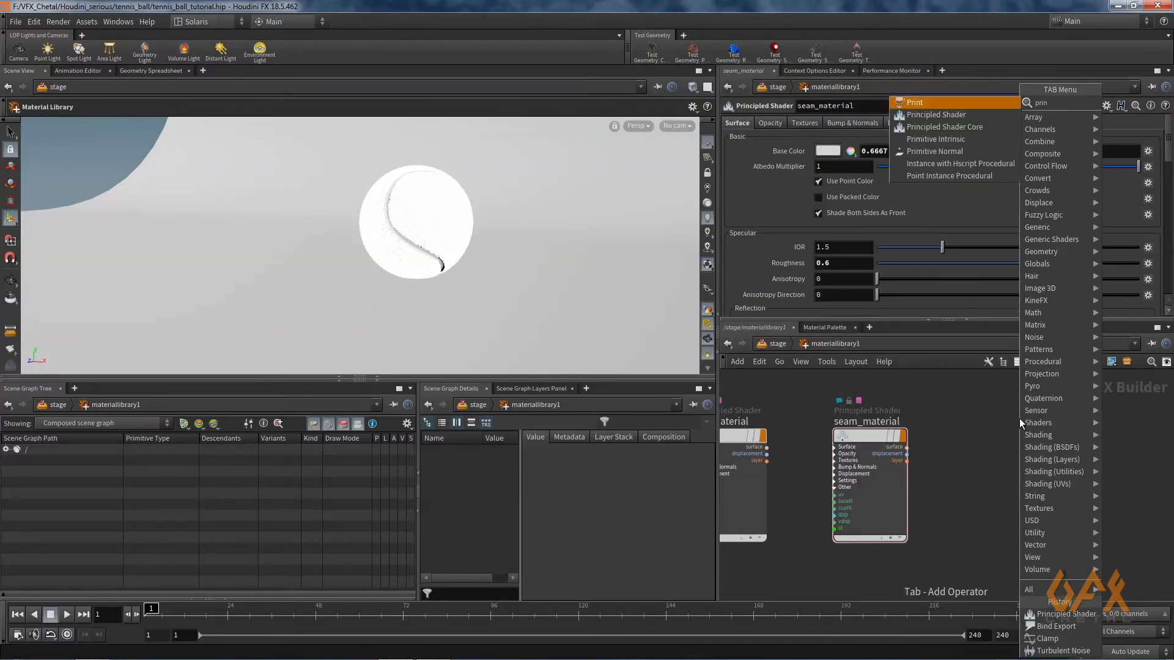
{"action": "key", "text": "Down"}
{"action": "key", "text": "Return"}
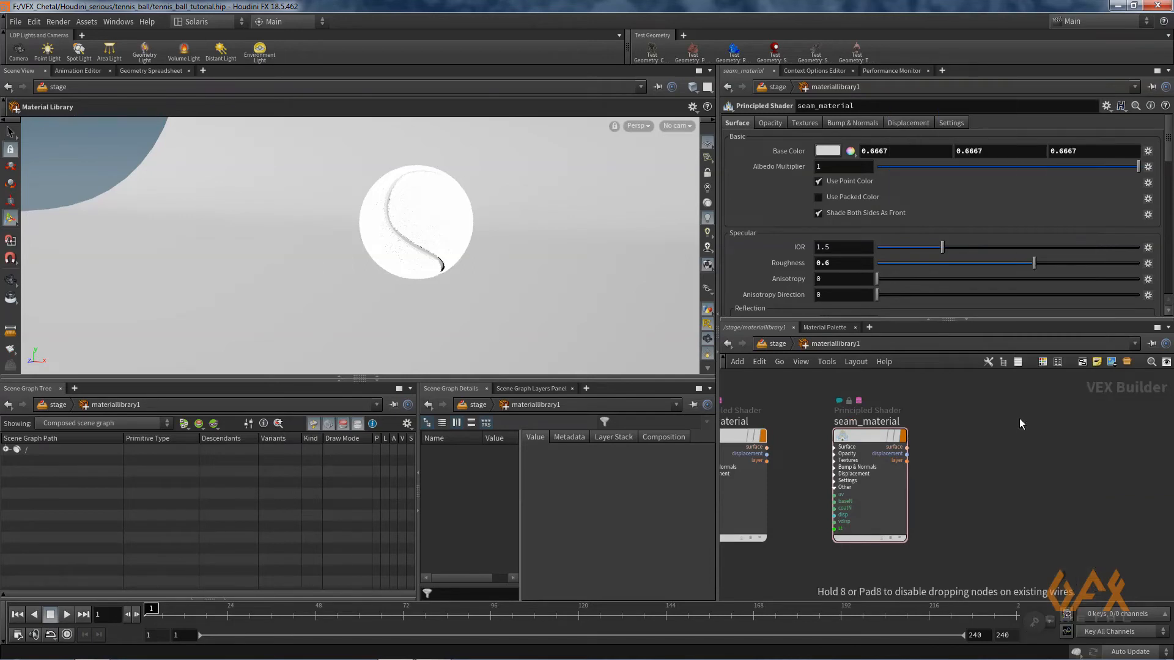
{"action": "left_click", "coordinate": [1019, 414]}
{"action": "double_click", "coordinate": [1025, 410]}
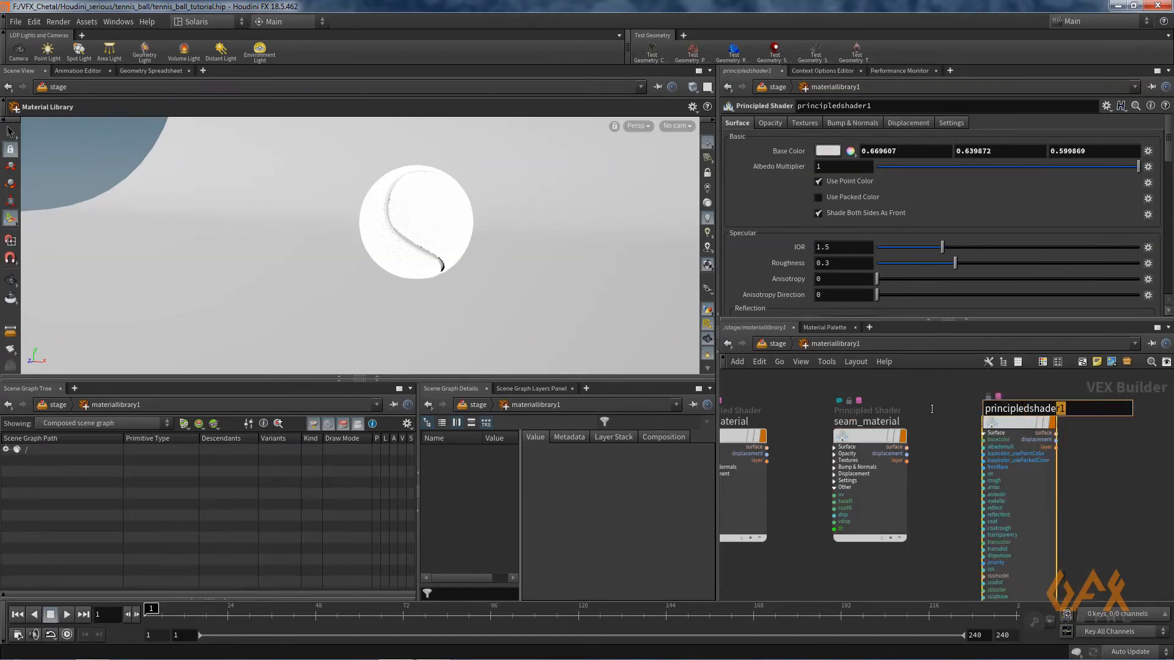
{"action": "type", "text": "backdrop_material"}
{"action": "key", "text": "Return"}
- Apply the Red Velvet preset to backdrop_material and change its Base Color to green (0.25, 0.5, 0)
{"action": "left_click", "coordinate": [1107, 107]}
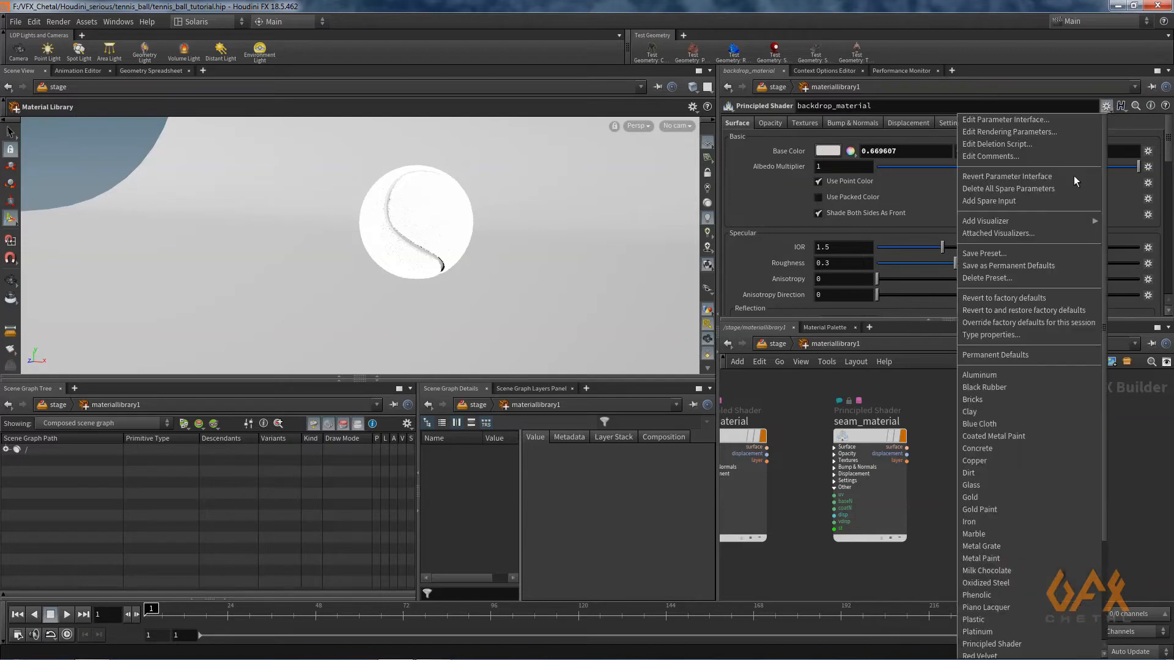
{"action": "left_click", "coordinate": [981, 655]}
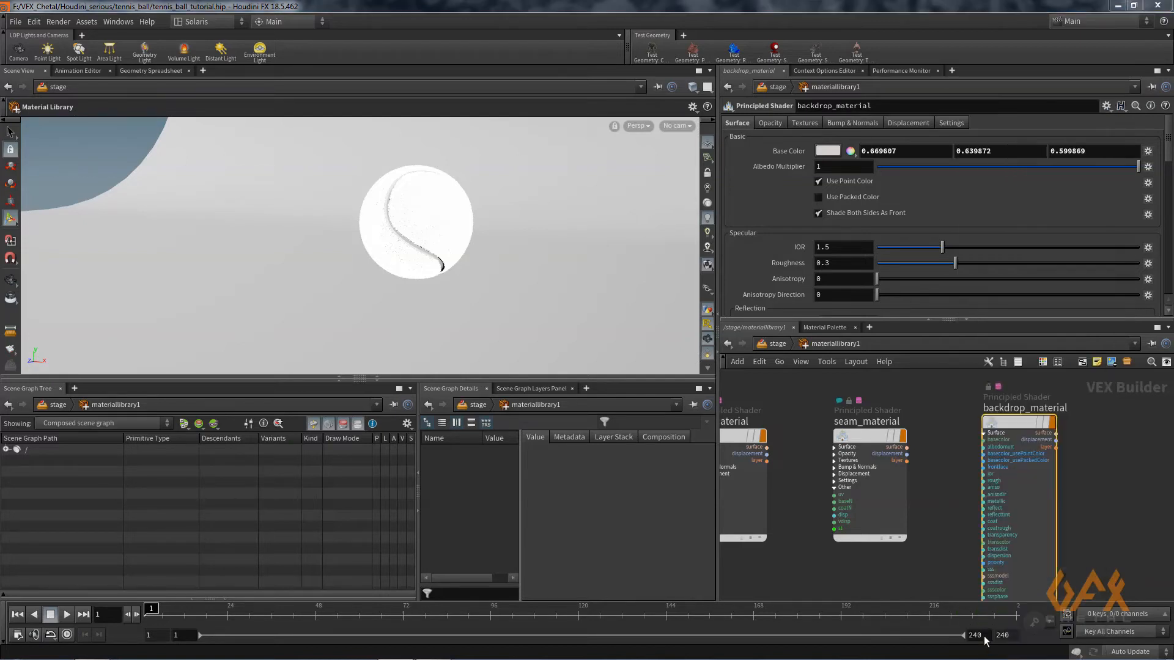
{"action": "left_click", "coordinate": [829, 151]}
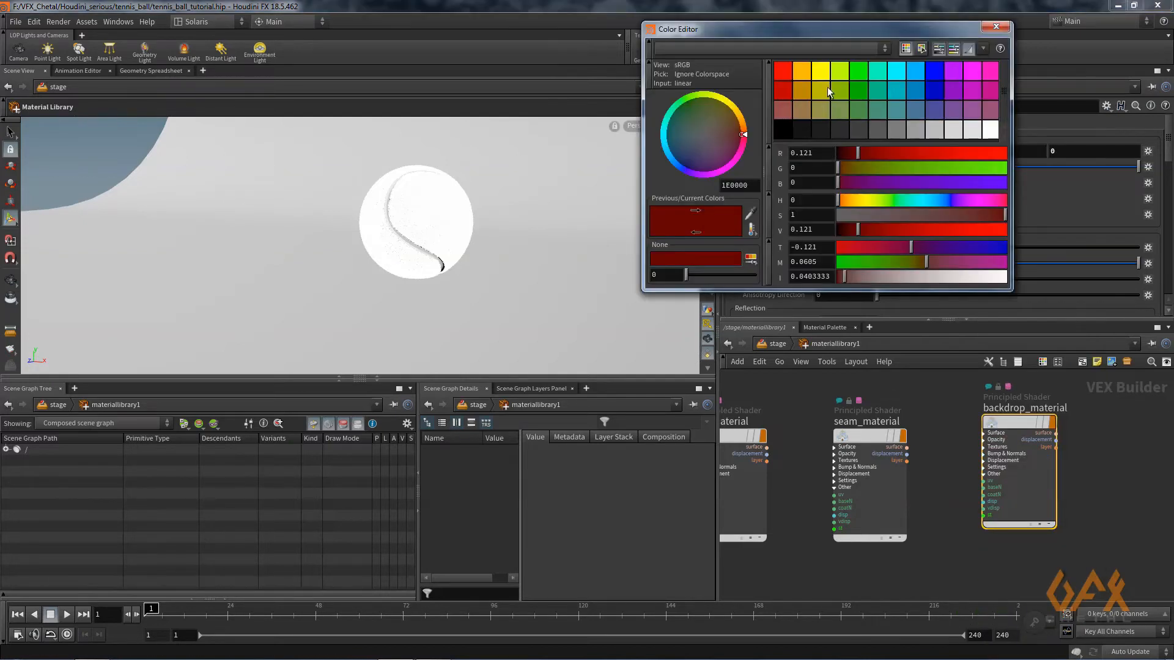
{"action": "left_click", "coordinate": [842, 85]}
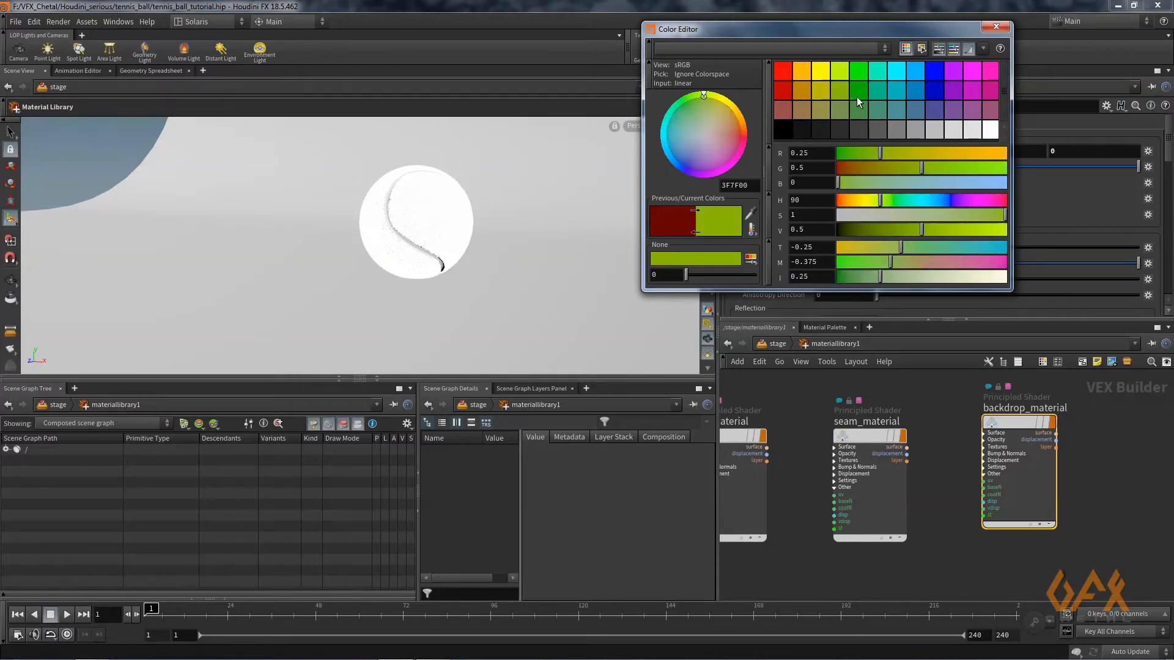
{"action": "left_click", "coordinate": [1006, 29]}
{"action": "key", "text": "l"}
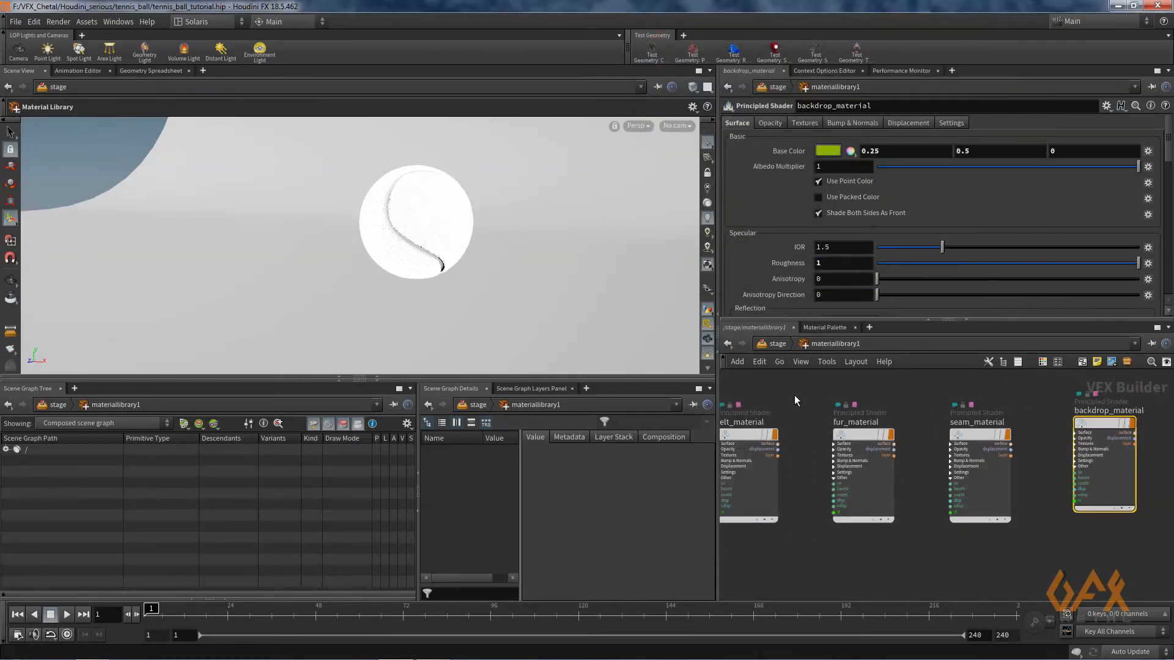
{"action": "key", "text": "h"}
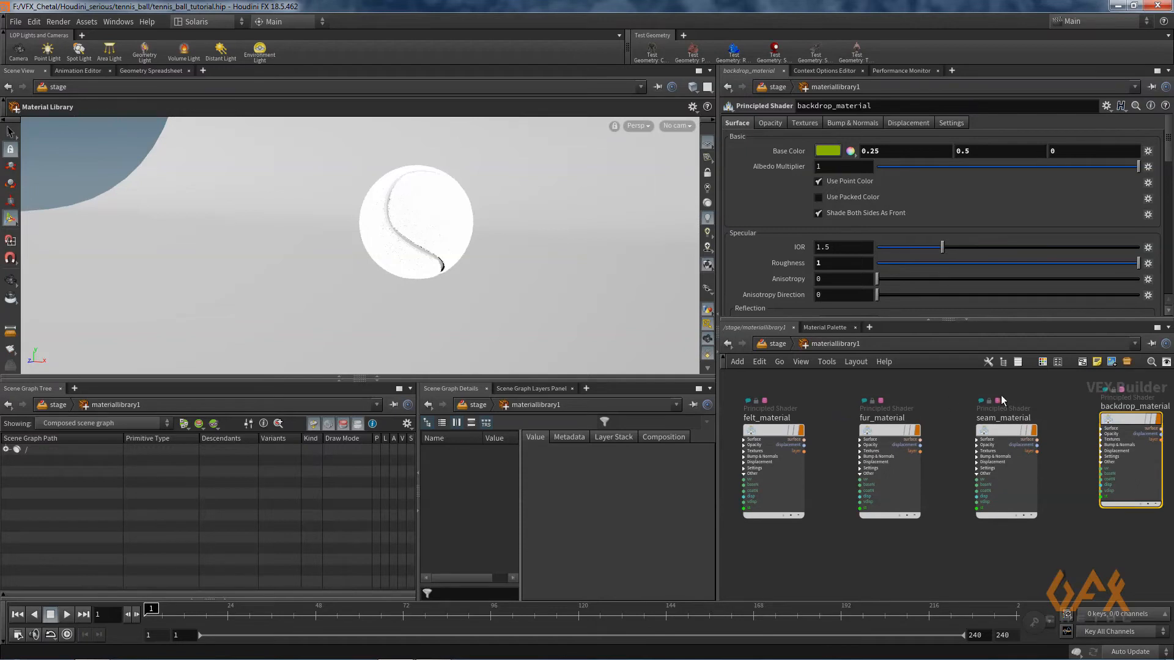
- Return to the stage, enter the sopcreate1 network and insert a Material node between the ball Object Merge and merge1
{"action": "left_click", "coordinate": [777, 345]}
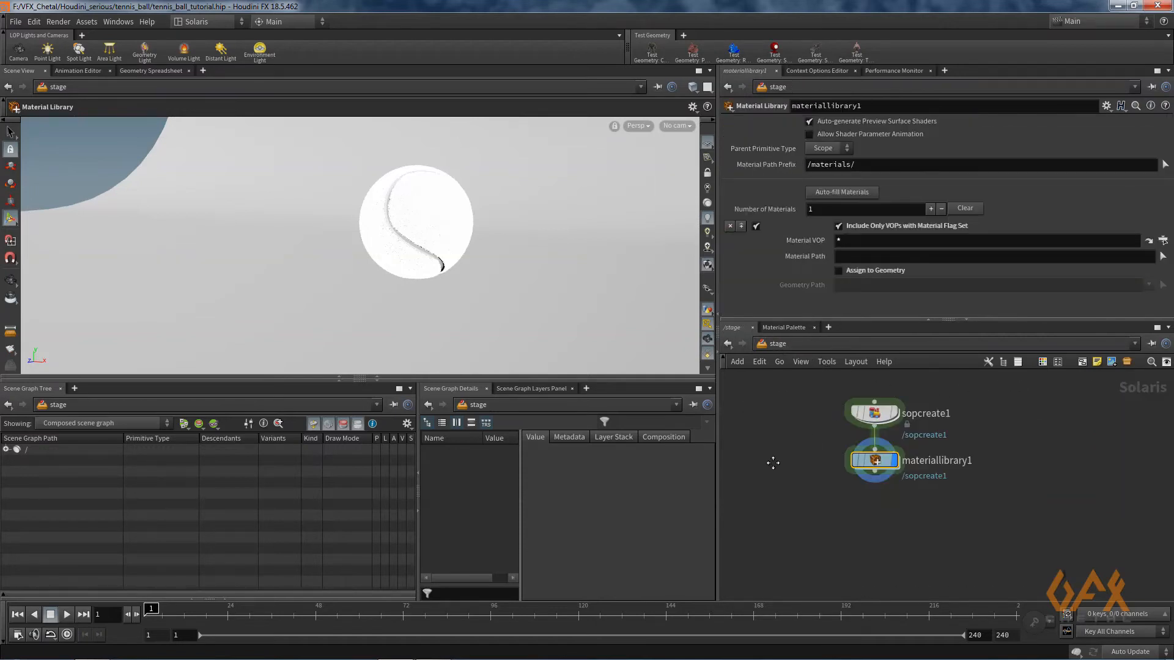
{"action": "double_click", "coordinate": [836, 460]}
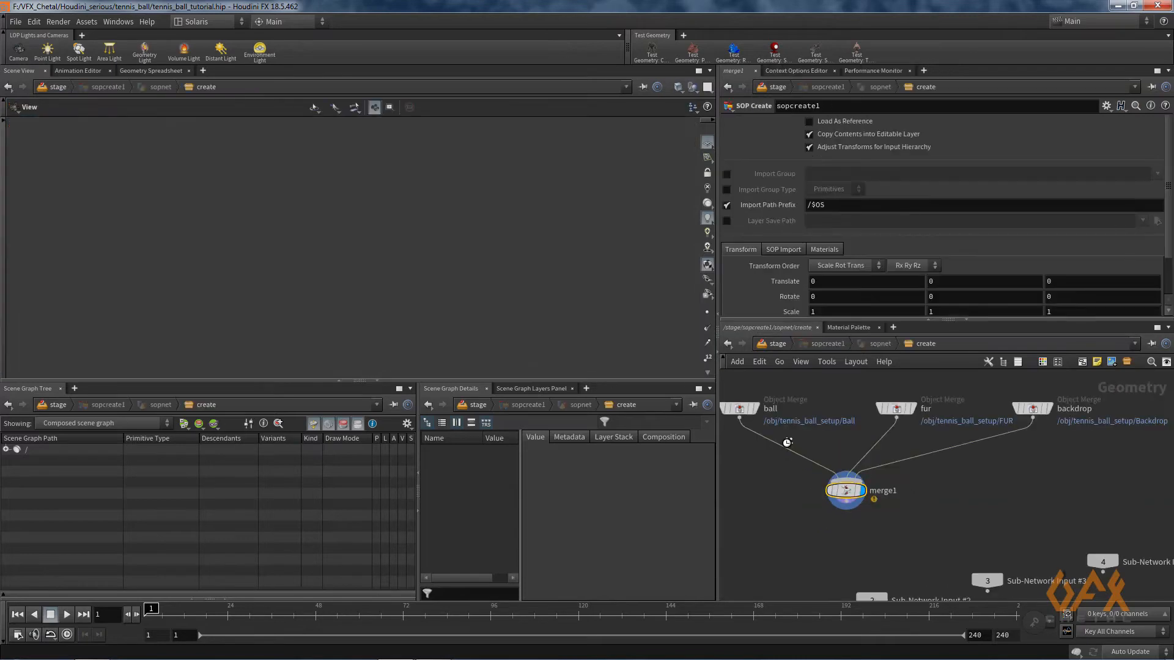
{"action": "scroll", "coordinate": [809, 409], "scroll_direction": "up", "scroll_amount": 4}
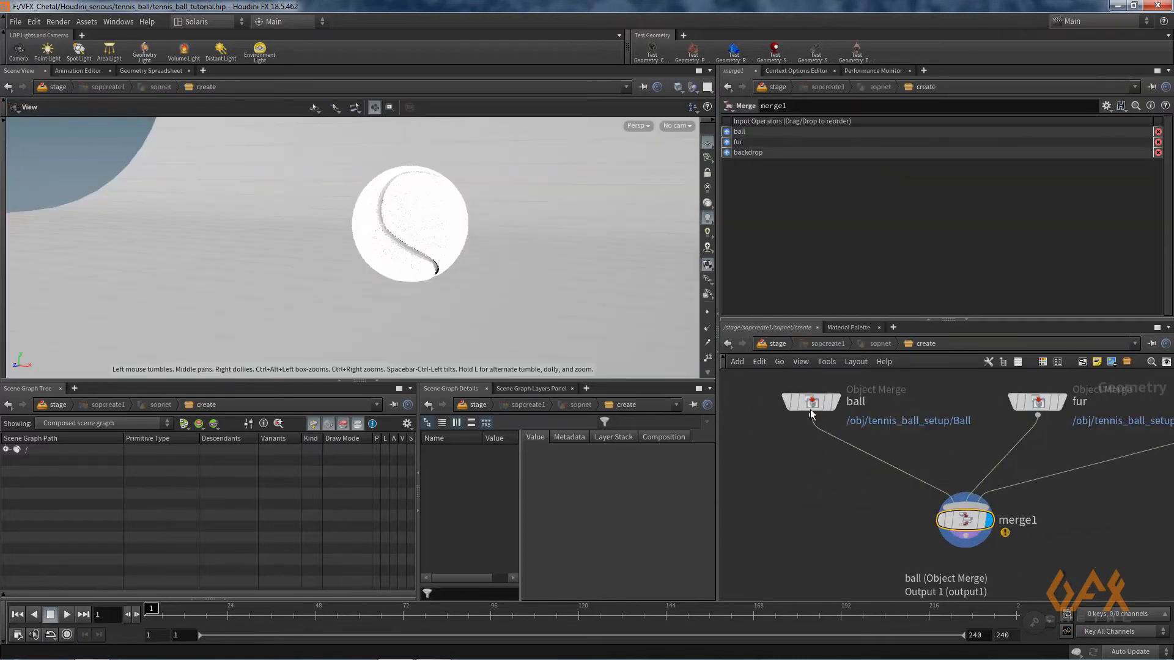
{"action": "key", "text": "Tab"}
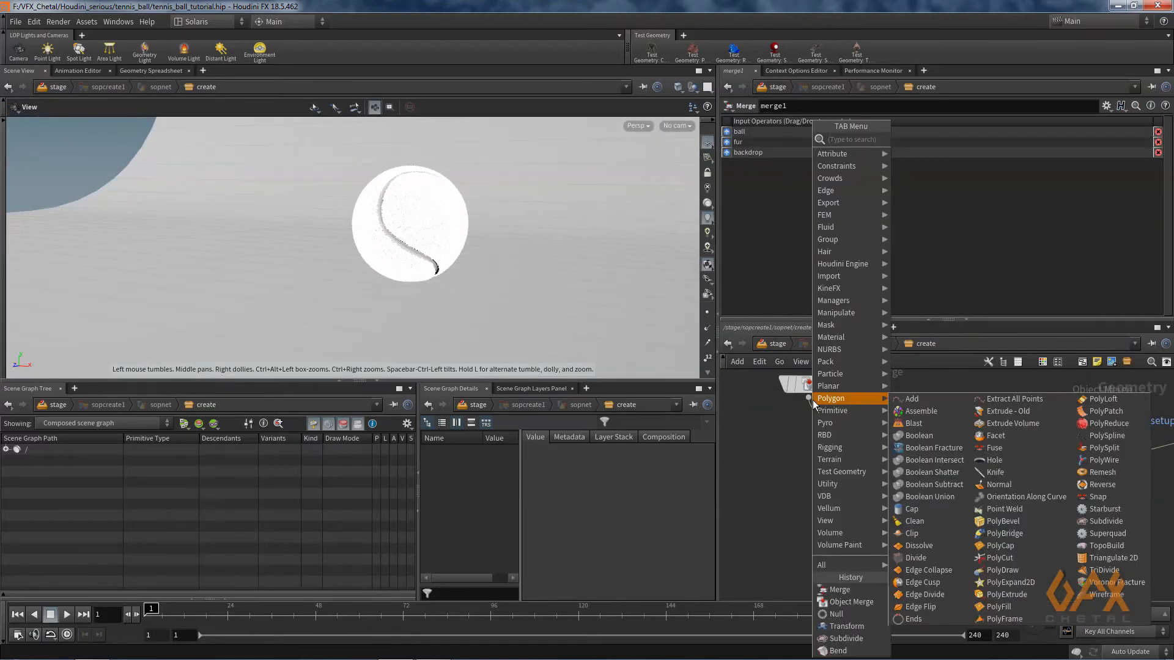
{"action": "key", "text": "Return"}
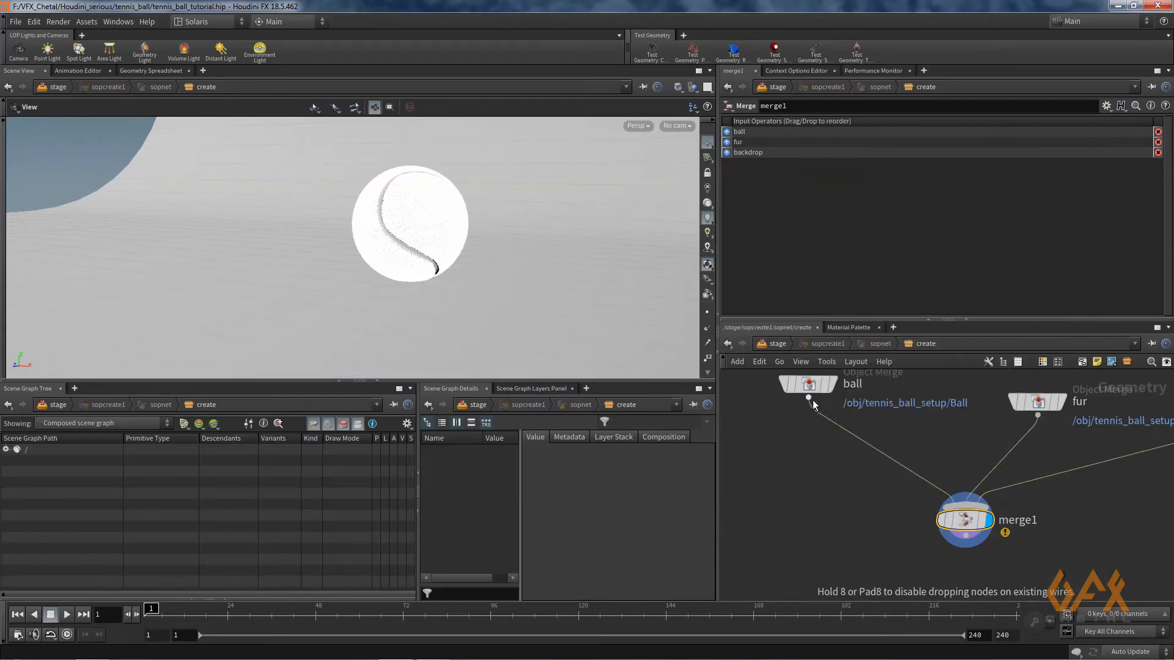
{"action": "left_click", "coordinate": [808, 438]}
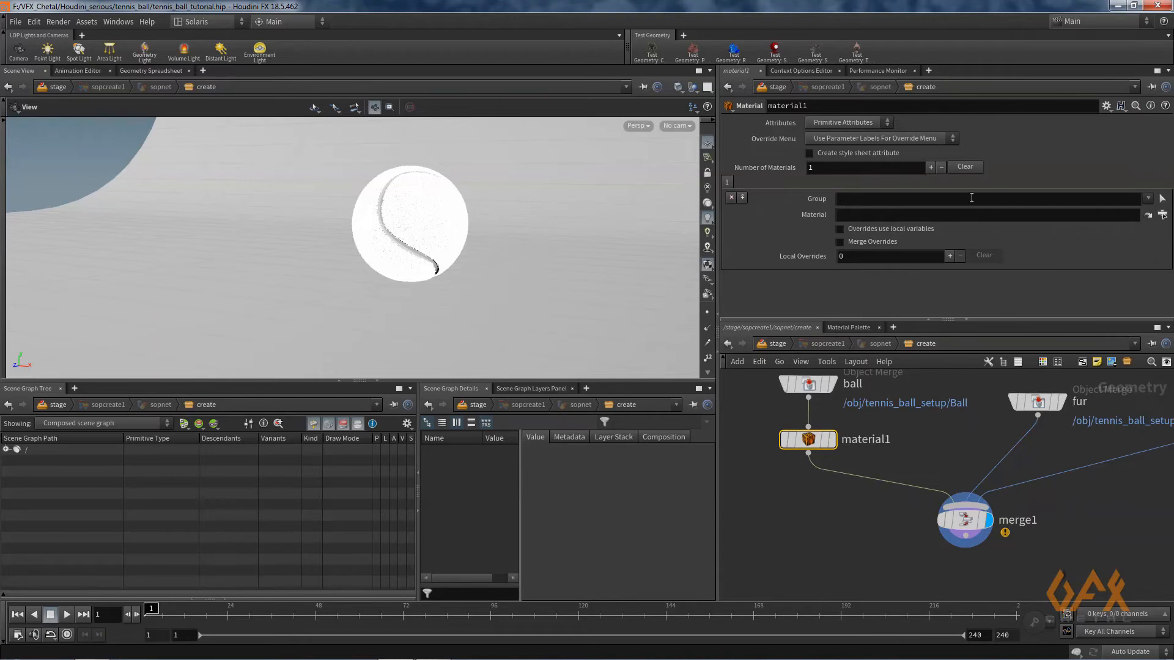
- Set the new Material node's Group to felt_poly and its Material to /stage/materiallibrary1/felt_material
{"action": "left_click", "coordinate": [1147, 199]}
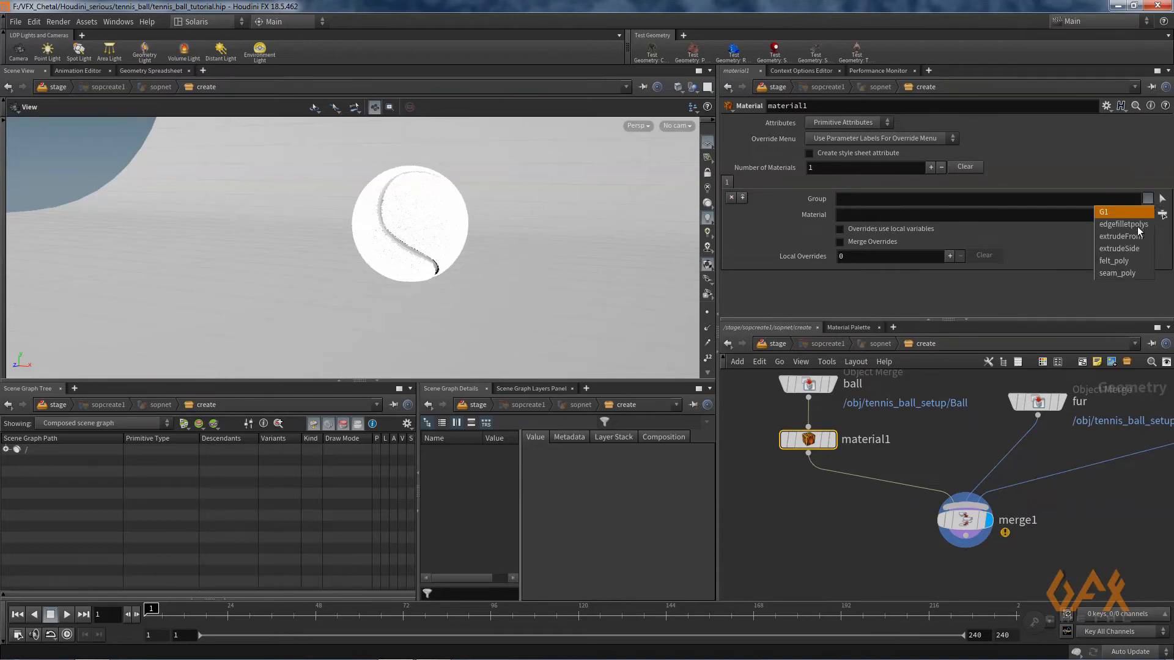
{"action": "left_click", "coordinate": [1116, 261]}
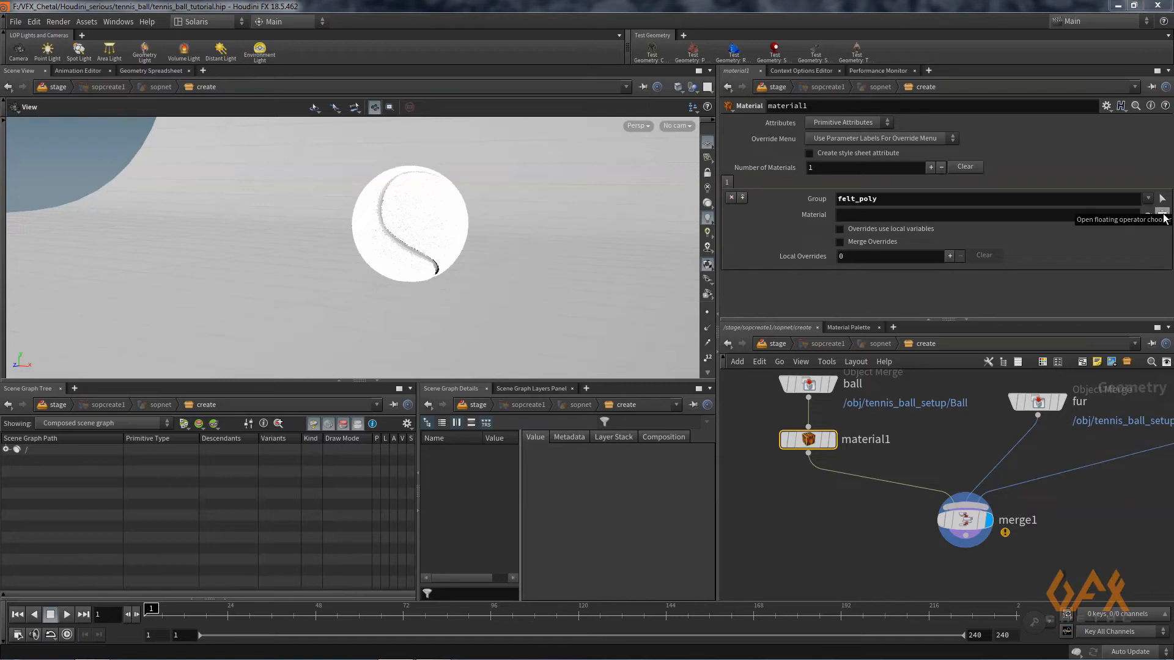
{"action": "left_click", "coordinate": [1163, 216]}
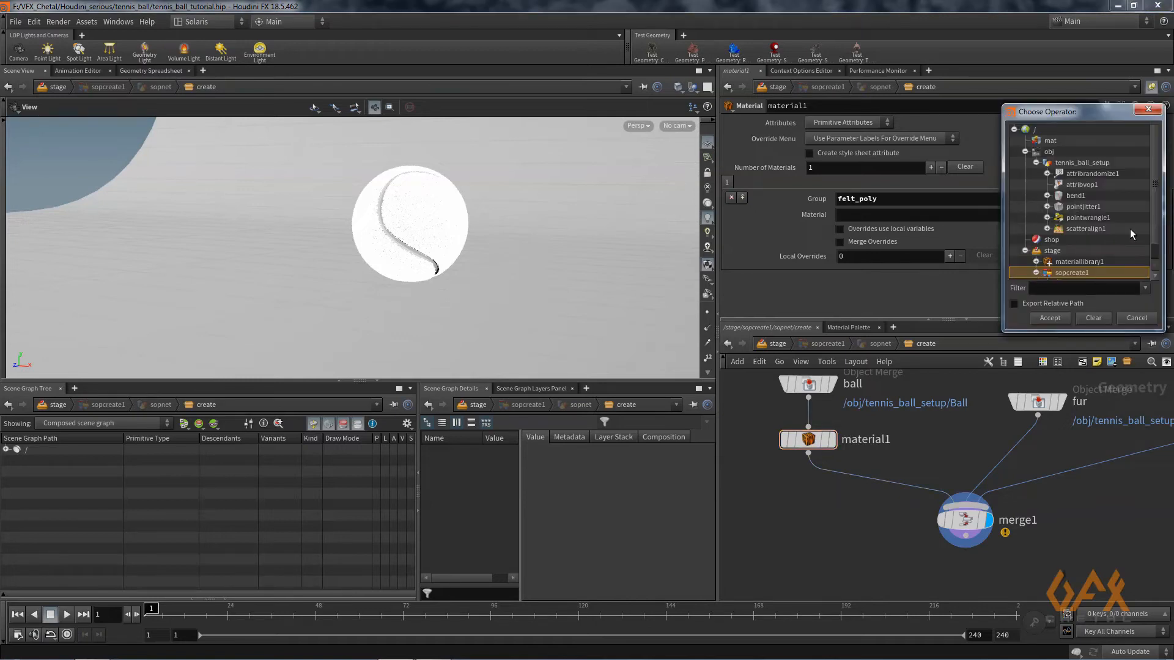
{"action": "left_click_drag", "start_coordinate": [1152, 223], "coordinate": [1156, 255]}
{"action": "left_click", "coordinate": [1036, 242]}
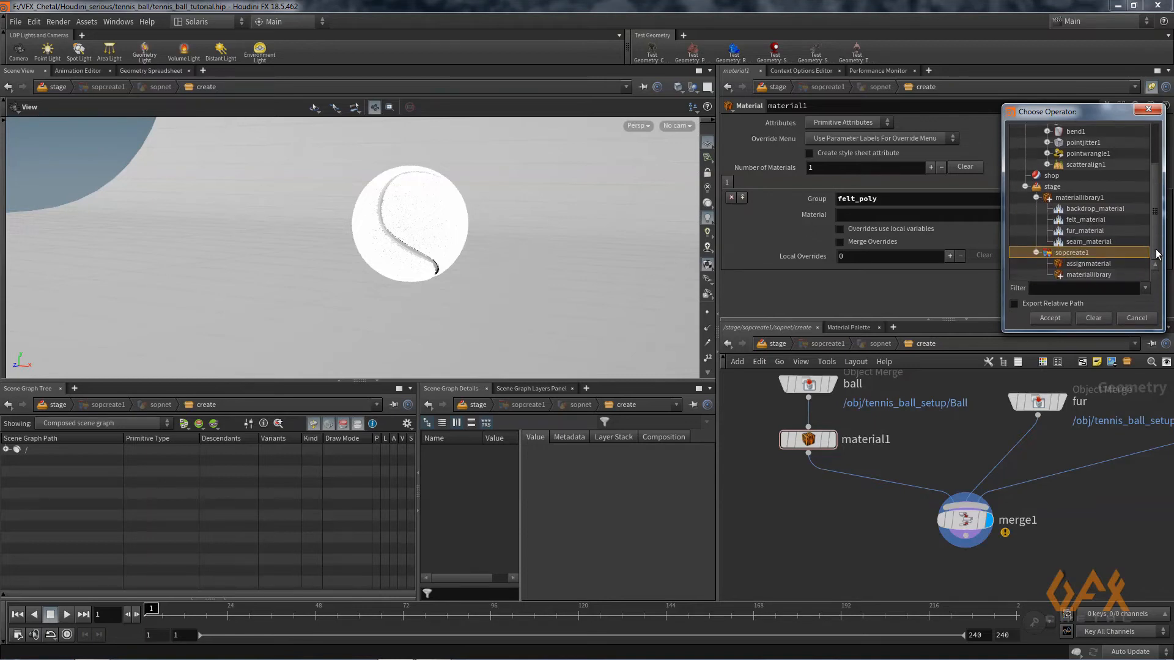
{"action": "left_click", "coordinate": [1082, 220]}
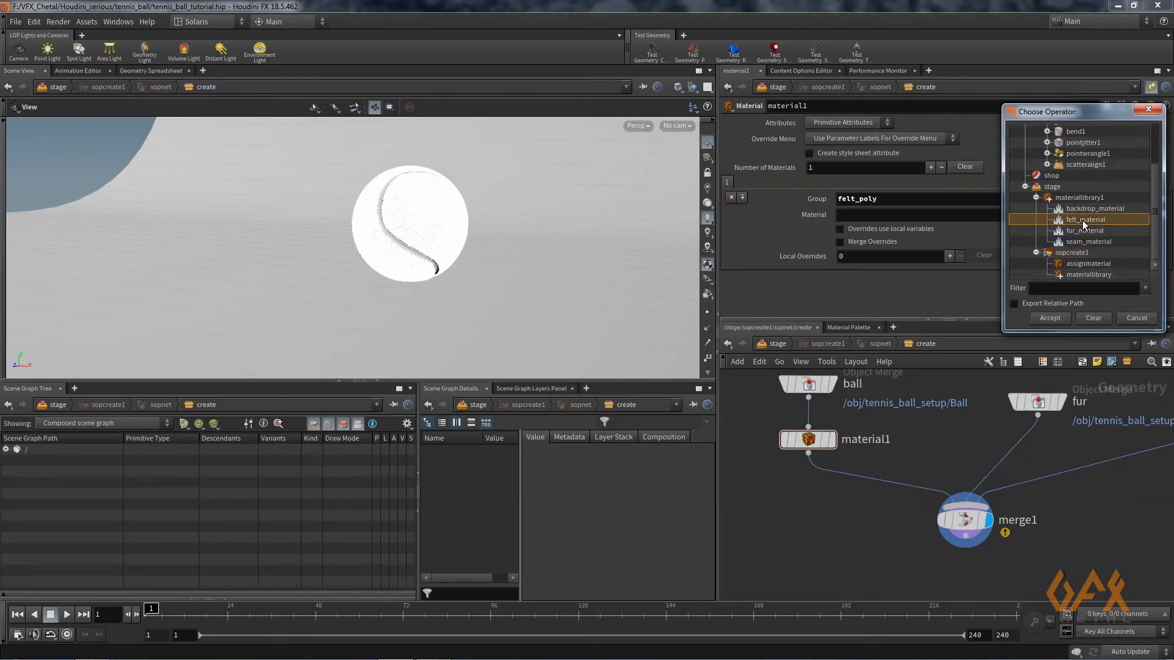
{"action": "left_click", "coordinate": [1050, 318]}
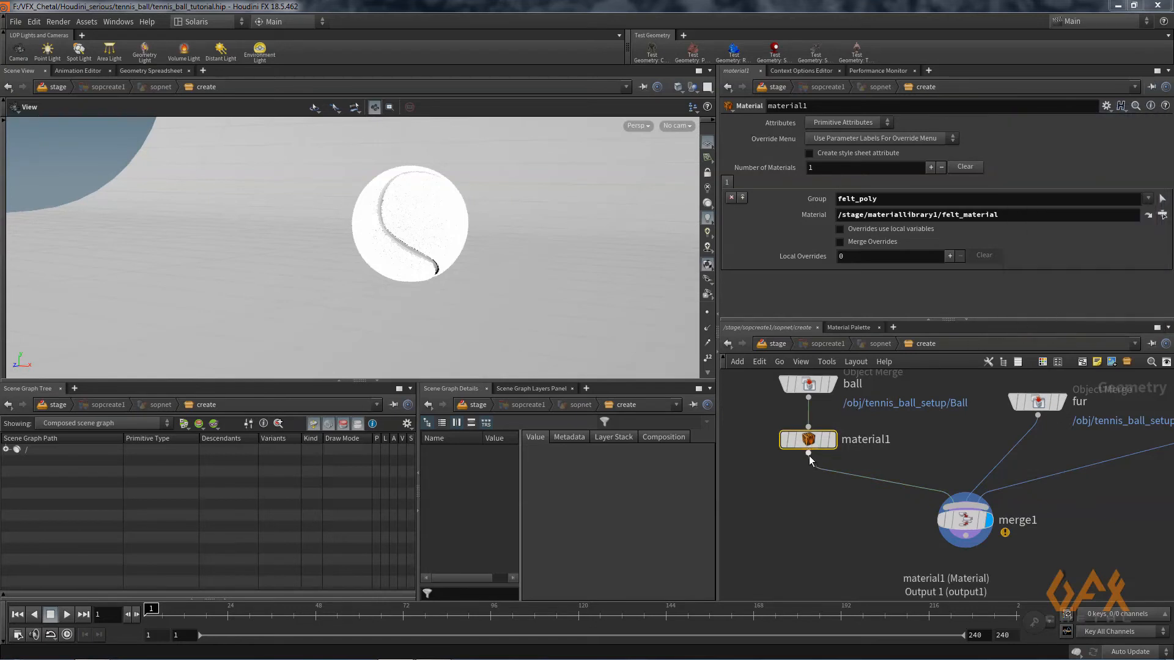
- Rename the Material node under the ball Object Merge as felt
{"action": "double_click", "coordinate": [865, 439]}
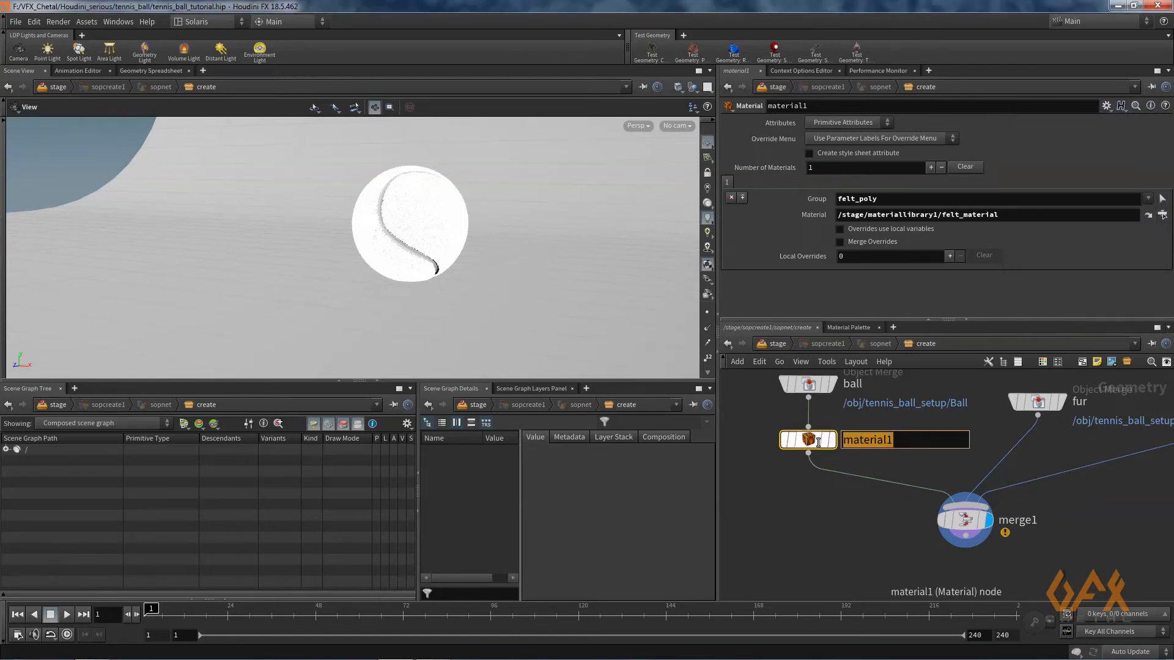
{"action": "type", "text": "felt"}
{"action": "key", "text": "Return"}
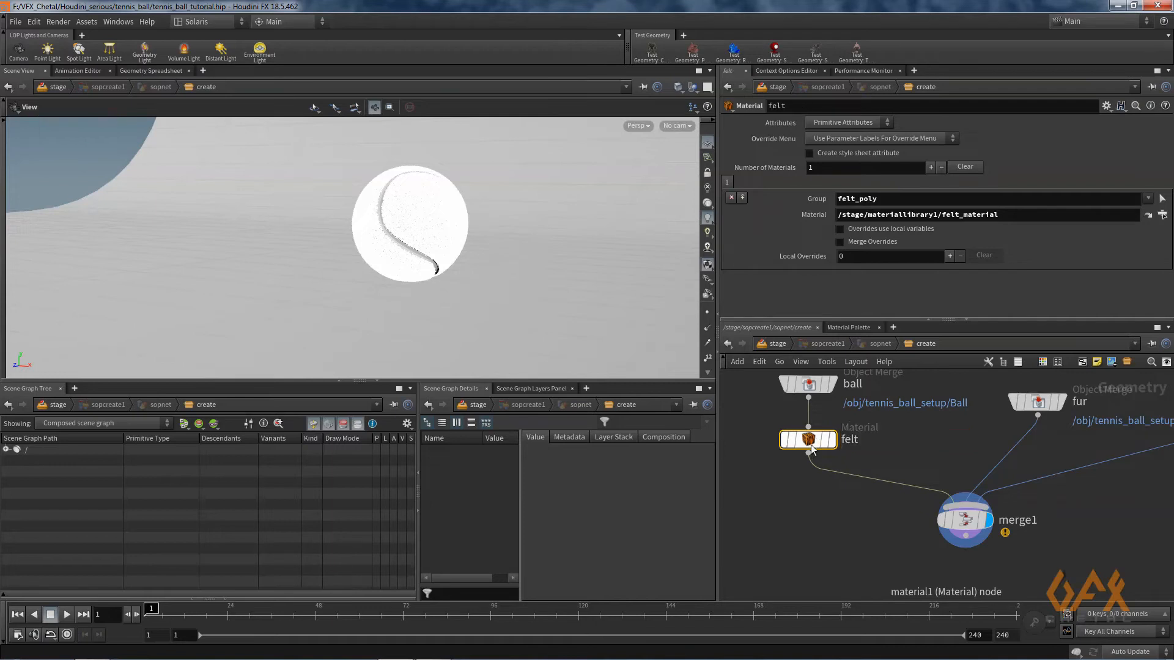
- Insert a second Material node between felt and merge1 and rename it as seam
{"action": "key", "text": "Tab"}
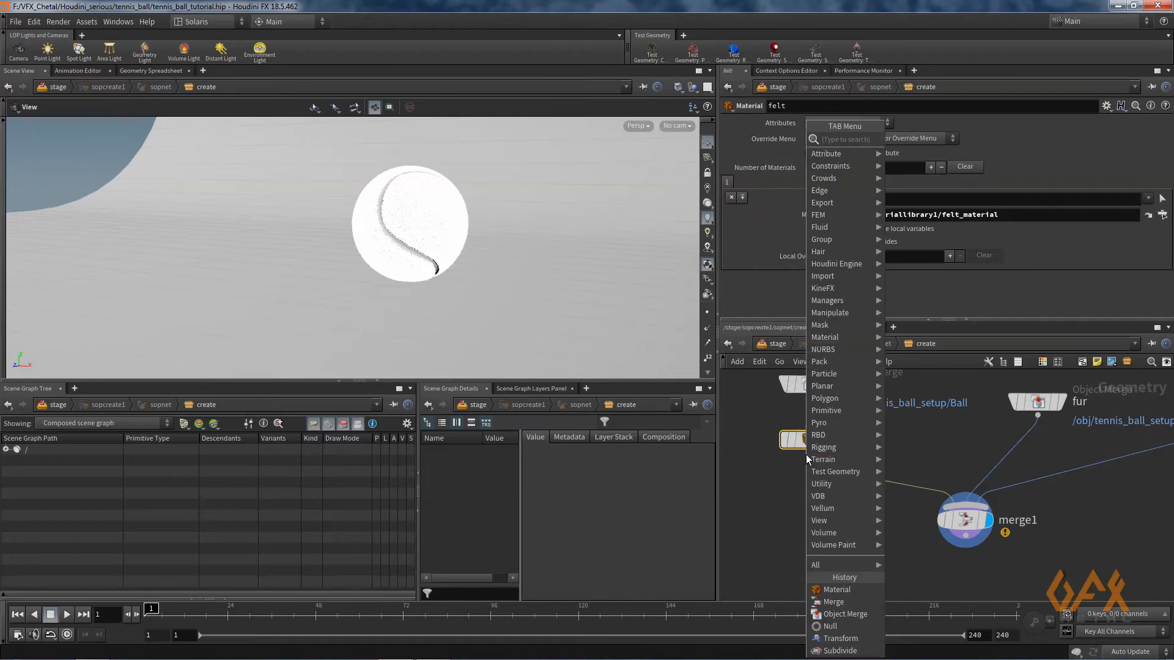
{"action": "type", "text": "mater"}
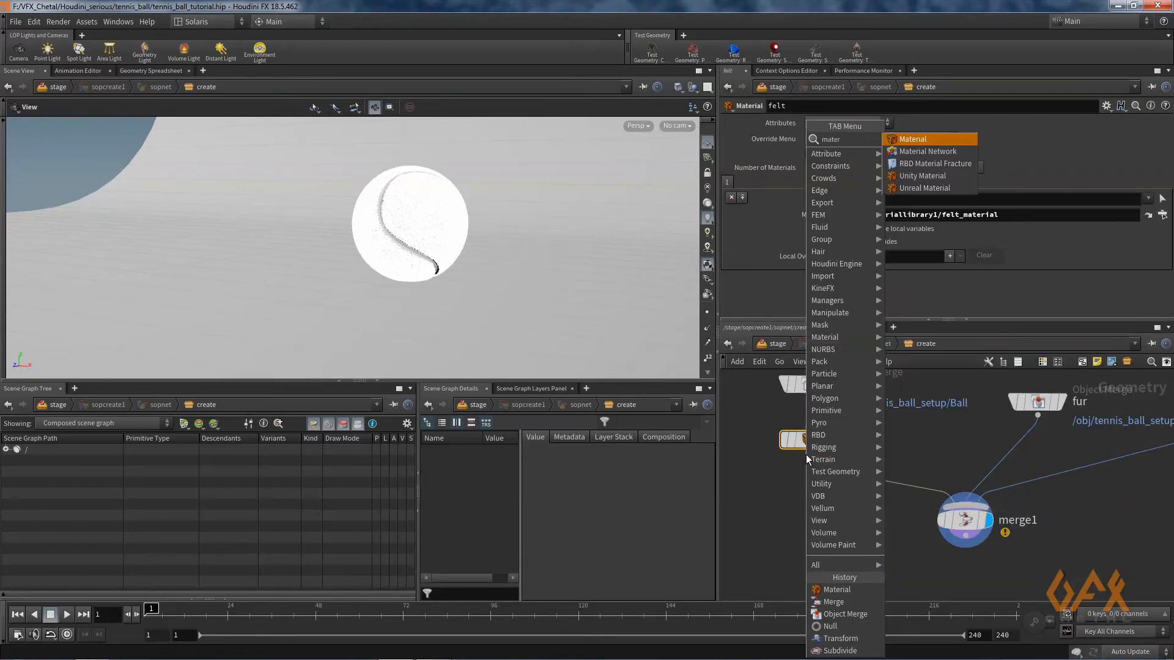
{"action": "key", "text": "Return"}
{"action": "left_click", "coordinate": [815, 475]}
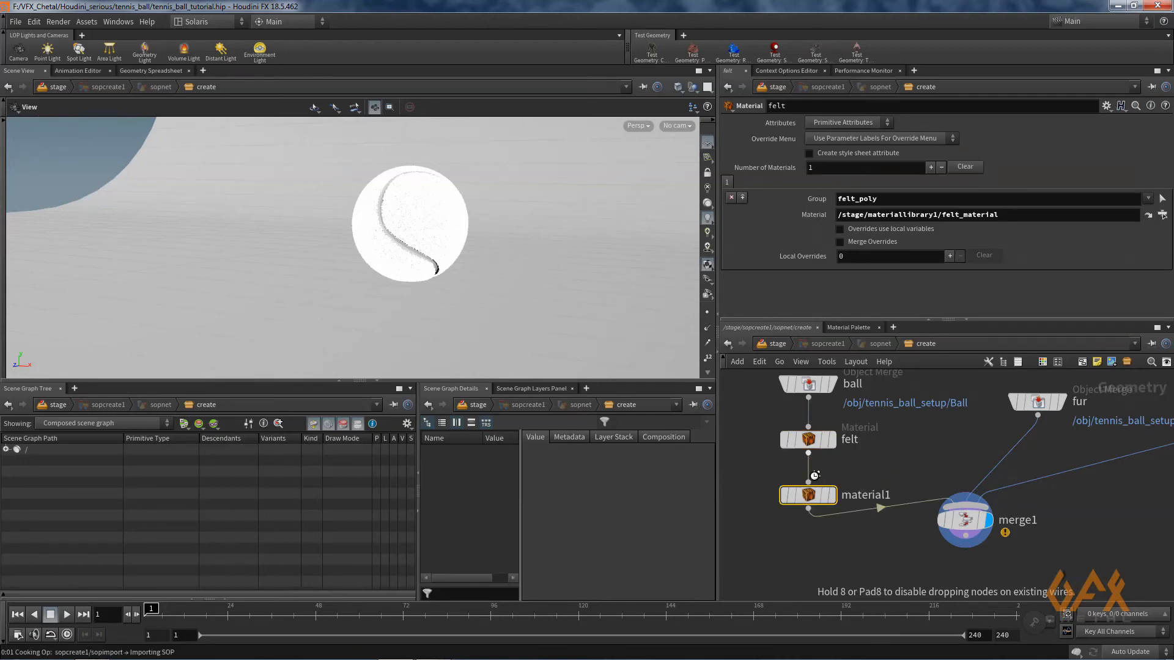
{"action": "double_click", "coordinate": [872, 496]}
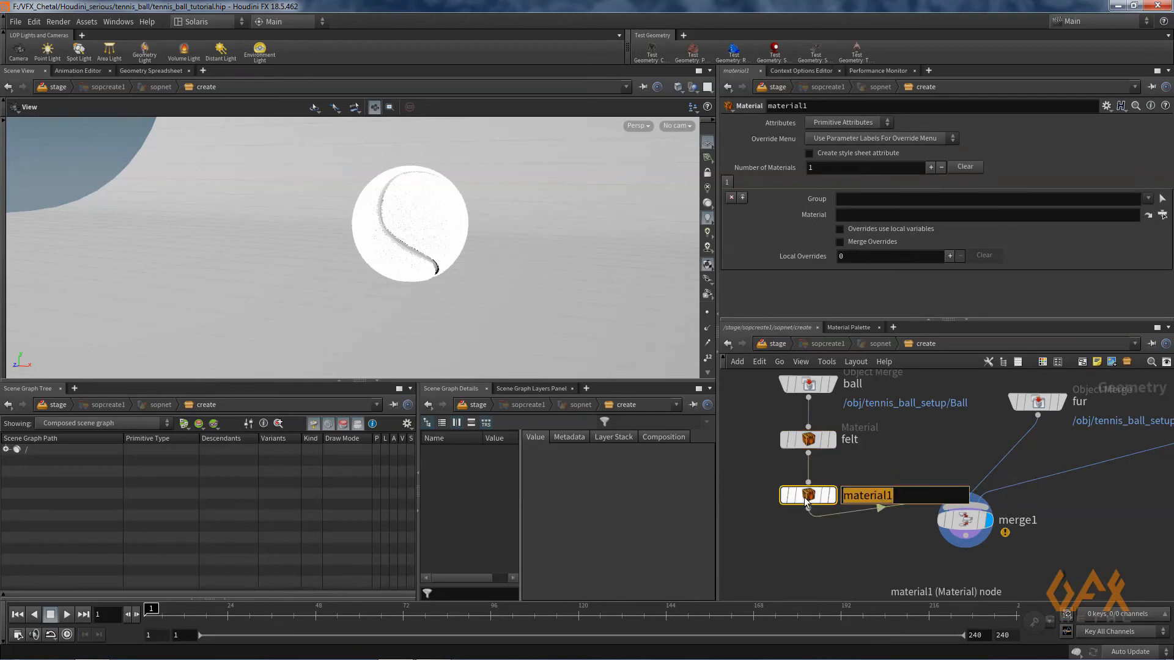
{"action": "type", "text": "seam"}
{"action": "key", "text": "Return"}
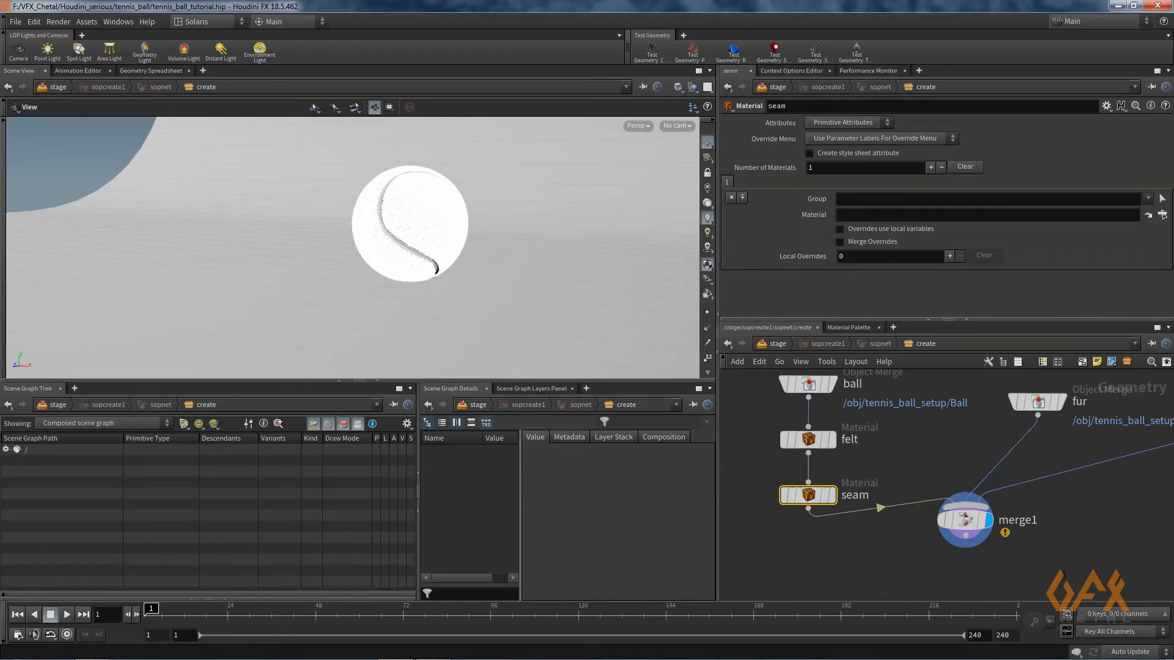
- Set the seam node's Group to seam_poly and its Material to /stage/materiallibrary1/seam_material
{"action": "left_click", "coordinate": [1148, 199]}
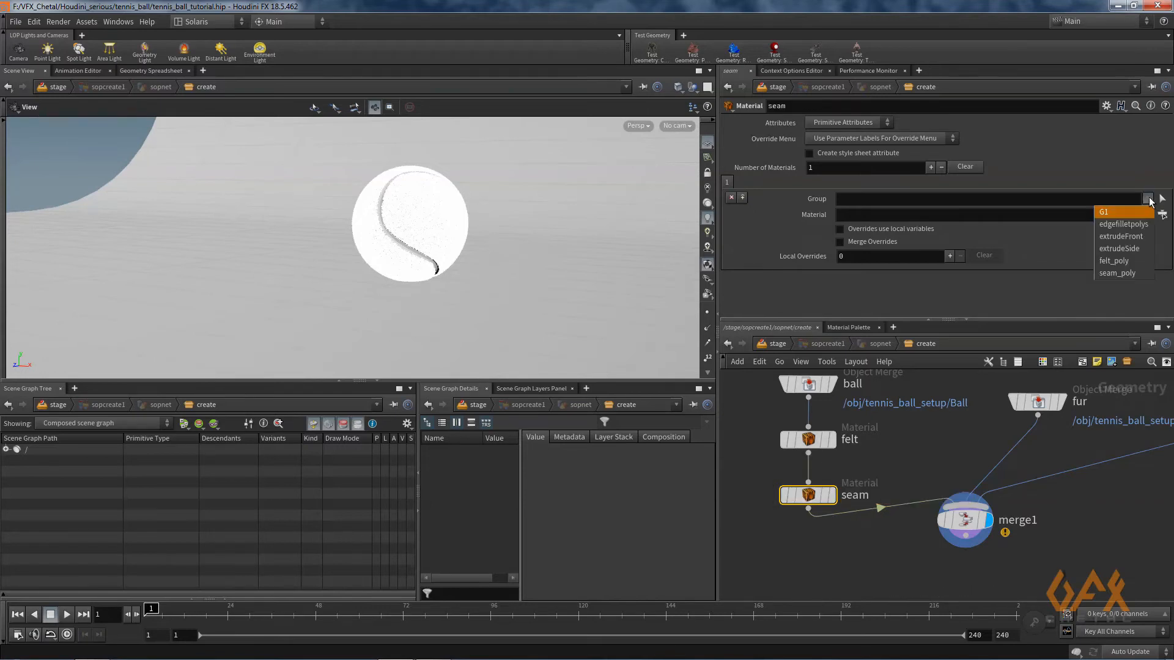
{"action": "left_click", "coordinate": [1121, 269]}
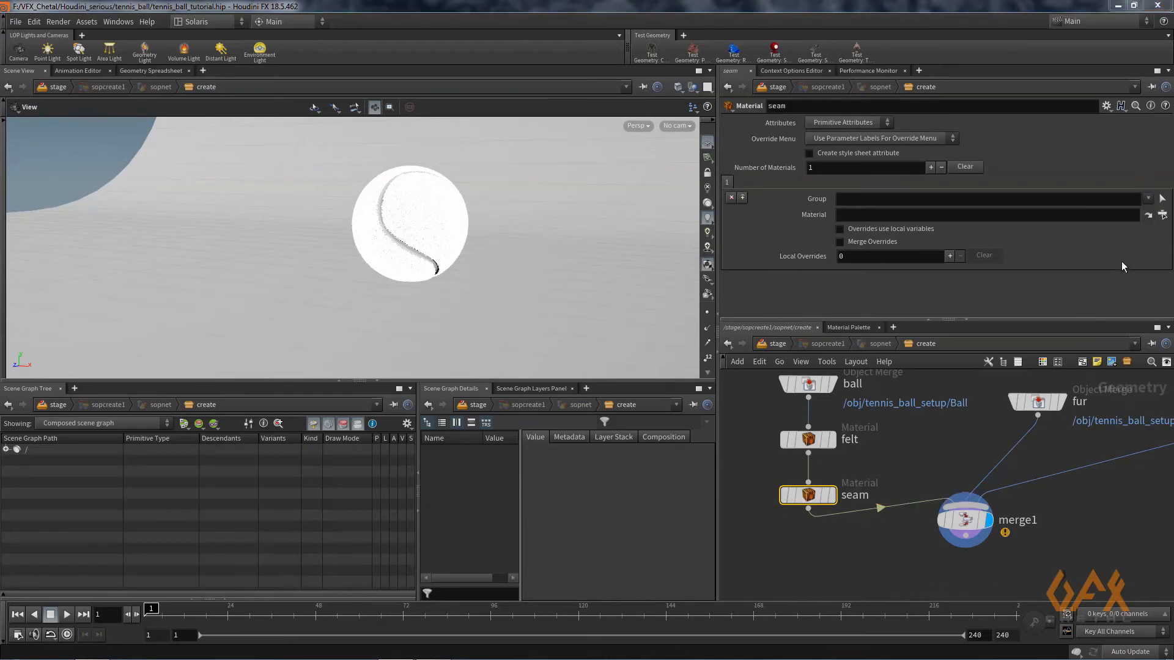
{"action": "left_click", "coordinate": [1162, 217]}
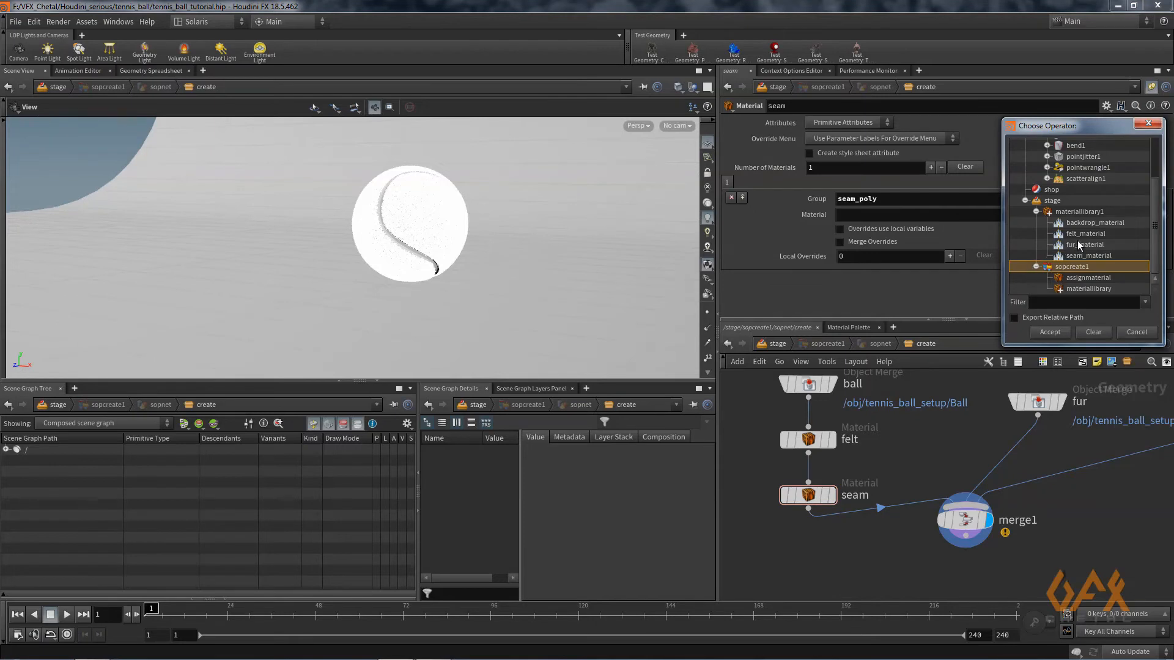
{"action": "left_click", "coordinate": [1076, 256]}
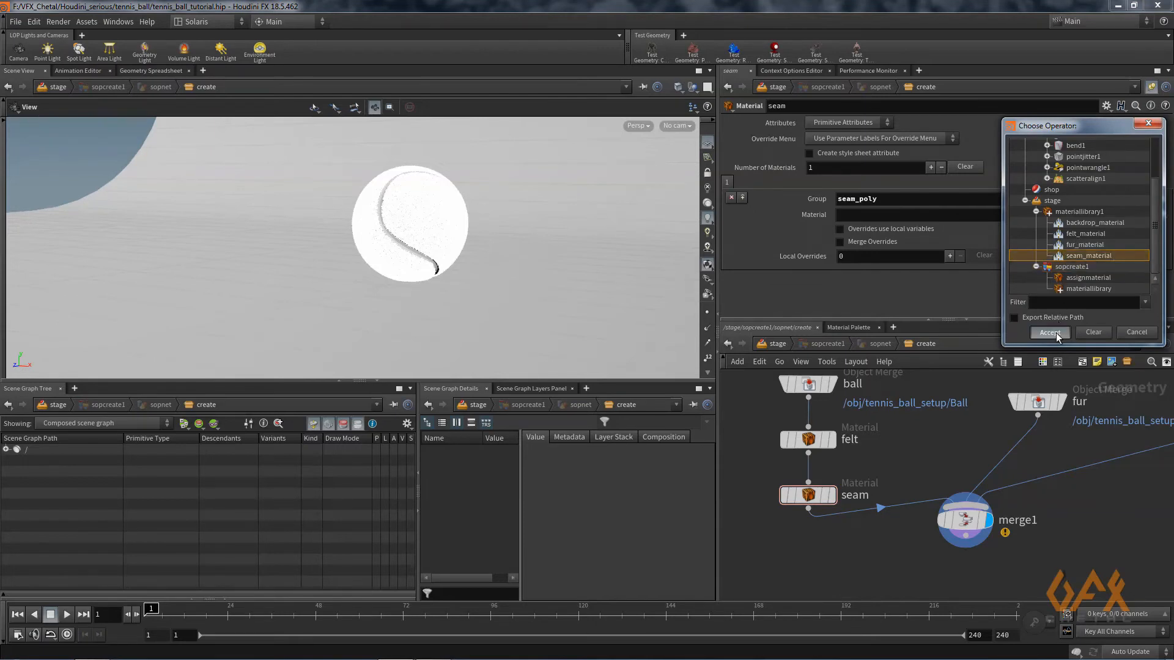
{"action": "left_click", "coordinate": [1052, 332]}
- Insert a Material node between the backdrop Object Merge and merge1 and rename it as backdrop
{"action": "middle_click_drag", "start_coordinate": [989, 442], "coordinate": [816, 441]}
{"action": "left_click_drag", "start_coordinate": [866, 420], "coordinate": [843, 400]}
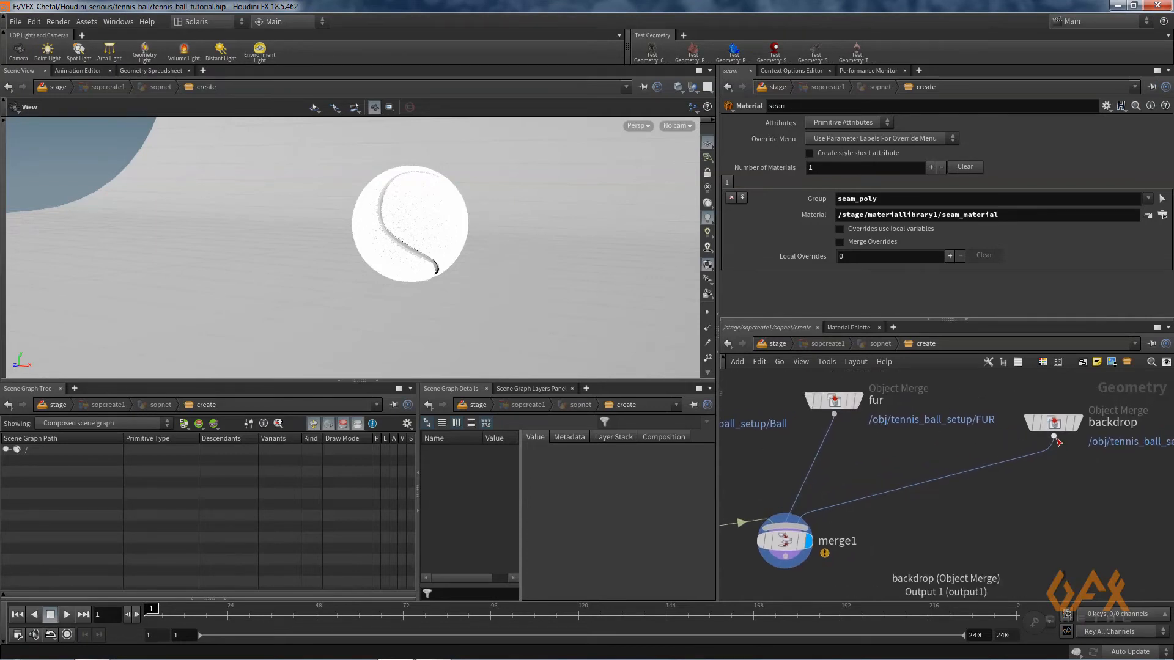
{"action": "left_click", "coordinate": [1056, 437]}
{"action": "type", "text": "mater"}
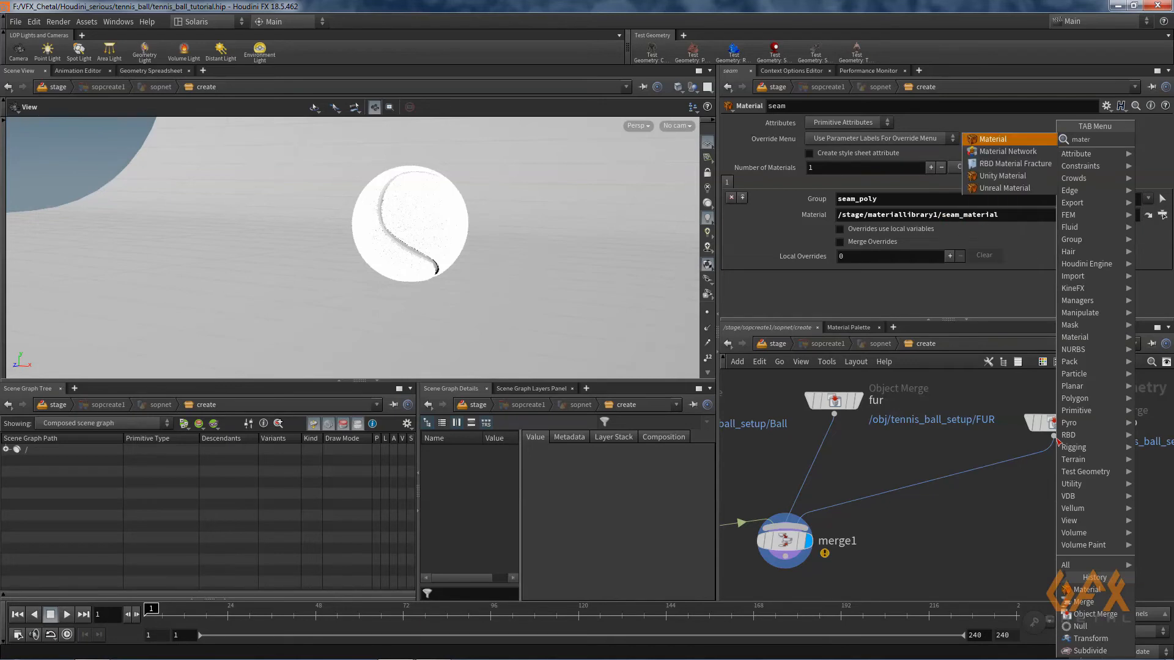
{"action": "key", "text": "Return"}
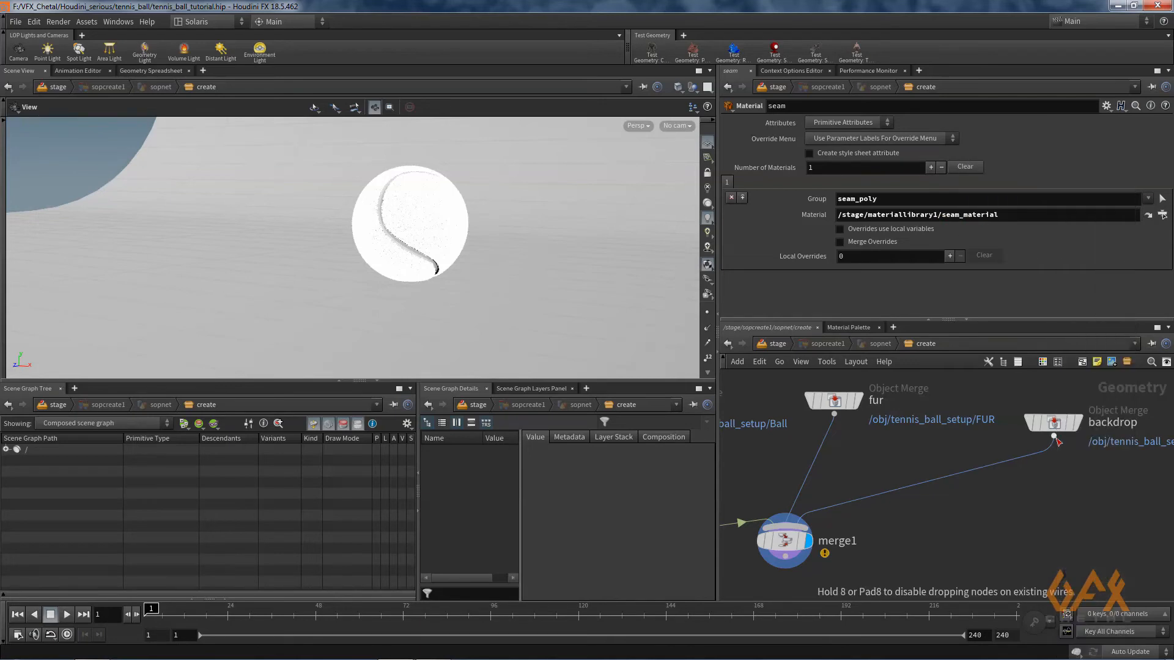
{"action": "left_click", "coordinate": [1070, 473]}
{"action": "double_click", "coordinate": [1107, 479]}
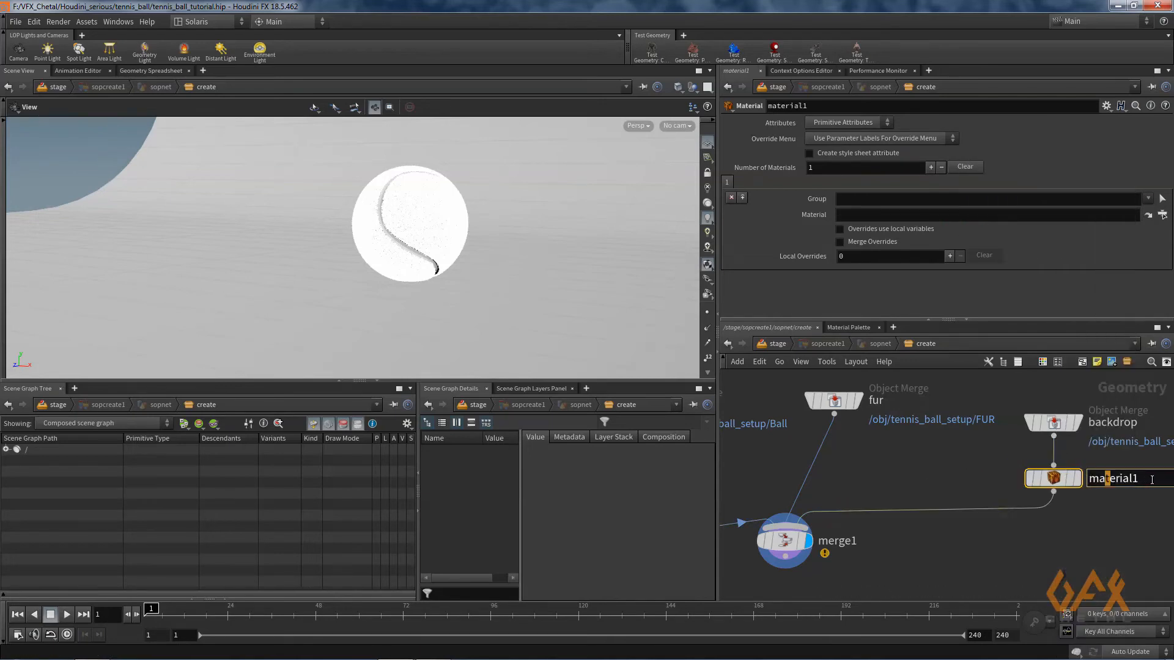
{"action": "type", "text": "backdroop"}
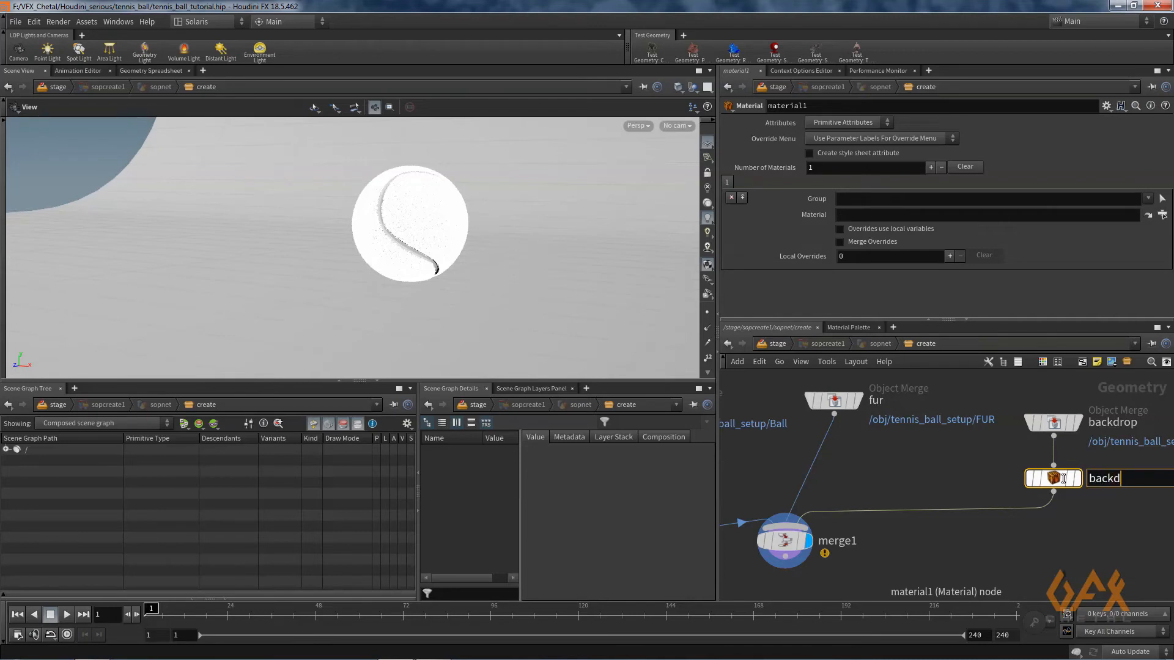
{"action": "key", "text": "BackSpace"}
{"action": "key", "text": "BackSpace"}
{"action": "type", "text": "p"}
{"action": "key", "text": "Return"}
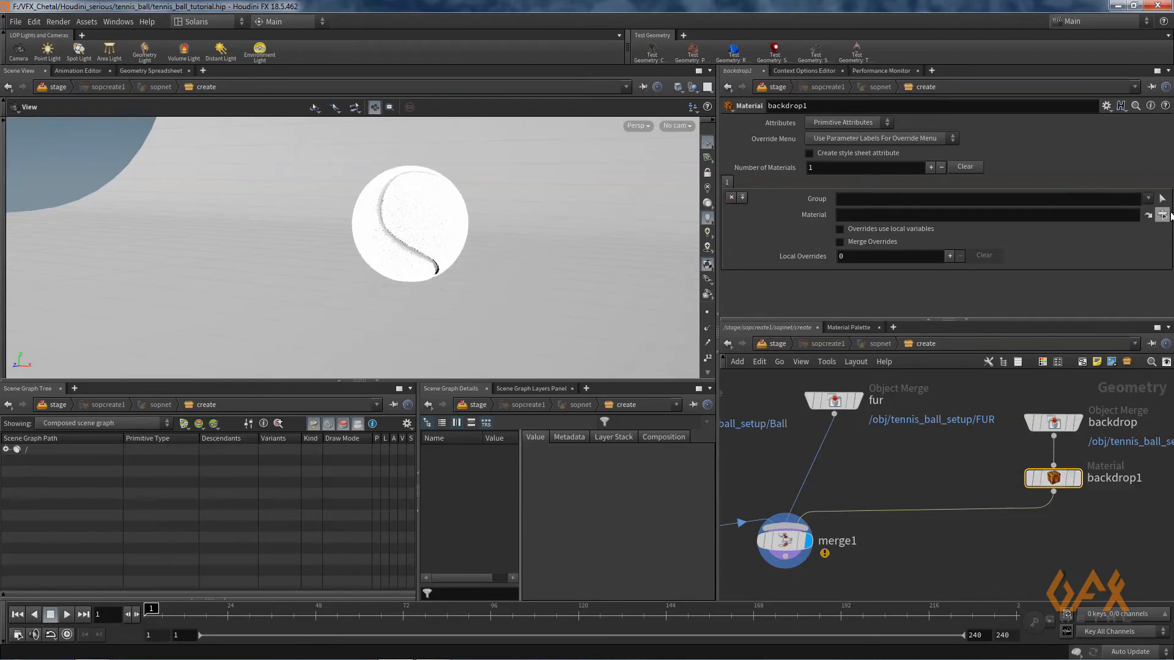
- Assign /stage/materiallibrary1/backdrop_material in the backdrop's Material node, leaving its Group empty
{"action": "left_click", "coordinate": [1148, 198]}
{"action": "left_click", "coordinate": [1161, 215]}
{"action": "left_click", "coordinate": [1082, 210]}
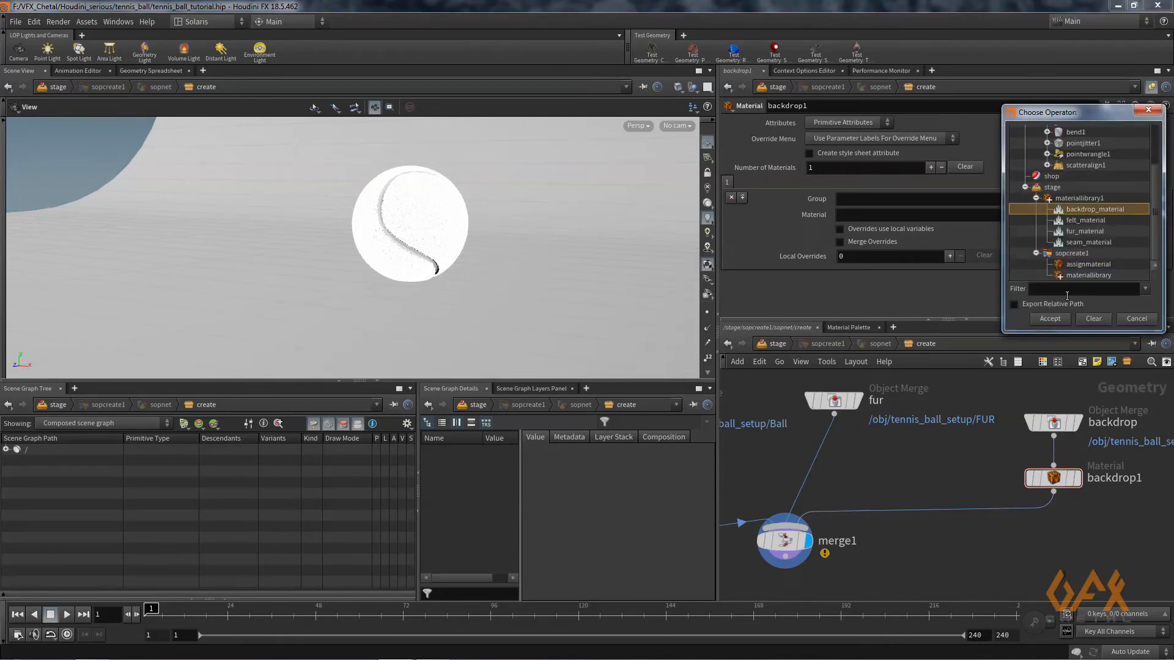
{"action": "left_click", "coordinate": [1052, 319]}
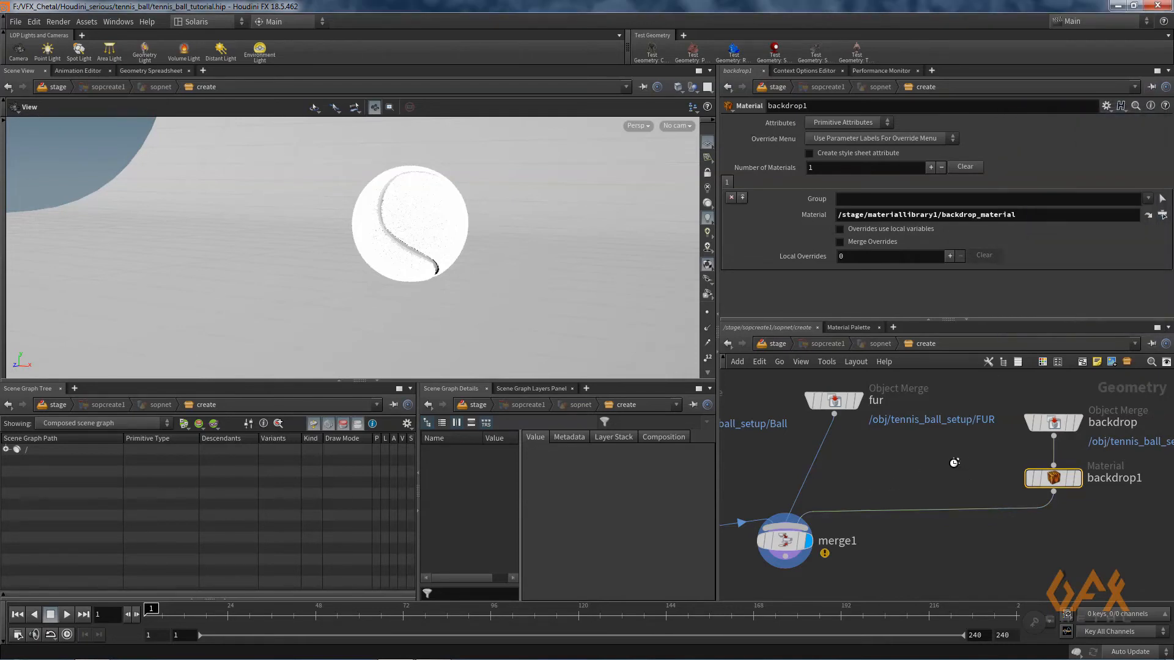
- Return to the stage and append an Assign Material node after materiallibrary1, placed below it and set as the displayed node
{"action": "middle_click_drag", "start_coordinate": [789, 491], "coordinate": [915, 459]}
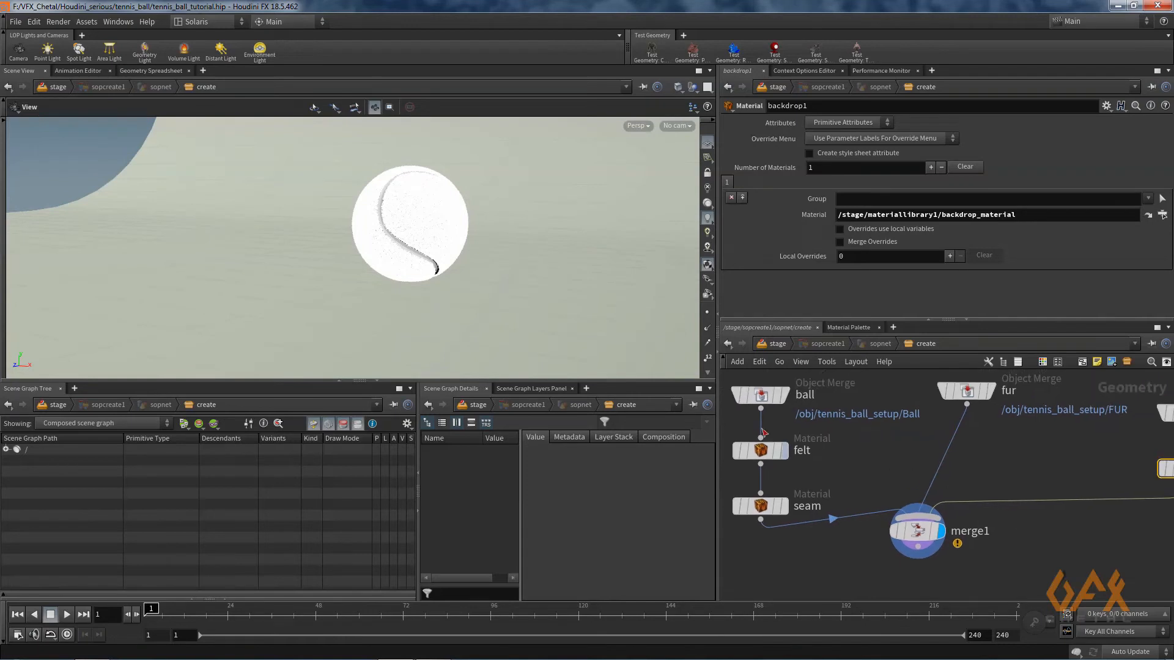
{"action": "middle_click_drag", "start_coordinate": [1025, 432], "coordinate": [1007, 456]}
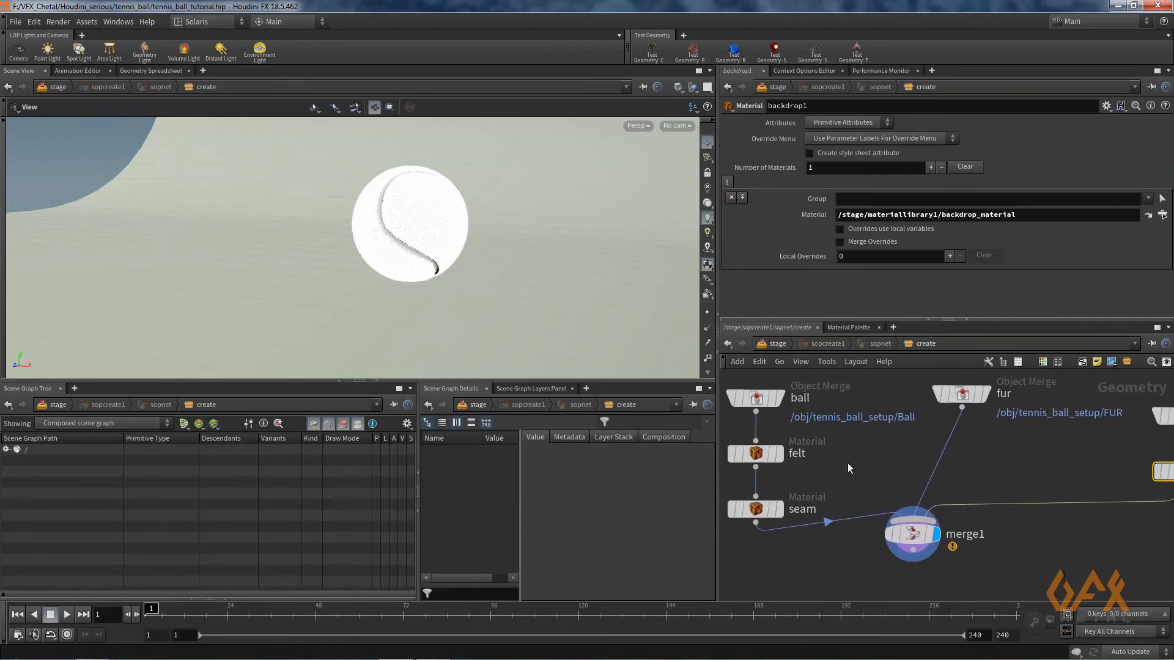
{"action": "mouse_move", "coordinate": [947, 397]}
{"action": "left_click", "coordinate": [777, 344]}
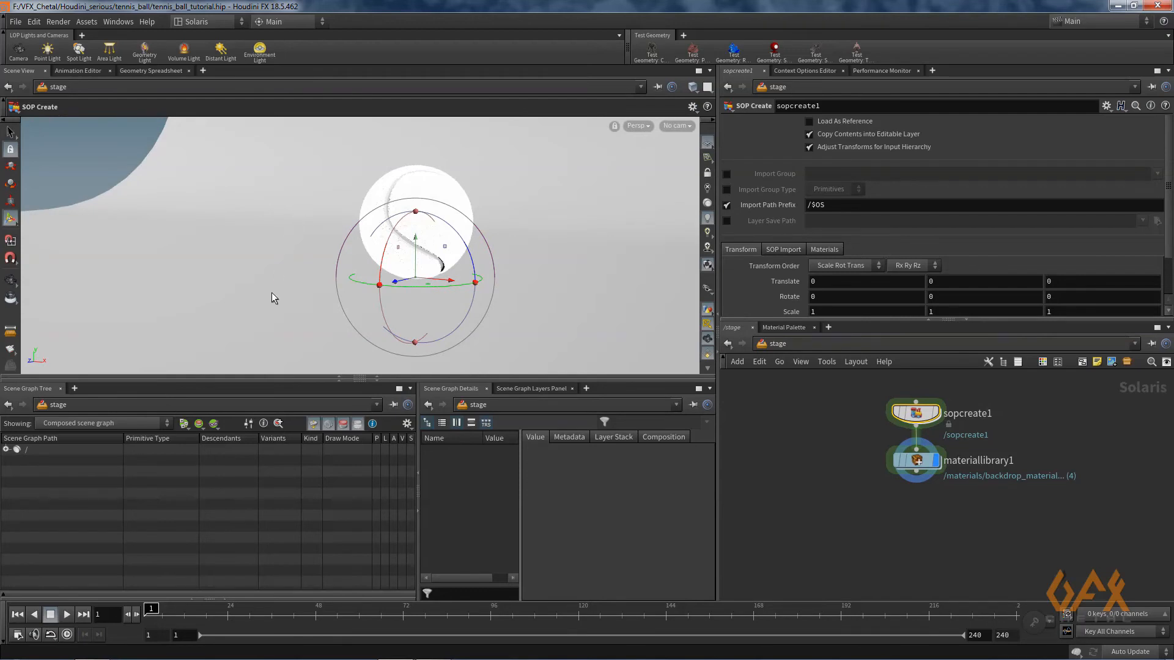
{"action": "left_click_drag", "start_coordinate": [250, 281], "coordinate": [281, 280], "text": "alt"}
{"action": "right_click_drag", "start_coordinate": [265, 265], "coordinate": [420, 266], "text": "alt"}
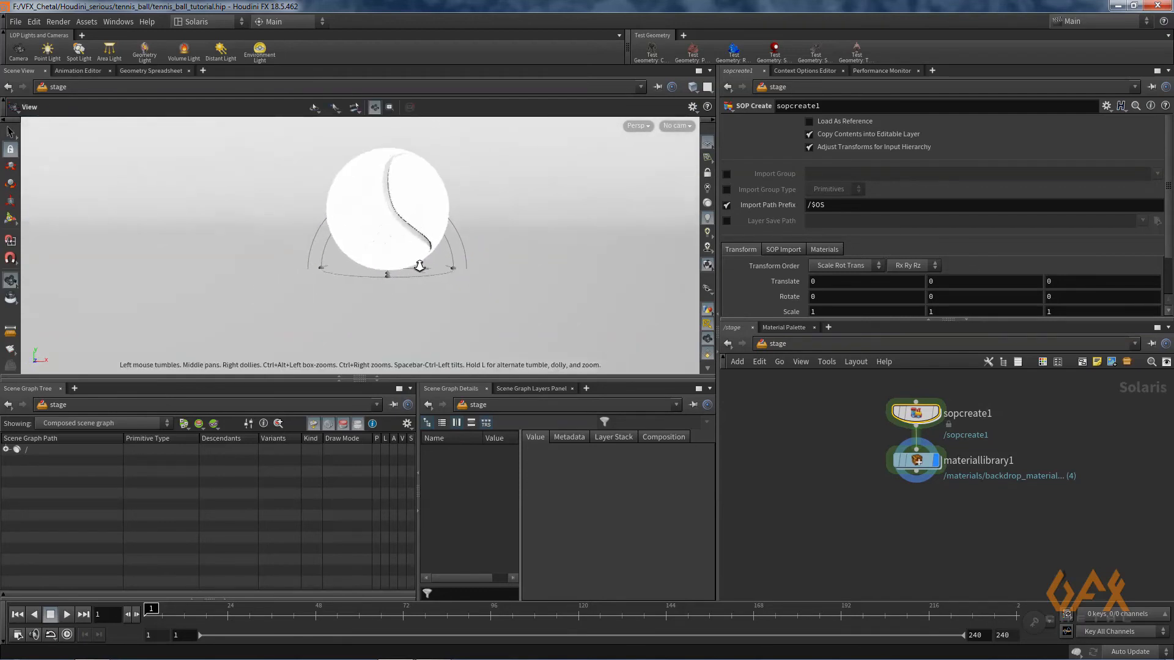
{"action": "key", "text": "Return"}
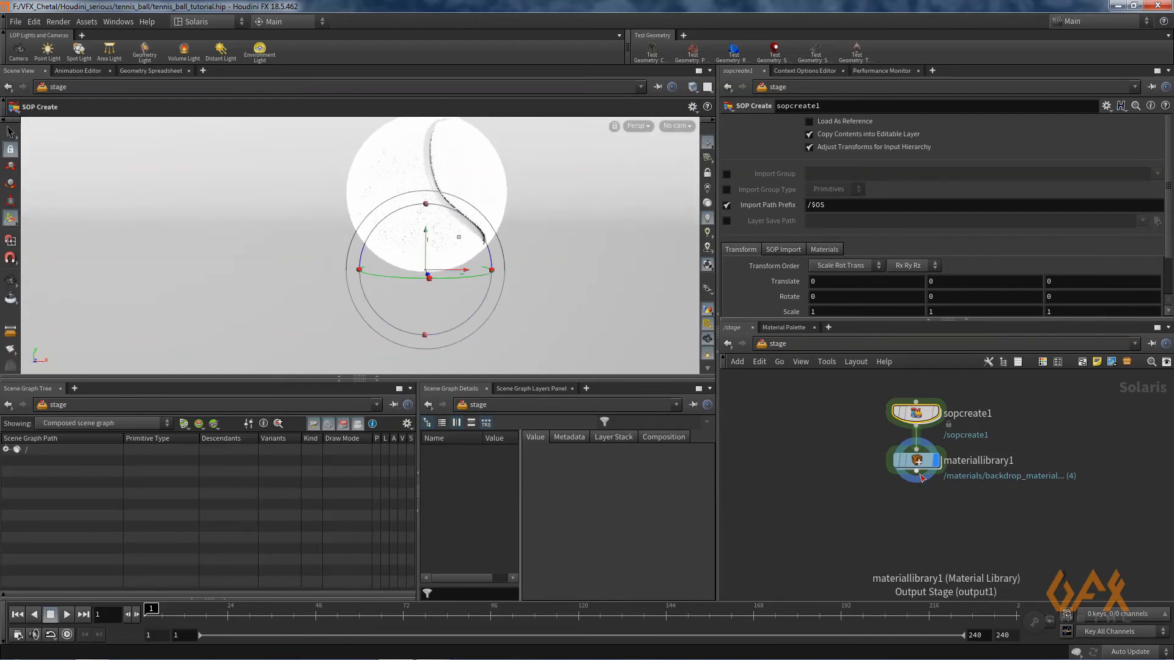
{"action": "key", "text": "Tab"}
{"action": "type", "text": "ass"}
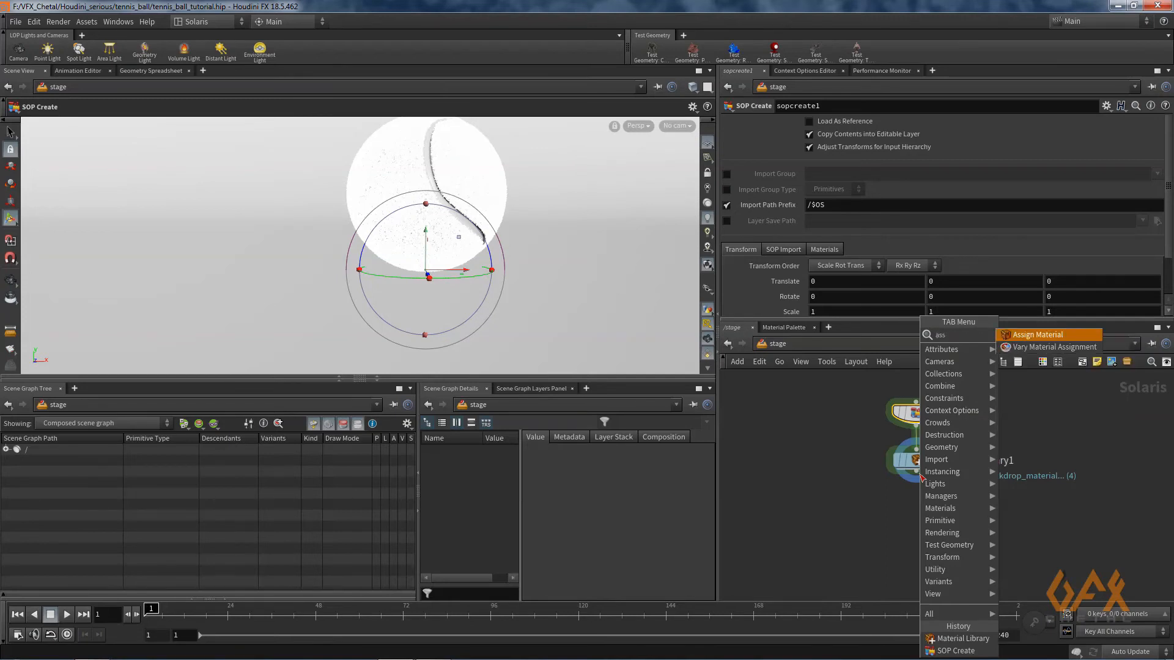
{"action": "key", "text": "Return"}
{"action": "left_click", "coordinate": [916, 506]}
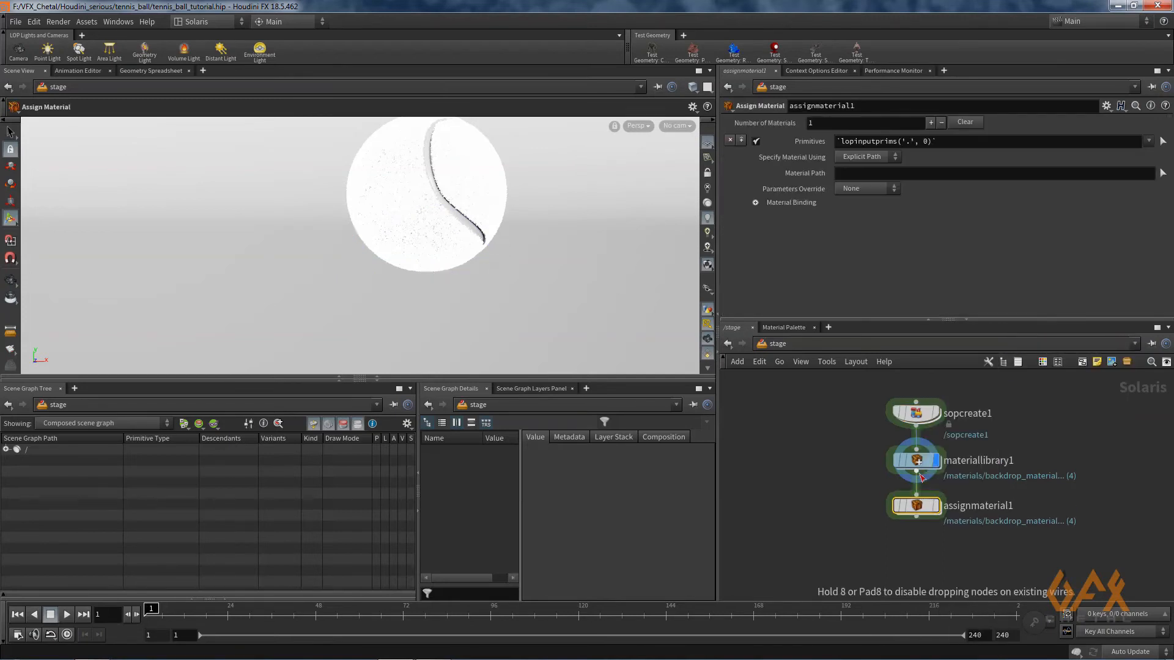
{"action": "left_click_drag", "start_coordinate": [935, 509], "coordinate": [885, 529]}
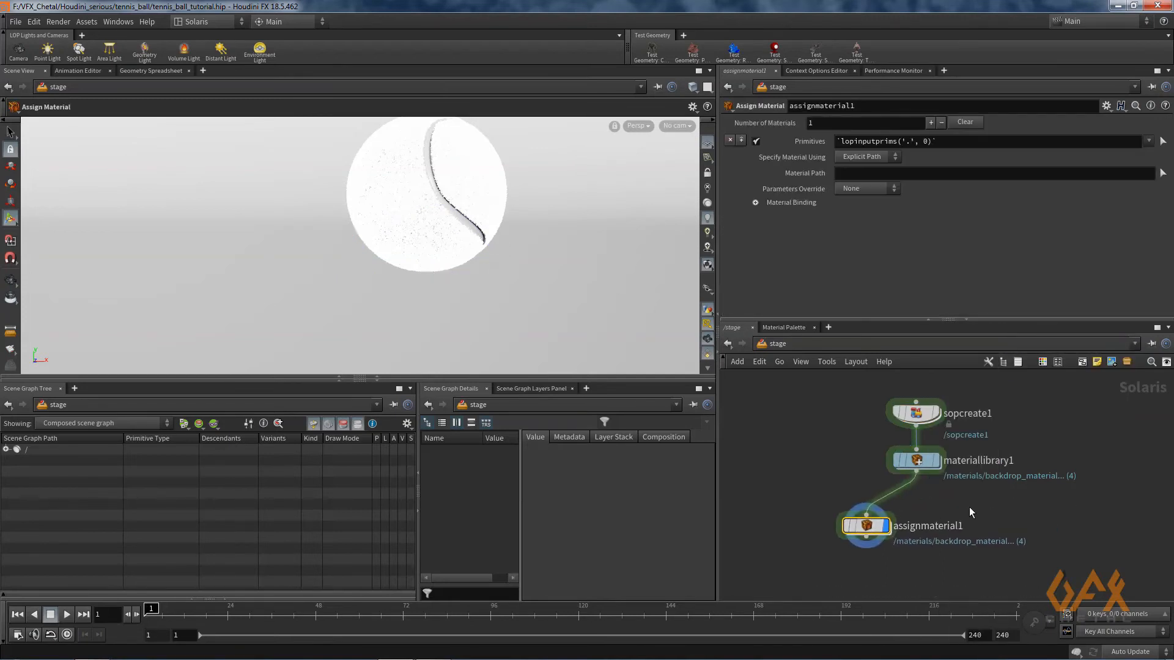
{"action": "key", "text": "Tab"}
{"action": "type", "text": "m"}
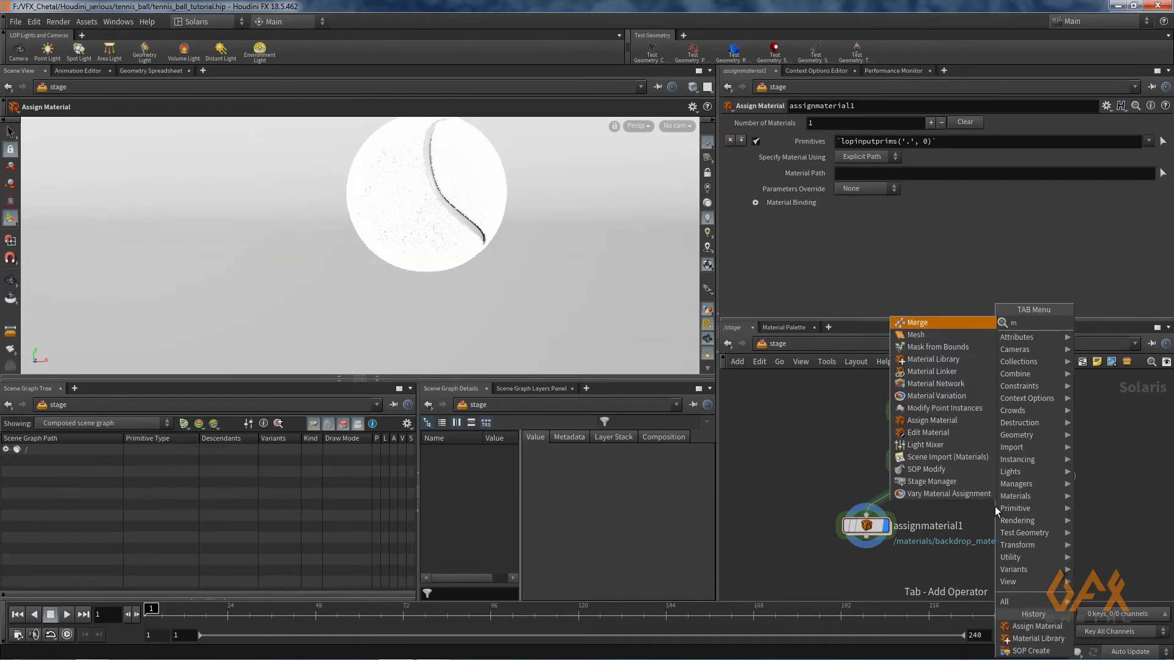
{"action": "type", "text": "ate"}
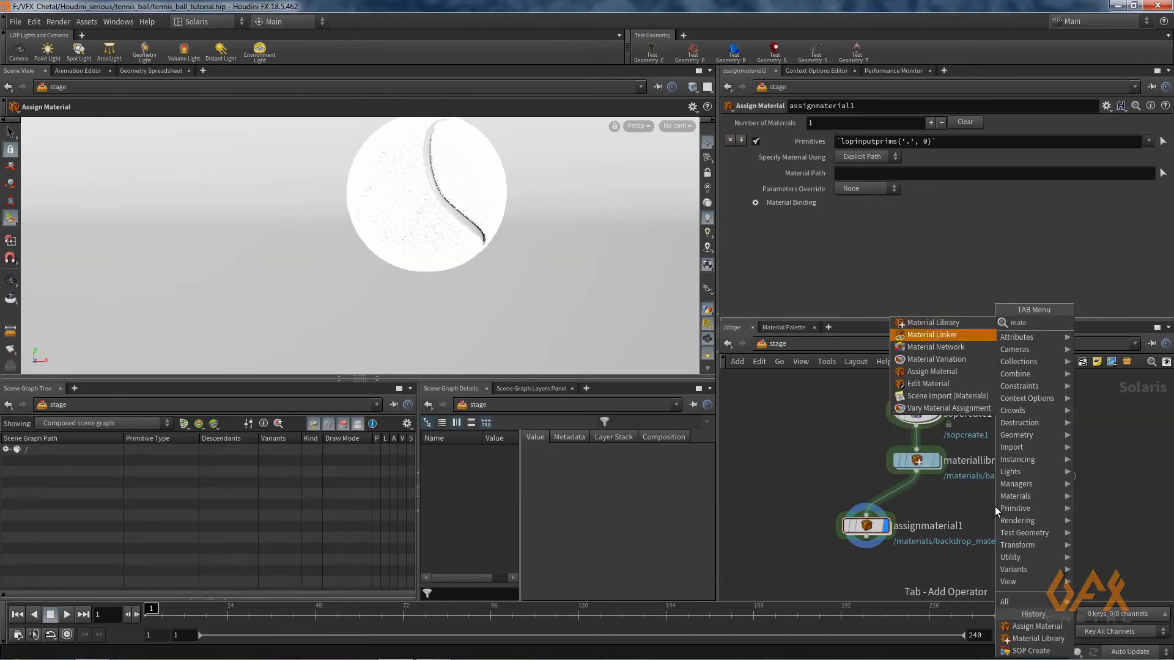
{"action": "key", "text": "Escape"}
- Align the Assign Material node beneath materiallibrary1 and set its number of materials to 4
{"action": "left_click_drag", "start_coordinate": [869, 527], "coordinate": [938, 528]}
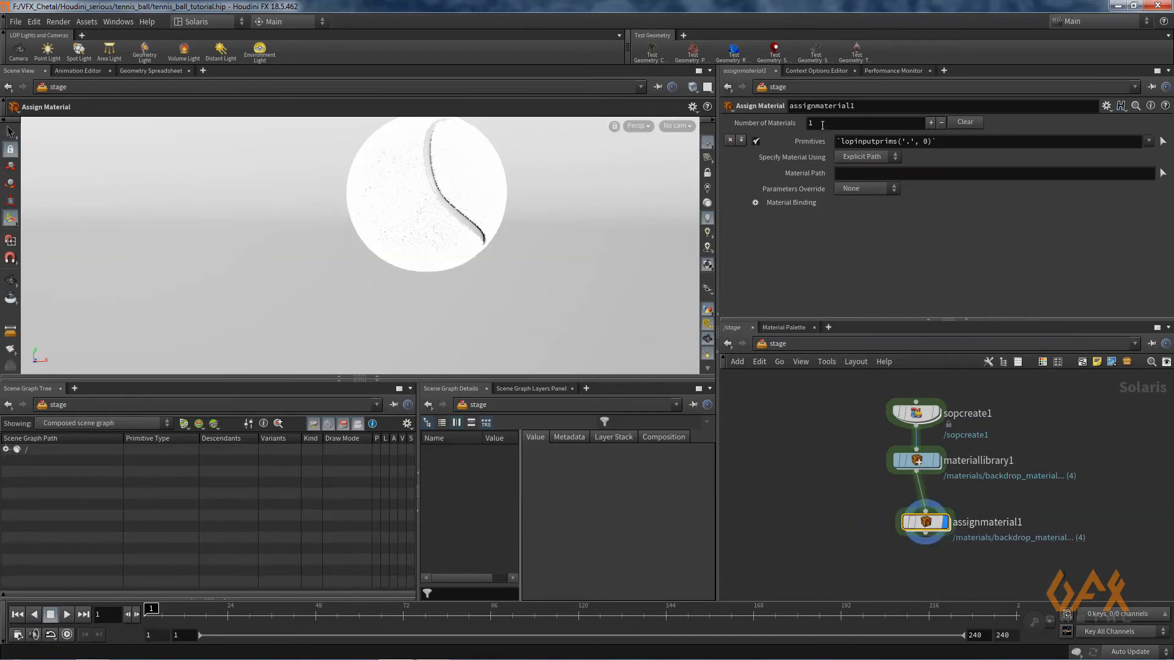
{"action": "left_click_drag", "start_coordinate": [823, 124], "coordinate": [805, 125]}
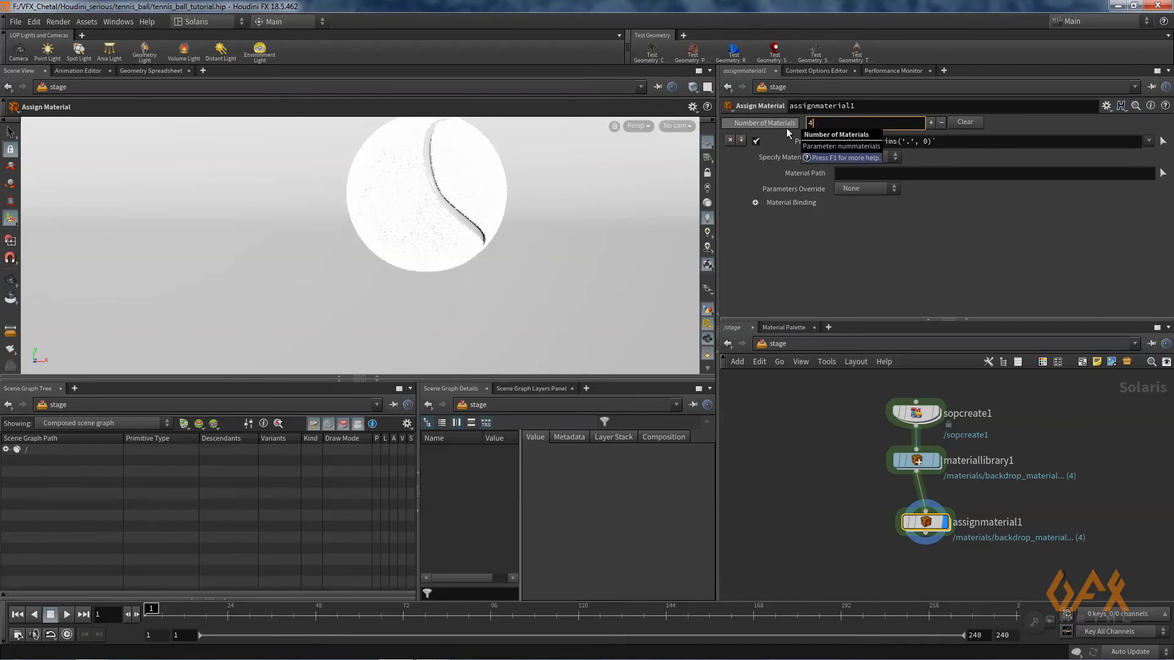
{"action": "key", "text": "Return"}
- Expand the sopcreate1 hierarchy in the scene graph and set the first material entry's Primitives to /sopcreate1/curve_0
{"action": "left_click", "coordinate": [8, 450]}
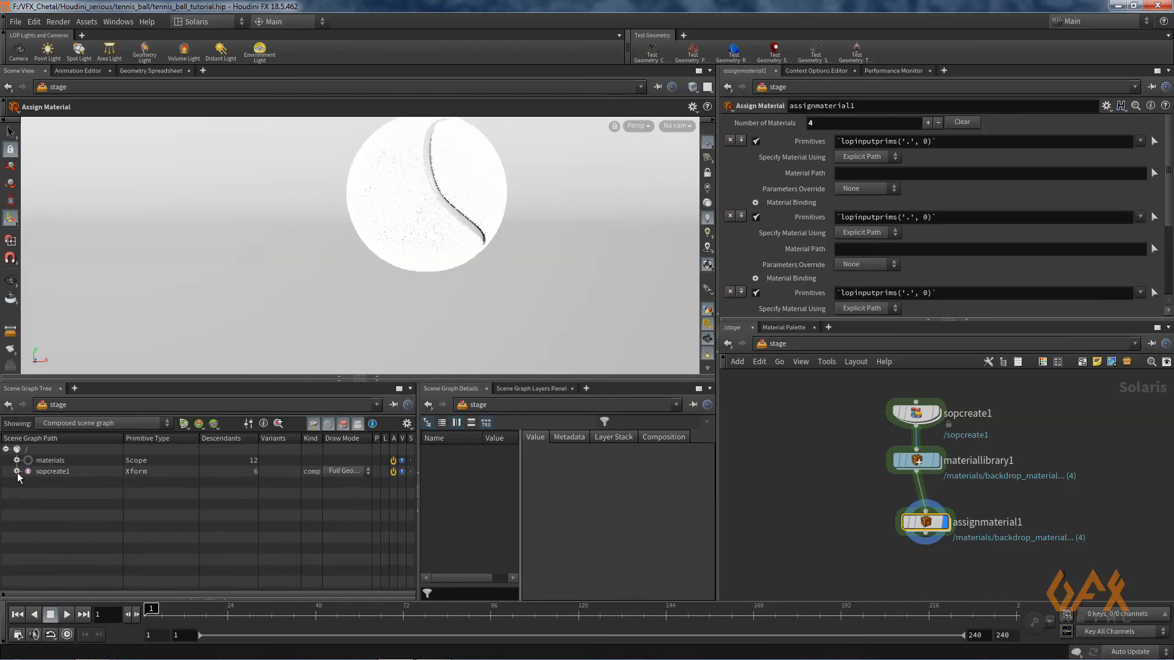
{"action": "left_click", "coordinate": [17, 471]}
{"action": "left_click", "coordinate": [28, 483]}
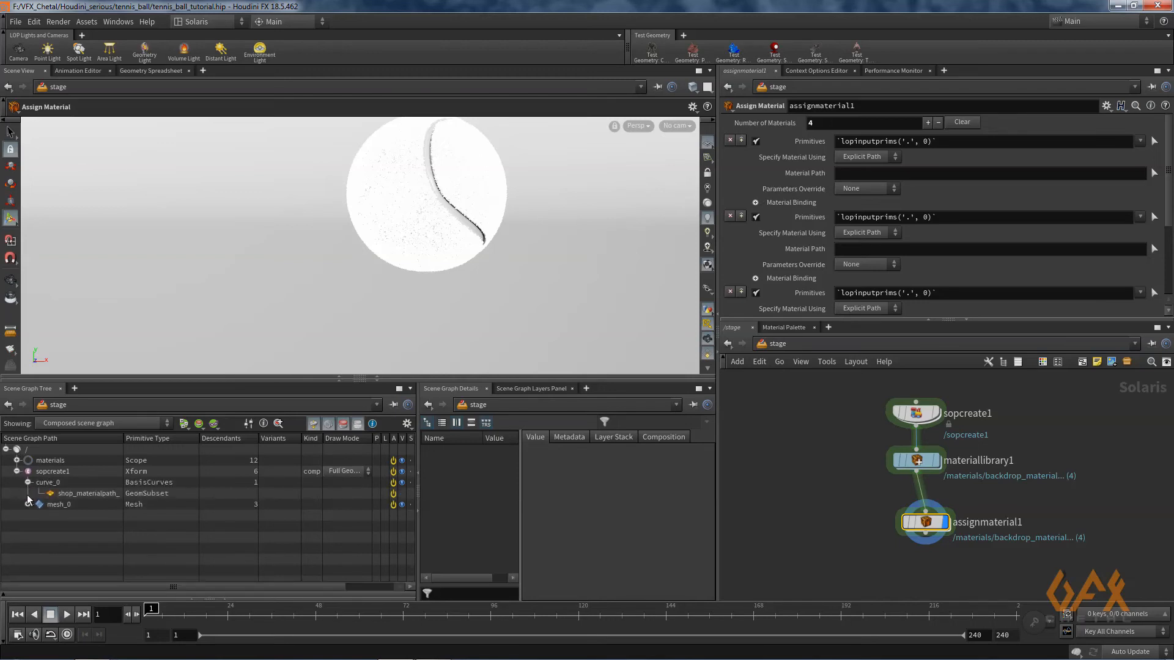
{"action": "left_click", "coordinate": [28, 504]}
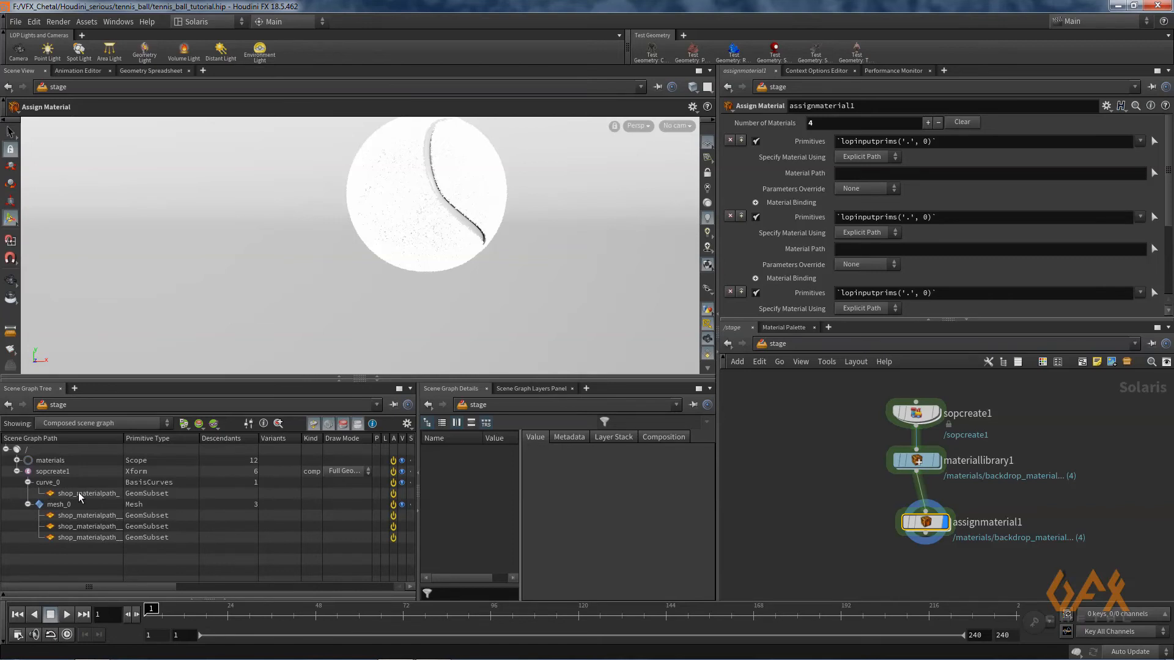
{"action": "left_click", "coordinate": [47, 483]}
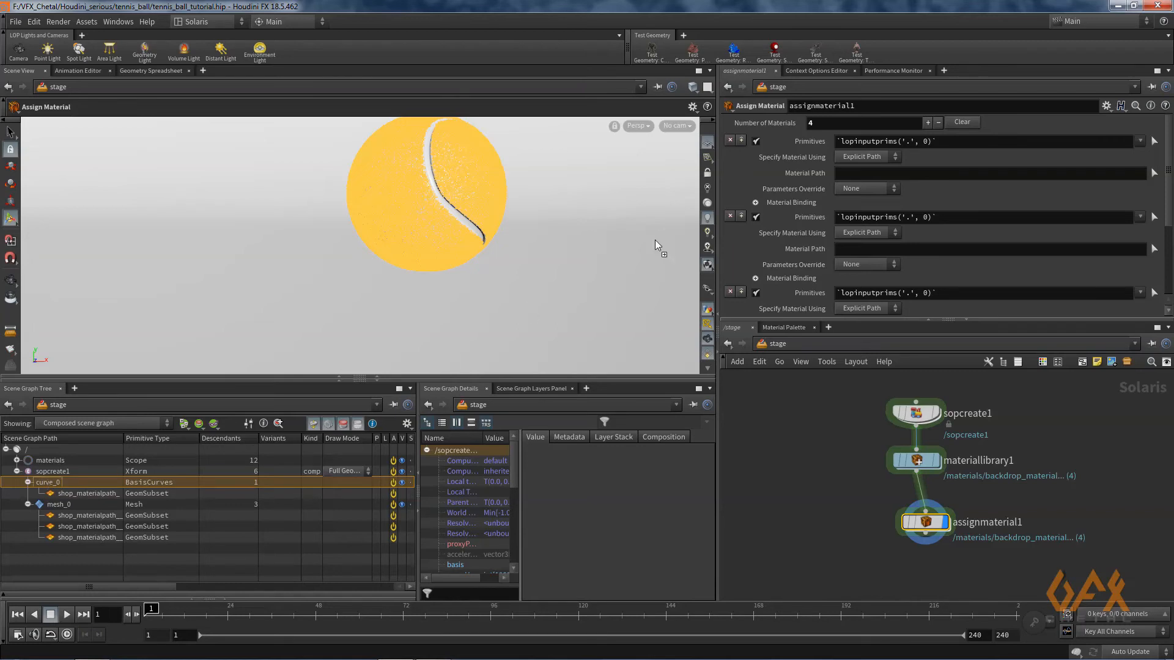
{"action": "left_click_drag", "start_coordinate": [886, 143], "coordinate": [885, 143]}
- Set the first entry's Material Path to /materials/fur_material
{"action": "left_click", "coordinate": [1149, 172]}
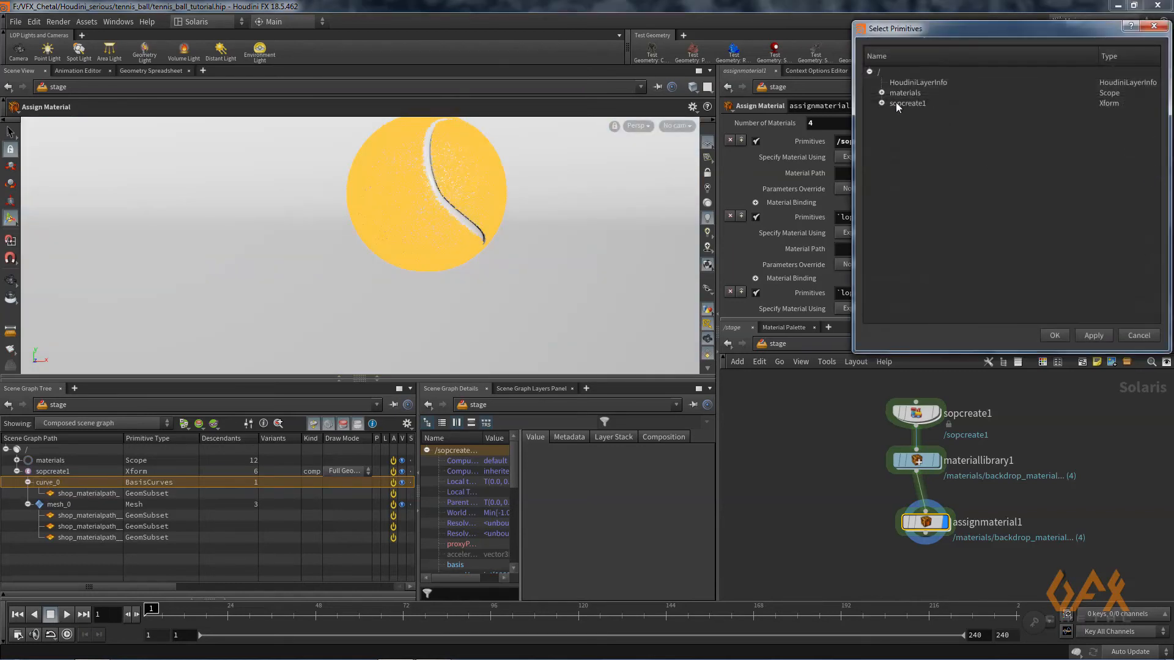
{"action": "left_click", "coordinate": [881, 103]}
{"action": "left_click", "coordinate": [881, 103]}
{"action": "left_click", "coordinate": [881, 92]}
{"action": "left_click", "coordinate": [918, 123]}
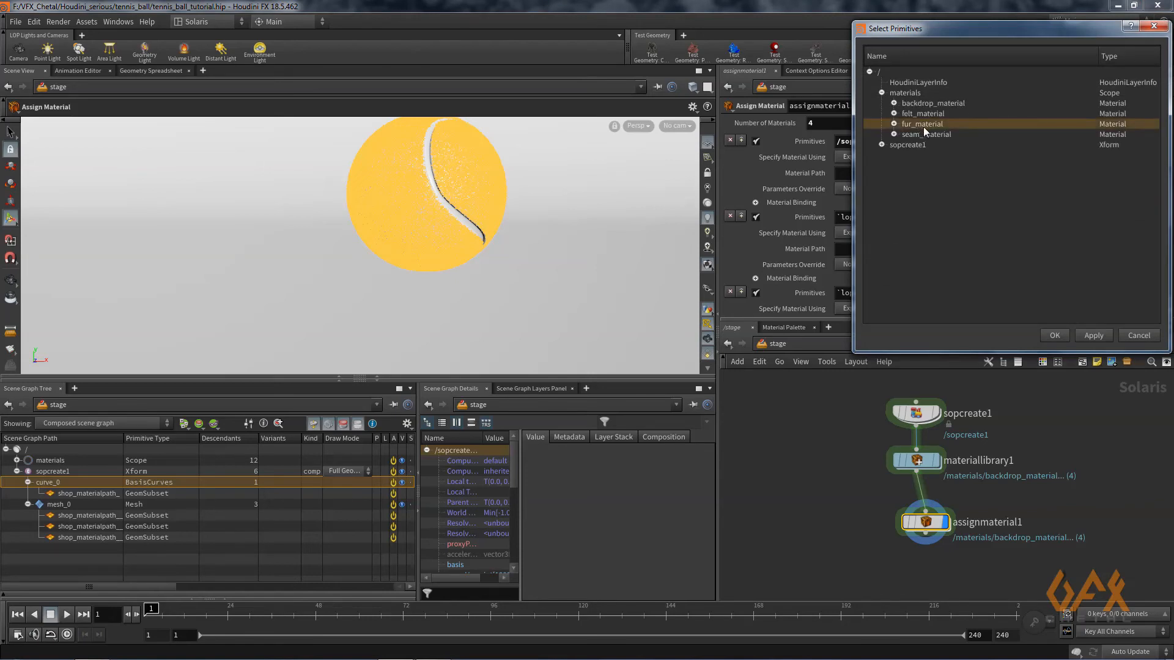
{"action": "left_click", "coordinate": [1055, 335]}
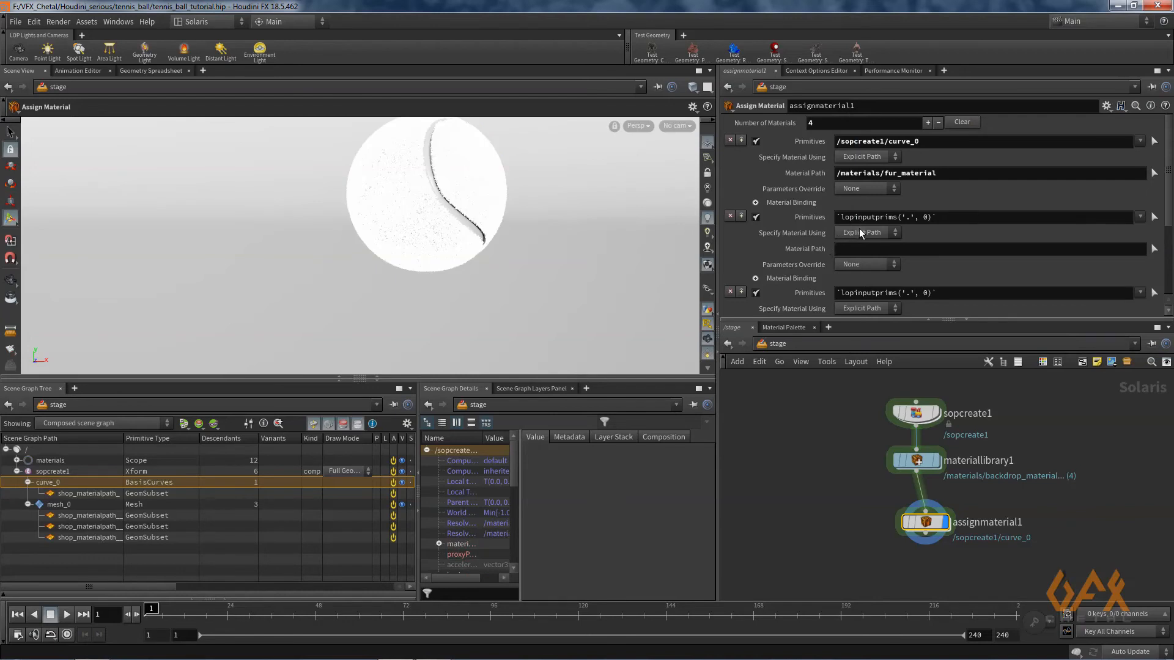
- Assign /materials/backdrop_material to mesh_0's backdrop subset in the second material entry
{"action": "left_click", "coordinate": [83, 519]}
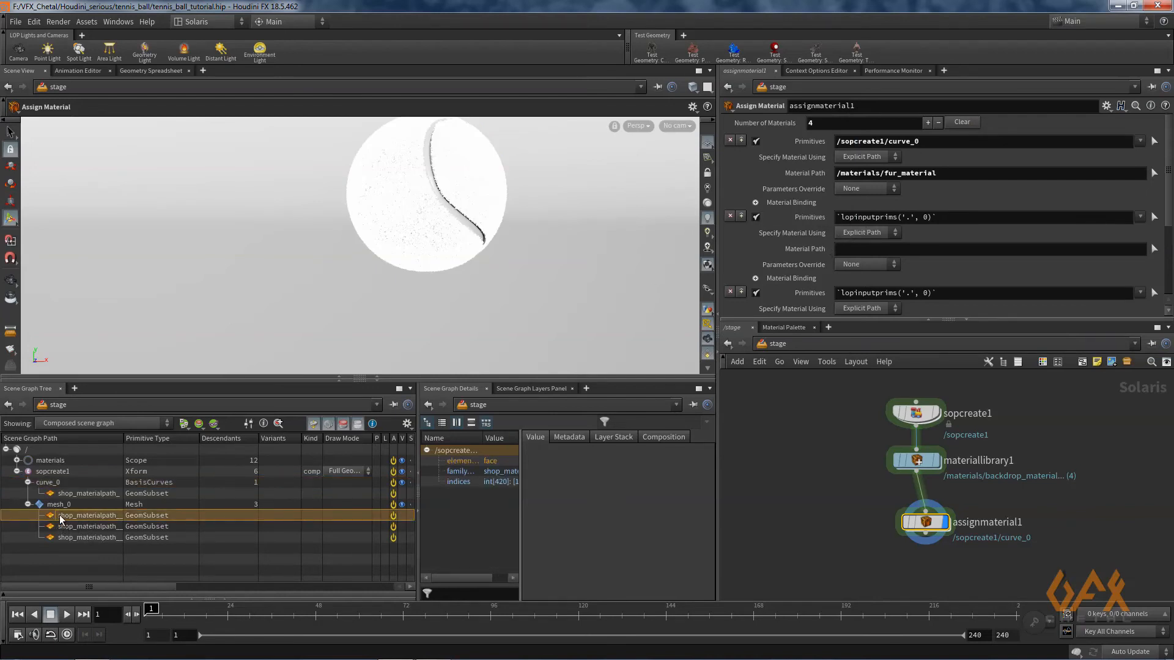
{"action": "left_click_drag", "start_coordinate": [875, 219], "coordinate": [874, 219]}
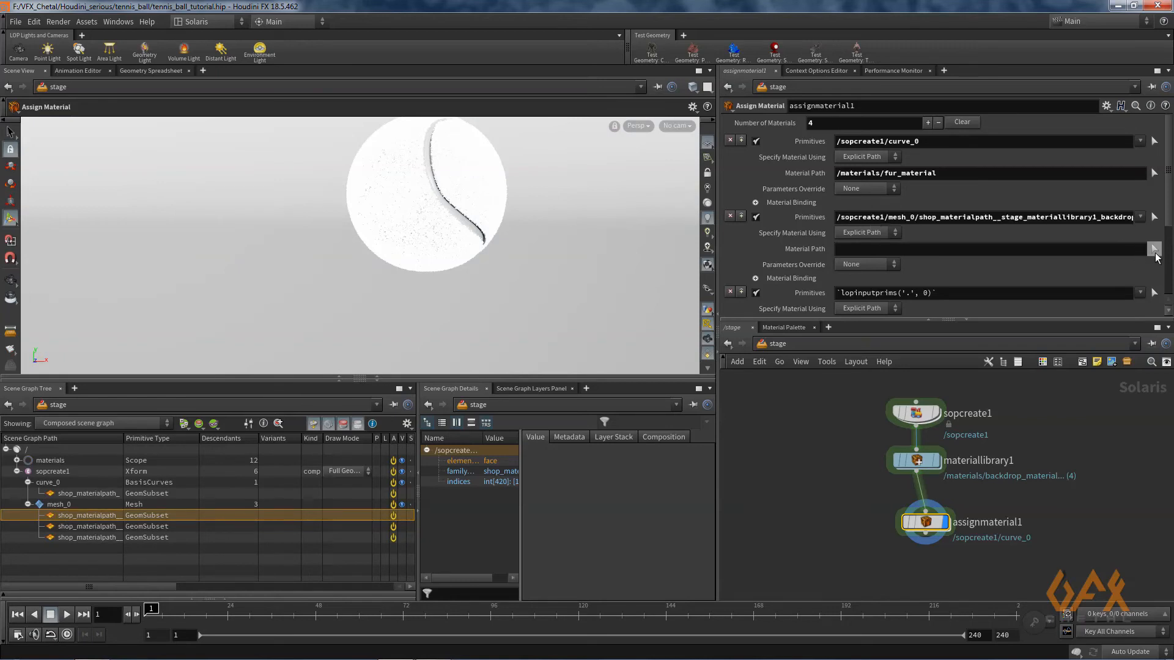
{"action": "left_click", "coordinate": [1154, 216]}
{"action": "left_click", "coordinate": [882, 171]}
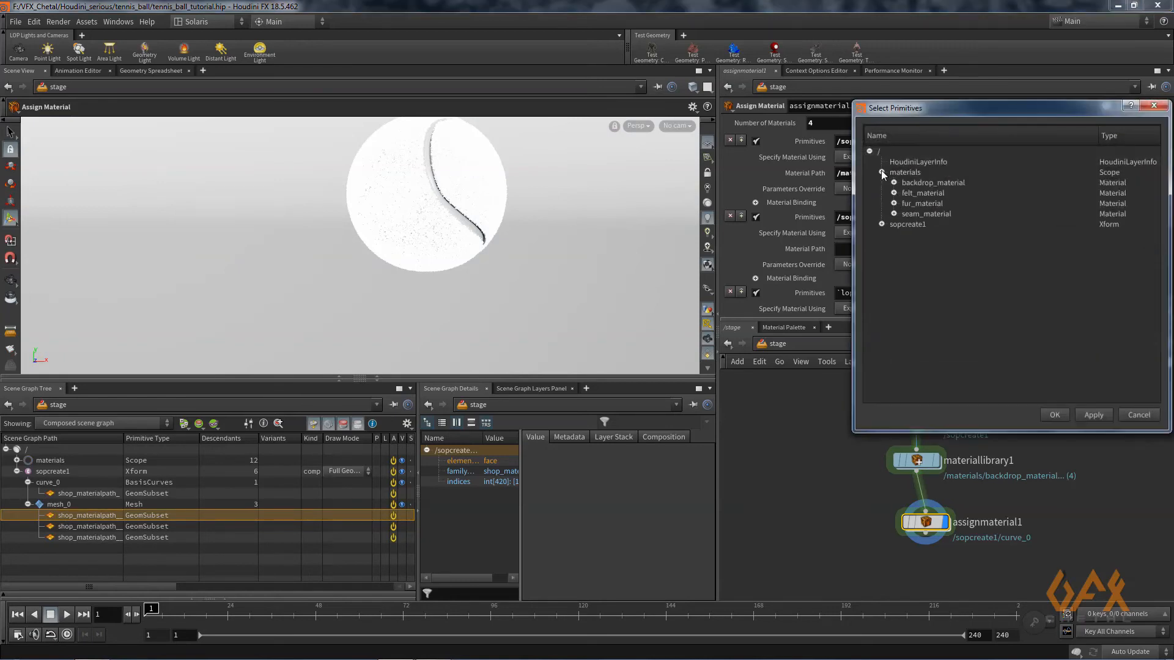
{"action": "left_click", "coordinate": [919, 182]}
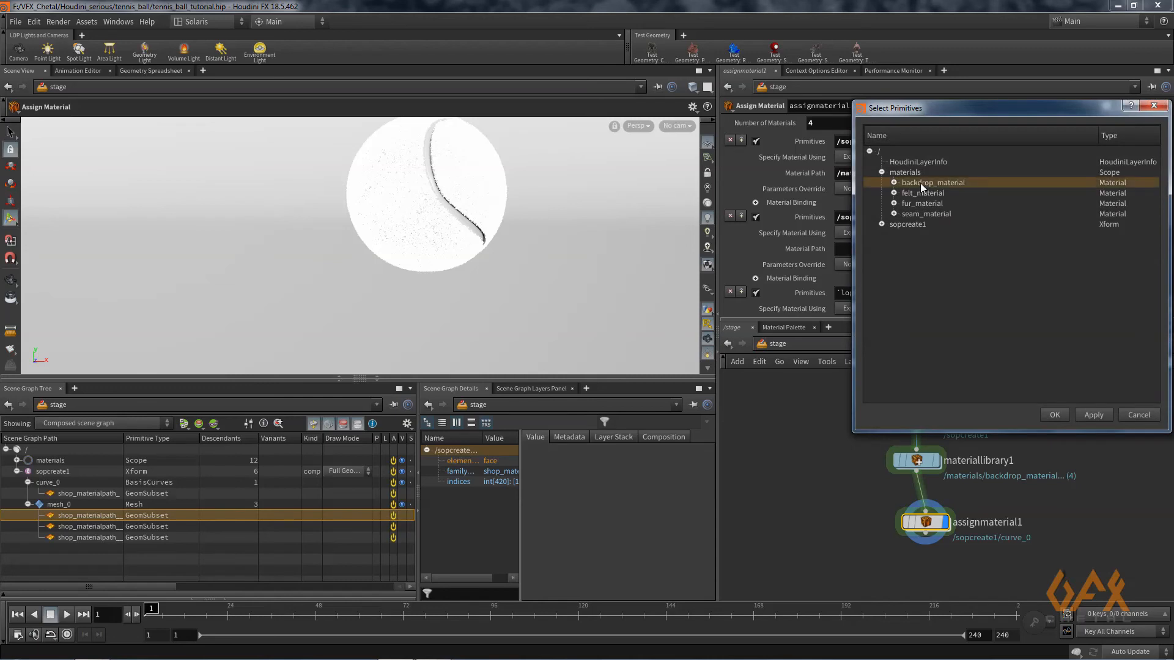
{"action": "left_click", "coordinate": [1055, 415]}
- Assign /materials/felt_material to mesh_0's felt subset in the third material entry
{"action": "scroll", "coordinate": [1059, 251], "scroll_direction": "down", "scroll_amount": 3}
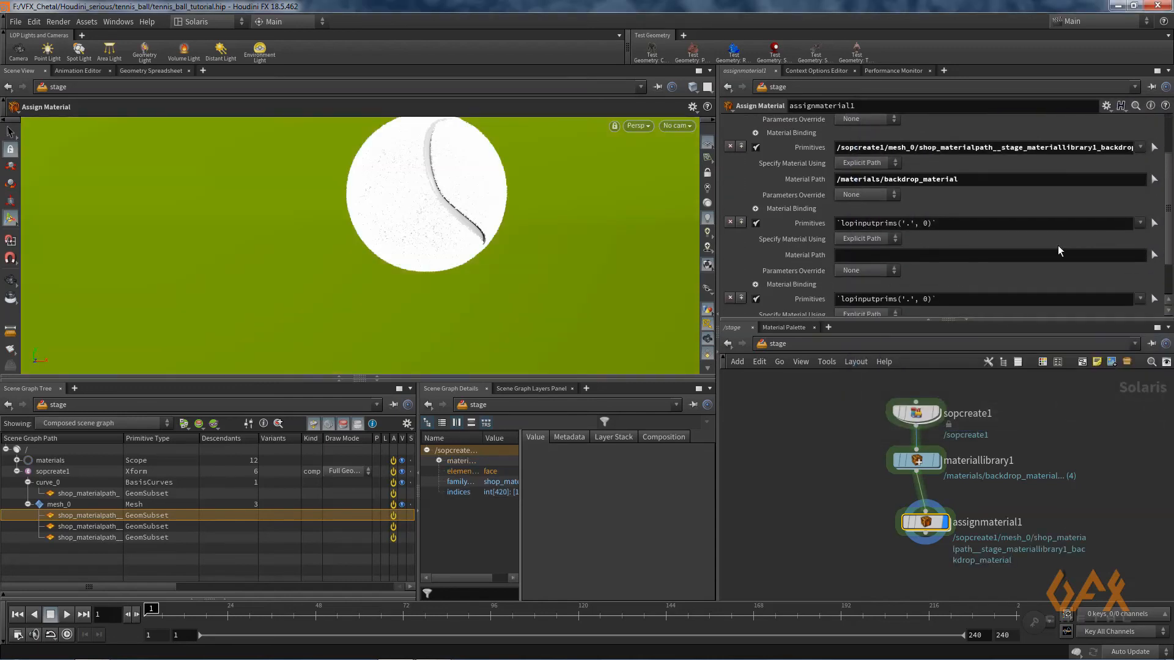
{"action": "left_click", "coordinate": [75, 526]}
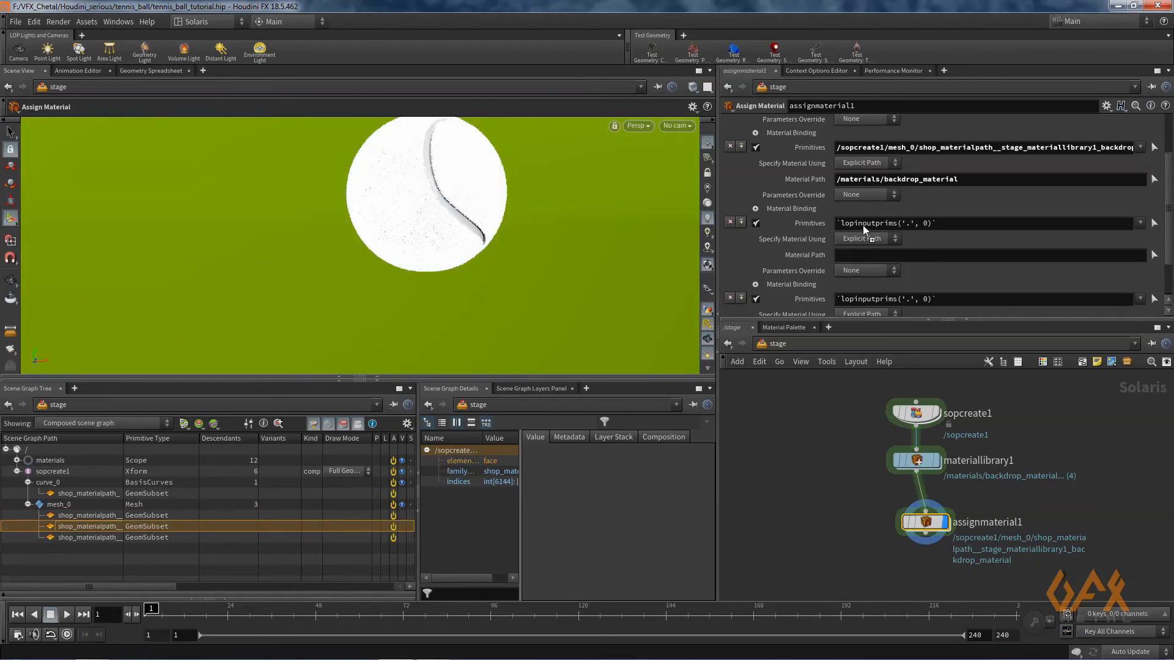
{"action": "left_click_drag", "start_coordinate": [863, 225], "coordinate": [863, 225]}
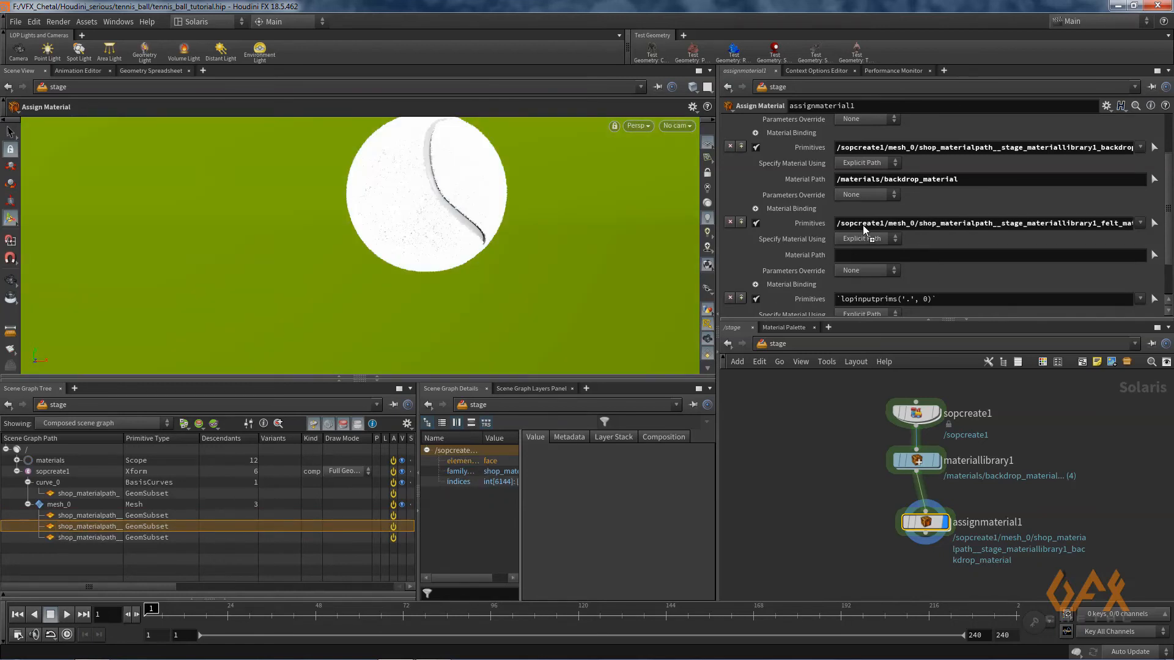
{"action": "left_click", "coordinate": [1153, 255]}
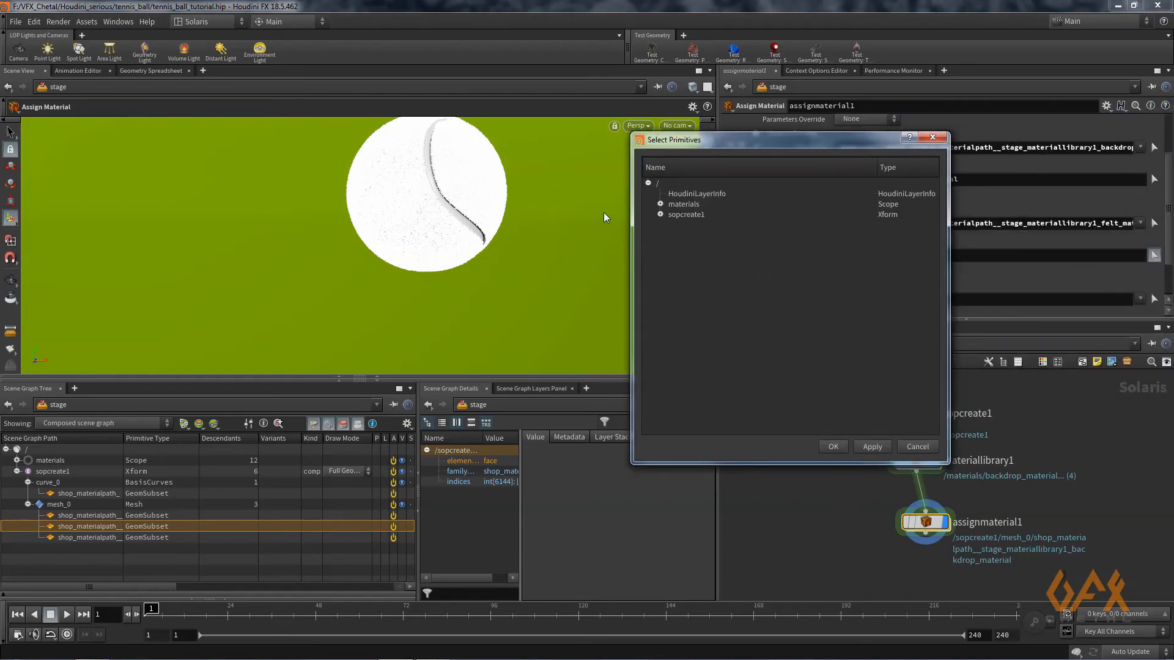
{"action": "left_click", "coordinate": [660, 203]}
{"action": "left_click", "coordinate": [701, 225]}
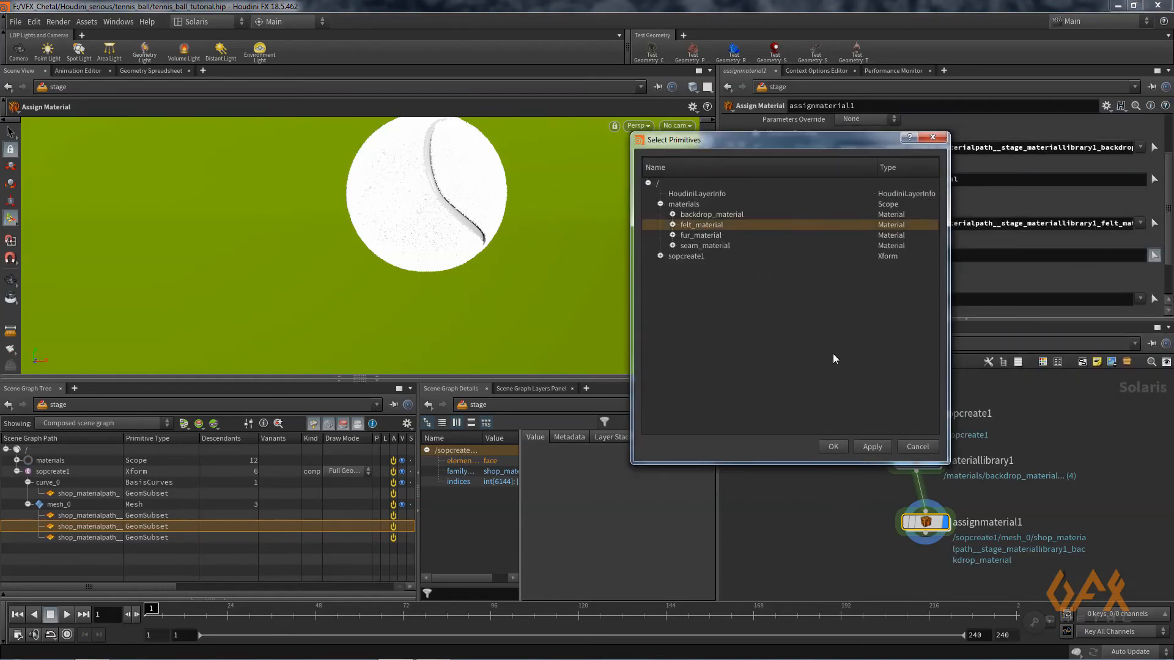
{"action": "left_click", "coordinate": [832, 447]}
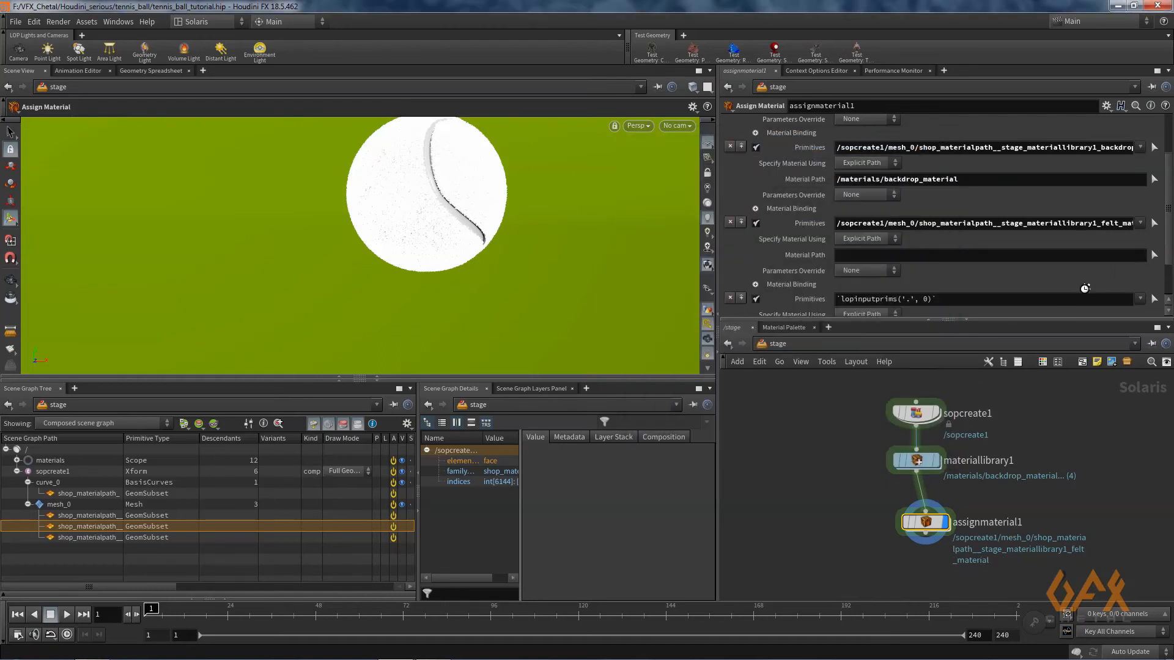
- Assign /materials/seam_material to mesh_0's seam subset in the fourth material entry and save the scene
{"action": "scroll", "coordinate": [1167, 237], "scroll_direction": "down", "scroll_amount": 2}
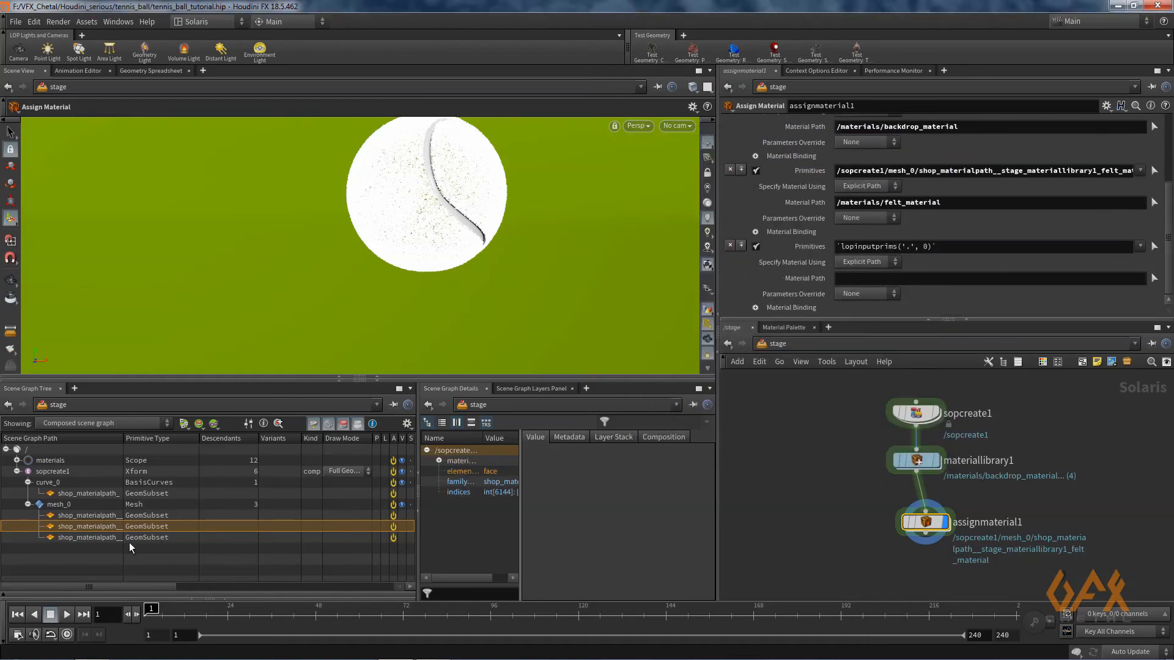
{"action": "left_click", "coordinate": [41, 539]}
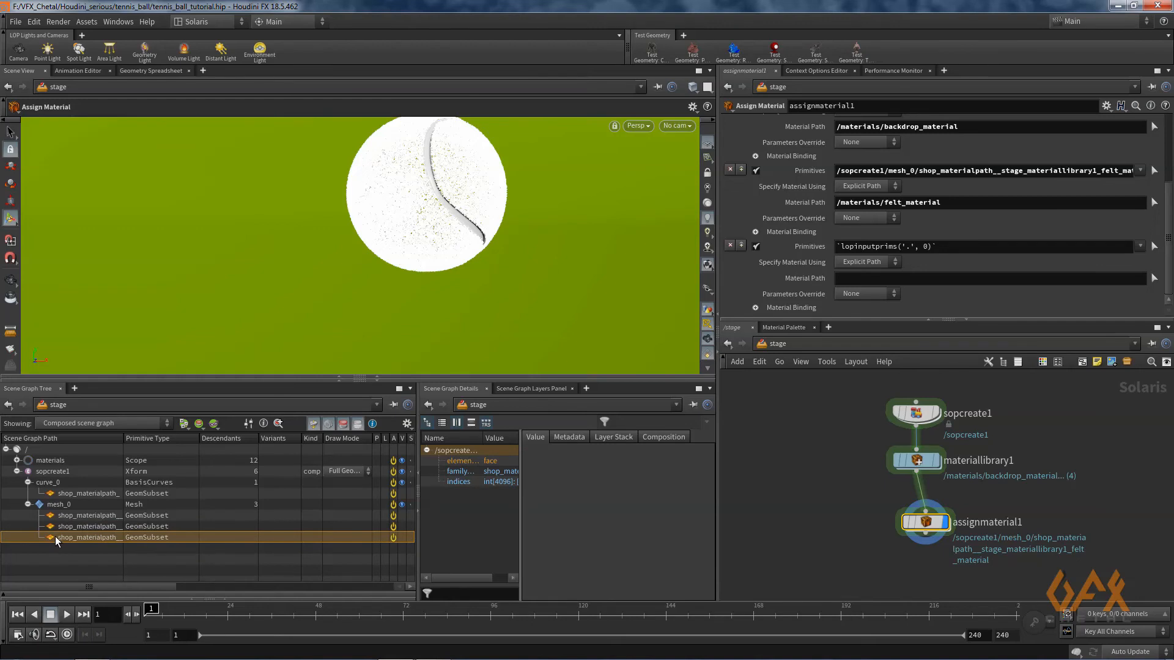
{"action": "left_click_drag", "start_coordinate": [875, 247], "coordinate": [876, 247]}
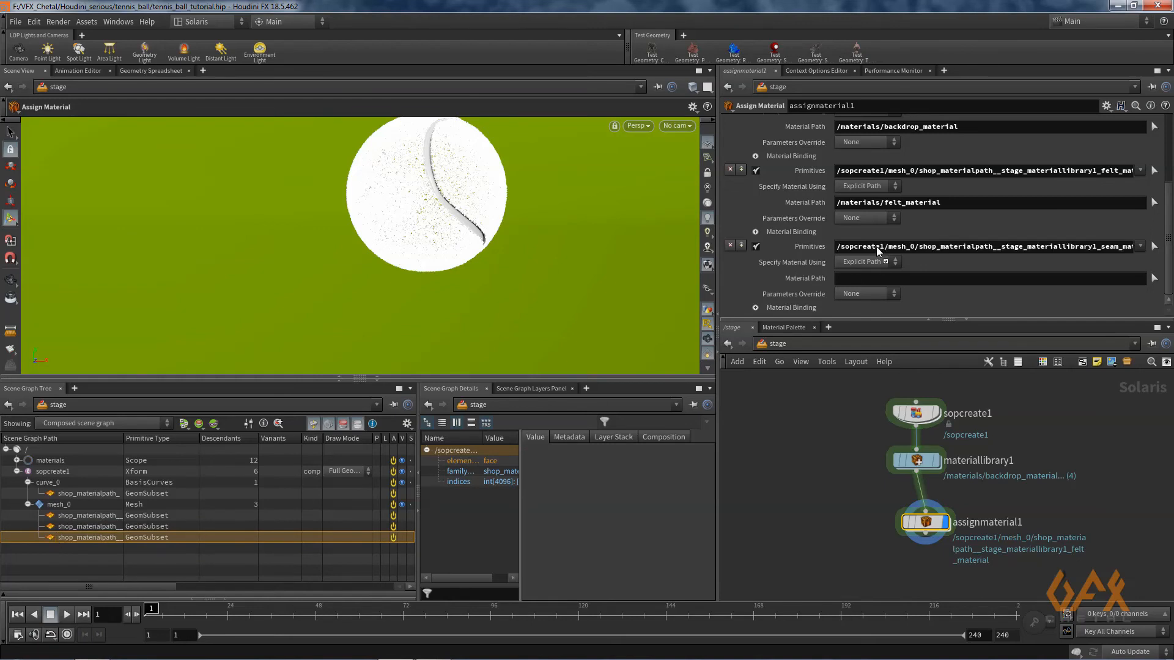
{"action": "left_click", "coordinate": [1153, 278]}
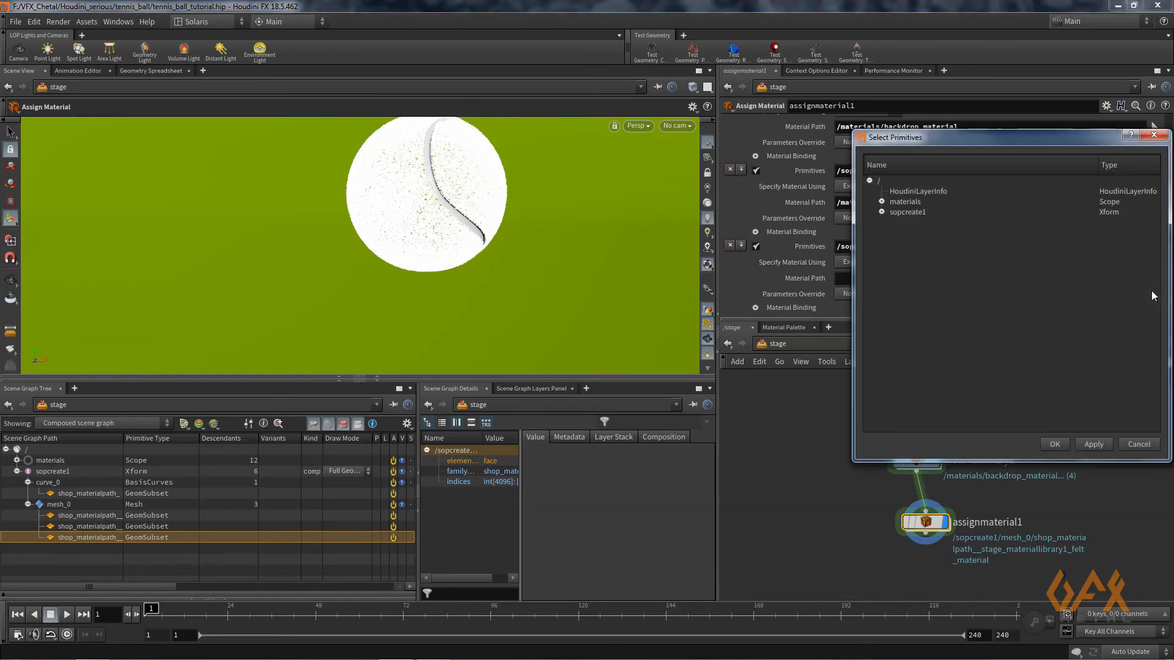
{"action": "left_click", "coordinate": [880, 202]}
{"action": "left_click", "coordinate": [912, 244]}
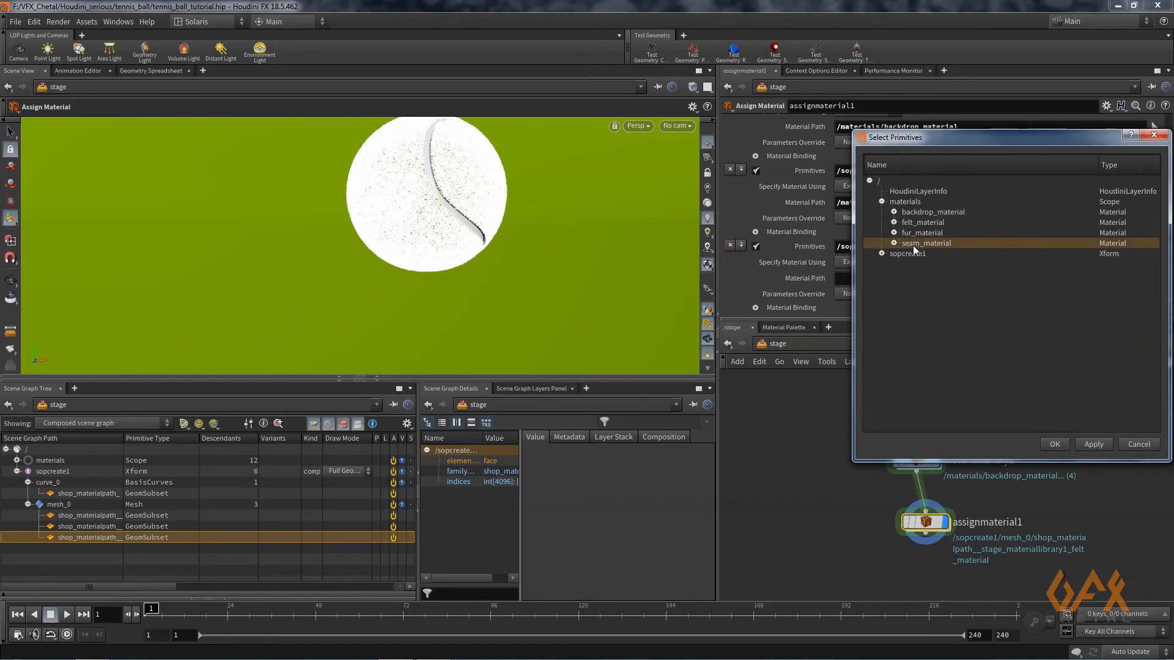
{"action": "left_click", "coordinate": [1055, 444]}
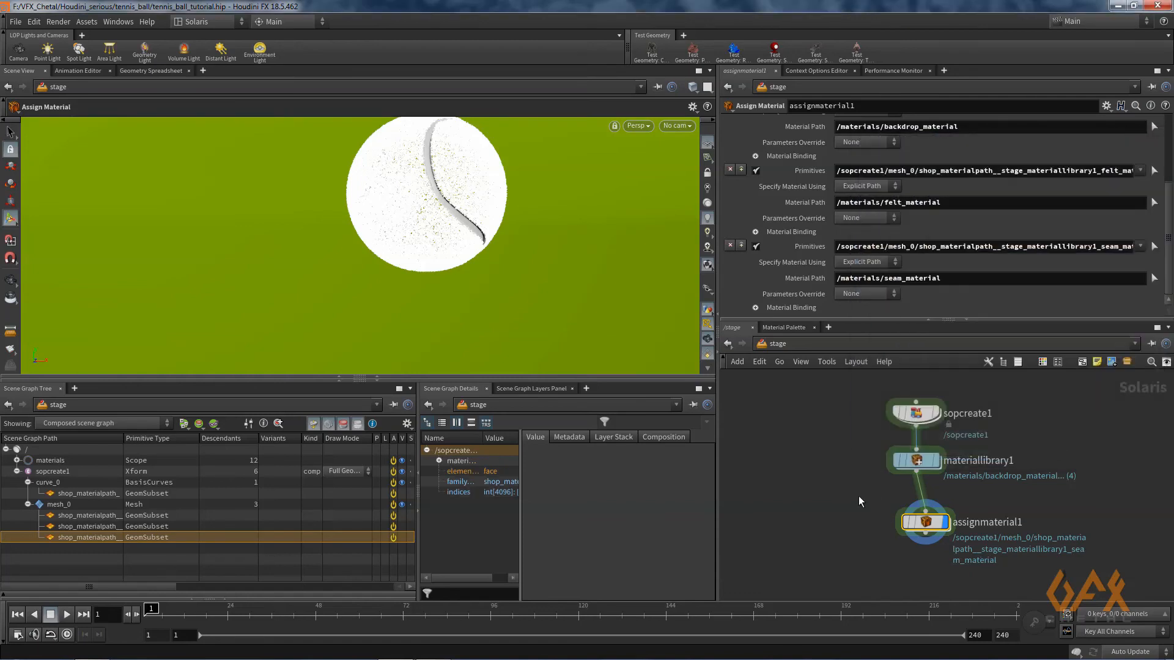
{"action": "middle_click_drag", "start_coordinate": [858, 496], "coordinate": [843, 445]}
{"action": "key", "text": "ctrl+s"}
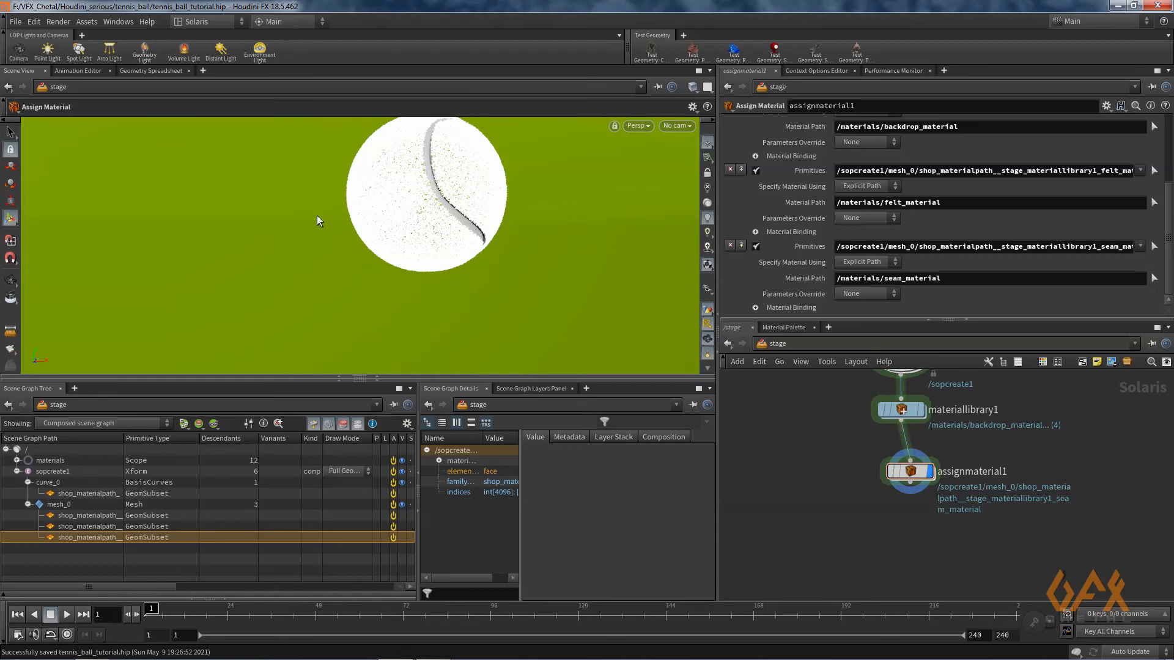
- Create a camera from the current view, lock the view to it and reframe the ball, with Translate at about 1.76, 1.78, 7.82
{"action": "left_click_drag", "start_coordinate": [333, 236], "coordinate": [264, 275]}
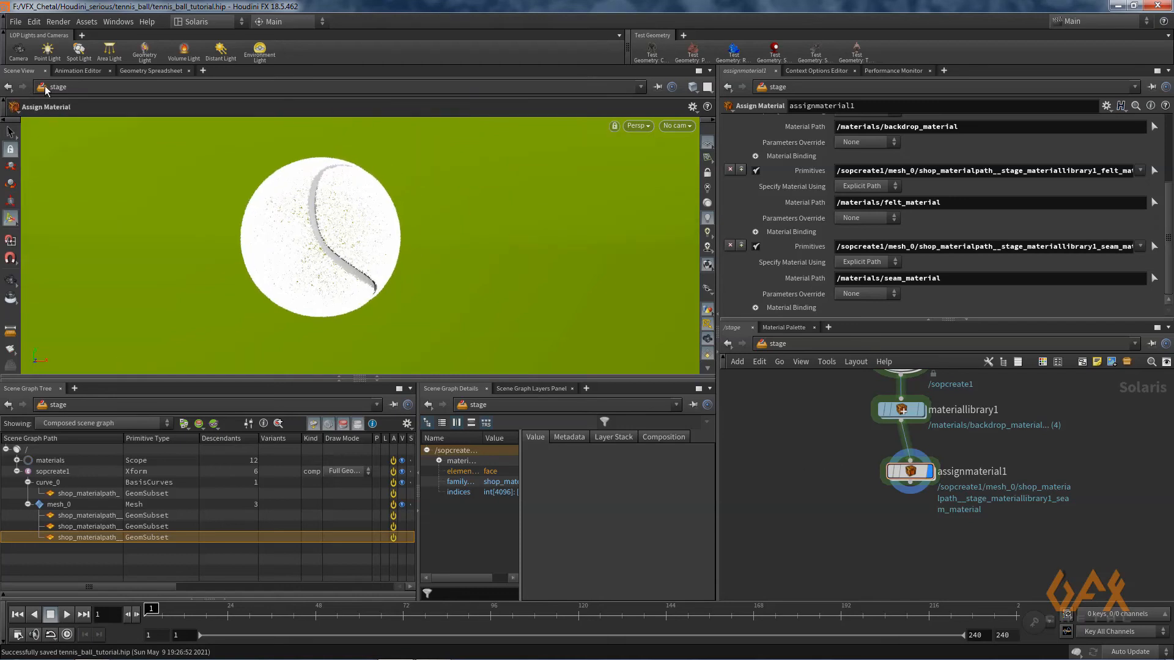
{"action": "left_click", "coordinate": [19, 54]}
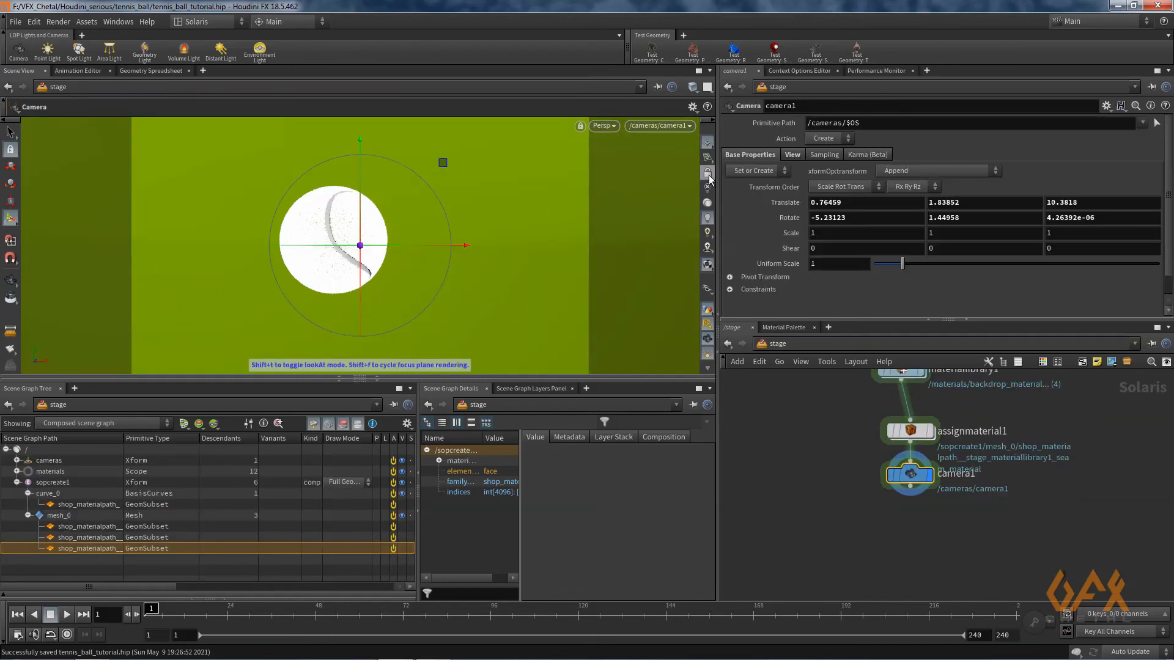
{"action": "left_click", "coordinate": [707, 173]}
{"action": "key", "text": "Escape"}
{"action": "middle_click_drag", "start_coordinate": [177, 272], "coordinate": [263, 290]}
{"action": "mouse_move", "coordinate": [263, 289]}
{"action": "left_mouse_down"}
{"action": "mouse_move", "coordinate": [202, 293]}
{"action": "mouse_move", "coordinate": [287, 290]}
{"action": "mouse_move", "coordinate": [250, 300]}
{"action": "left_mouse_up"}
{"action": "mouse_move", "coordinate": [250, 300]}
{"action": "right_mouse_down"}
{"action": "mouse_move", "coordinate": [269, 299]}
{"action": "mouse_move", "coordinate": [259, 300]}
{"action": "right_mouse_up"}
{"action": "middle_click_drag", "start_coordinate": [259, 300], "coordinate": [261, 301]}
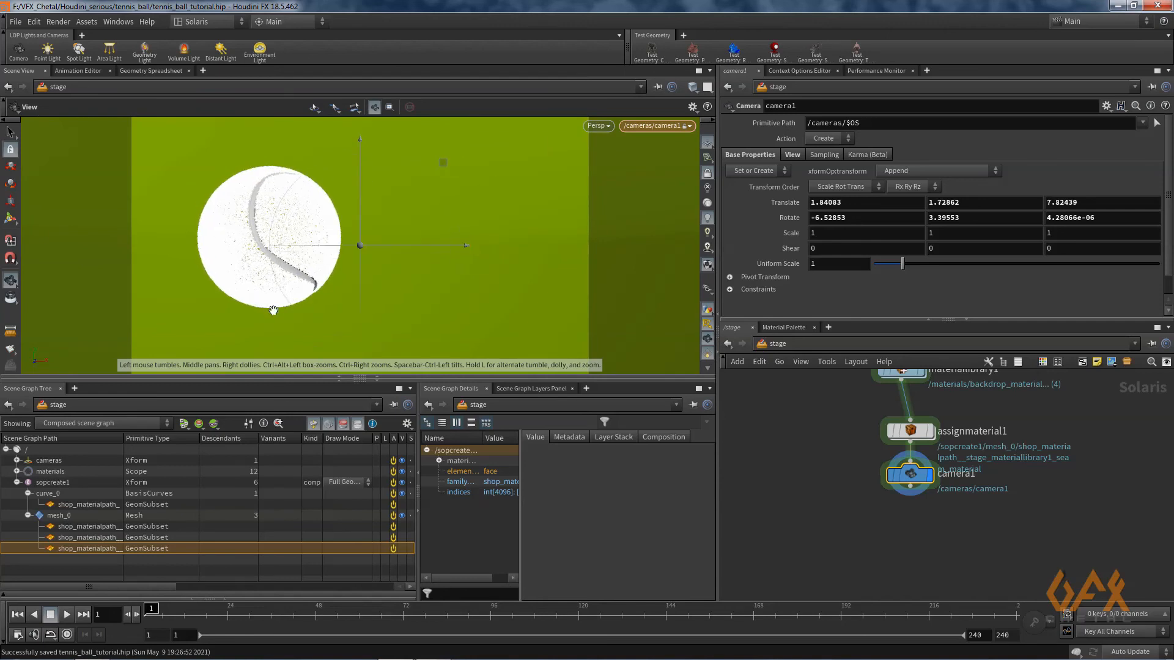
{"action": "key", "text": "Return"}
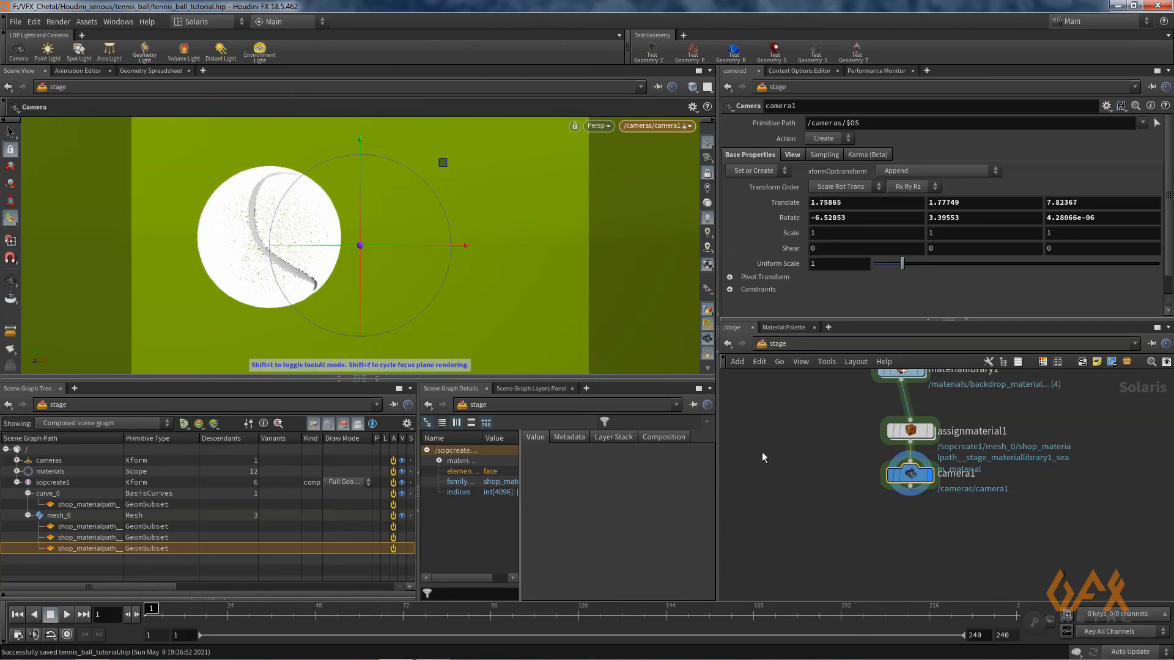
- Add a dome light below the camera and set its texture to $HIP/palermo_sidewalk_4k.hdr
{"action": "left_click", "coordinate": [259, 52]}
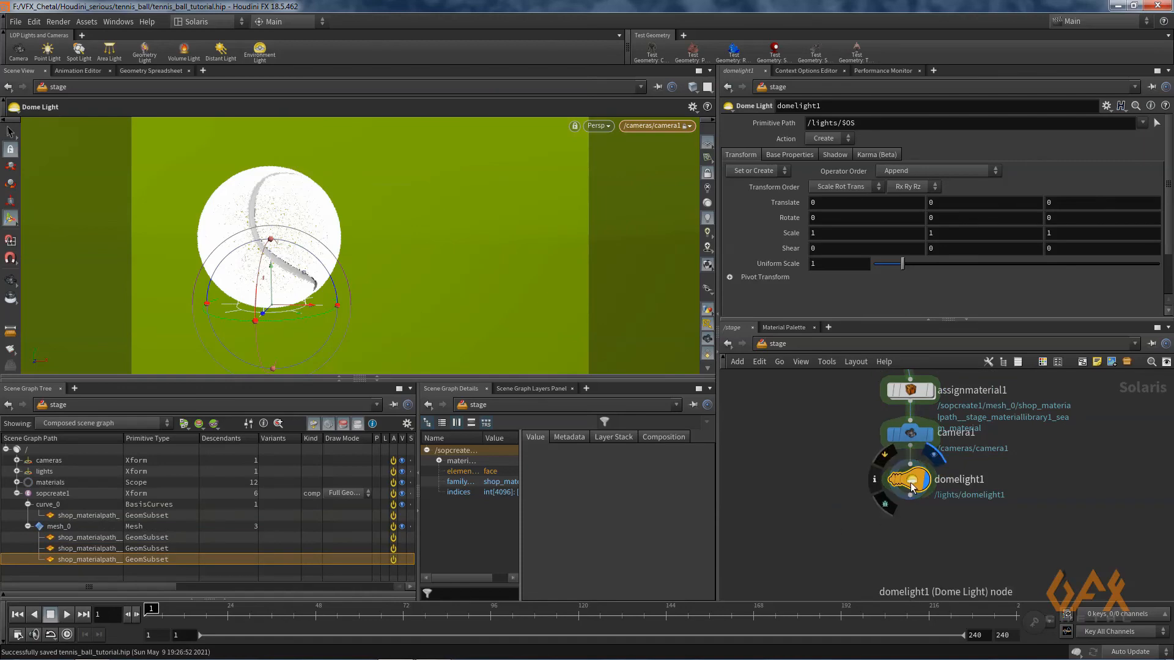
{"action": "left_click", "coordinate": [786, 156]}
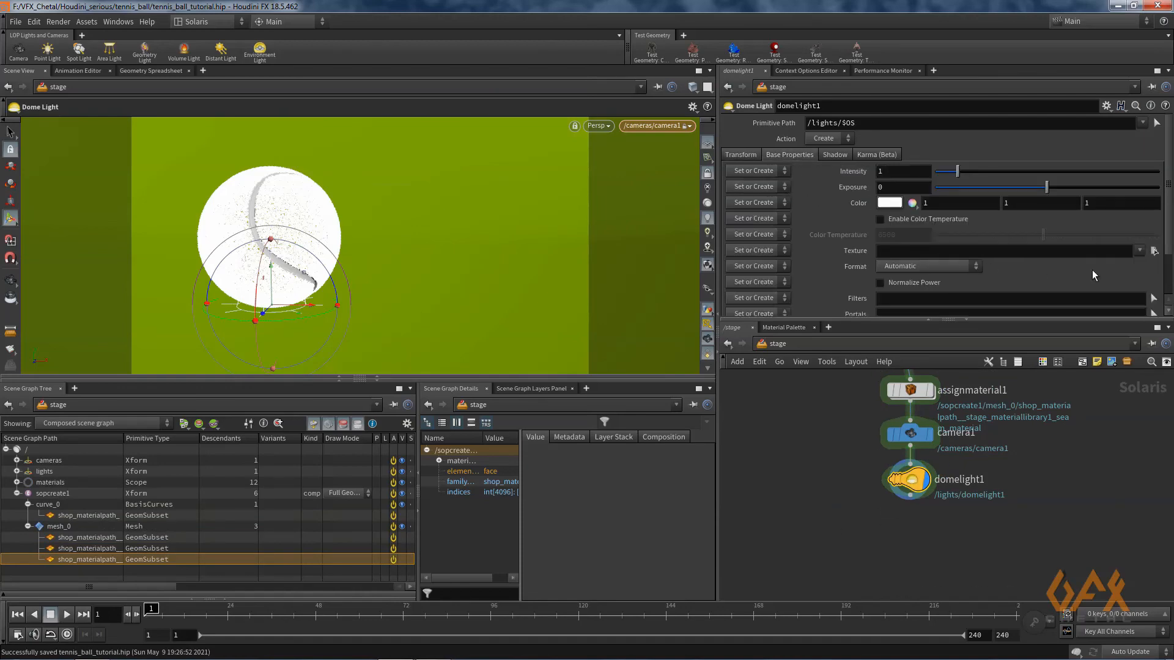
{"action": "left_click", "coordinate": [1154, 251]}
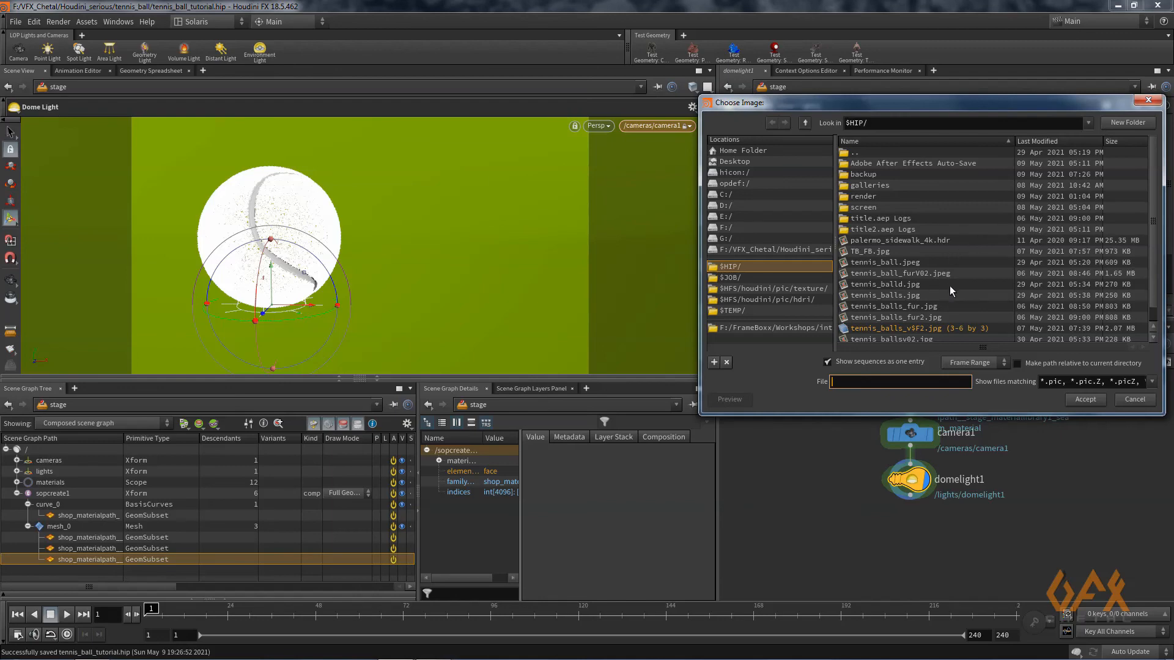
{"action": "left_click", "coordinate": [913, 241]}
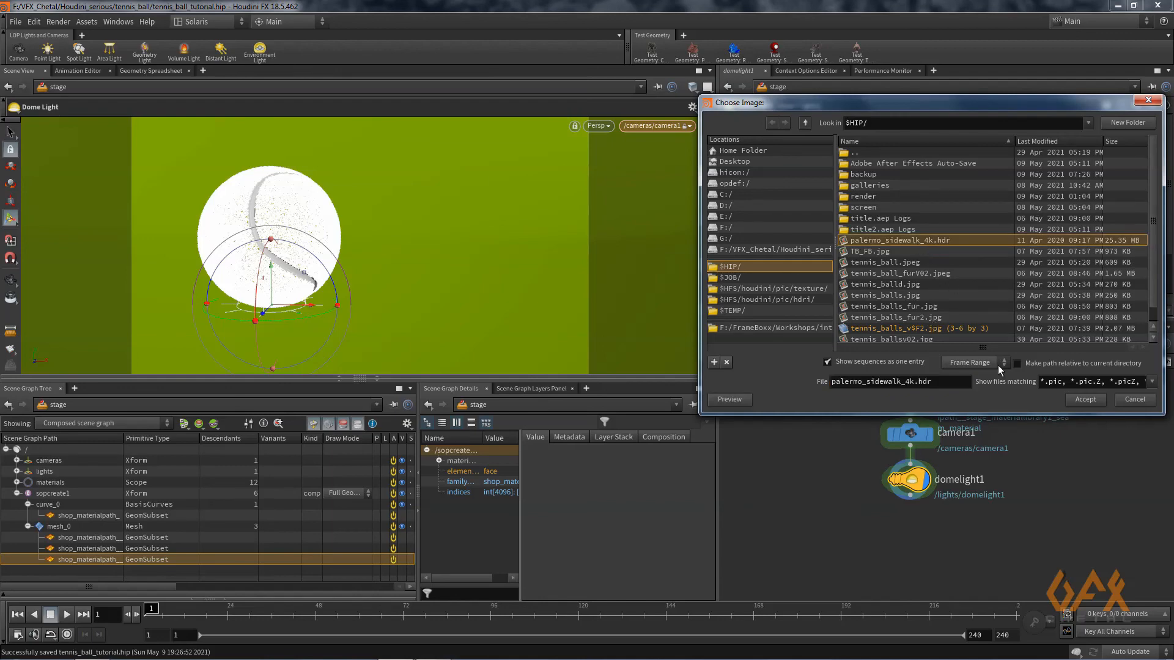
{"action": "left_click", "coordinate": [1084, 399]}
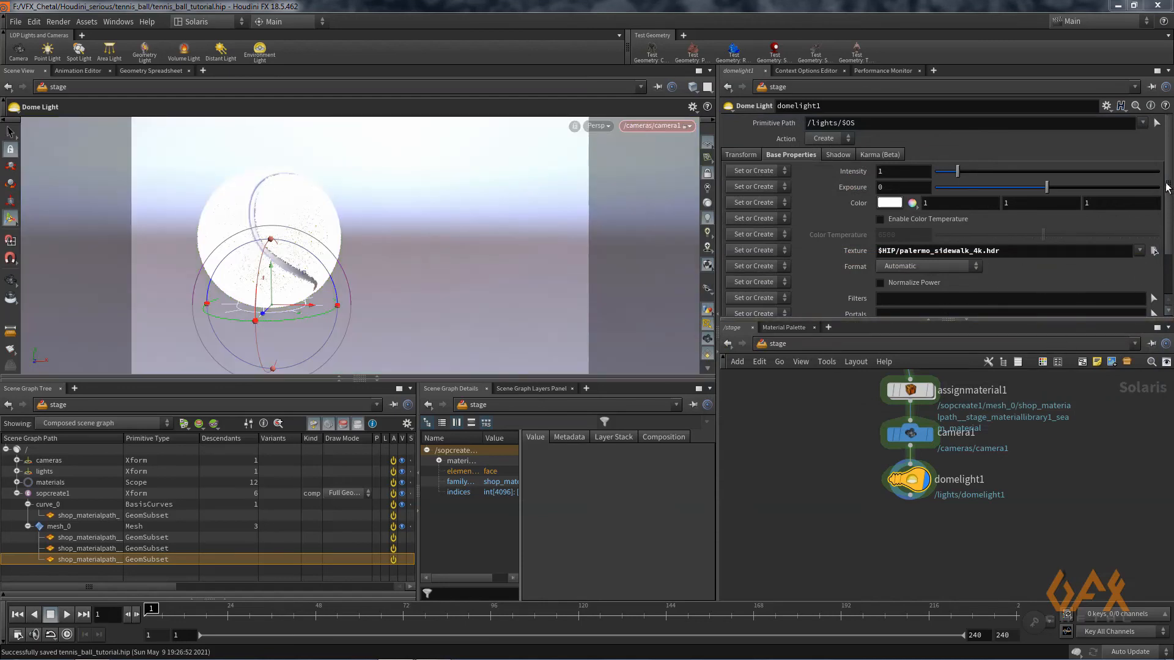
{"action": "scroll", "coordinate": [1168, 190], "scroll_direction": "down", "scroll_amount": 4}
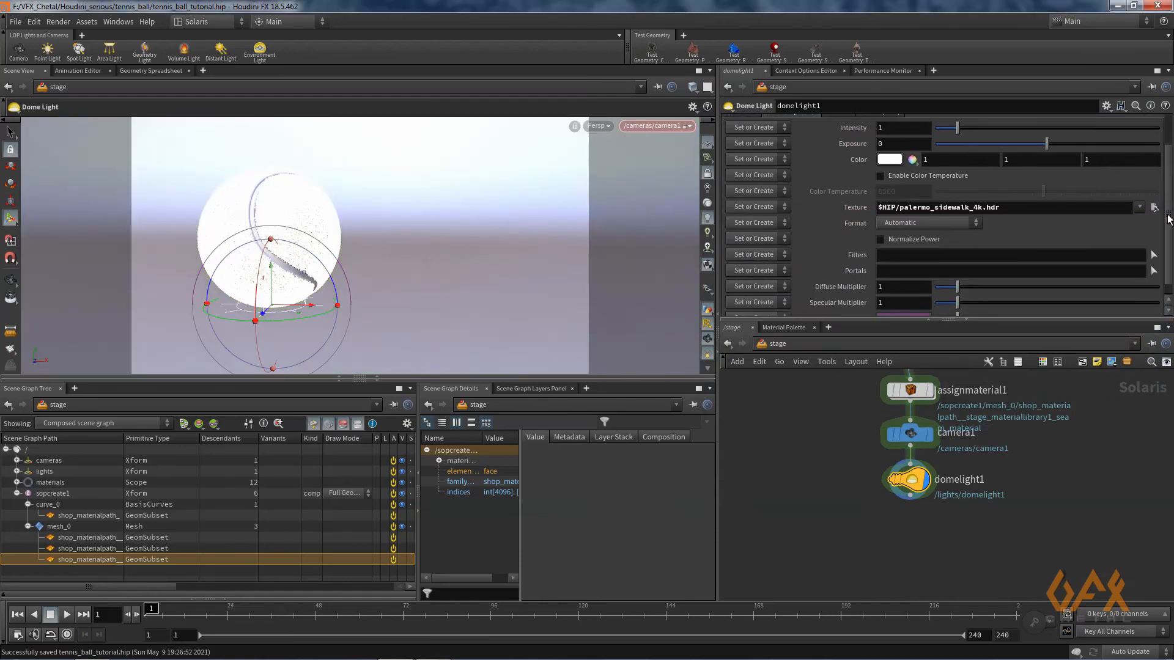
- Add a Karma render node connected to the dome light's output and make it the displayed node
{"action": "left_click", "coordinate": [912, 496]}
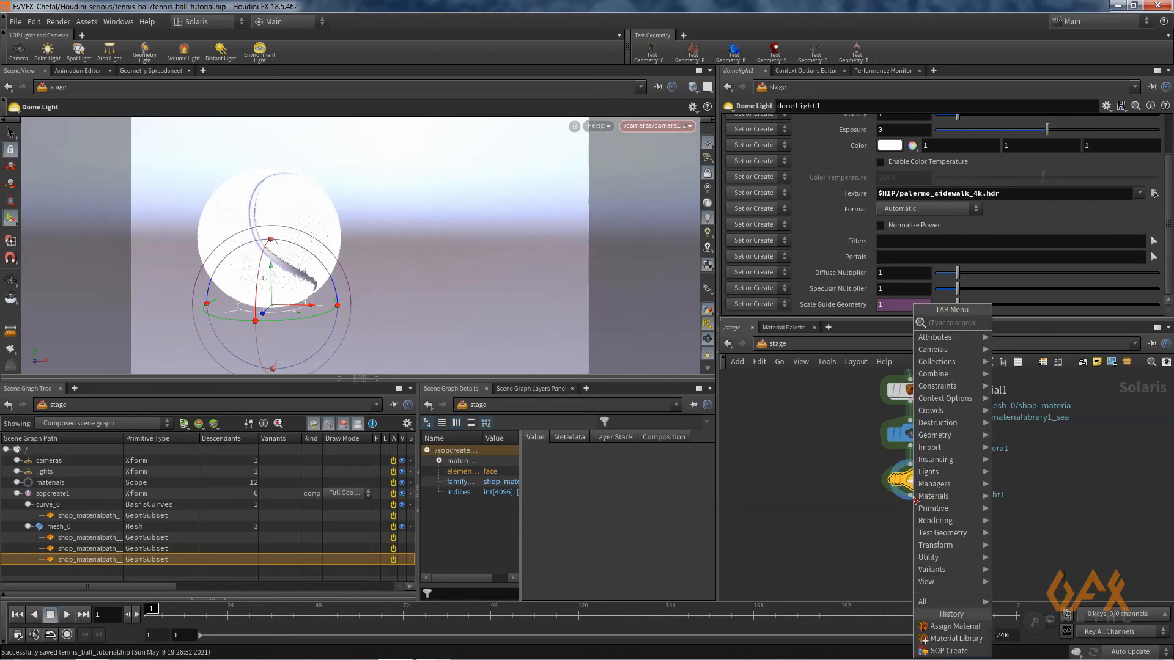
{"action": "type", "text": "karma"}
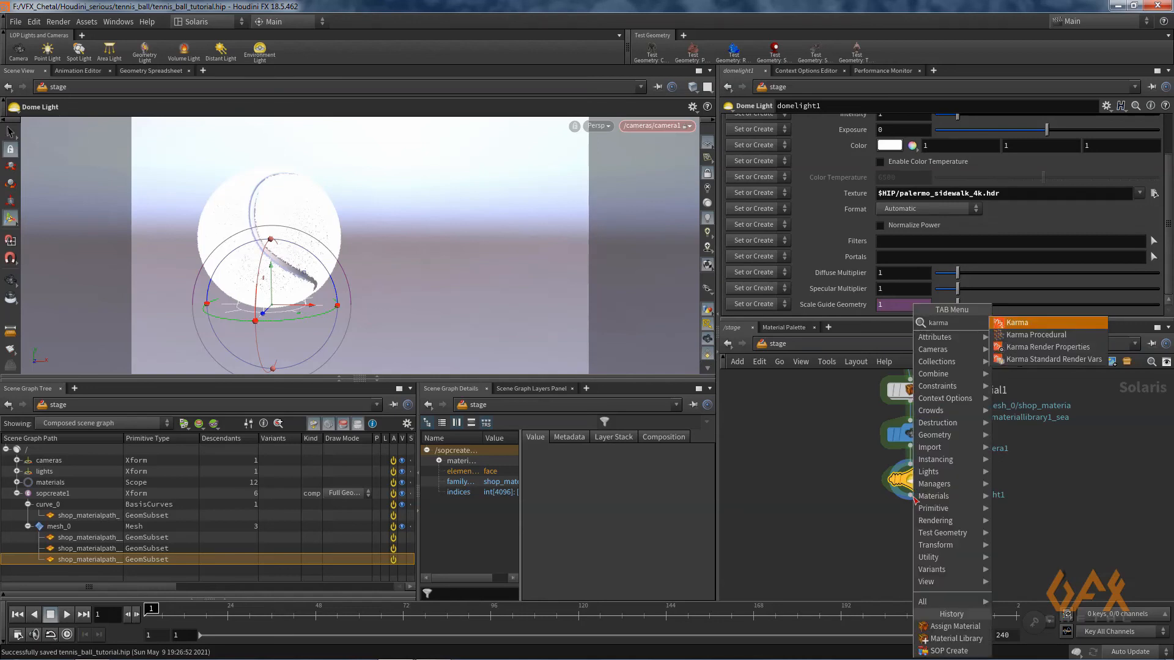
{"action": "key", "text": "Return"}
{"action": "left_click", "coordinate": [913, 529]}
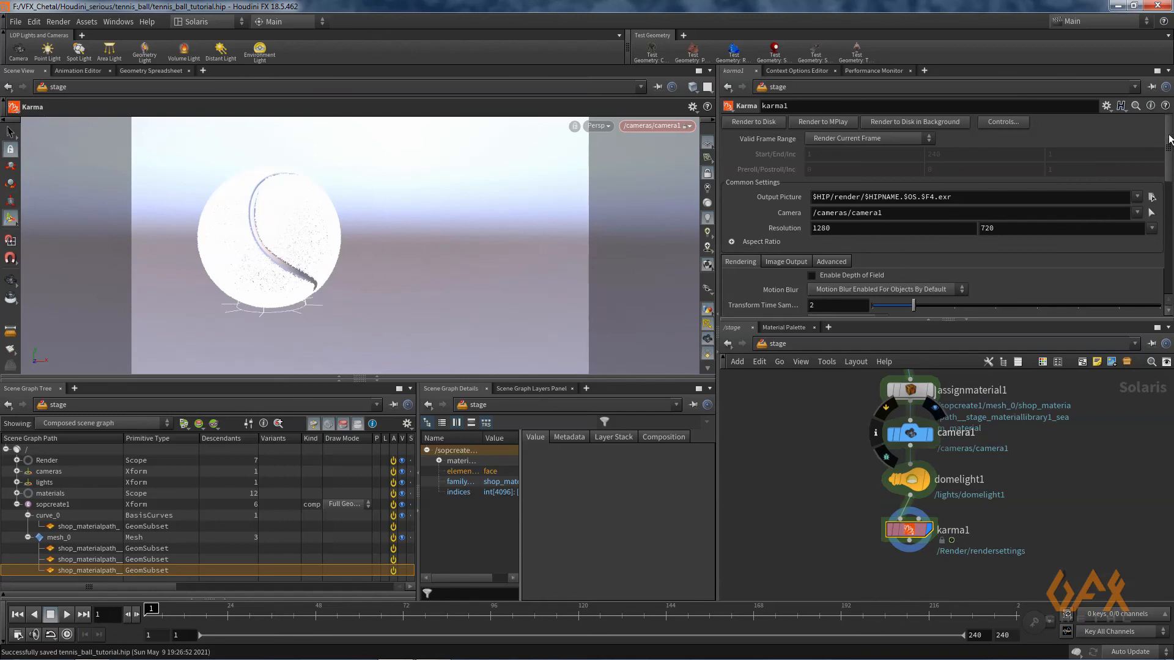
- Set the Karma node's Diffuse Limit to 4 and open its SSS Limit for editing
{"action": "left_click_drag", "start_coordinate": [1169, 140], "coordinate": [1170, 180]}
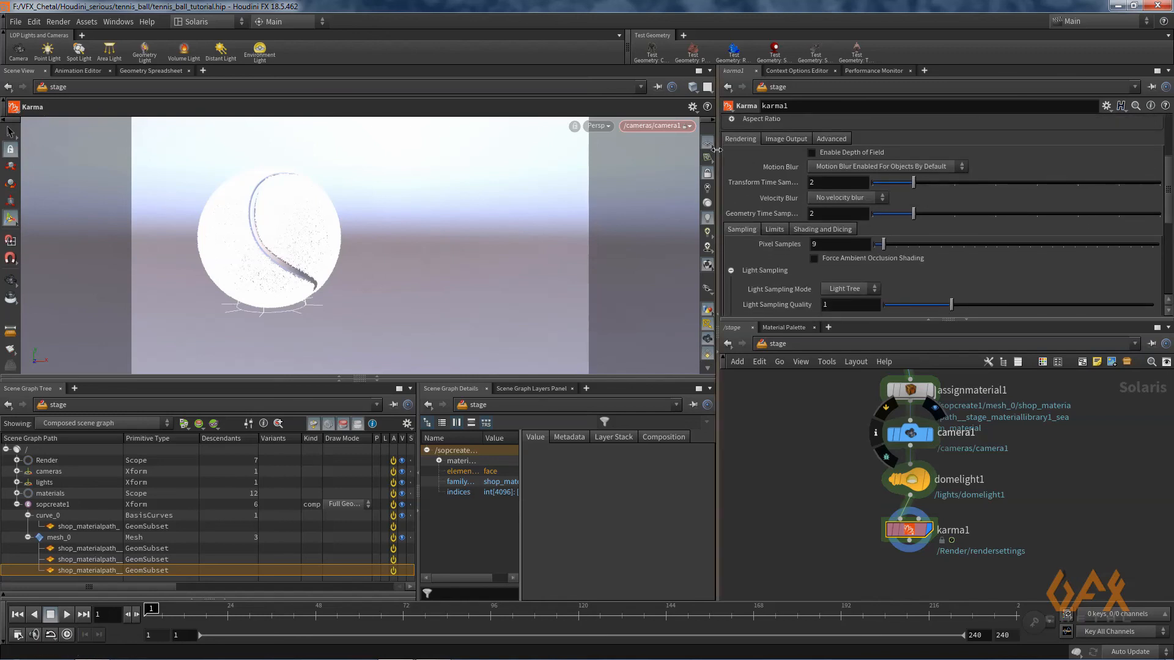
{"action": "left_click", "coordinate": [777, 229]}
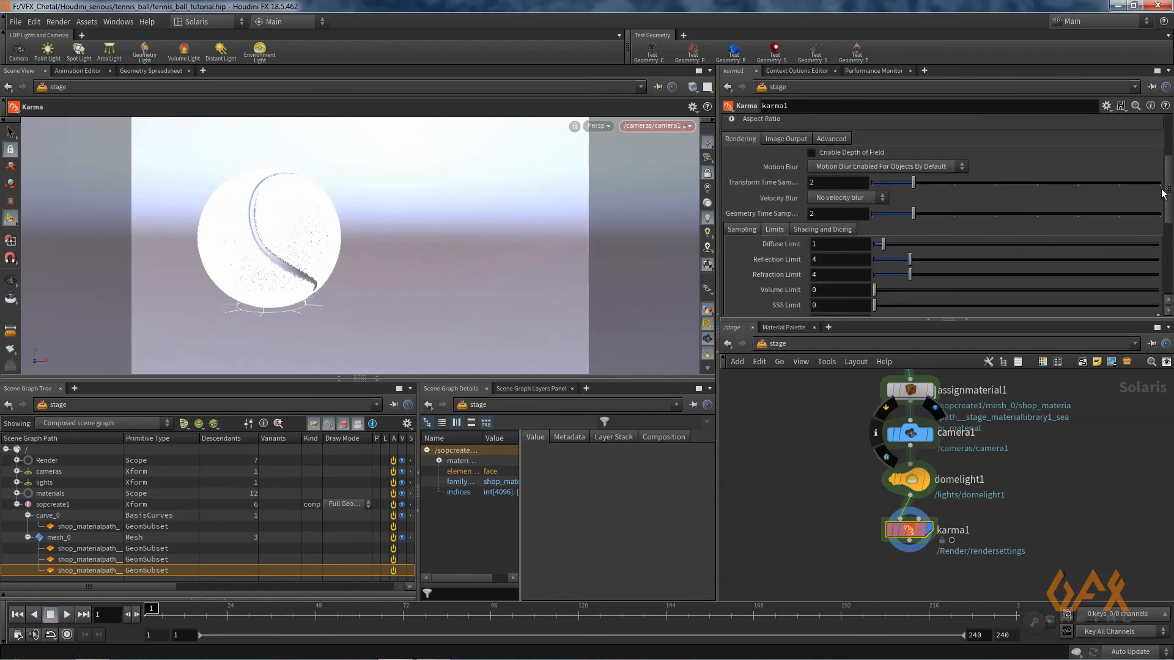
{"action": "scroll", "coordinate": [1162, 193], "scroll_direction": "down", "scroll_amount": 2}
{"action": "left_click", "coordinate": [813, 215]}
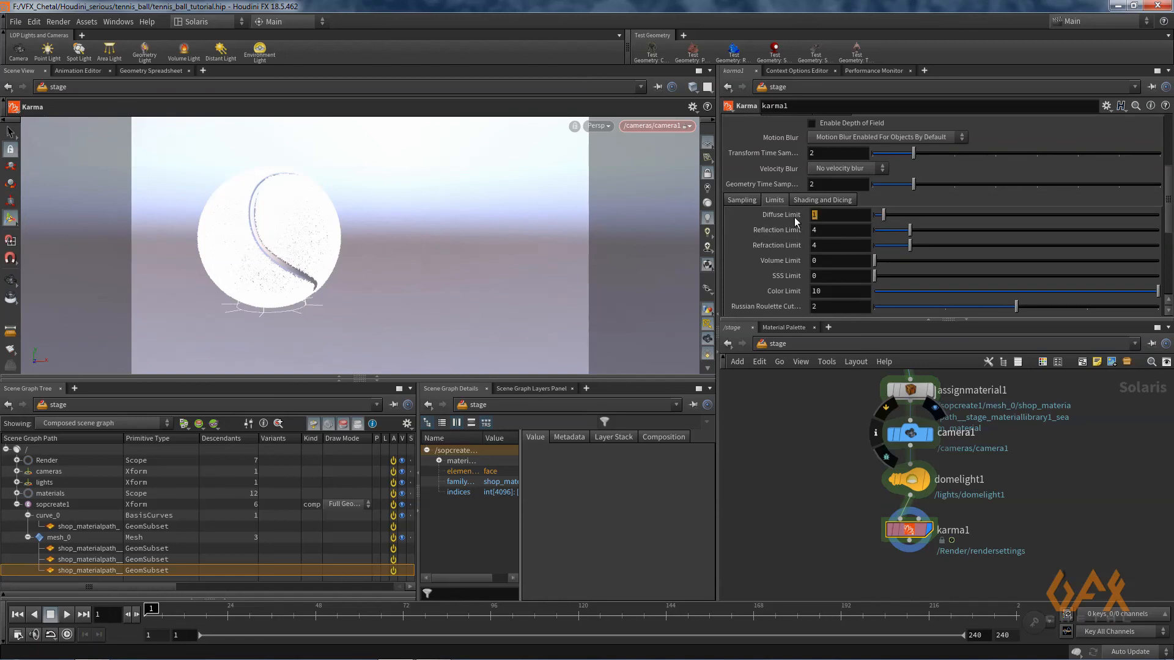
{"action": "type", "text": "4"}
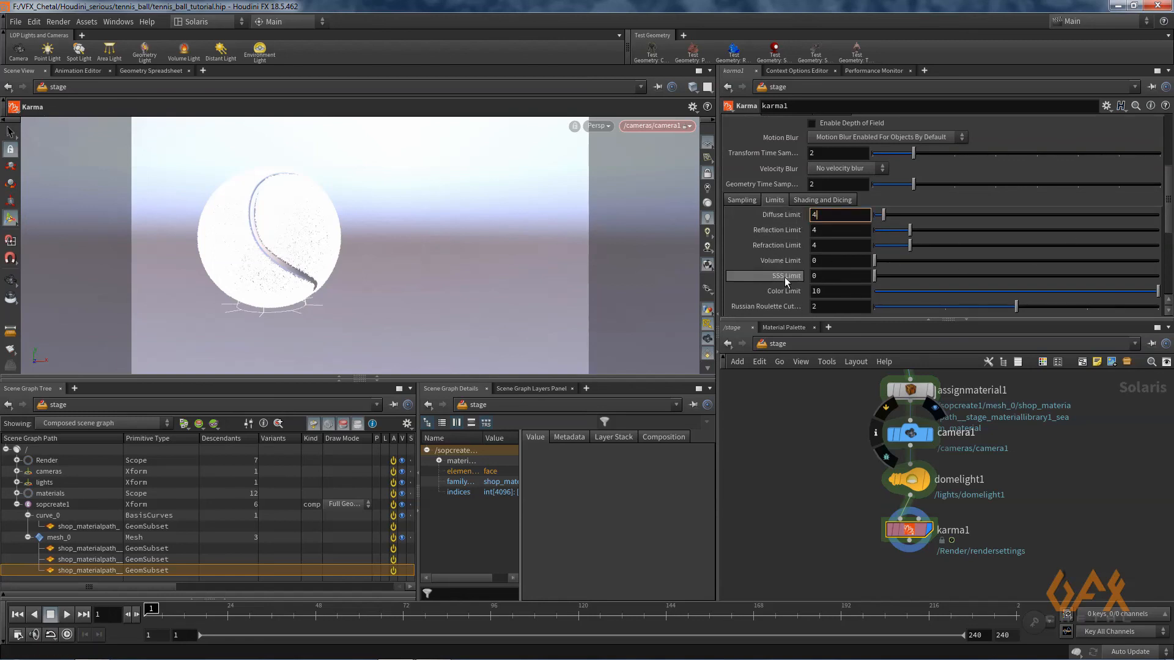
{"action": "key", "text": "Return"}
{"action": "left_click", "coordinate": [814, 277]}
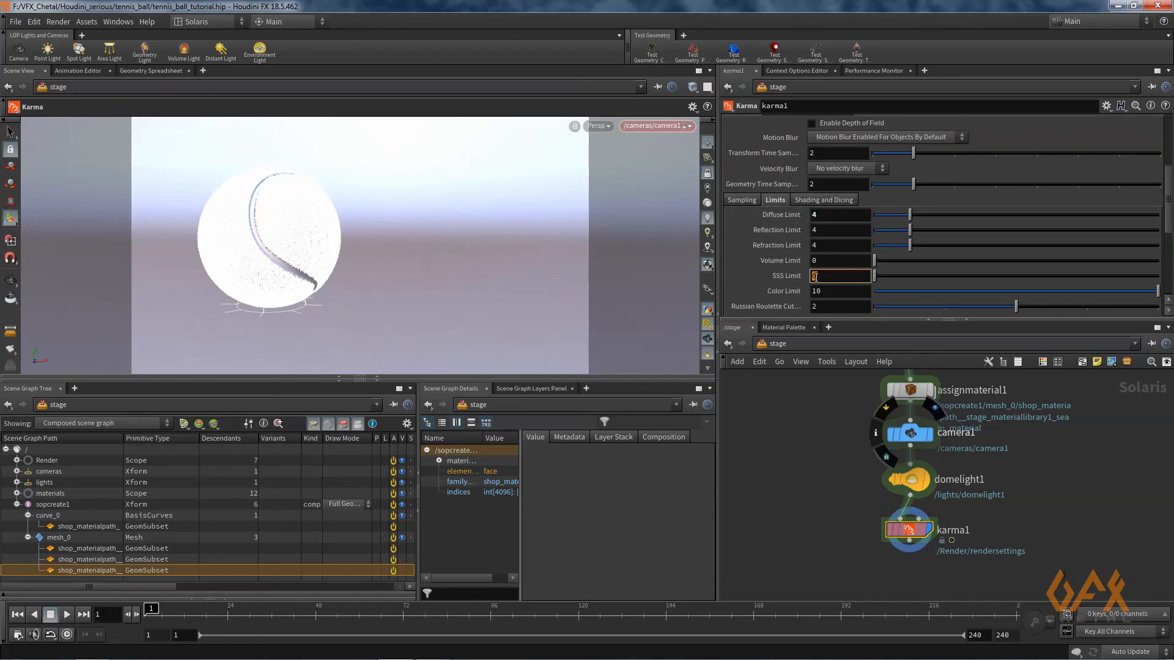
{"action": "key", "text": "Return"}
- Set the Karma image filter's denoiser to Intel OIDN and save the scene
{"action": "scroll", "coordinate": [1011, 231], "scroll_direction": "up", "scroll_amount": 5}
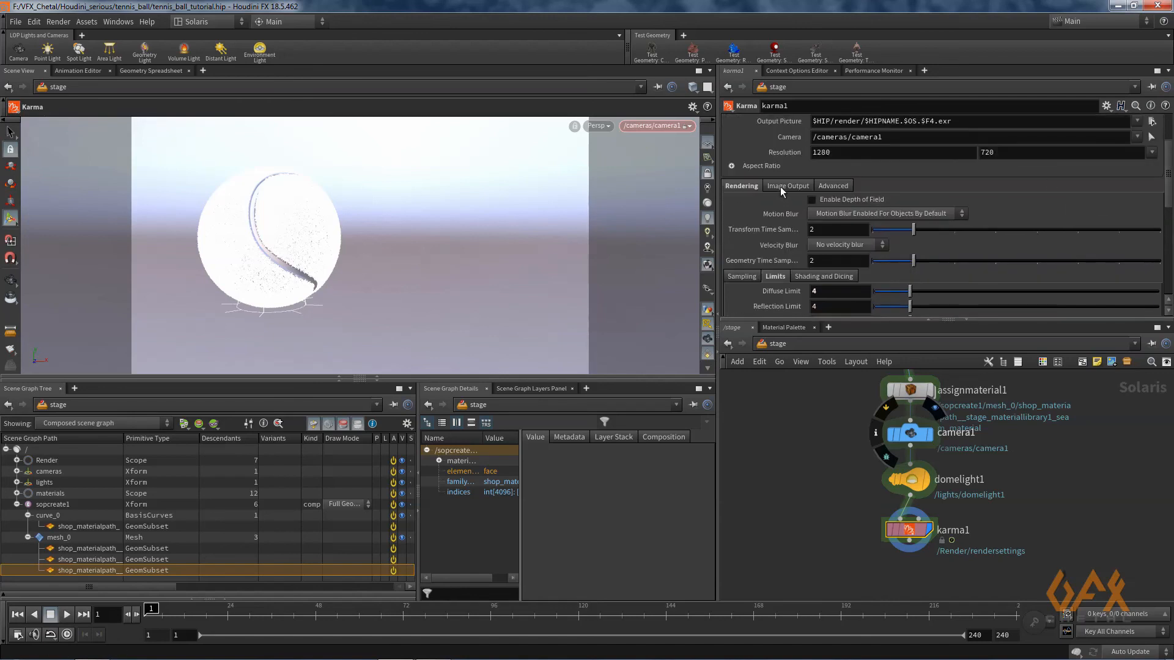
{"action": "left_click", "coordinate": [781, 188]}
{"action": "left_click", "coordinate": [804, 202]}
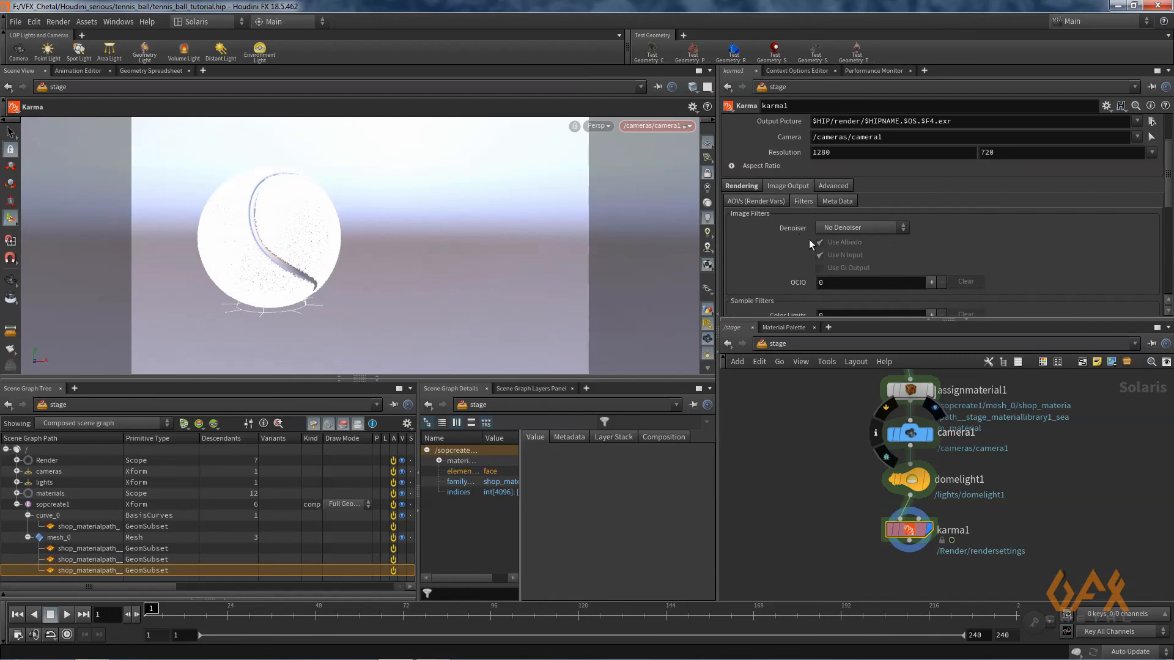
{"action": "left_click", "coordinate": [836, 231]}
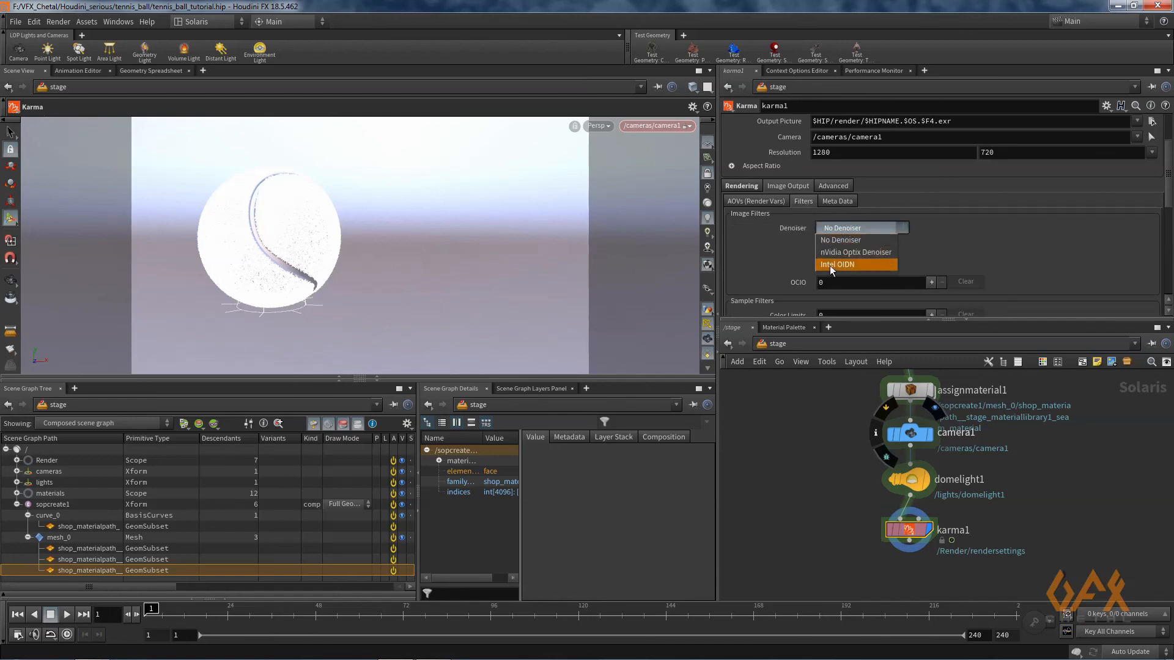
{"action": "left_click", "coordinate": [835, 265]}
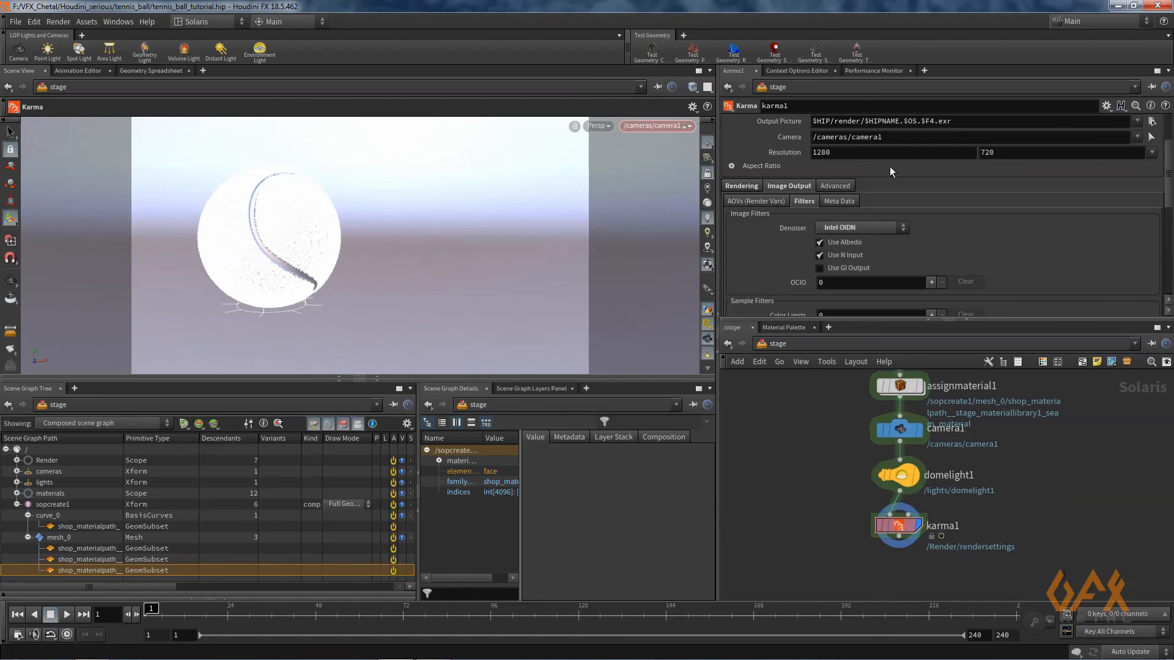
{"action": "scroll", "coordinate": [813, 140], "scroll_direction": "up", "scroll_amount": 3}
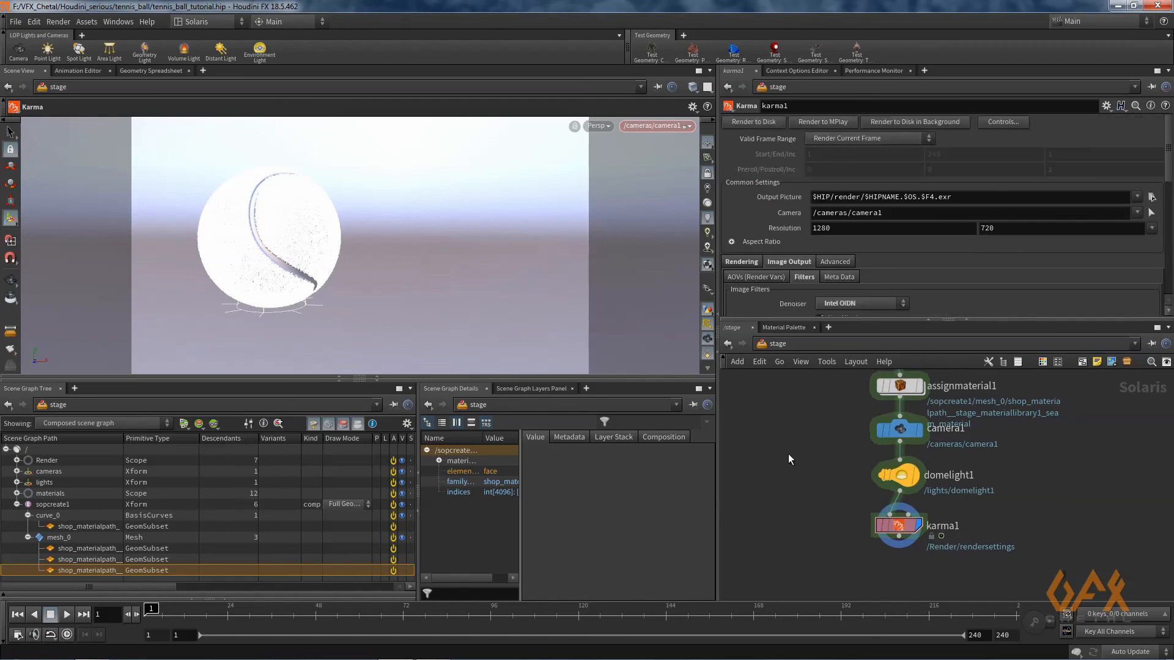
{"action": "key", "text": "ctrl+s"}
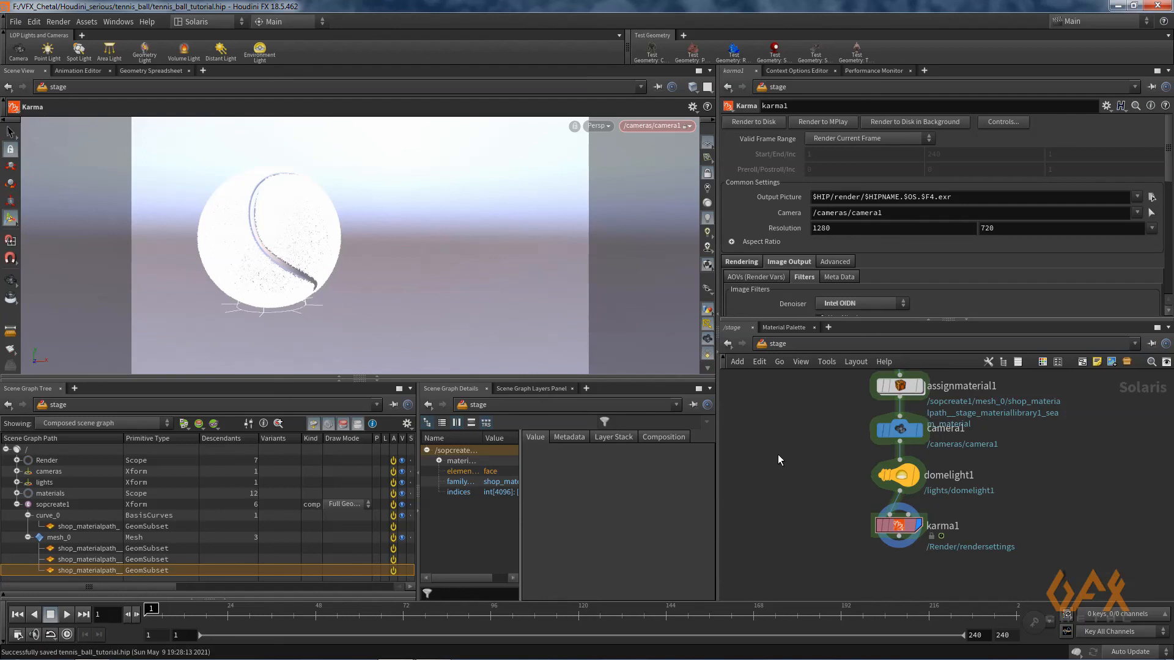
- Hide the dome light guide in the scene view and switch the viewport renderer to Karma (Beta)
{"action": "left_click", "coordinate": [711, 324]}
{"action": "left_click", "coordinate": [608, 126]}
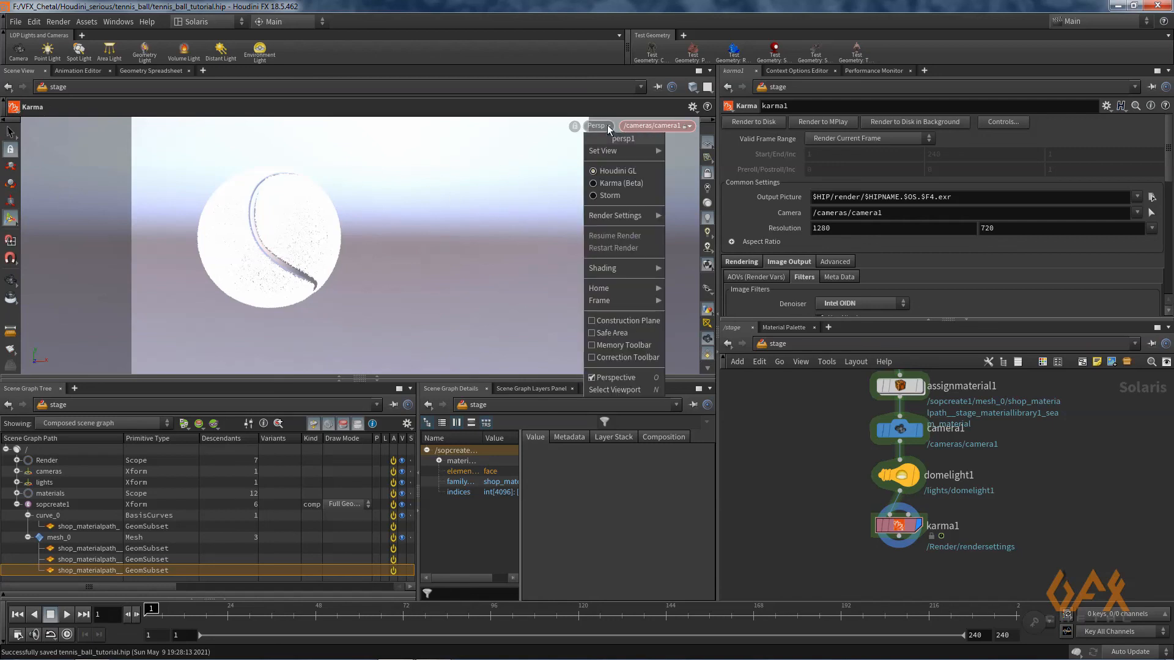
{"action": "left_click", "coordinate": [610, 183]}
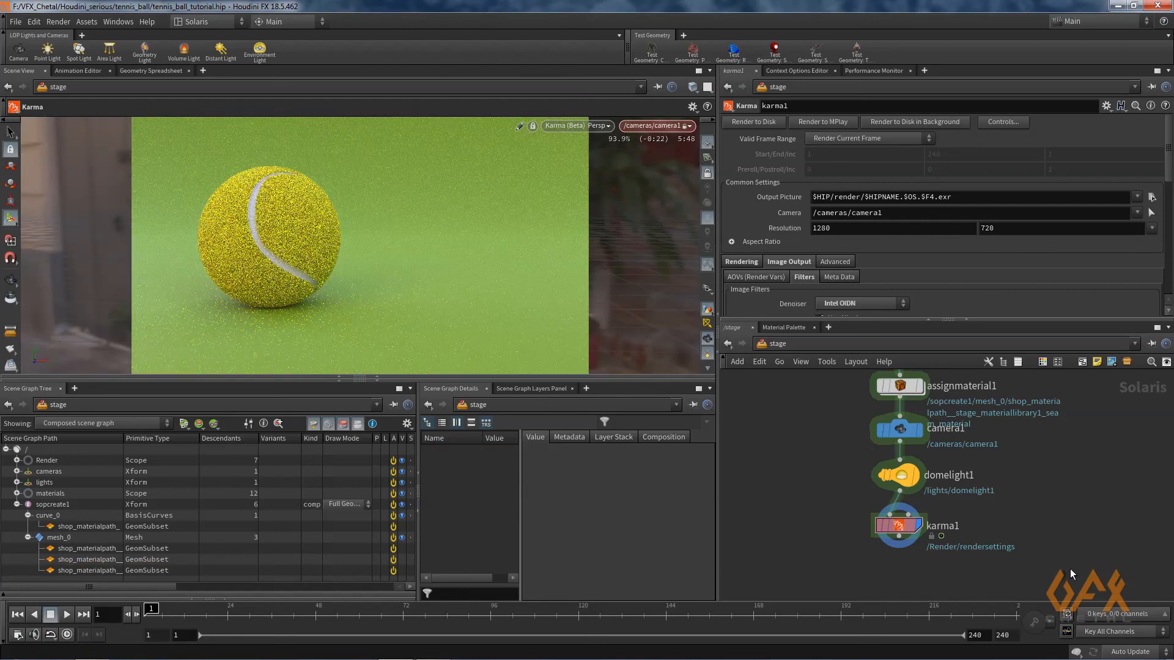